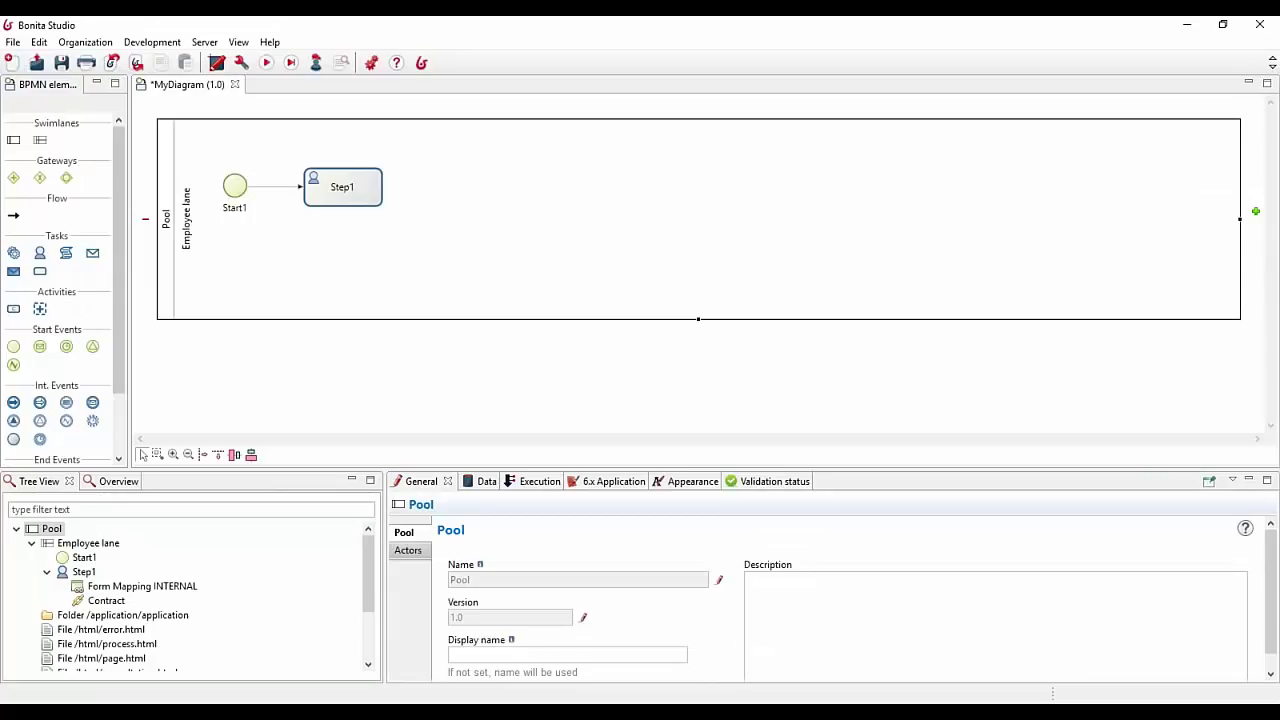
Step: Add an end event, End1, after Step1 and move it further right
left_click(238, 185)
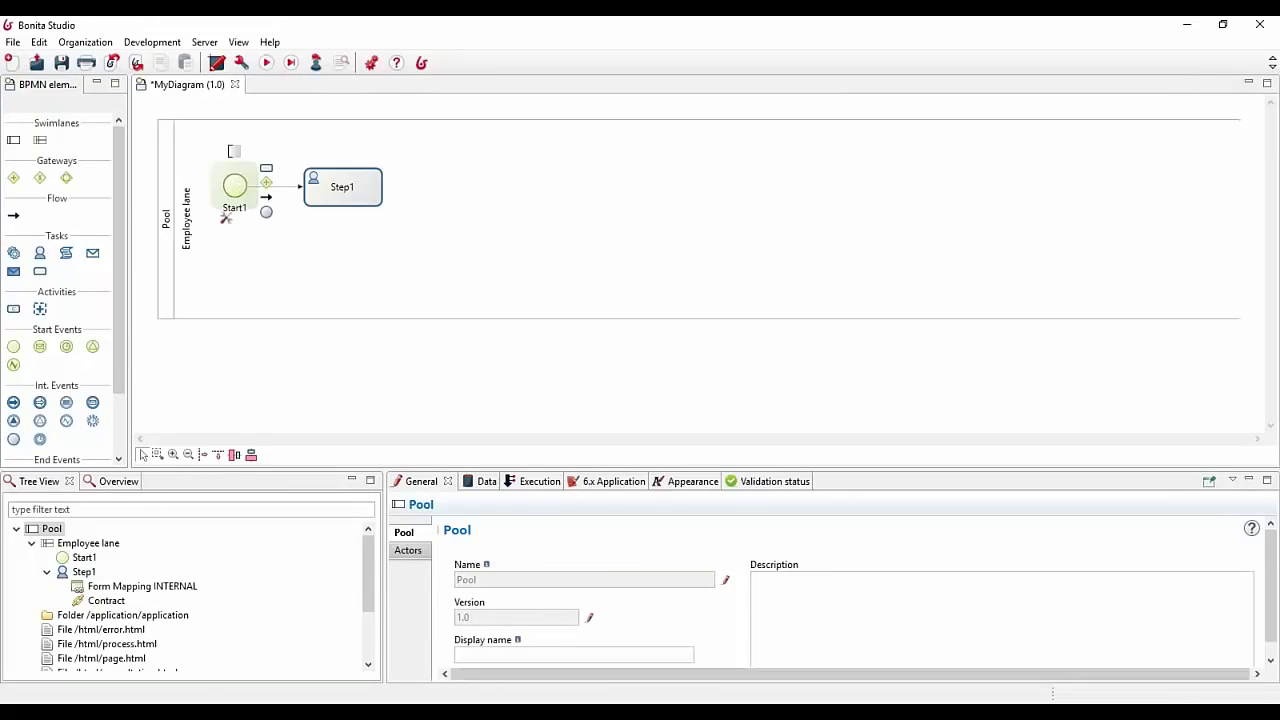
left_click(336, 190)
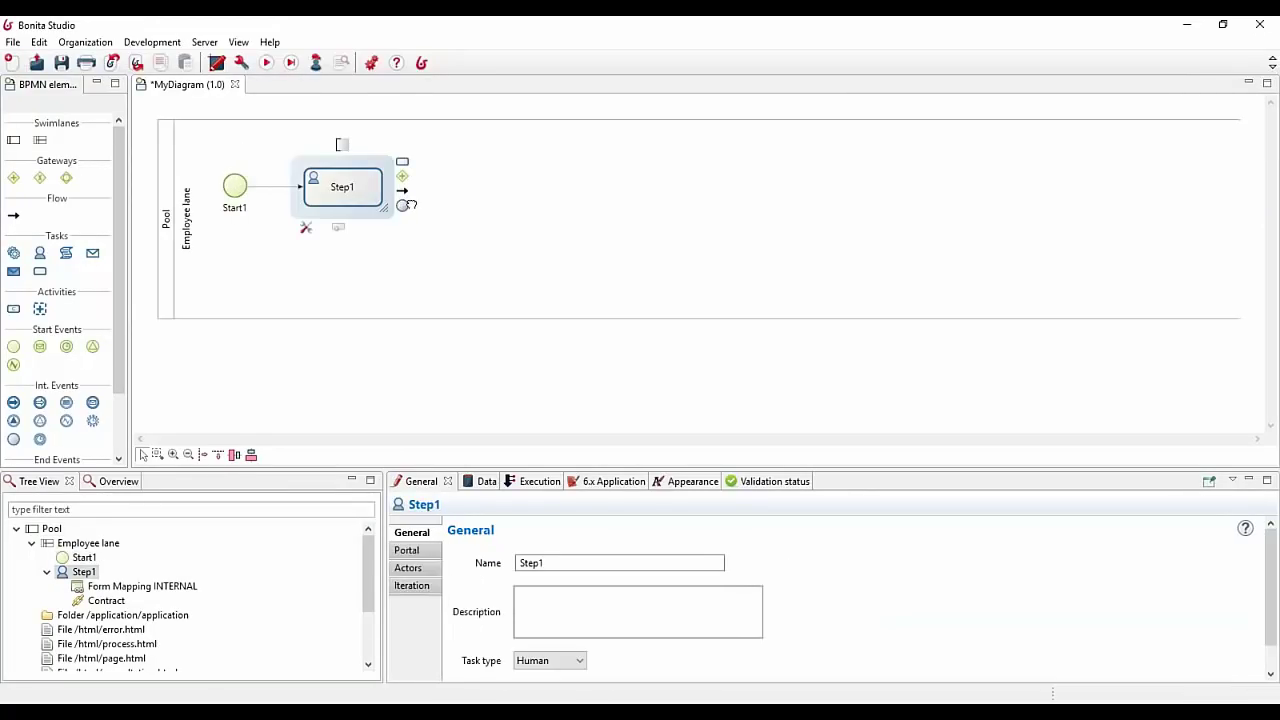
left_click_drag(441, 182, 449, 194)
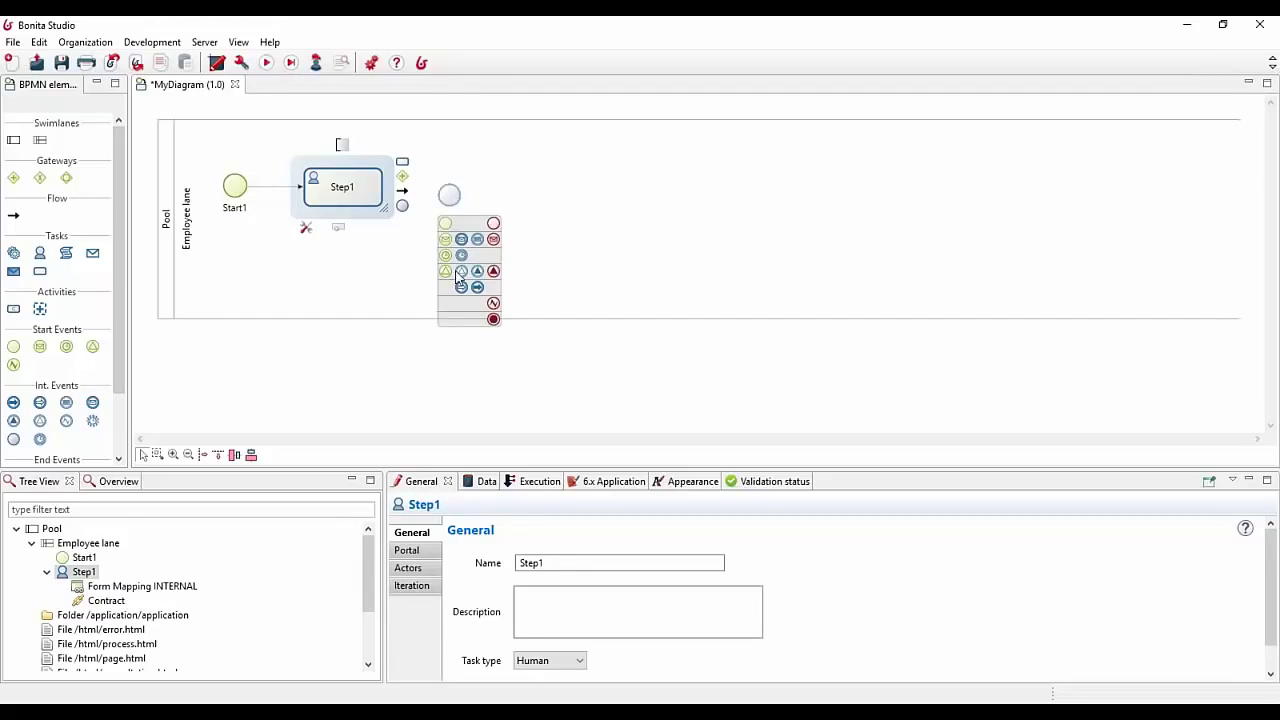
left_click(493, 319)
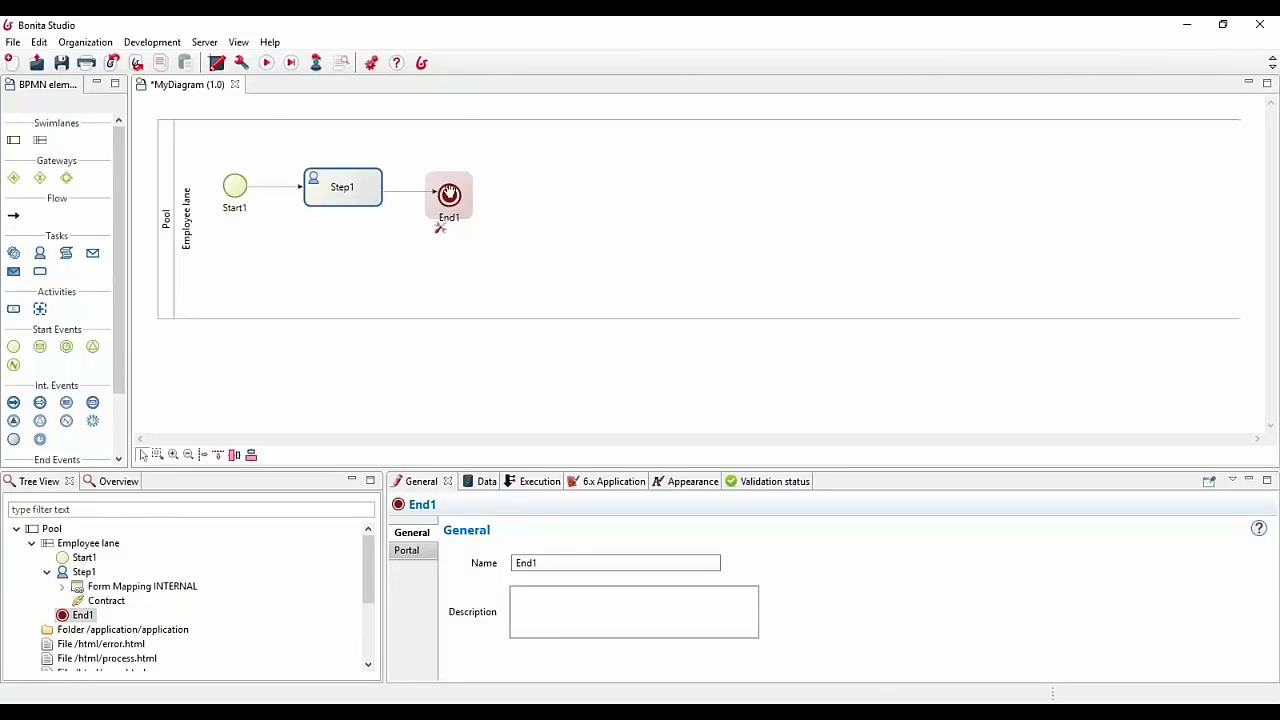
left_click_drag(449, 193, 586, 194)
Step: Delete the Step1-to-End1 sequence flow and add a gateway after Step1
left_click(437, 194)
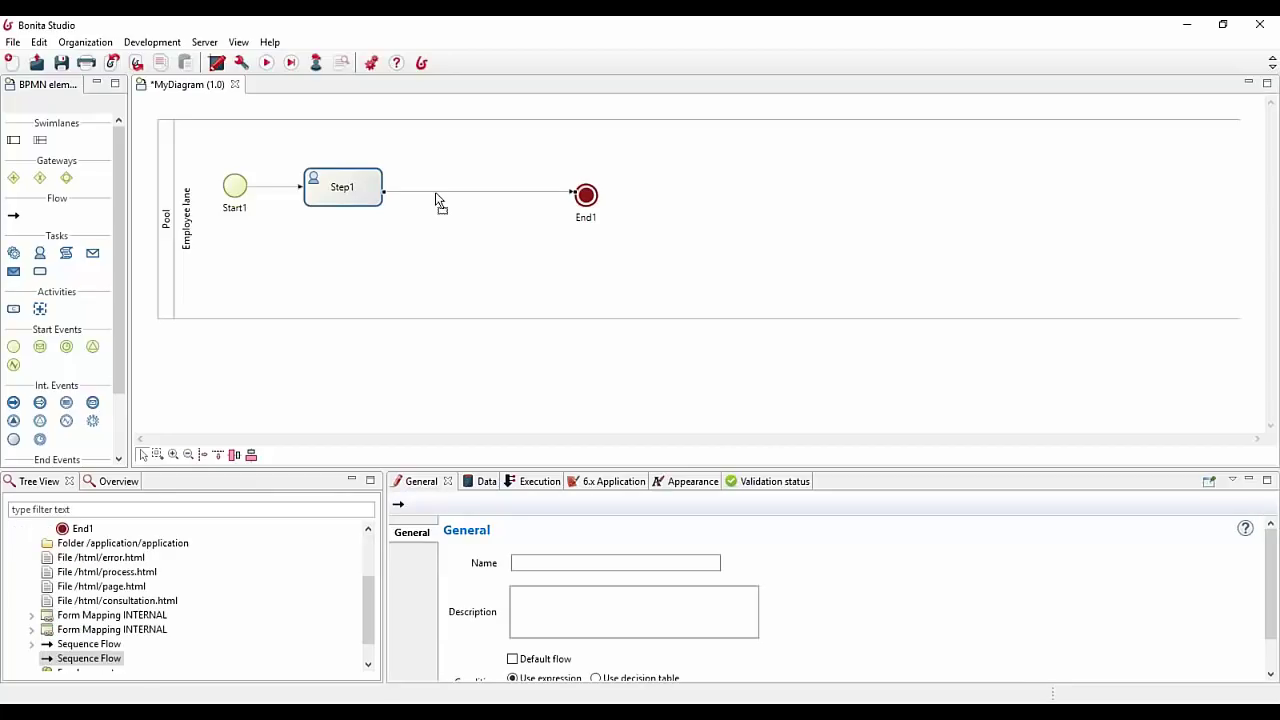
key("Delete")
left_click(370, 190)
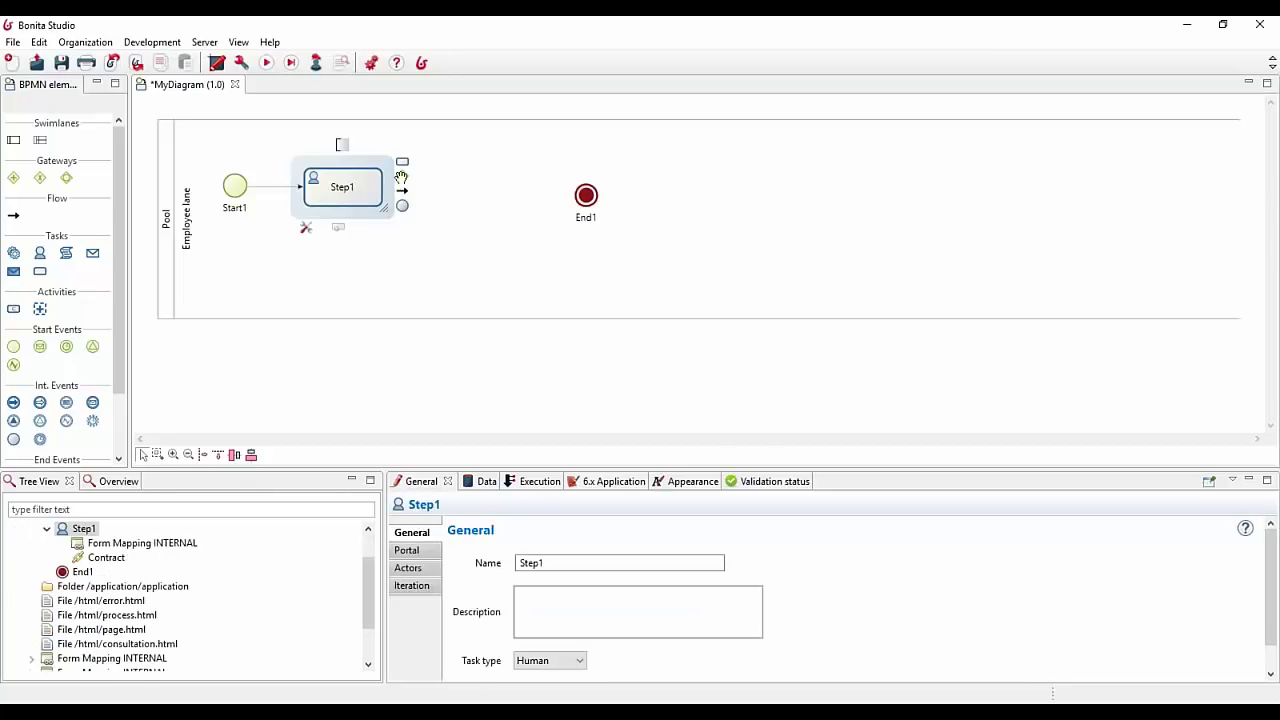
left_click_drag(419, 176, 500, 135)
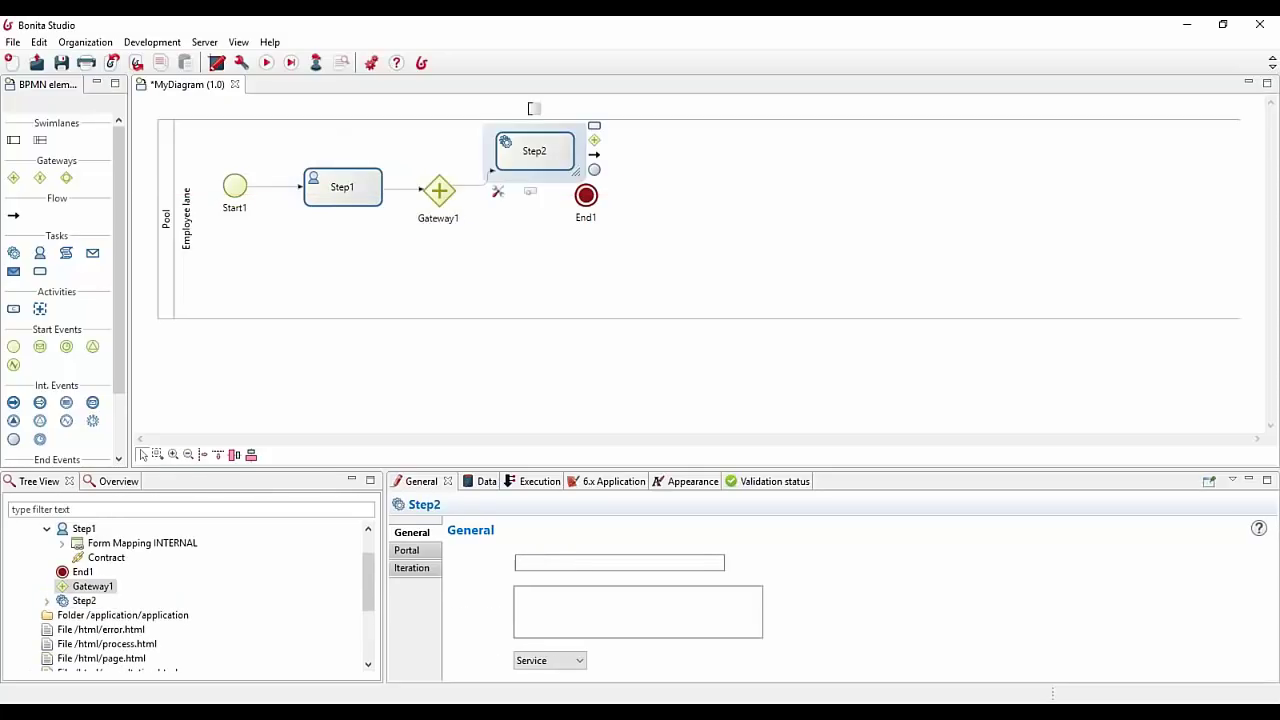
Step: Add a second service task, Step3, from Gateway1 and shift End1 further right
left_click(440, 186)
left_click_drag(474, 166, 553, 251)
left_click_drag(586, 196, 699, 186)
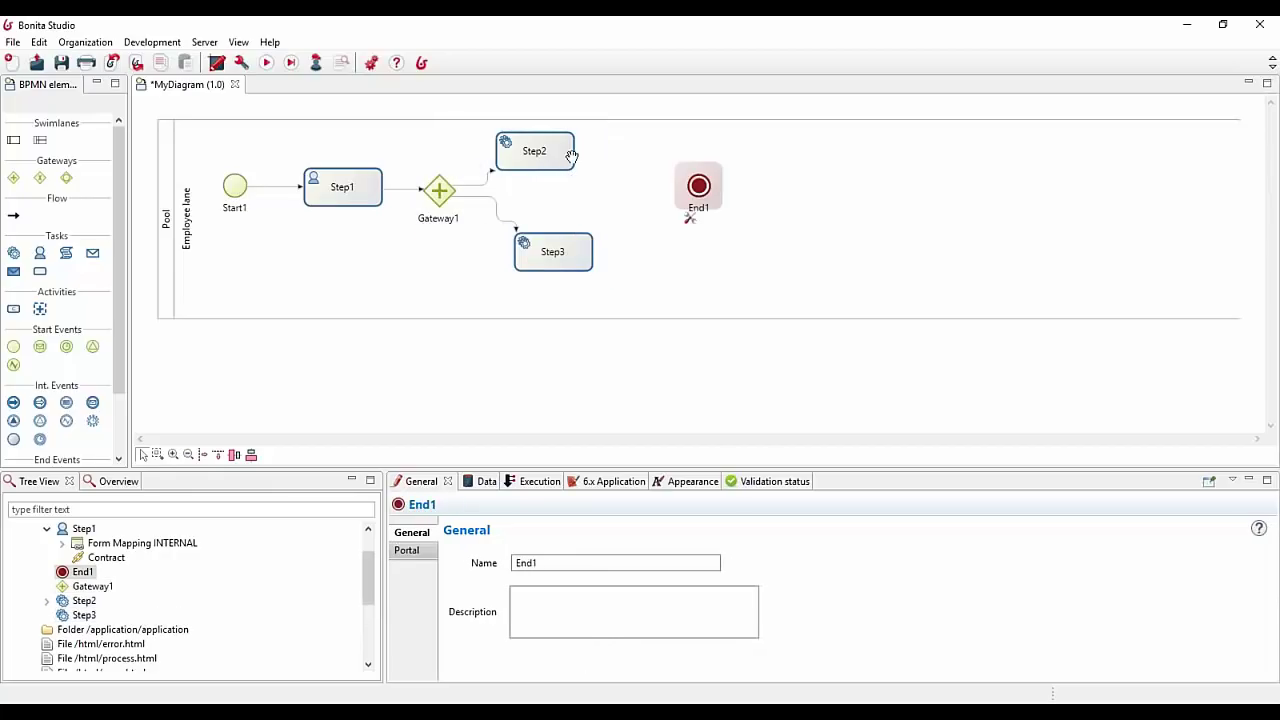
Step: Review Step2 and Step3, then switch Gateway1 to an Exclusive gateway
left_click(438, 190)
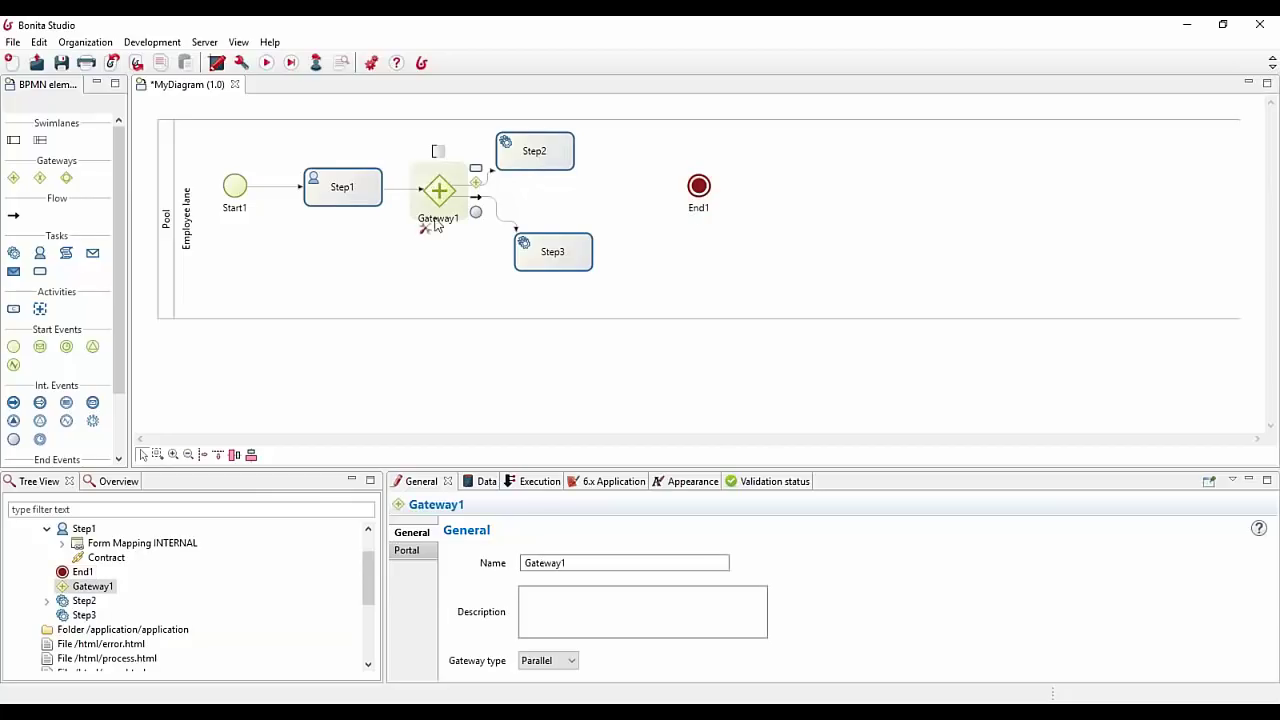
left_click(427, 234)
left_click(512, 162)
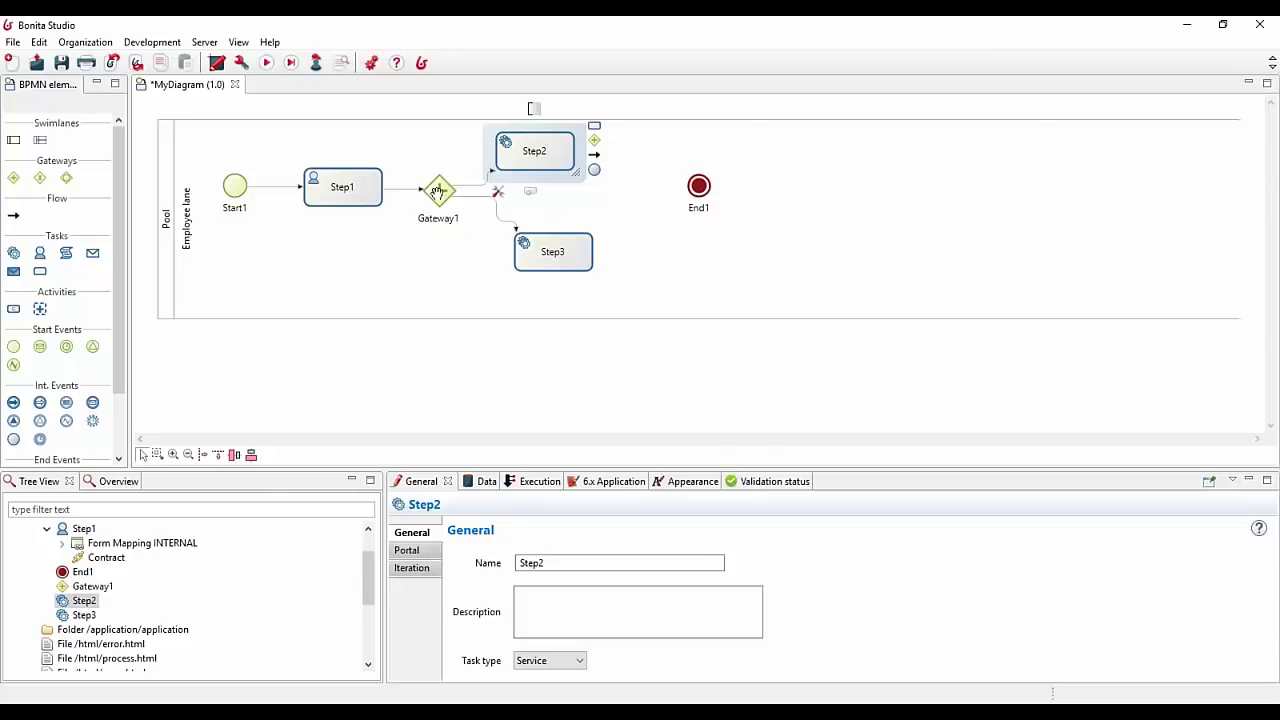
left_click(440, 190)
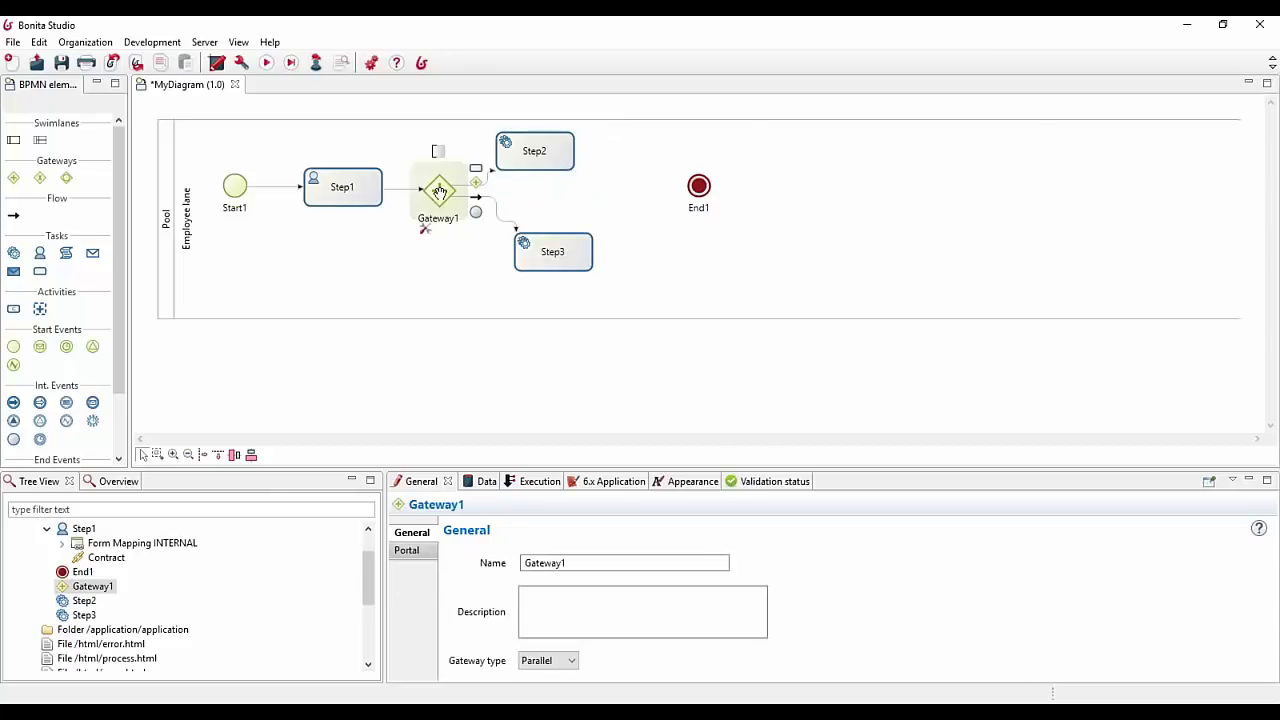
left_click(527, 153)
left_click(538, 249)
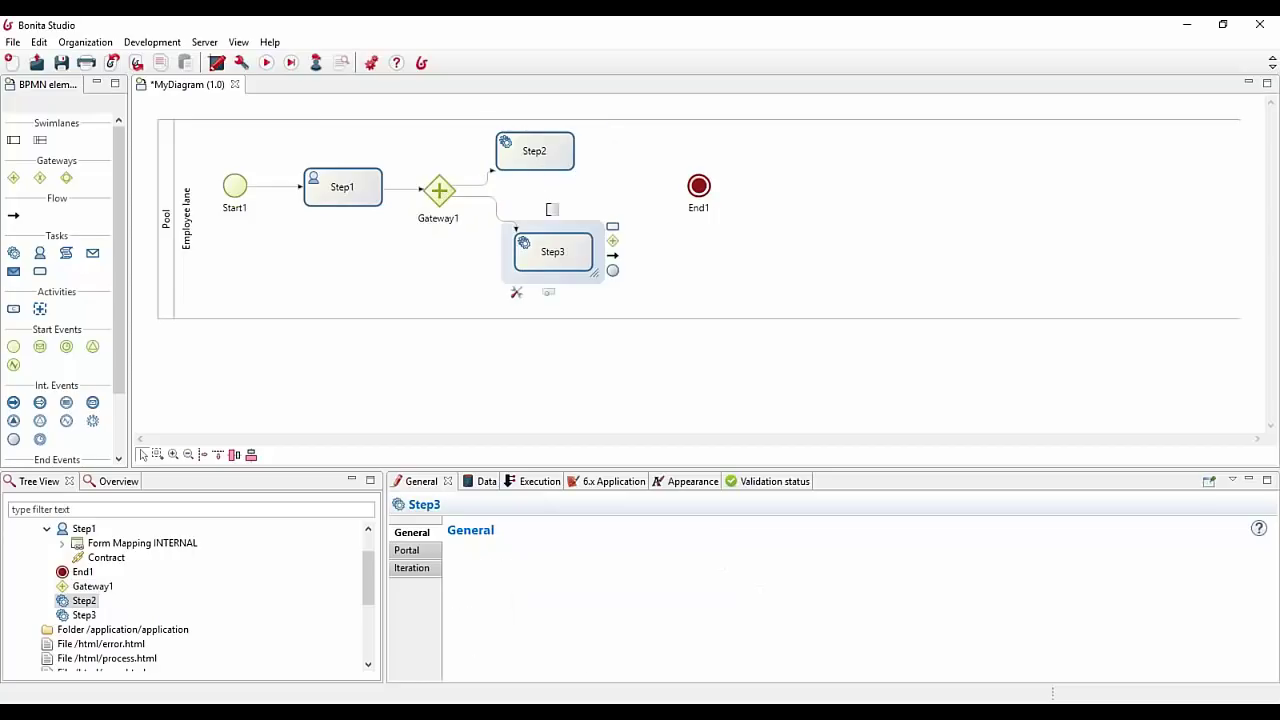
left_click(527, 152)
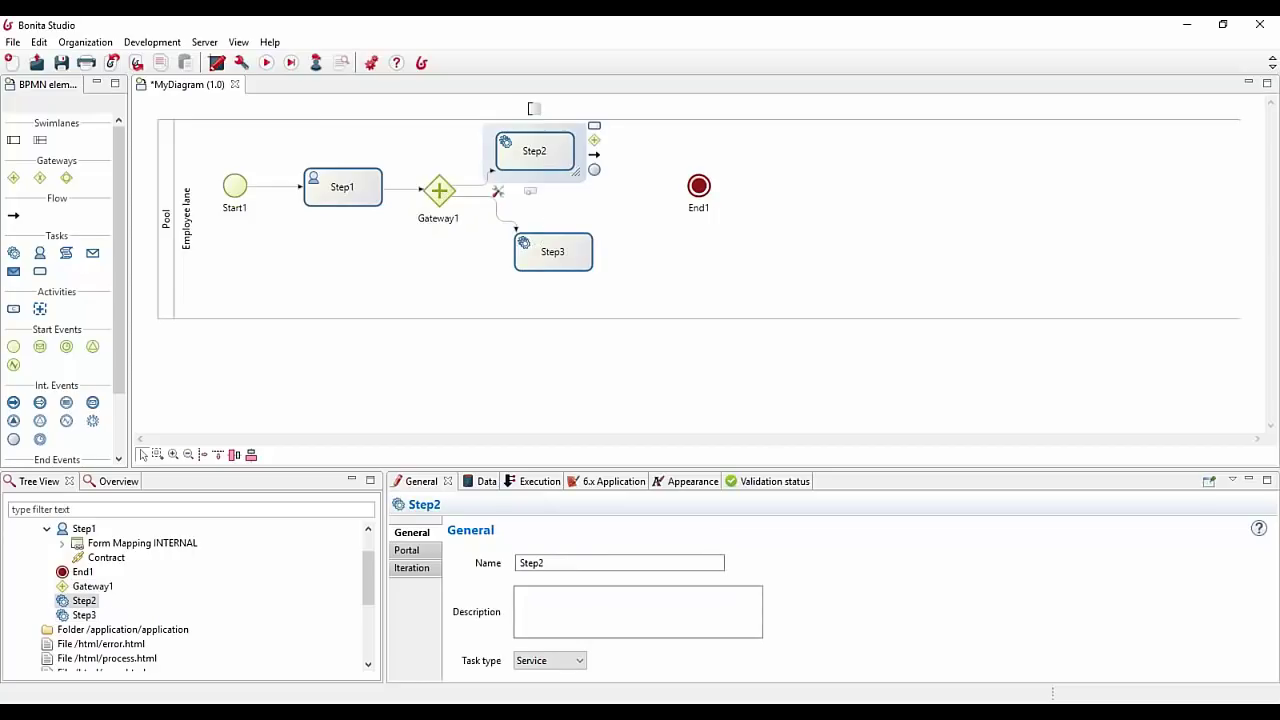
left_click(538, 245)
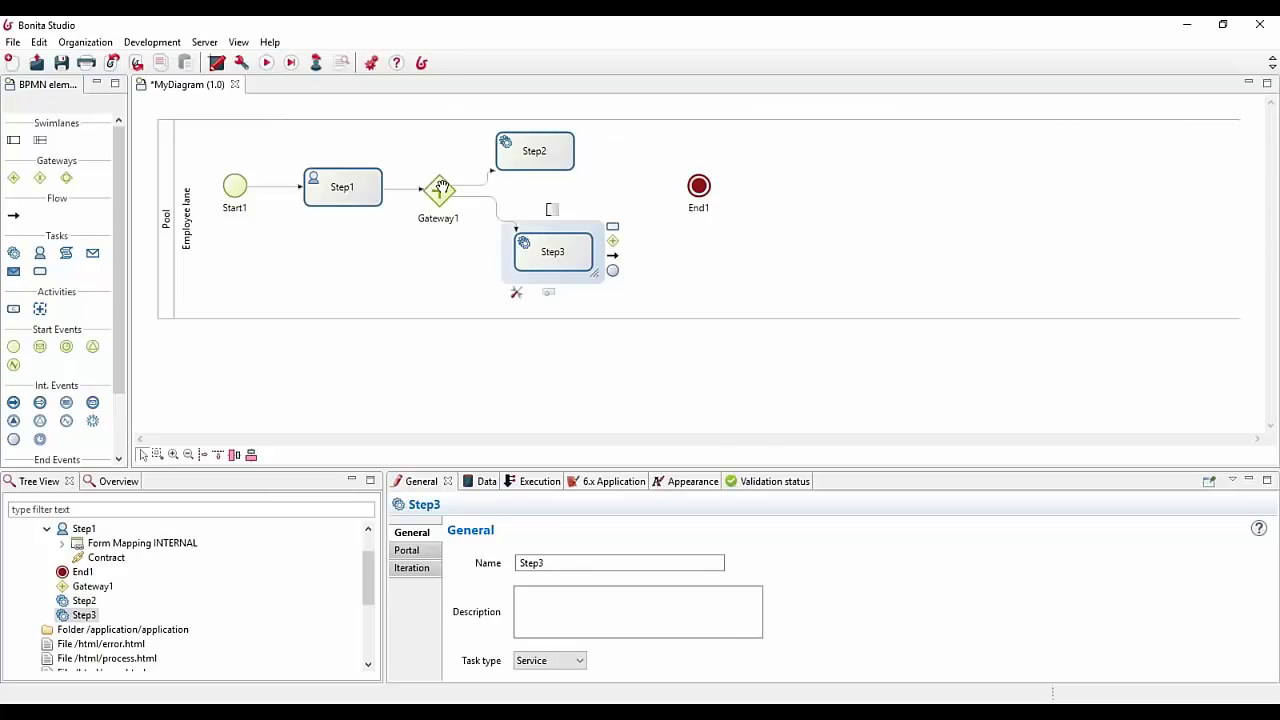
left_click(441, 188)
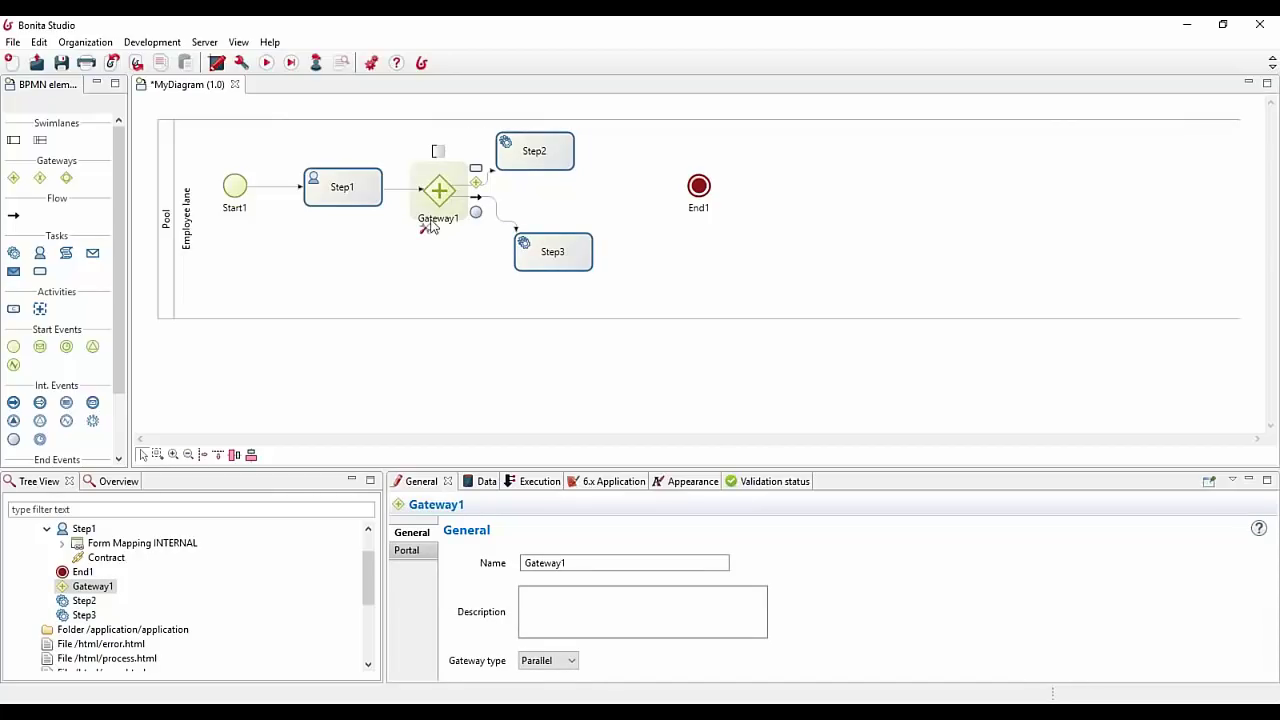
left_click(426, 232)
left_click(432, 249)
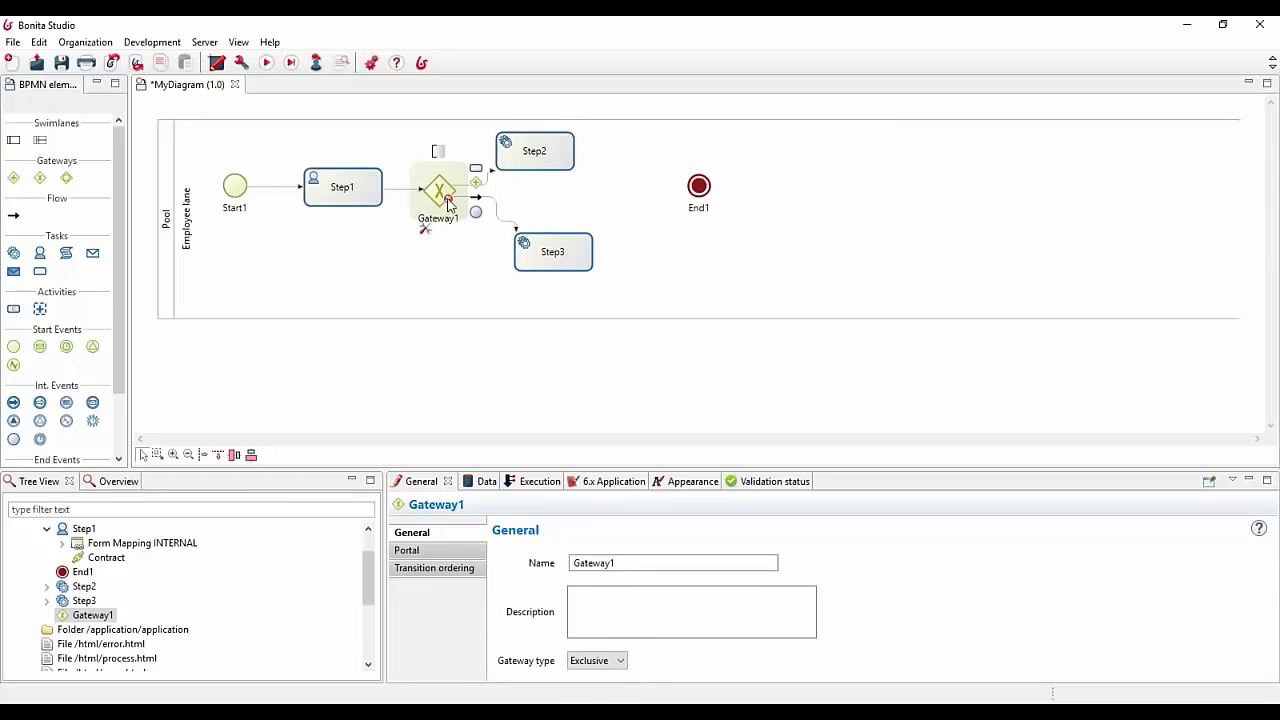
Step: Give the Gateway1-to-Step2 flow the condition true
left_click(489, 185)
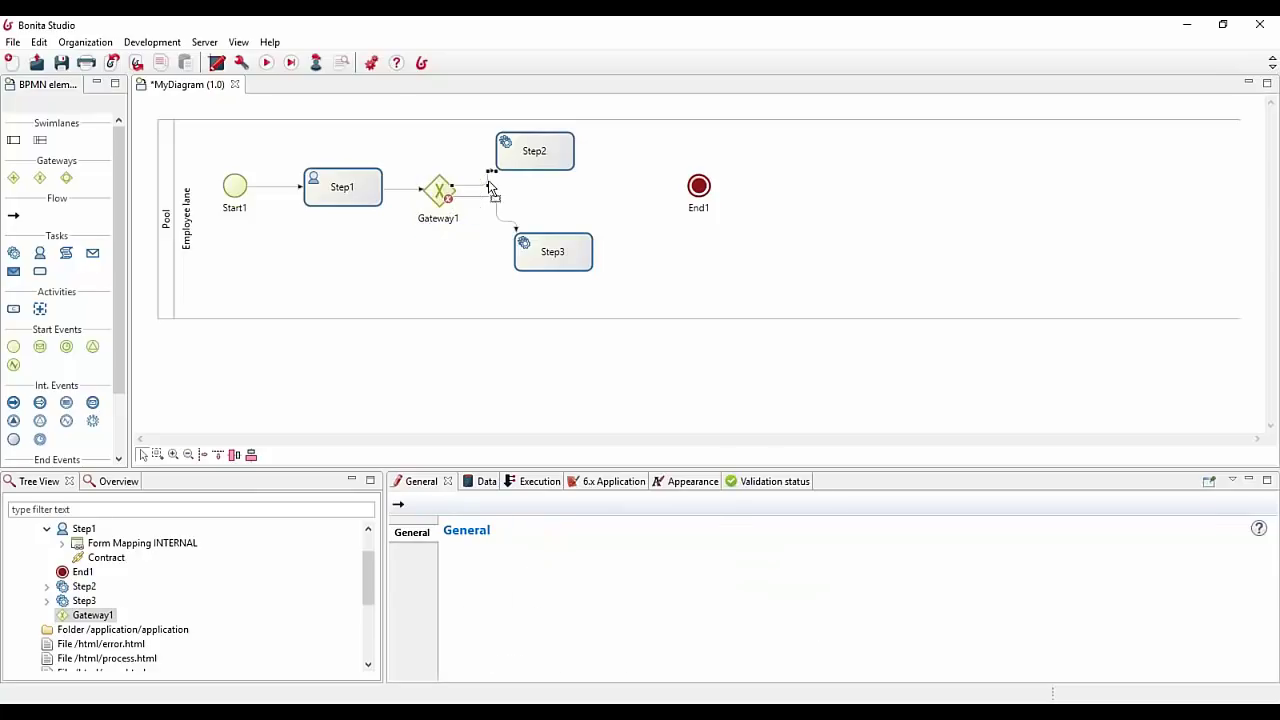
left_click_drag(532, 469, 537, 414)
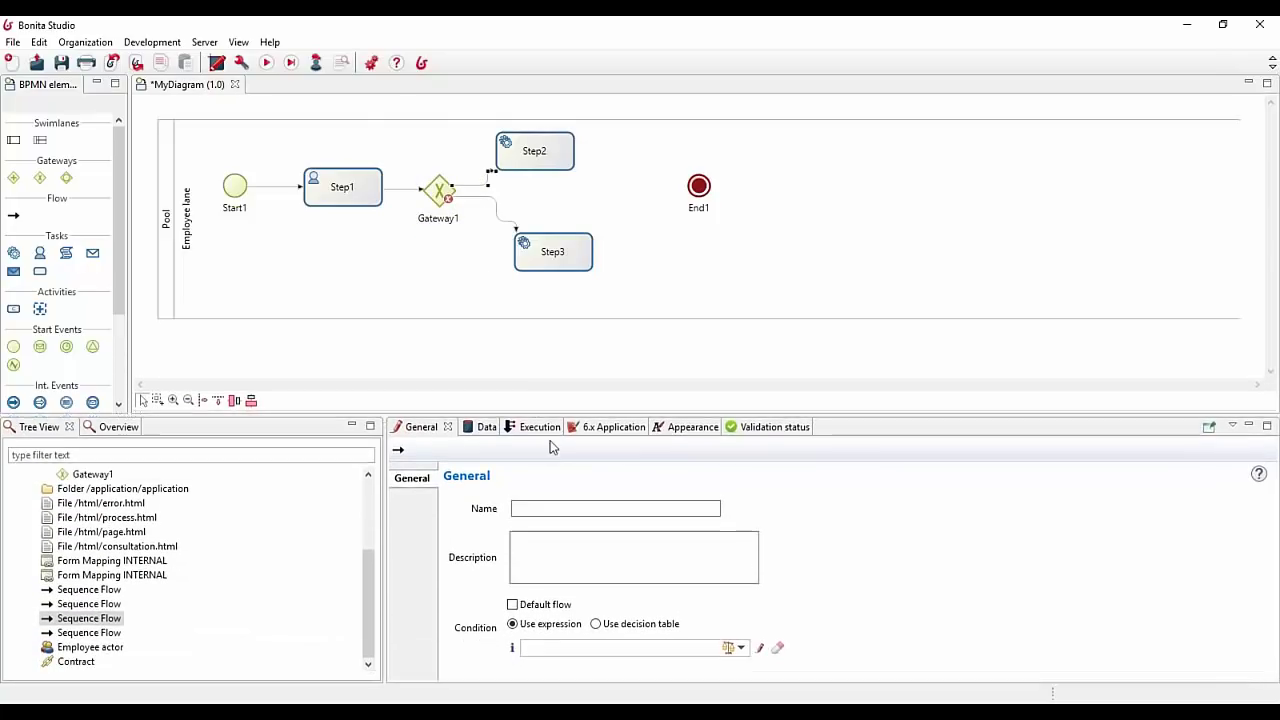
left_click(495, 205)
left_click(490, 188)
left_click(588, 651)
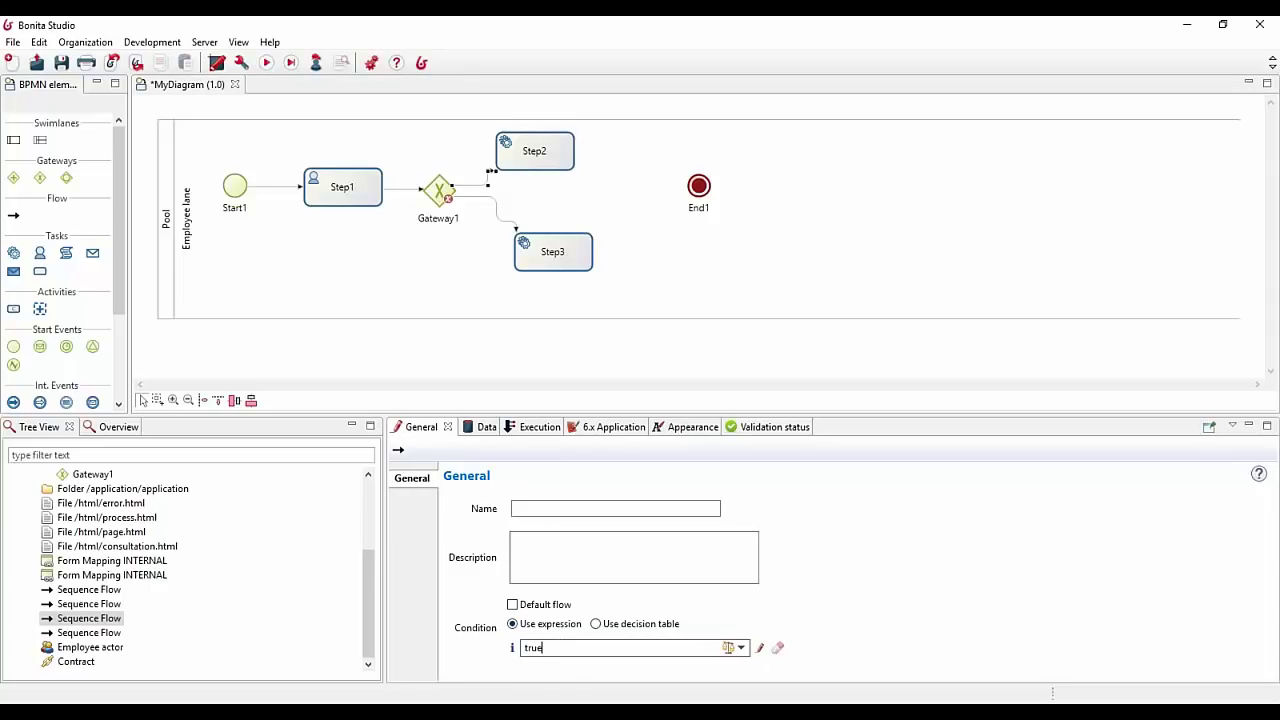
Step: Mark the Gateway1-to-Step3 flow as the default flow
left_click(497, 210)
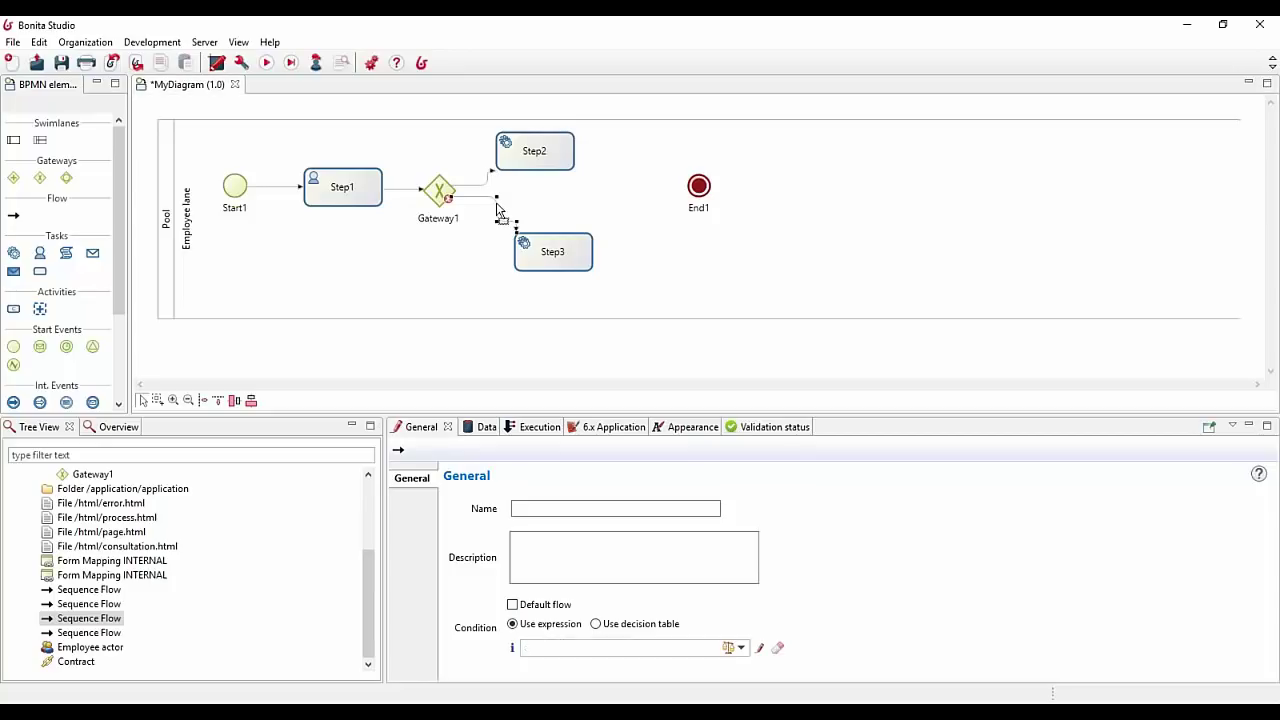
left_click(538, 607)
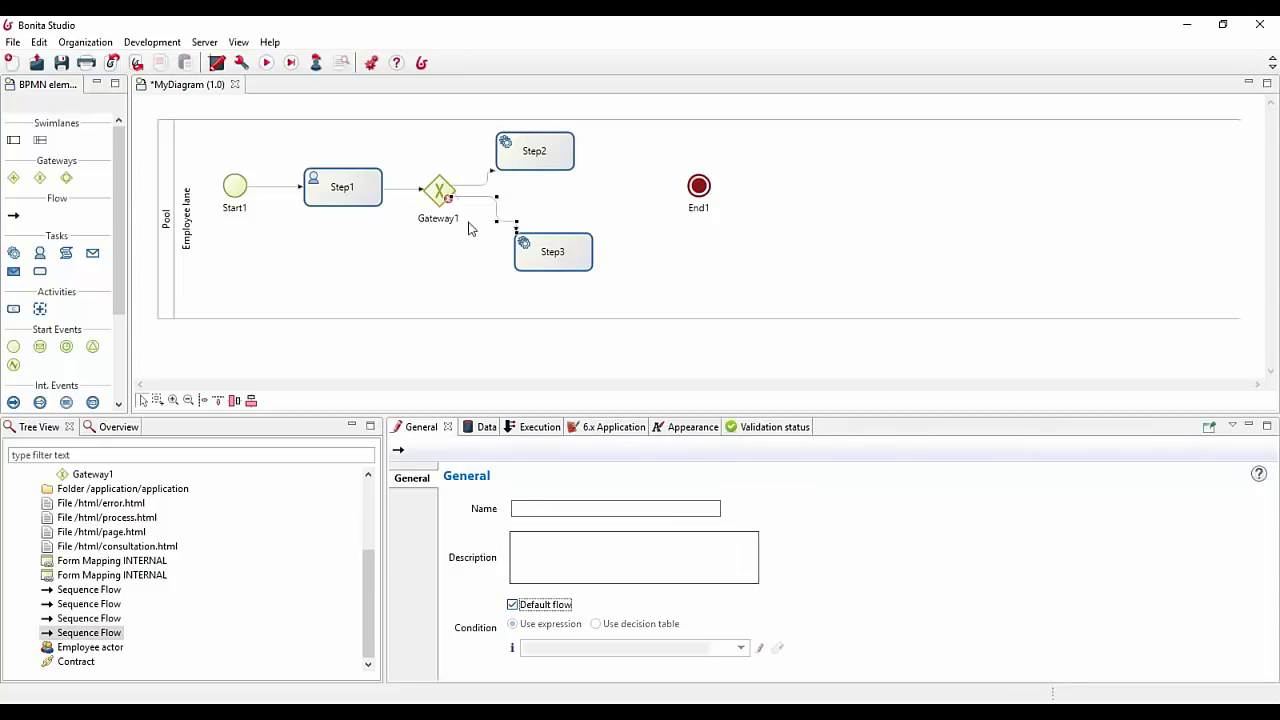
left_click(437, 190)
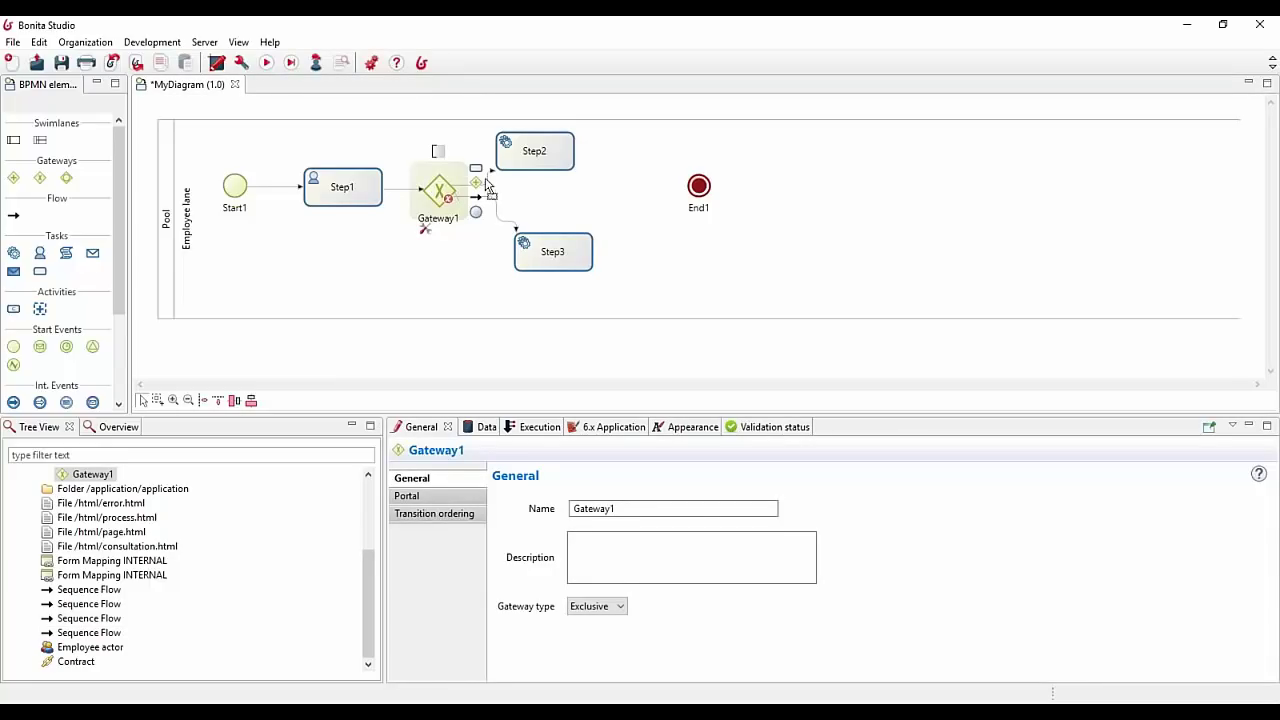
Step: Shift Step2 right and reroute its flow from Gateway1, reviewing both branches
left_click_drag(502, 160, 520, 160)
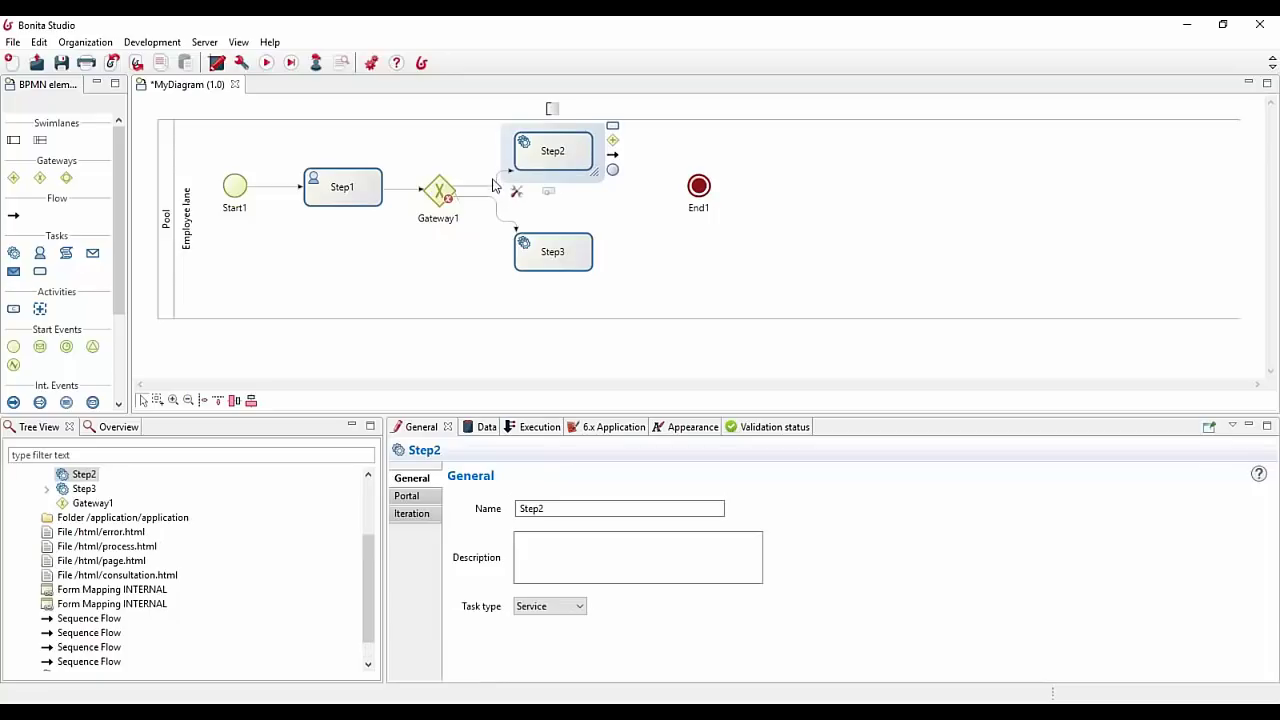
left_click(494, 190)
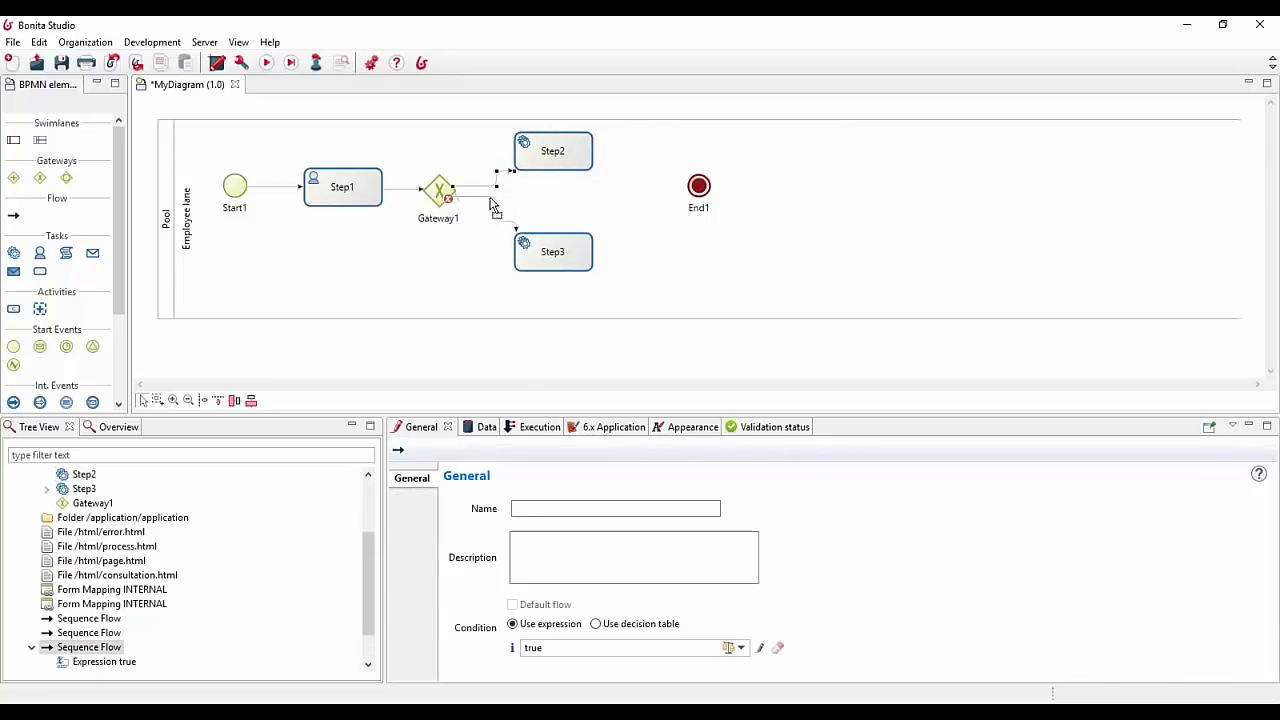
left_click_drag(450, 190, 528, 160)
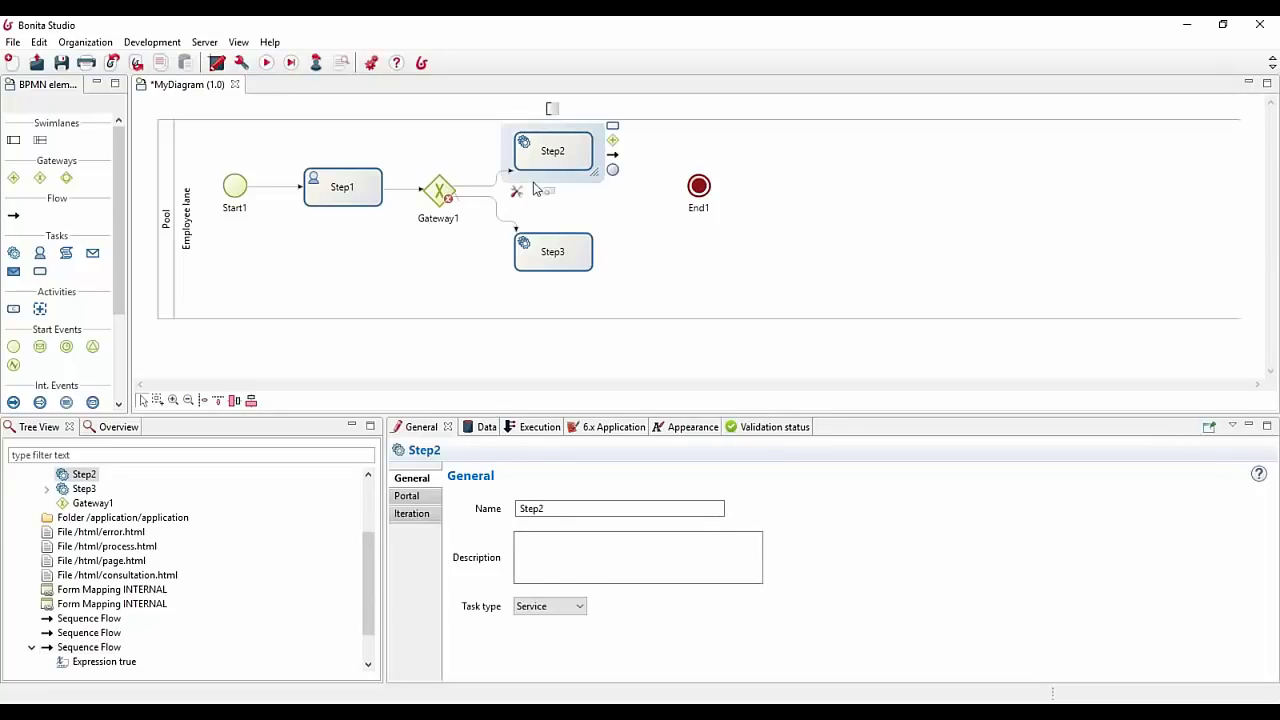
left_click(483, 203)
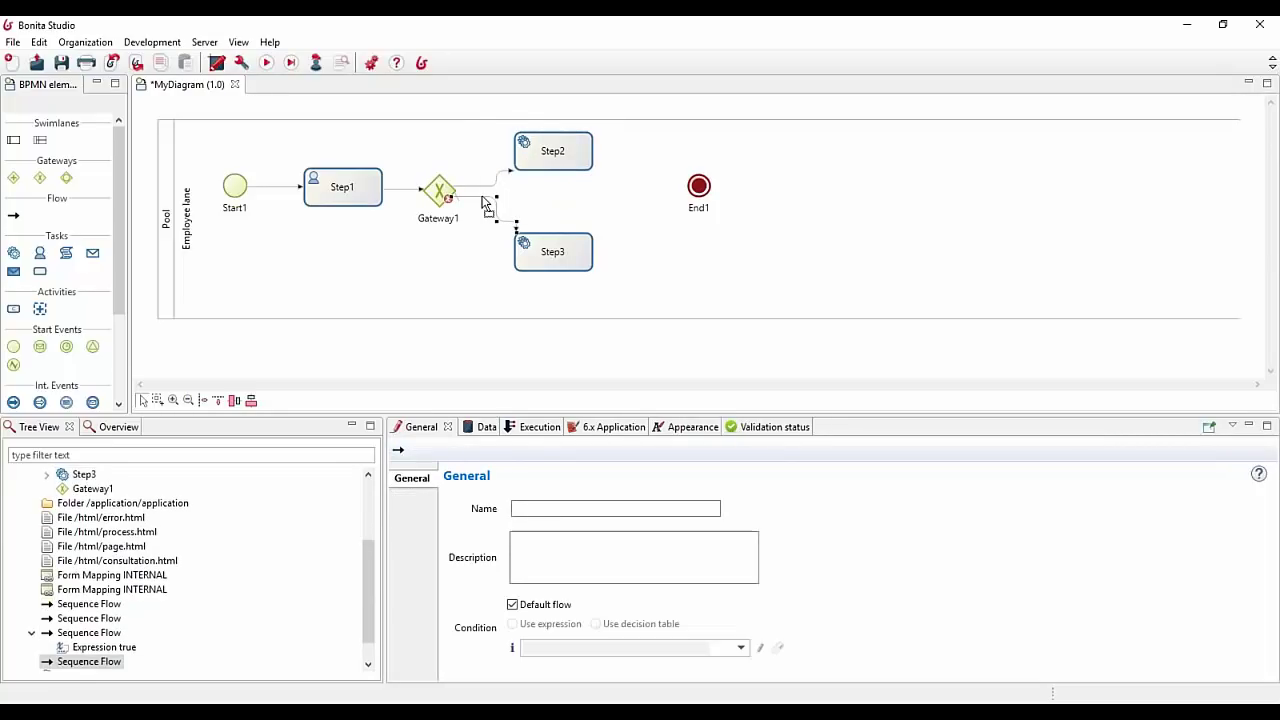
left_click(497, 190)
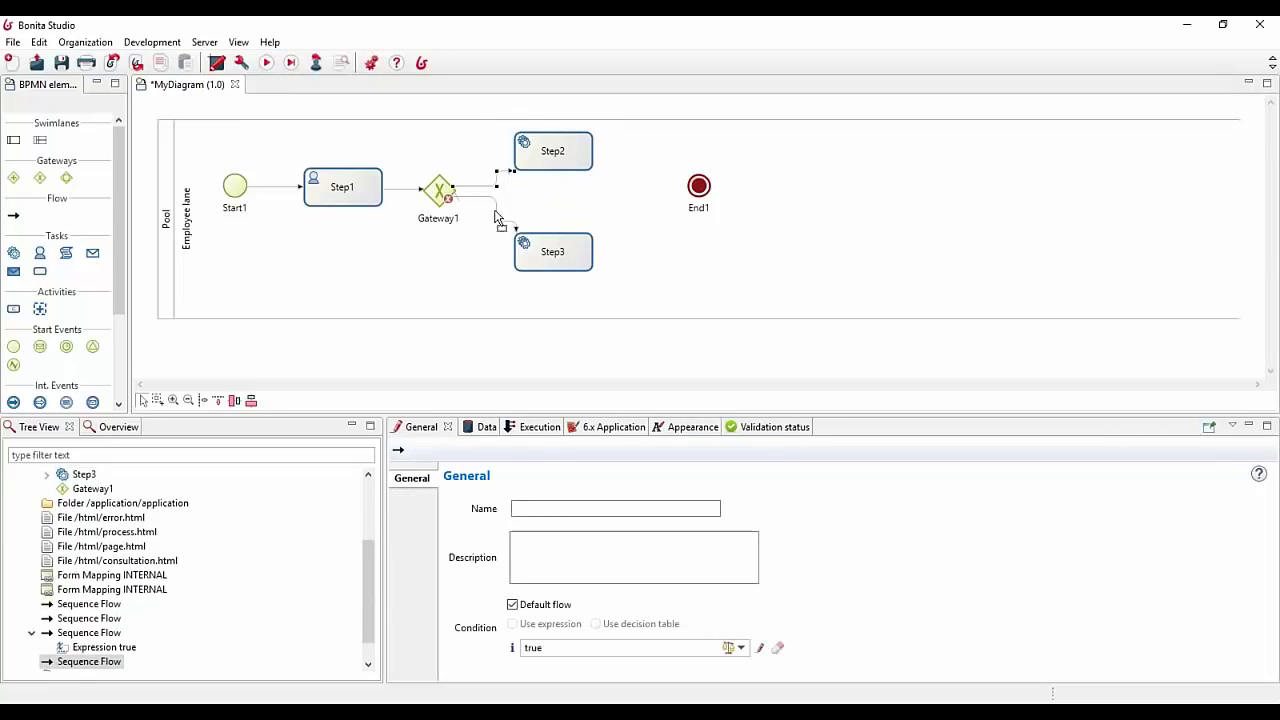
left_click(497, 182)
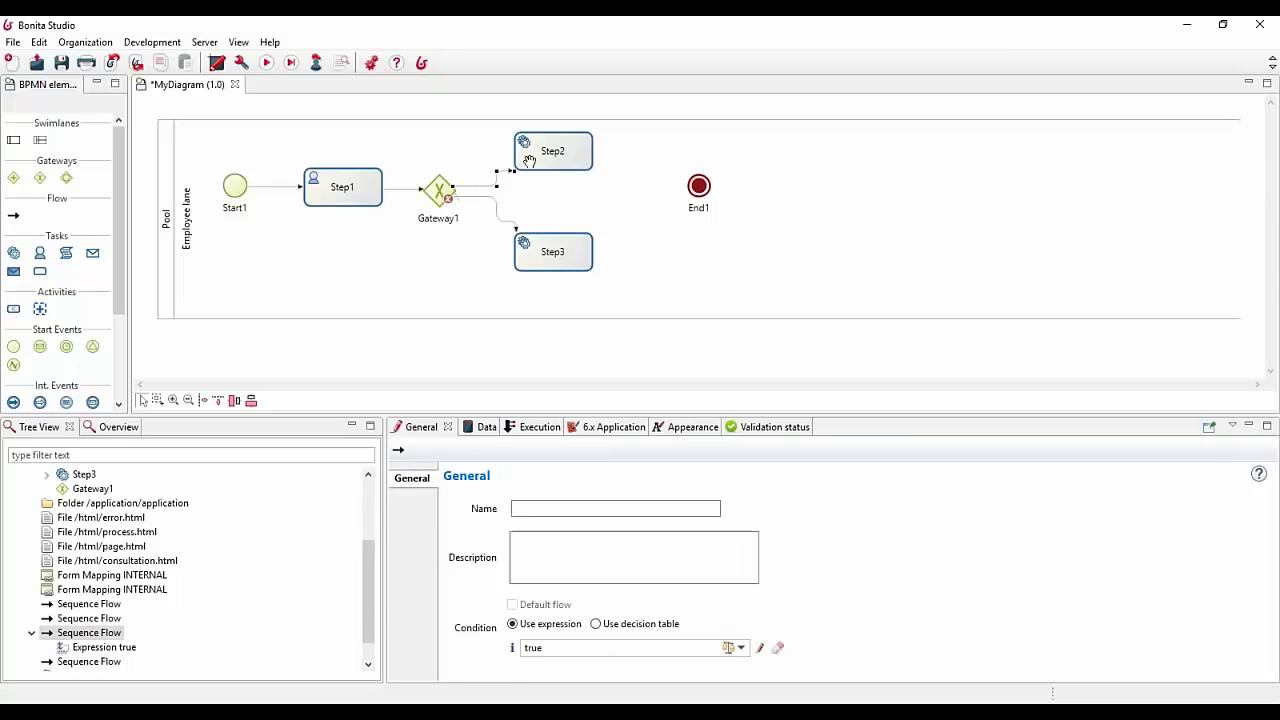
left_click(540, 154)
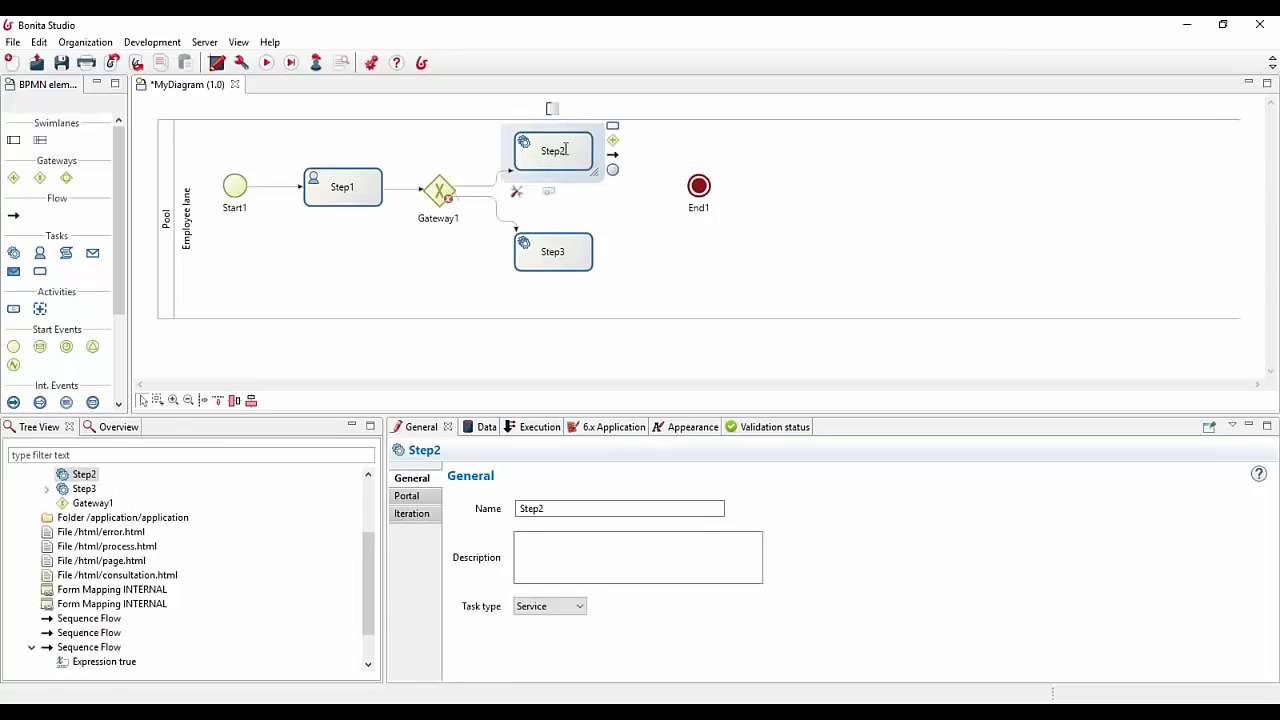
left_click(552, 251)
Step: Change the Gateway1-to-Step2 flow condition from true to false
left_click(502, 187)
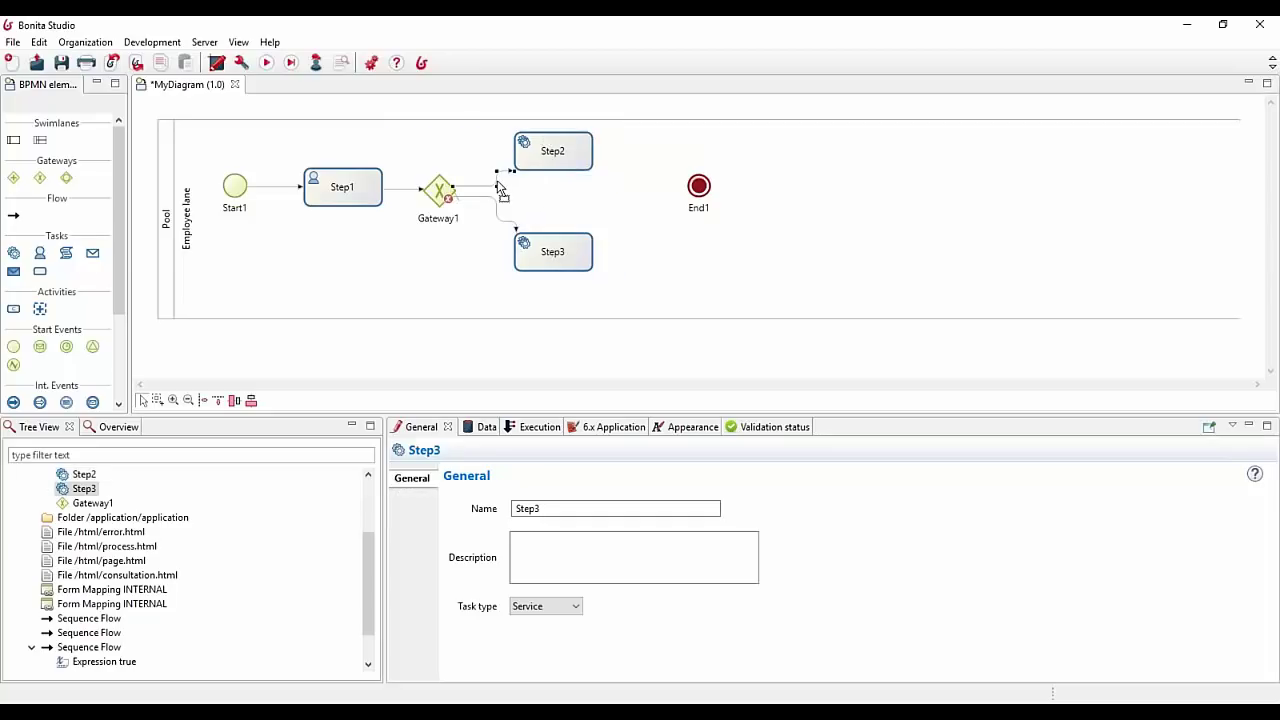
double_click(553, 647)
type("false")
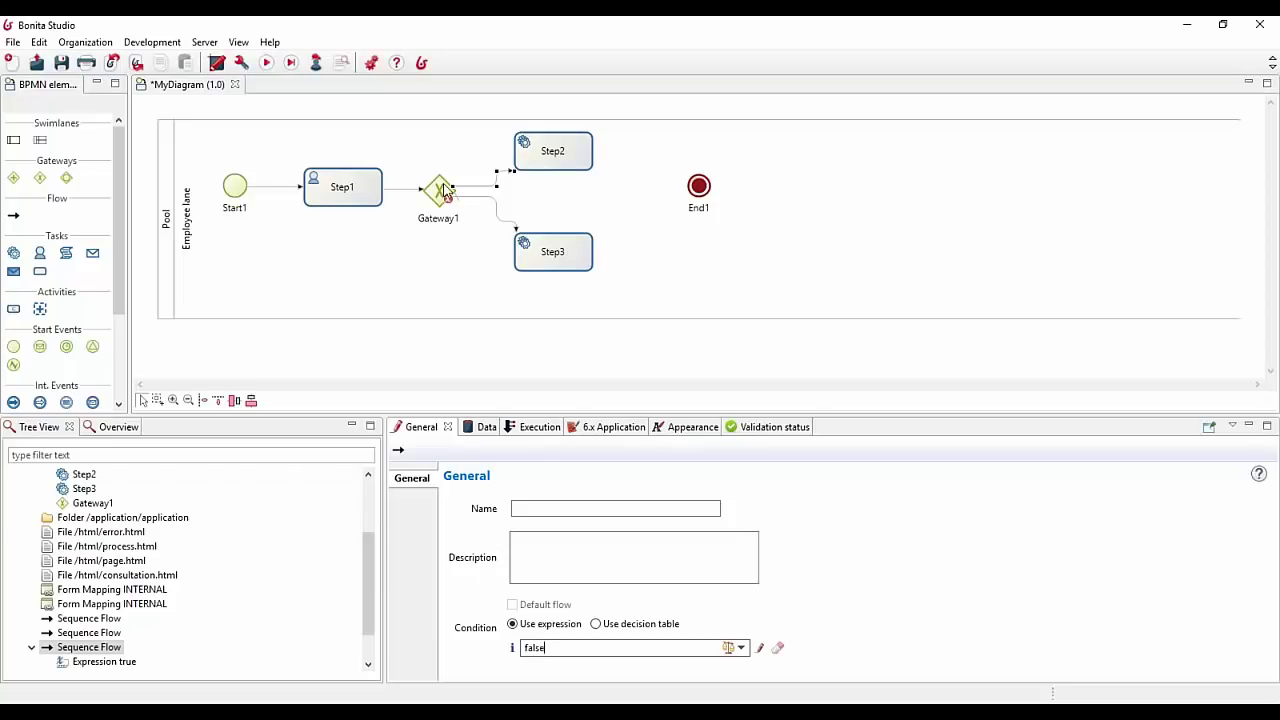
left_click(474, 203)
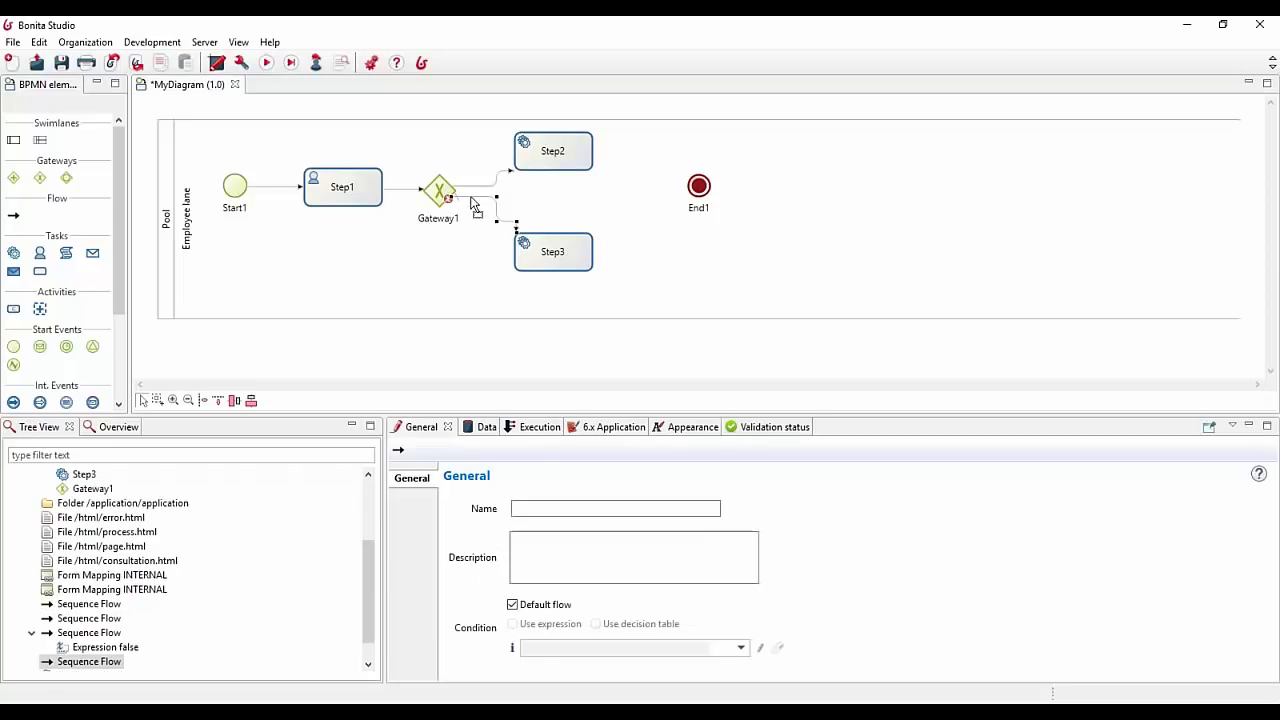
left_click(495, 187)
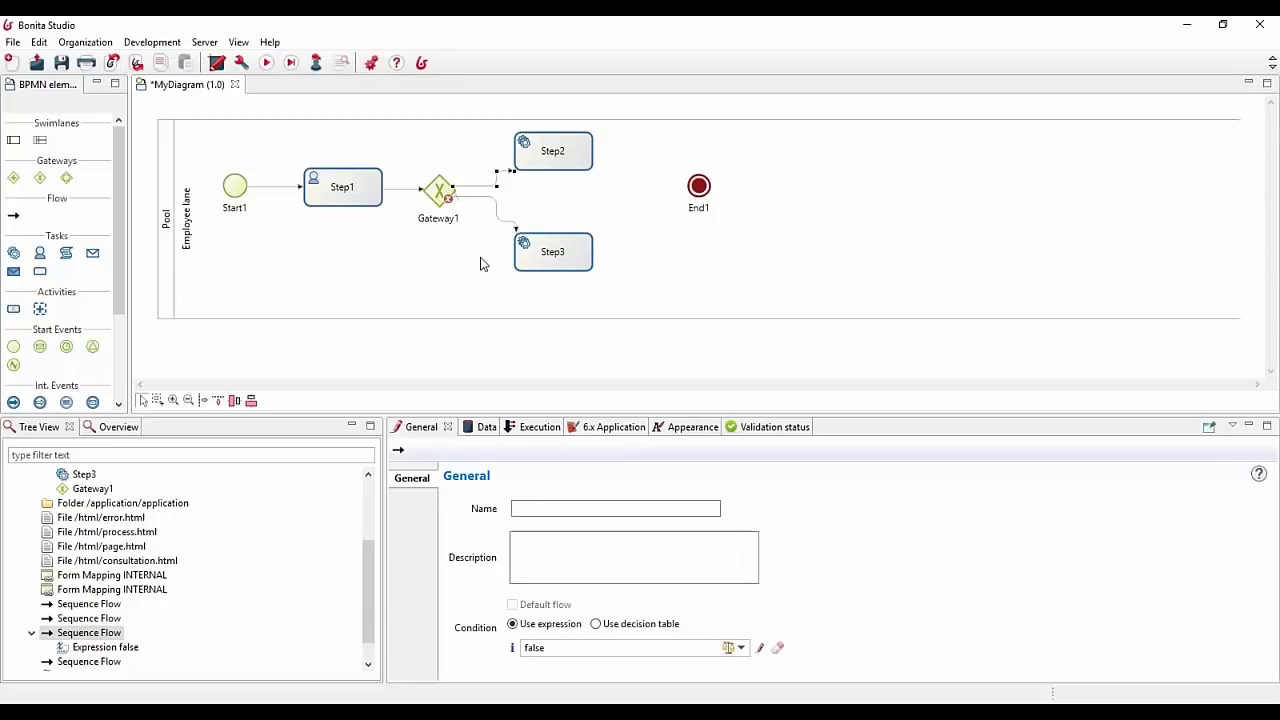
Step: Turn Gateway1 into an Inclusive gateway
left_click(439, 188)
mouse_move(427, 236)
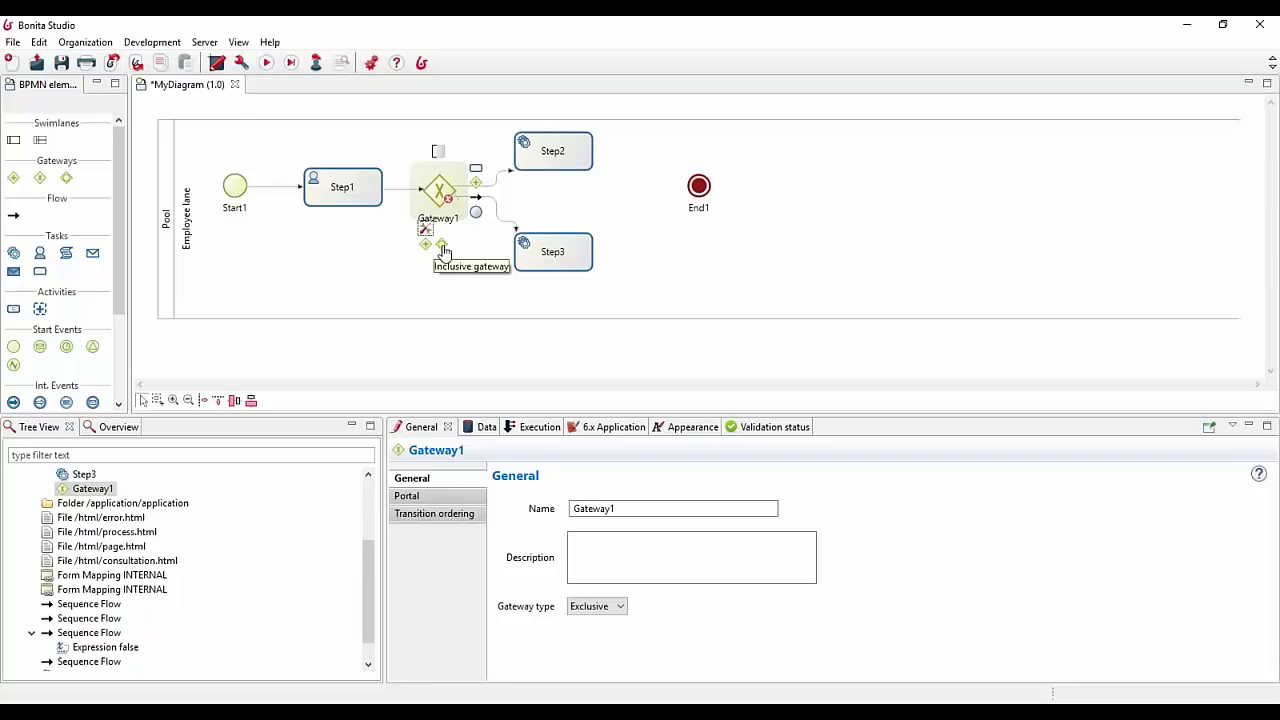
left_click(442, 245)
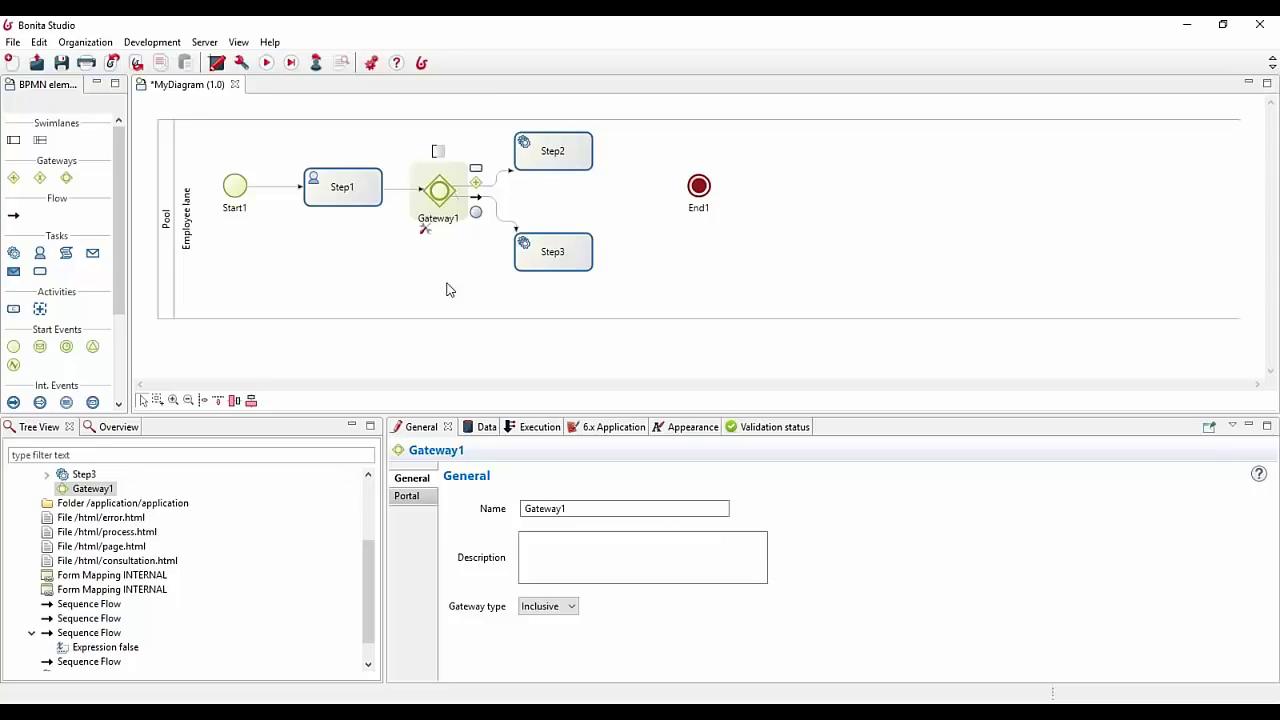
Step: Add a new service task, Step4, from Gateway1 above Step2
left_click_drag(528, 158, 521, 128)
left_click(446, 184)
left_click(505, 190)
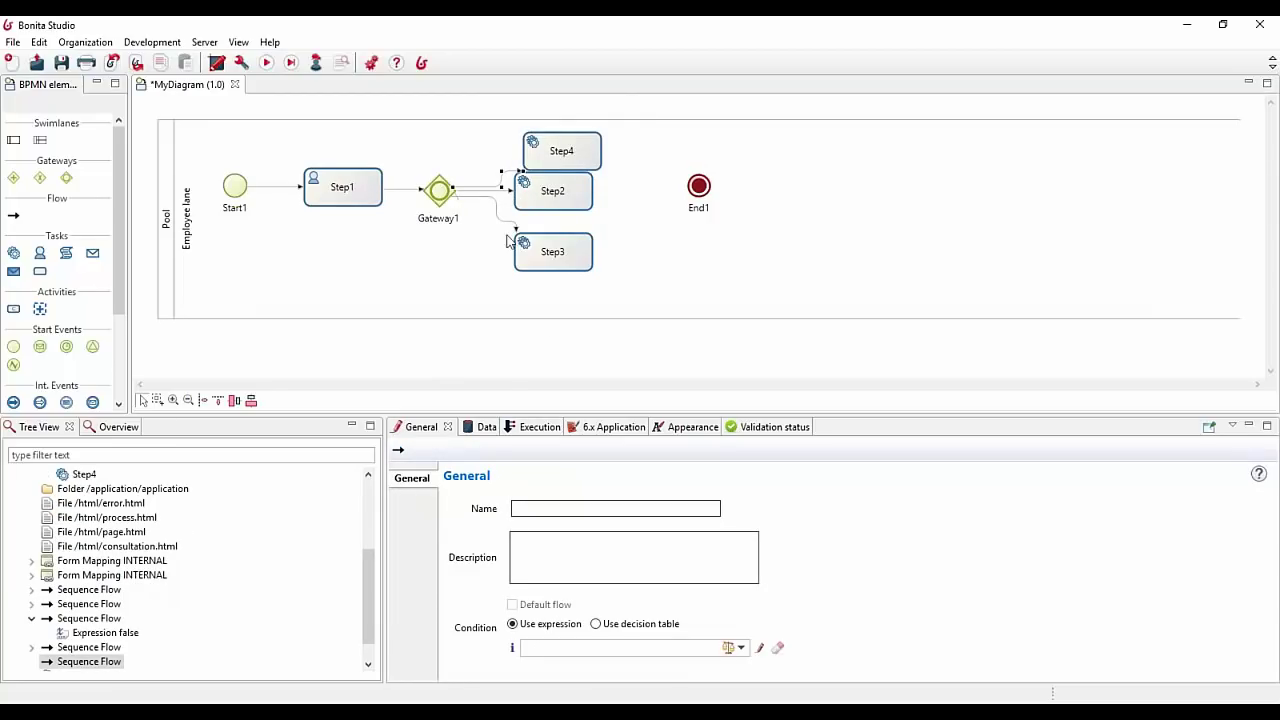
Step: Move Step2 beside End1, Step3 down-right, and nudge Step4 right
left_click_drag(549, 180, 641, 196)
left_click_drag(581, 237, 596, 273)
left_click(588, 240)
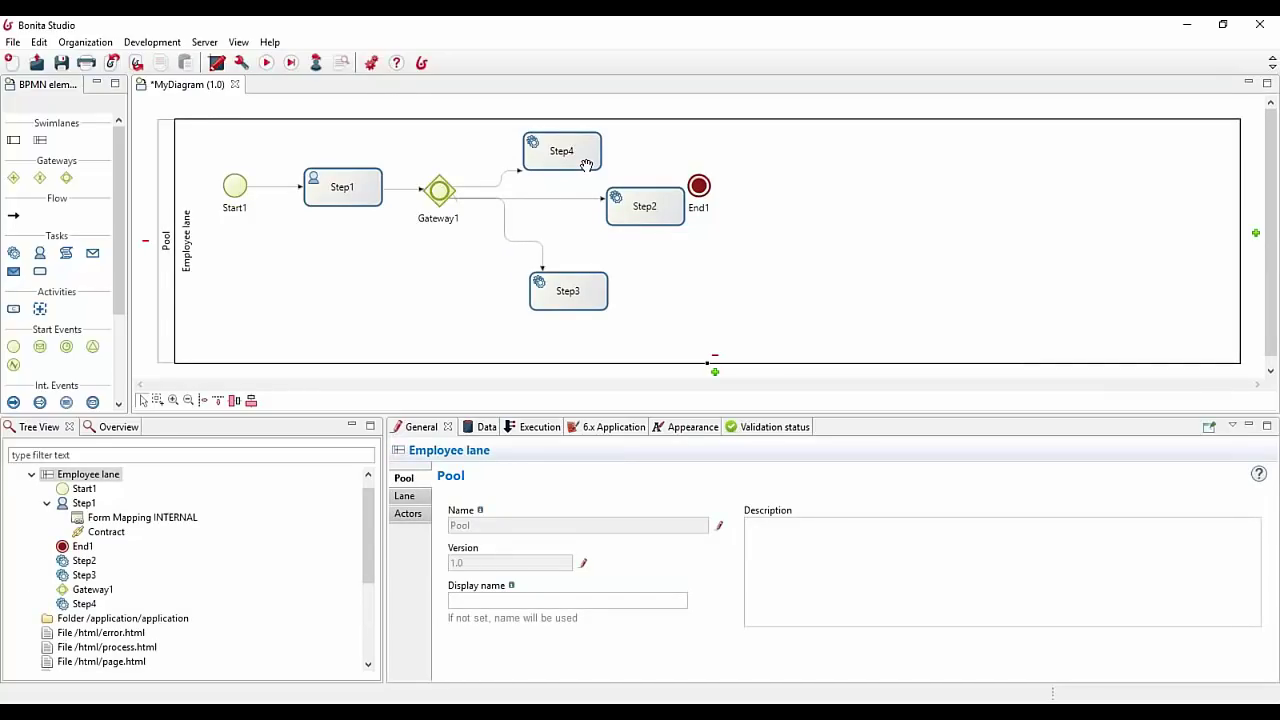
left_click_drag(586, 165, 593, 165)
left_click(519, 199)
Step: Set condition true on the Gateway1 flows to Step4 and Step2, keeping Step3's flow as default
left_click(502, 186)
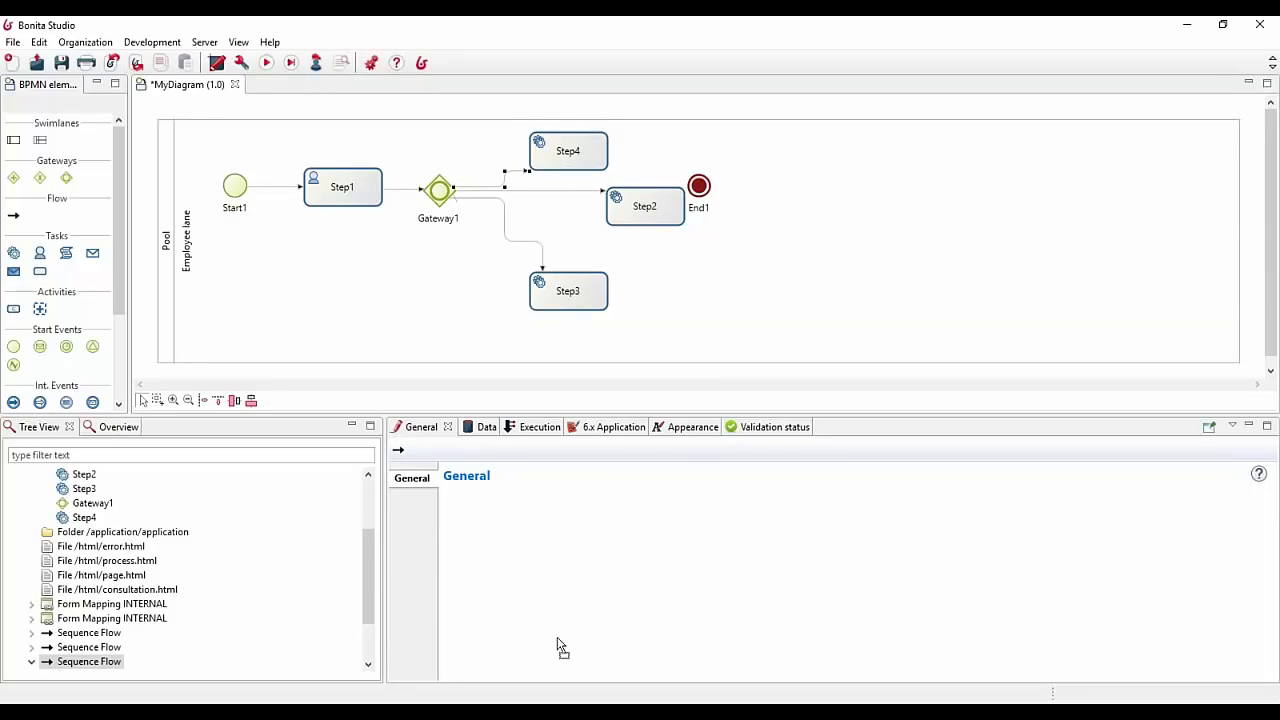
left_click(563, 645)
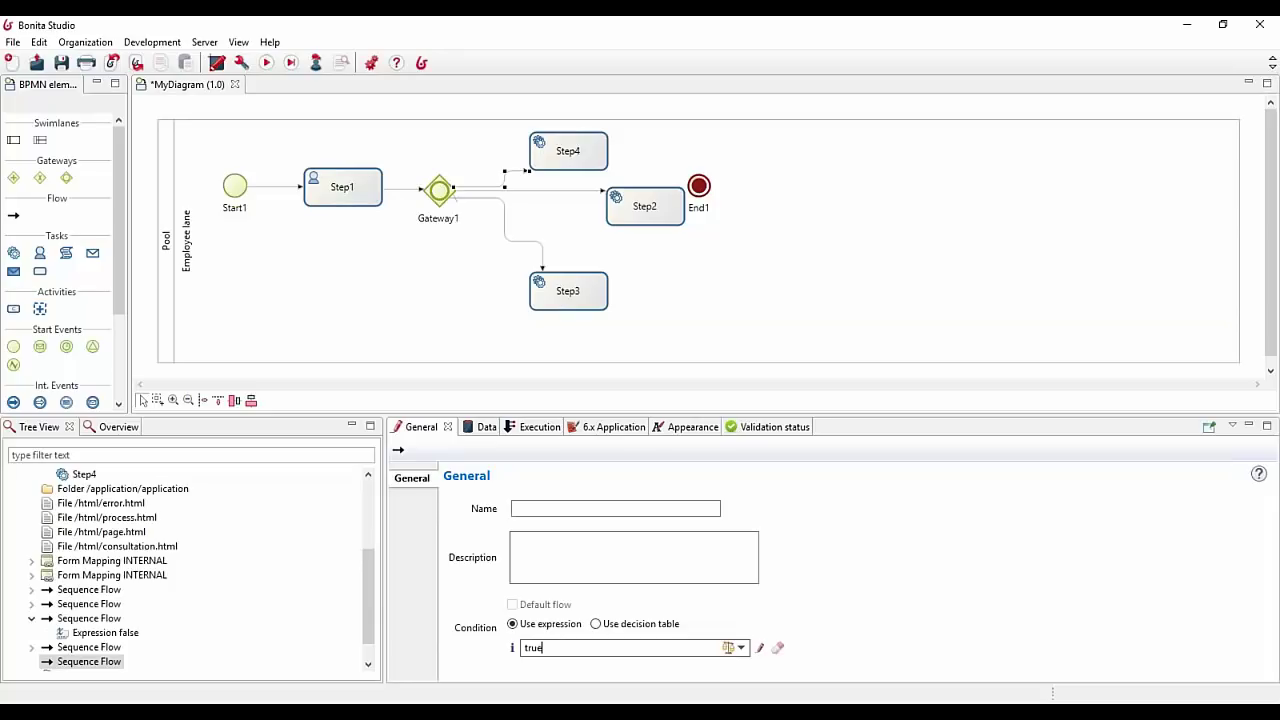
left_click(521, 190)
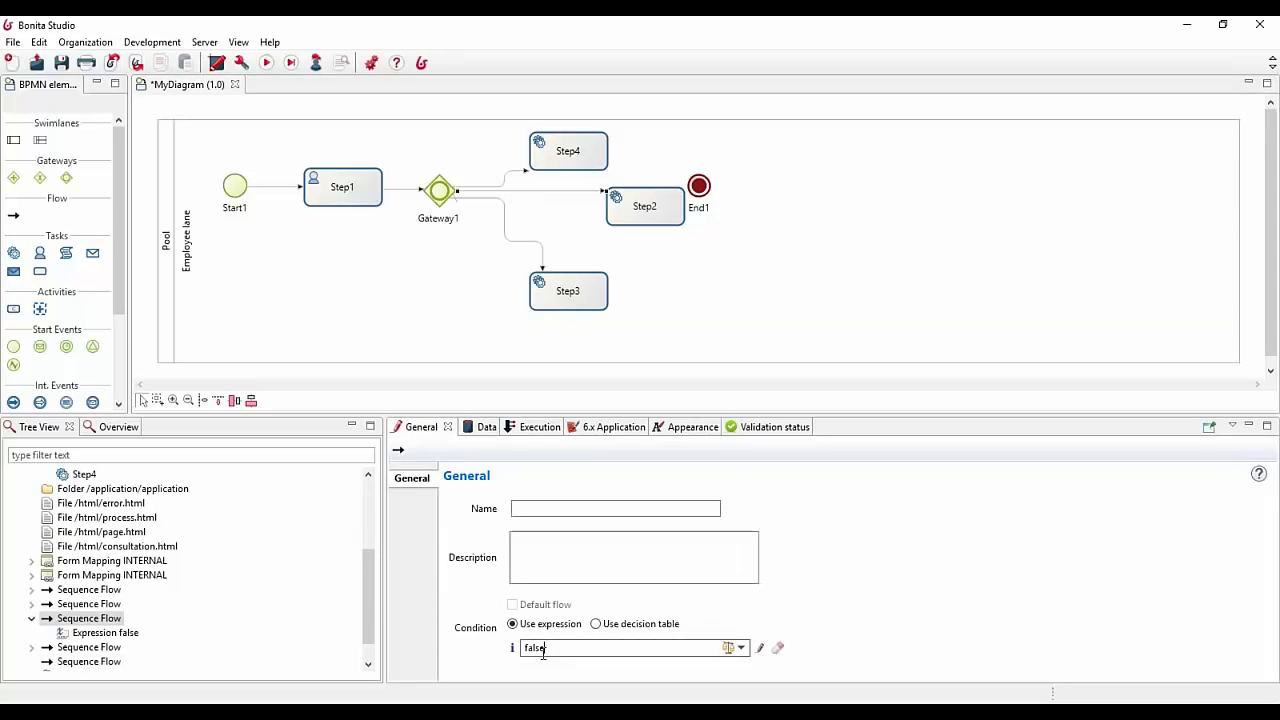
type("true")
left_click(503, 208)
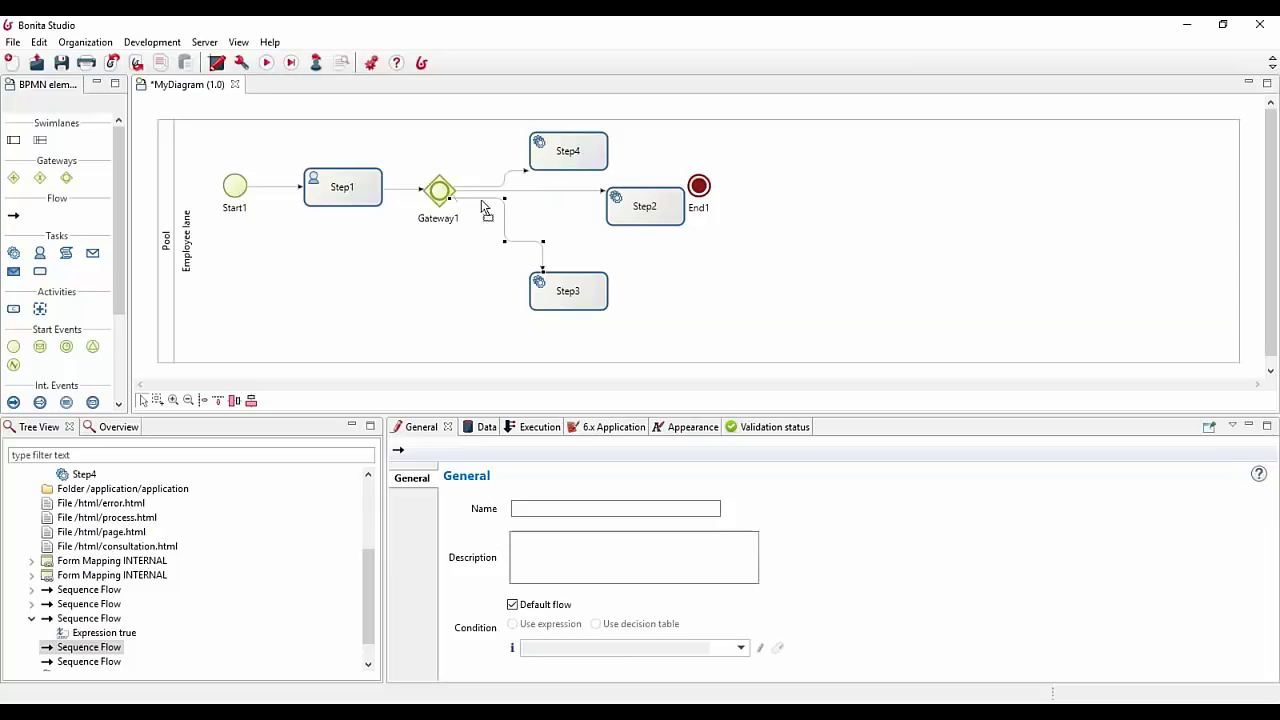
left_click(507, 189)
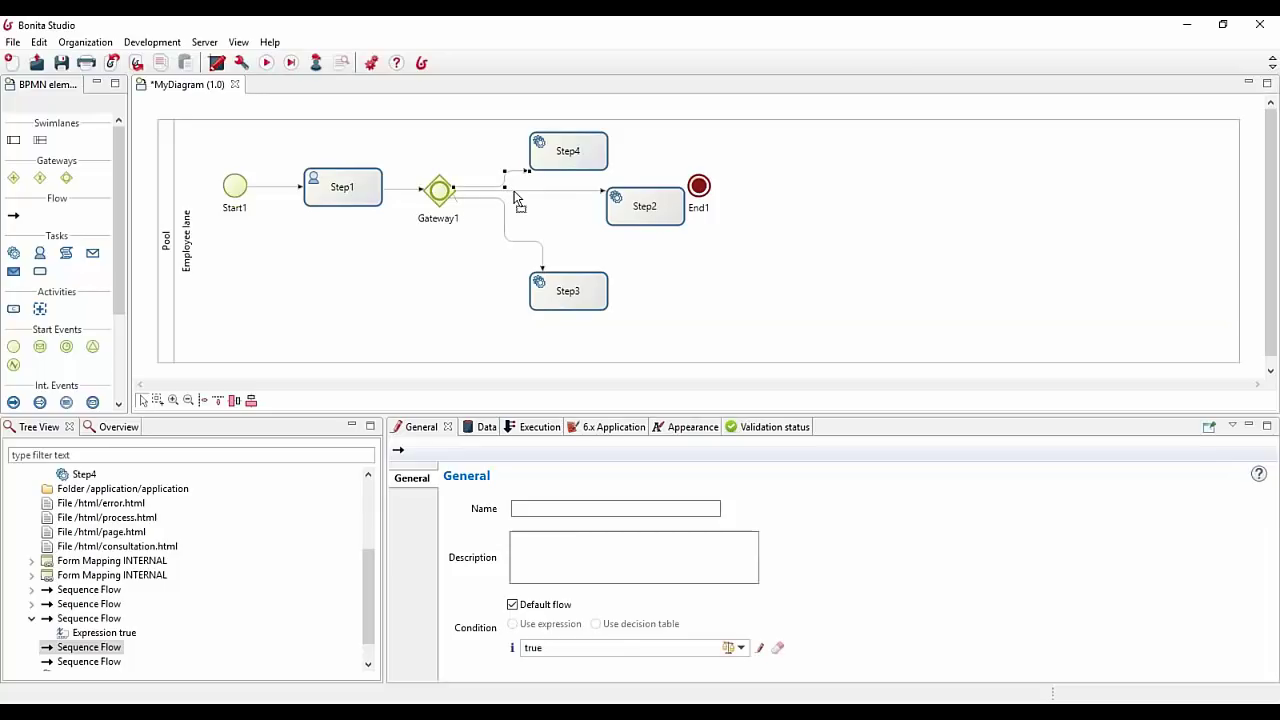
left_click(514, 190)
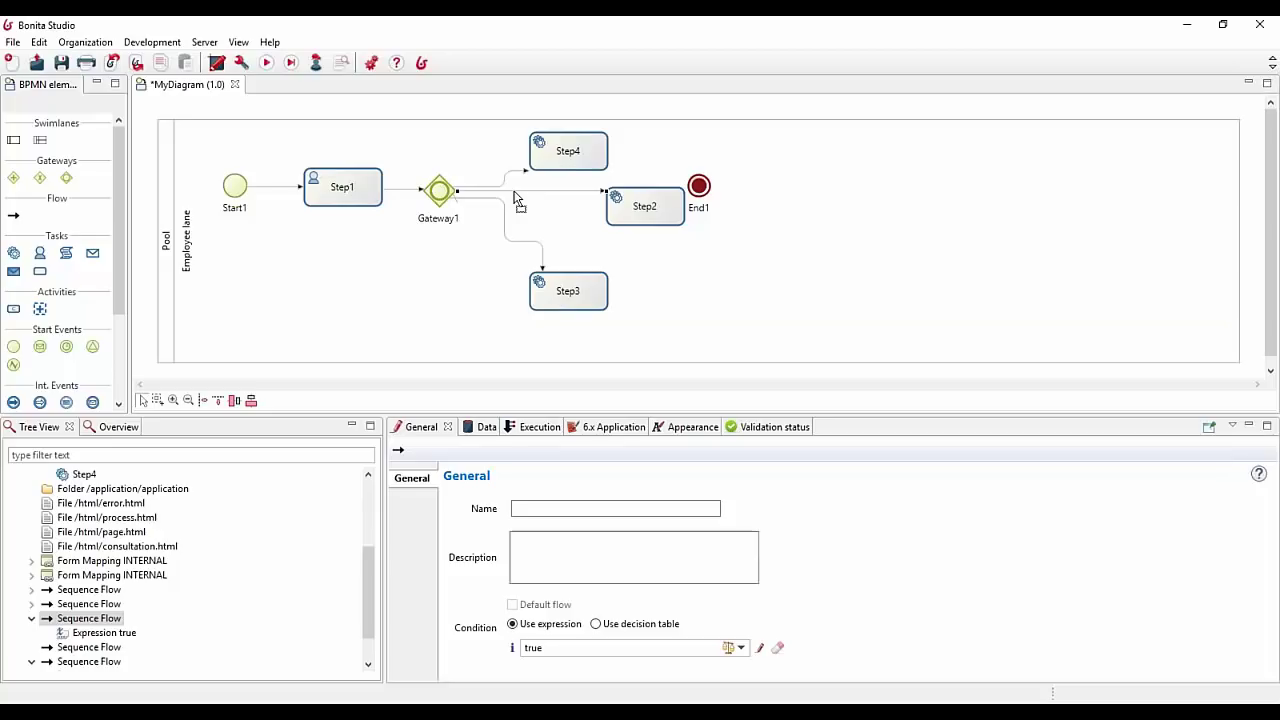
Step: Move End1, Step4 and Step3 right and add an inclusive Gateway2 after Step4
left_click(505, 181)
left_click_drag(699, 186, 874, 197)
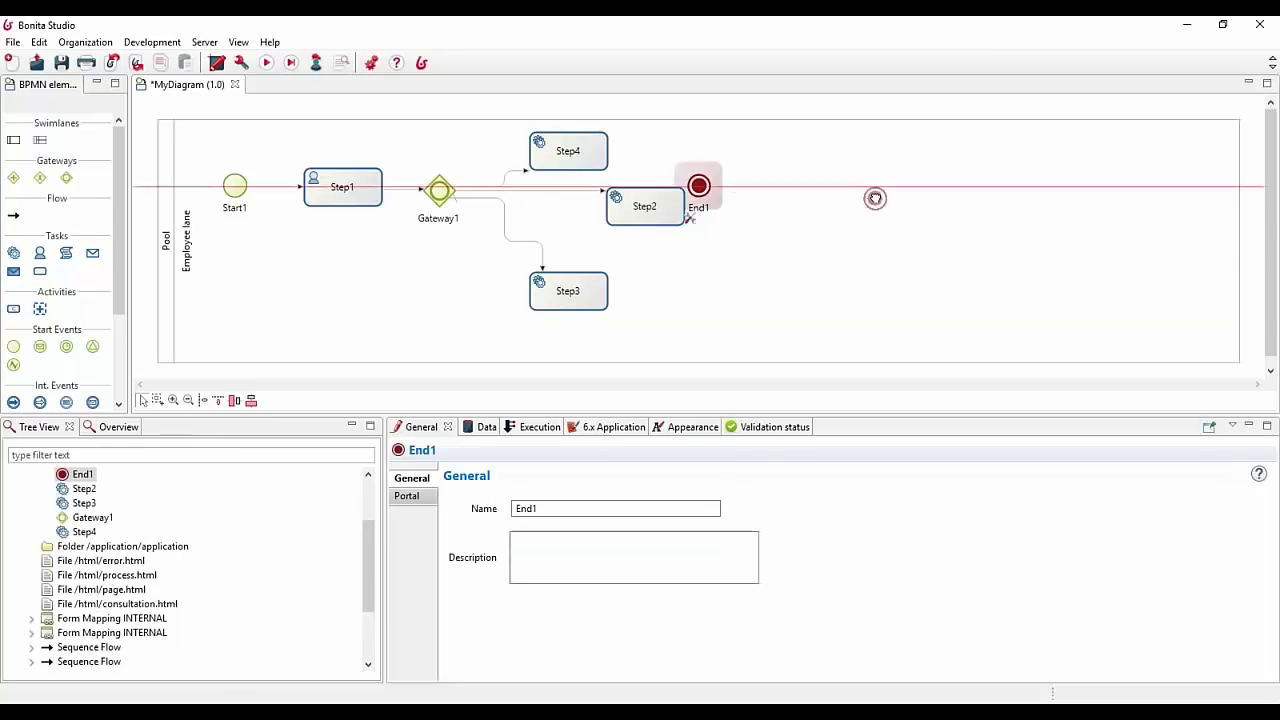
left_click_drag(596, 141, 657, 141)
left_click_drag(566, 295, 612, 295)
left_click(656, 152)
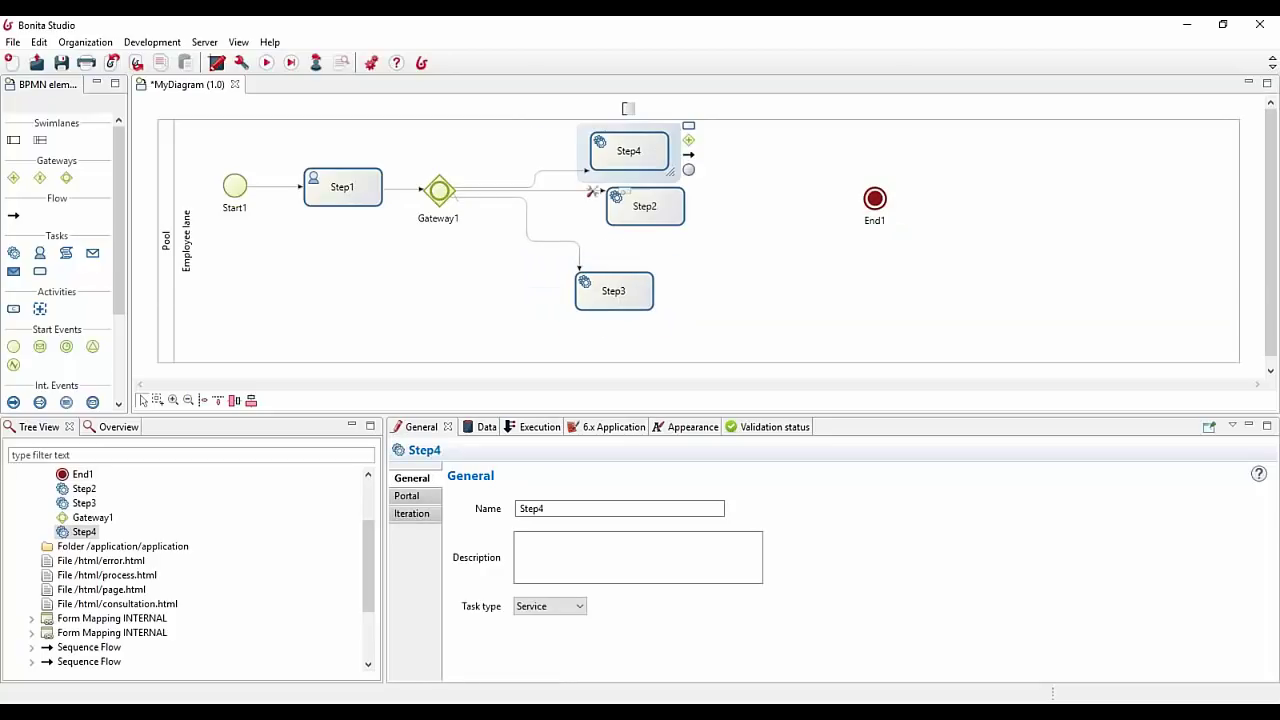
left_click_drag(690, 141, 760, 210)
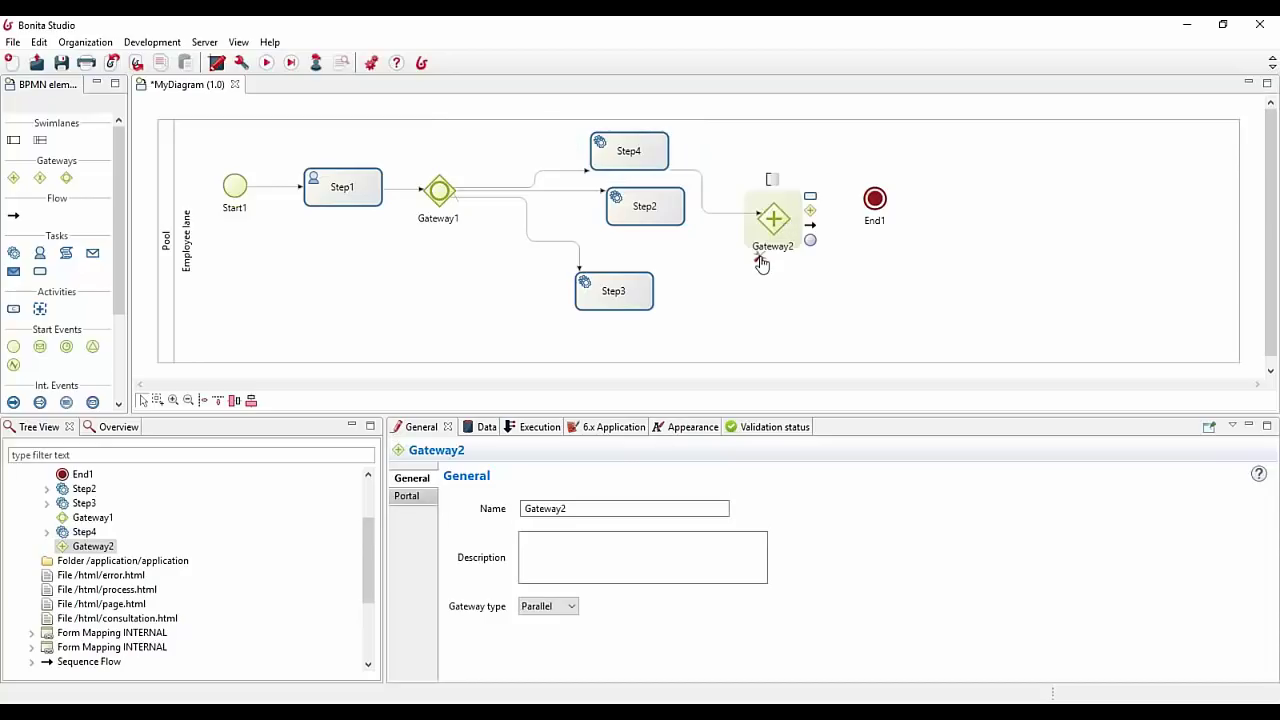
left_click(788, 274)
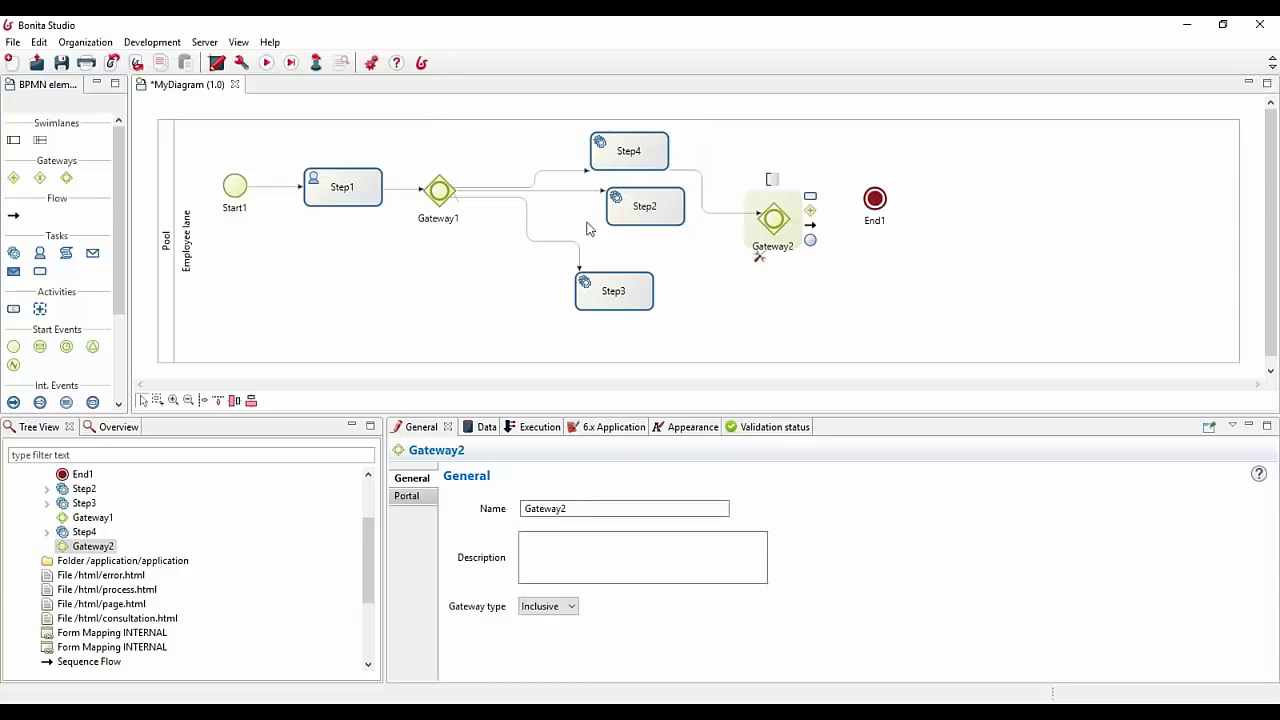
left_click(439, 191)
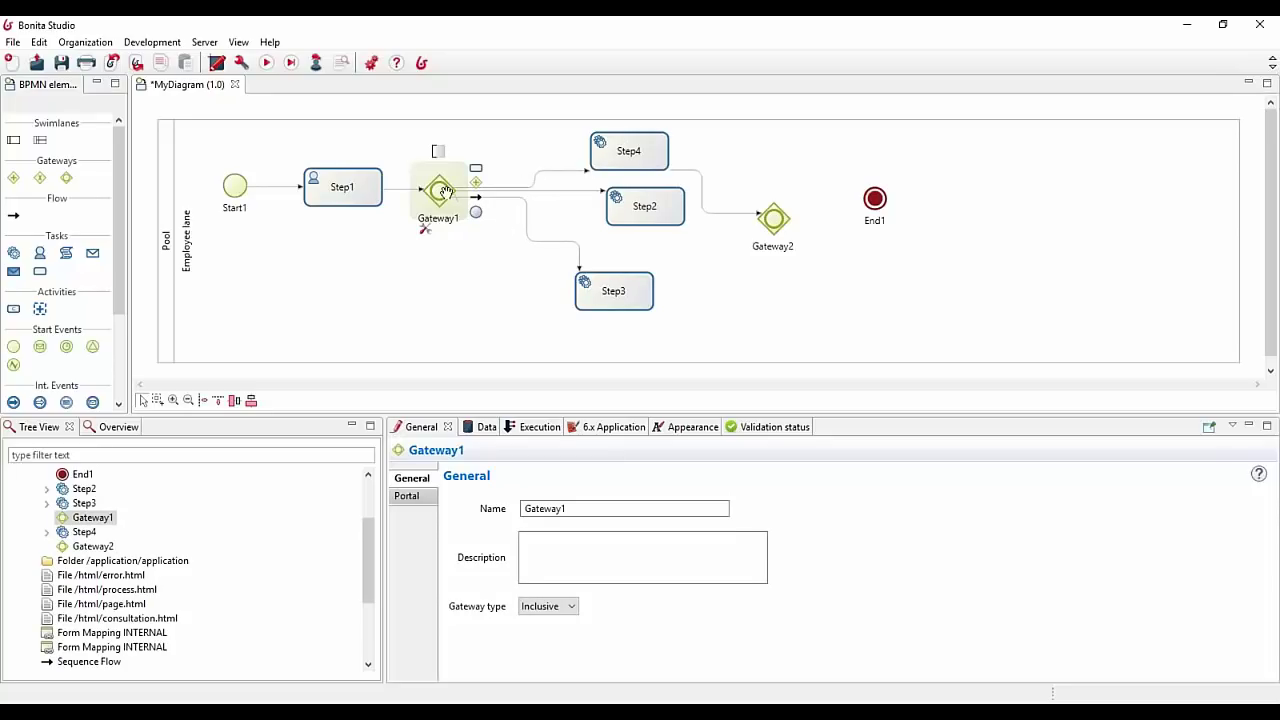
Step: Connect Step2 and Step3 to Gateway2, add Step5 after it, and link Step5 to End1
left_click(682, 214)
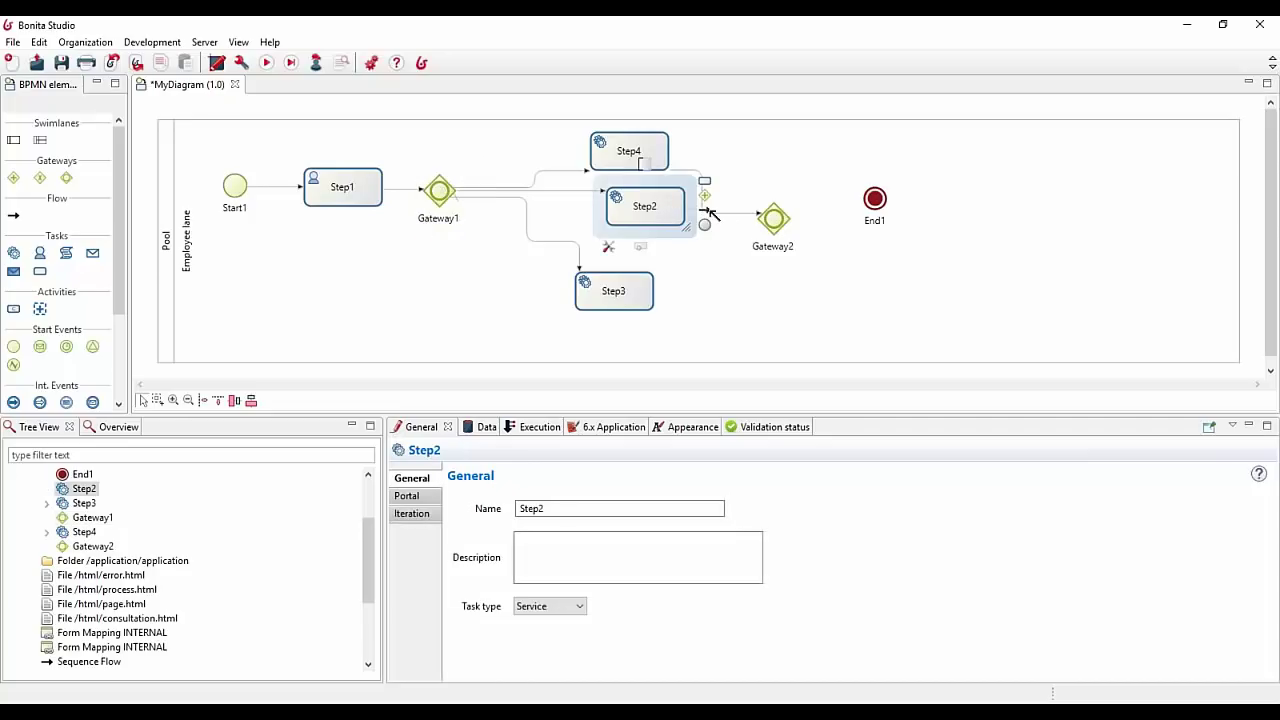
left_click(740, 215)
left_click(633, 283)
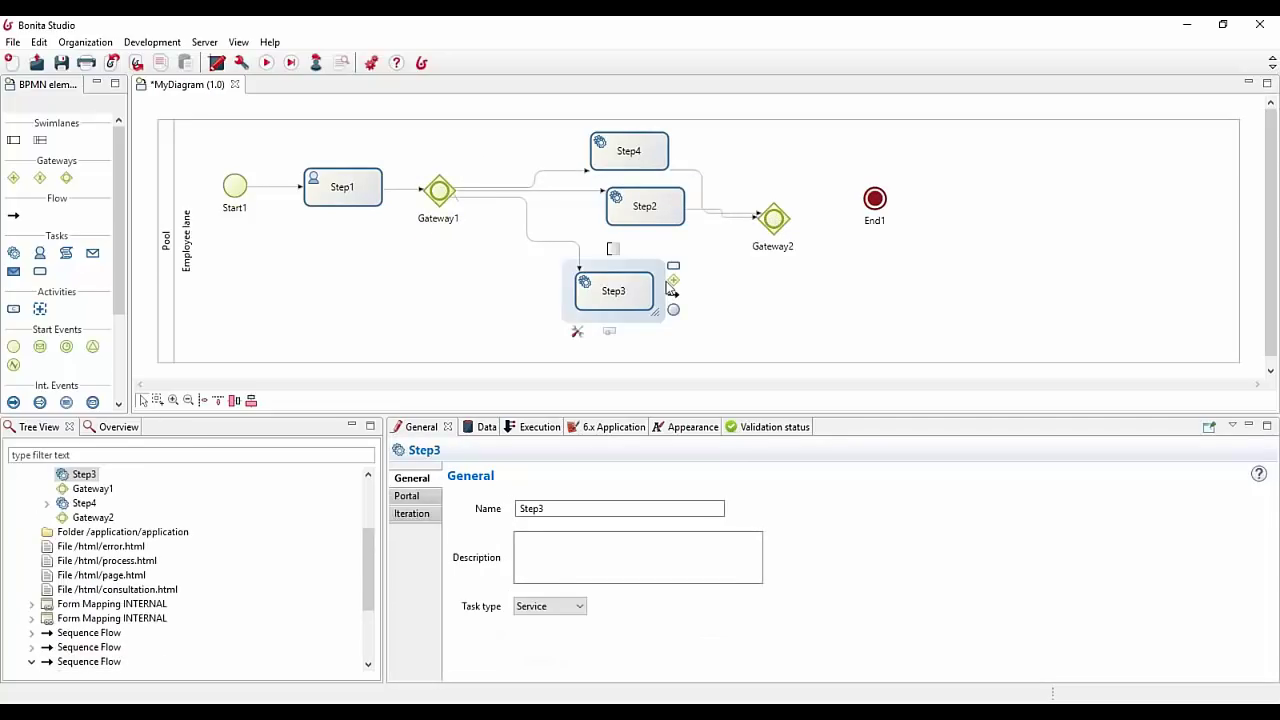
left_click_drag(683, 295, 773, 218)
left_click(775, 218)
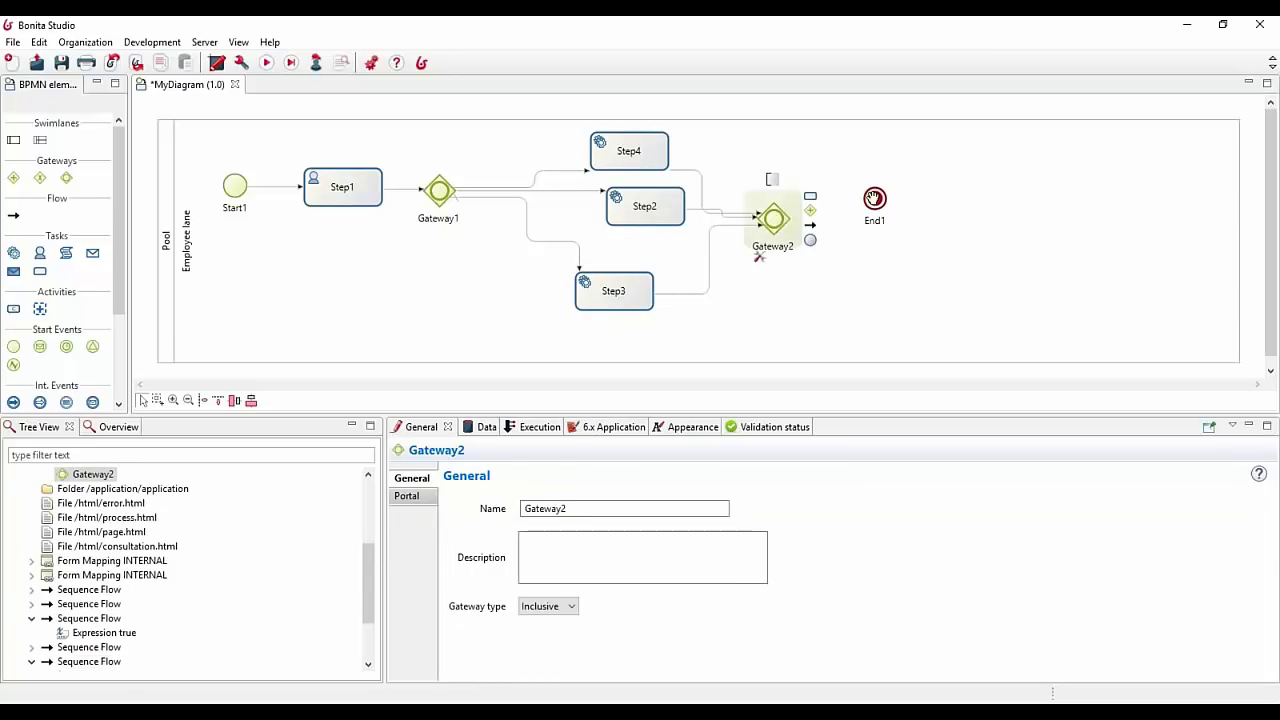
left_click(890, 216)
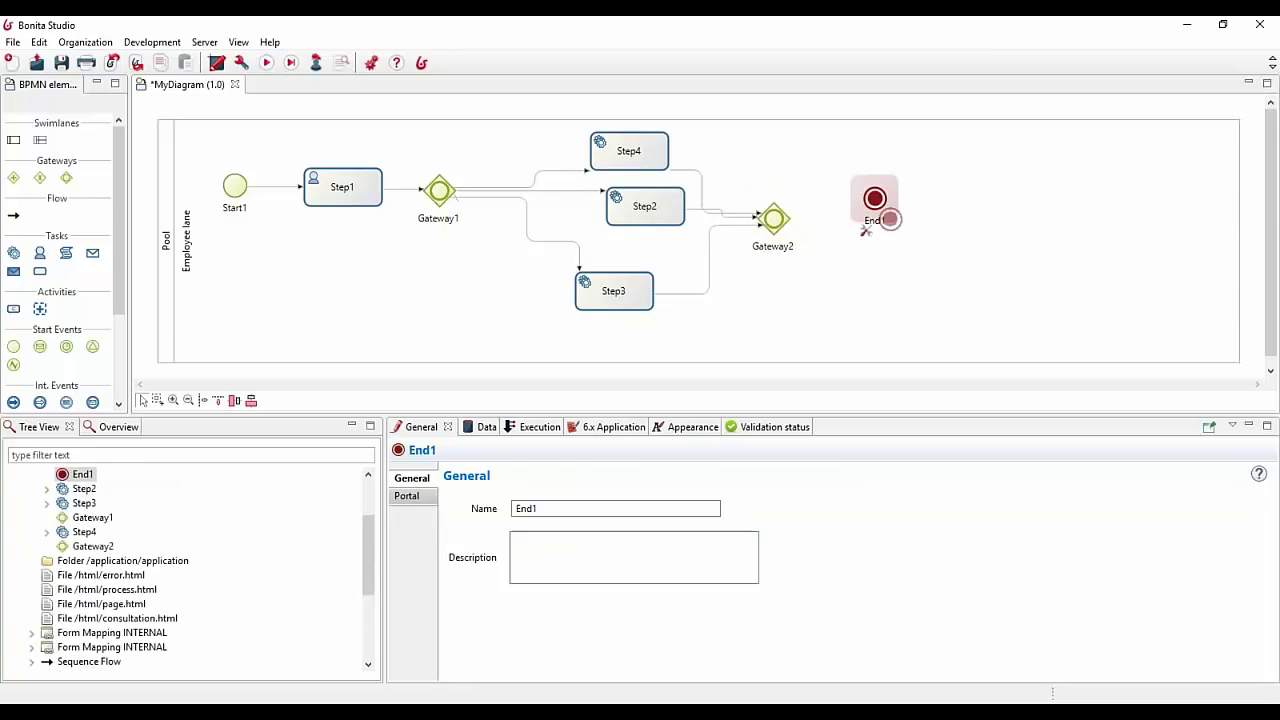
left_click_drag(890, 216, 913, 237)
left_click(785, 215)
left_click_drag(825, 210, 808, 242)
left_click_drag(897, 218, 997, 218)
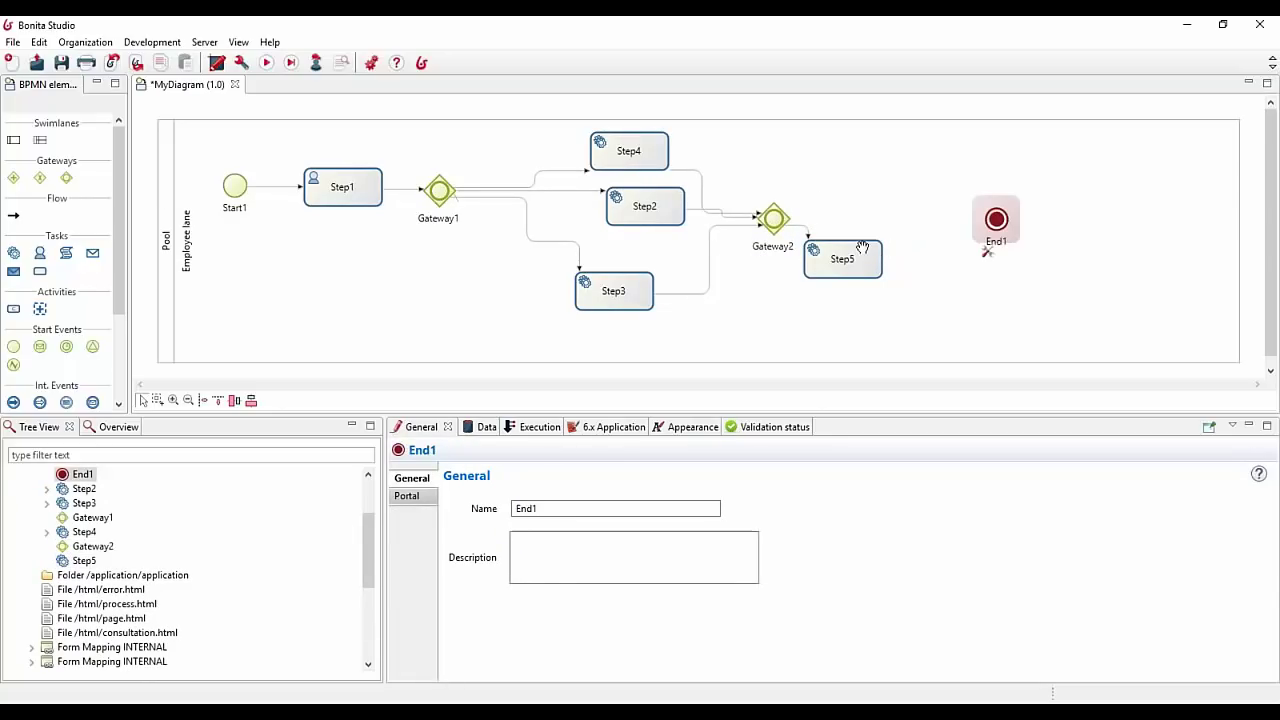
left_click_drag(862, 247, 996, 221)
Step: Verify that Gateway1 and Gateway2 are both Inclusive gateways
left_click(772, 217)
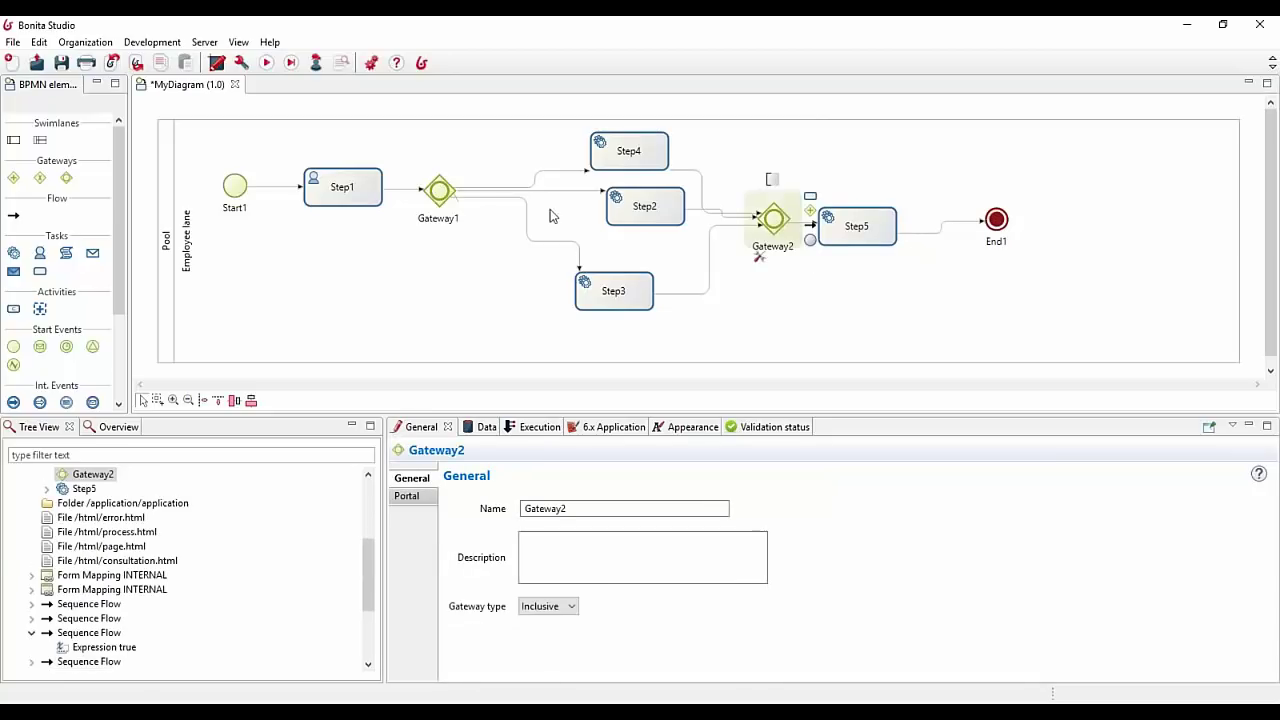
left_click(439, 186)
left_click(768, 216)
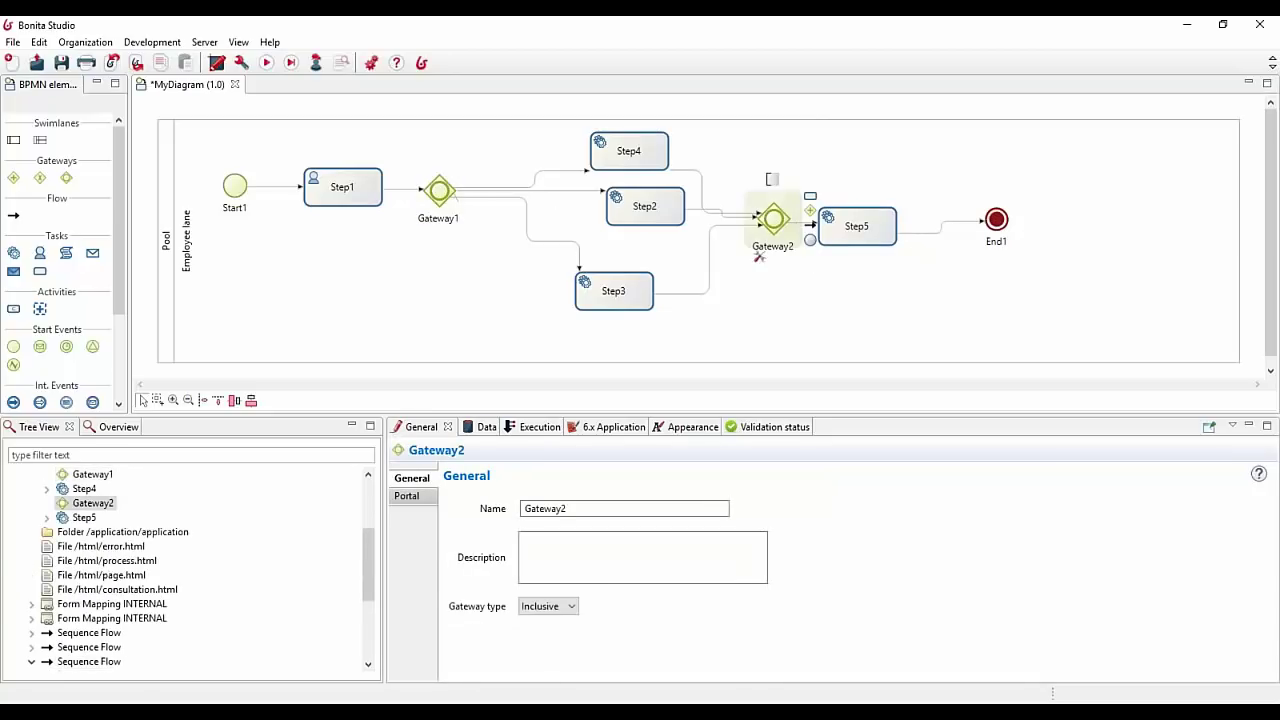
left_click(439, 189)
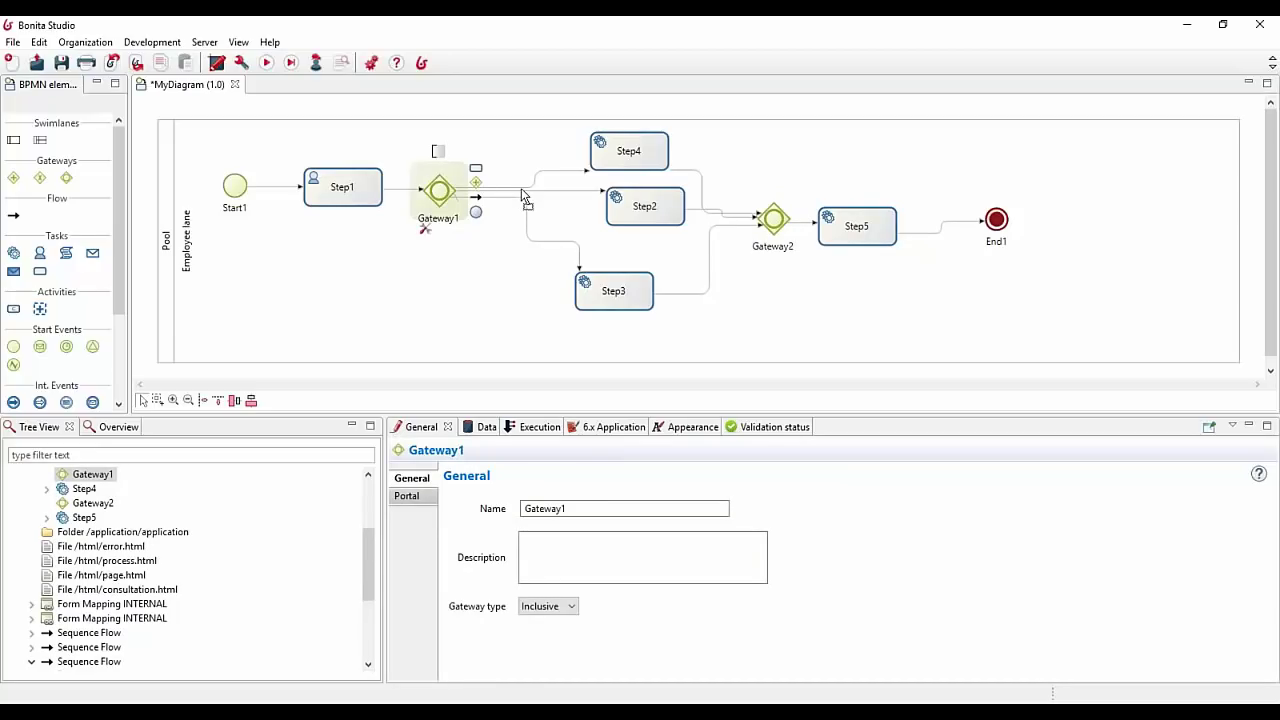
Step: Check Gateway2's properties, then advance the slides to the Exercise 1 slide
left_click(775, 217)
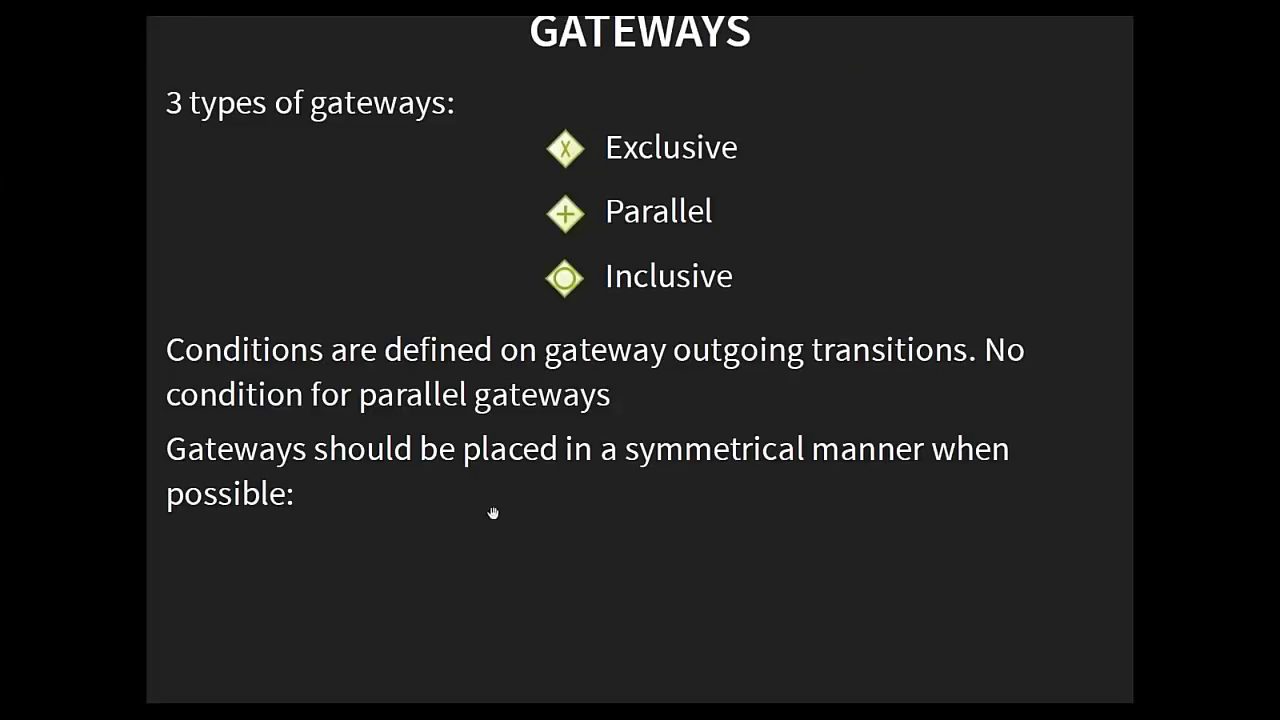
left_click(541, 512)
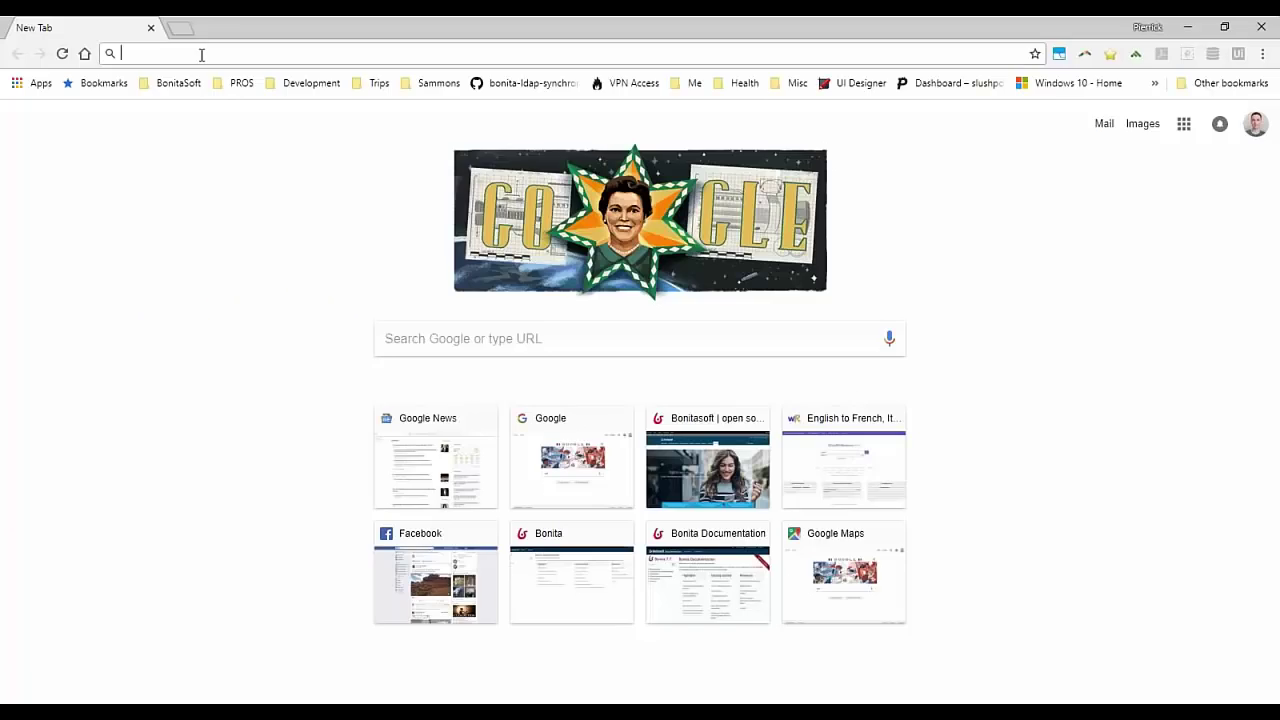
Step: Load the Bonitasoft Community GitHub page from the address bar
type("github")
key("Down")
key("Return")
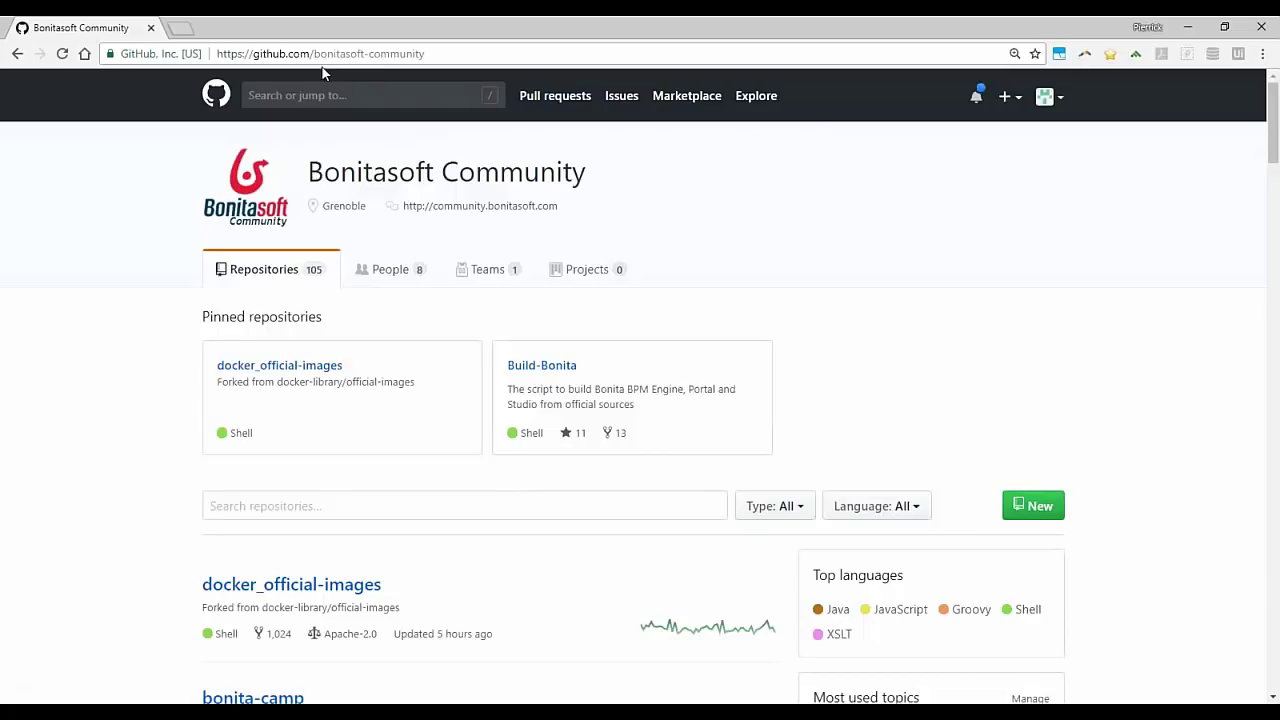
Step: Search the organisation's repositories for 'camp' and open bonita-camp
left_click(303, 506)
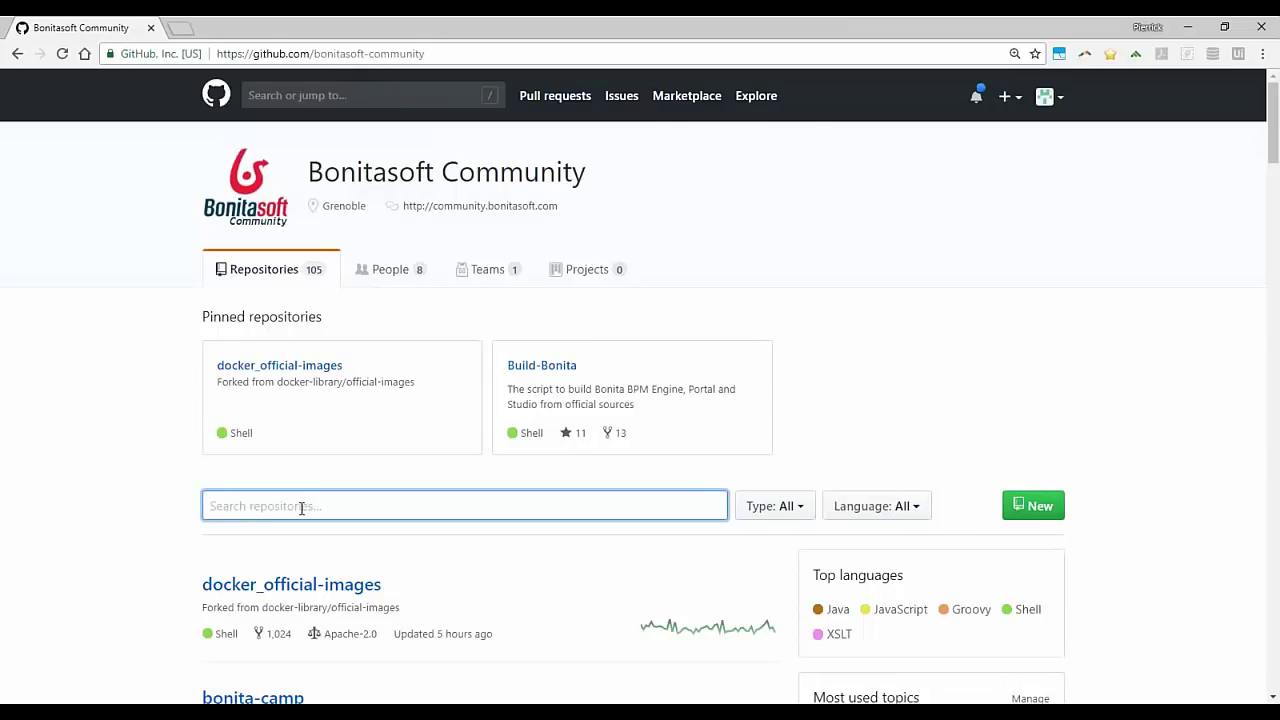
type("camp")
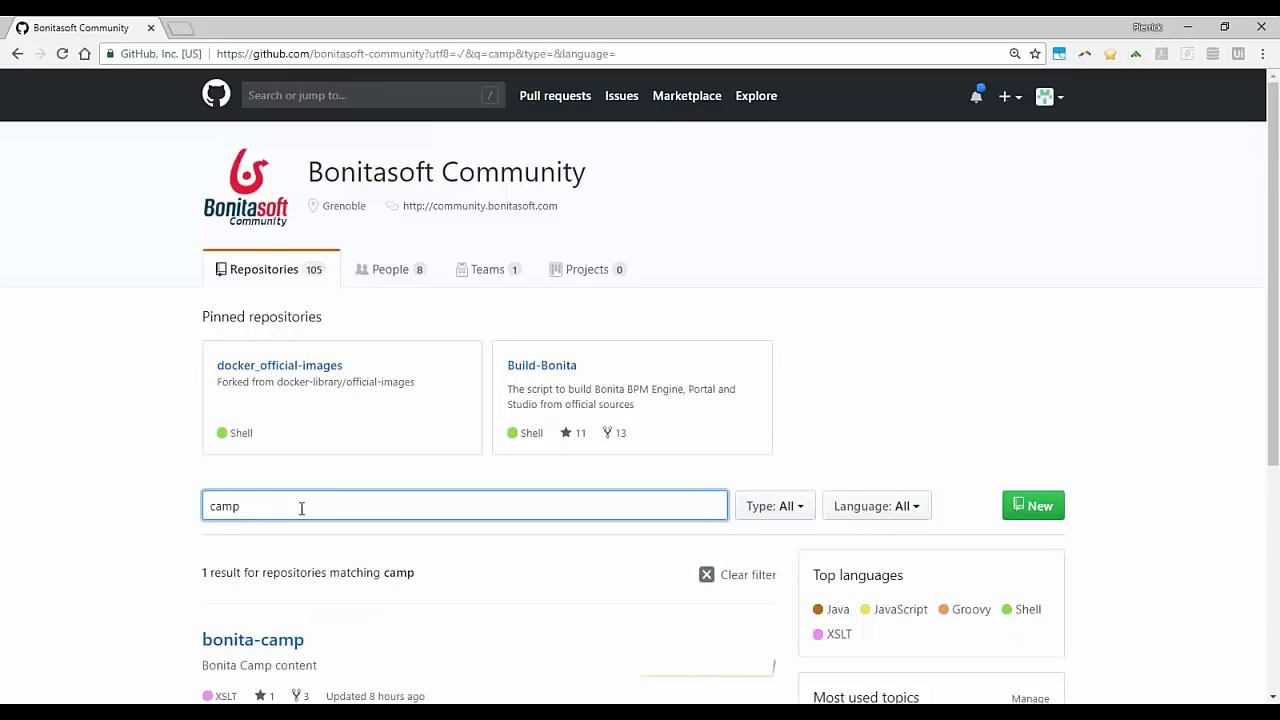
left_click(272, 642)
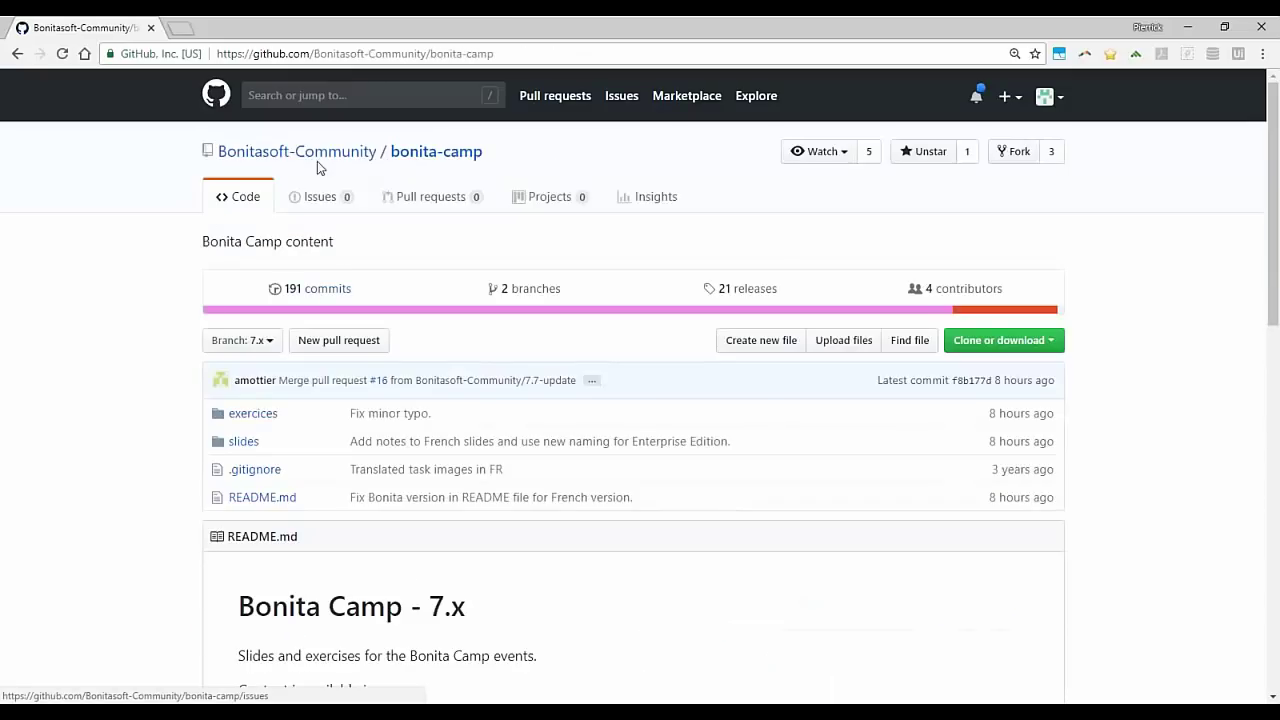
left_click(181, 34)
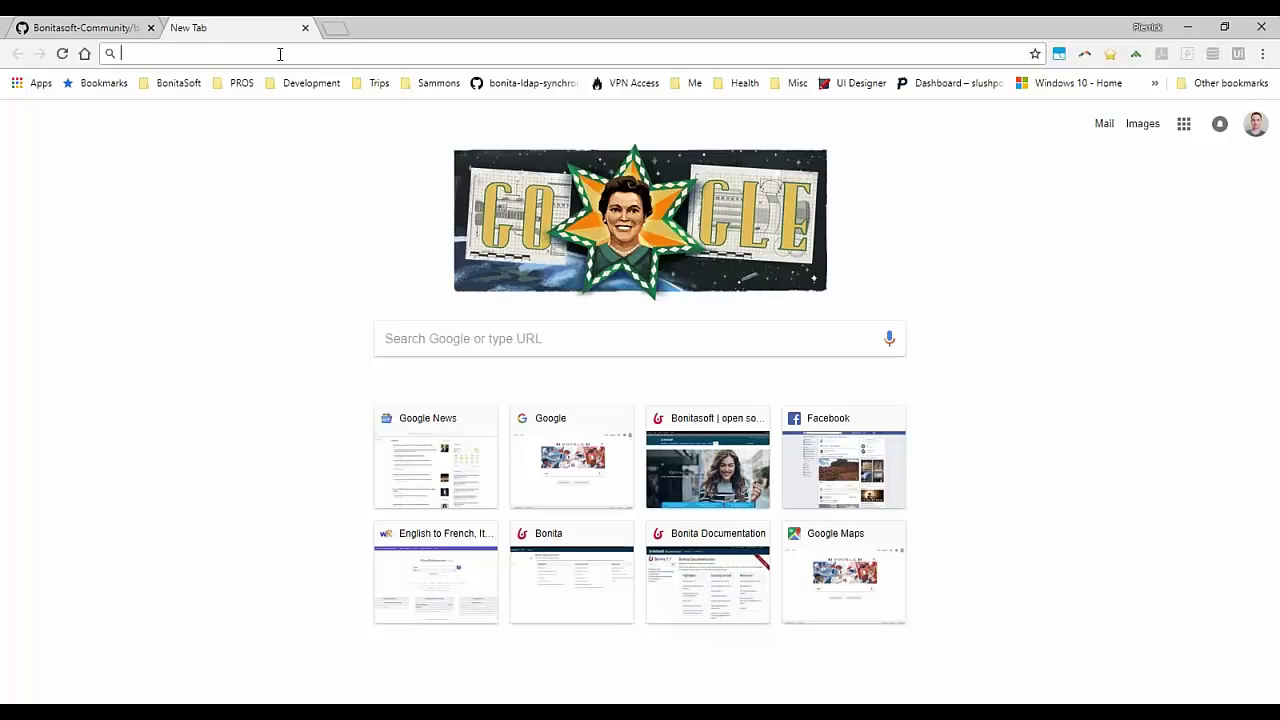
Step: Open community.bonitasoft.com and look over its Contribute pages
type("community.bonitasoft.com")
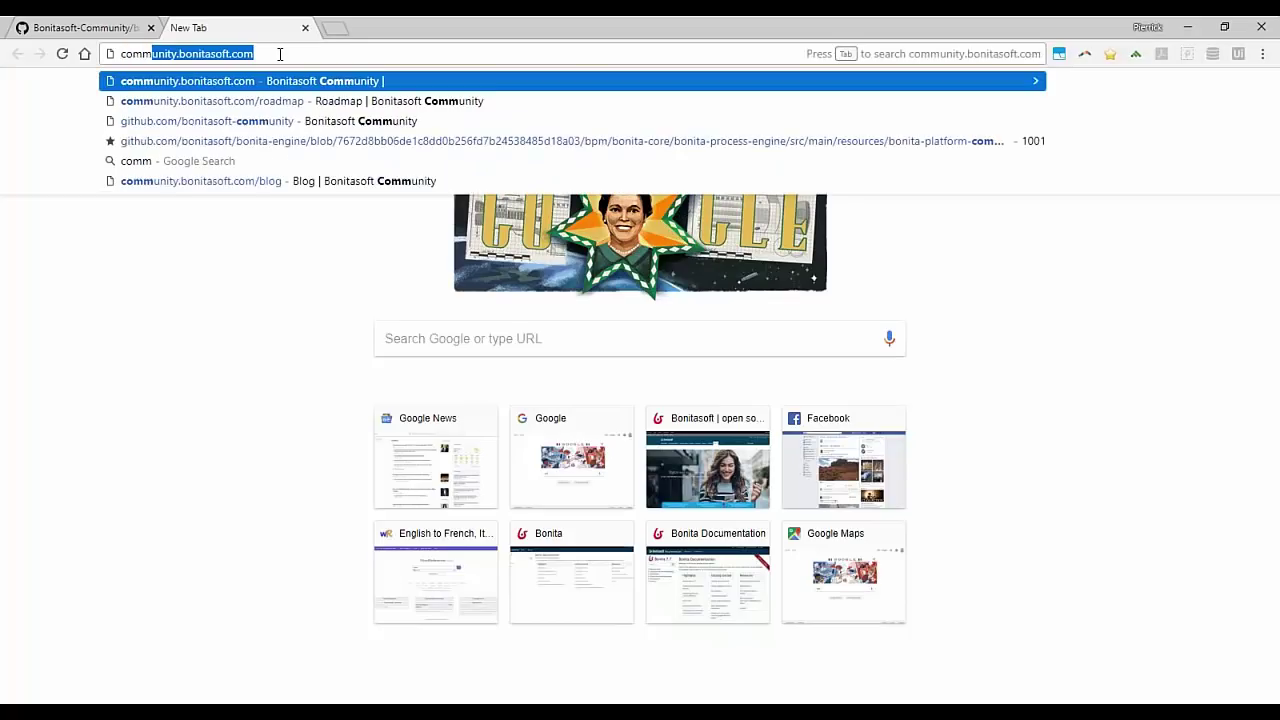
key("Return")
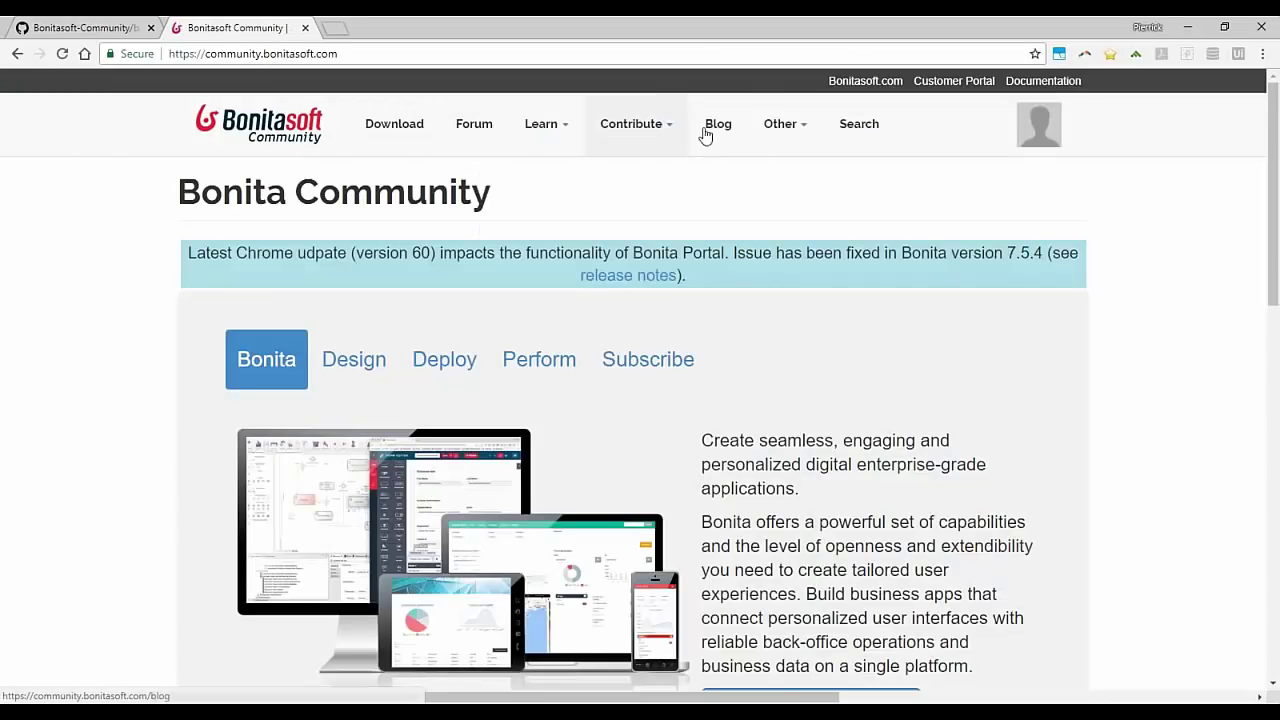
left_click(669, 128)
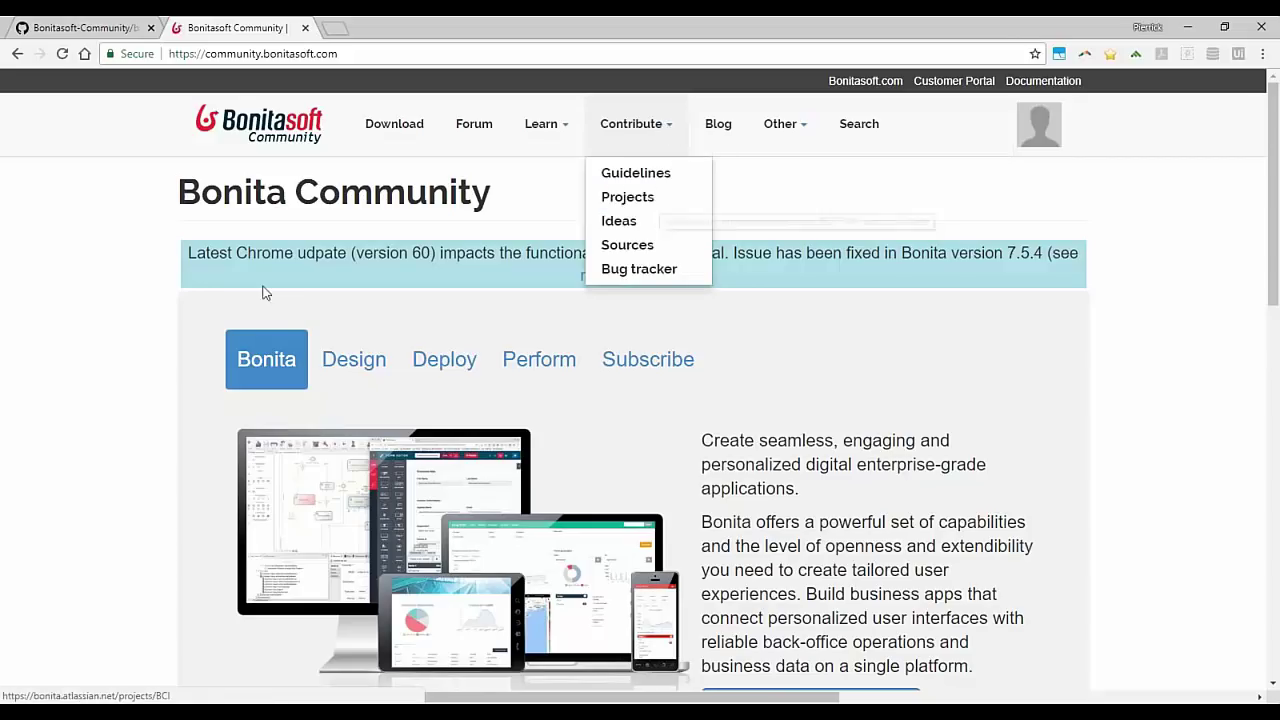
left_click(140, 309)
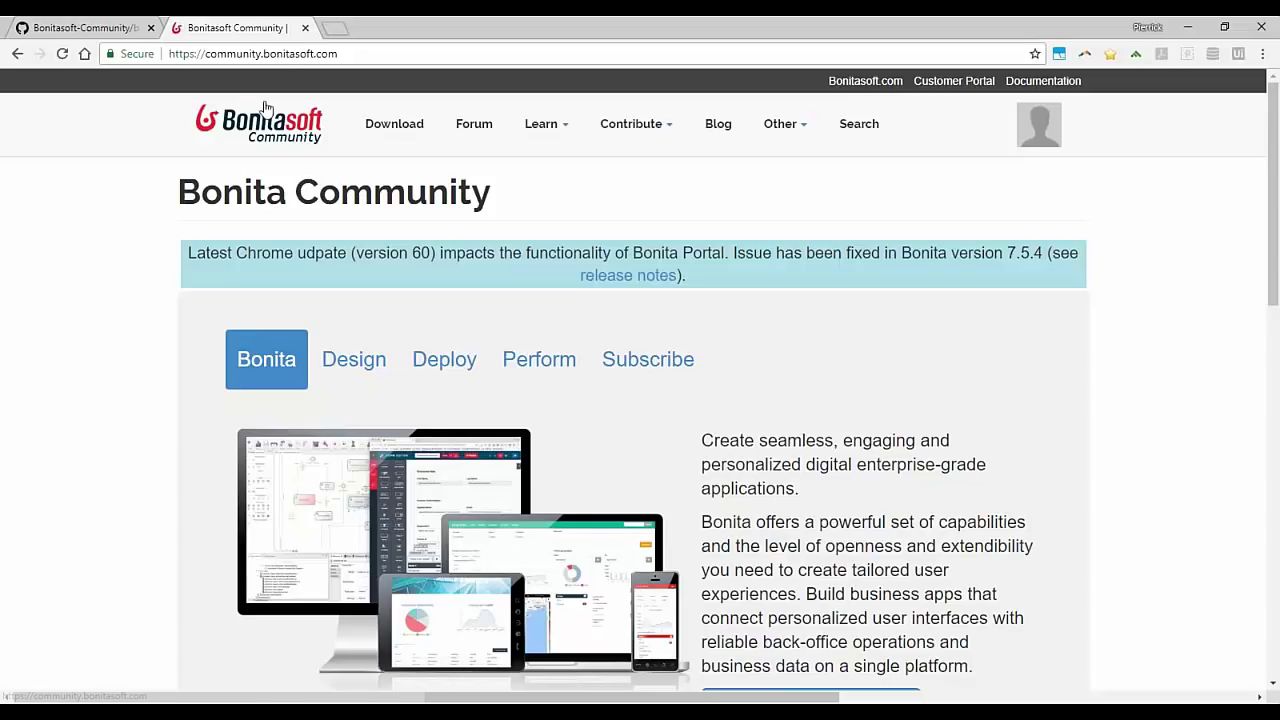
Step: Go to documentation.bonitasoft.com from the address bar
left_click(290, 55)
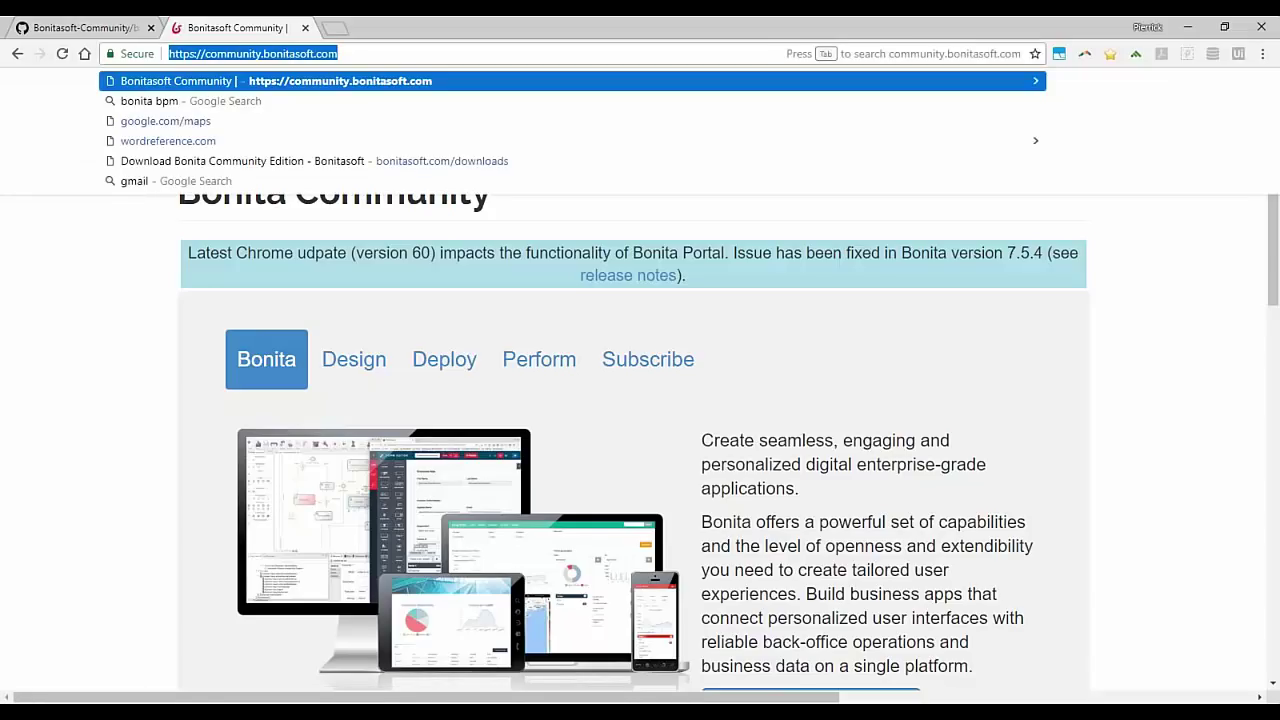
type("documentati")
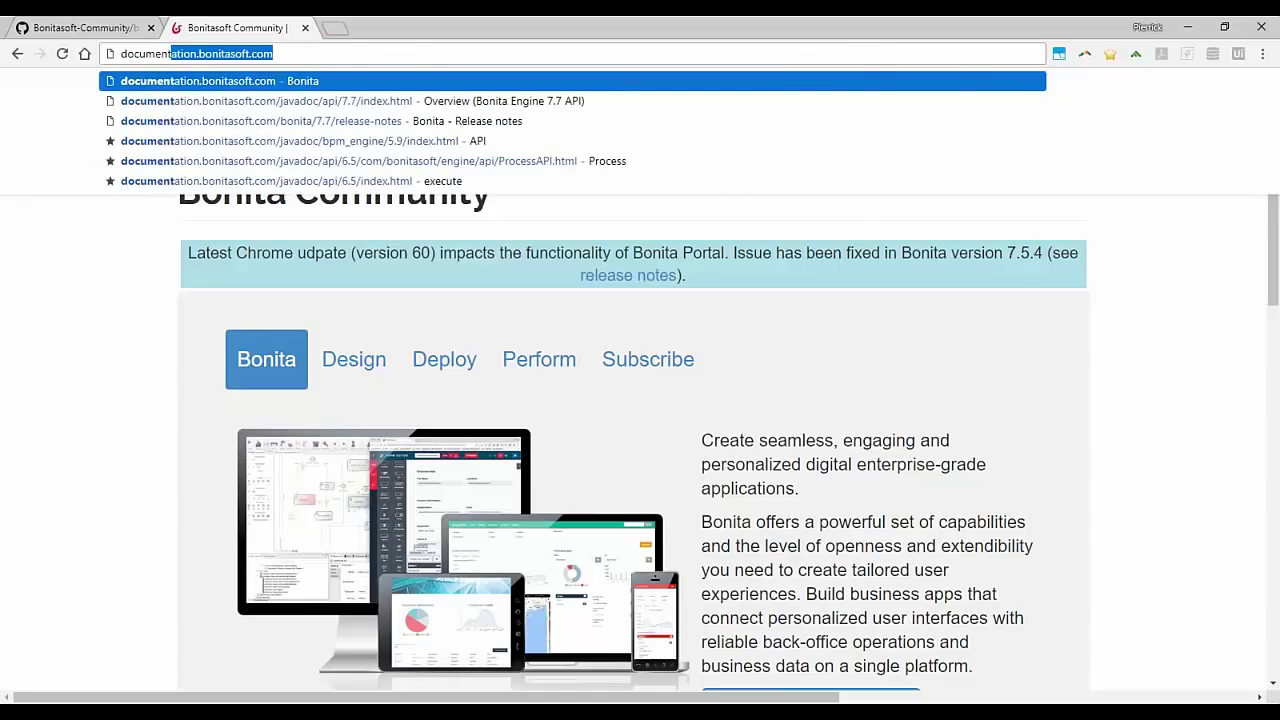
key("Return")
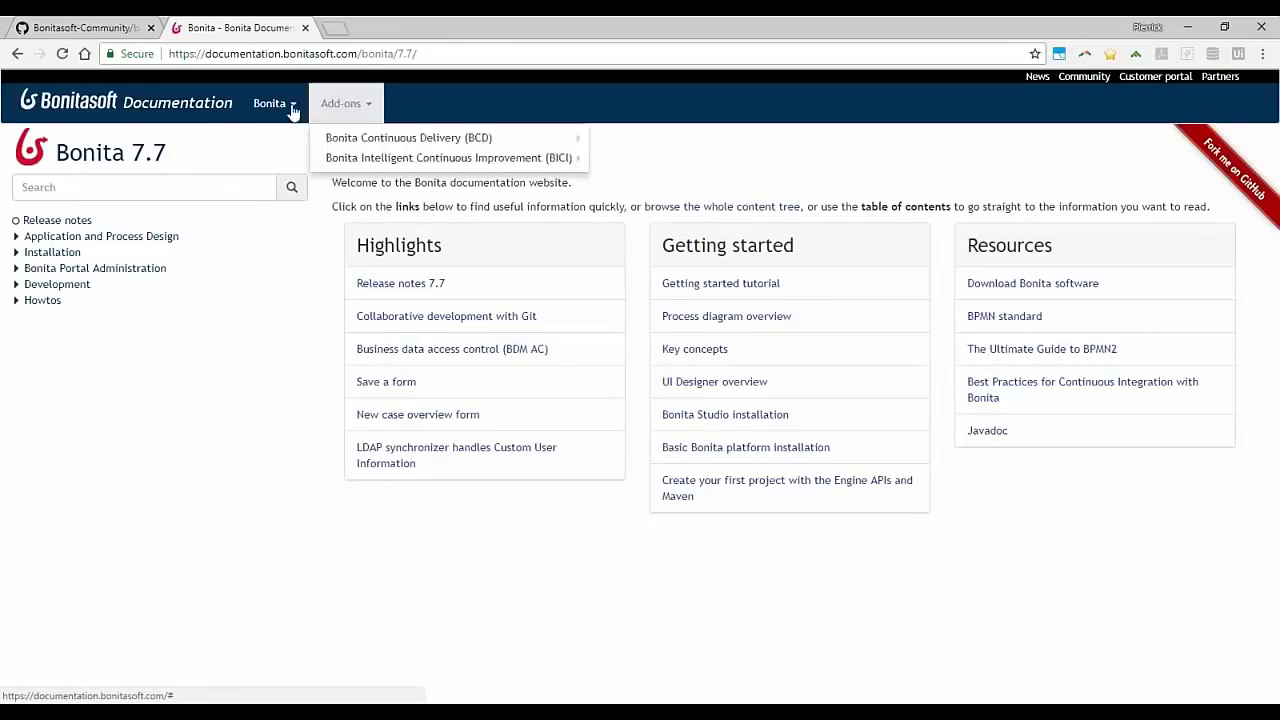
Step: Close the documentation page and return to the bonita-camp repository on GitHub
left_click(306, 28)
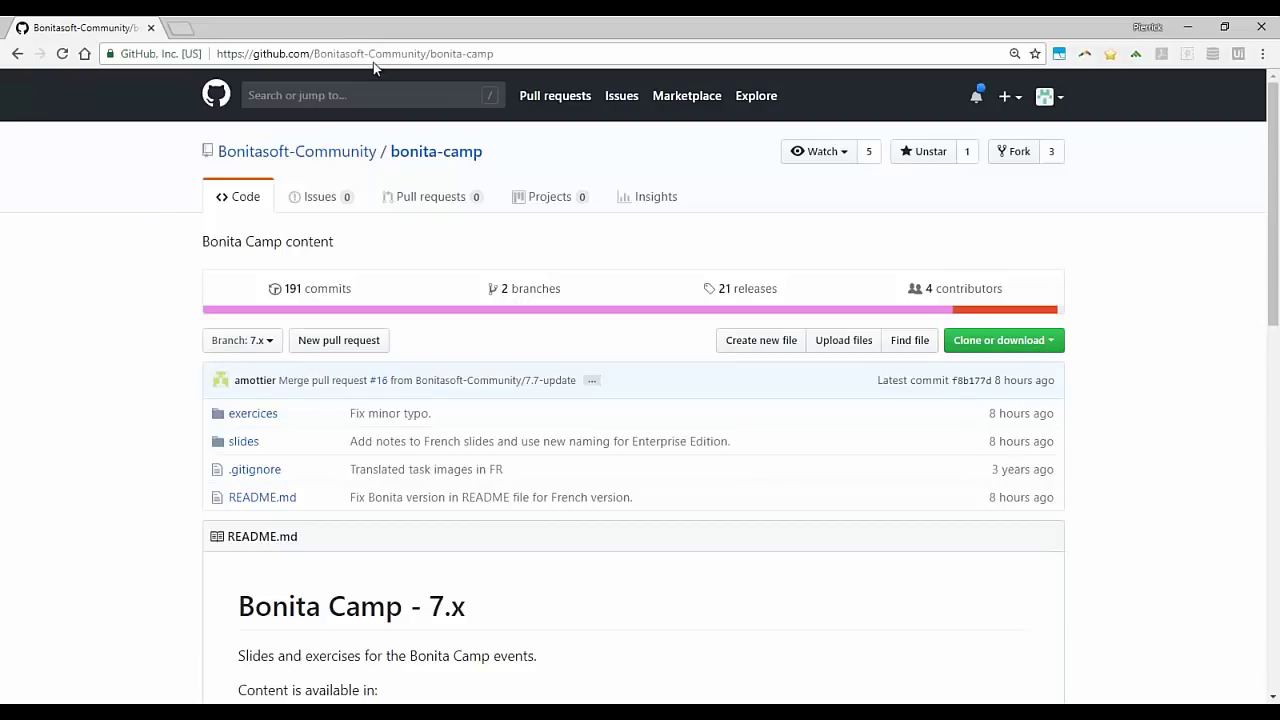
left_click(467, 60)
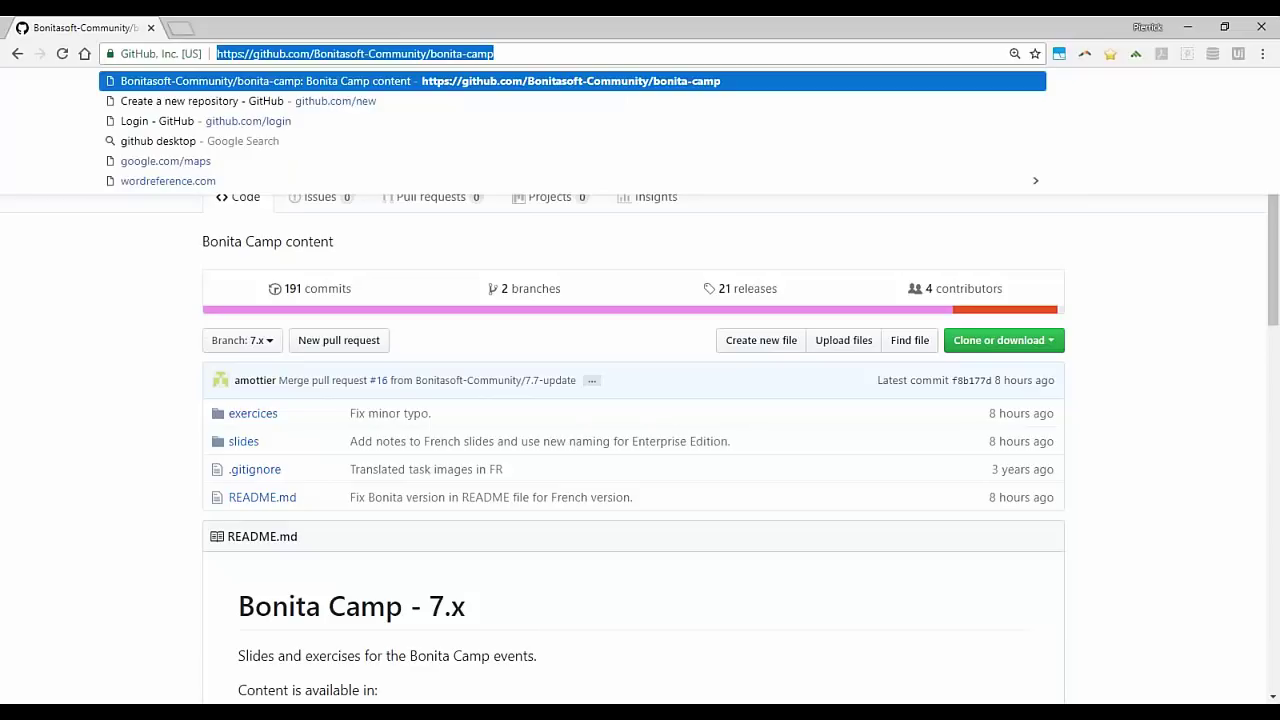
left_click(185, 366)
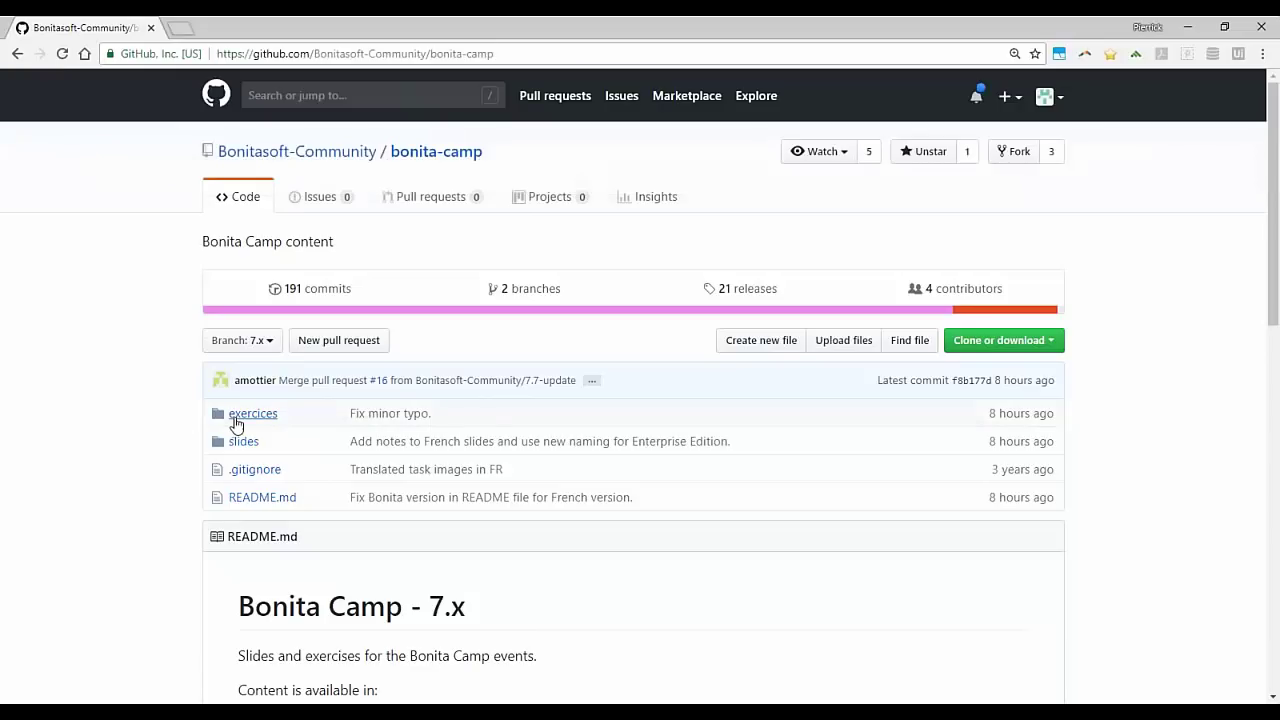
scroll(171, 366, "down", 3)
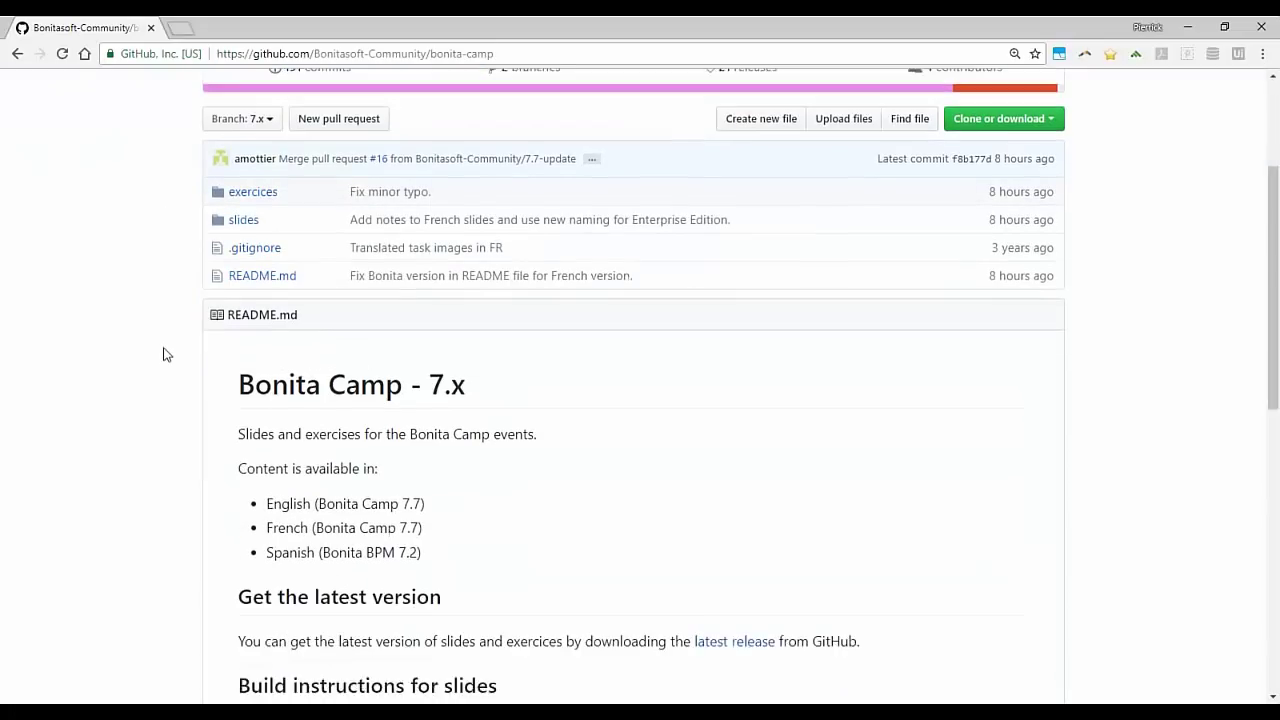
scroll(223, 302, "up", 2)
Step: Download bpm-camp-en.zip from the assets of the 7.7.3-1.8.1 release
left_click(748, 210)
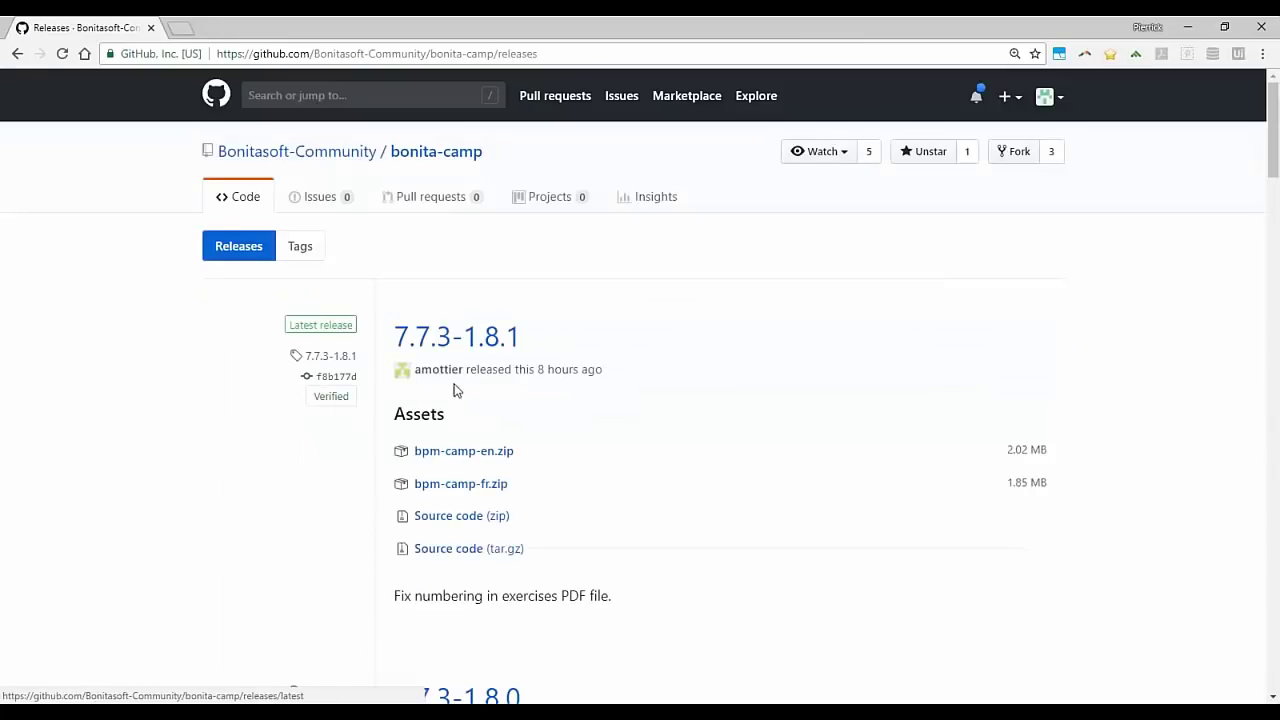
left_click(479, 456)
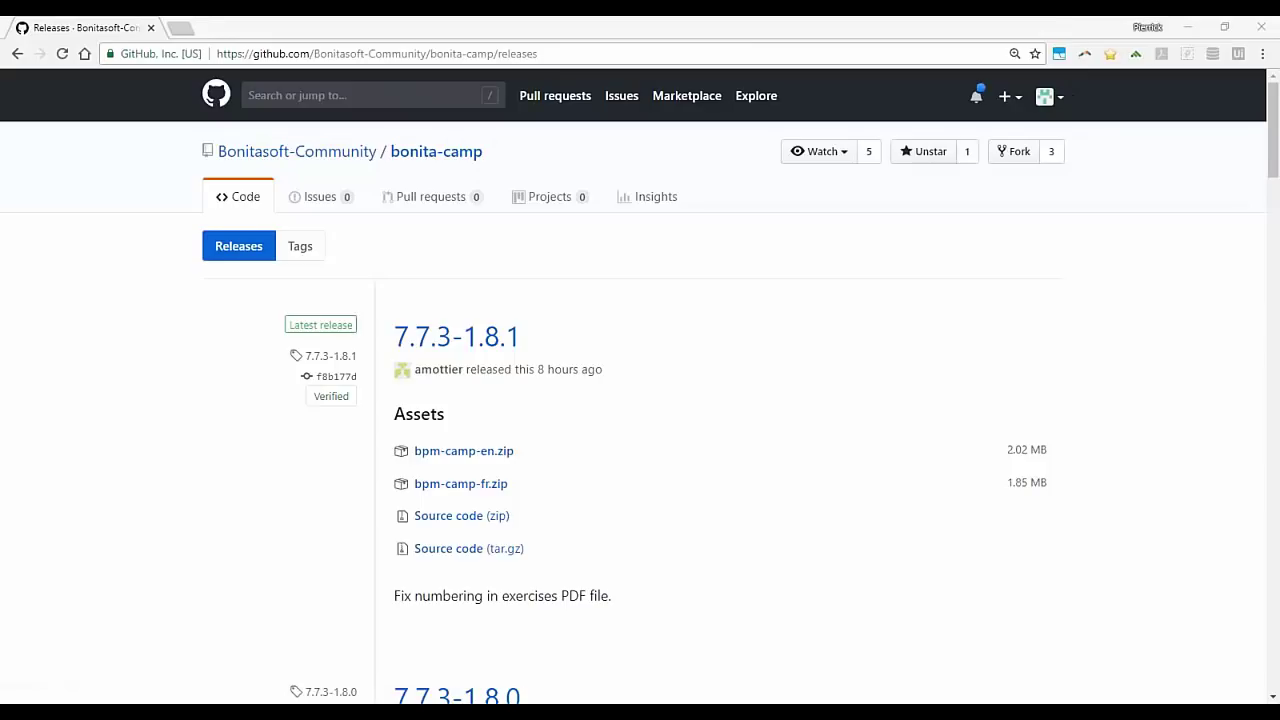
left_click_drag(509, 391, 960, 125)
Step: Open the corrections folder and select the LeaveRequestApplication-1.0.0.bos archive
left_click(747, 224)
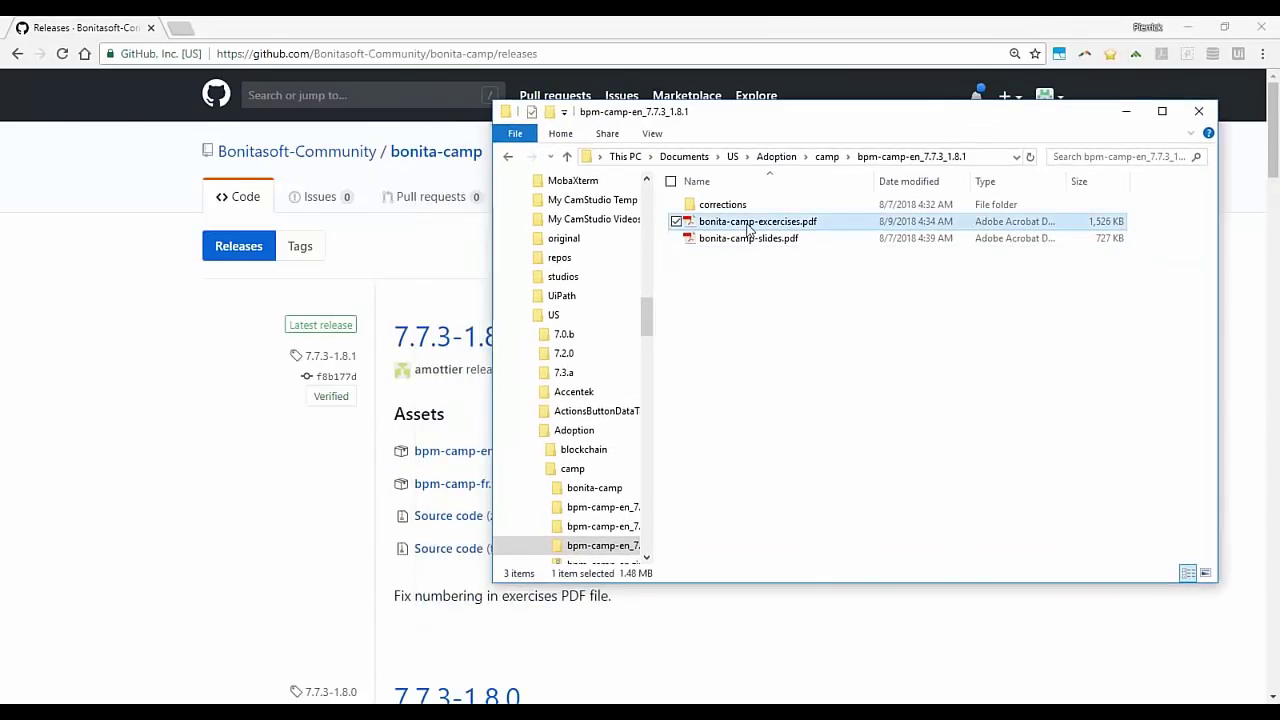
left_click(744, 208)
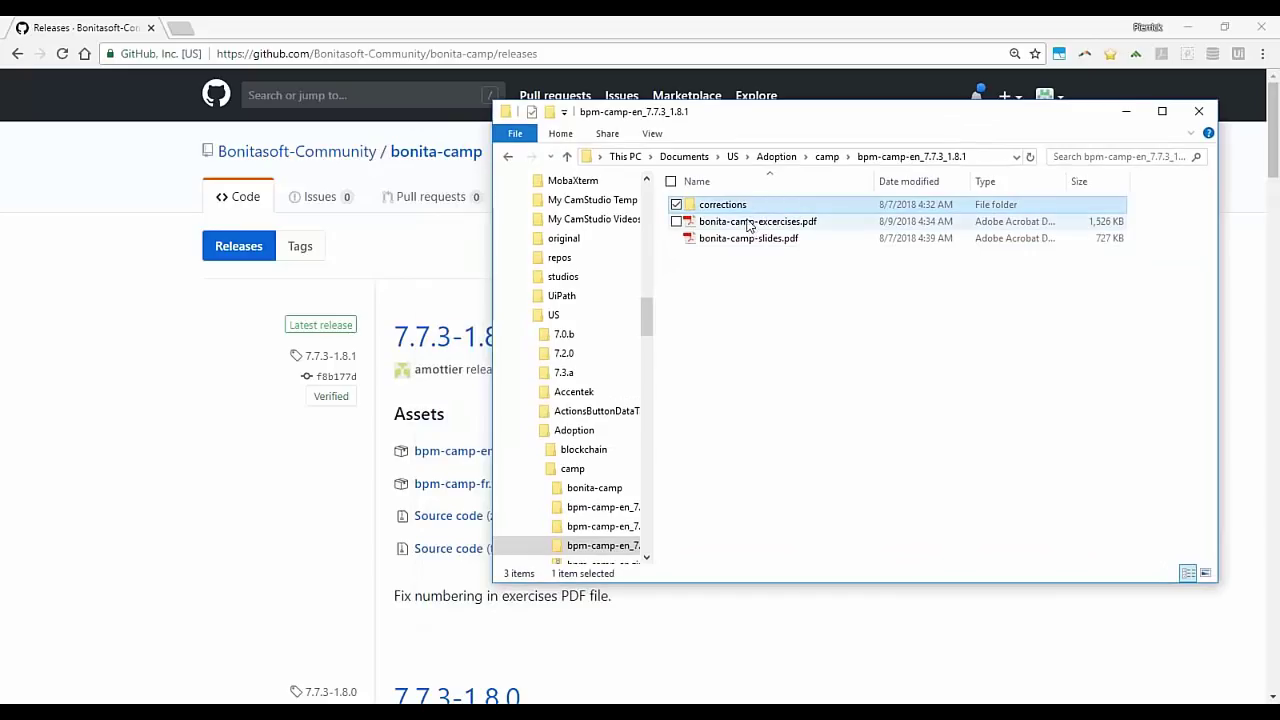
double_click(720, 208)
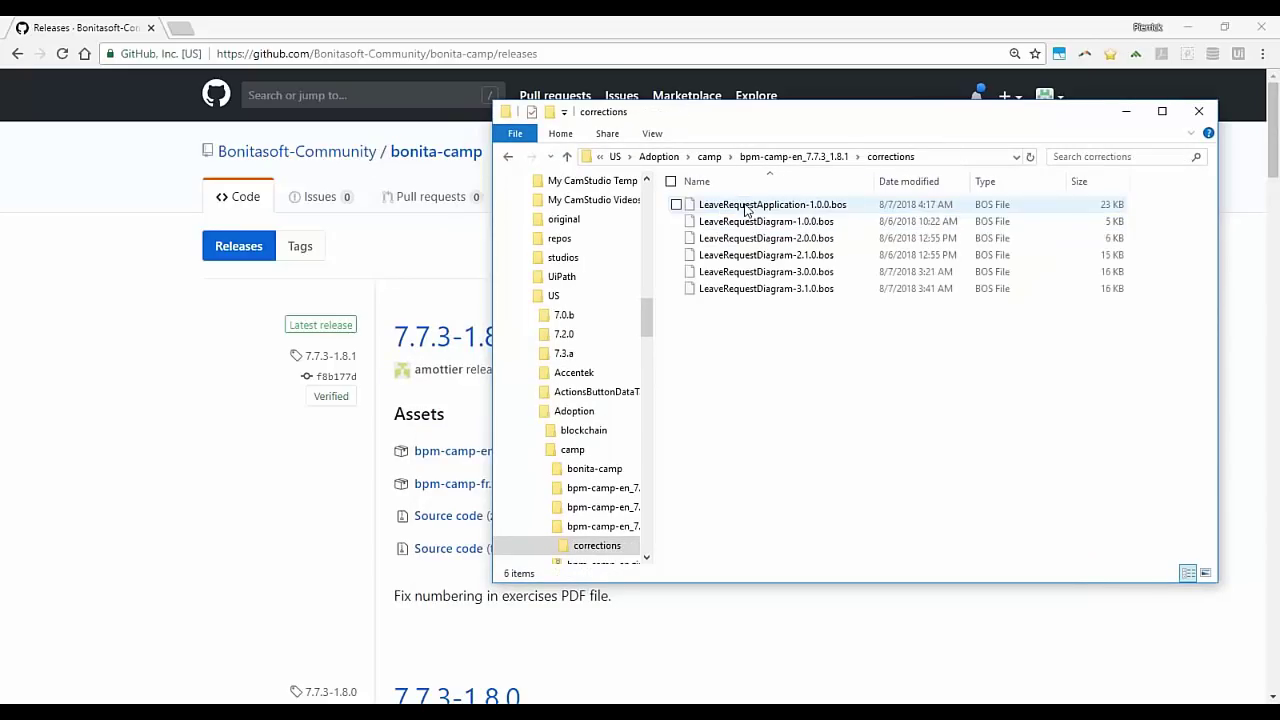
left_click(745, 209)
key("Down")
key("Down")
key("Up")
key("Up")
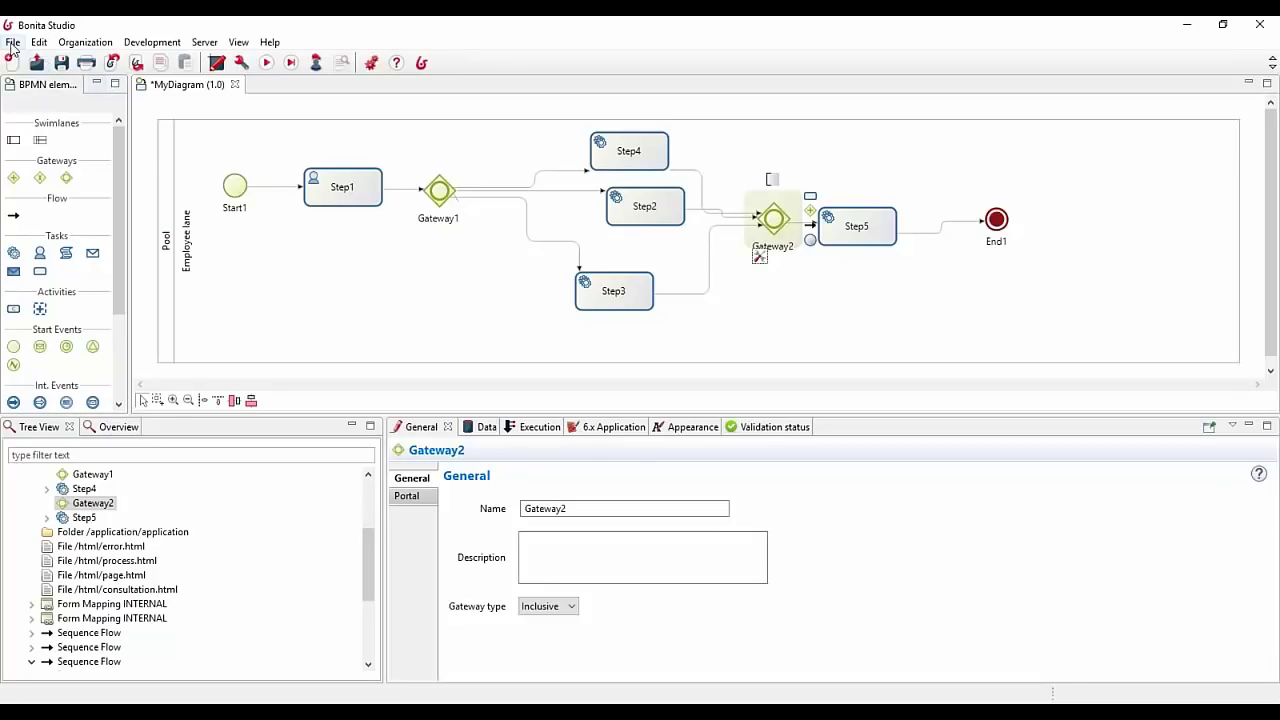
left_click(12, 44)
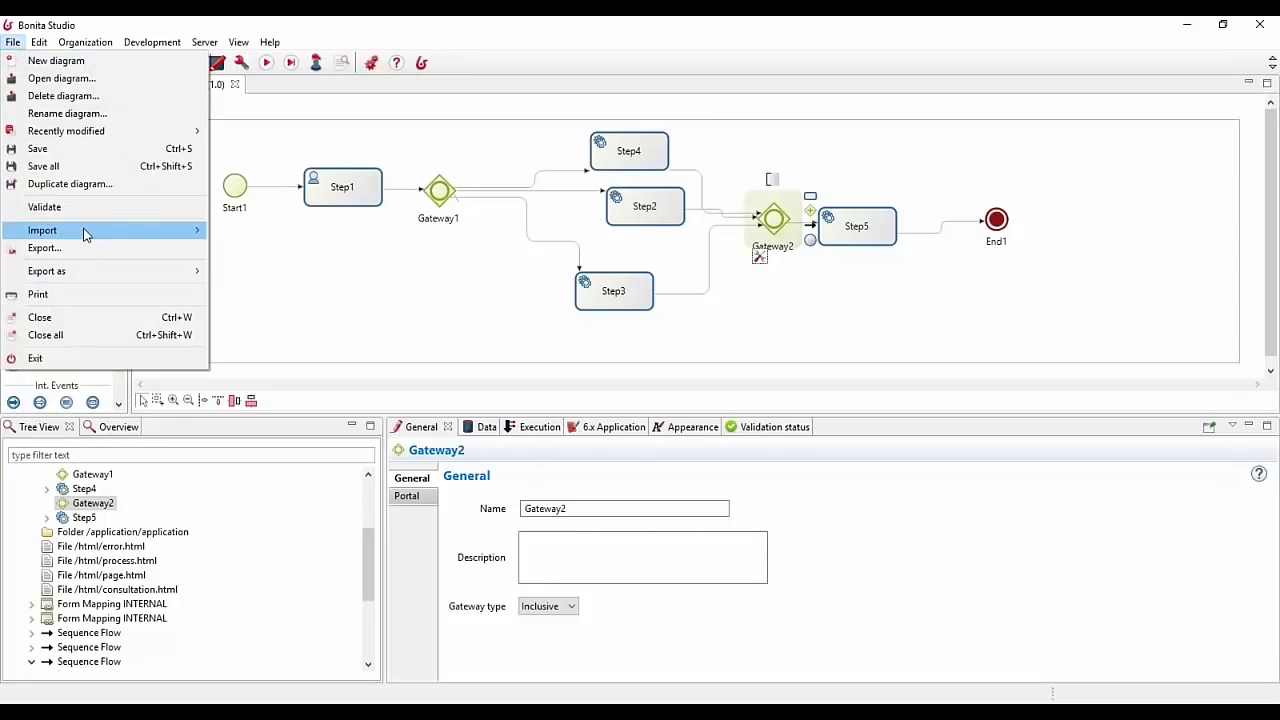
mouse_move(169, 238)
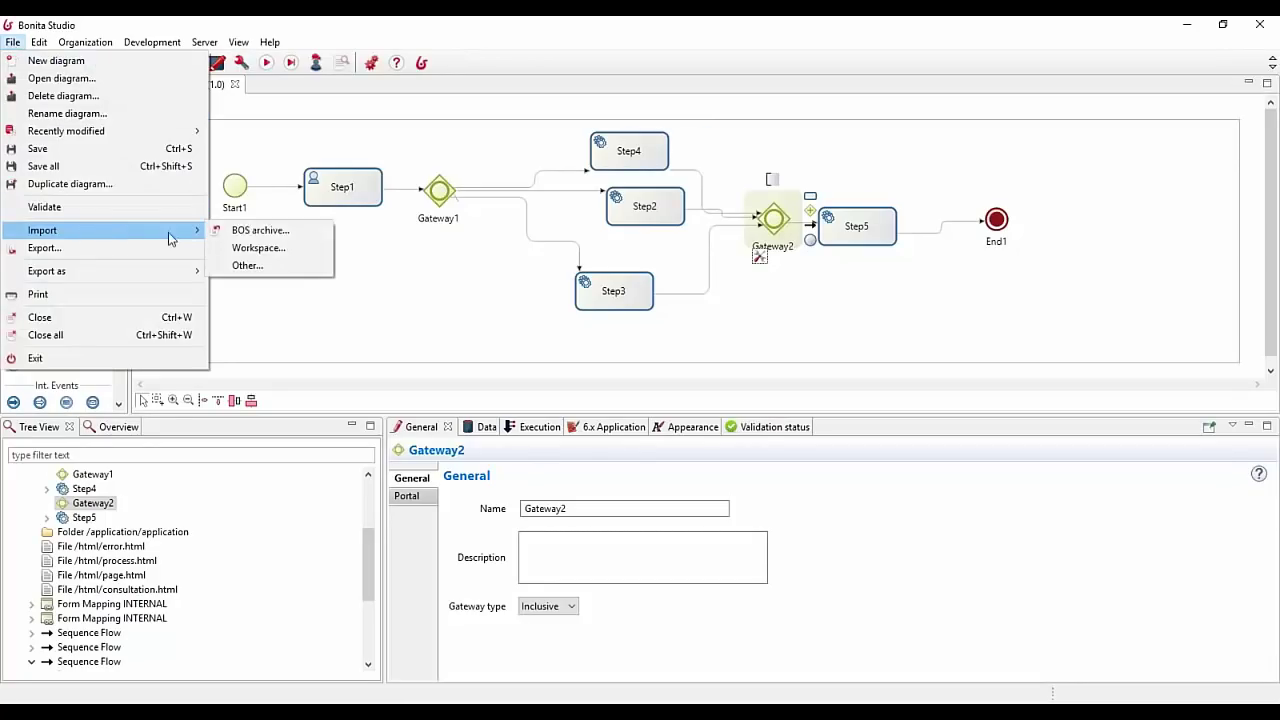
left_click(264, 233)
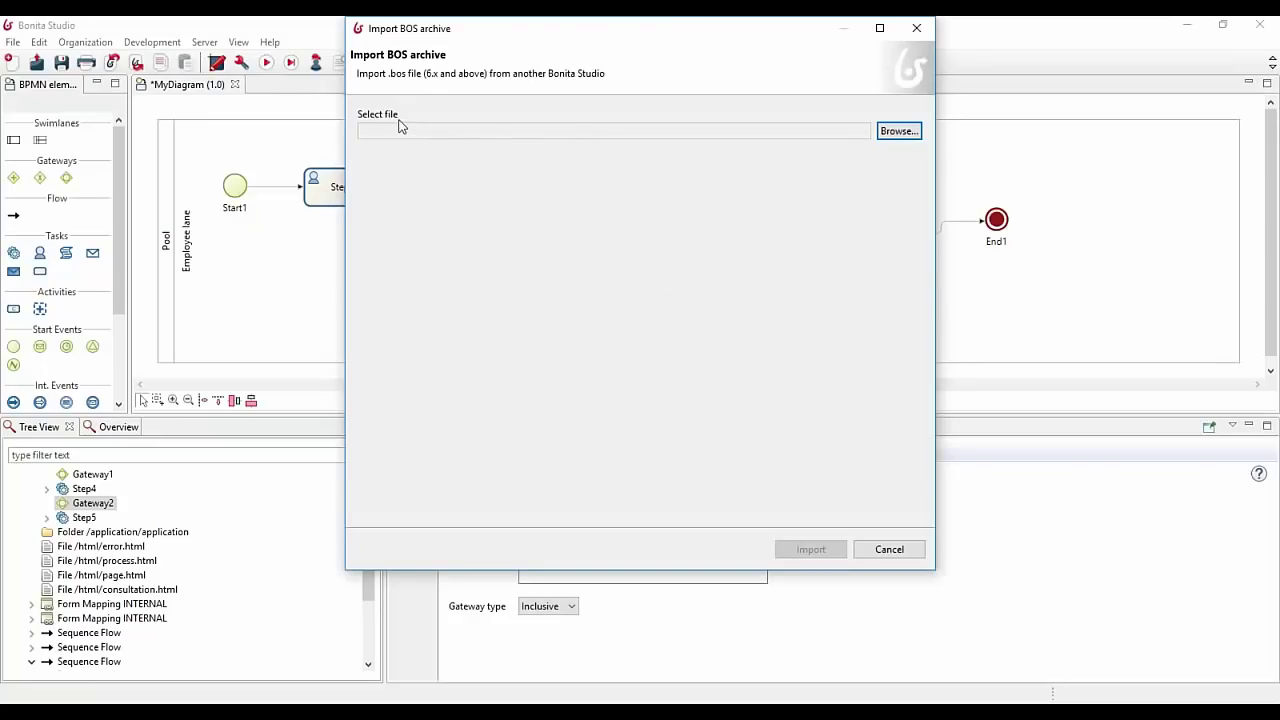
left_click(900, 131)
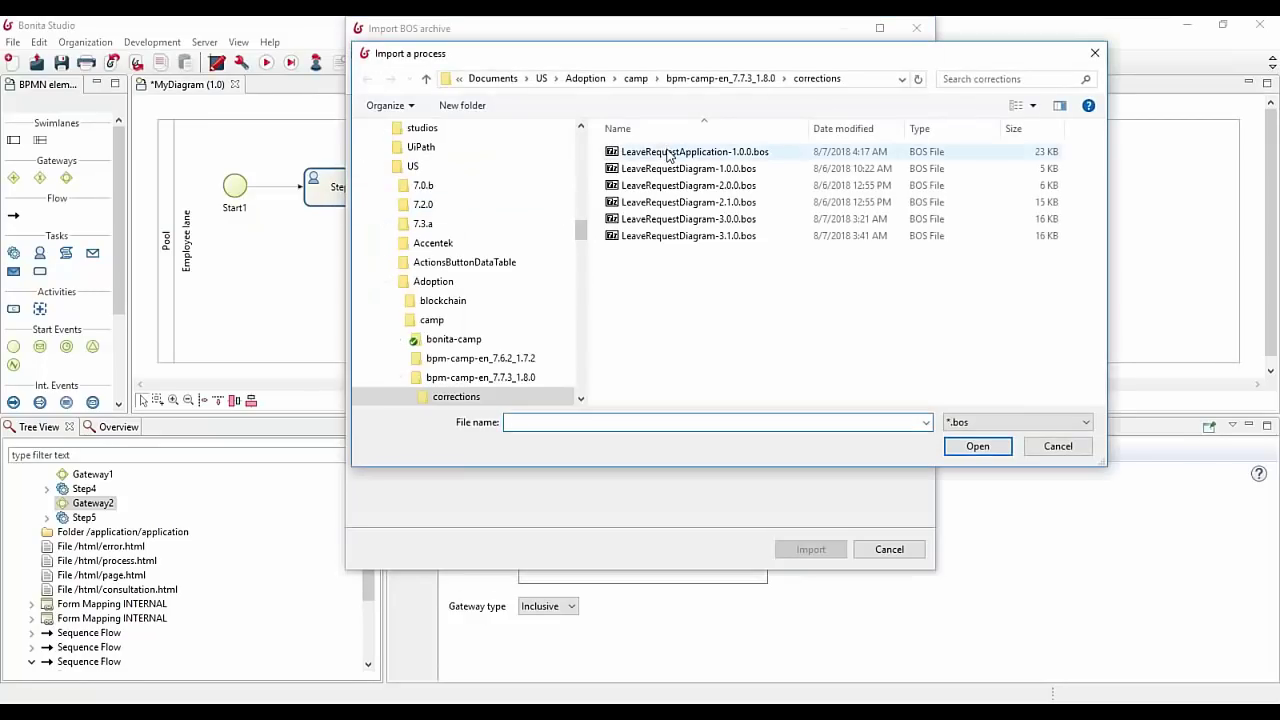
left_click(668, 153)
left_click(636, 78)
double_click(712, 203)
double_click(665, 153)
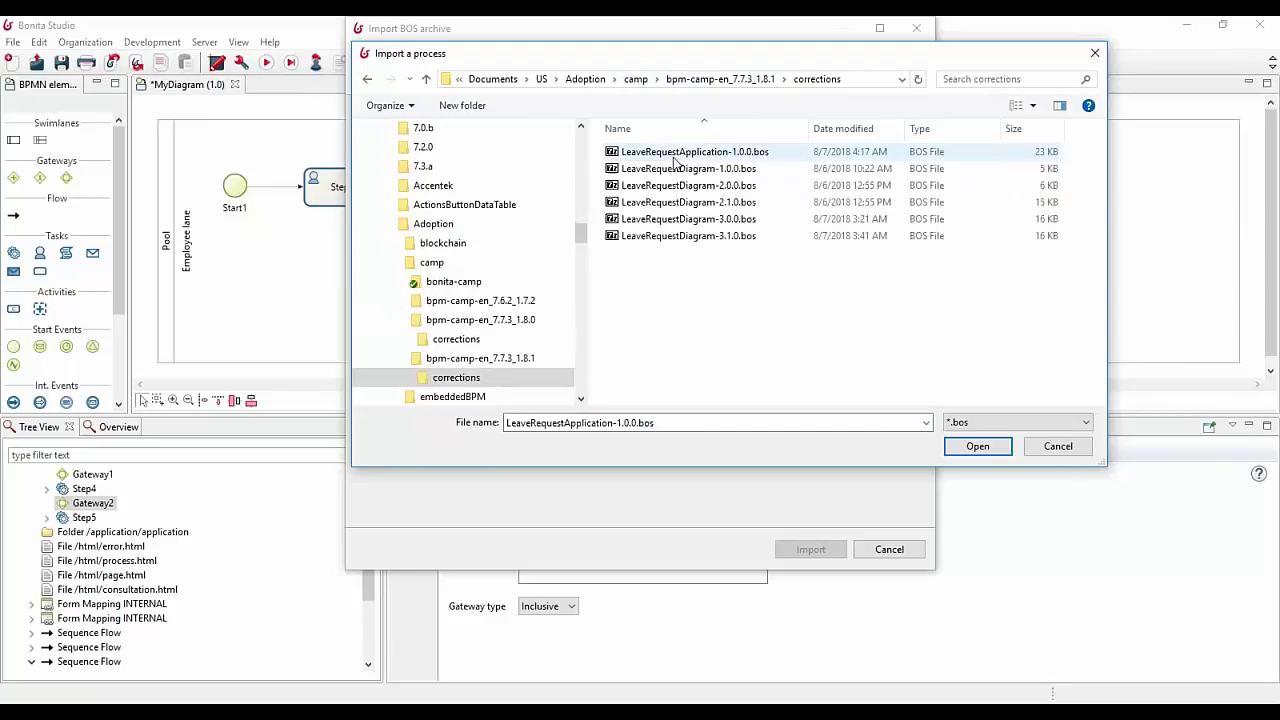
left_click(708, 153)
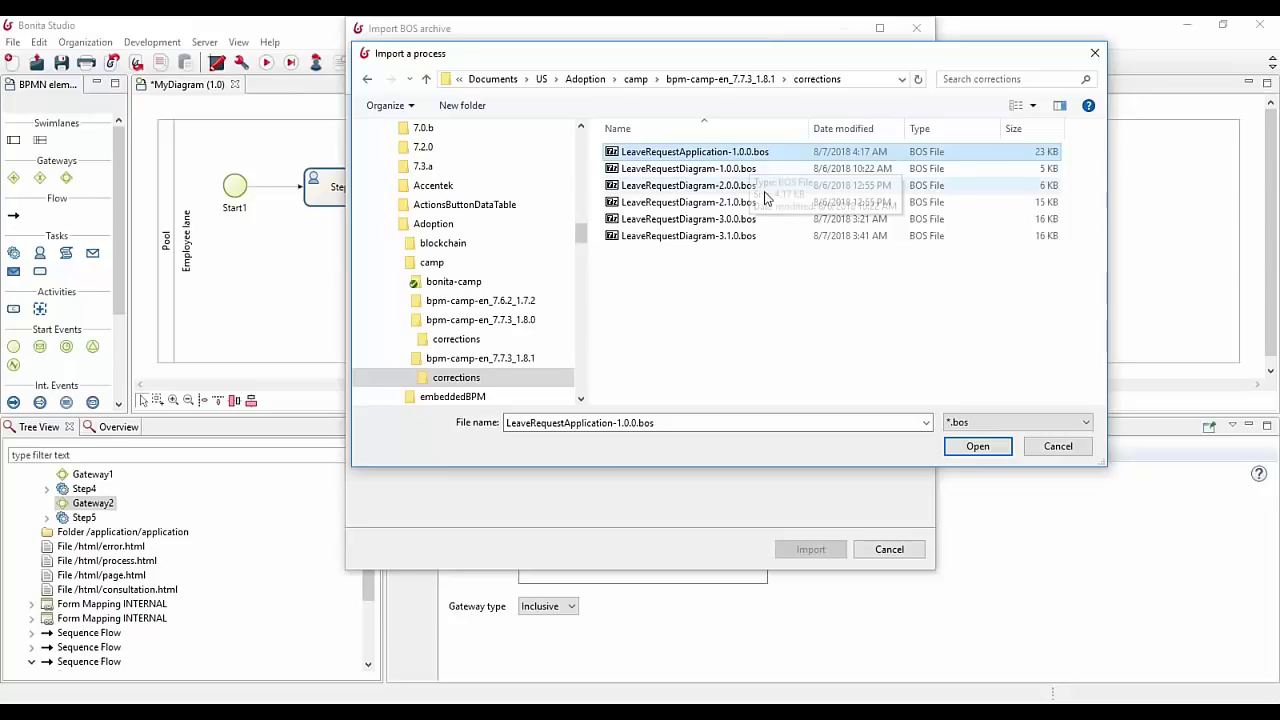
left_click(978, 447)
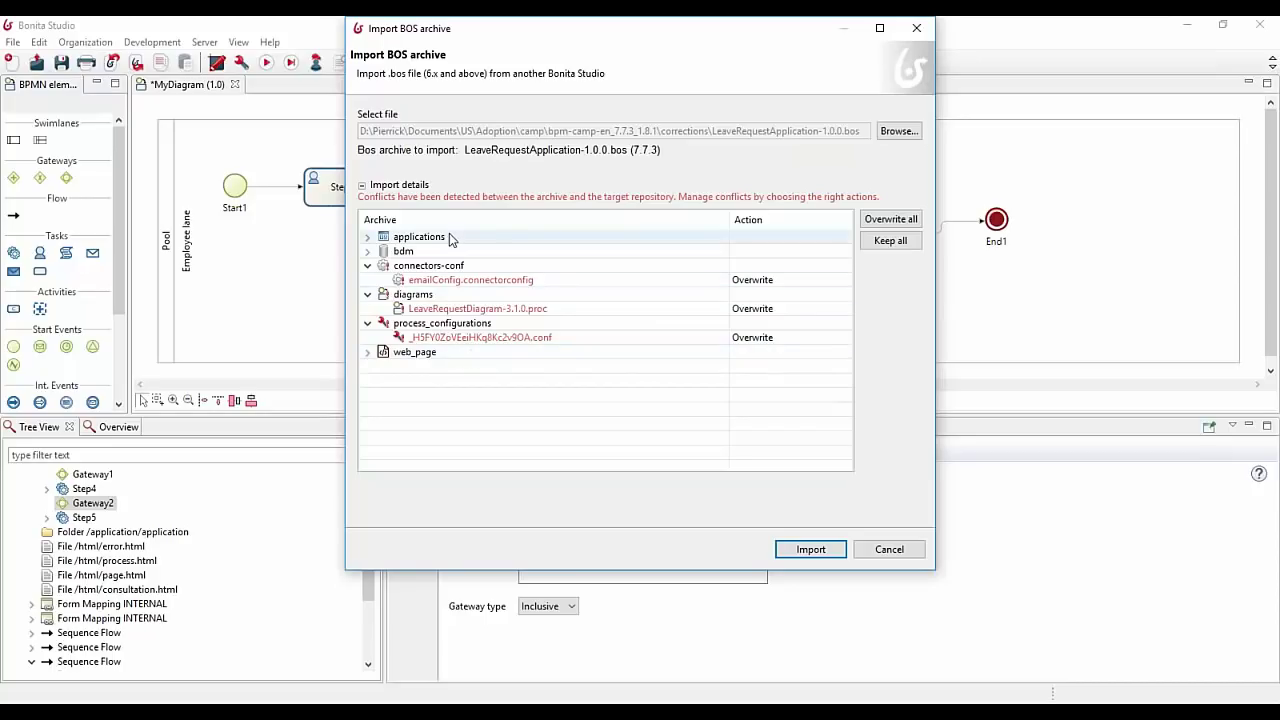
left_click(886, 550)
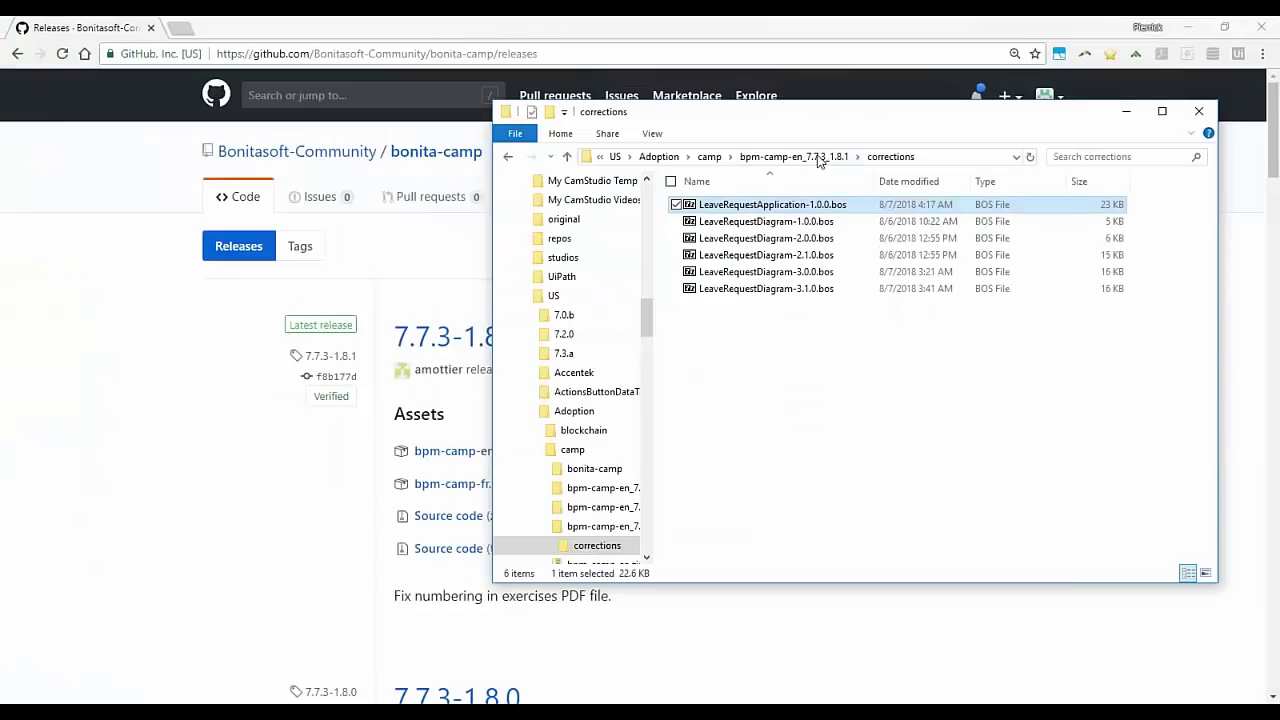
Step: Return to the bpm-camp-en_7.7.3_1.8.1 folder and open bonita-camp-excercises.pdf
left_click(805, 157)
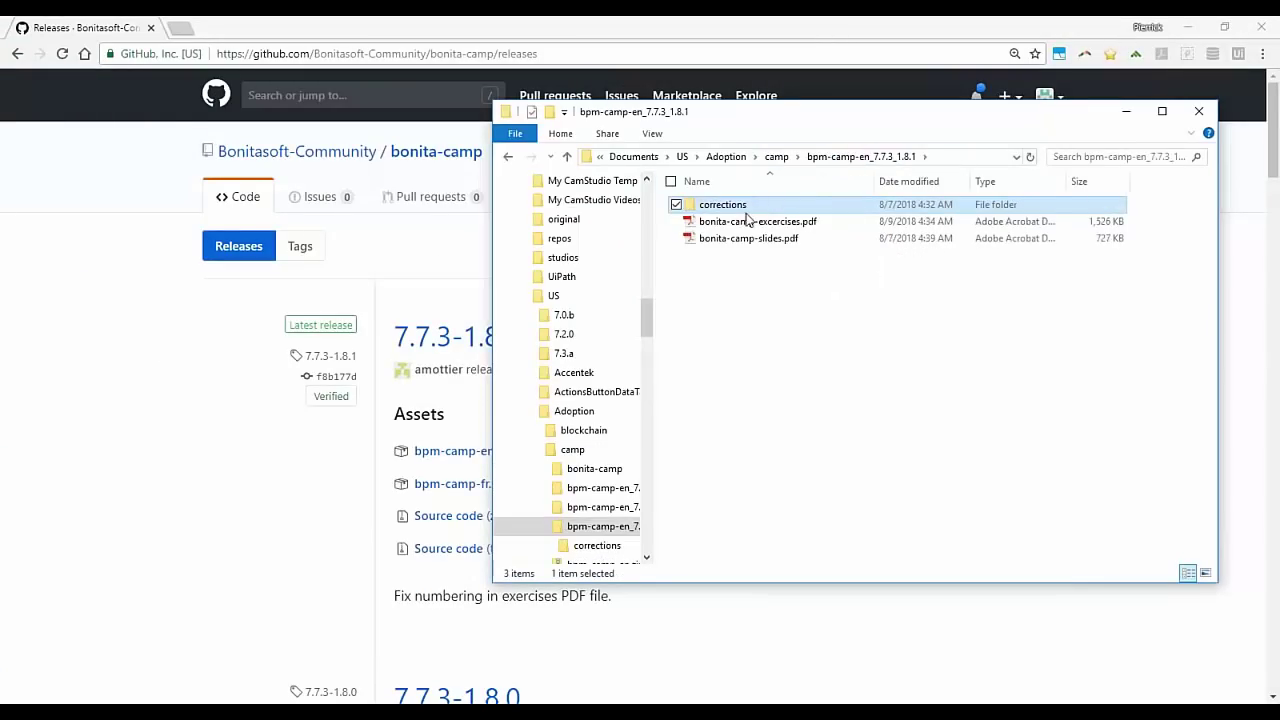
left_click(758, 222)
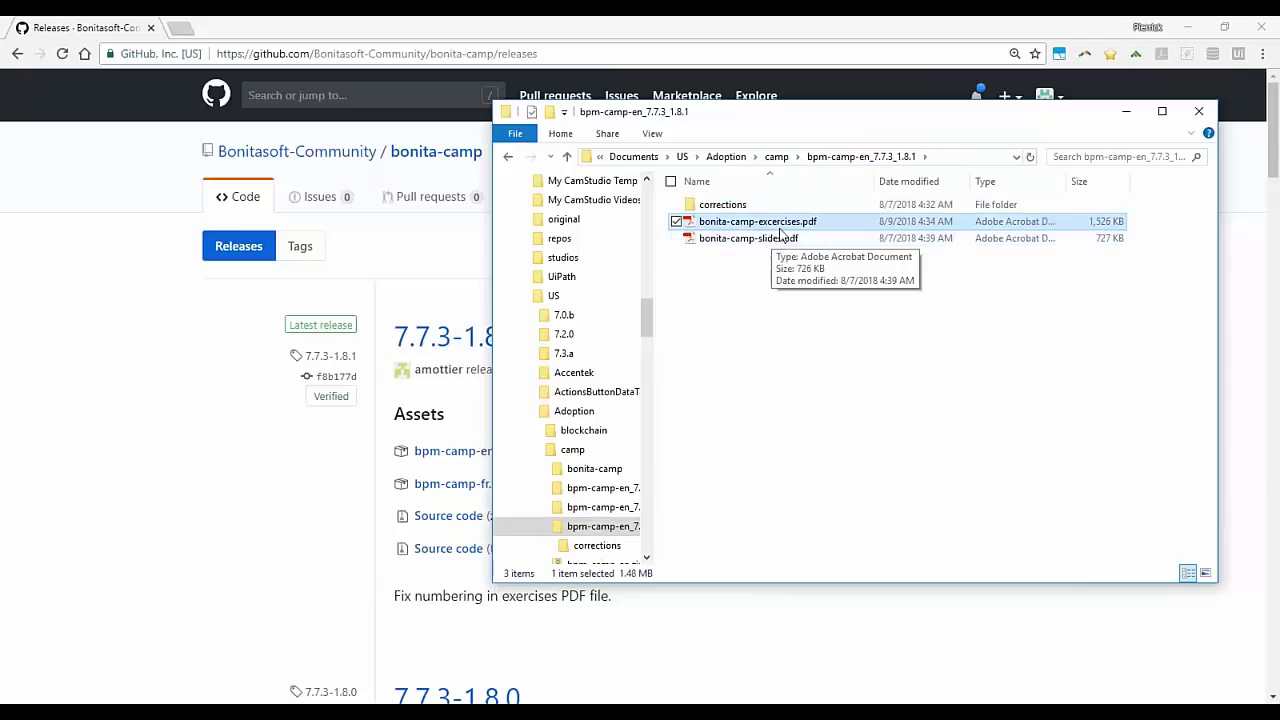
double_click(750, 222)
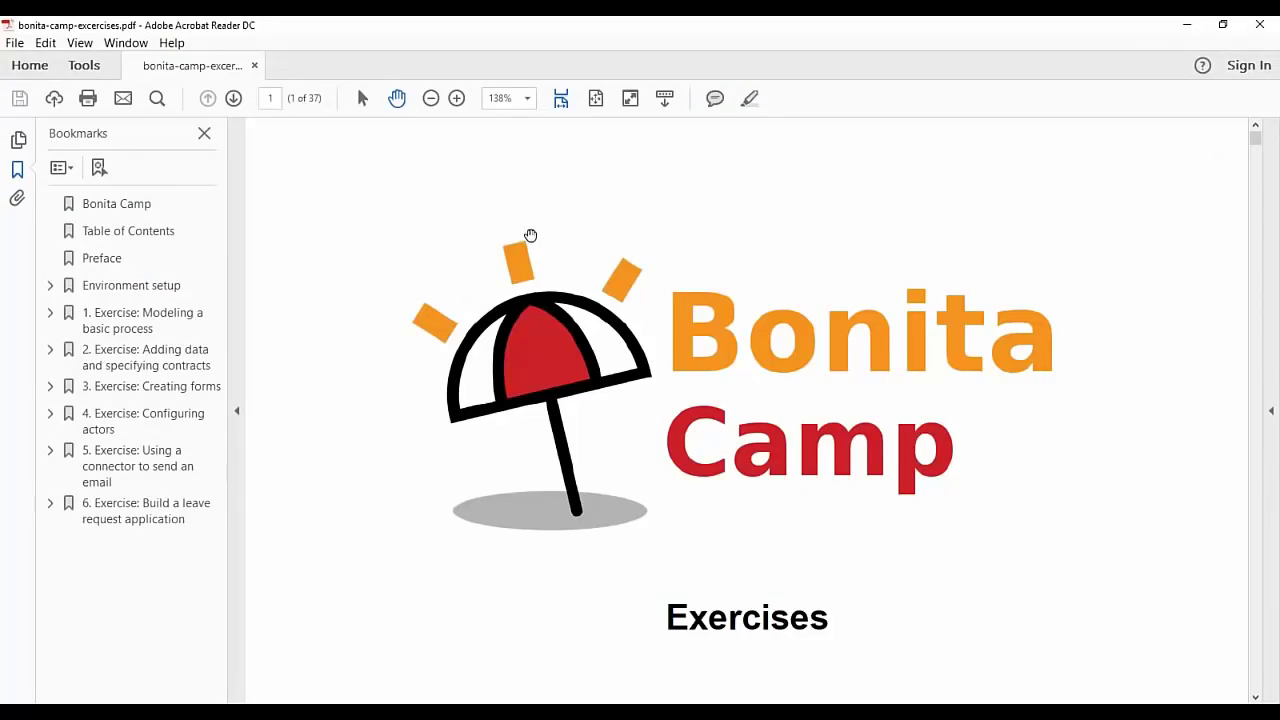
Step: Skim the Environment setup chapter, then jump to '1. Exercise: Modeling a basic process' on page 6
left_click(144, 294)
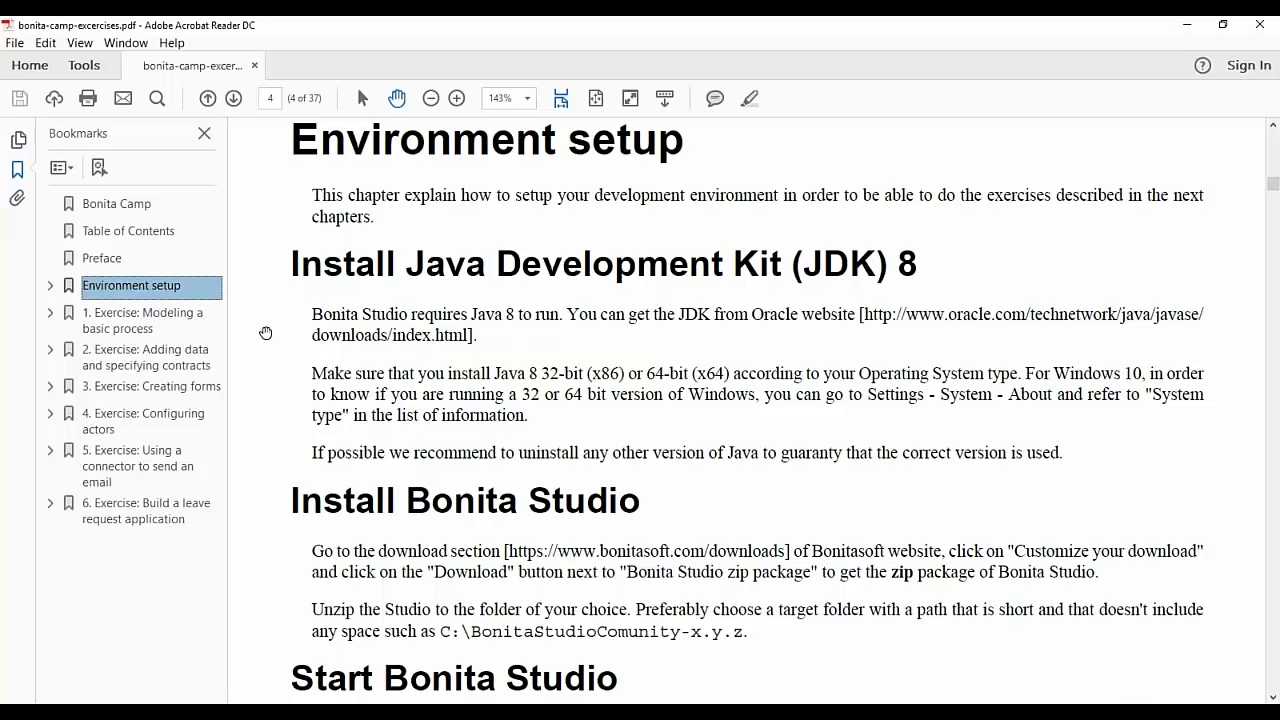
scroll(265, 332, "down", 3)
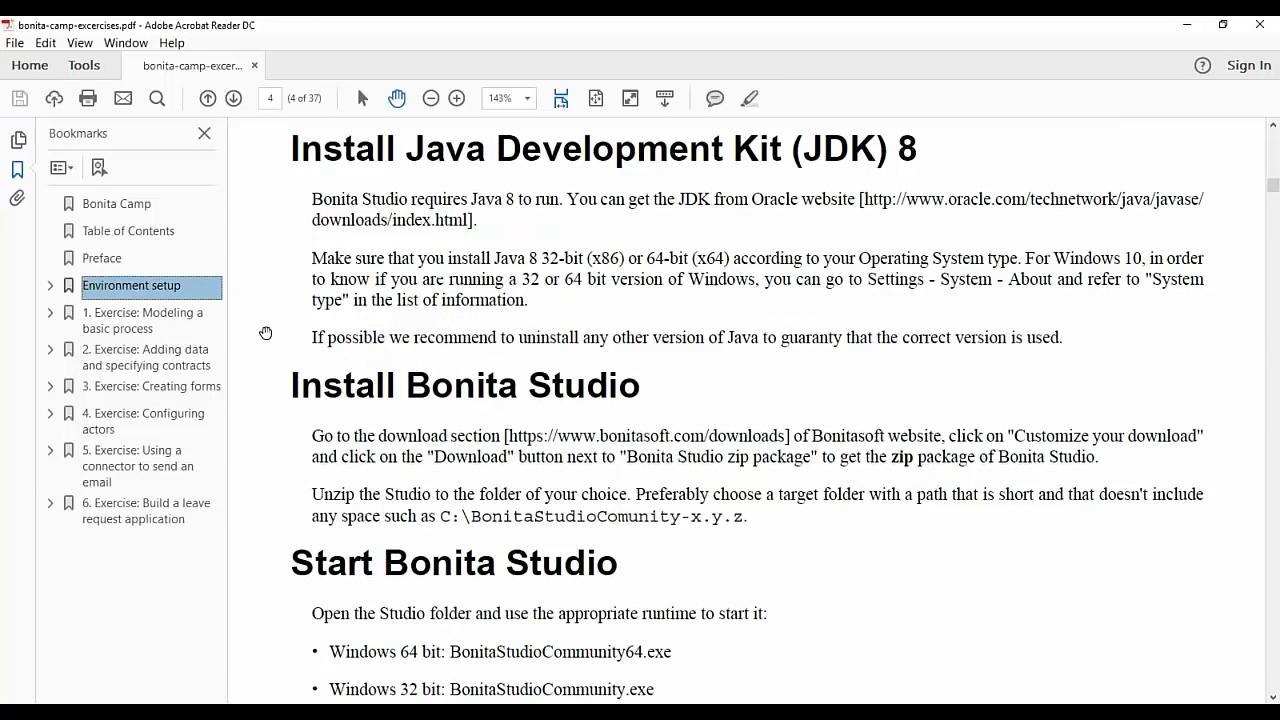
scroll(265, 332, "down", 3)
scroll(265, 332, "down", 9)
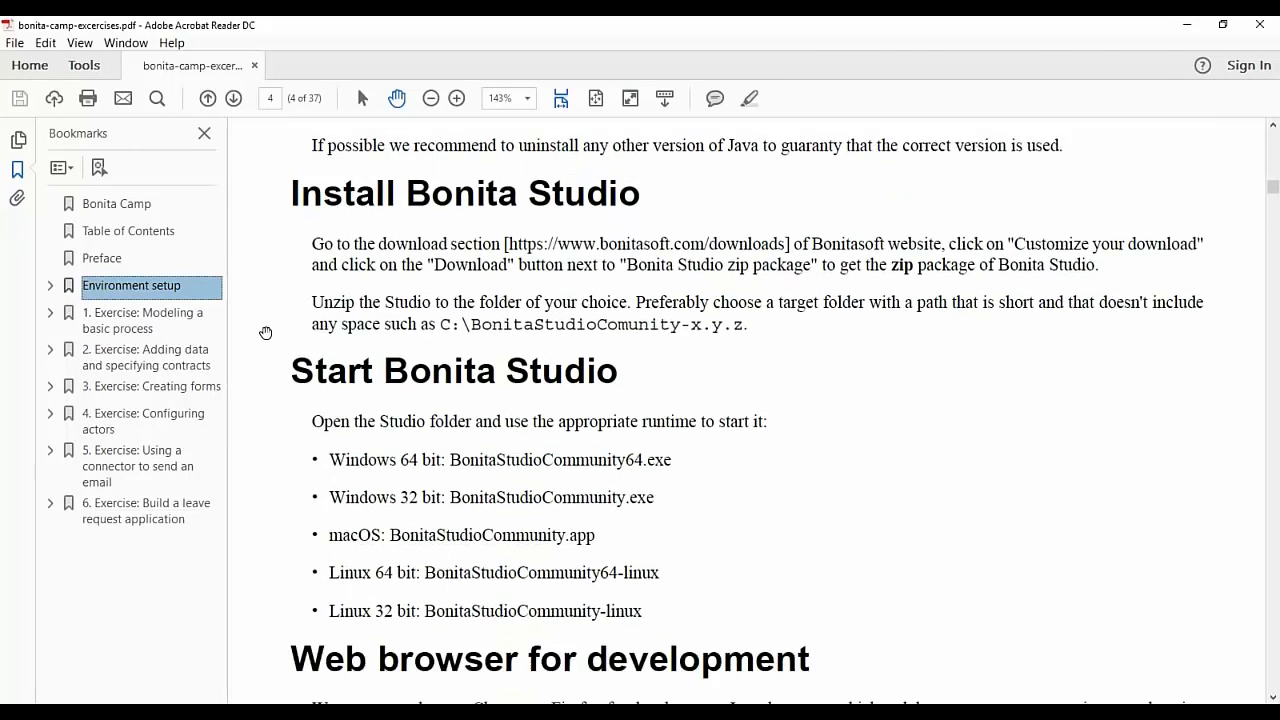
scroll(265, 332, "down", 15)
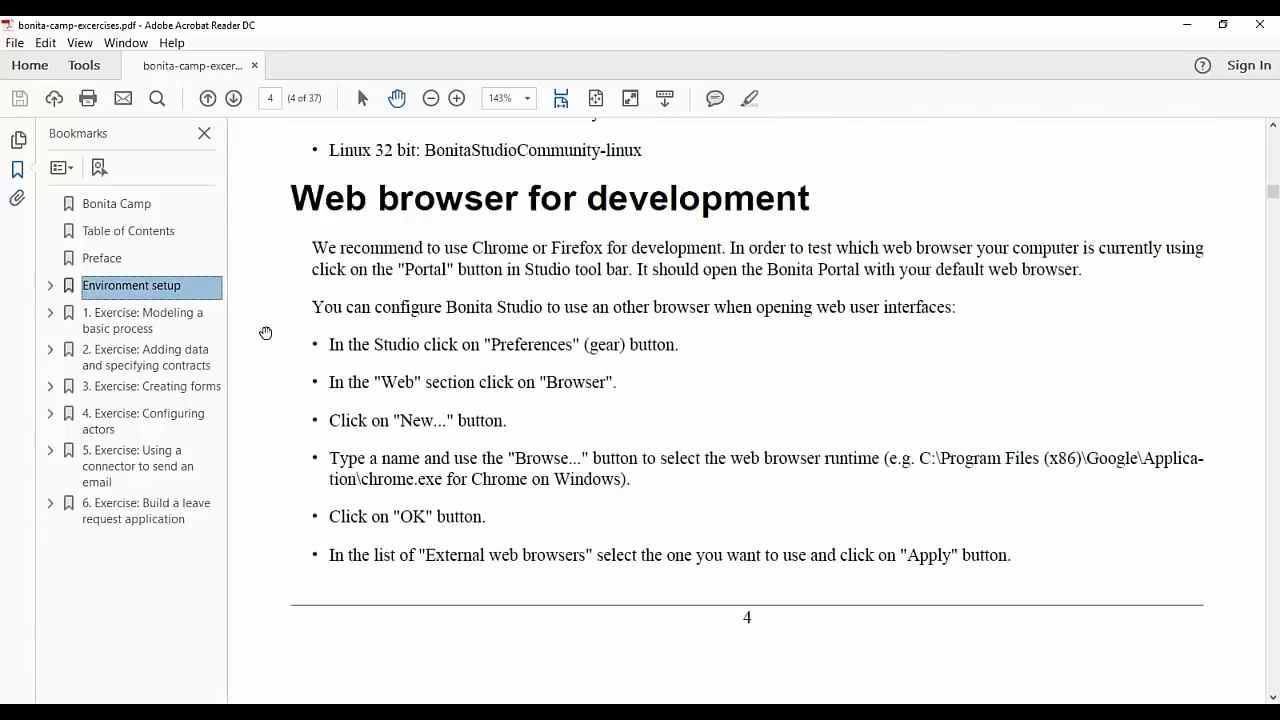
left_click(160, 325)
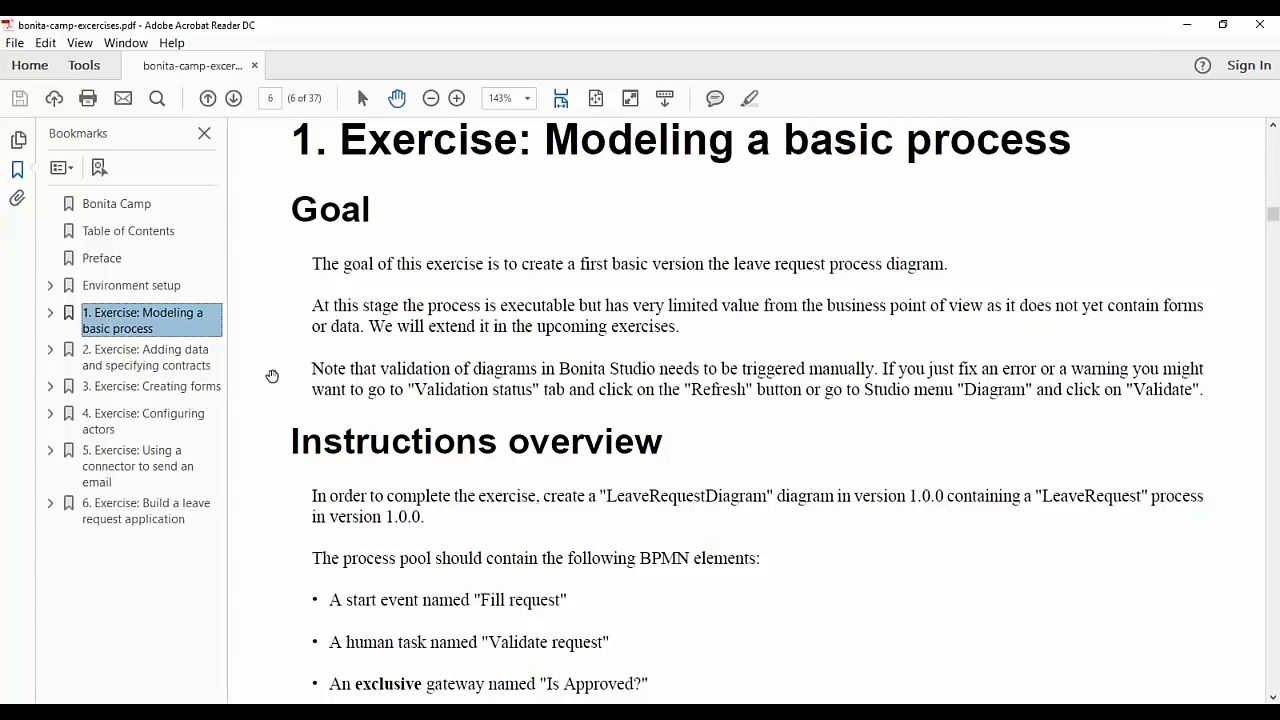
Step: Scroll down to page 7's steps 4–7 on renaming events and adding the 'Is approved?' gateway
scroll(272, 375, "down", 5)
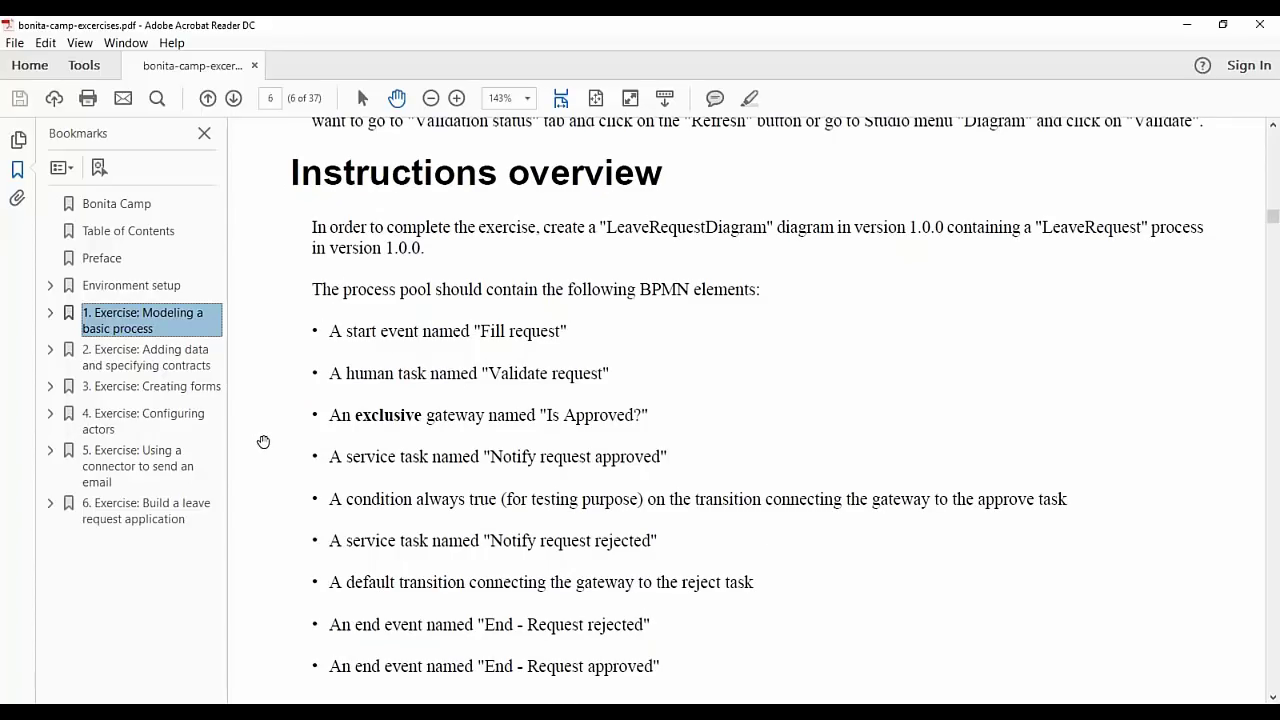
scroll(263, 442, "down", 1)
scroll(264, 441, "down", 5)
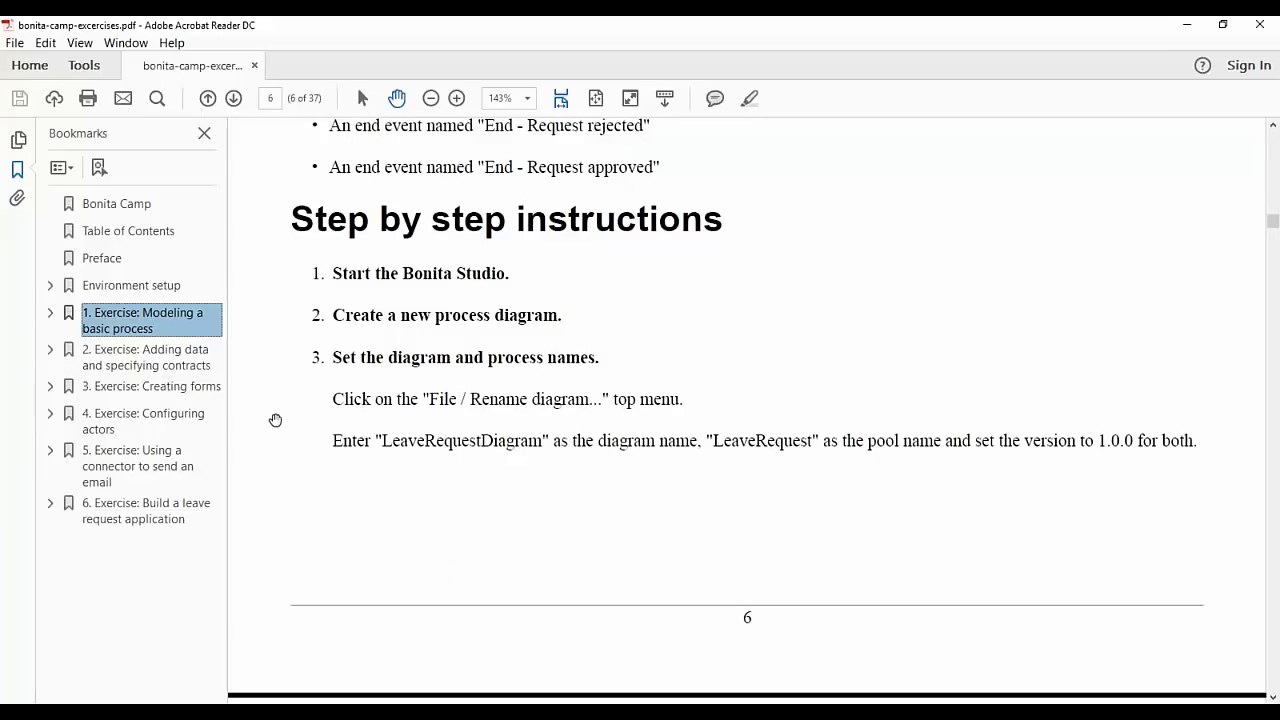
scroll(275, 421, "down", 1)
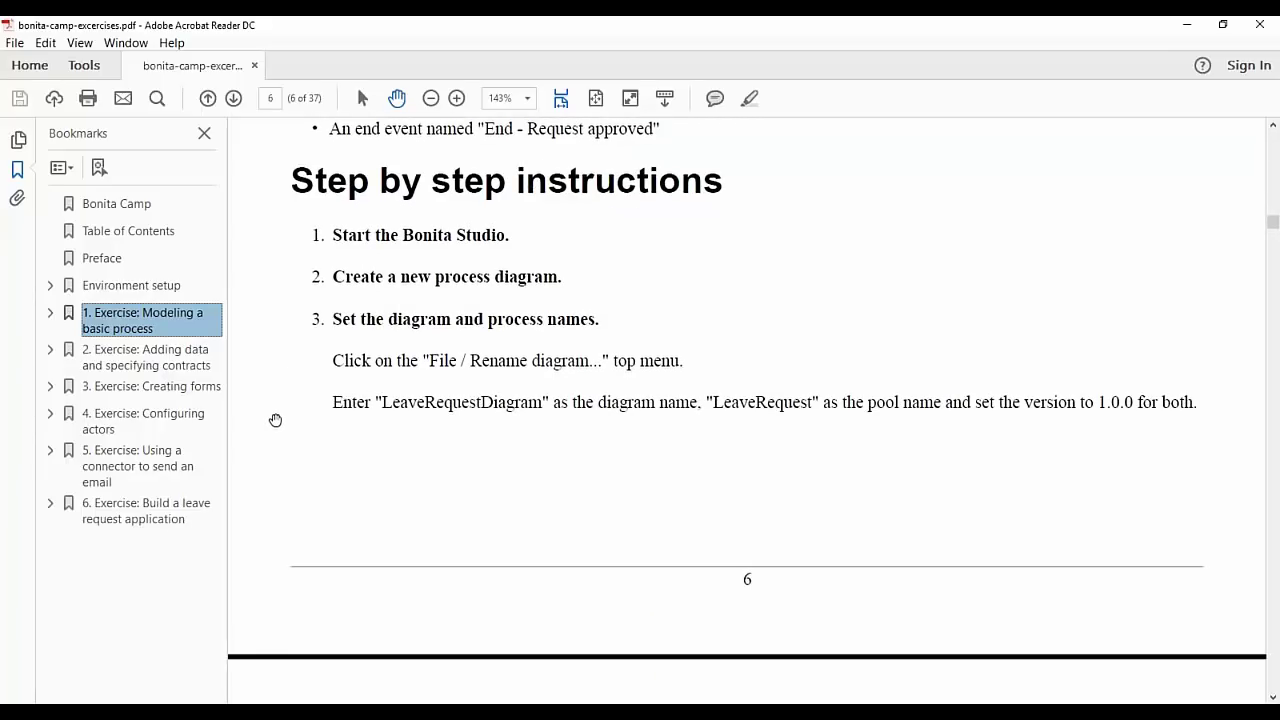
scroll(275, 420, "down", 7)
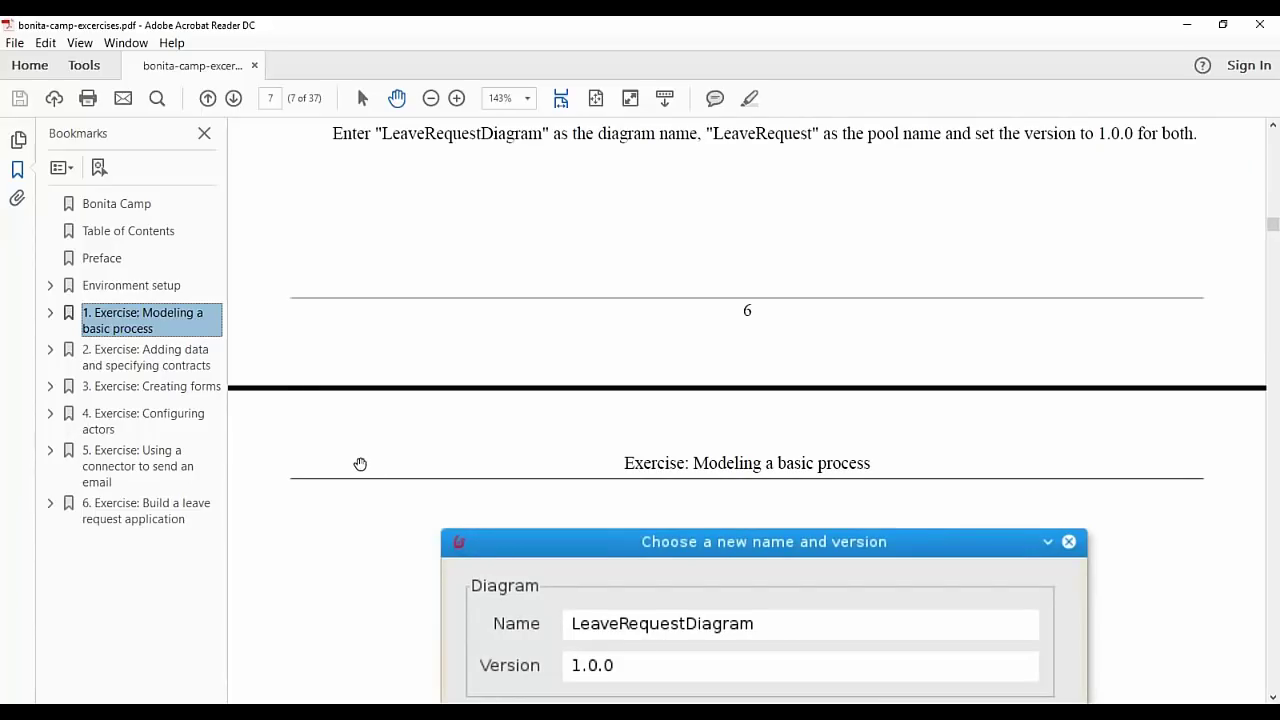
scroll(360, 462, "down", 1, "ctrl")
scroll(360, 462, "down", 7)
scroll(360, 459, "down", 5)
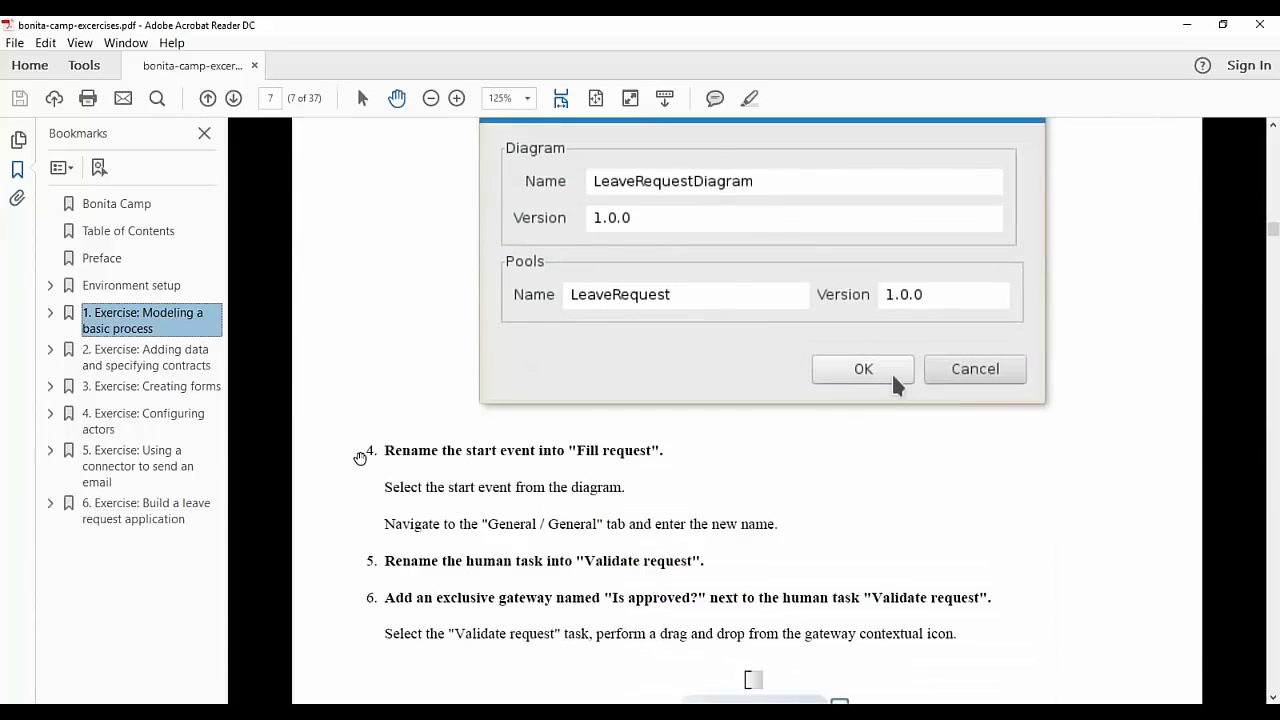
scroll(360, 451, "up", 4)
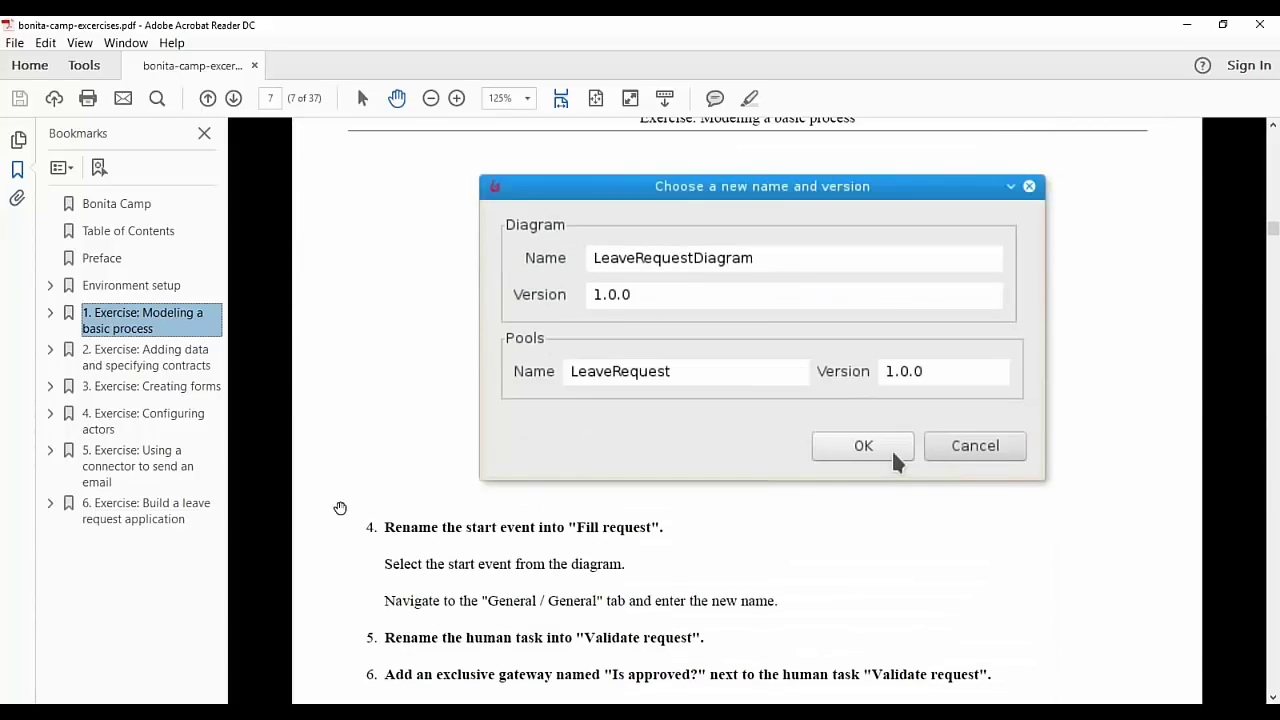
scroll(380, 502, "down", 10)
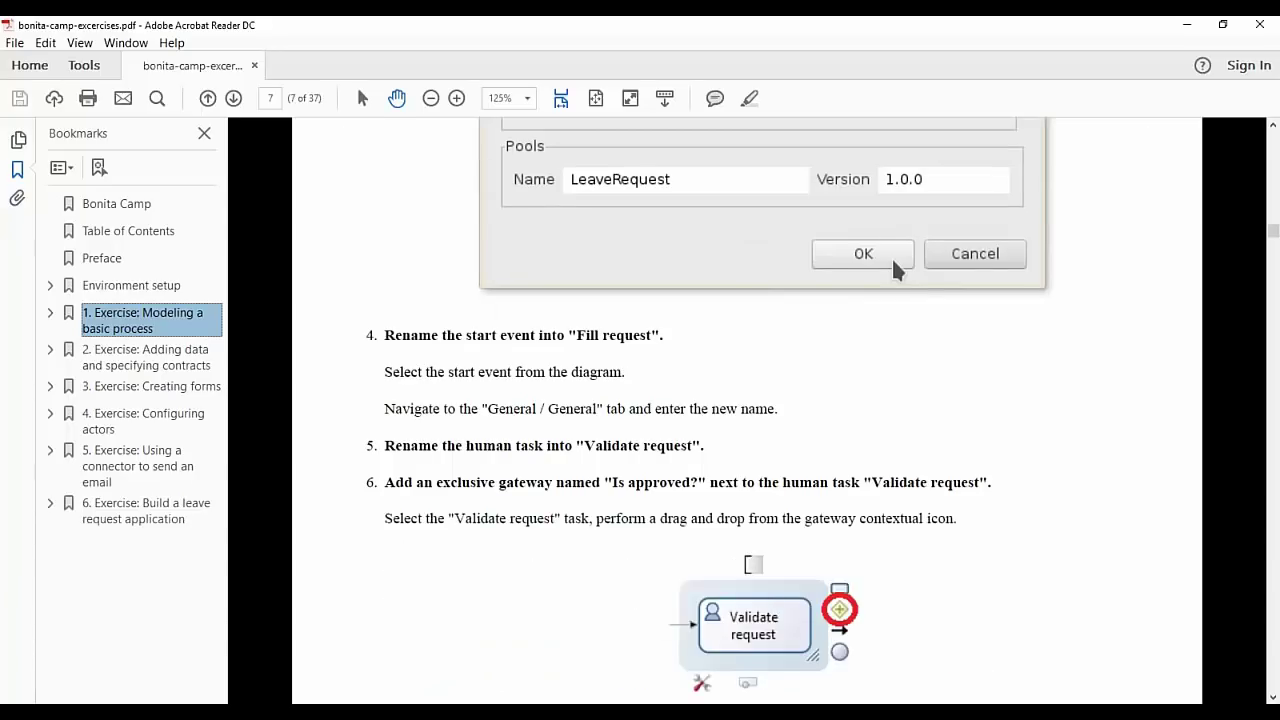
scroll(571, 500, "down", 4)
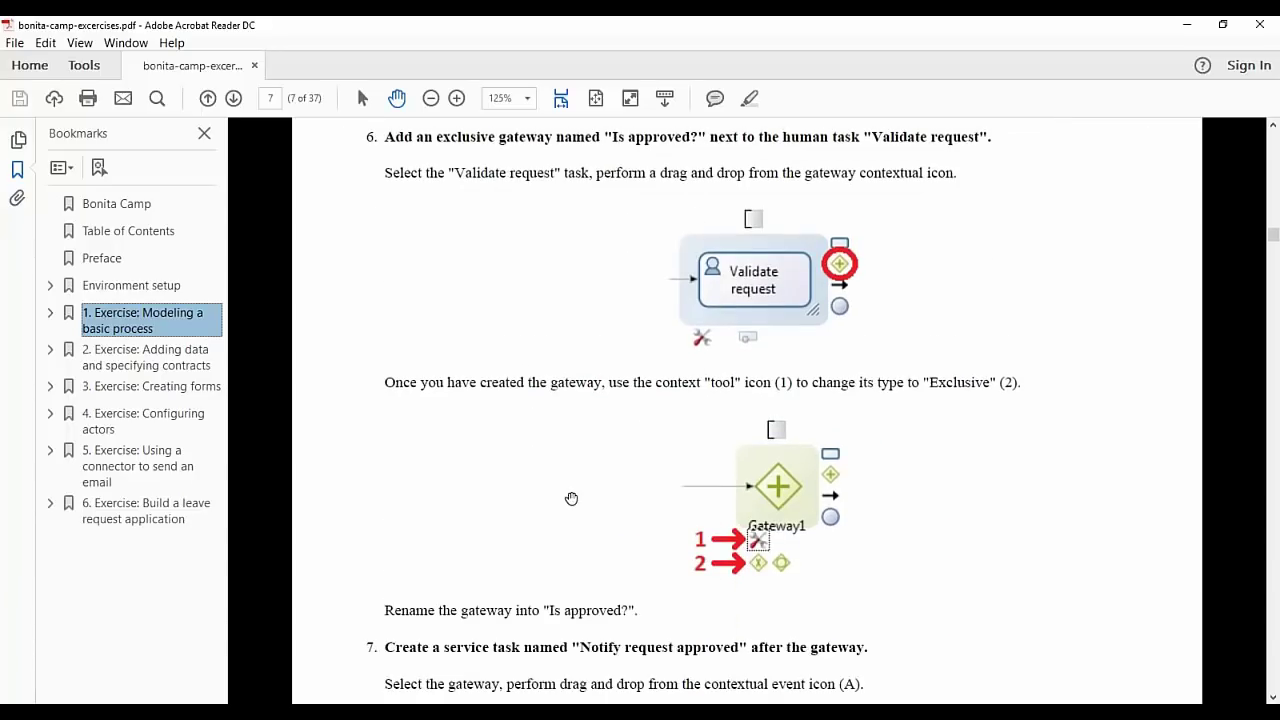
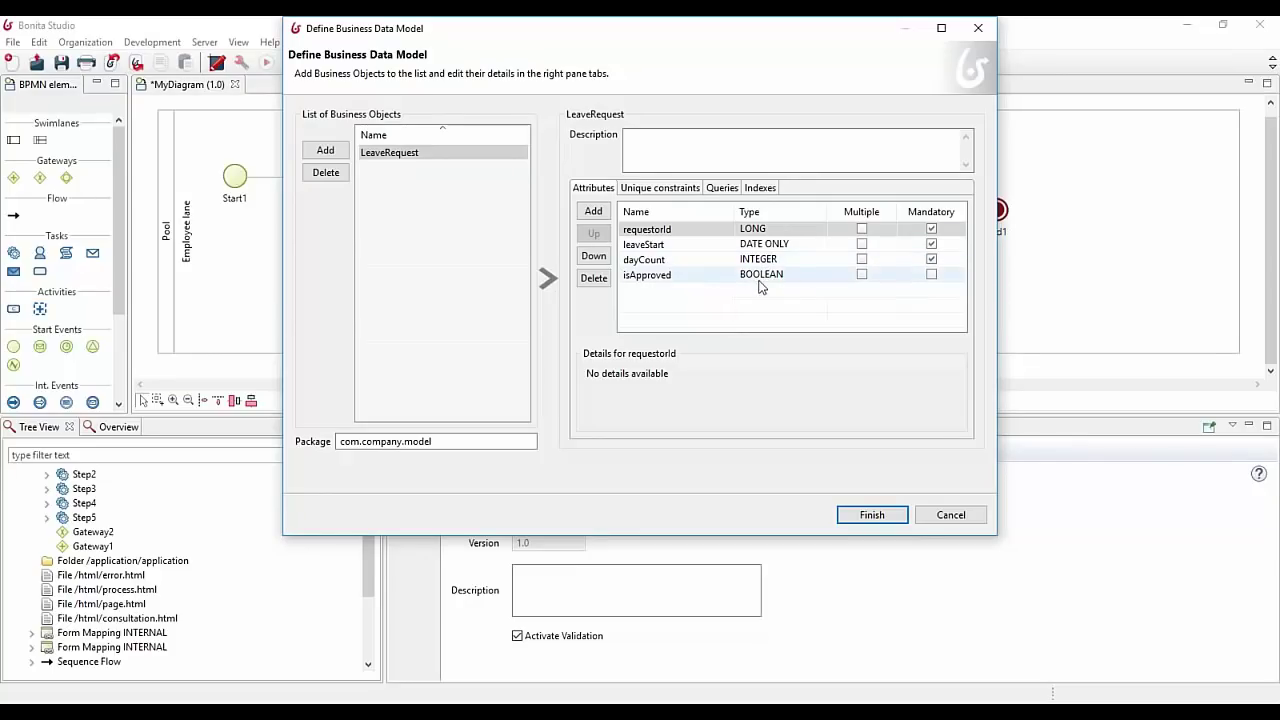
Step: Add a new BusinessObject1 to the model and glance at LeaveRequest's attributes
left_click(325, 150)
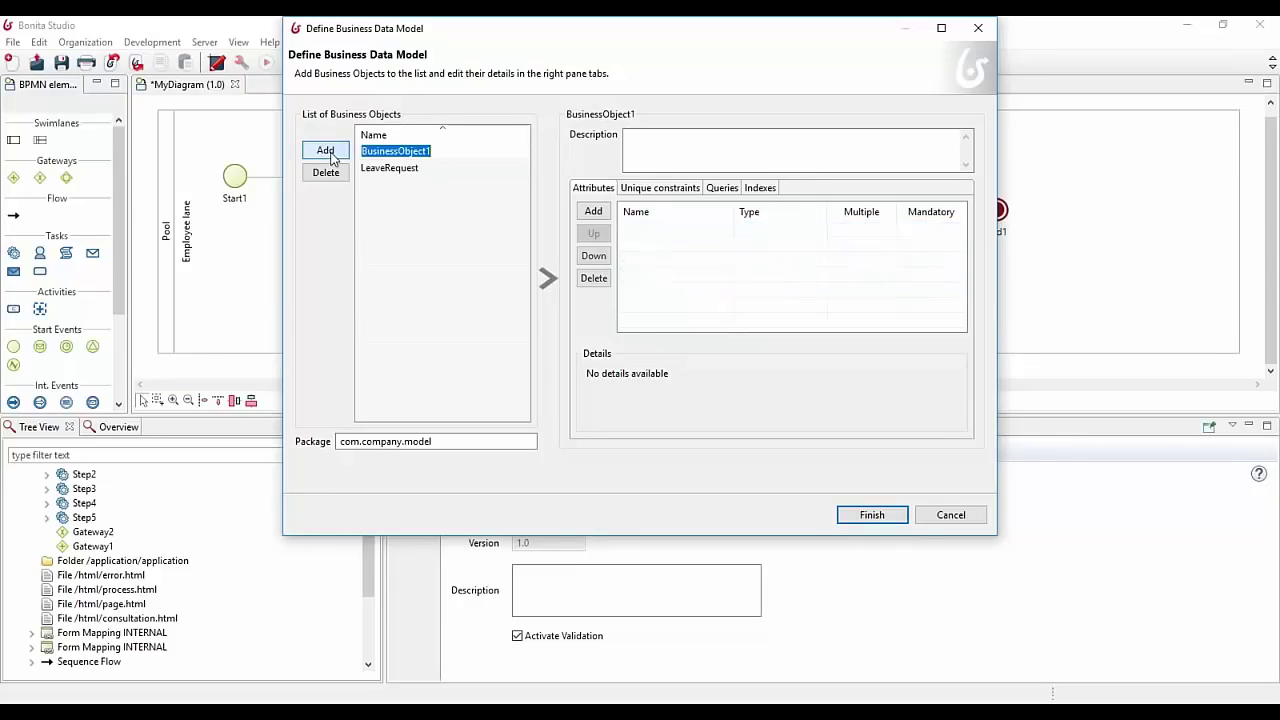
left_click(440, 152)
left_click(420, 168)
left_click(398, 151)
Step: Give BusinessObject1 an attribute1 of type LeaveRequest, then review LeaveRequest's attributes
left_click(593, 211)
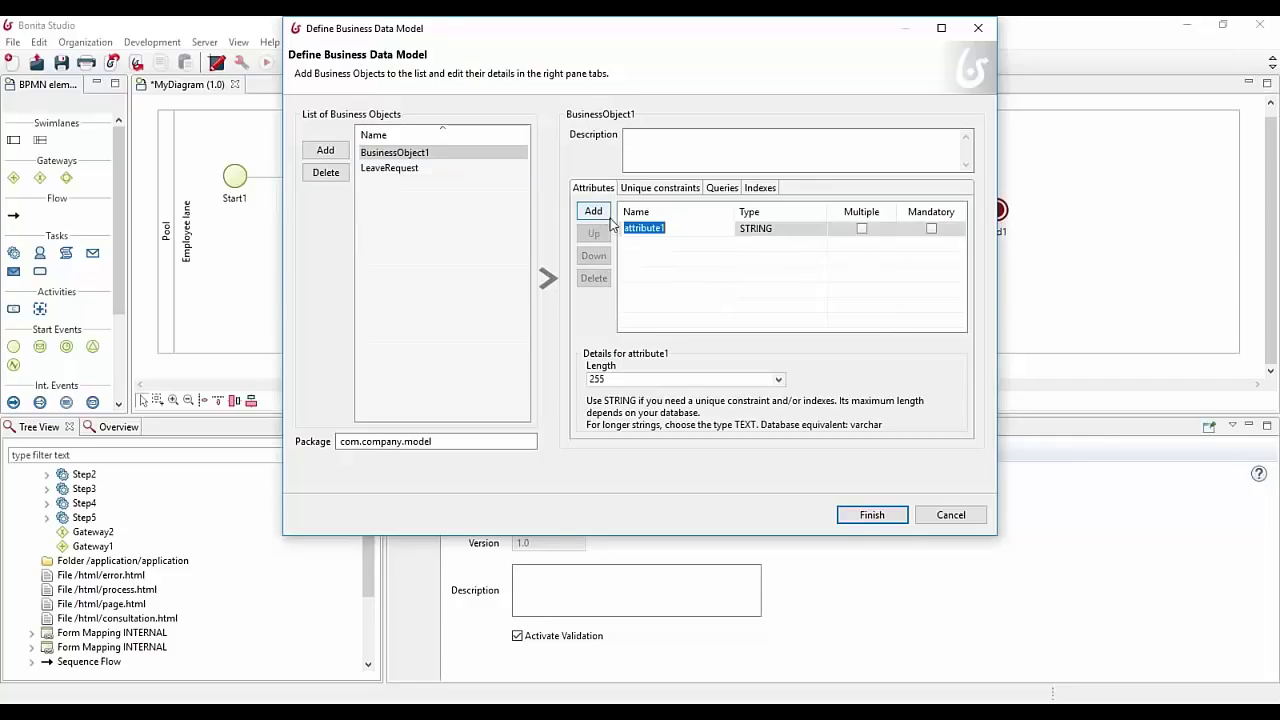
left_click(710, 228)
left_click(753, 237)
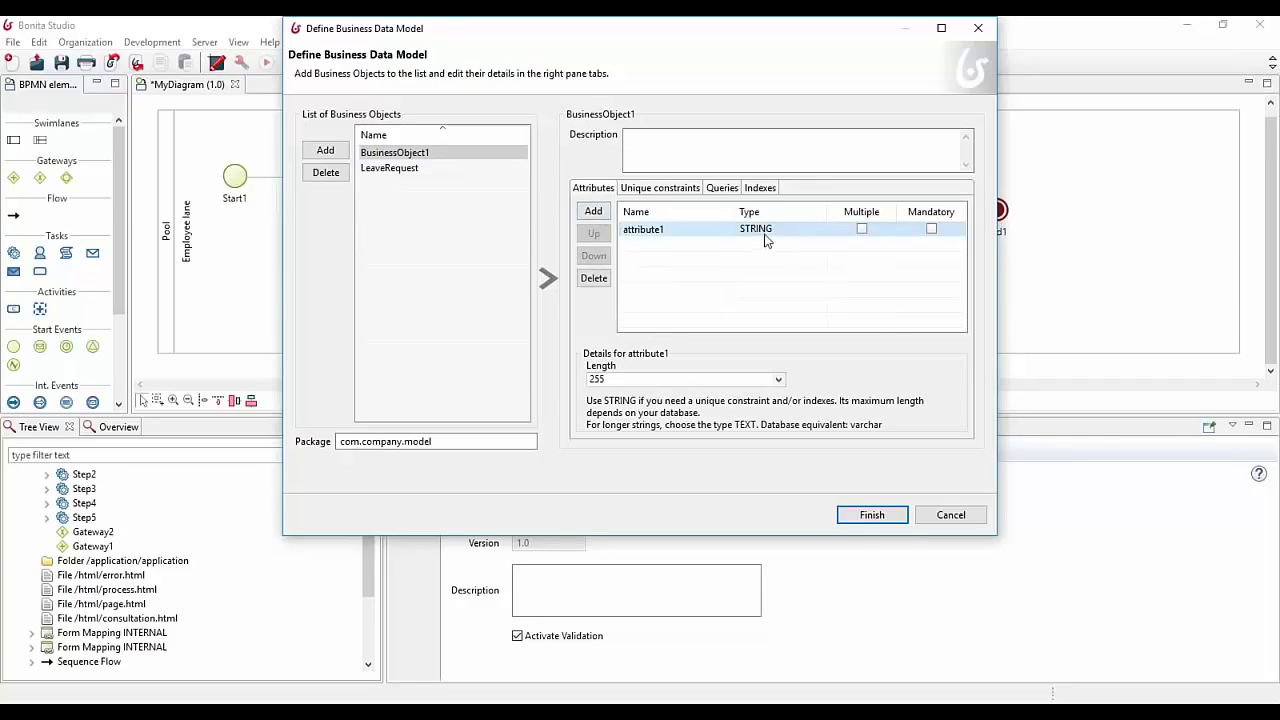
left_click(766, 232)
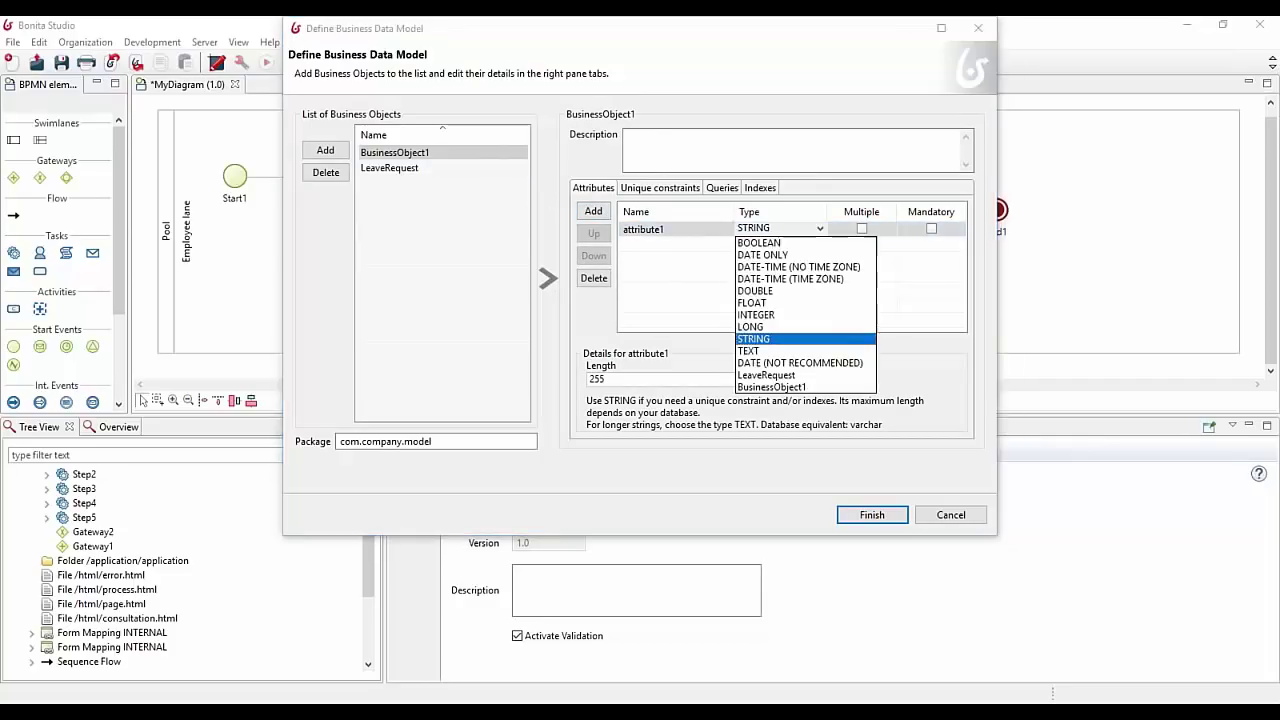
left_click(767, 375)
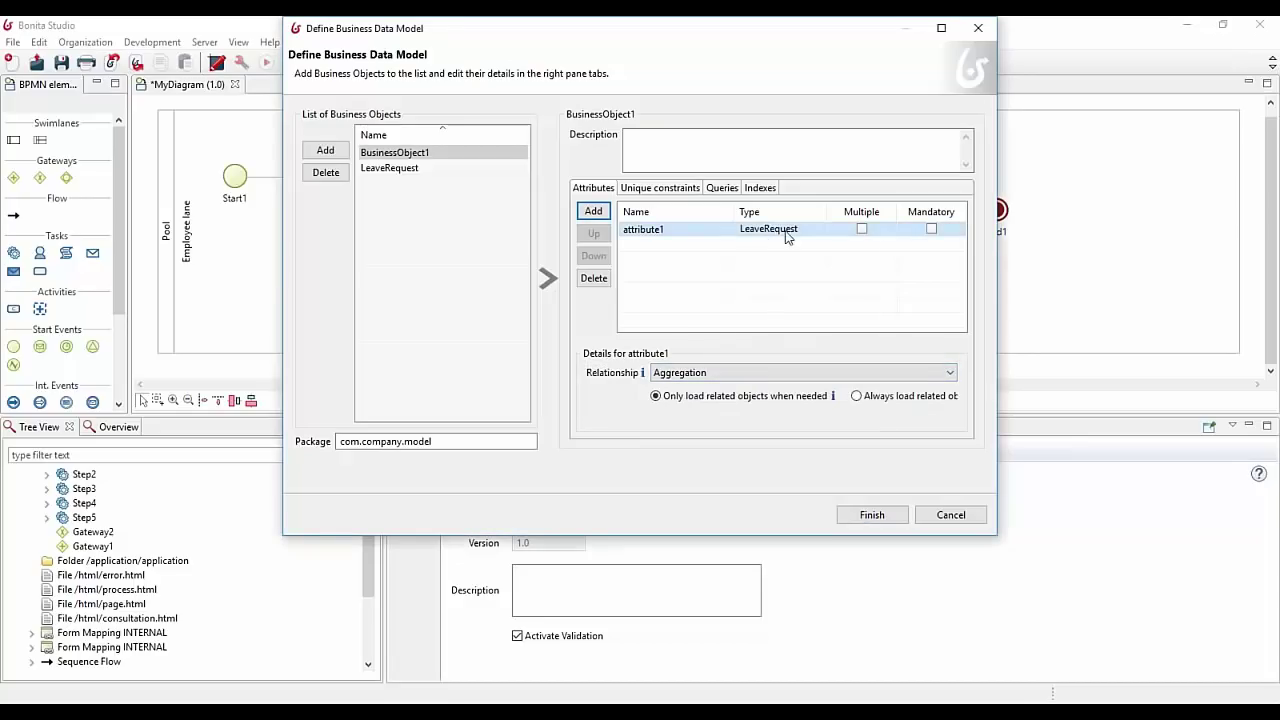
left_click(411, 172)
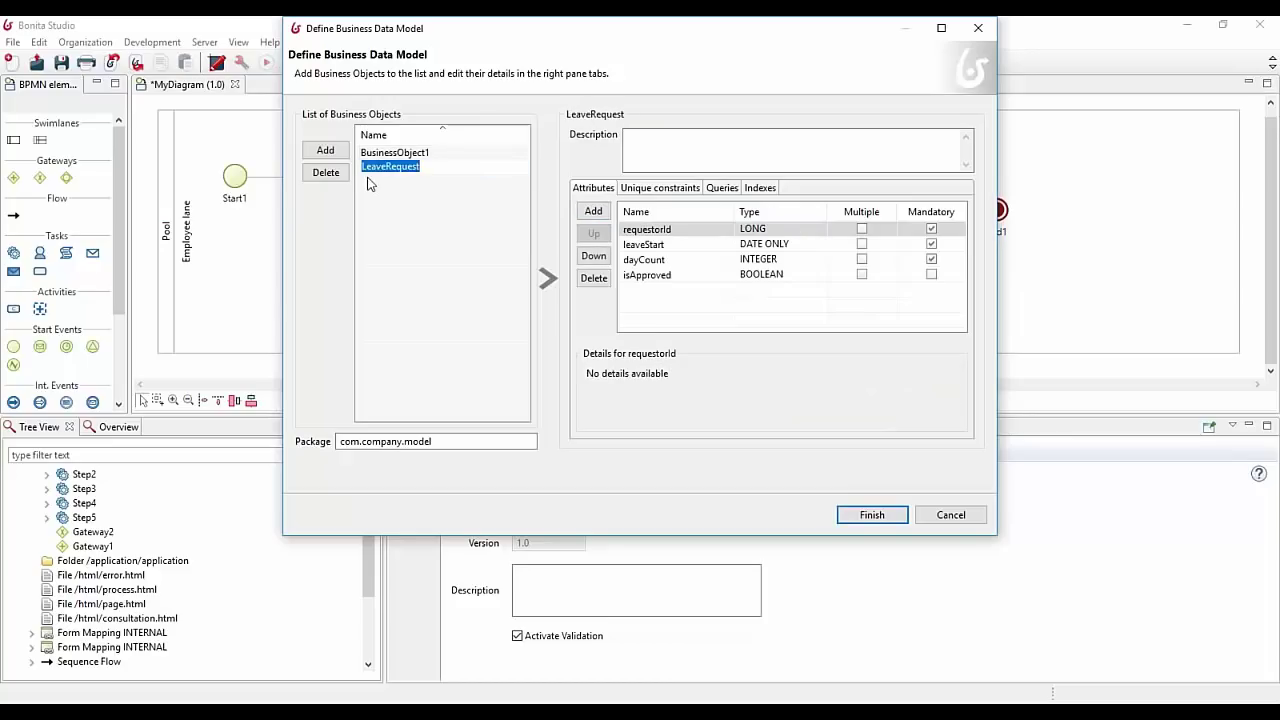
left_click_drag(474, 33, 473, 73)
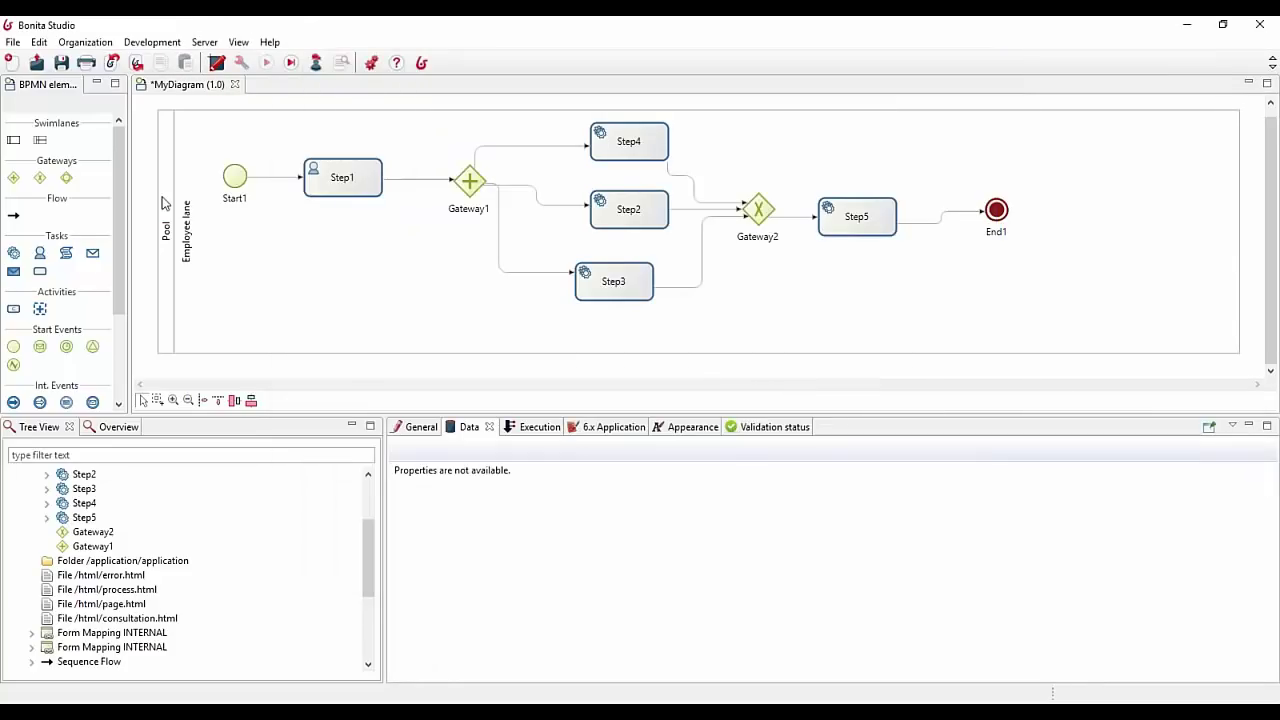
Step: Add pool business variable leaverequest of type com.company.model.LeaveRequest
left_click(283, 237)
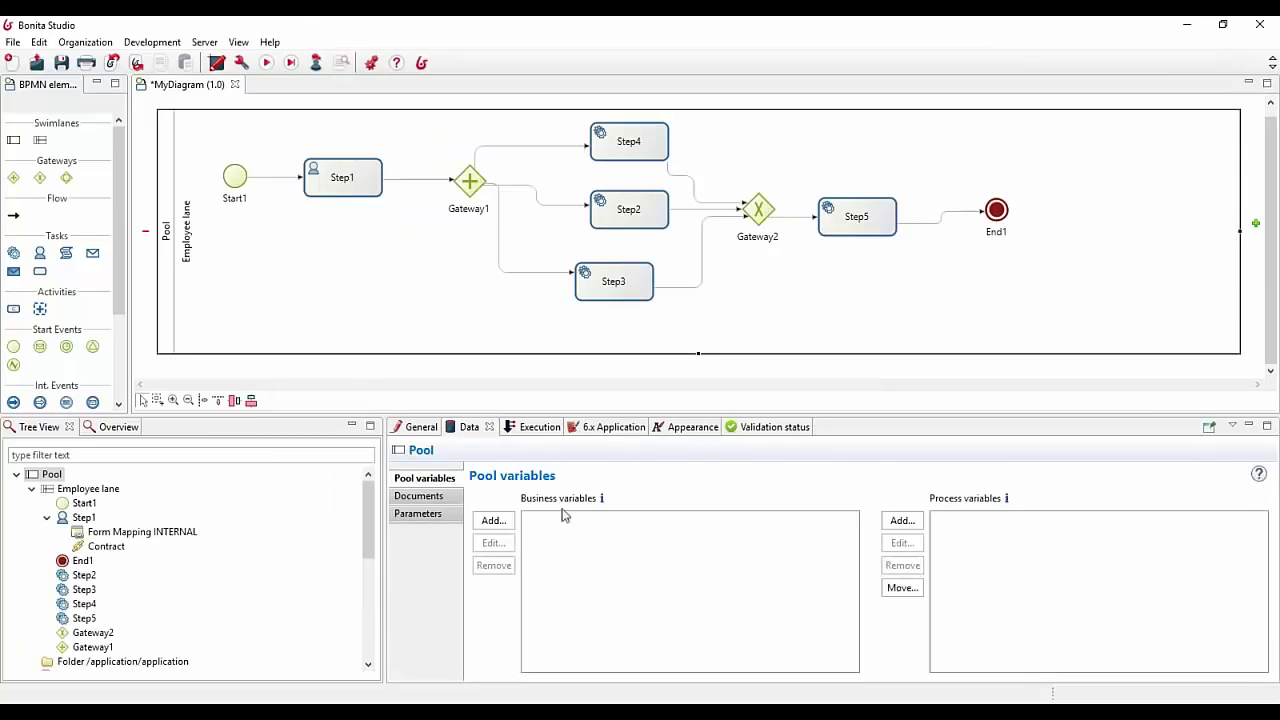
left_click(494, 520)
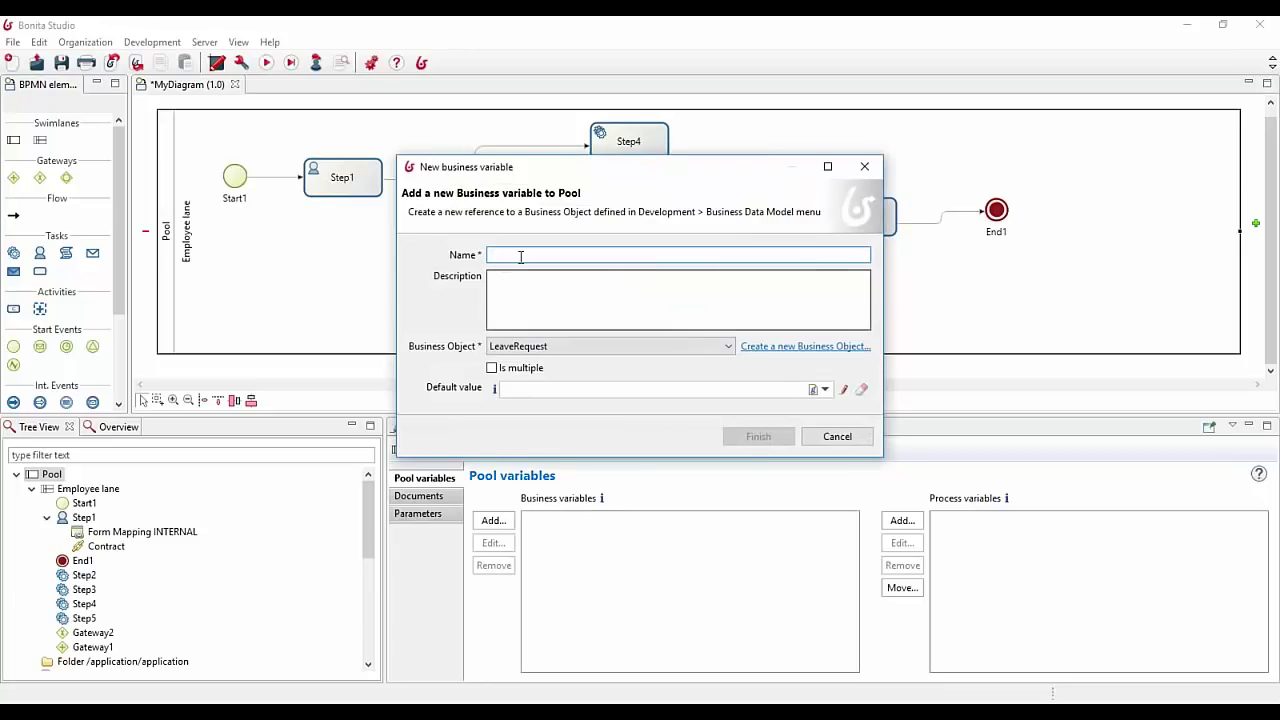
type("leaverequest")
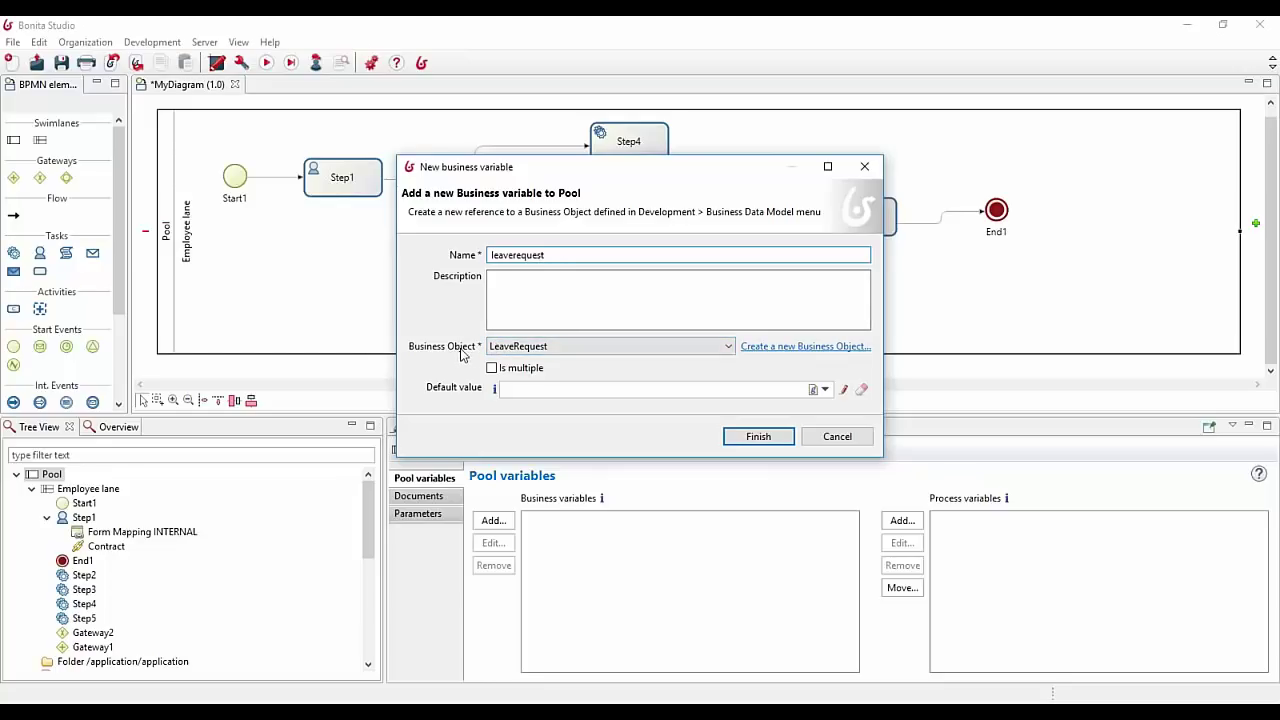
left_click(520, 347)
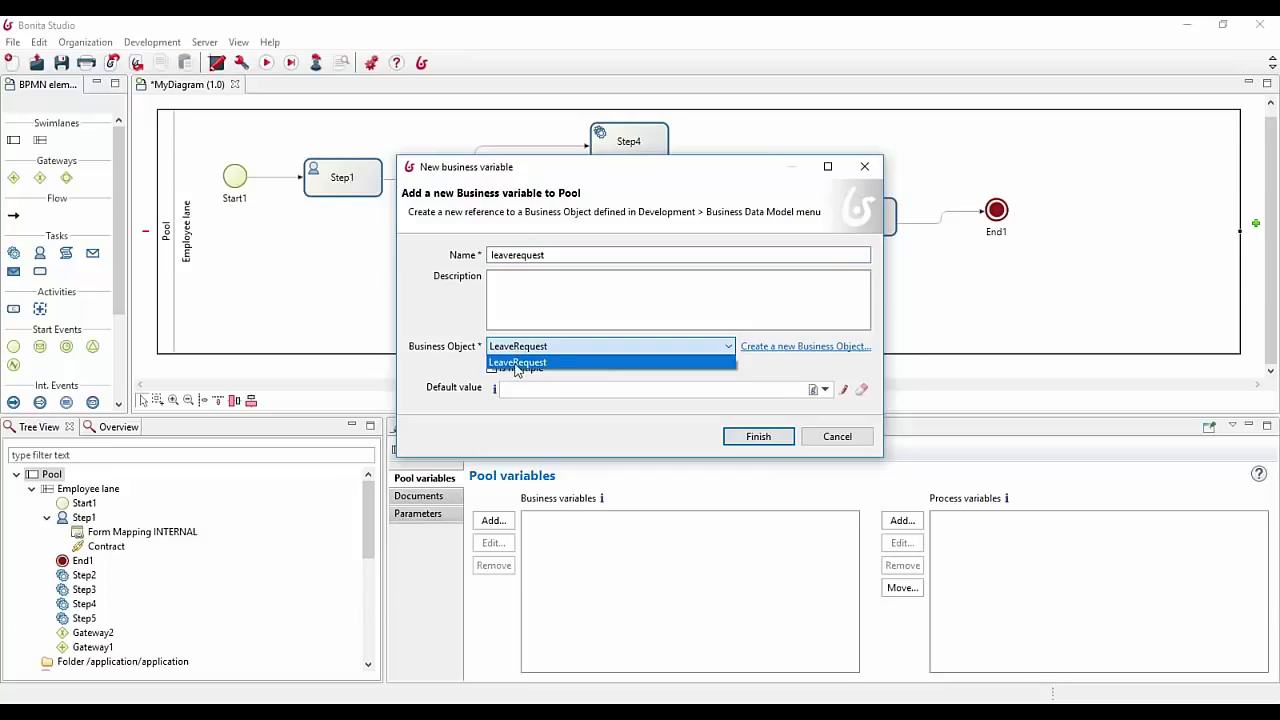
left_click(550, 360)
left_click(522, 389)
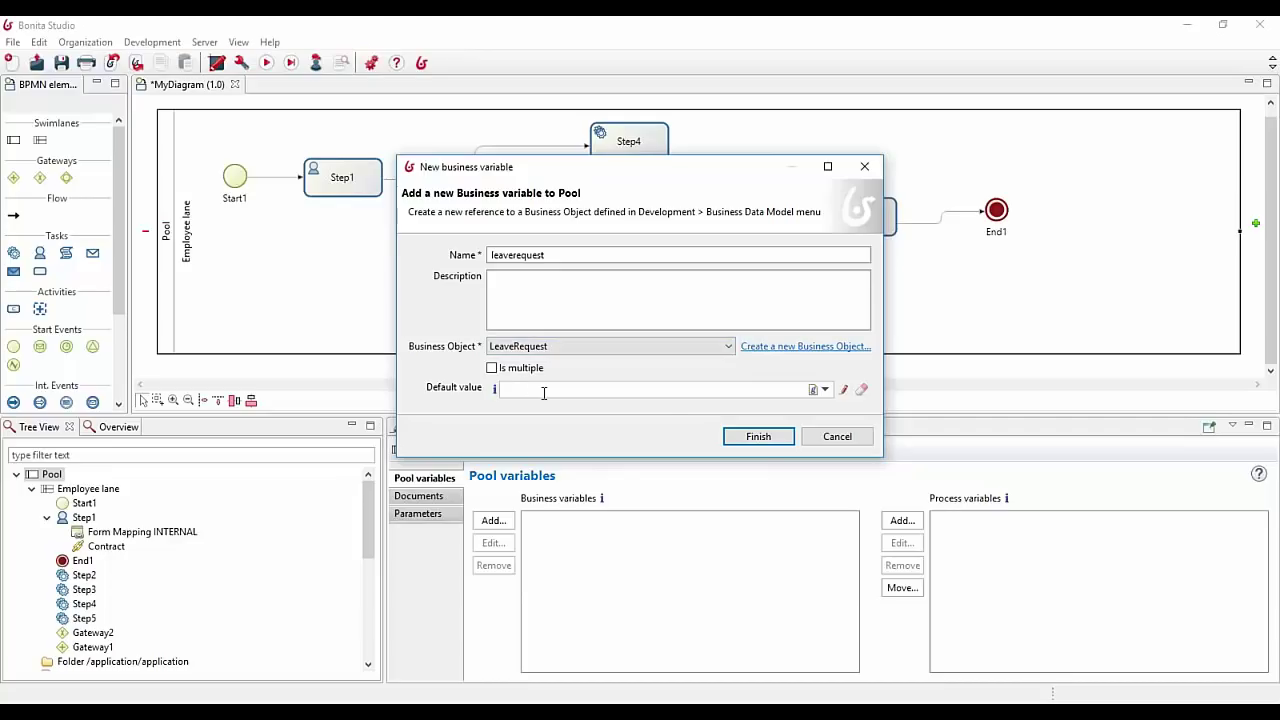
left_click(766, 441)
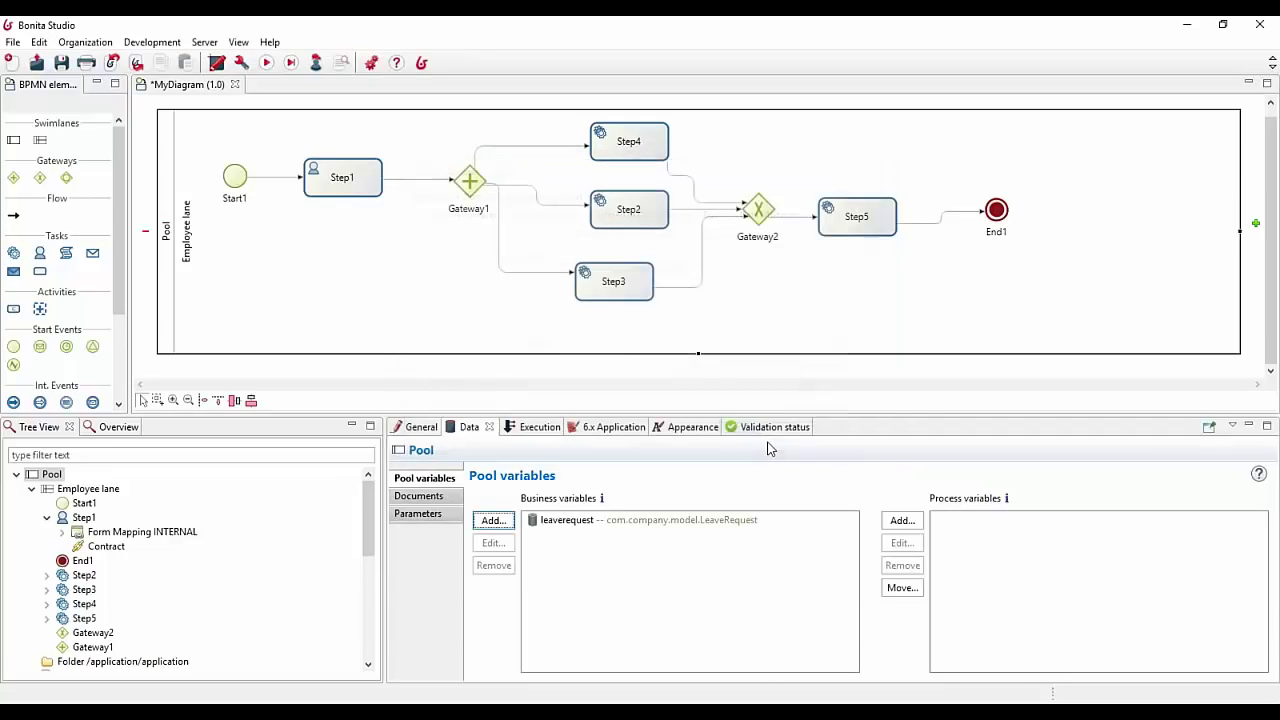
Step: Select the leaverequest variable and launch the UI Designer in the browser
left_click(559, 522)
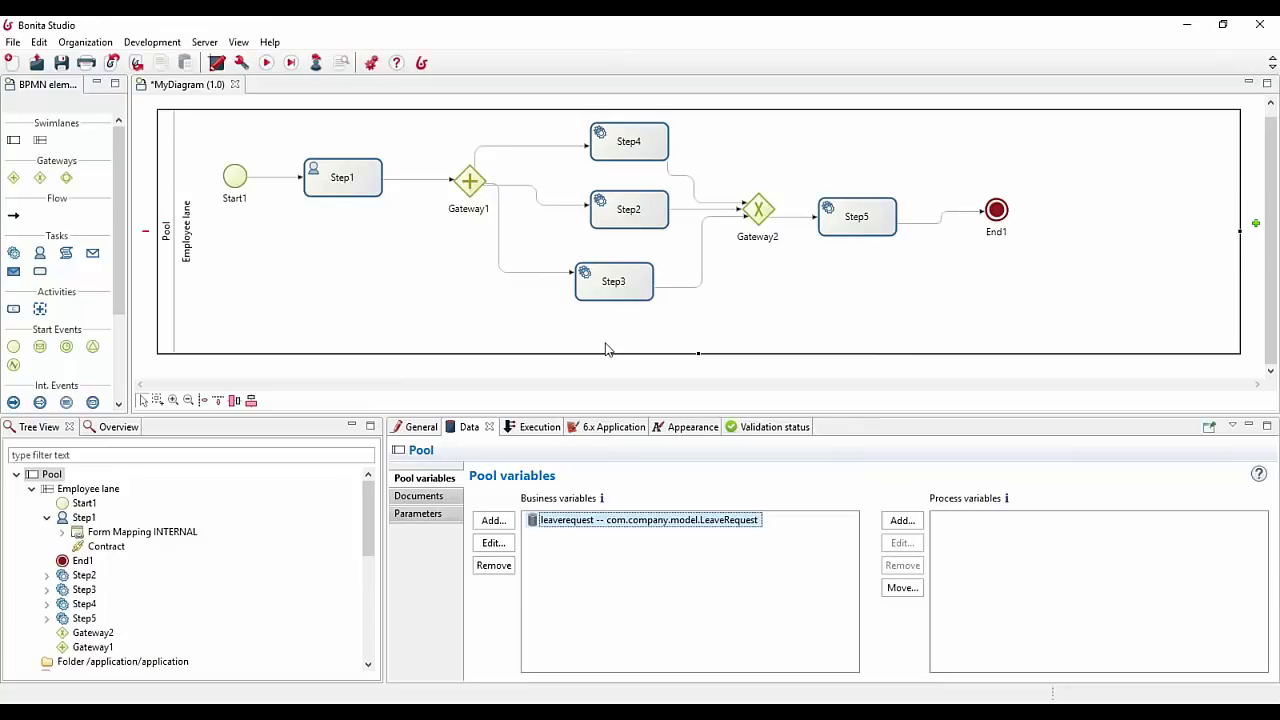
left_click(216, 63)
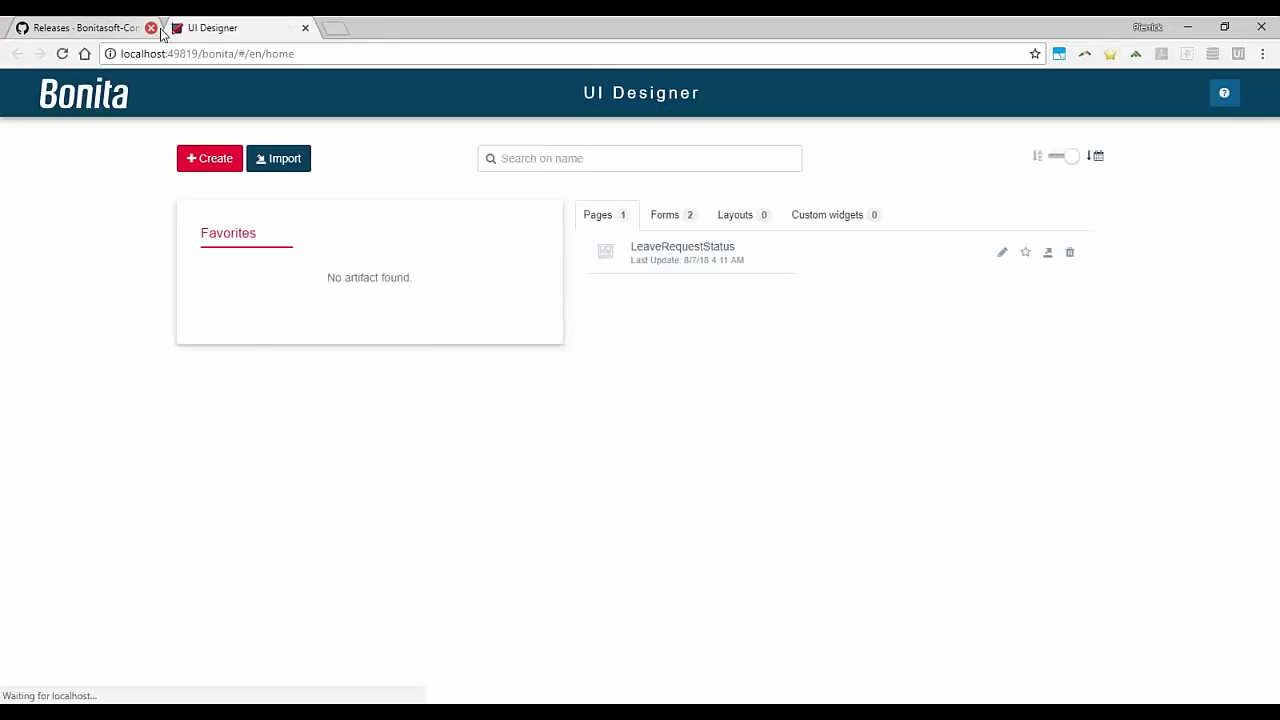
Step: Open the validateLeaveRequest form and enlarge the Variables panel to show all variables
left_click(665, 215)
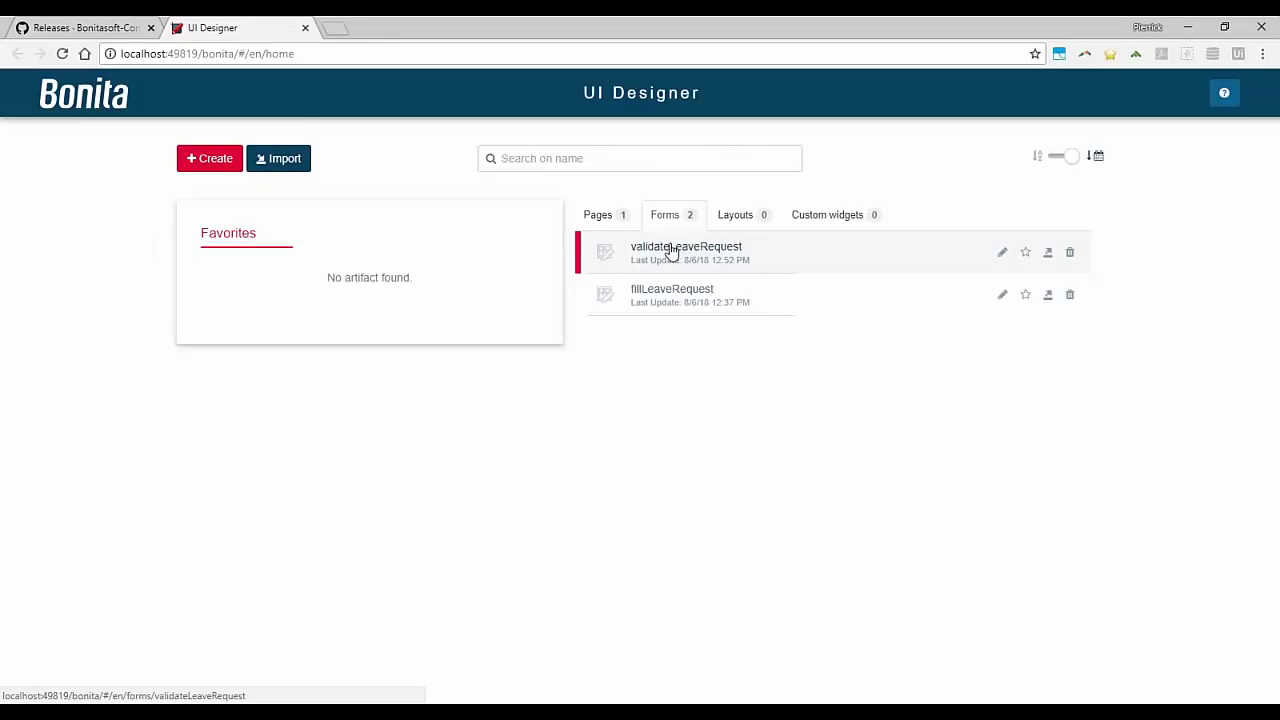
left_click(670, 250)
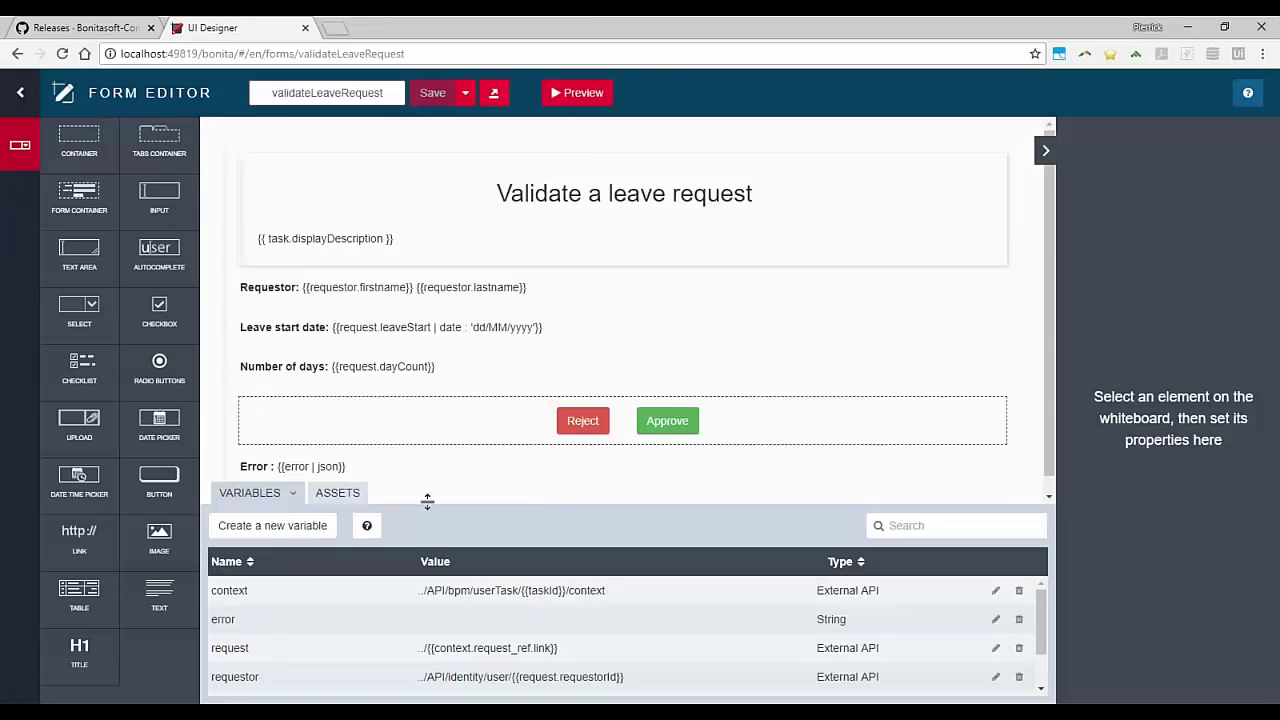
left_click_drag(422, 508, 424, 473)
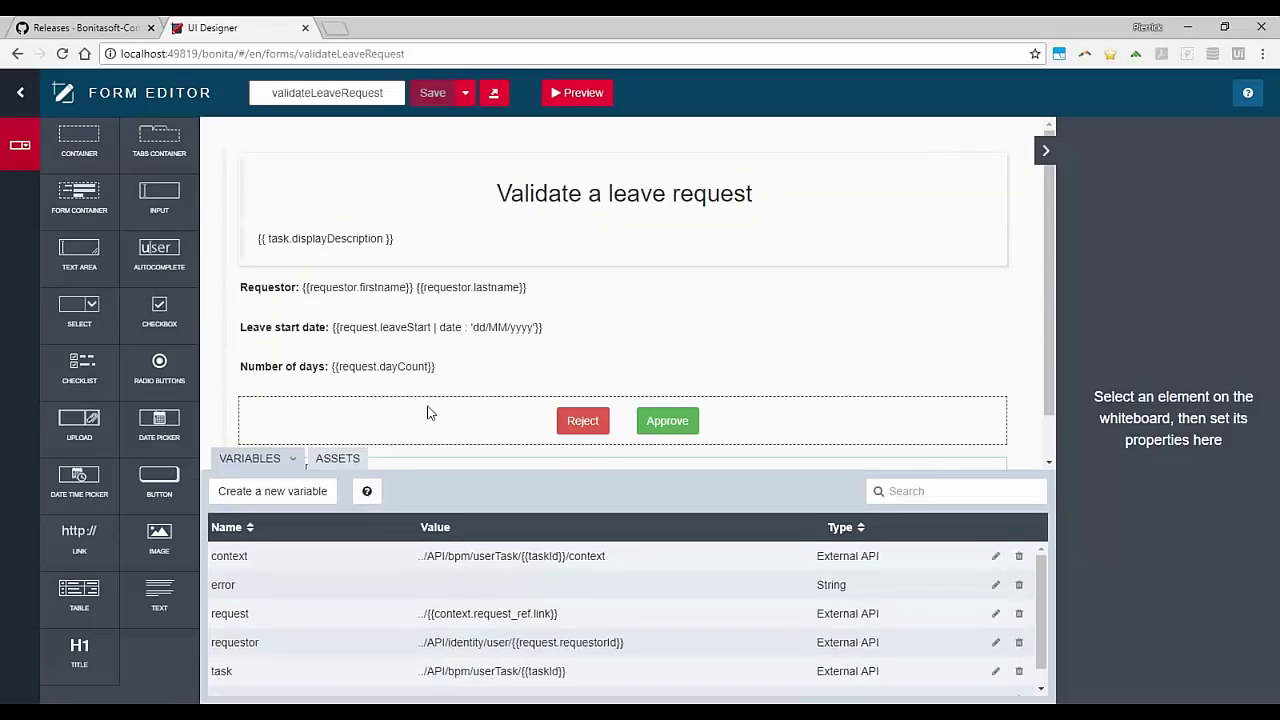
left_click_drag(427, 412, 243, 400)
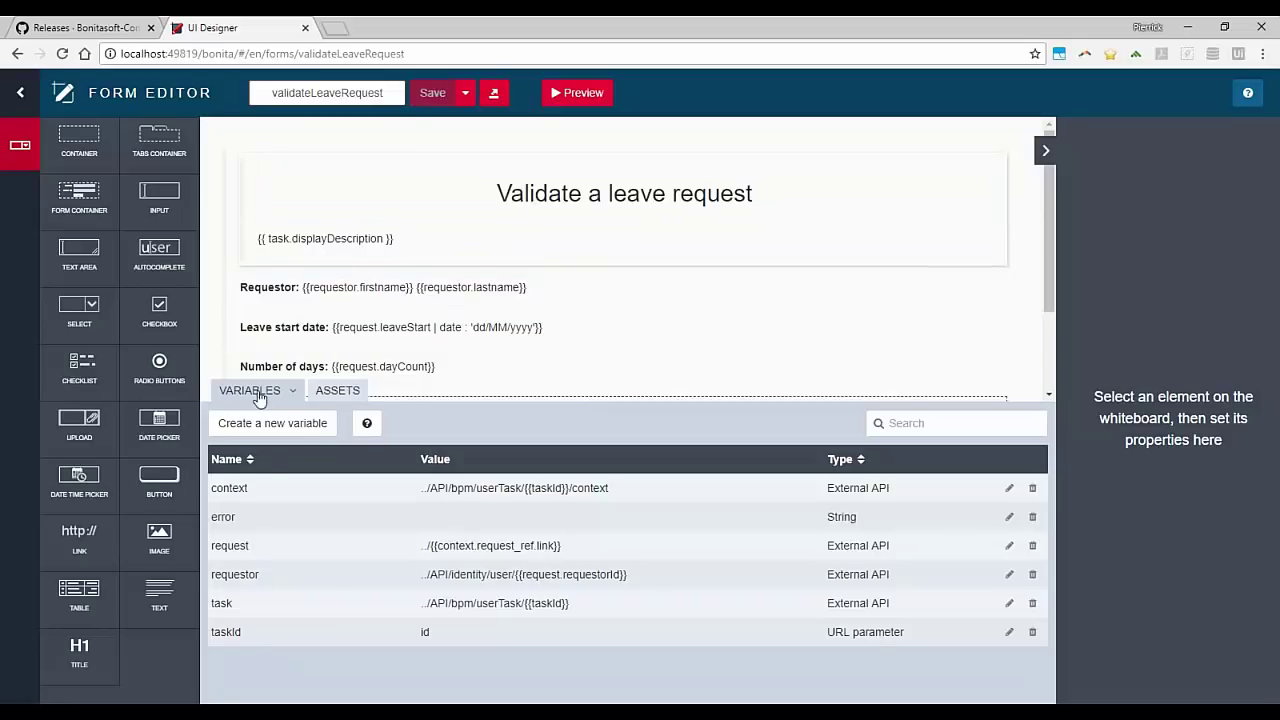
Step: Highlight the context variable's name and its API path
double_click(240, 488)
left_click_drag(426, 488, 623, 490)
left_click(615, 486)
Step: Switch to the GitHub releases tab, then minimize the browser back to Bonita Studio
key("ctrl+Tab")
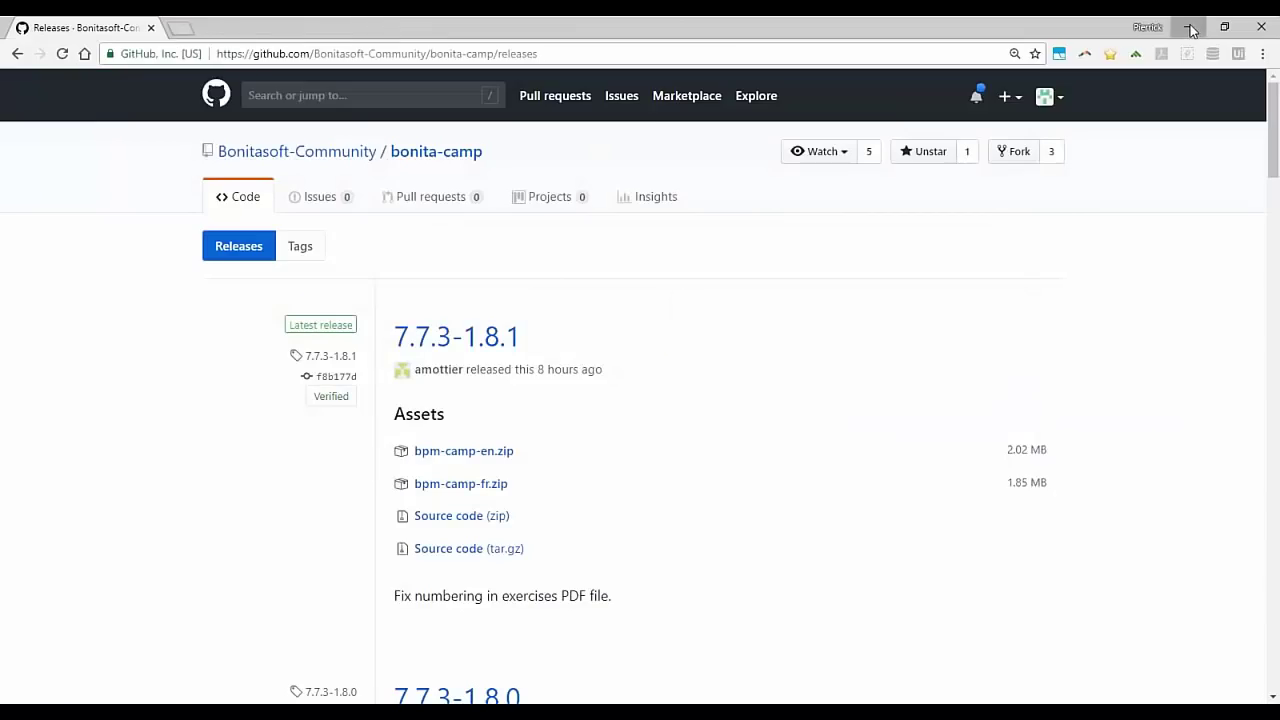
left_click(1187, 27)
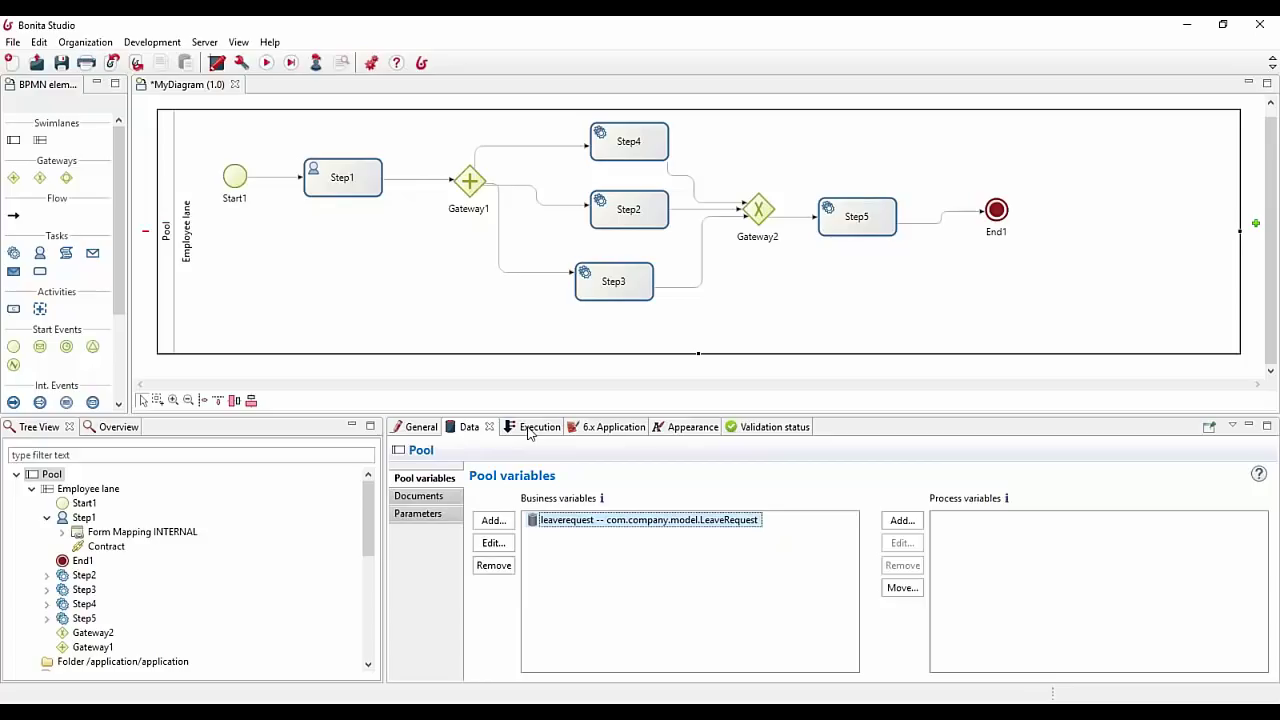
Step: Show the pool's Data > Documents list
left_click(529, 431)
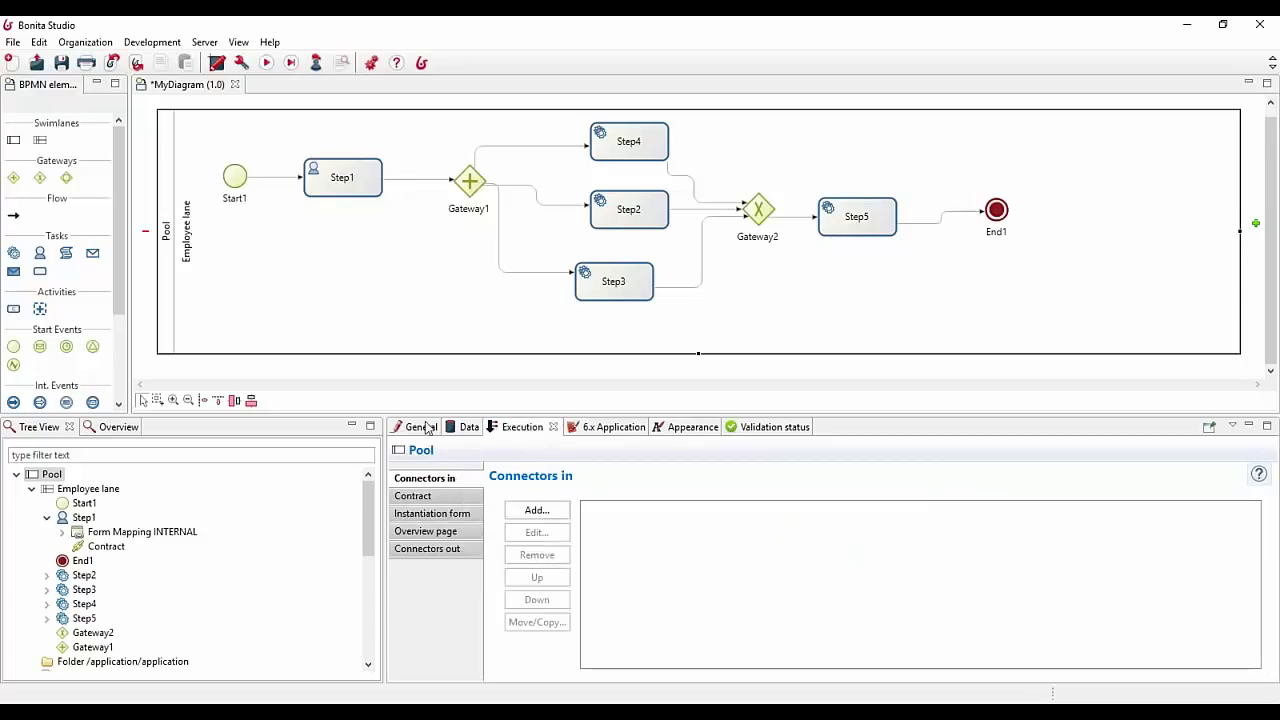
left_click(468, 430)
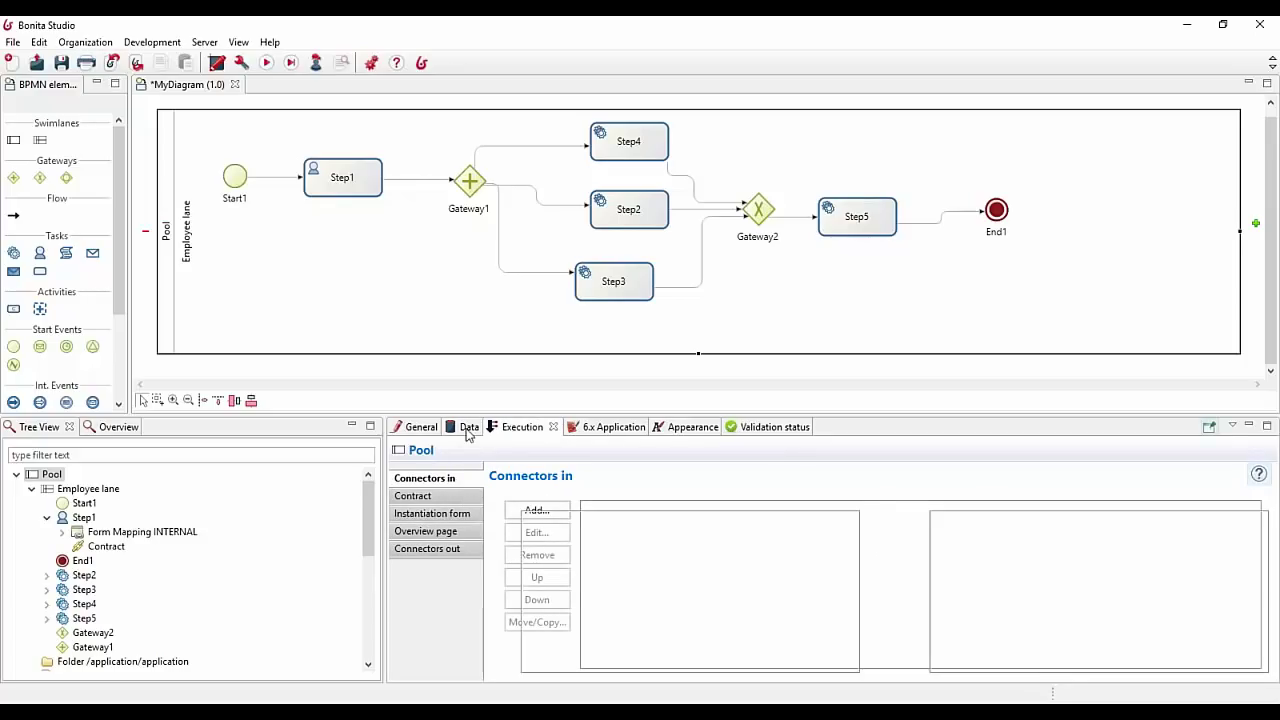
left_click(422, 498)
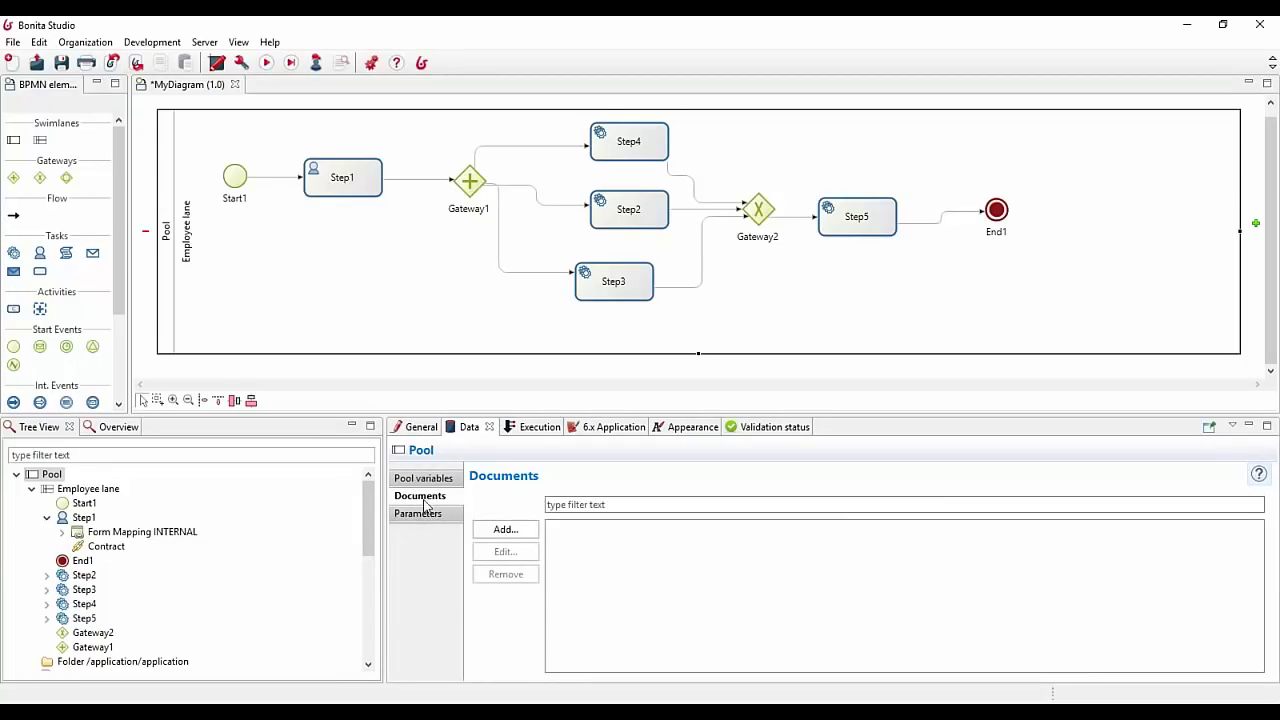
Step: Draft a document doc1, try local file and external URL initial content, then cancel
left_click(492, 534)
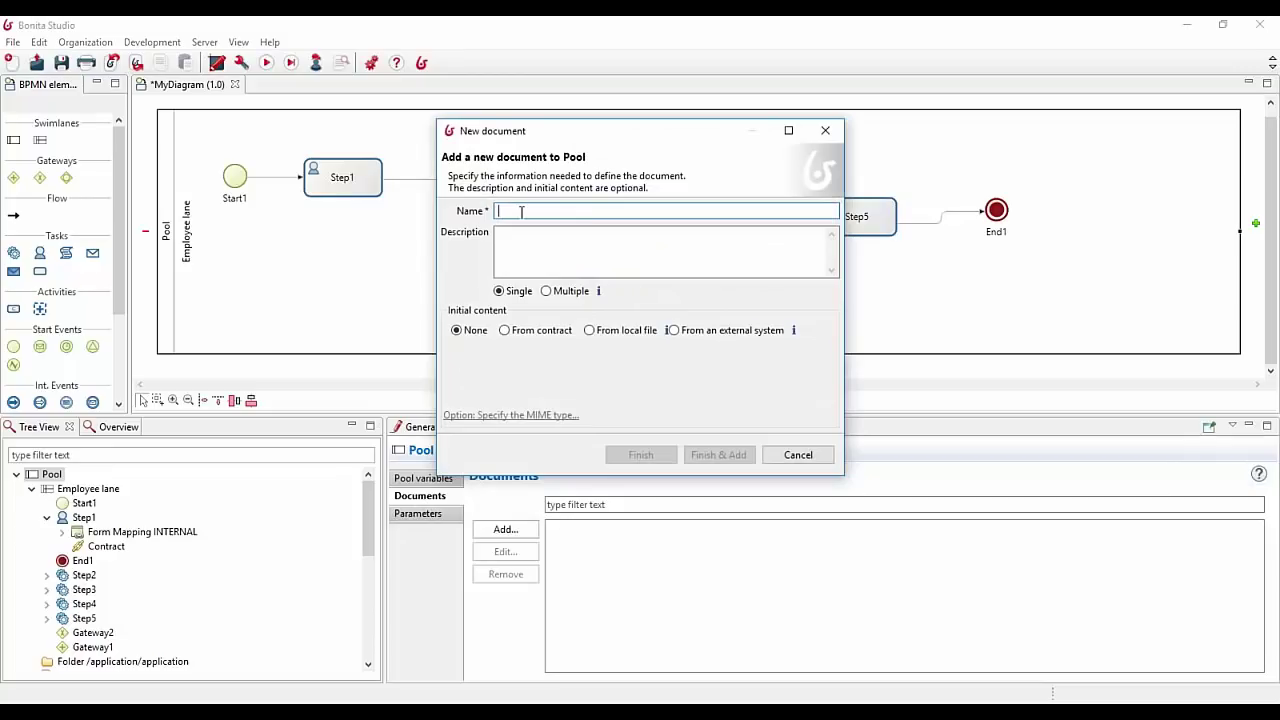
type("doc1")
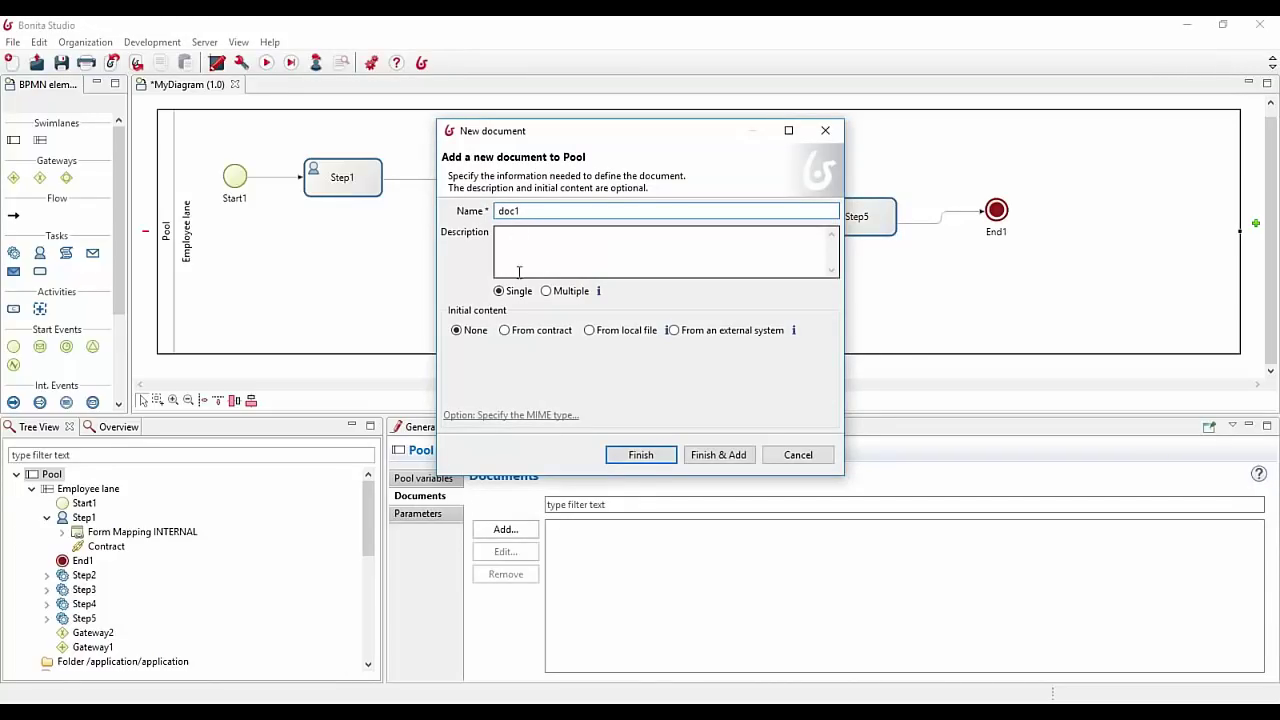
left_click(590, 330)
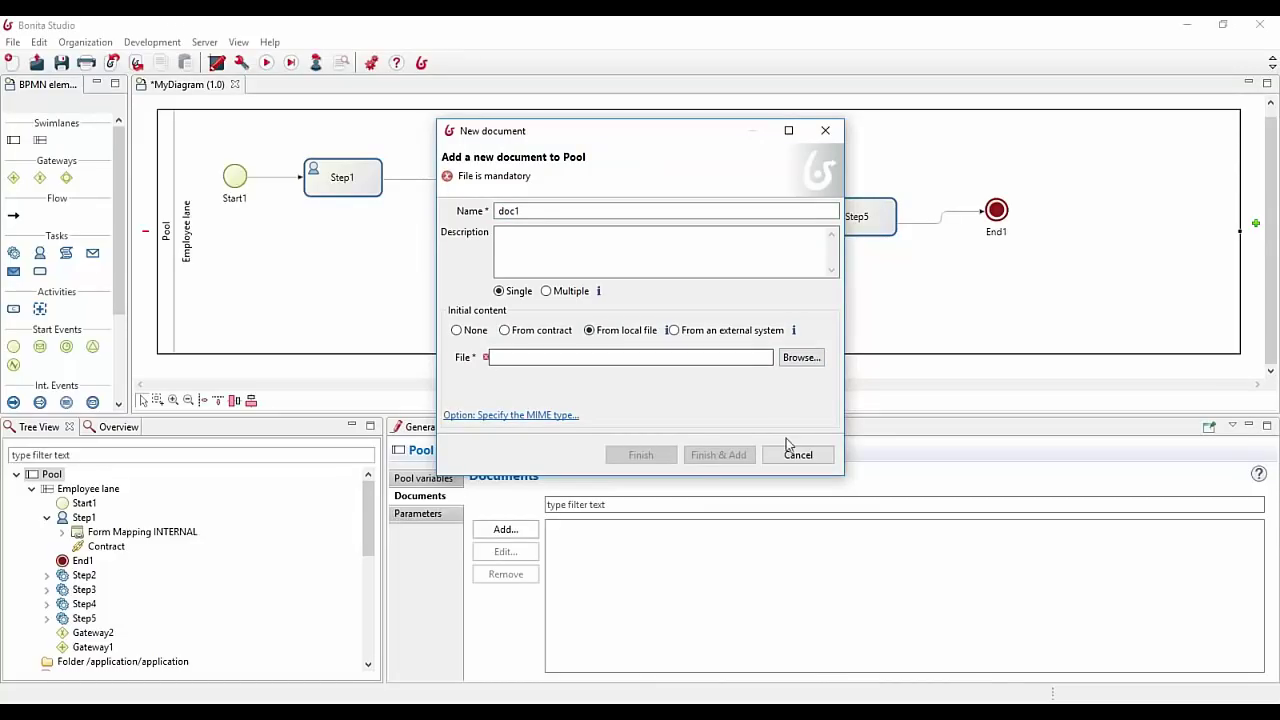
left_click(734, 334)
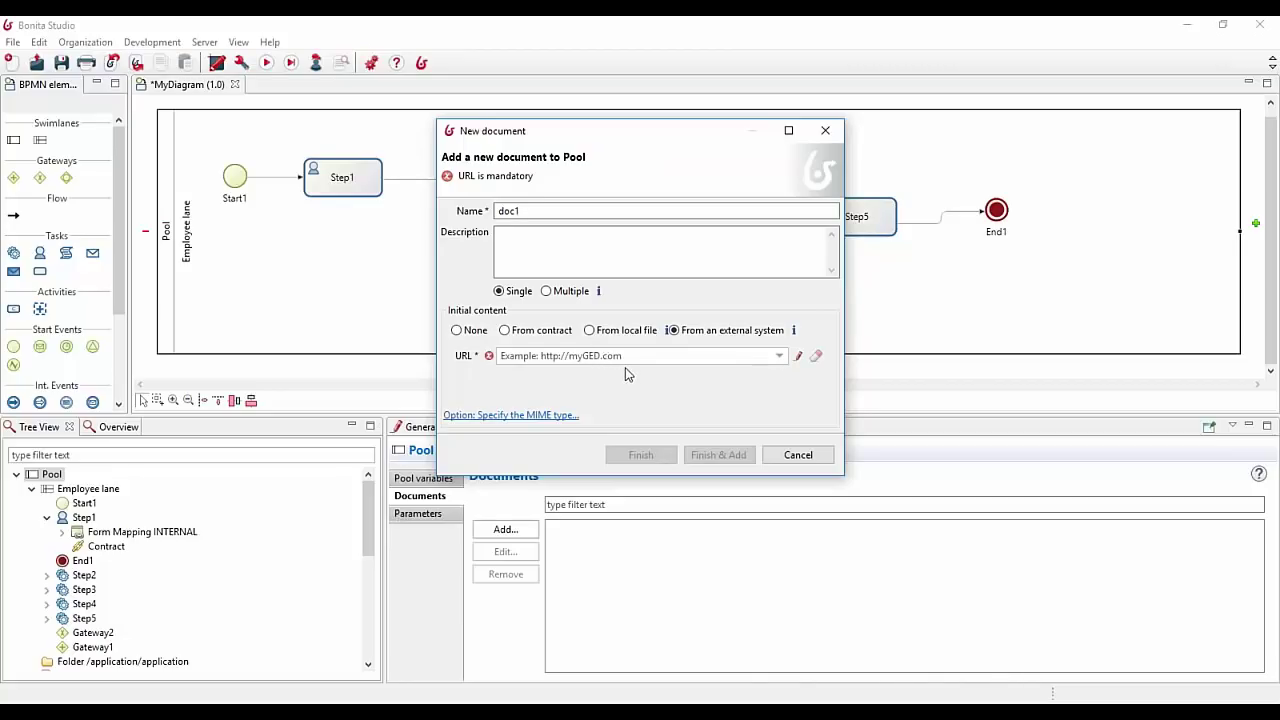
left_click(796, 455)
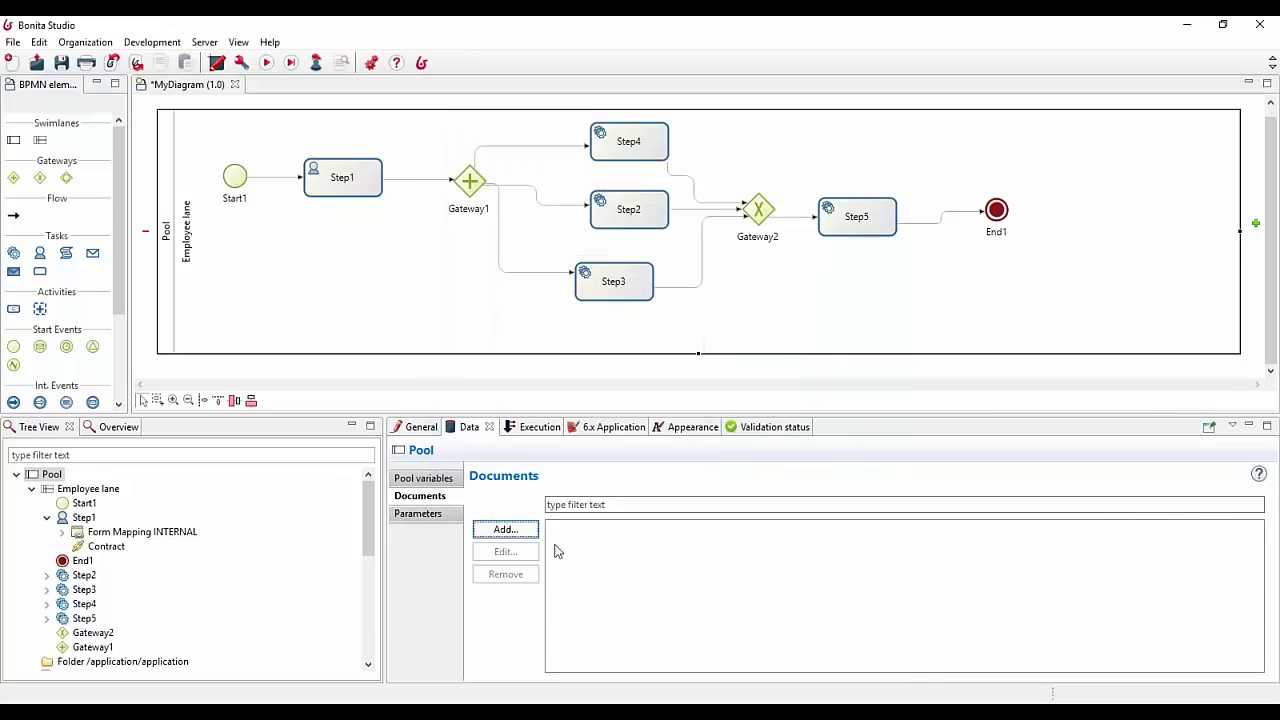
Step: Select Step1 and begin adding an incoming connector from its Connectors in page
left_click(594, 555)
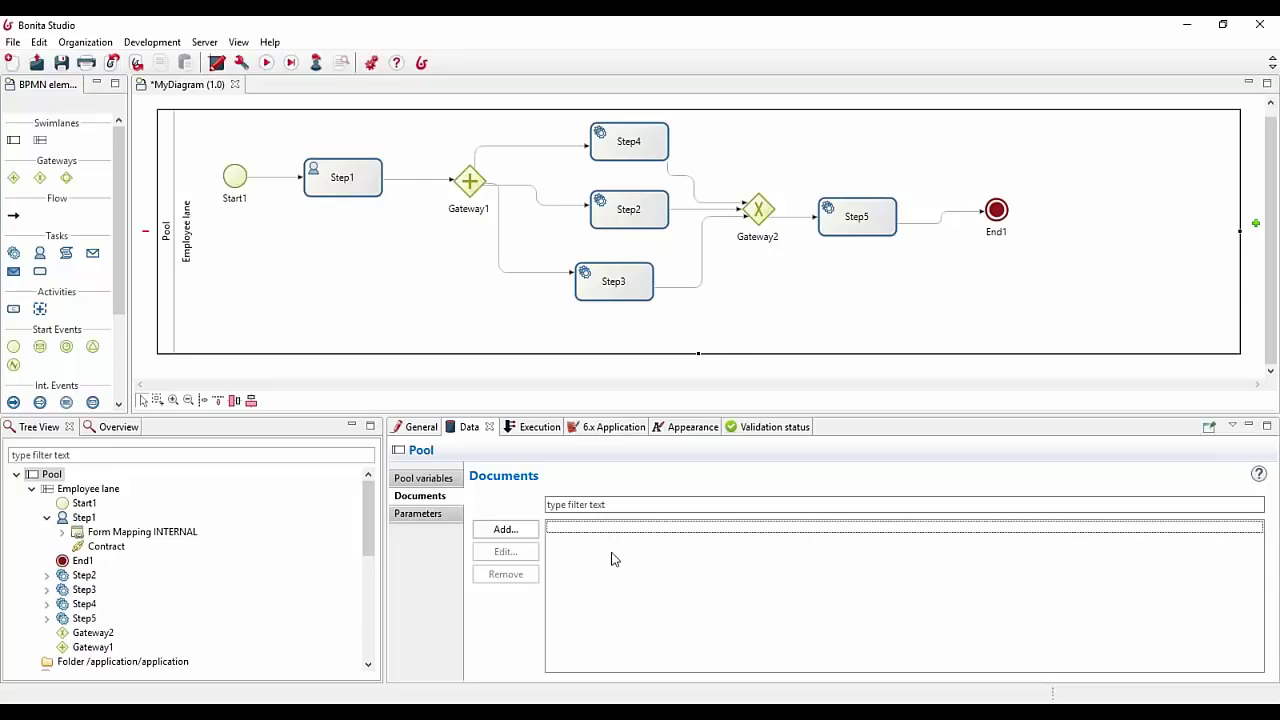
left_click(347, 180)
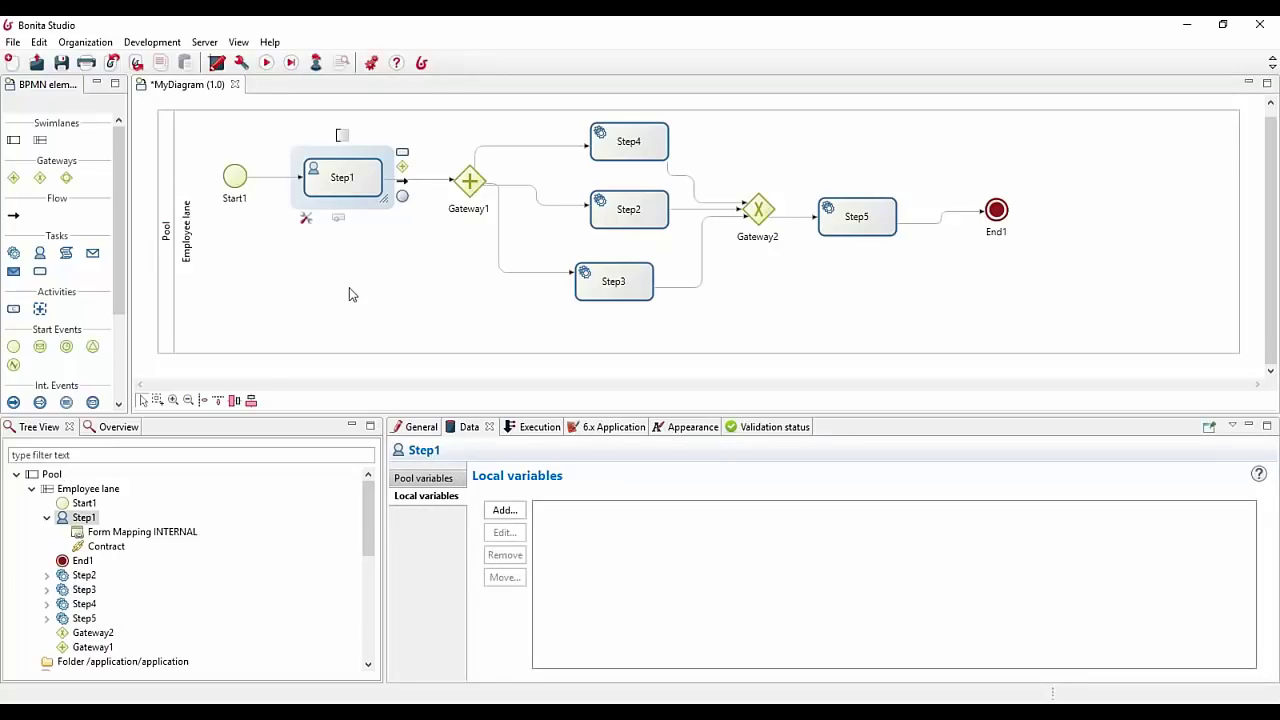
left_click(541, 432)
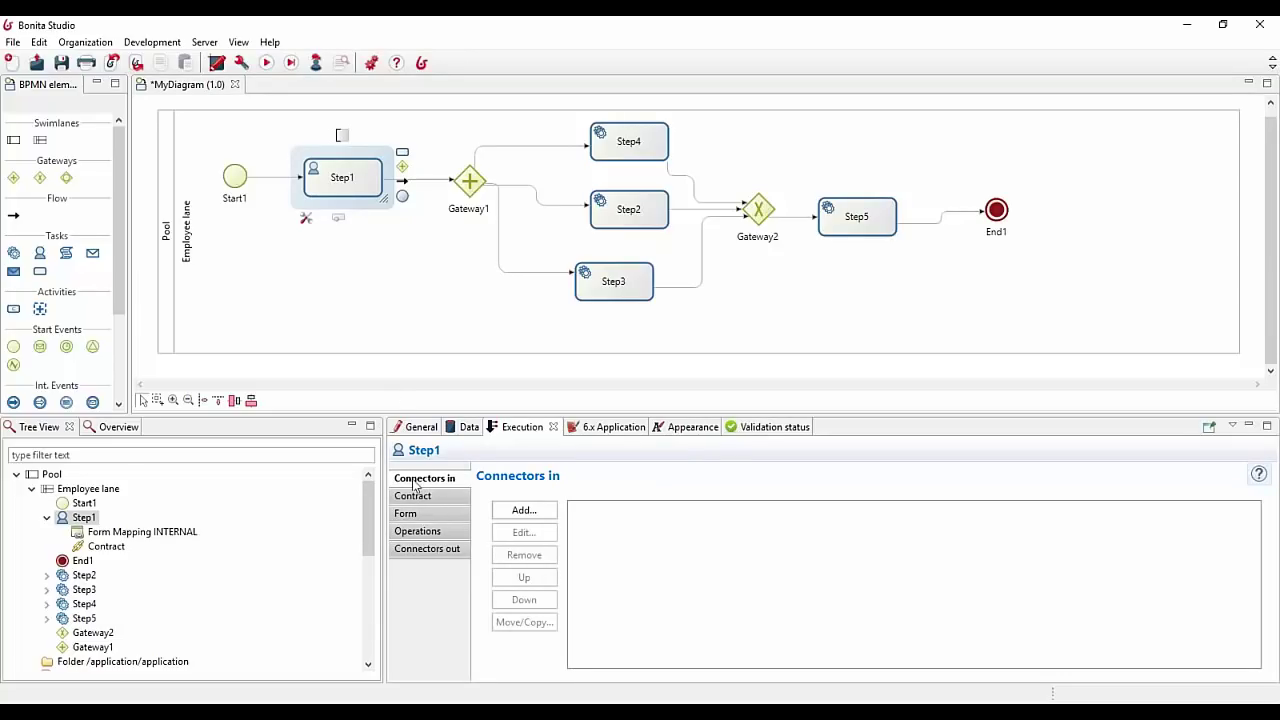
left_click(527, 512)
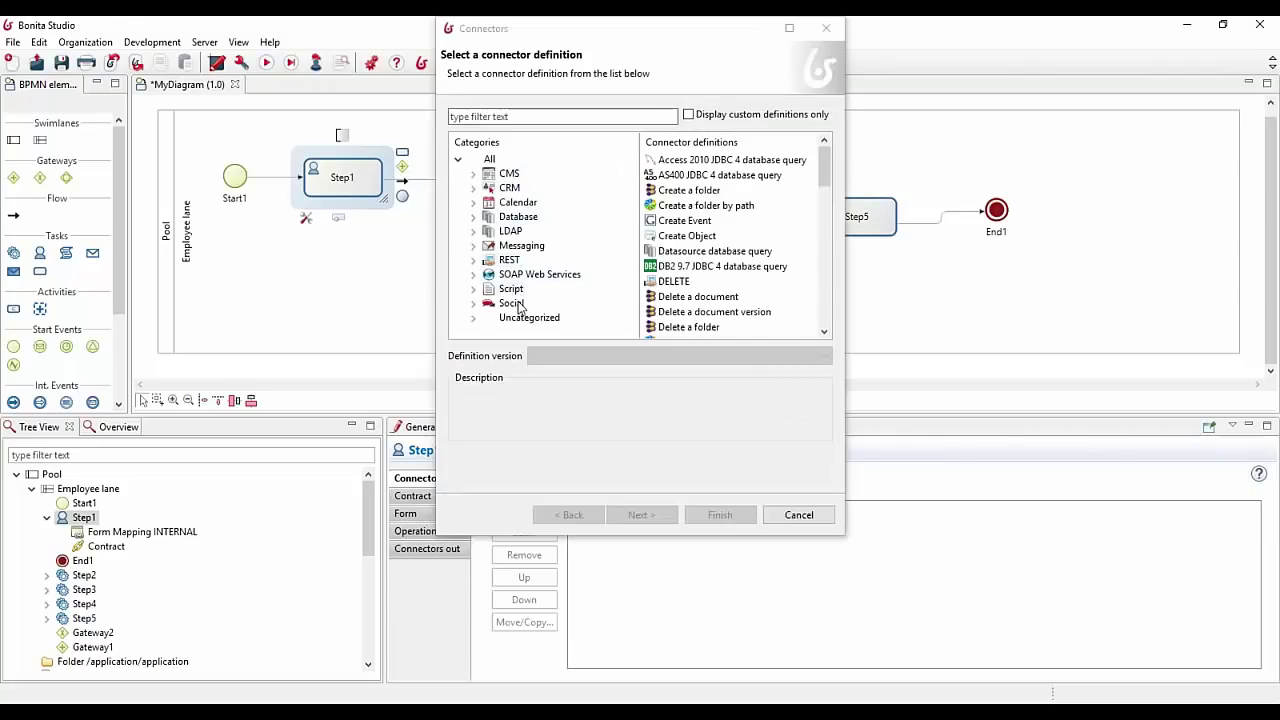
Step: Browse CMS > Alfresco connector definitions, then cancel without adding one
left_click(507, 173)
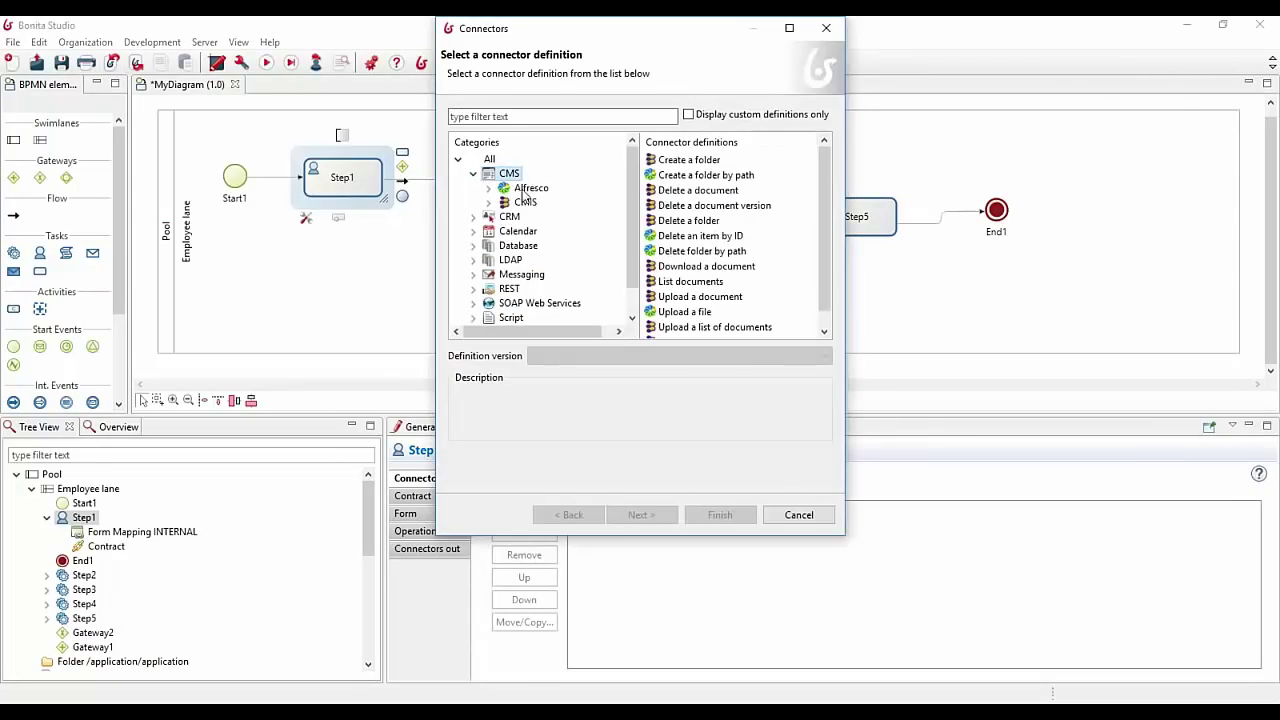
left_click(527, 192)
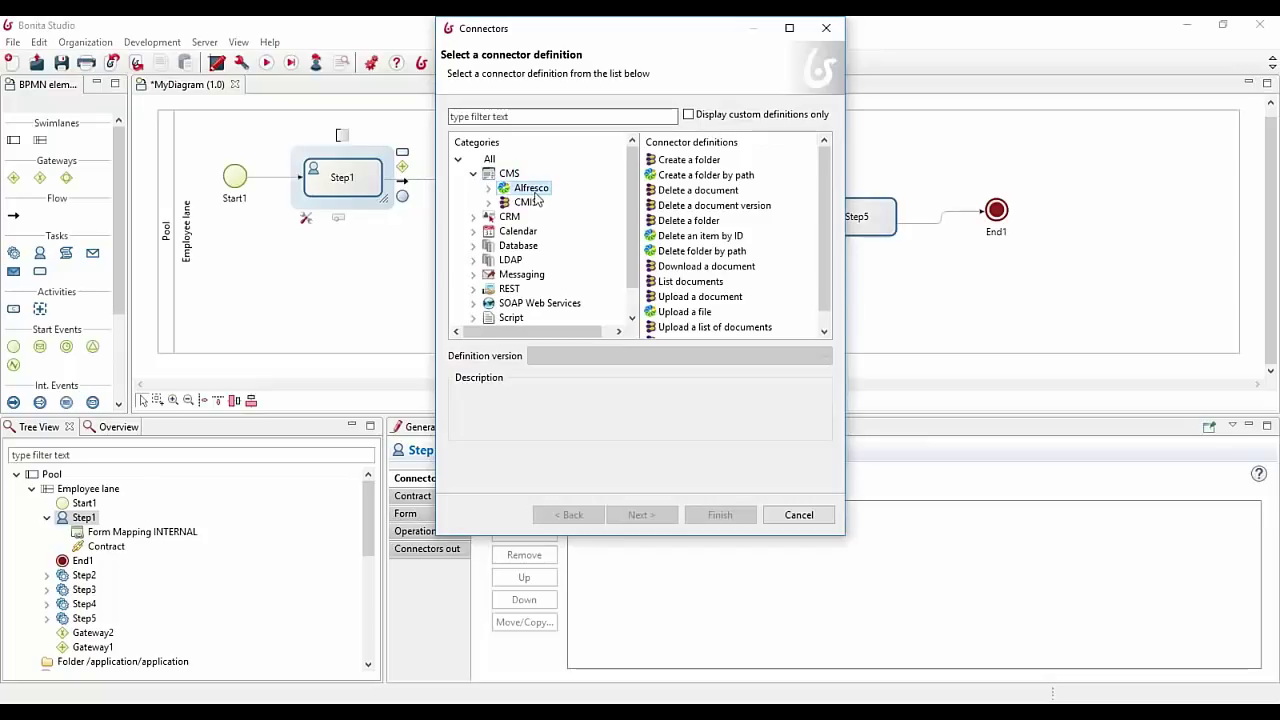
left_click(522, 193)
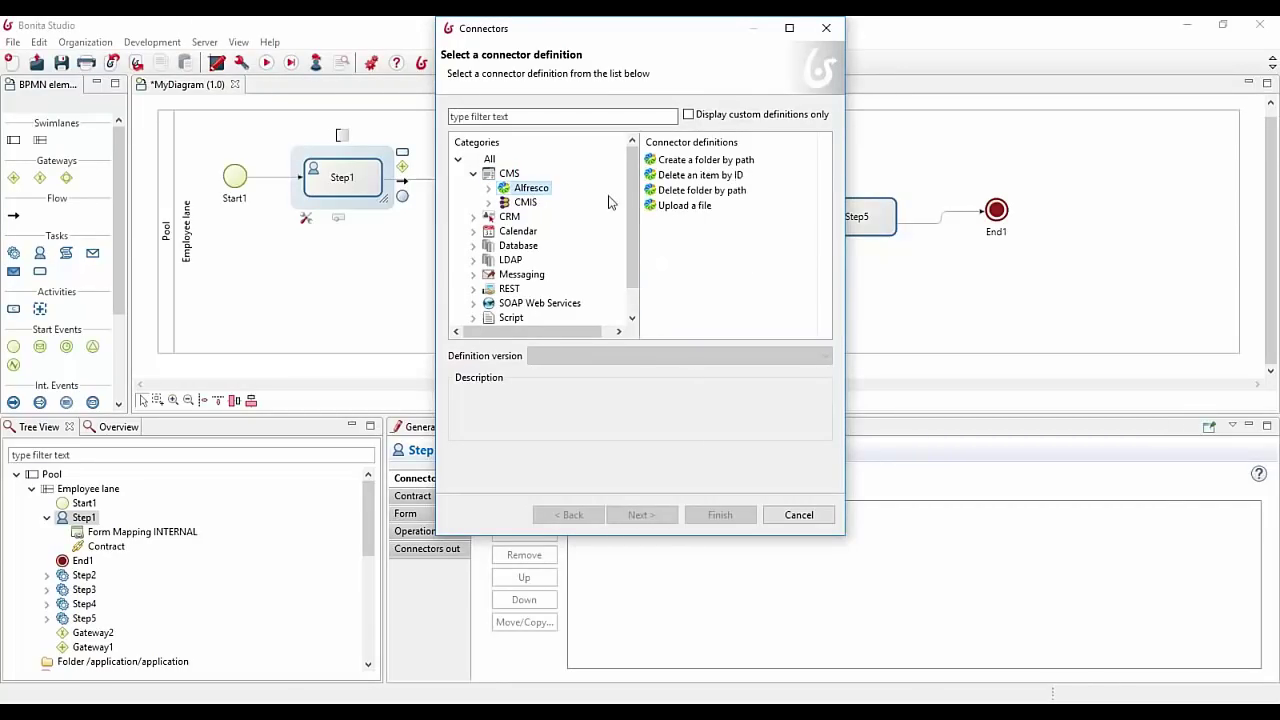
left_click(675, 164)
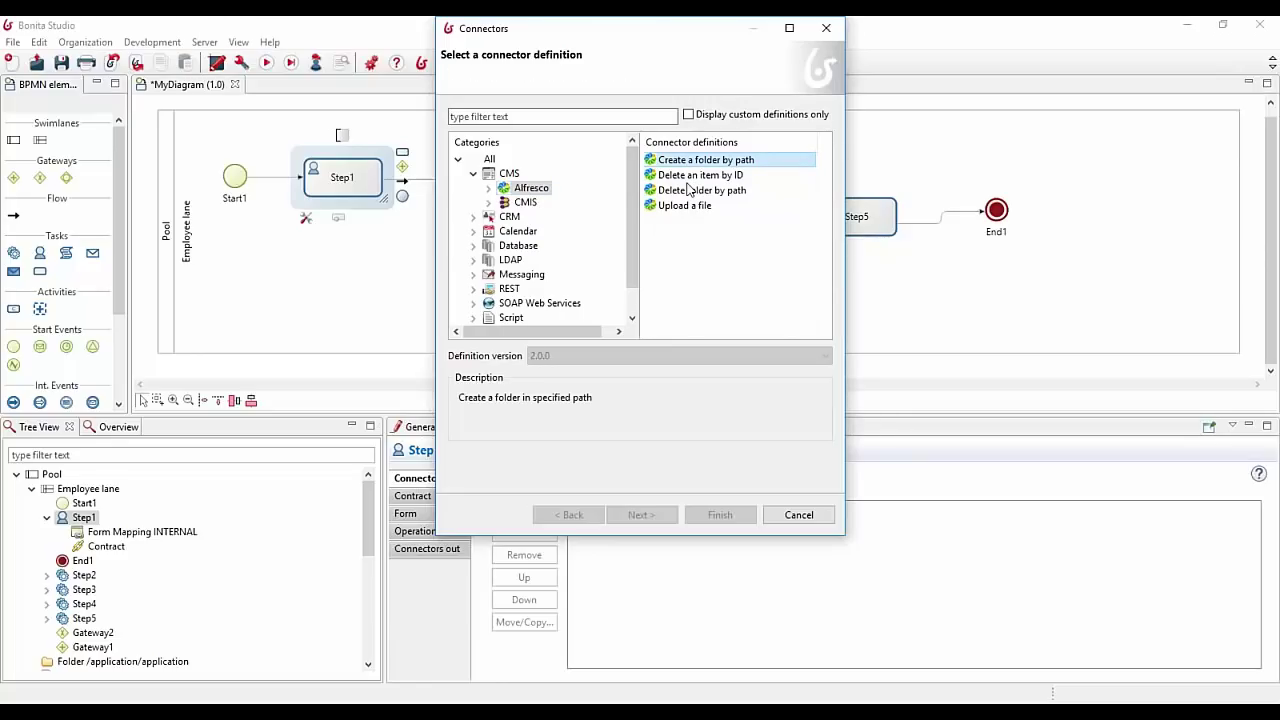
key("Down")
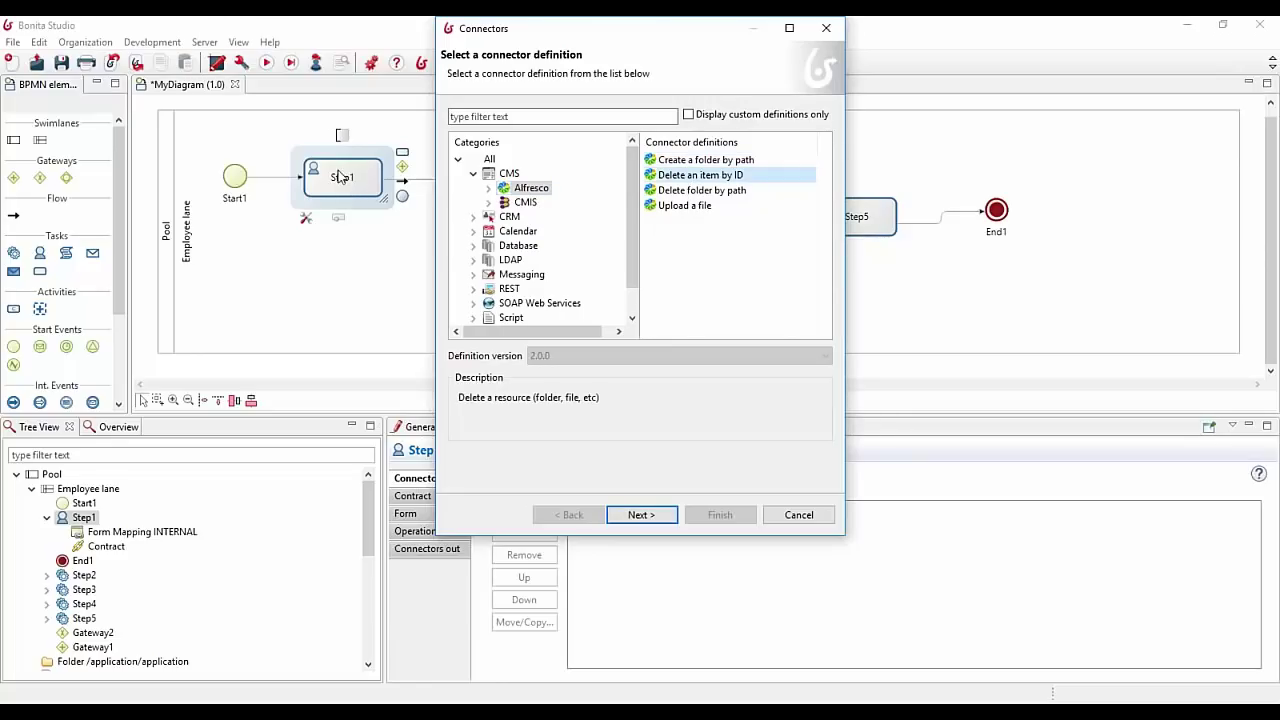
left_click(779, 515)
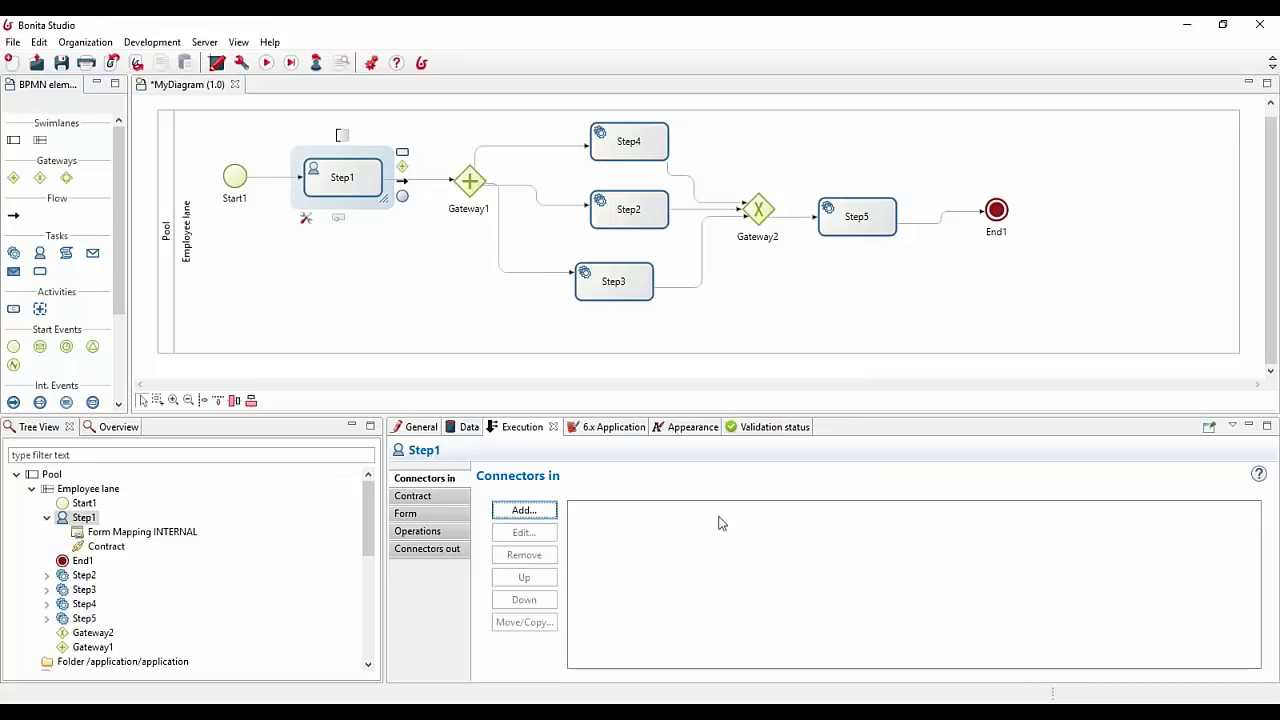
Step: Review Step1's General and Data properties, select the pool, then advance to the CONTRACTS slide
left_click(417, 428)
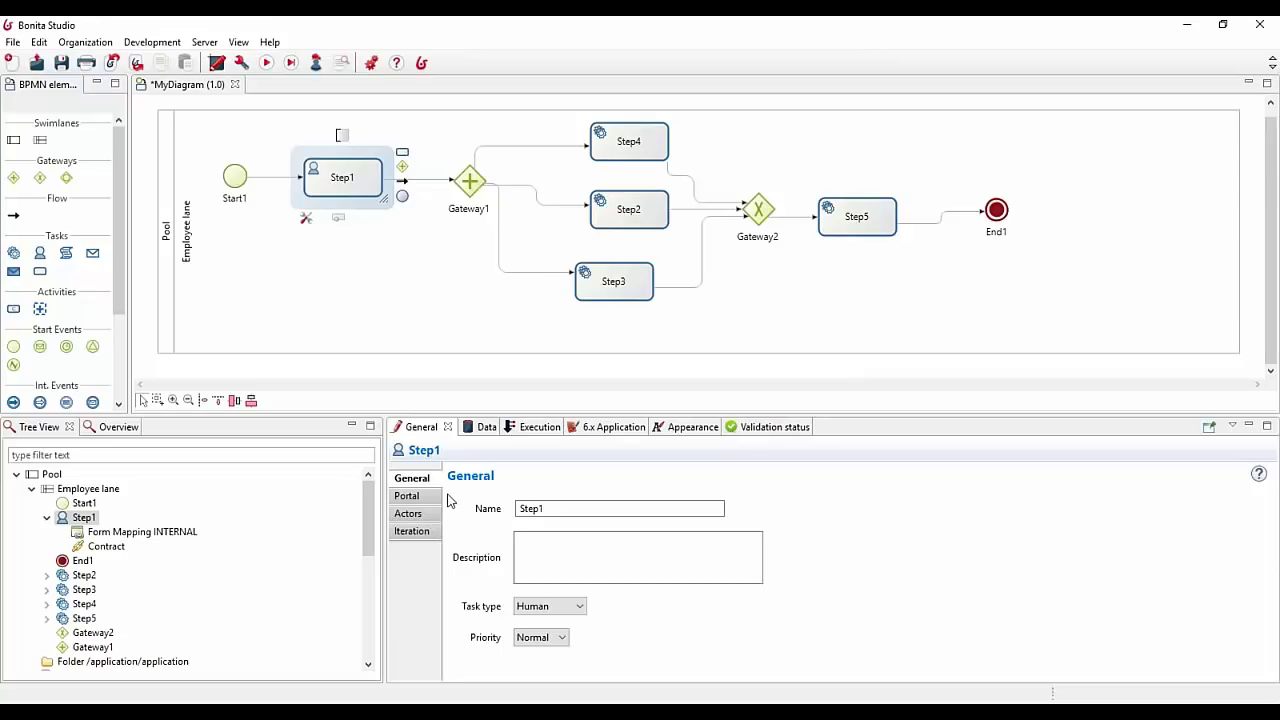
left_click(485, 430)
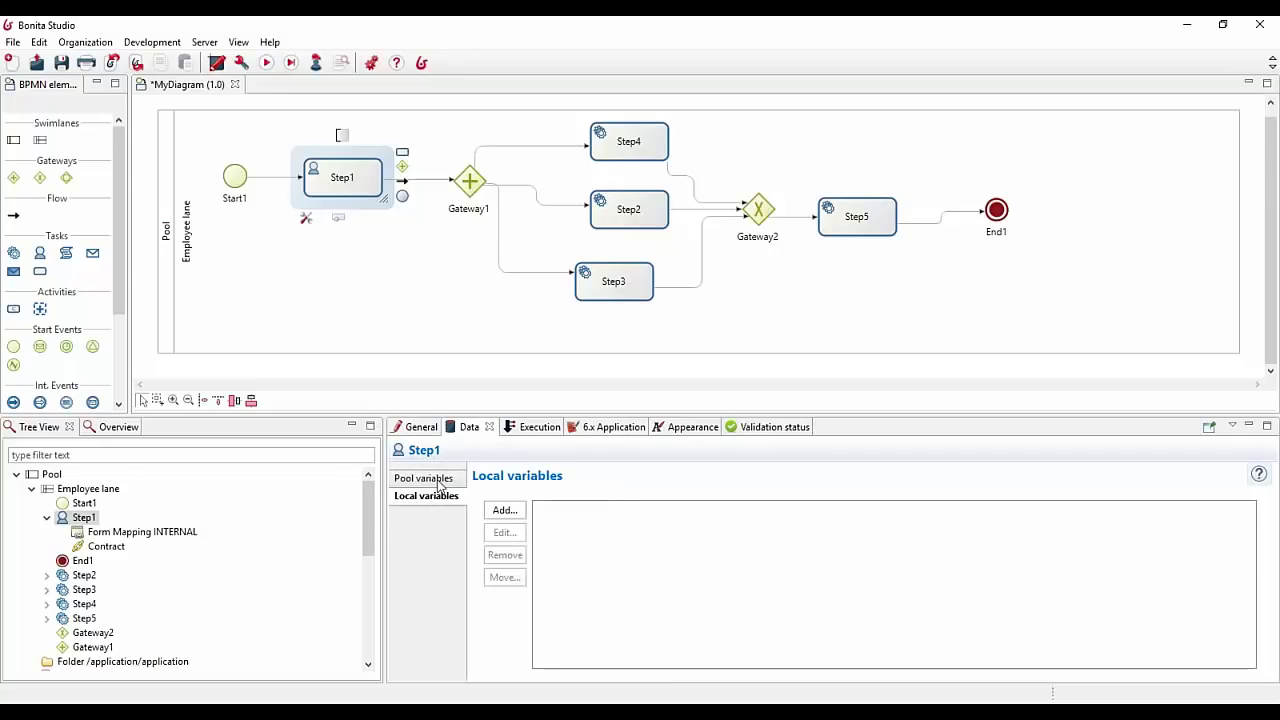
left_click(167, 250)
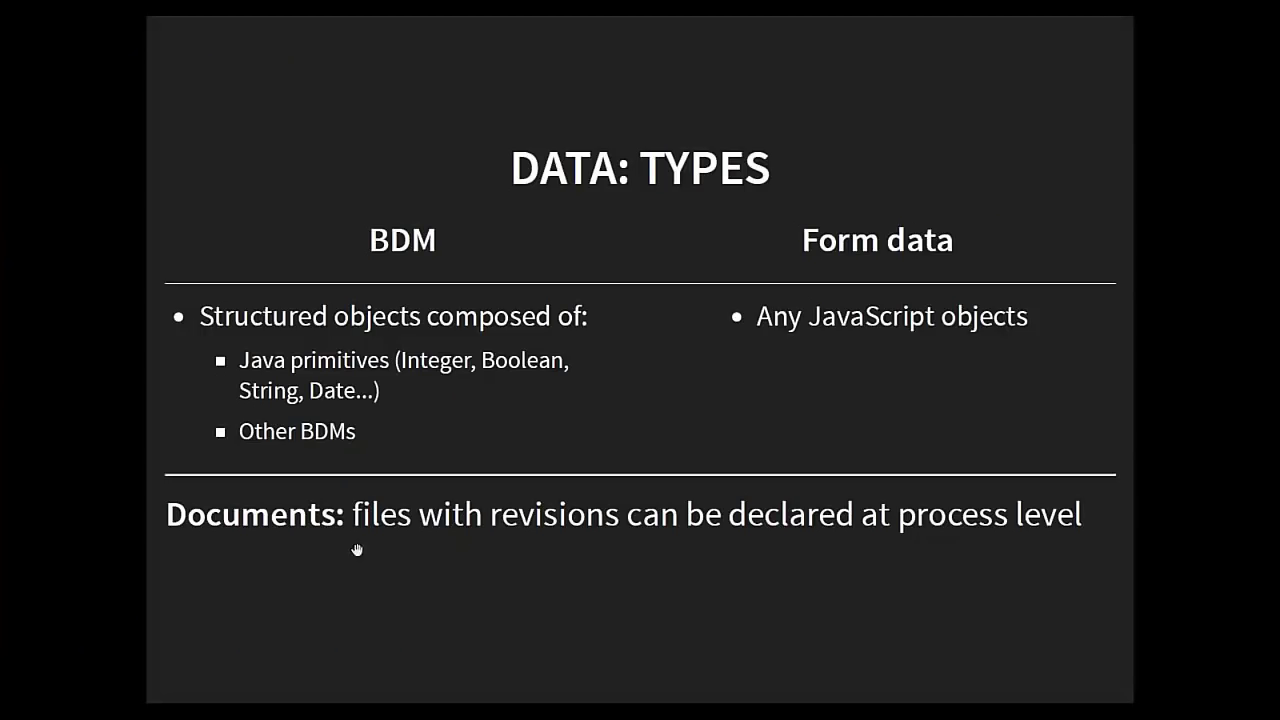
key("Right")
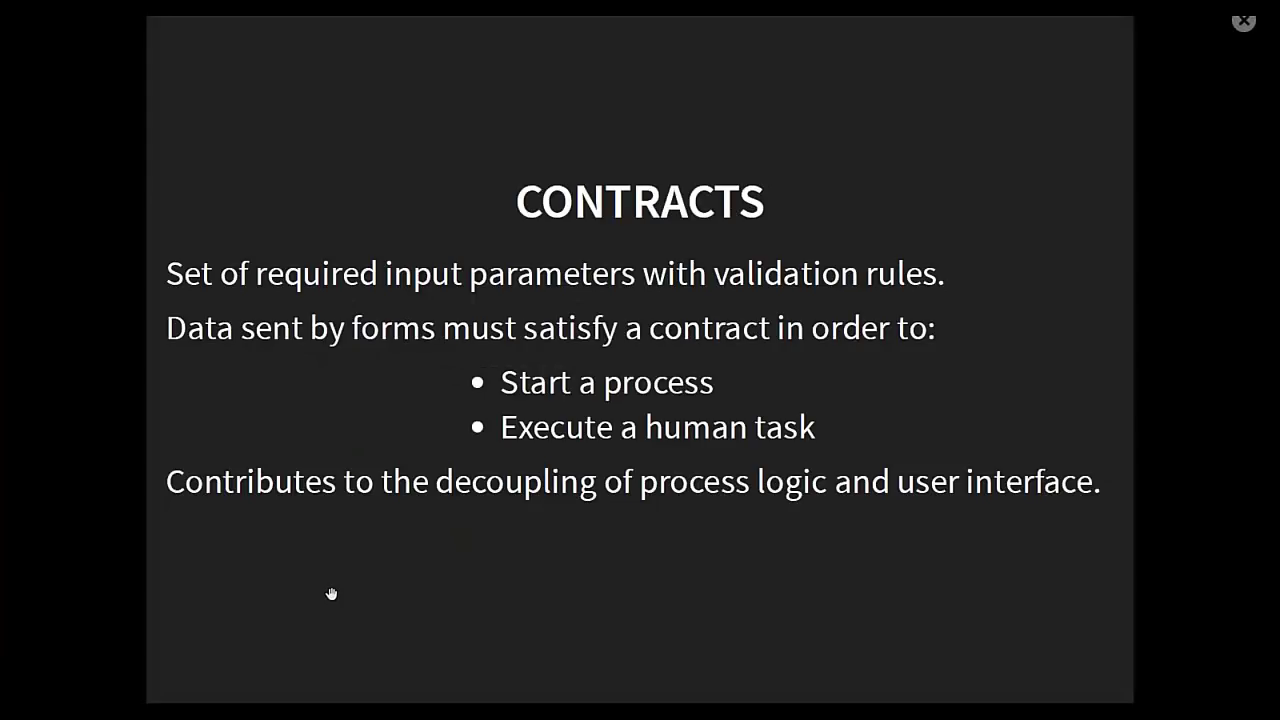
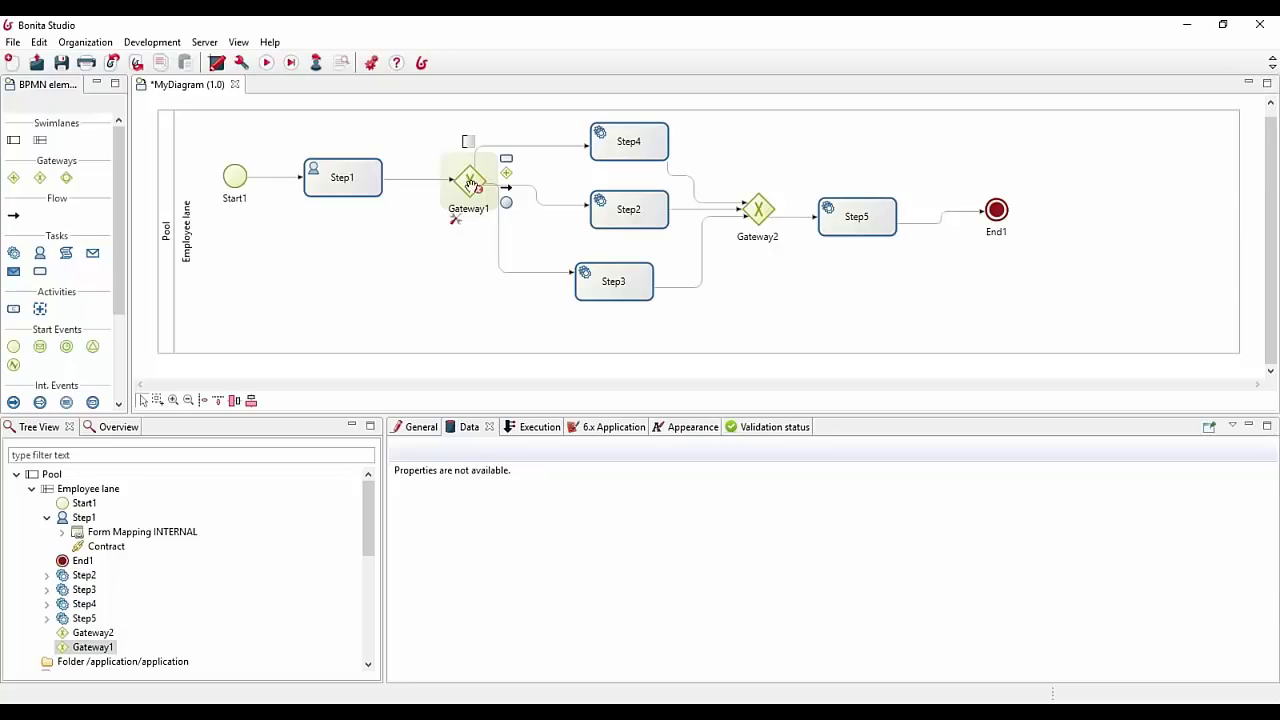
Step: Select the Gateway1-to-Step3 flow and drag its start point to Gateway1's bottom corner
left_click(532, 146)
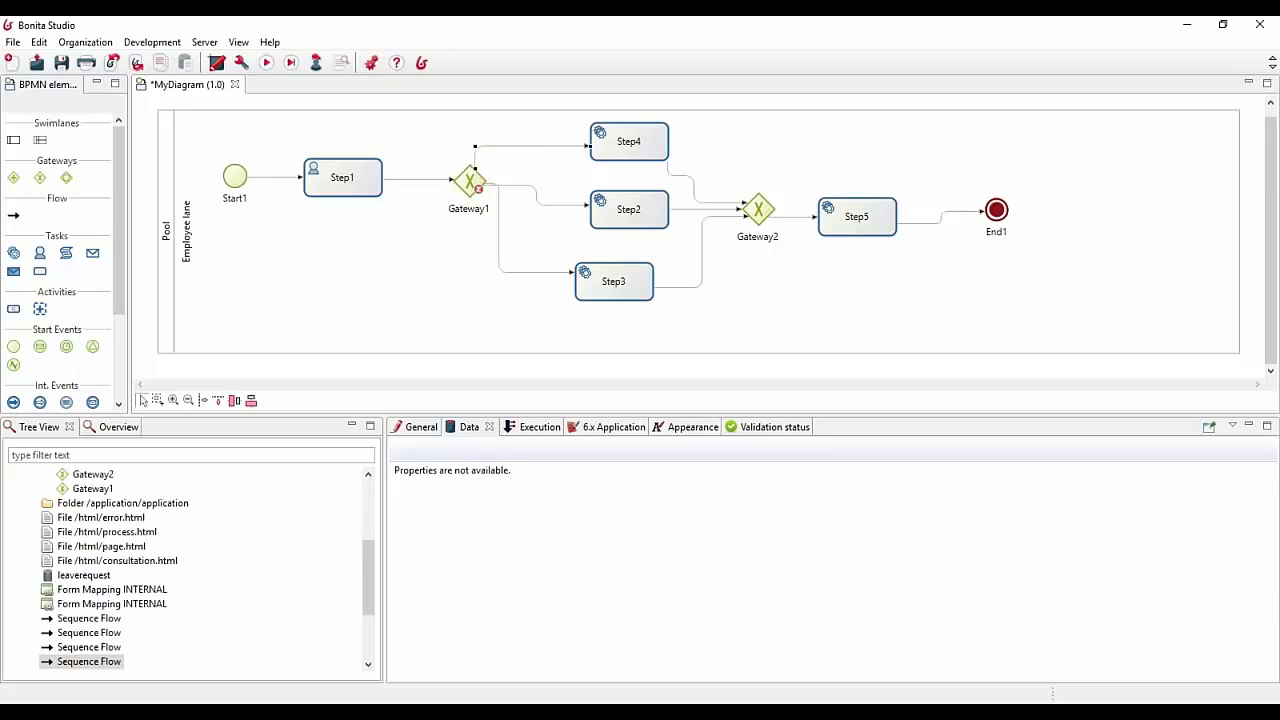
left_click(499, 206)
left_click_drag(497, 187, 499, 208)
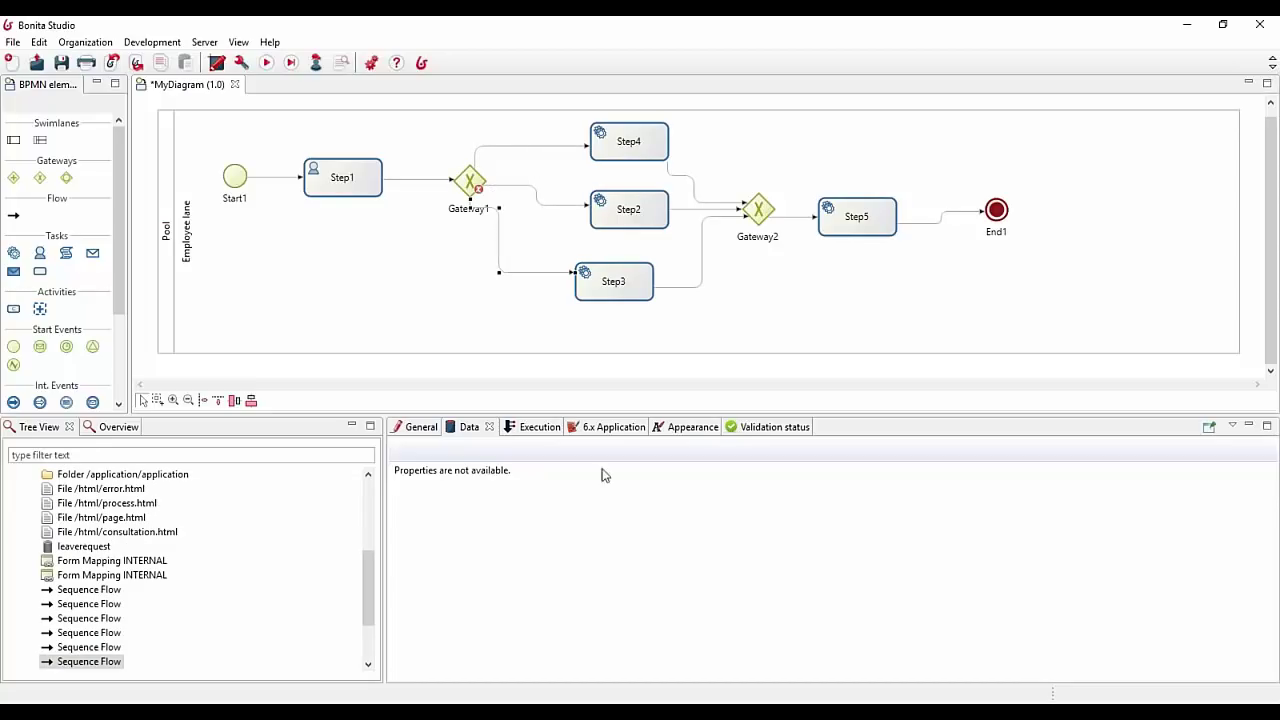
Step: Tick Default flow for the Gateway1-to-Step3 flow and tidy its route below the gateway
left_click(416, 430)
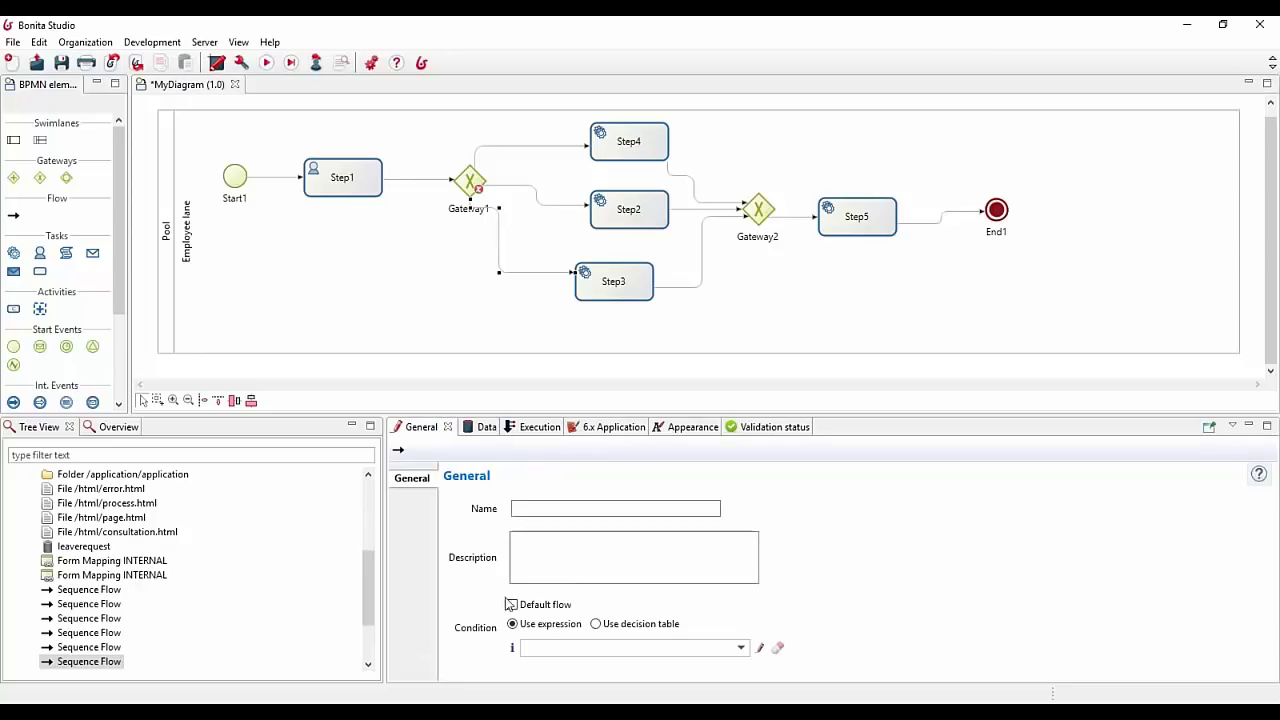
left_click(522, 606)
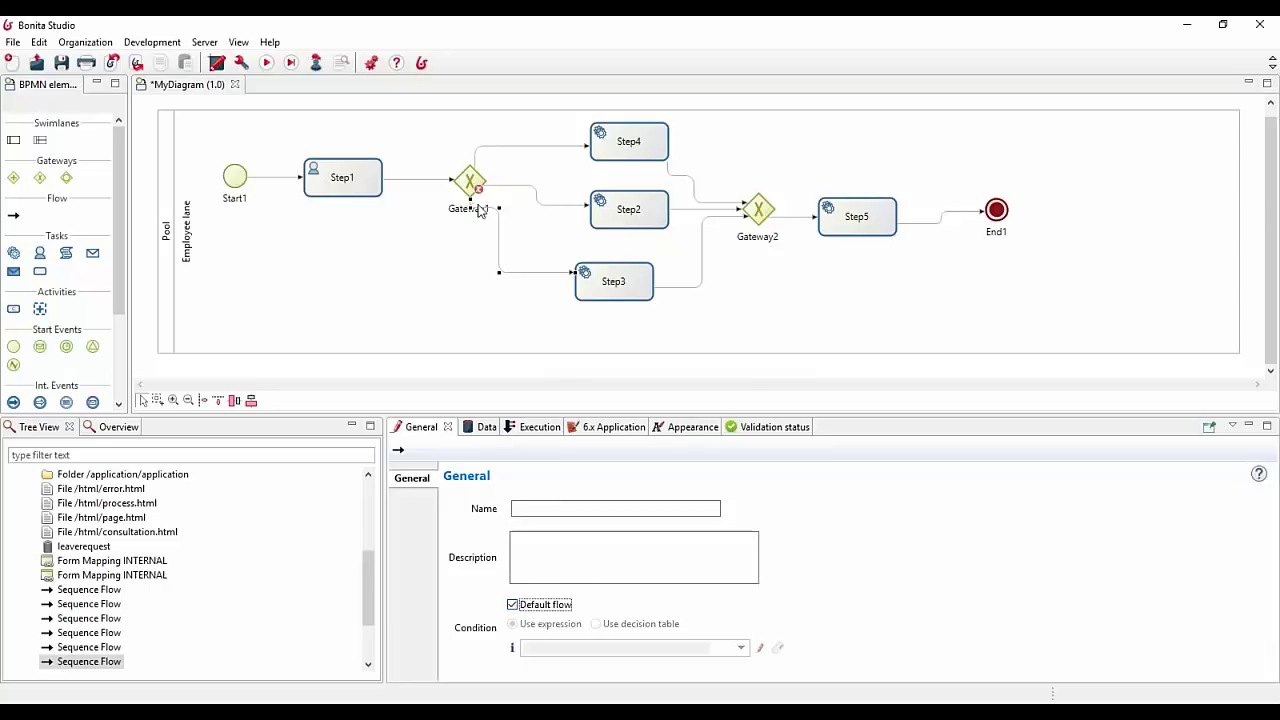
left_click_drag(482, 210, 472, 237)
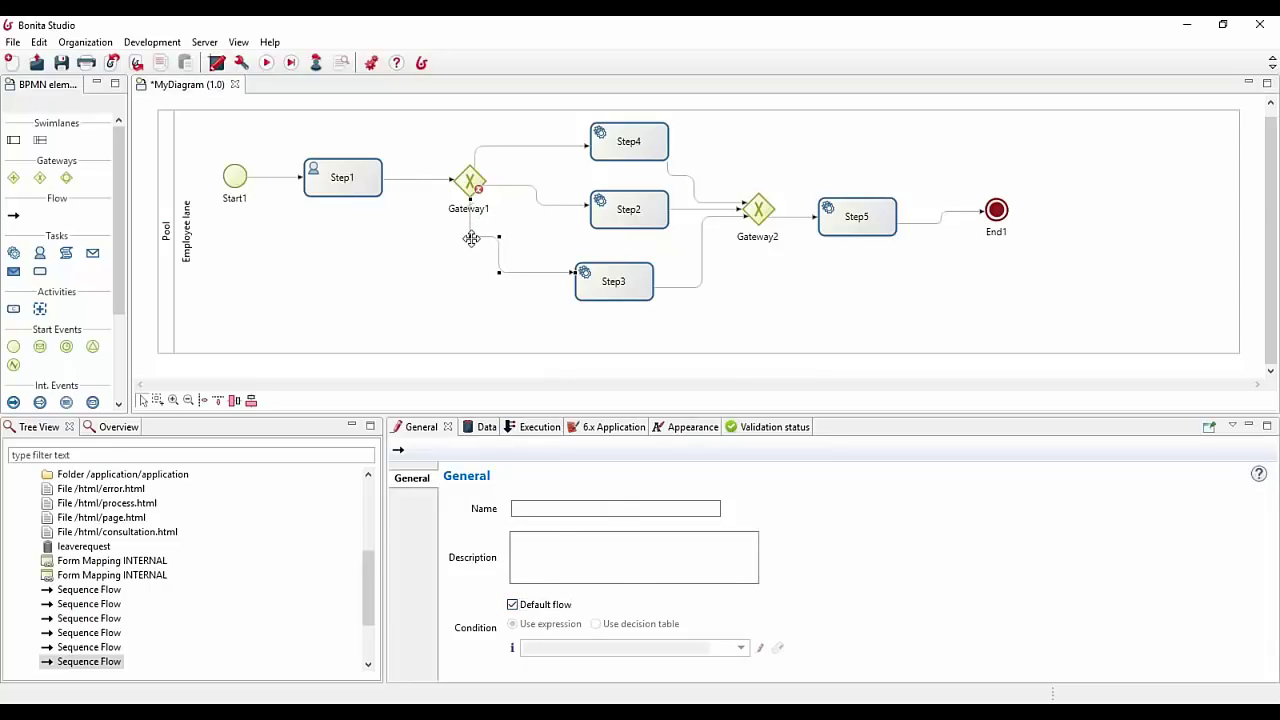
left_click(455, 213)
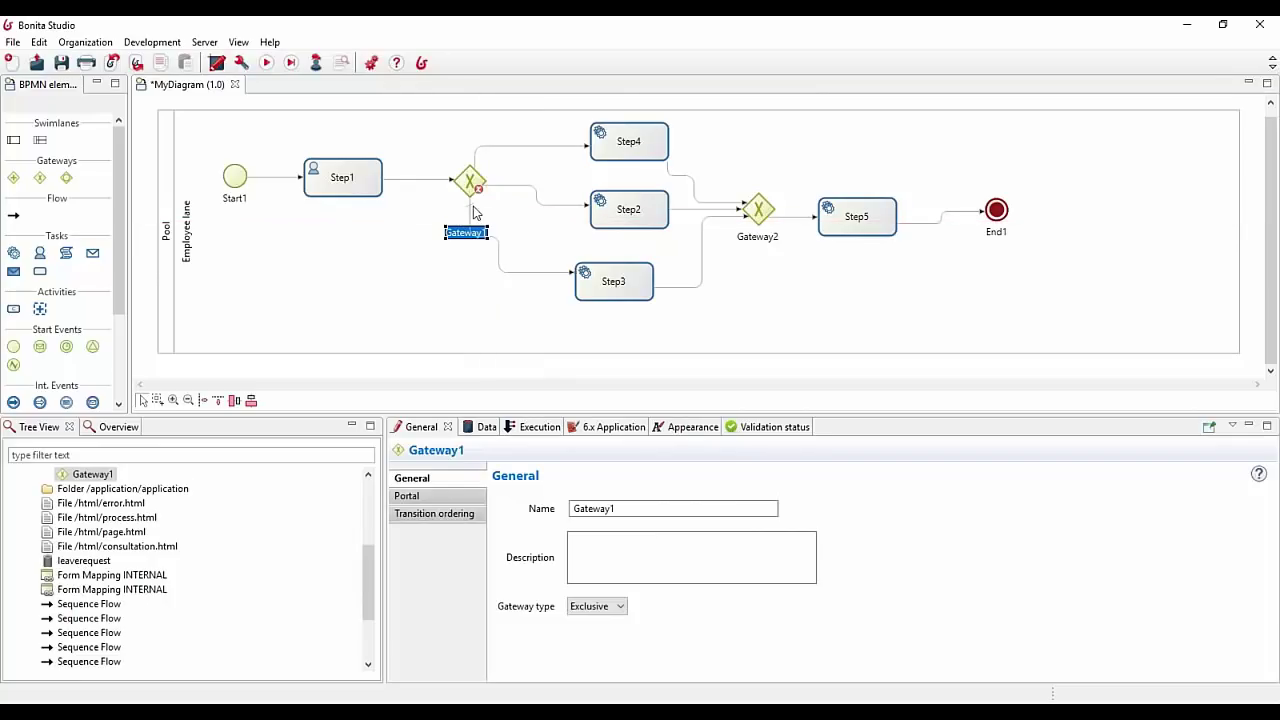
left_click(473, 213)
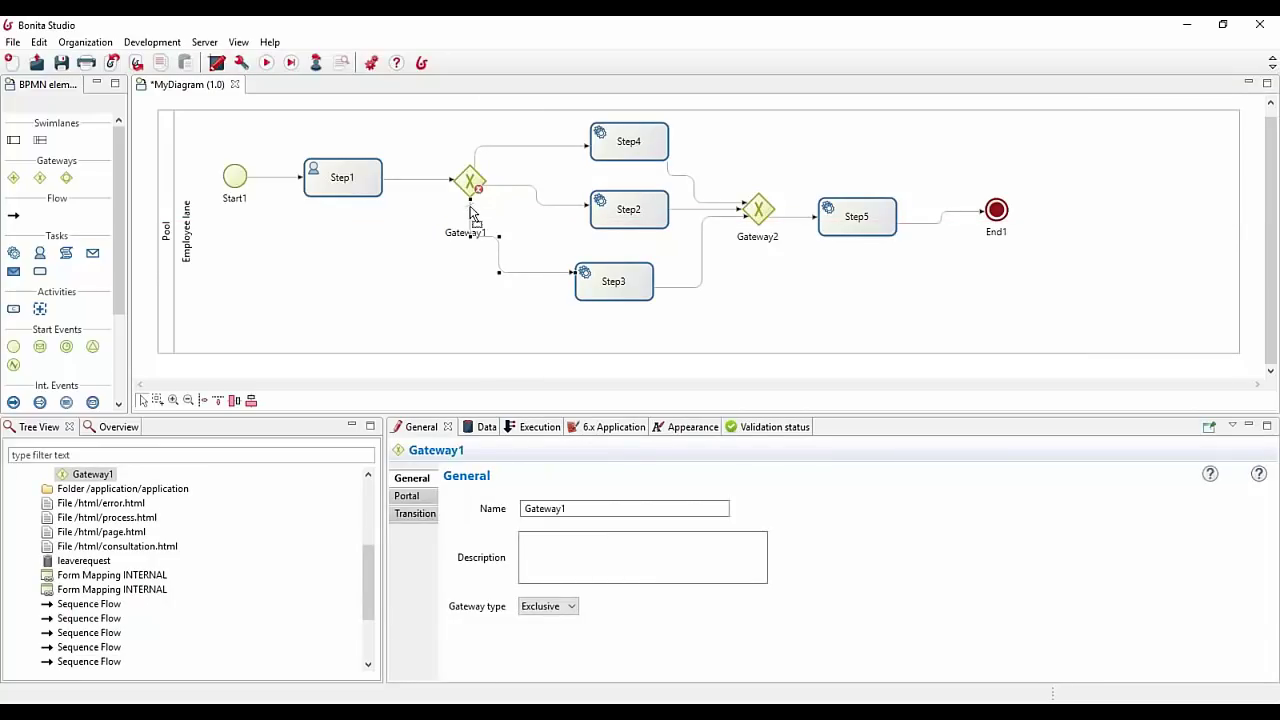
left_click(508, 186)
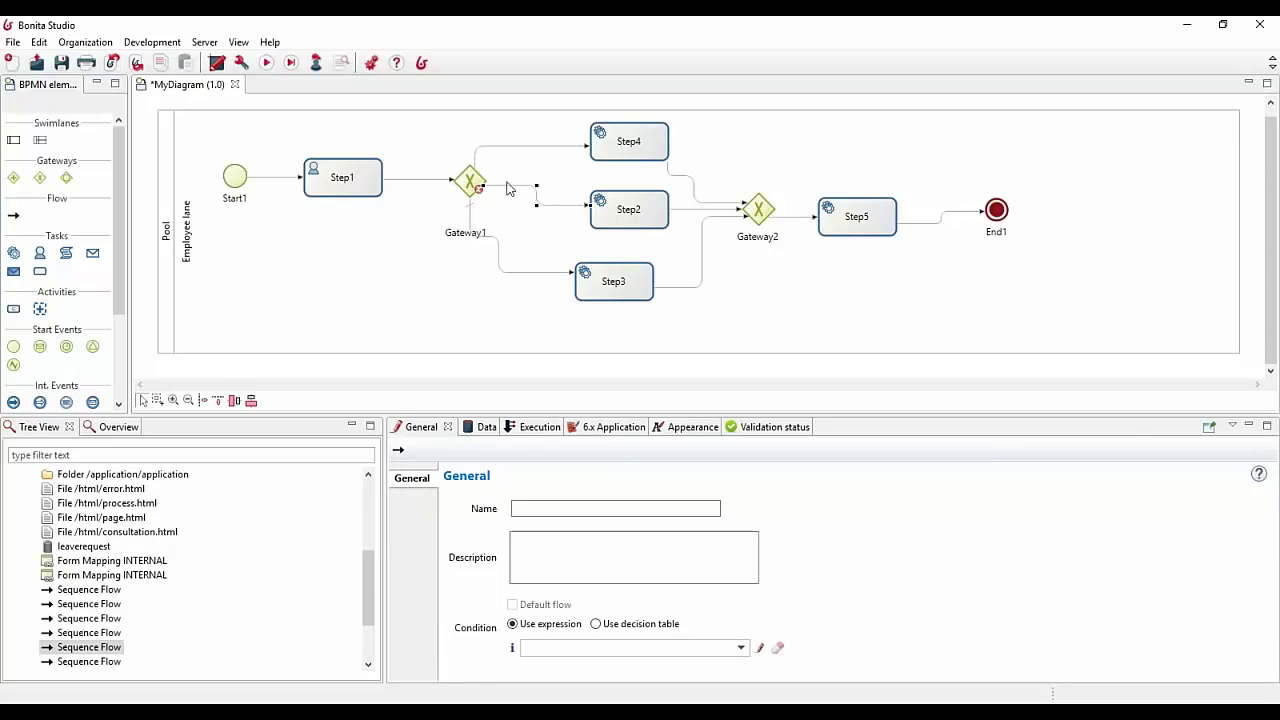
Step: Enter the condition expression true on the Gateway1-to-Step2 flow
left_click(513, 147)
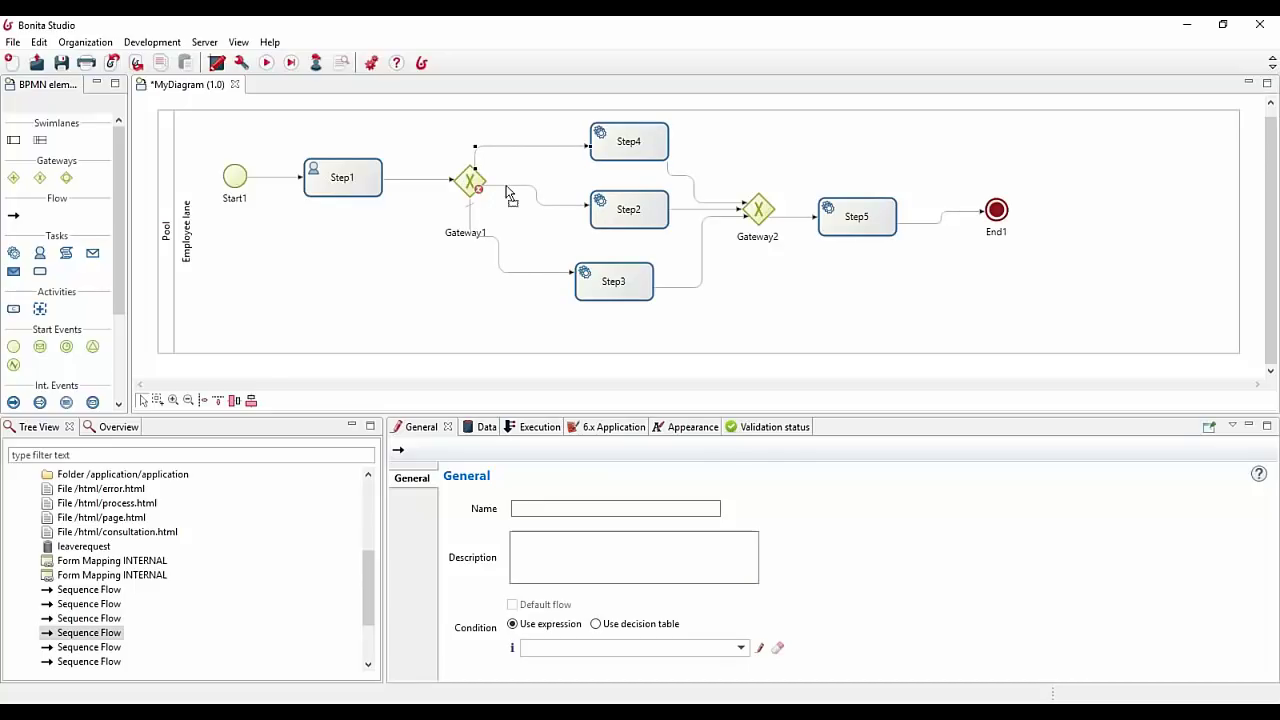
left_click(511, 189)
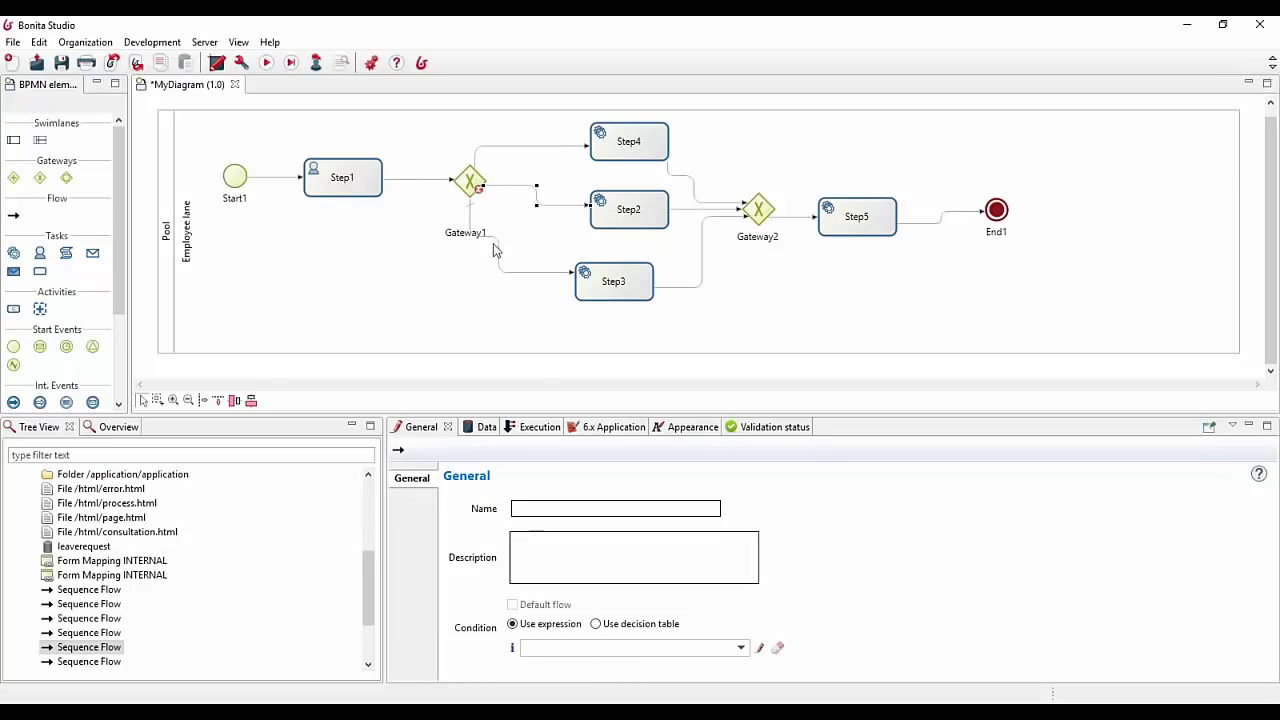
mouse_move(480, 197)
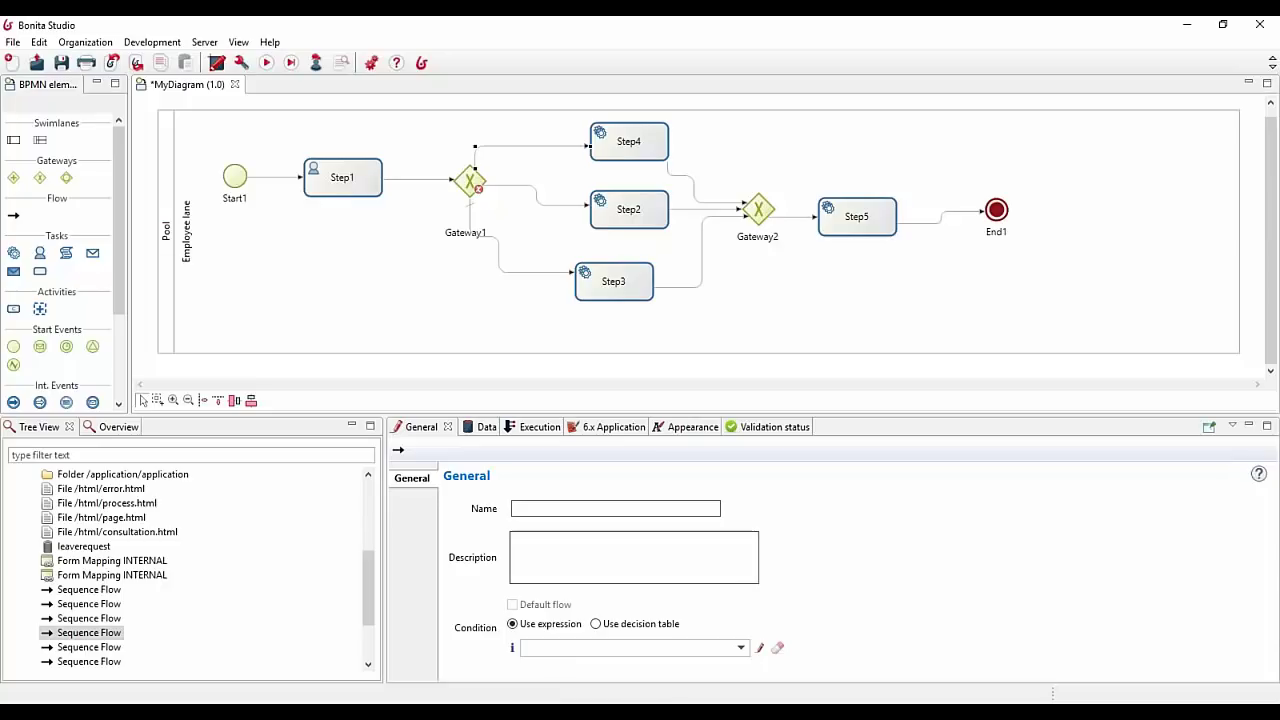
type("true")
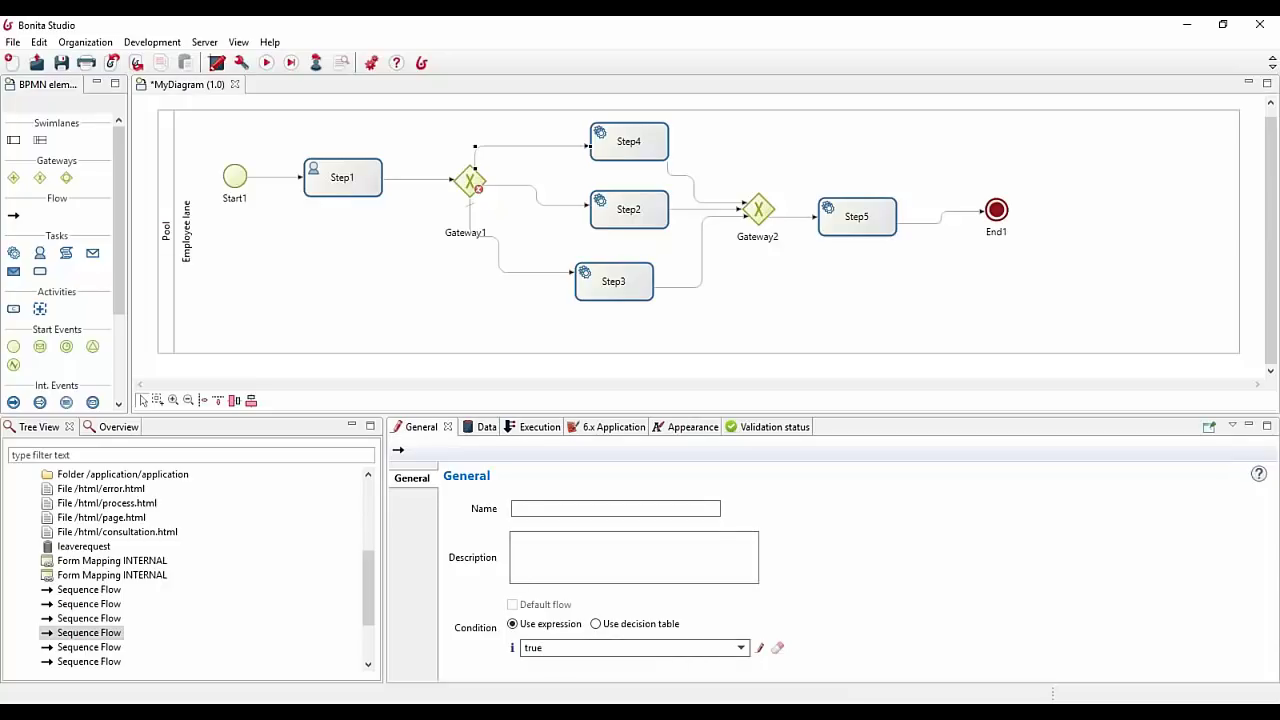
Step: Enter true as the Gateway1-to-Step4 flow's condition, then check Gateway1's remaining error
left_click(537, 195)
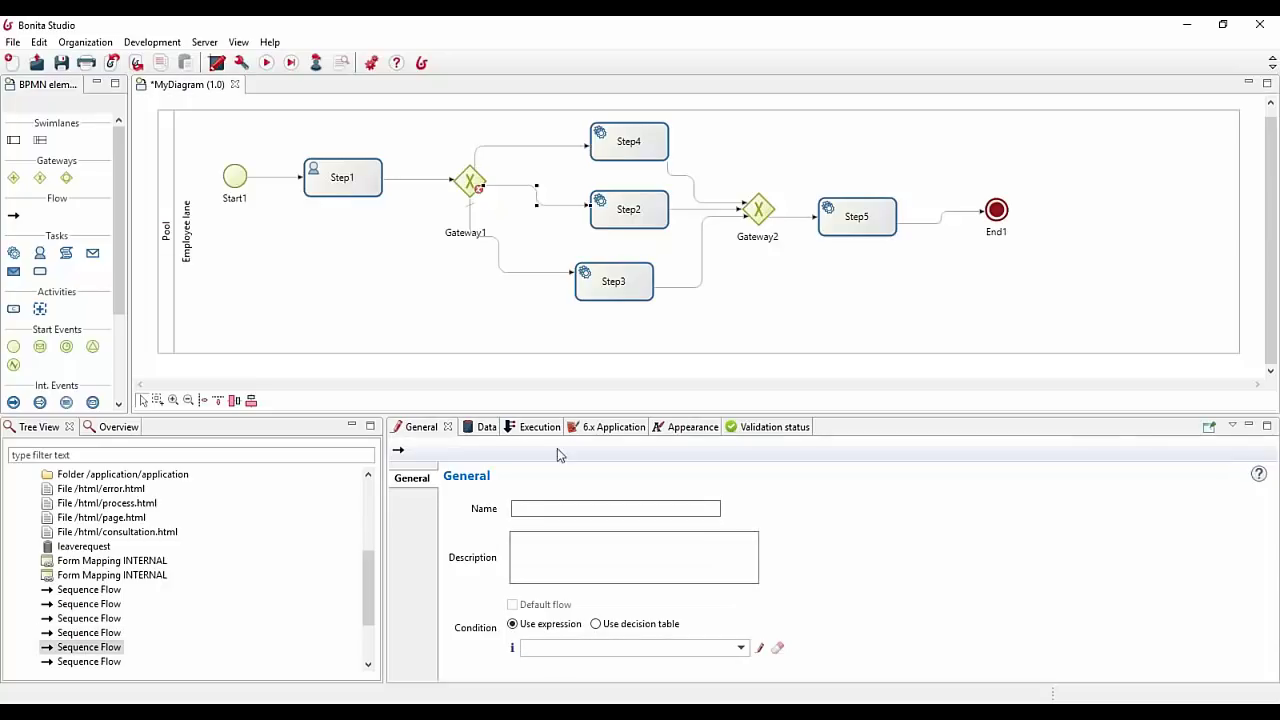
left_click(565, 645)
type("true")
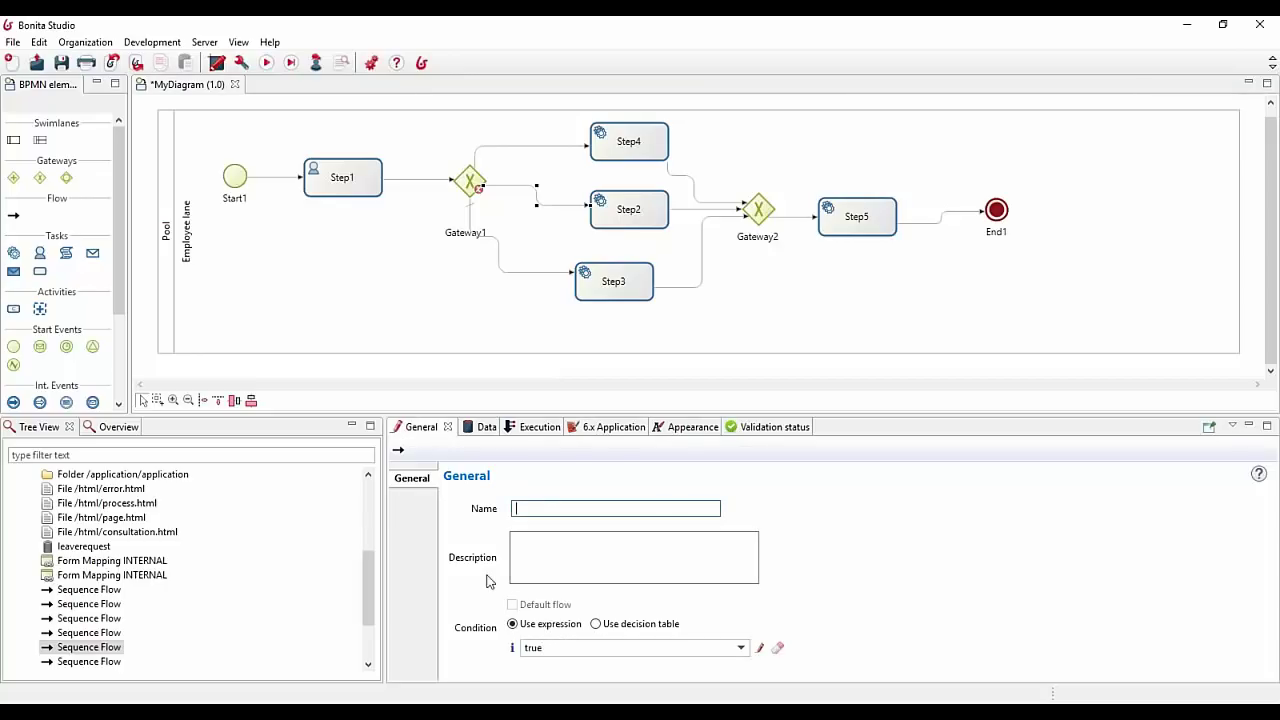
left_click(590, 508)
left_click(479, 193)
mouse_move(479, 194)
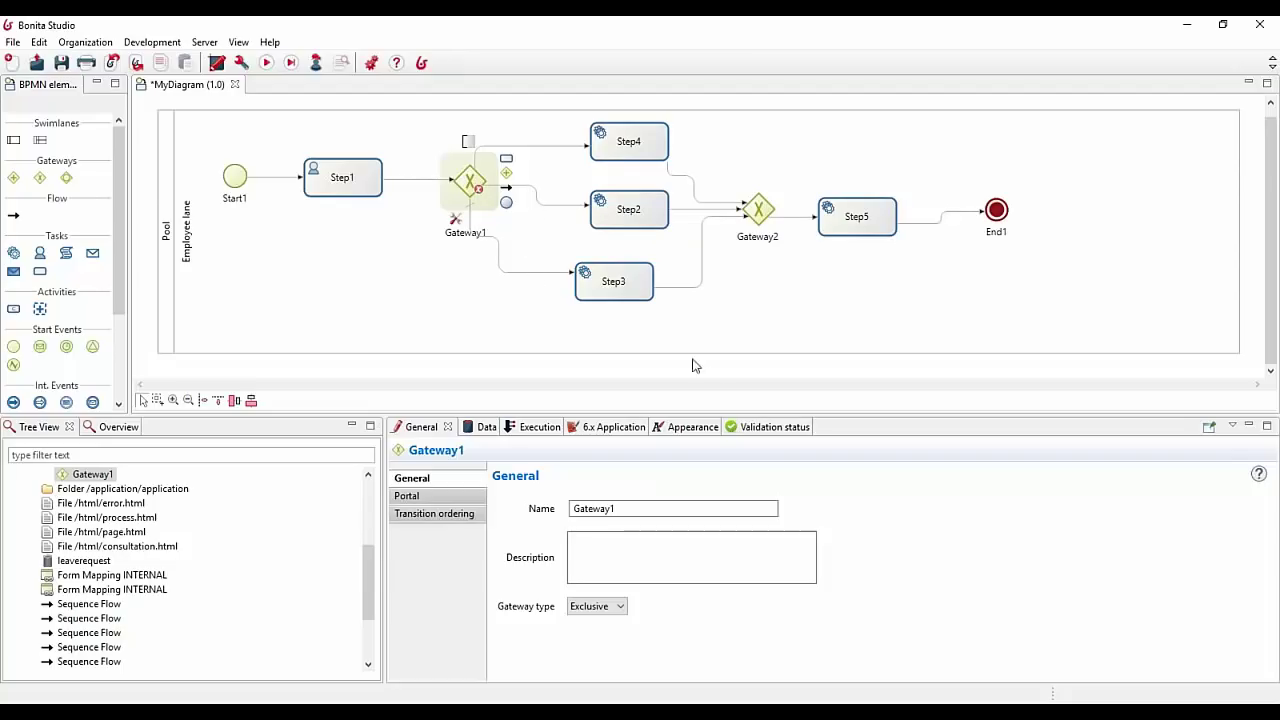
Step: Save the diagram with its current name and version, then refresh the Validation status results
left_click(62, 64)
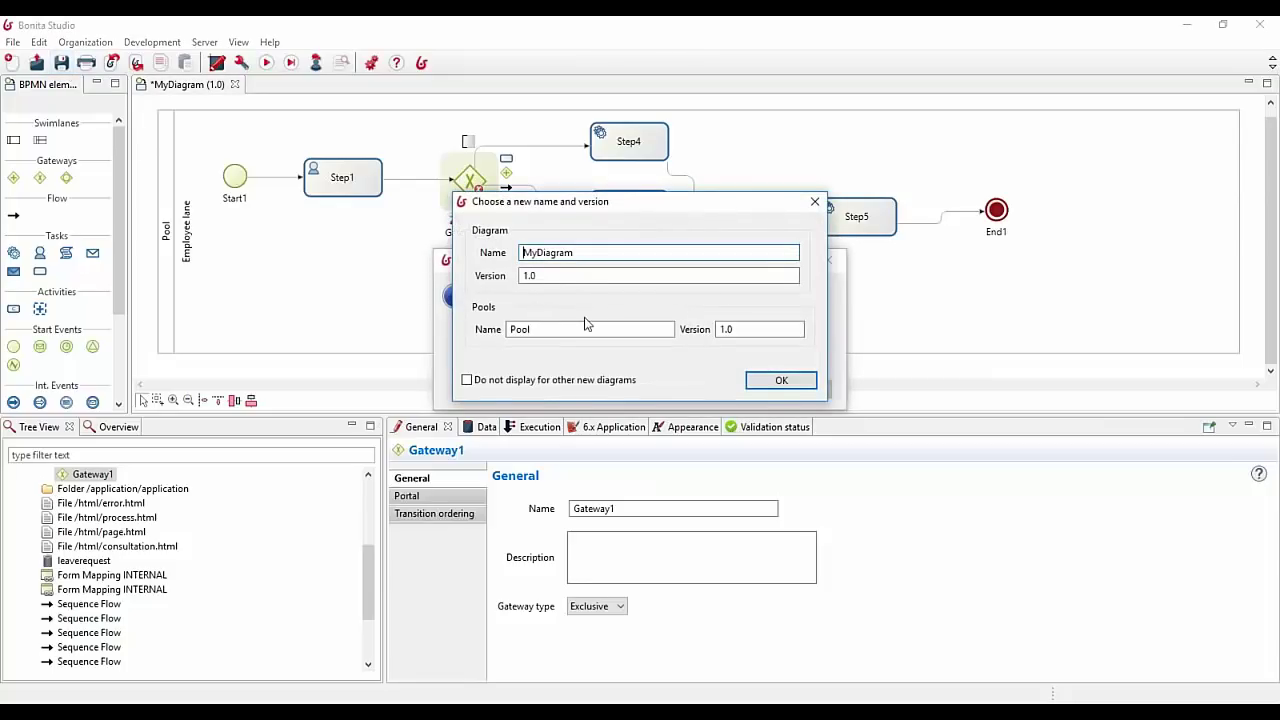
left_click(790, 387)
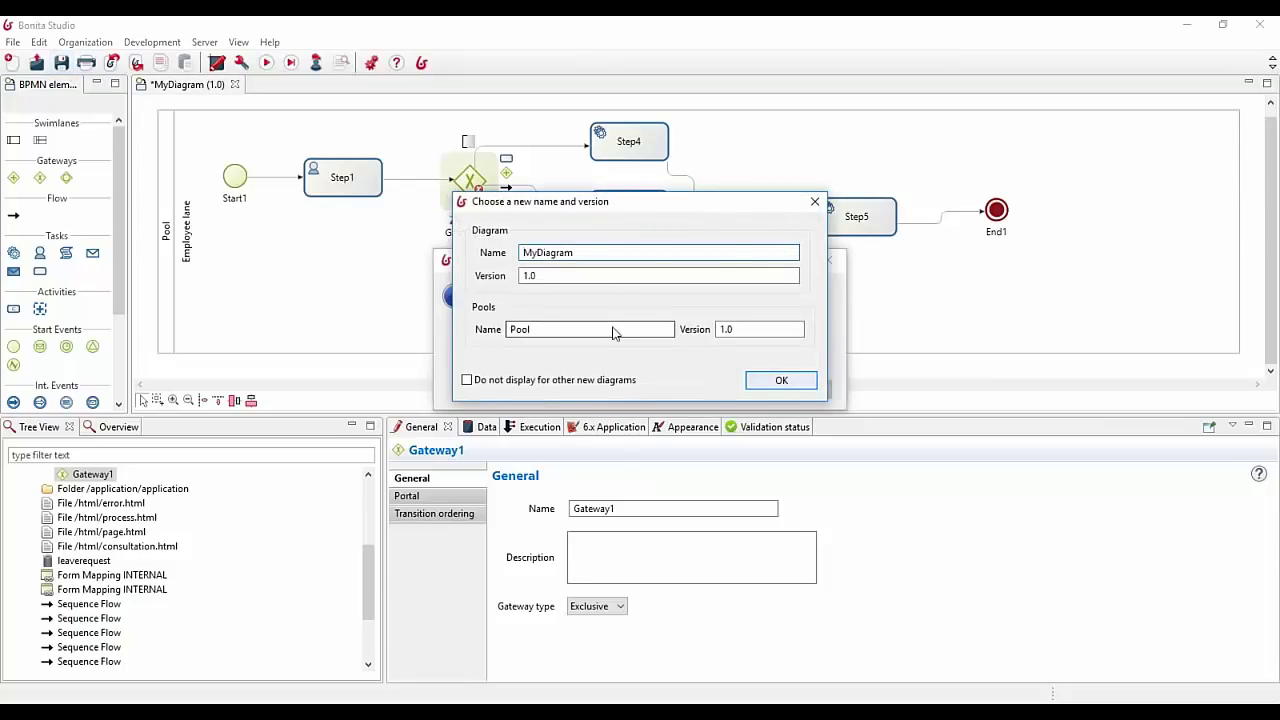
left_click(762, 428)
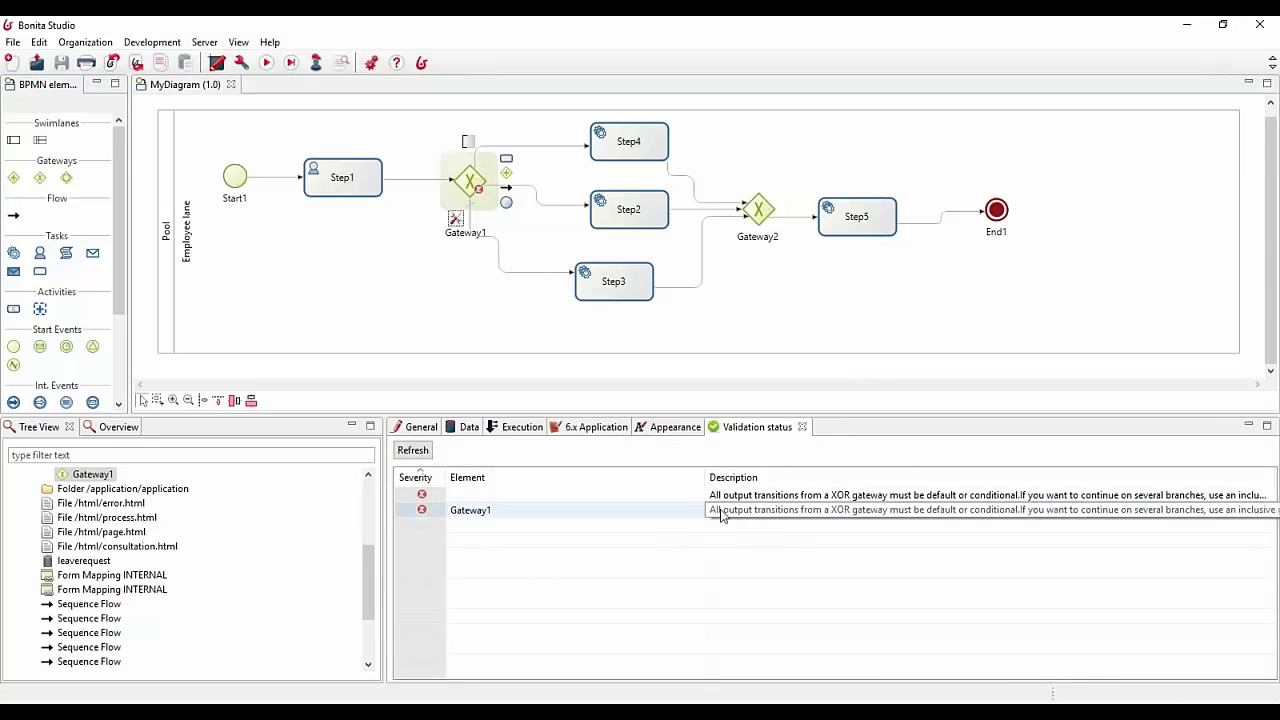
left_click(416, 452)
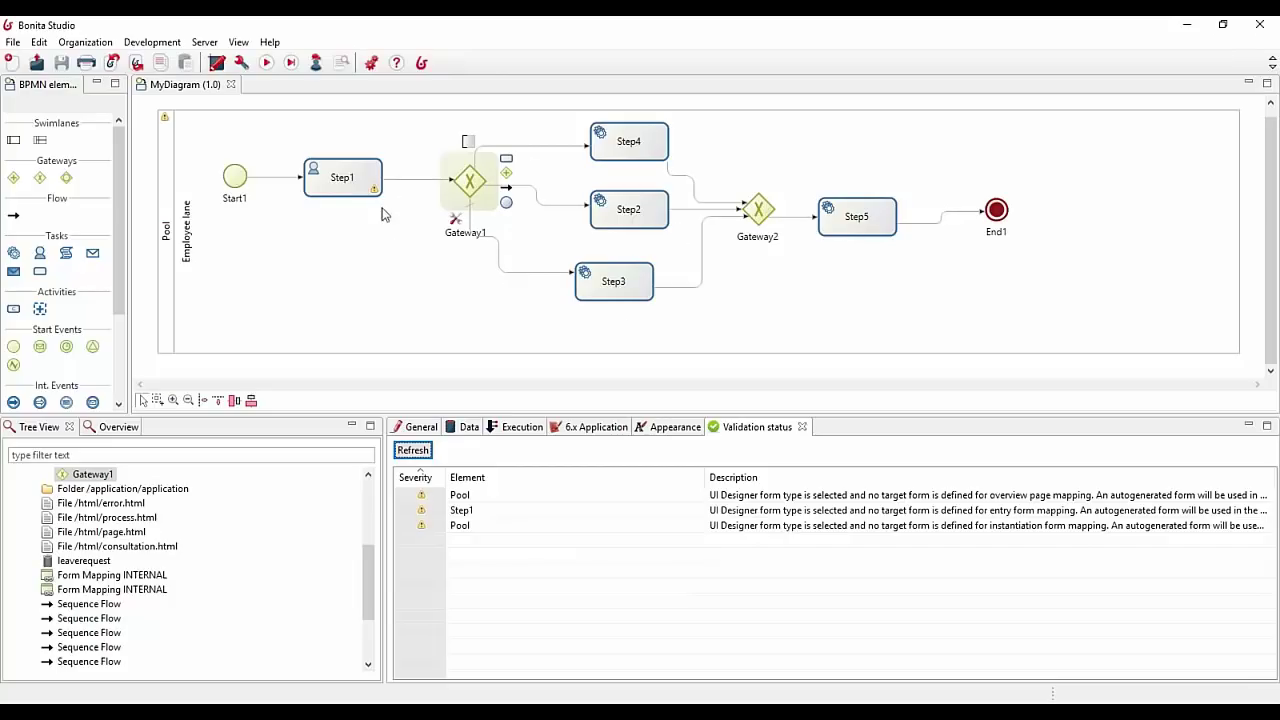
Step: Refresh and rerun File > Validate, then show Step1's Execution settings
left_click(371, 167)
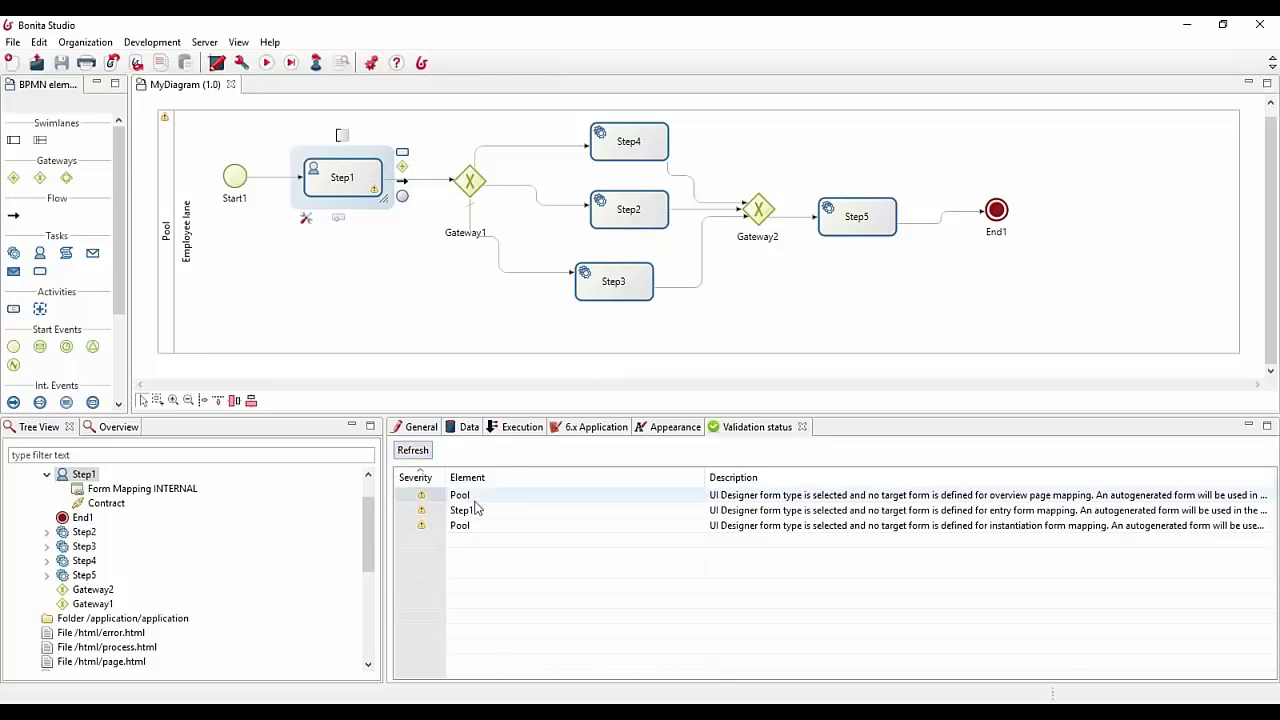
left_click(413, 451)
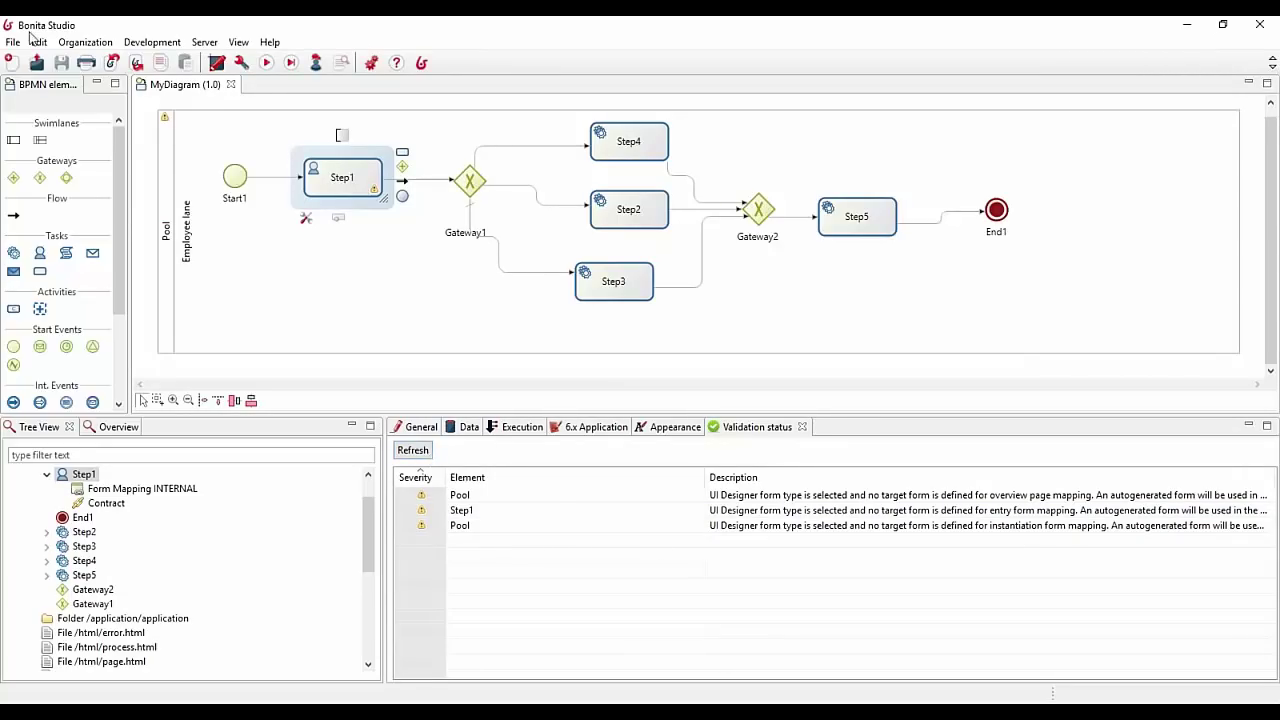
left_click(13, 42)
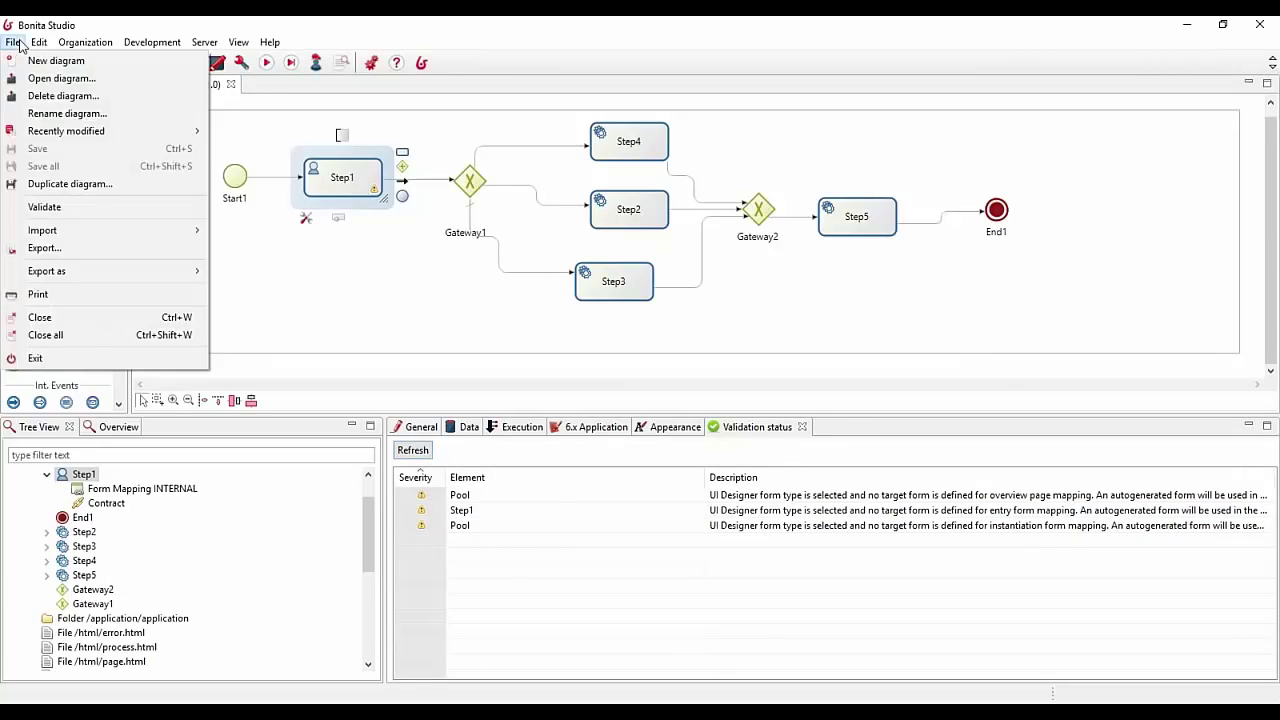
left_click(92, 211)
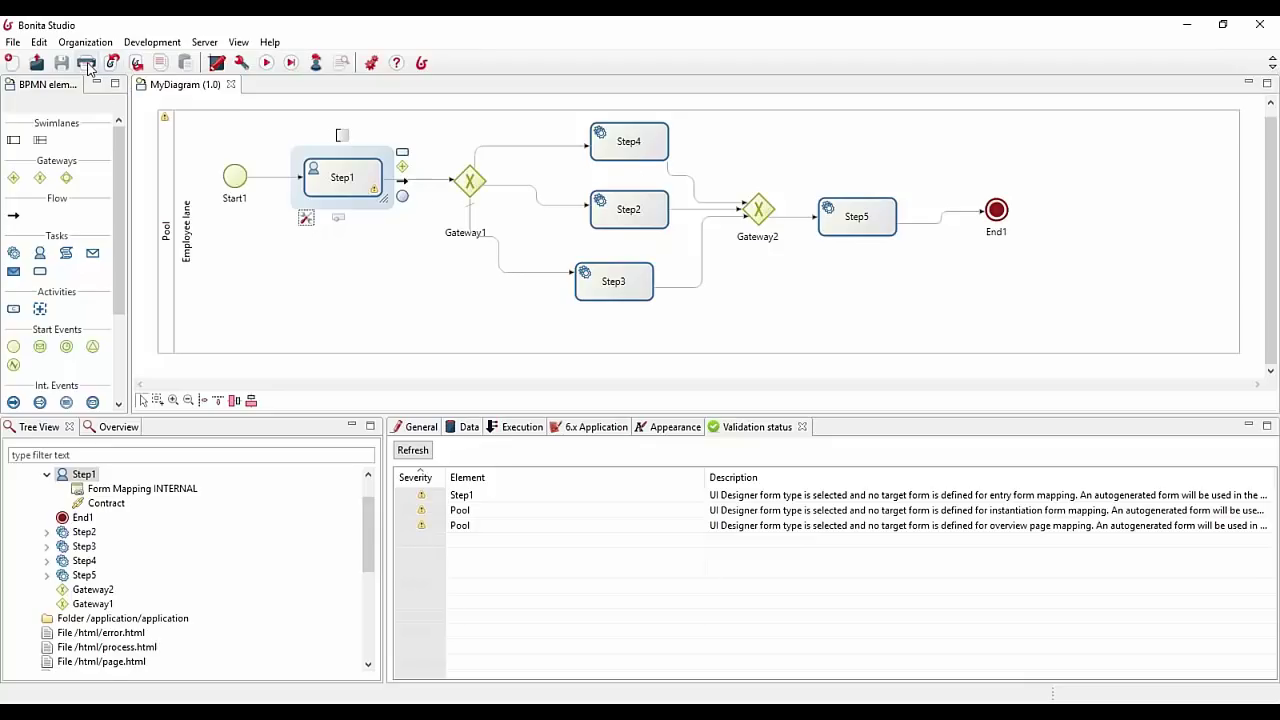
left_click(505, 428)
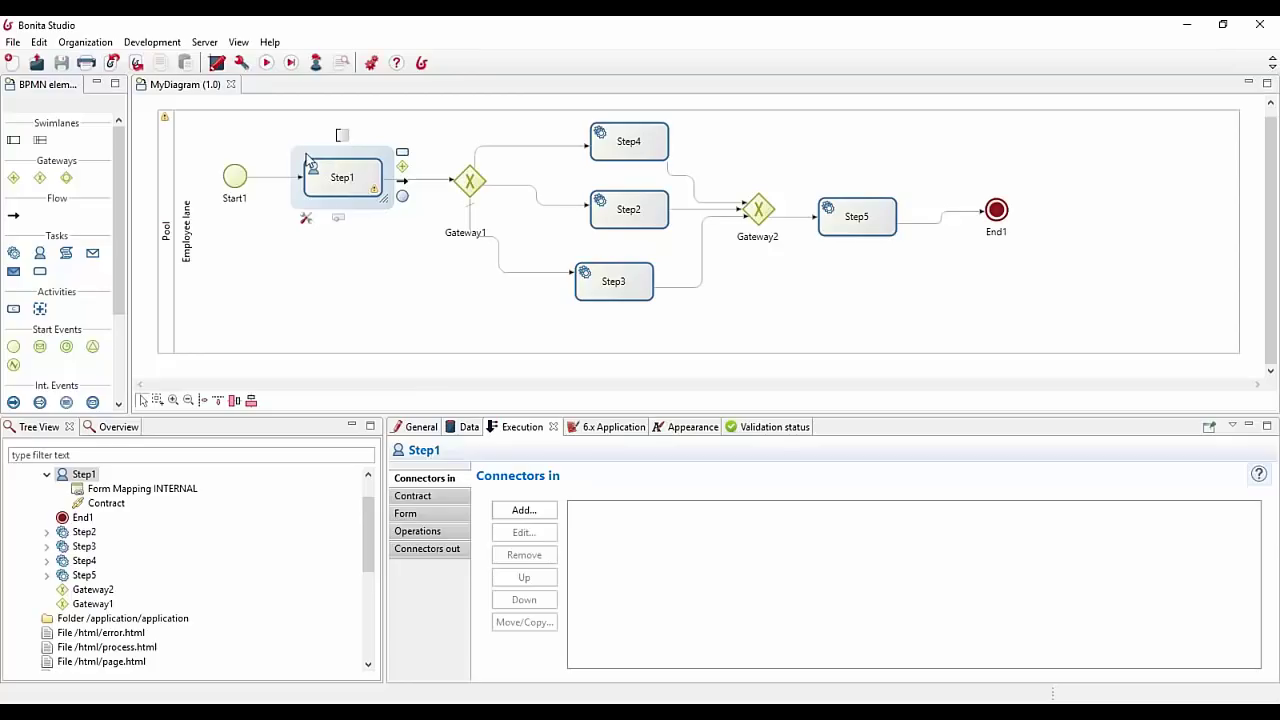
Step: Look over the pool's contract inputs and the properties of Step1 and Step2
left_click(166, 185)
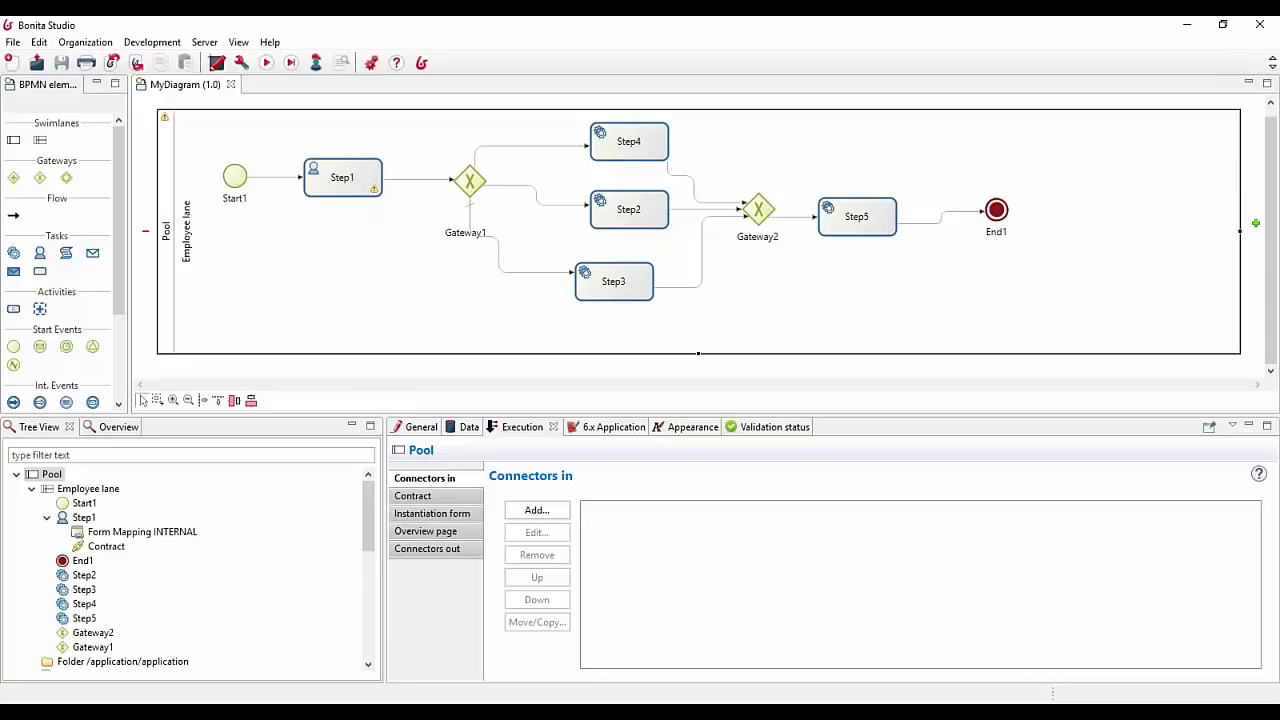
left_click(426, 497)
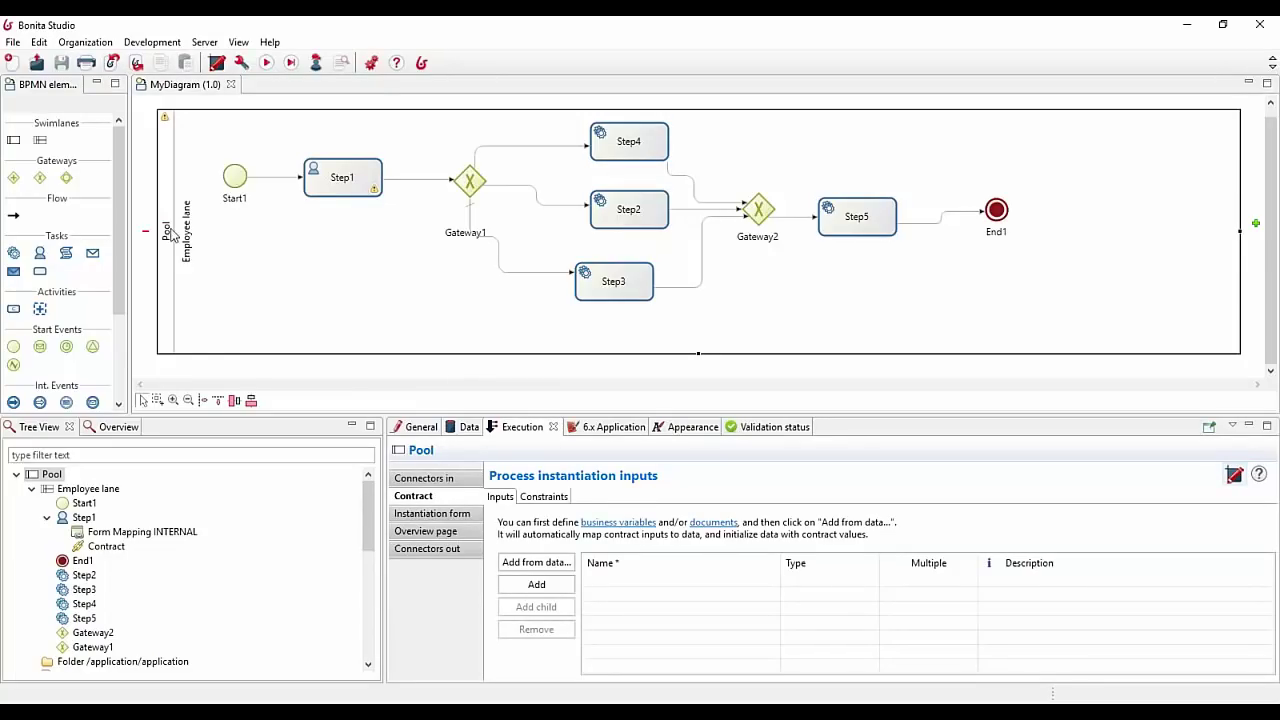
left_click(322, 180)
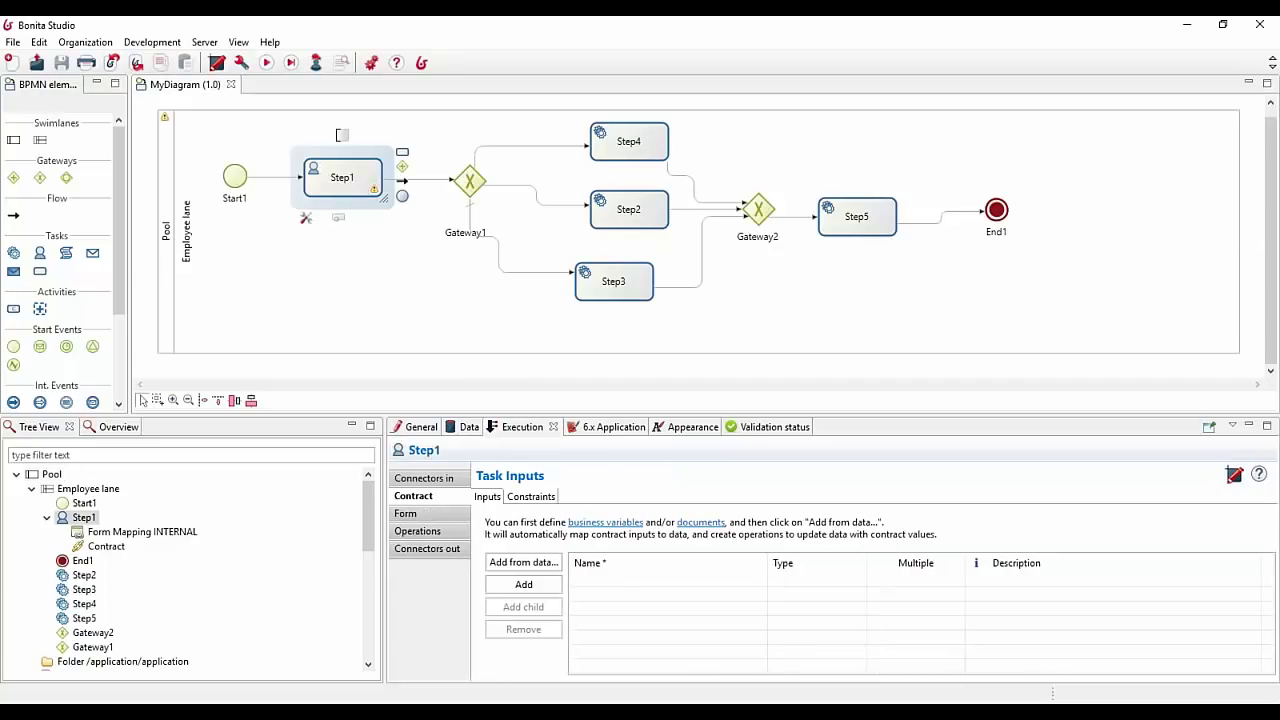
left_click(603, 212)
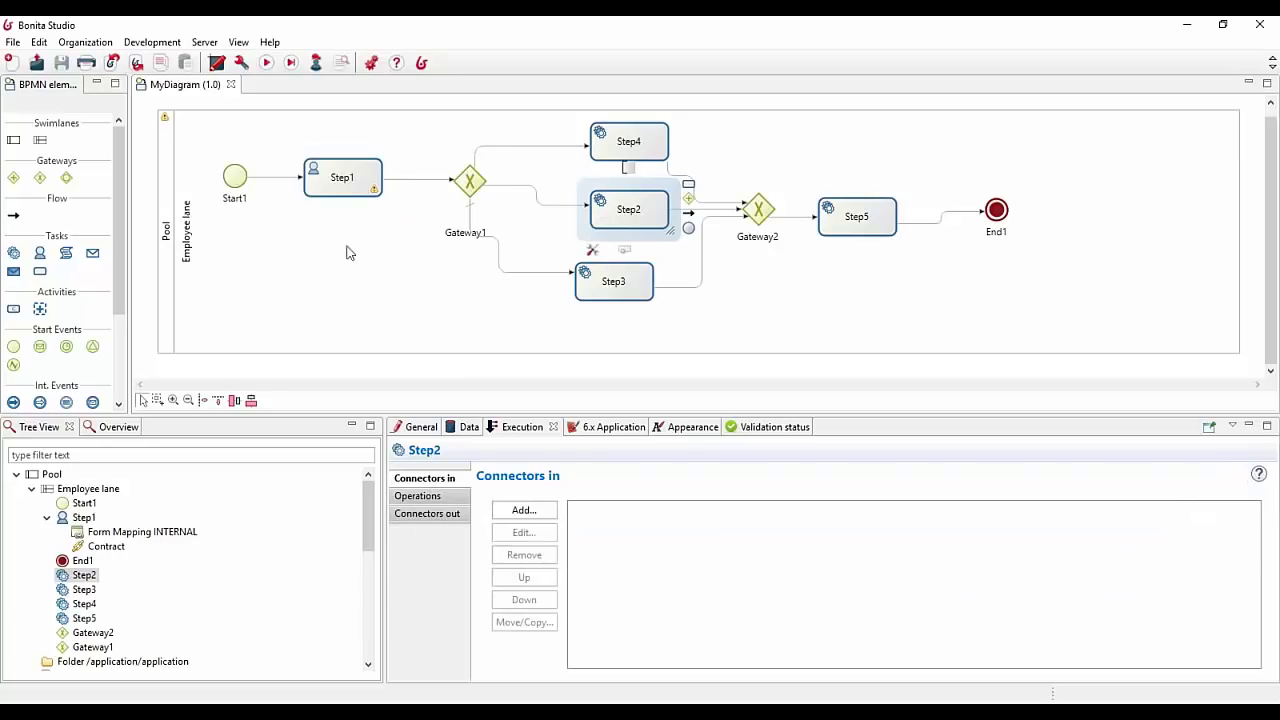
left_click(314, 178)
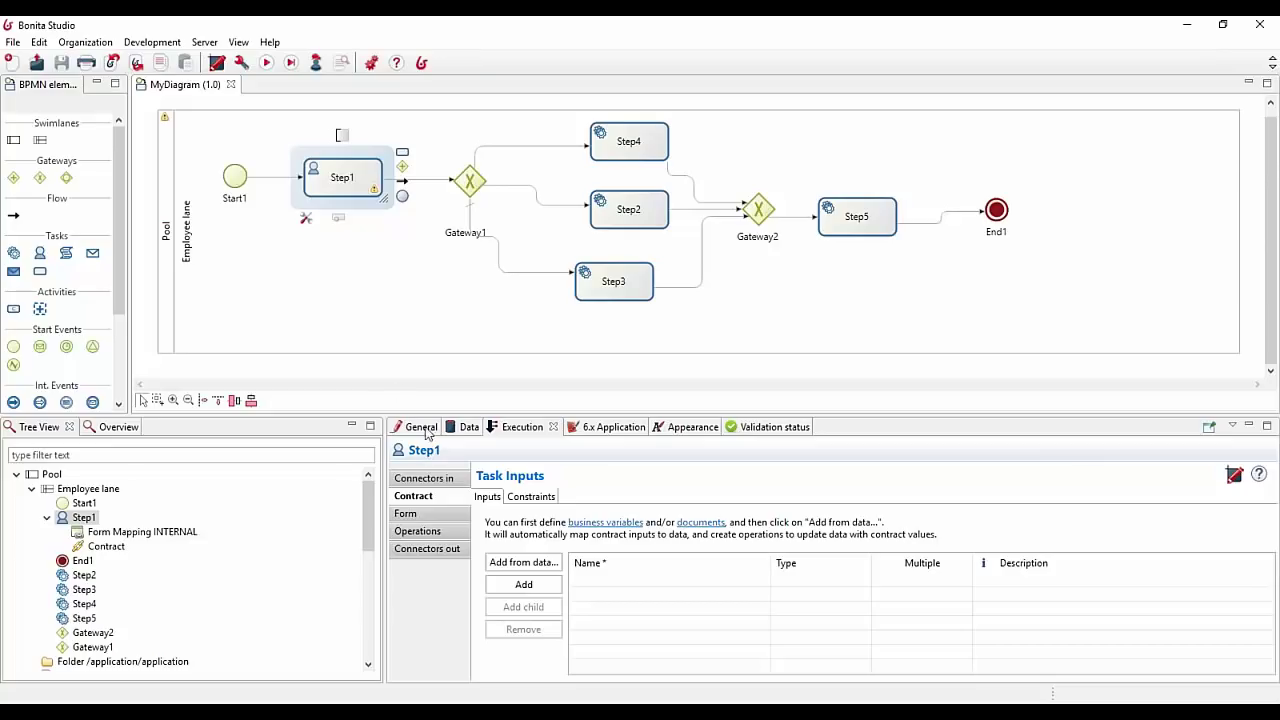
Step: Pick the leaverequest business variable in Step1's data, then choose Add from data in its contract
left_click(455, 432)
left_click(541, 527)
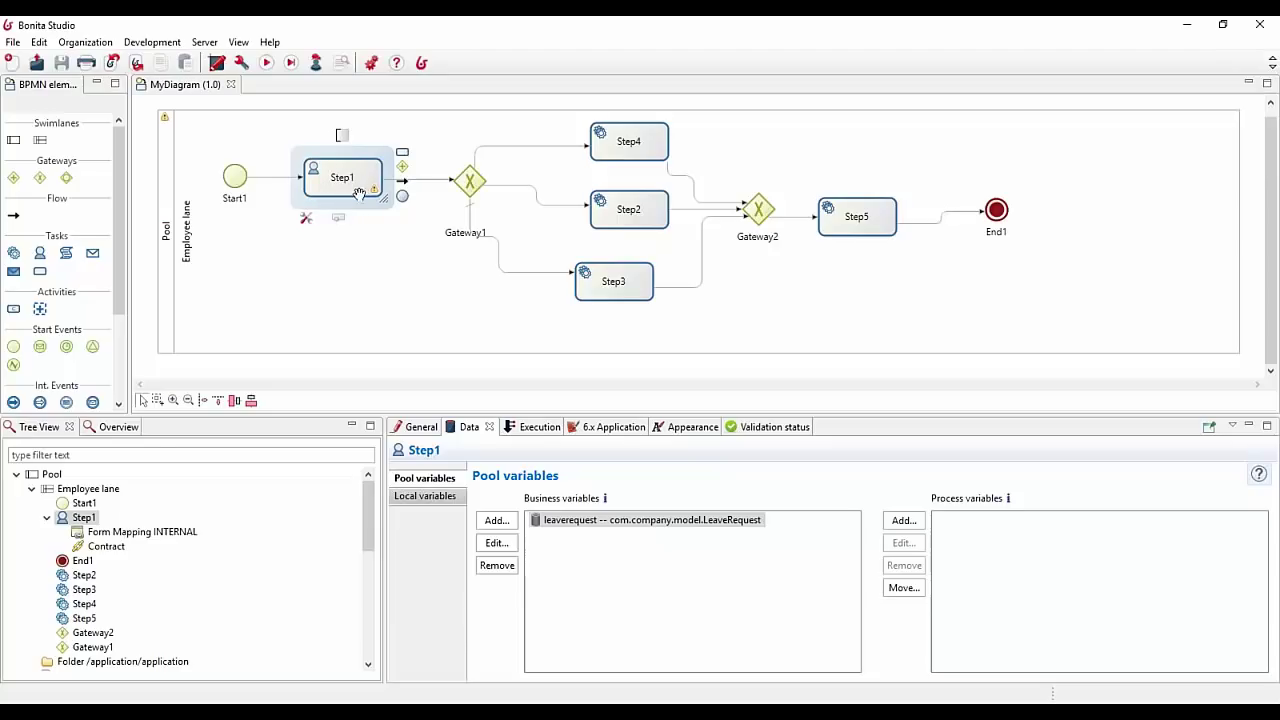
left_click(522, 430)
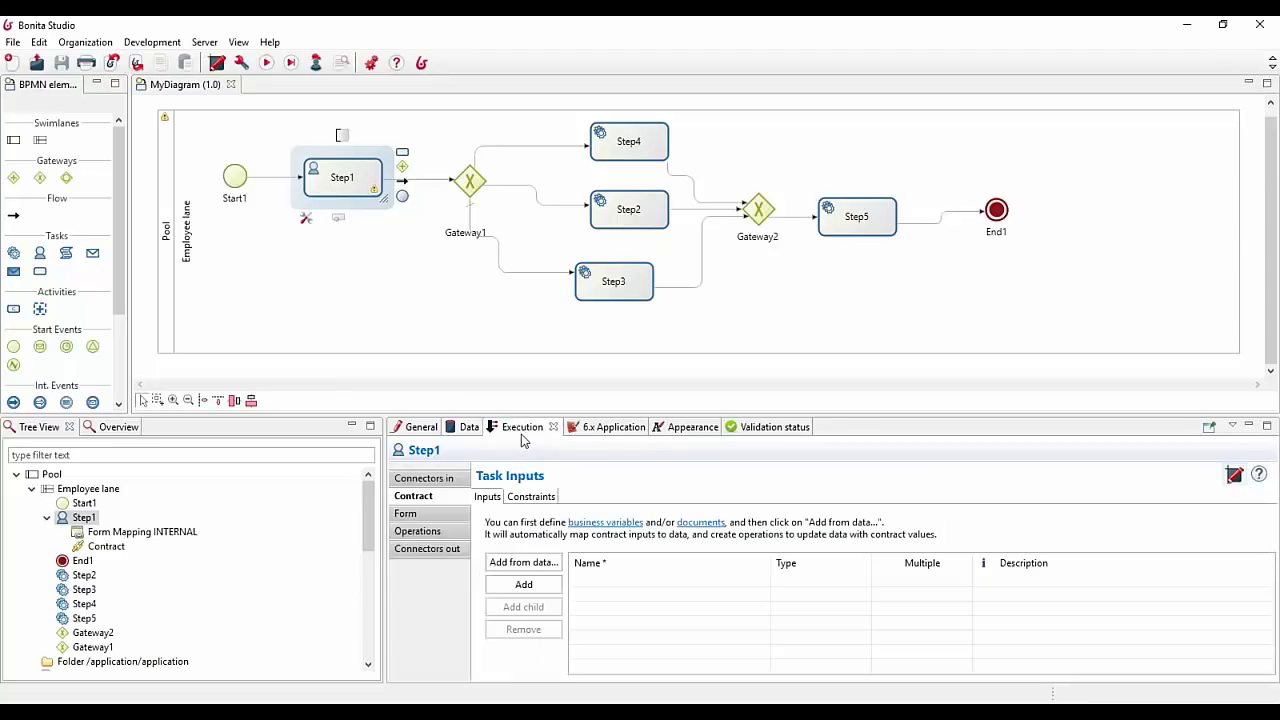
left_click(521, 566)
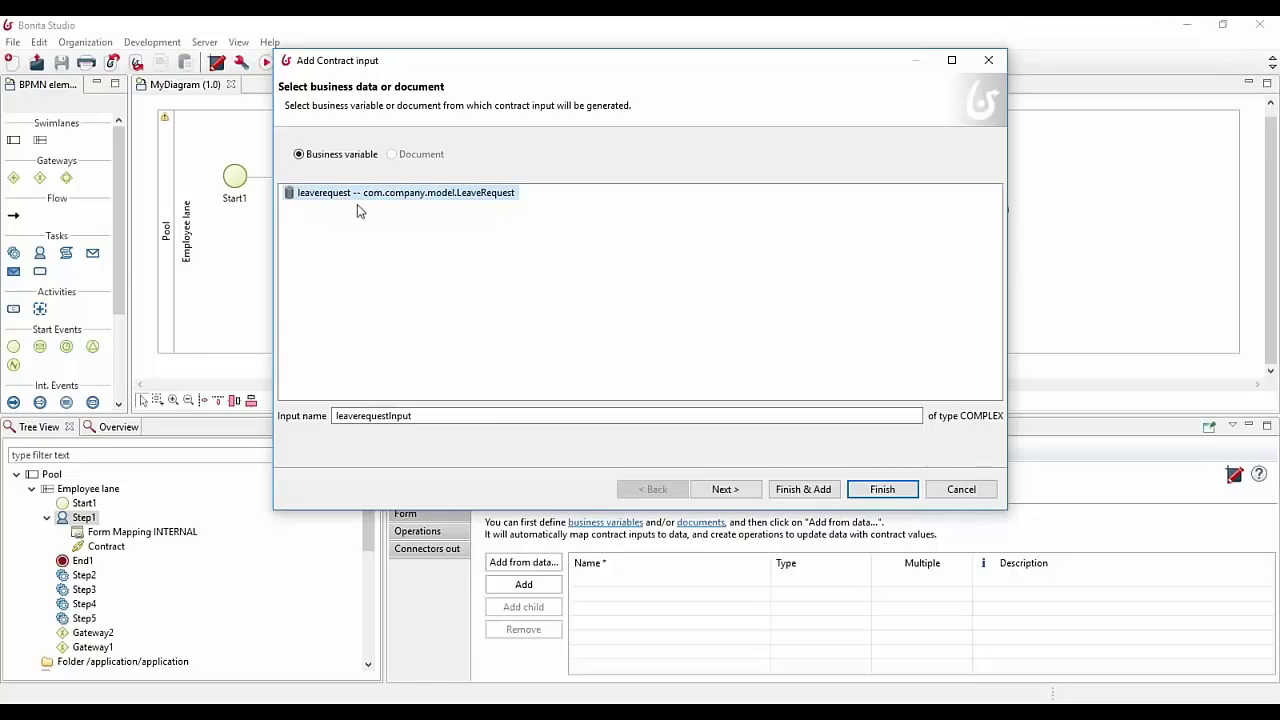
Step: Generate leaverequestInput from all four leaverequest attributes with auto-generated storage operations, and review the operations
left_click_drag(437, 53, 517, 43)
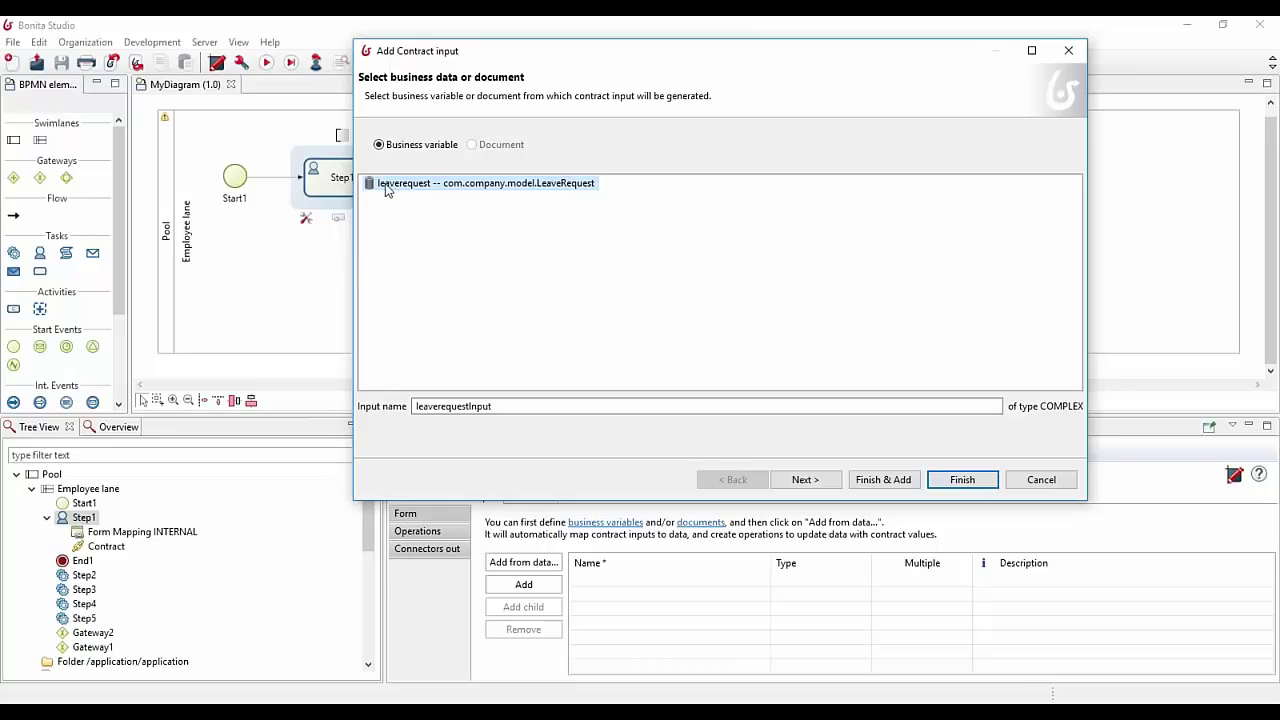
left_click(806, 480)
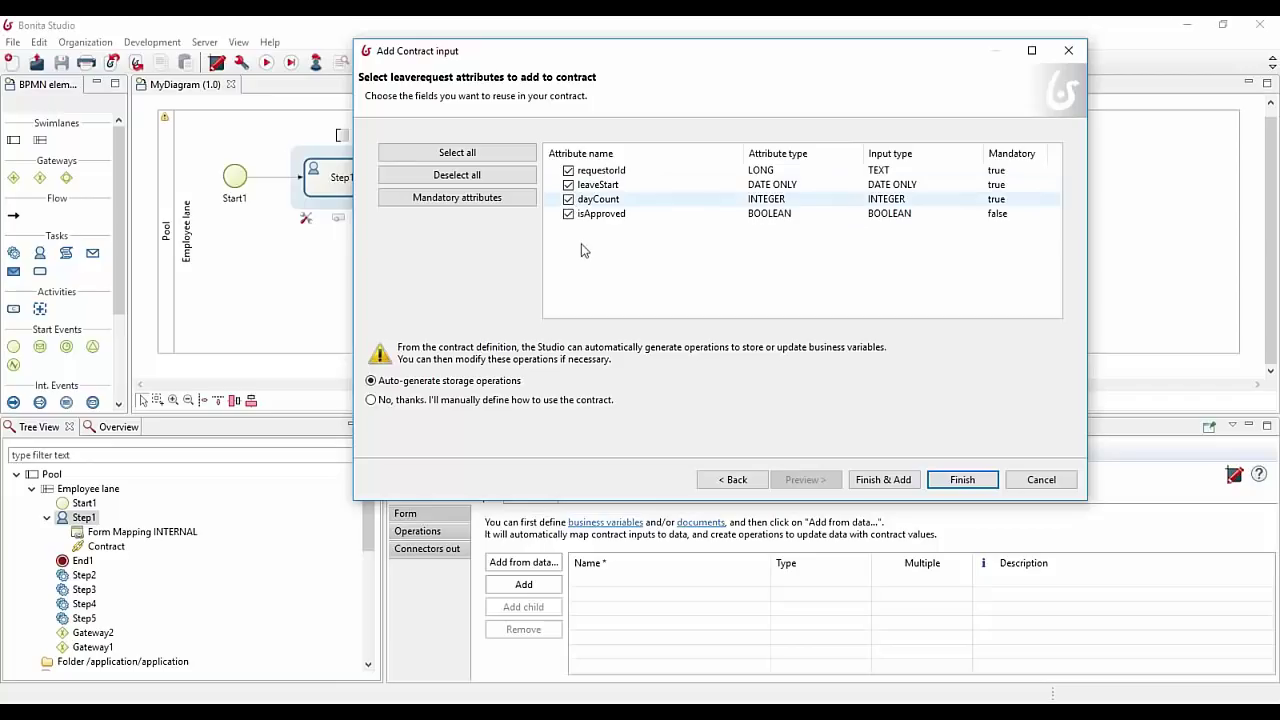
left_click(399, 404)
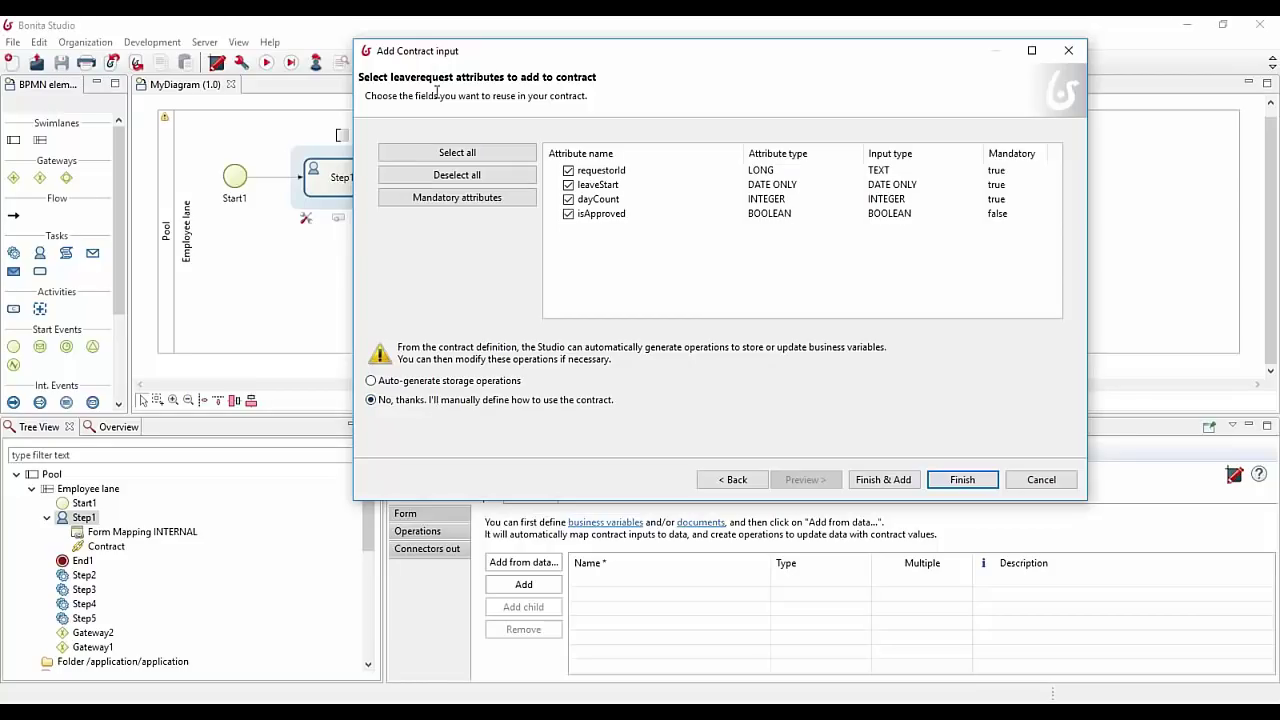
left_click(427, 381)
left_click(945, 482)
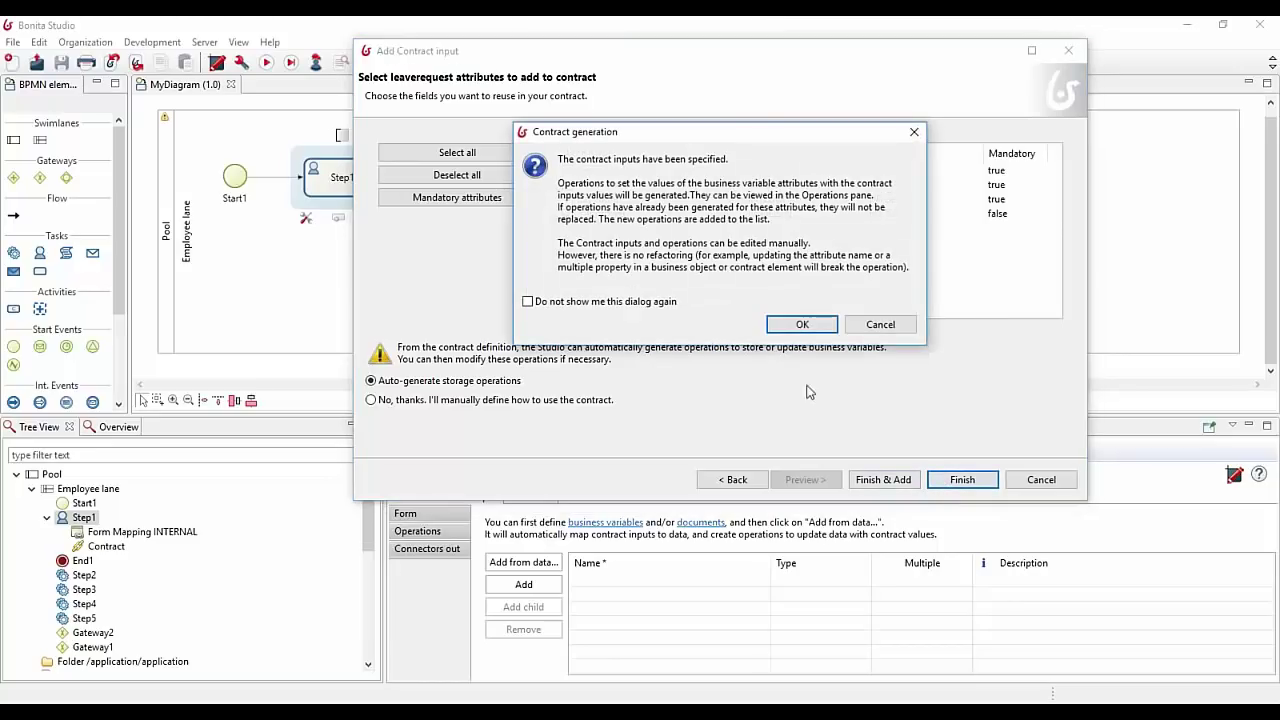
left_click(775, 326)
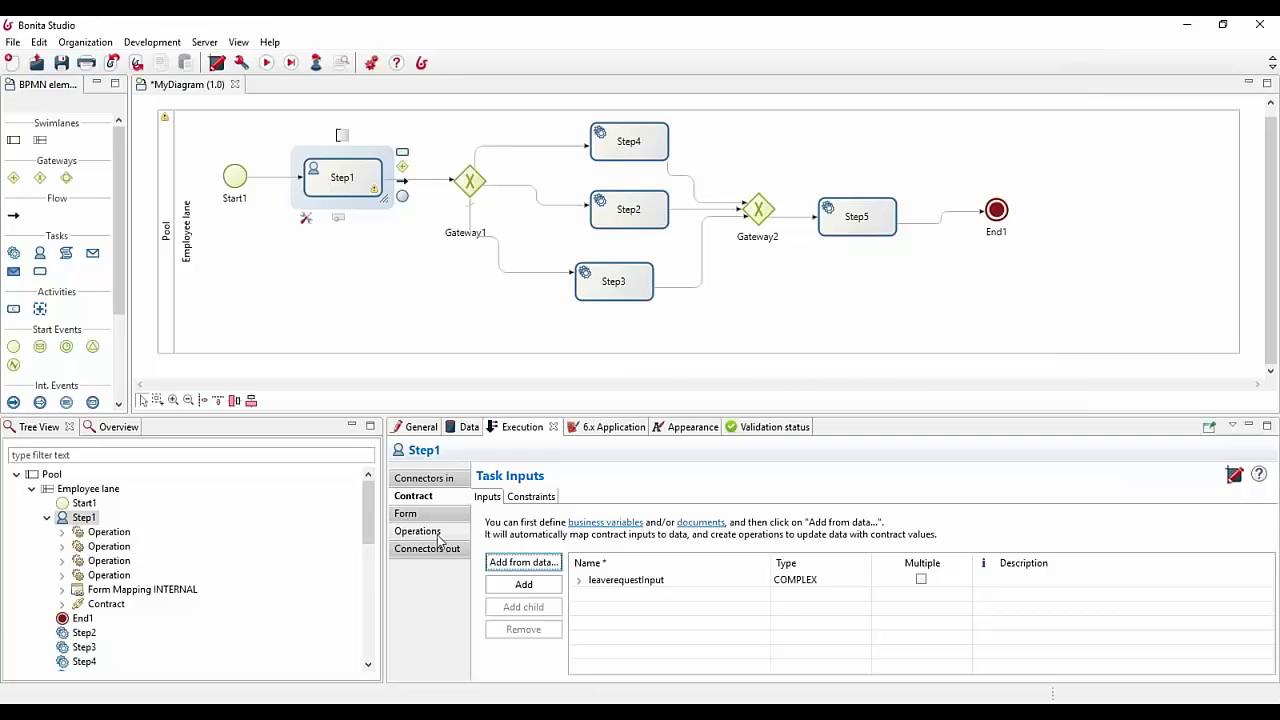
left_click(441, 534)
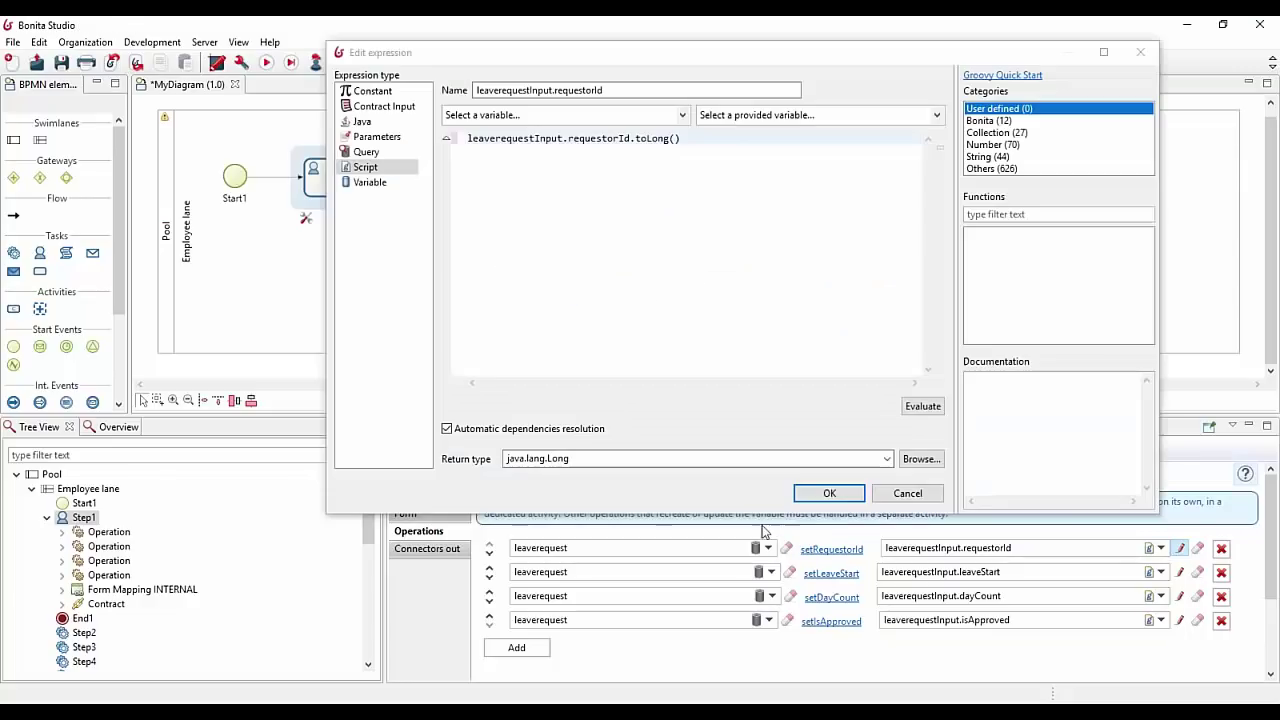
double_click(519, 138)
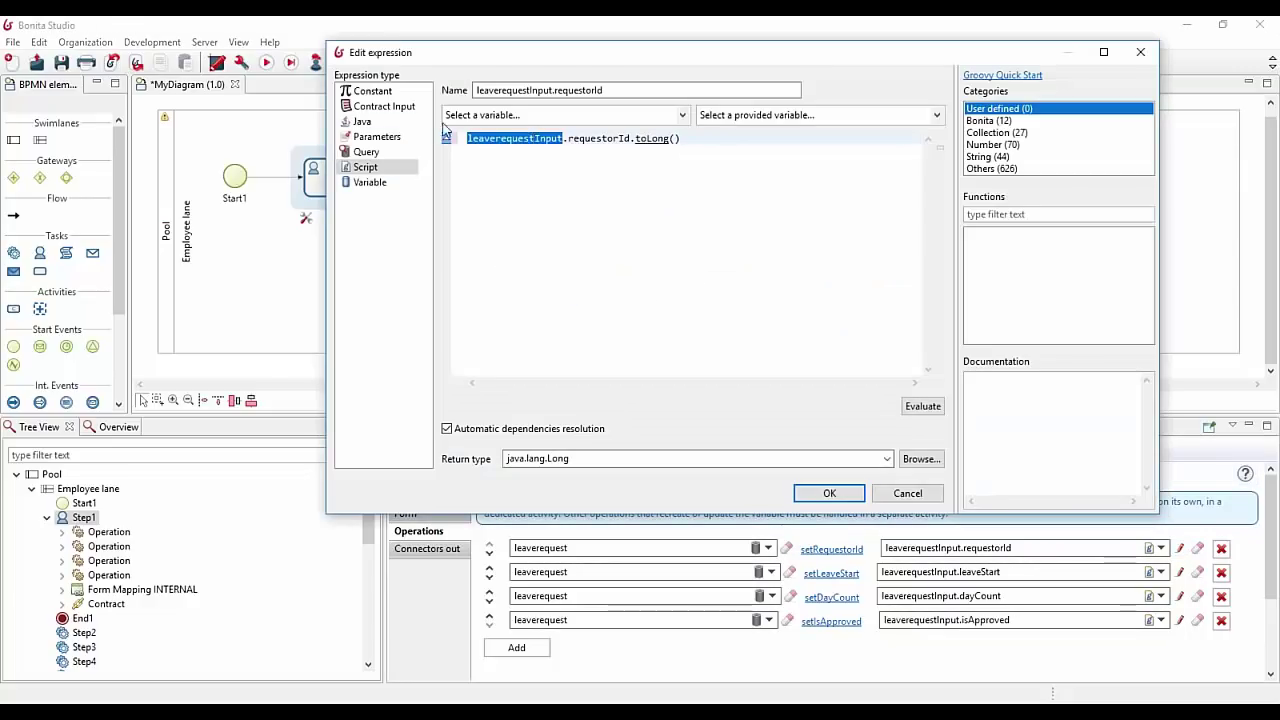
left_click(378, 113)
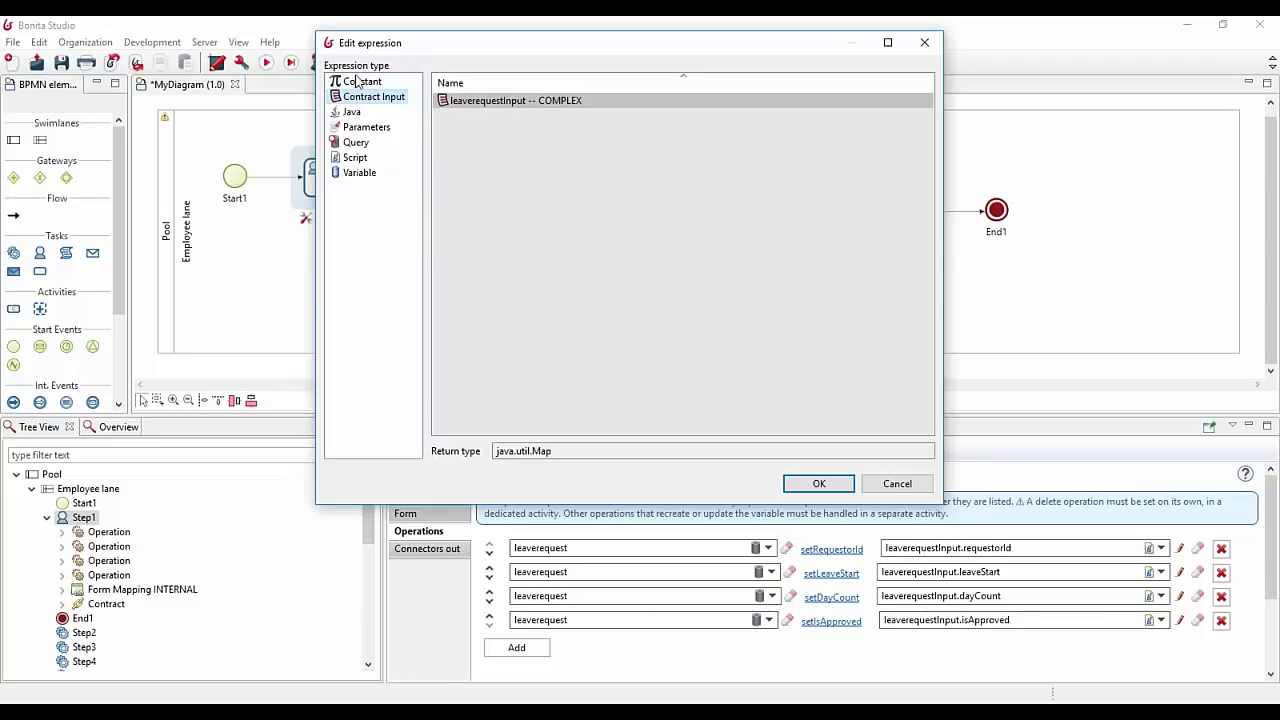
left_click(357, 159)
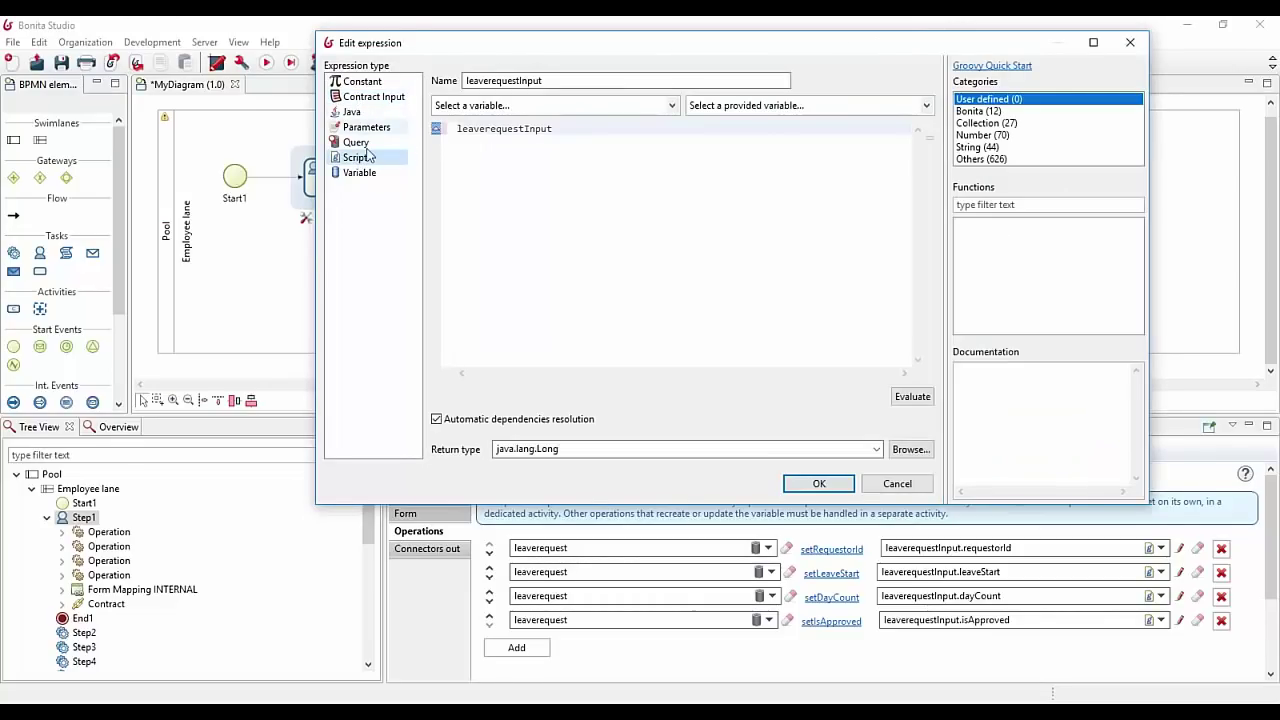
left_click(373, 96)
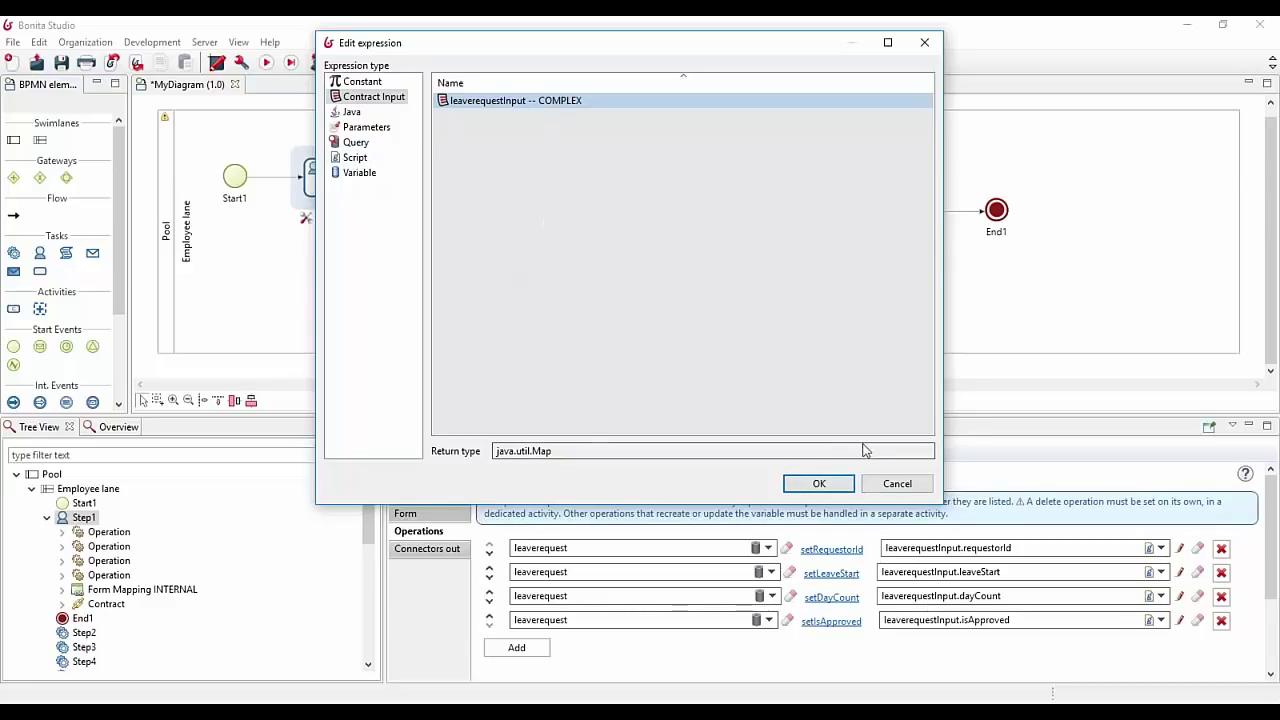
left_click(897, 484)
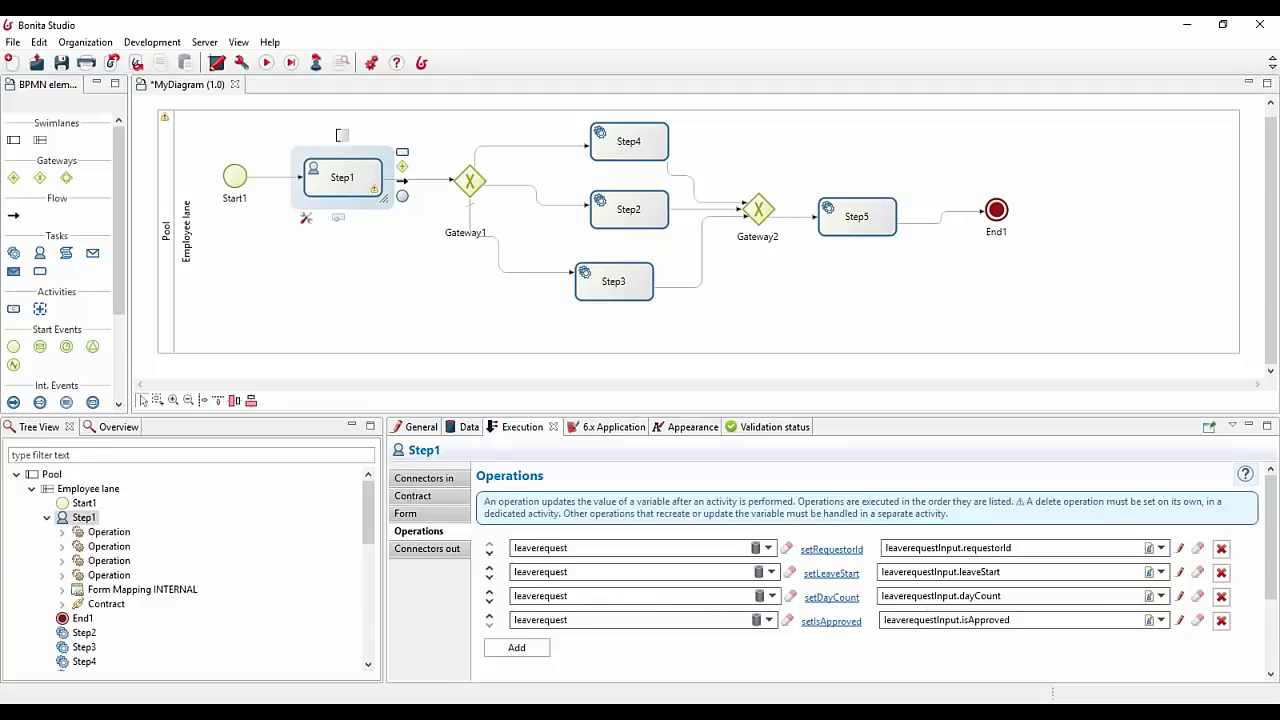
Step: Look at Step1's General and Data properties, which closes the Data view
left_click(421, 428)
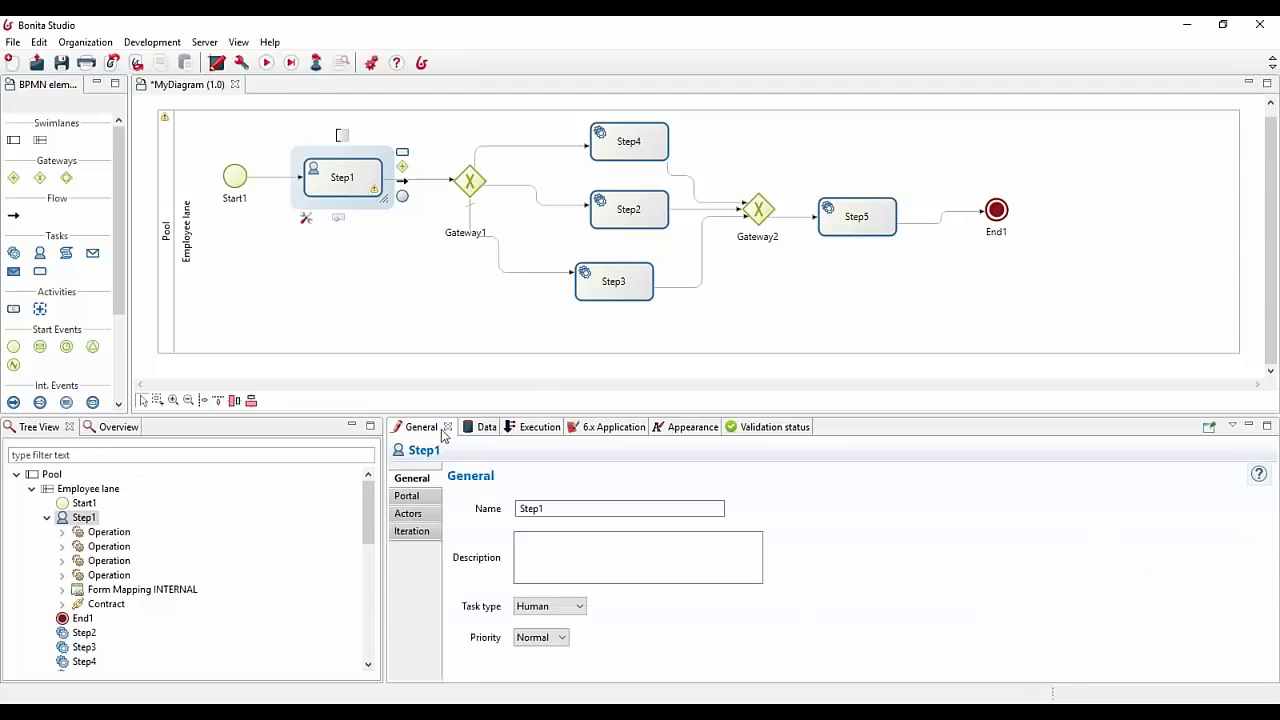
left_click(494, 432)
left_click(497, 428)
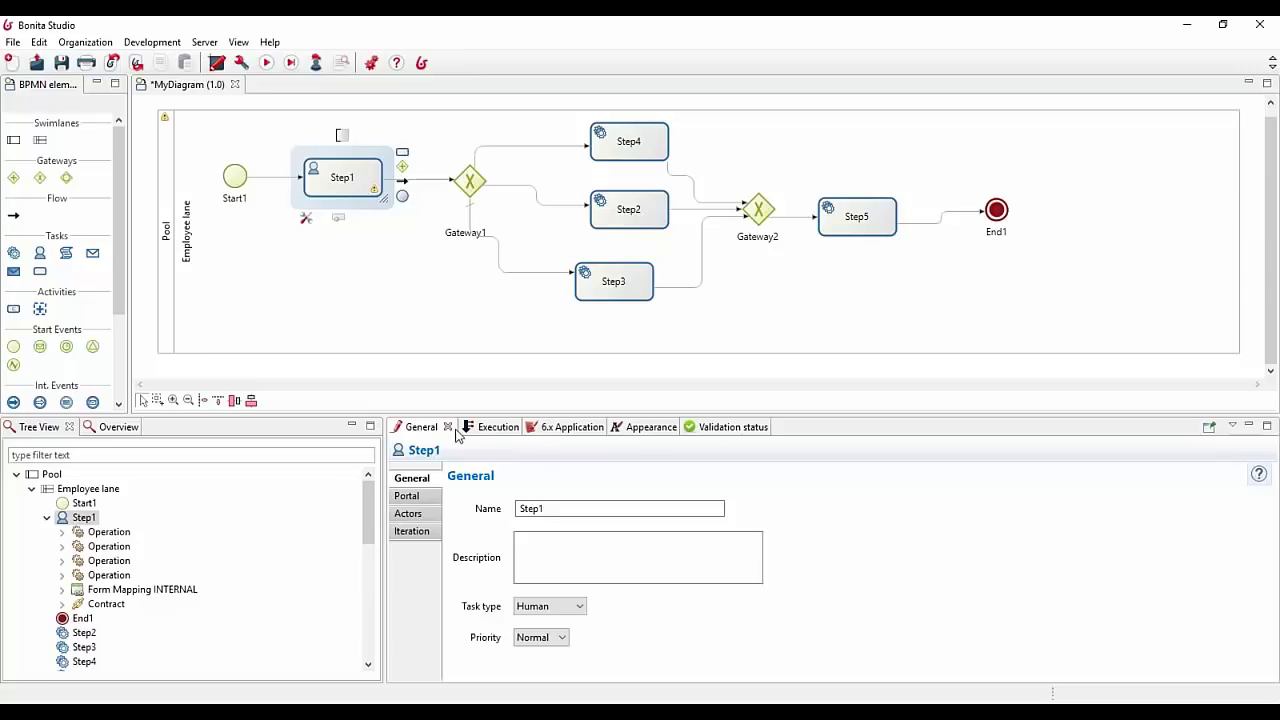
Step: Restore the default layout with View > Reset view and enlarge the lower panels
left_click(246, 45)
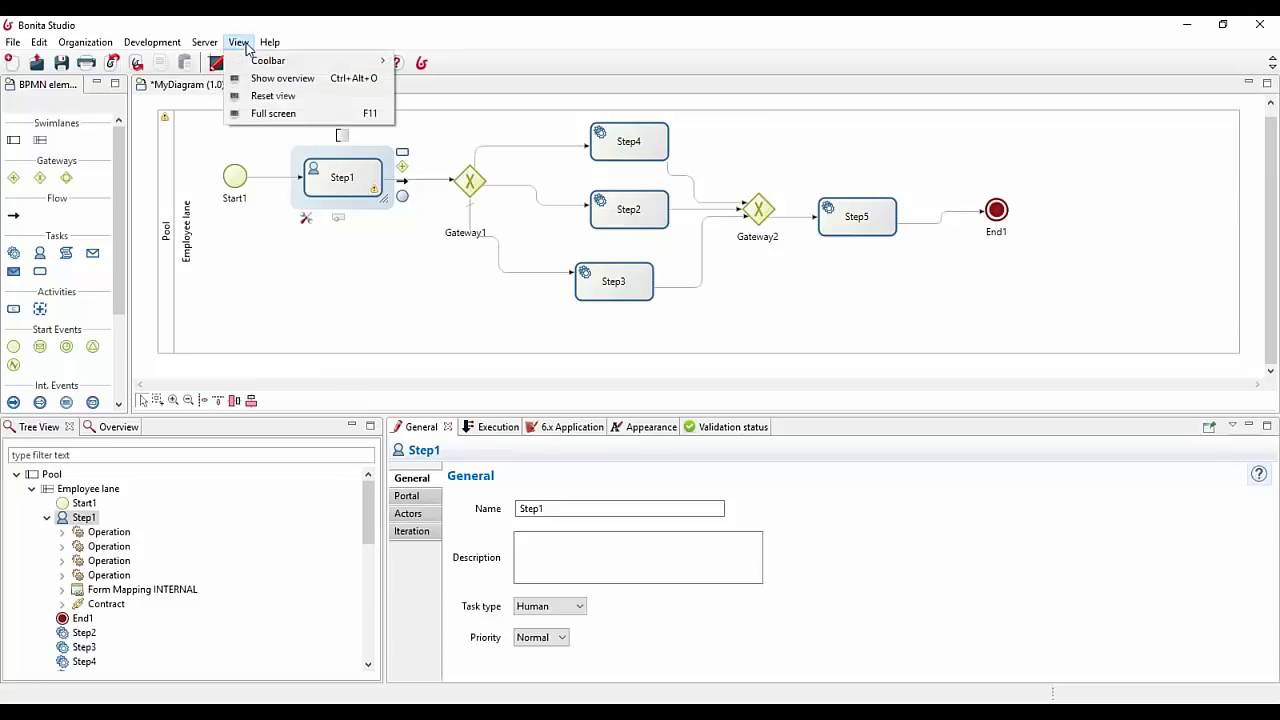
key("Right")
mouse_move(238, 46)
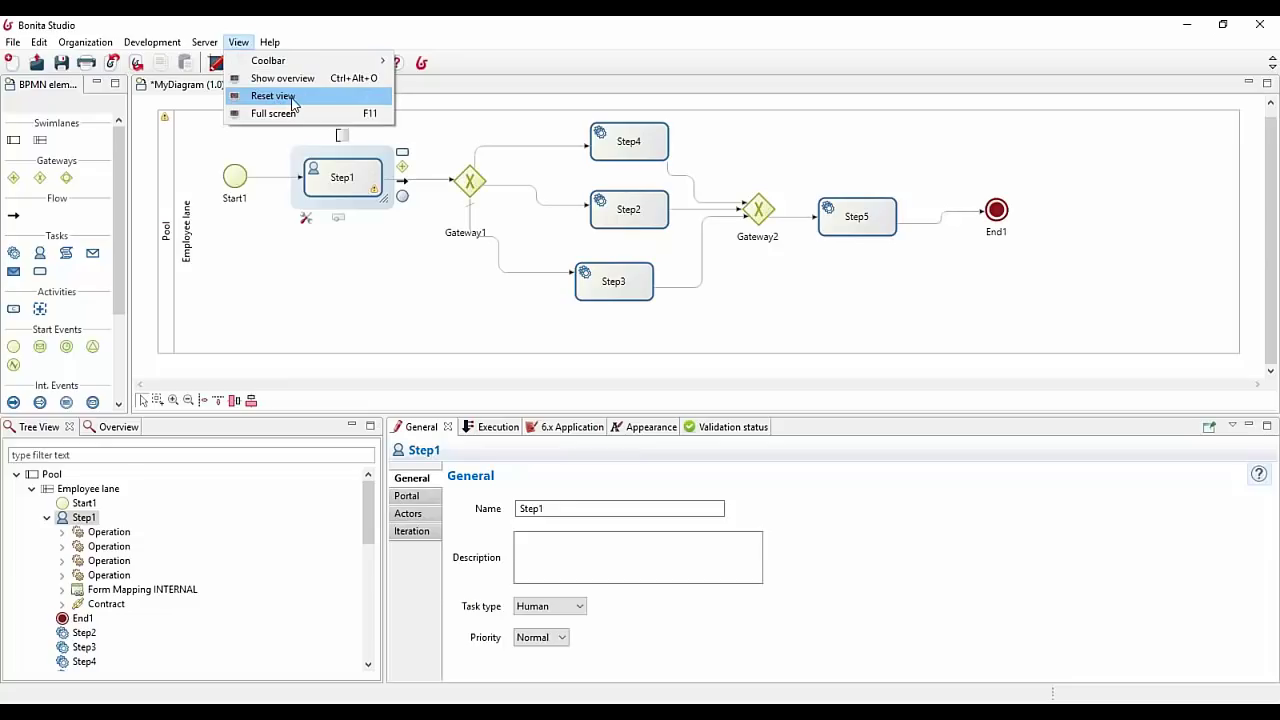
left_click(292, 98)
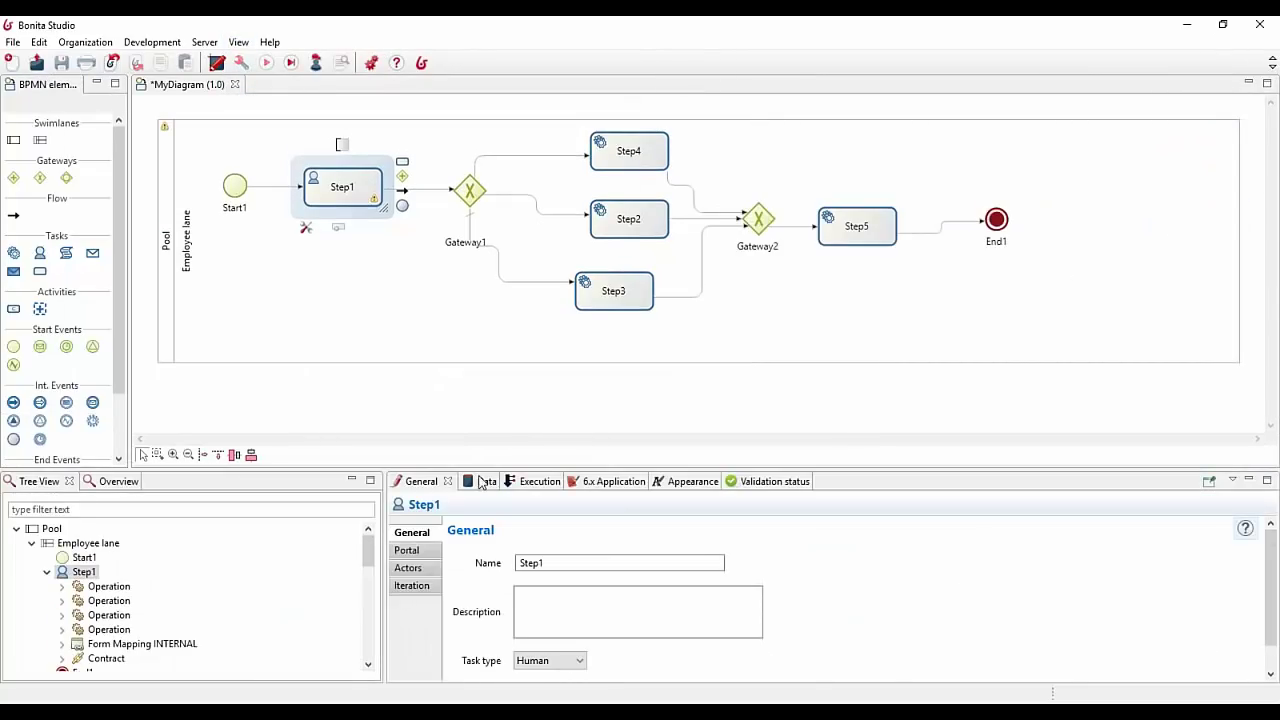
left_click_drag(480, 471, 480, 424)
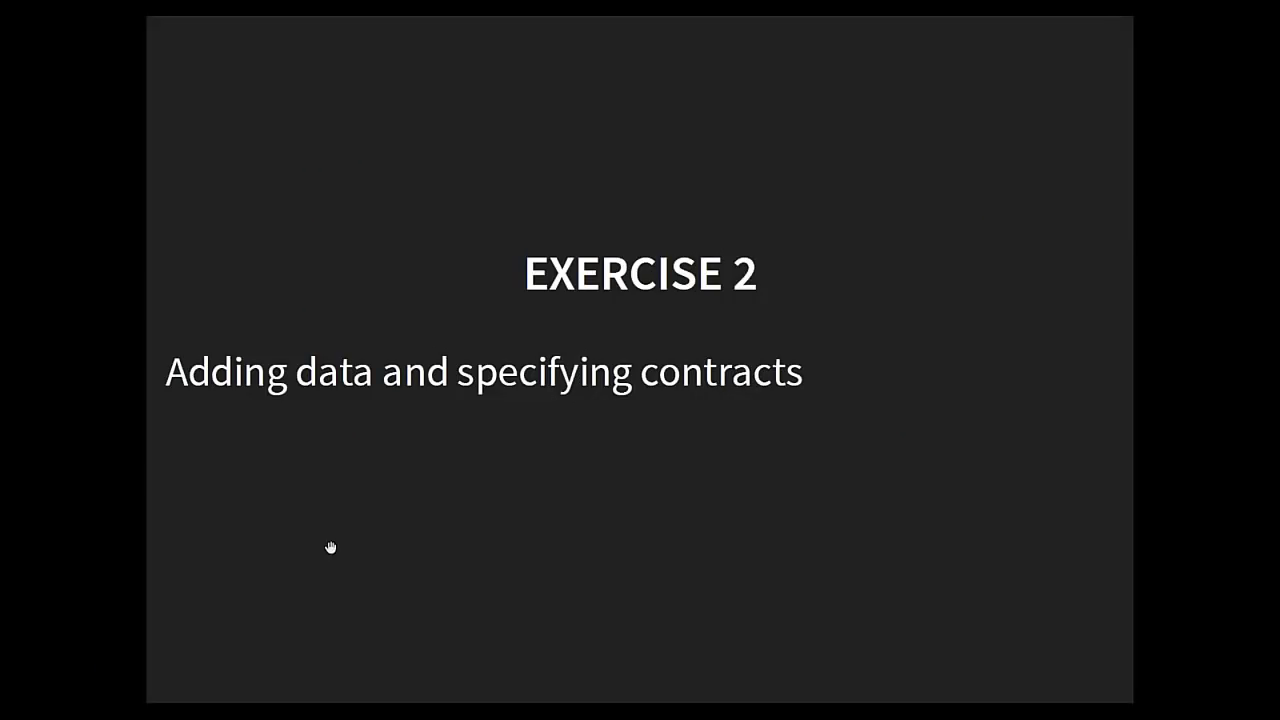
Step: Advance from the EXERCISE 2 slide to the FORMS & PAGES slide
left_click(275, 542)
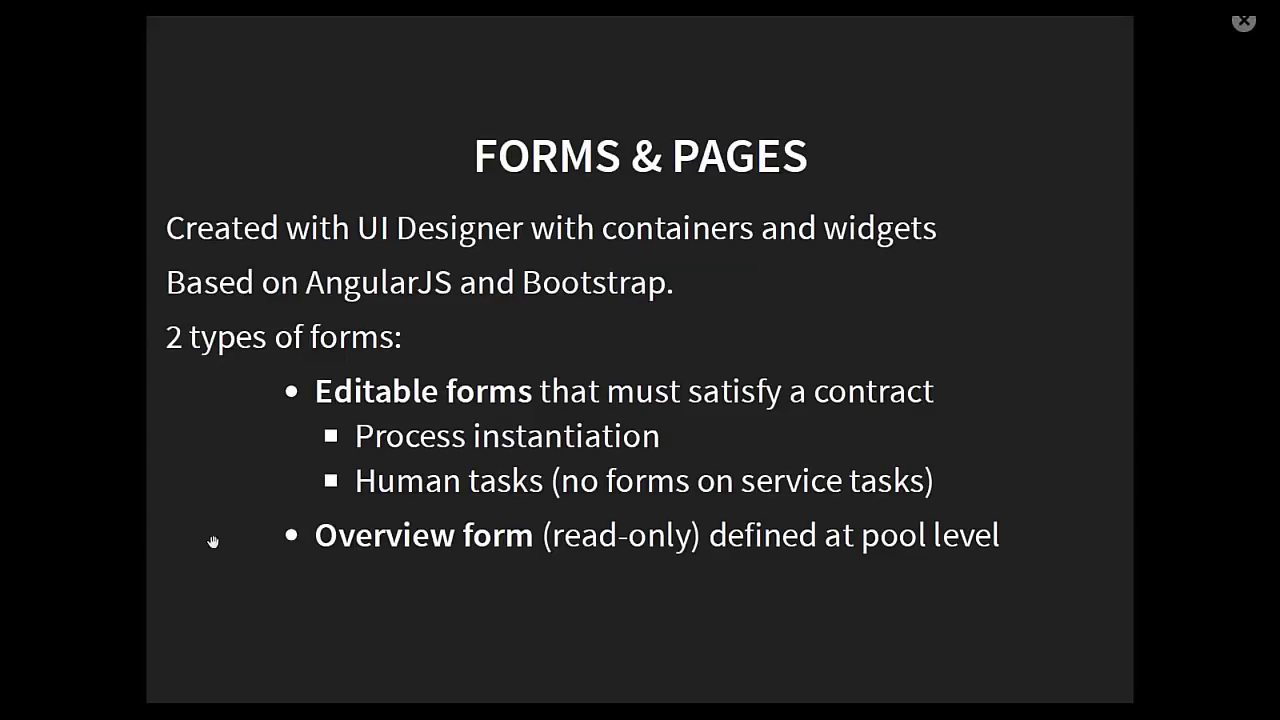
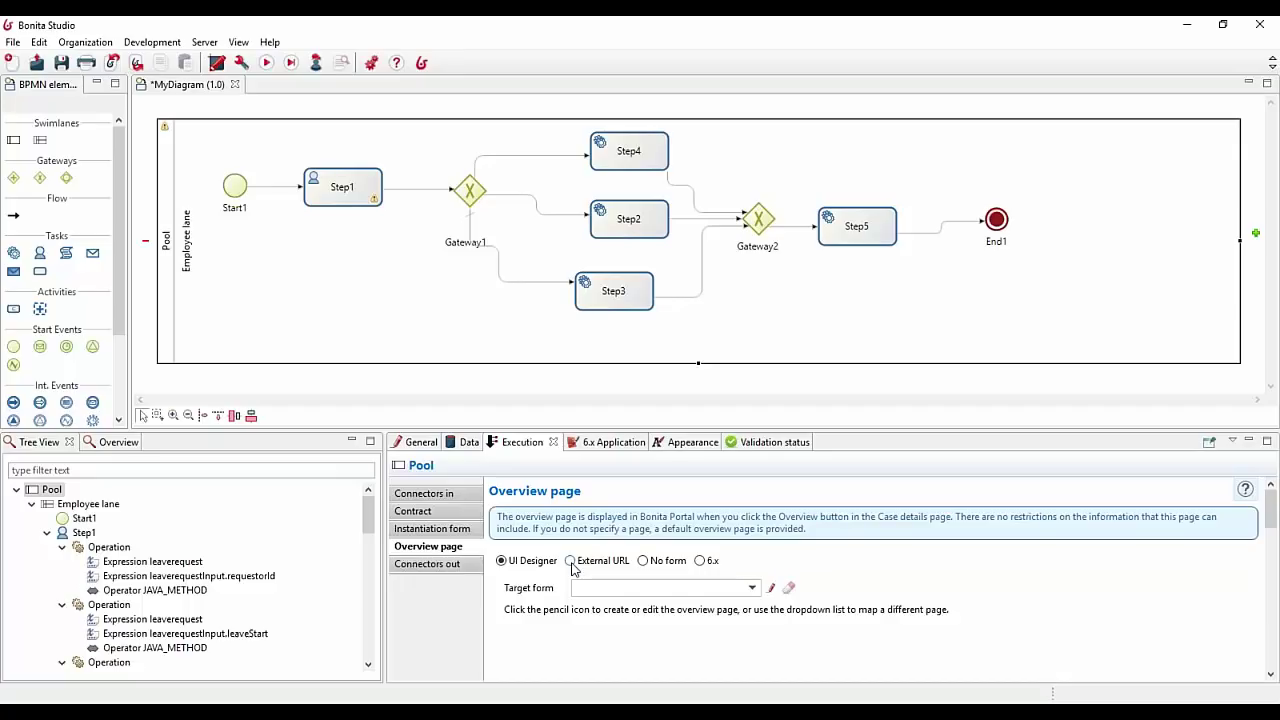
Step: Compare the No form and 6.x overview page options, finally choosing a UI Designer overview page
left_click(645, 562)
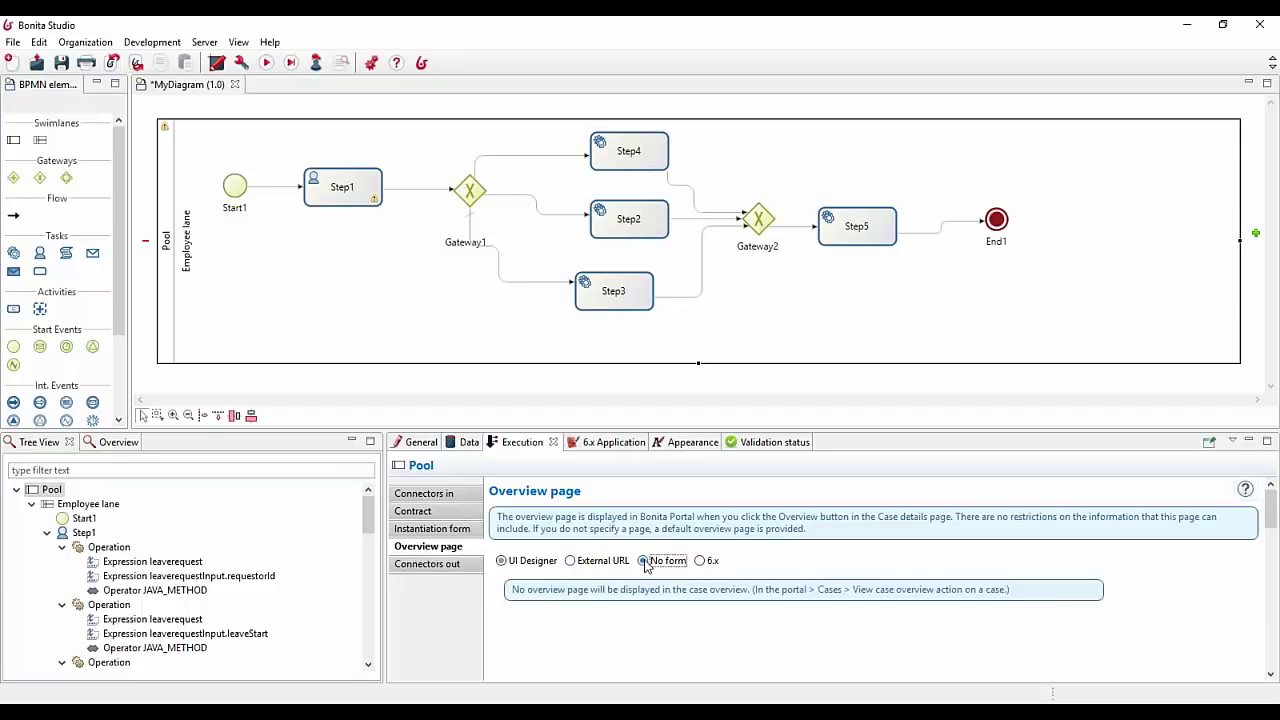
left_click(699, 561)
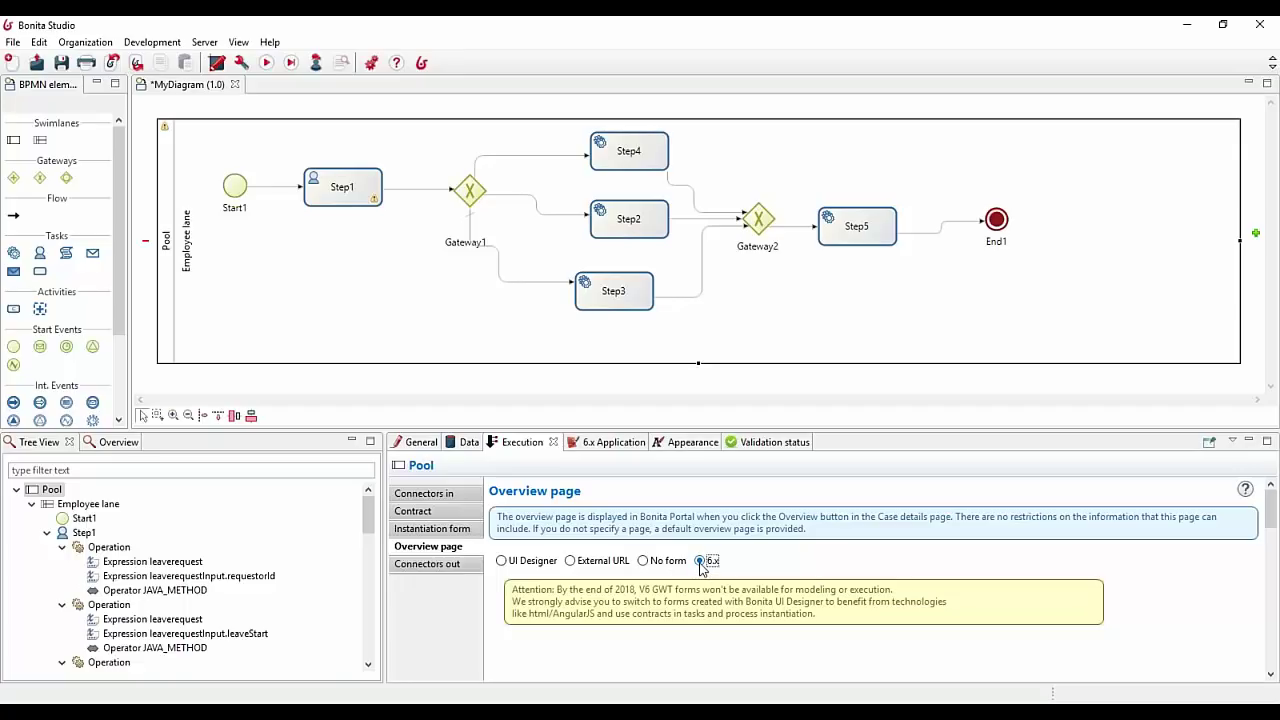
left_click(643, 560)
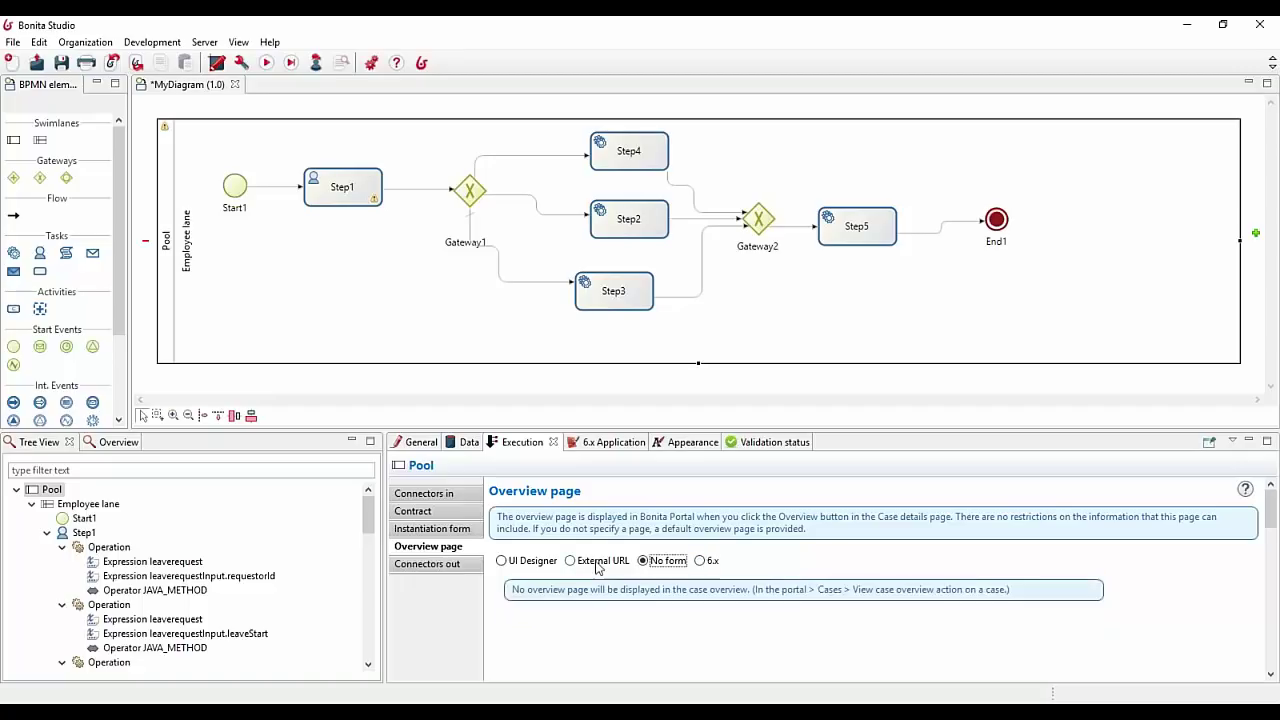
left_click(530, 560)
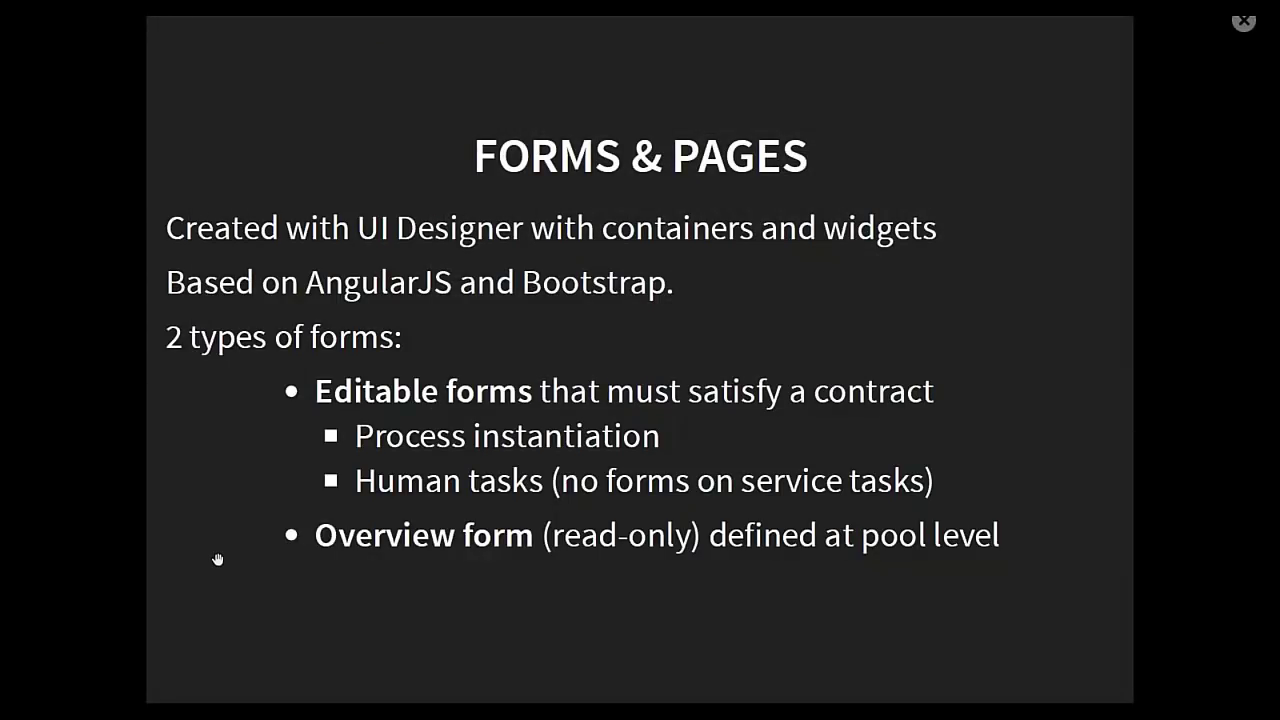
Step: Advance to the Widgets slide and launch UI Designer from the Studio toolbar
key("Right")
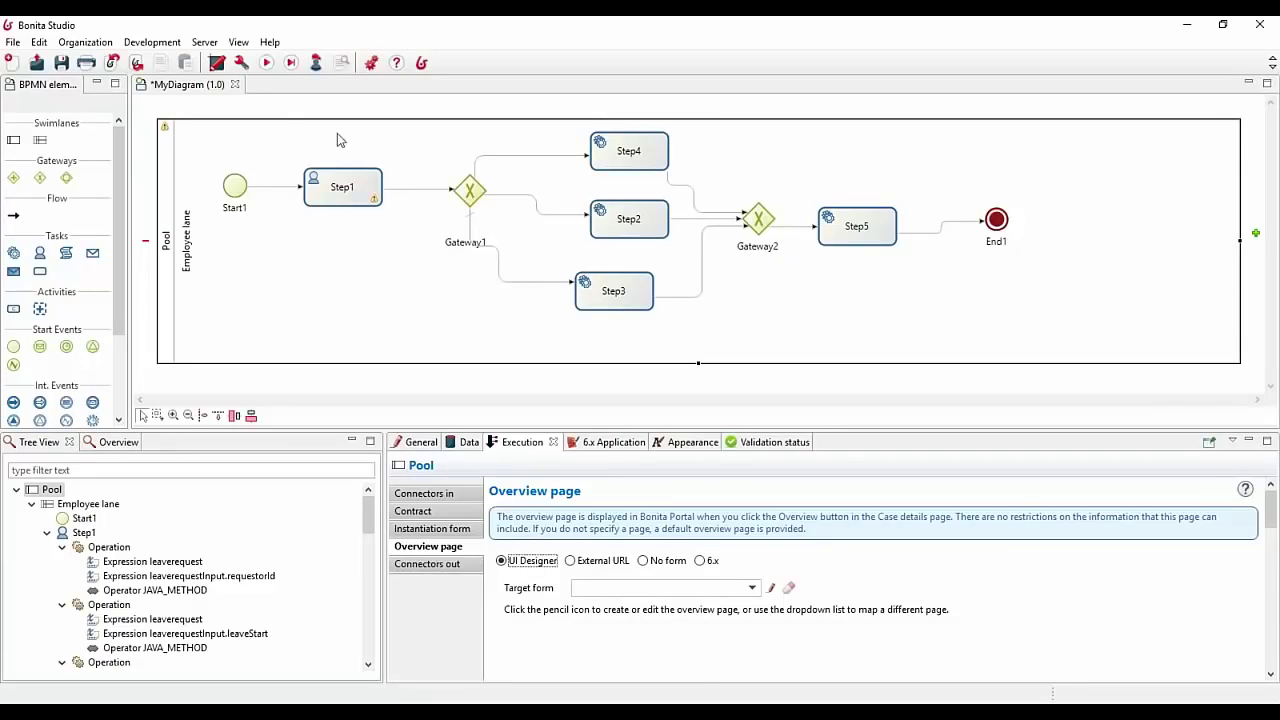
left_click(217, 62)
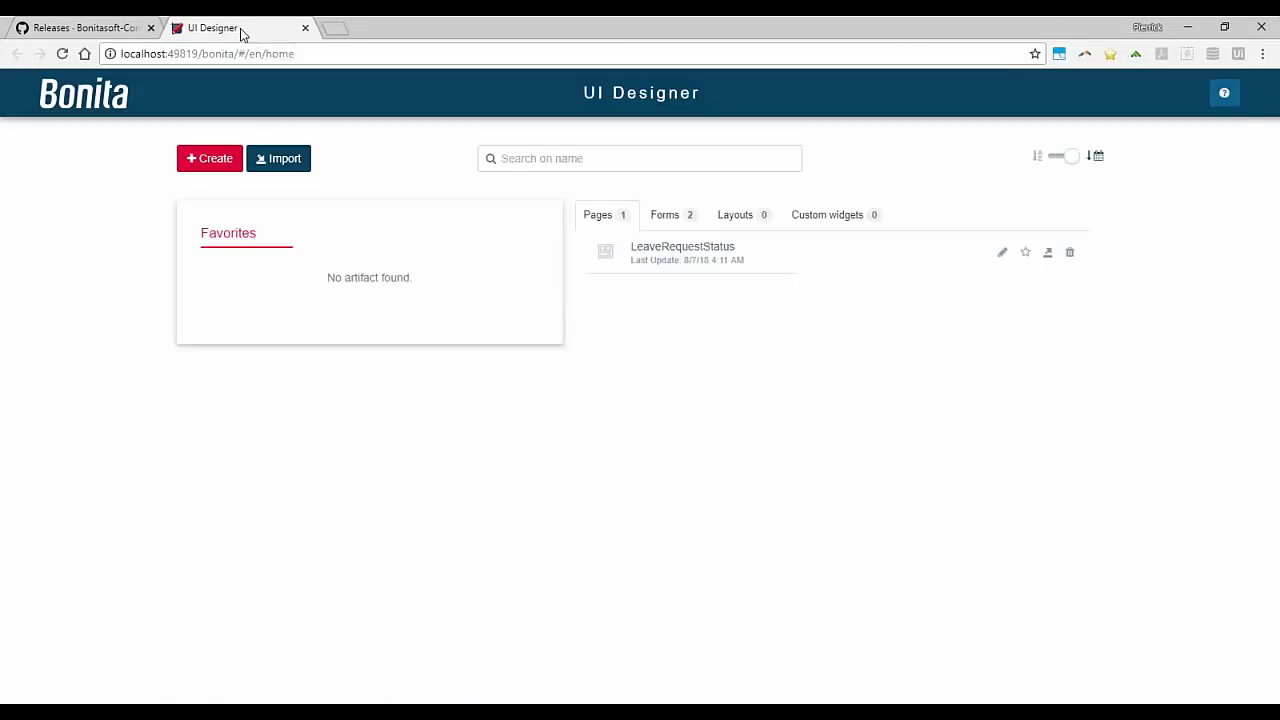
Step: Open the validateLeaveRequest form, review its variables and title, then view the empty Custom widgets list
left_click(660, 216)
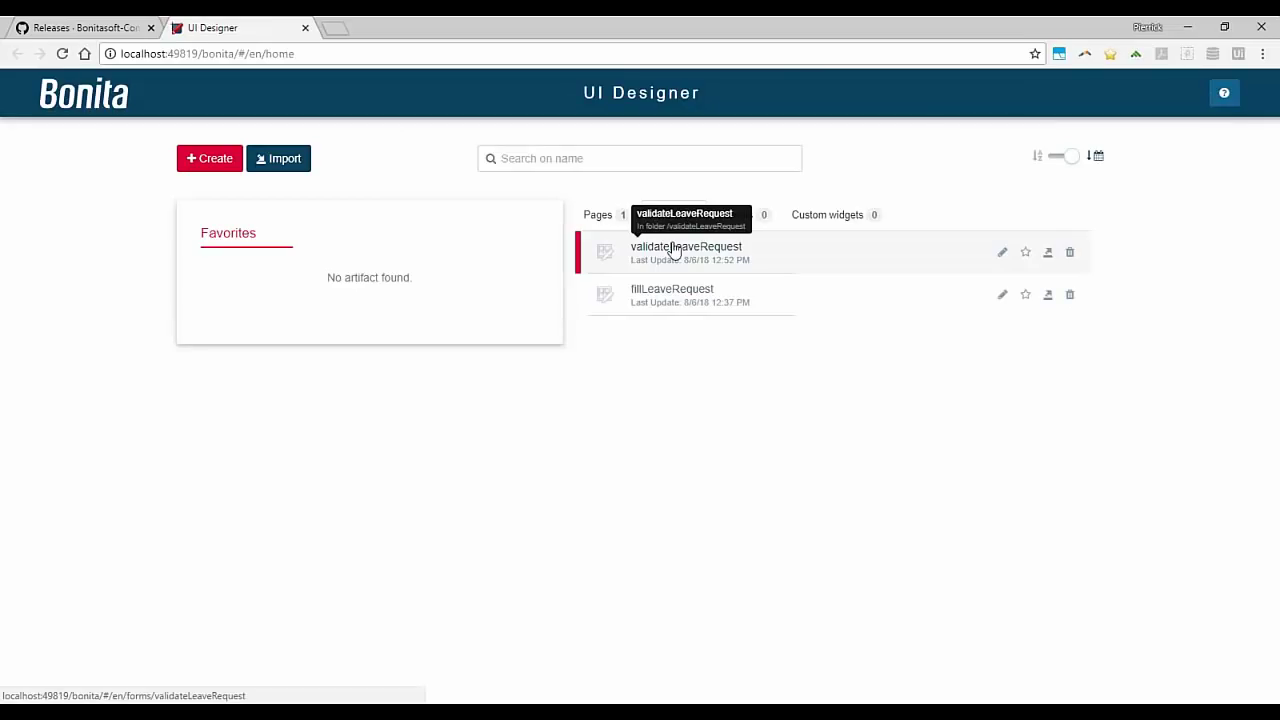
left_click(686, 249)
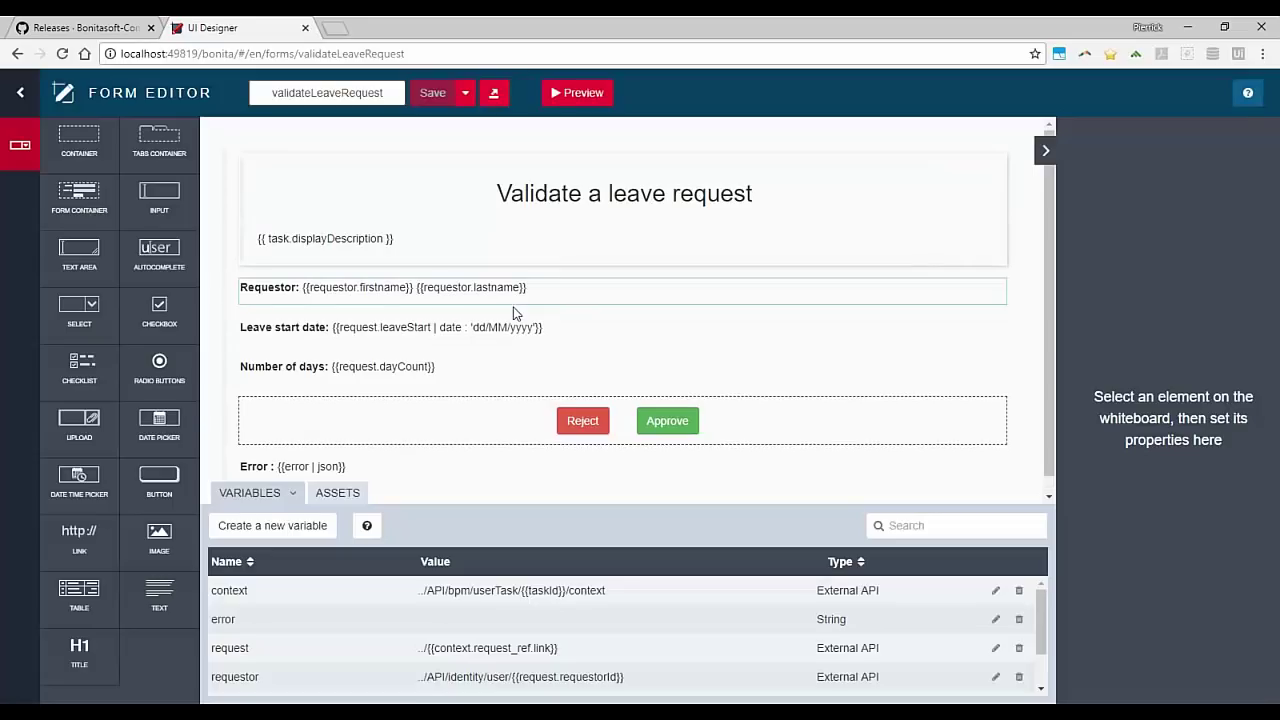
left_click_drag(477, 506, 488, 426)
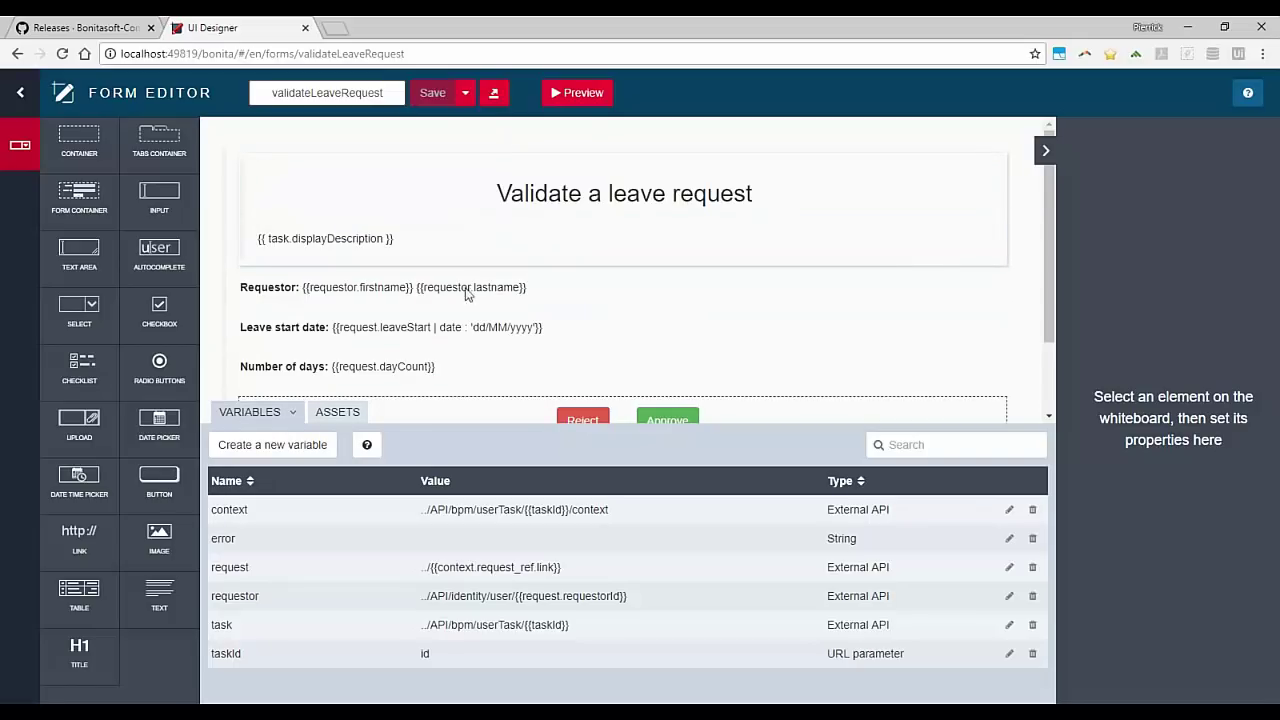
left_click(520, 213)
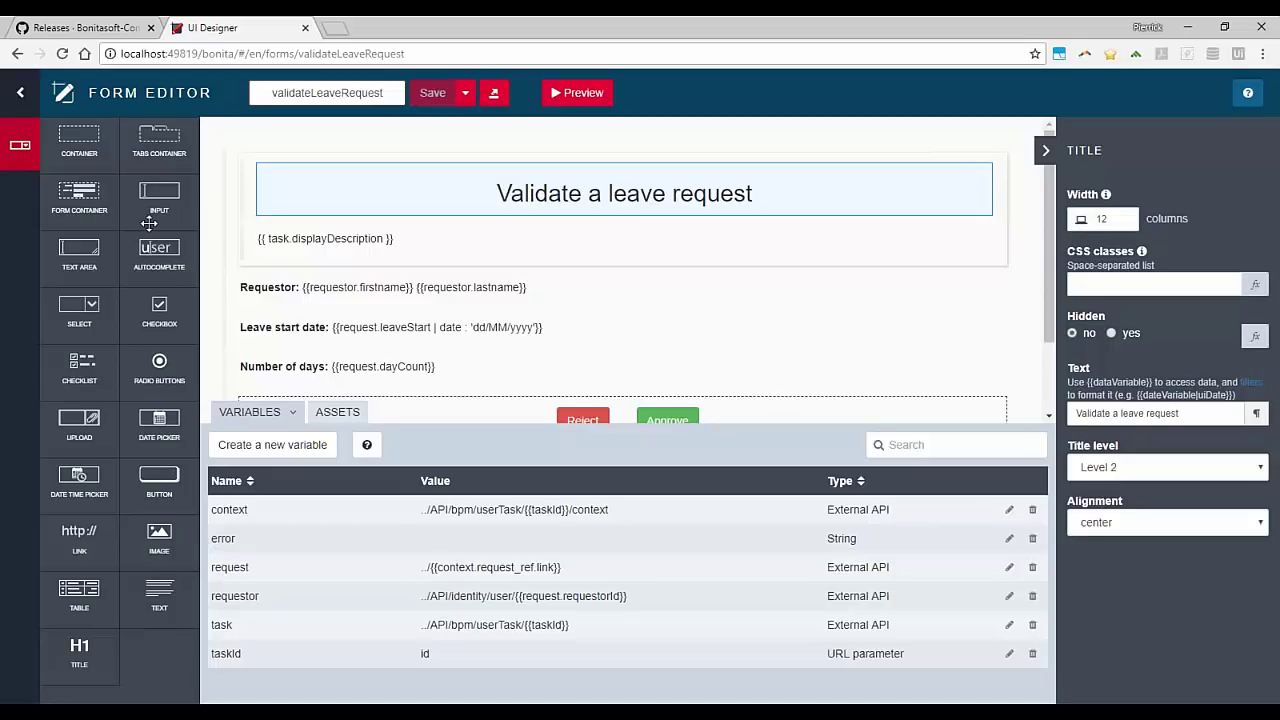
left_click(20, 92)
left_click(827, 218)
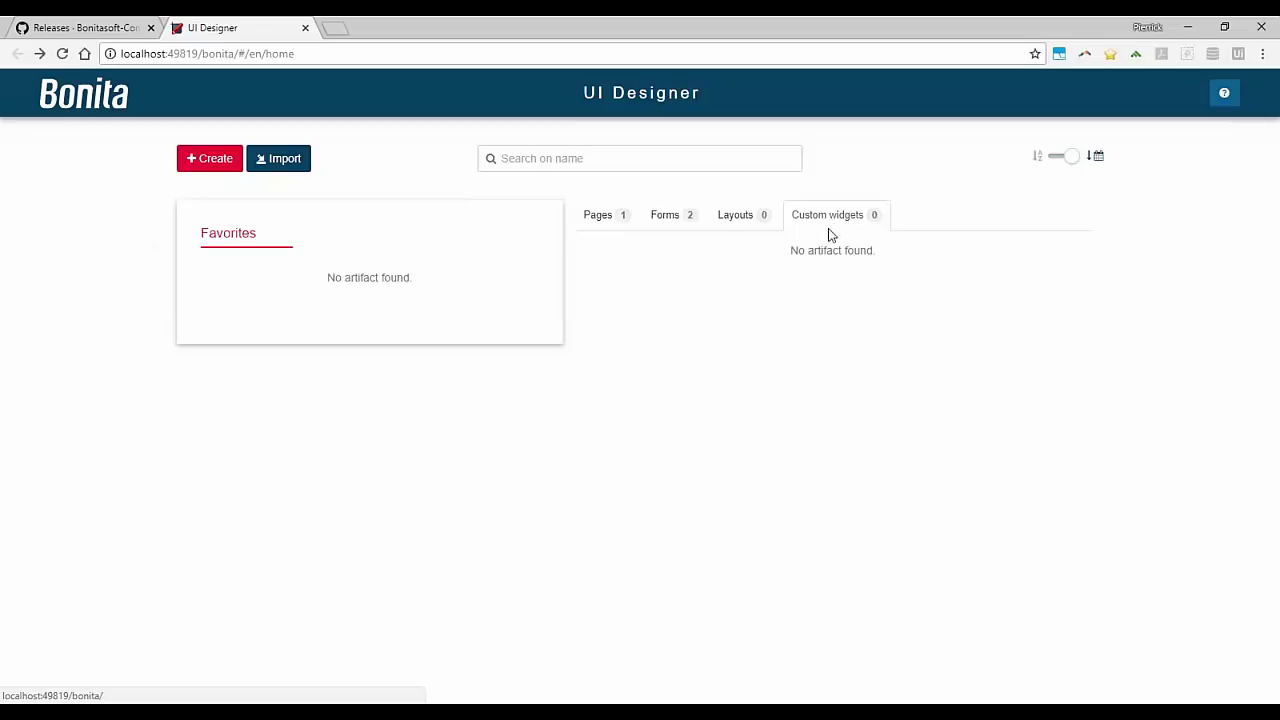
left_click(205, 165)
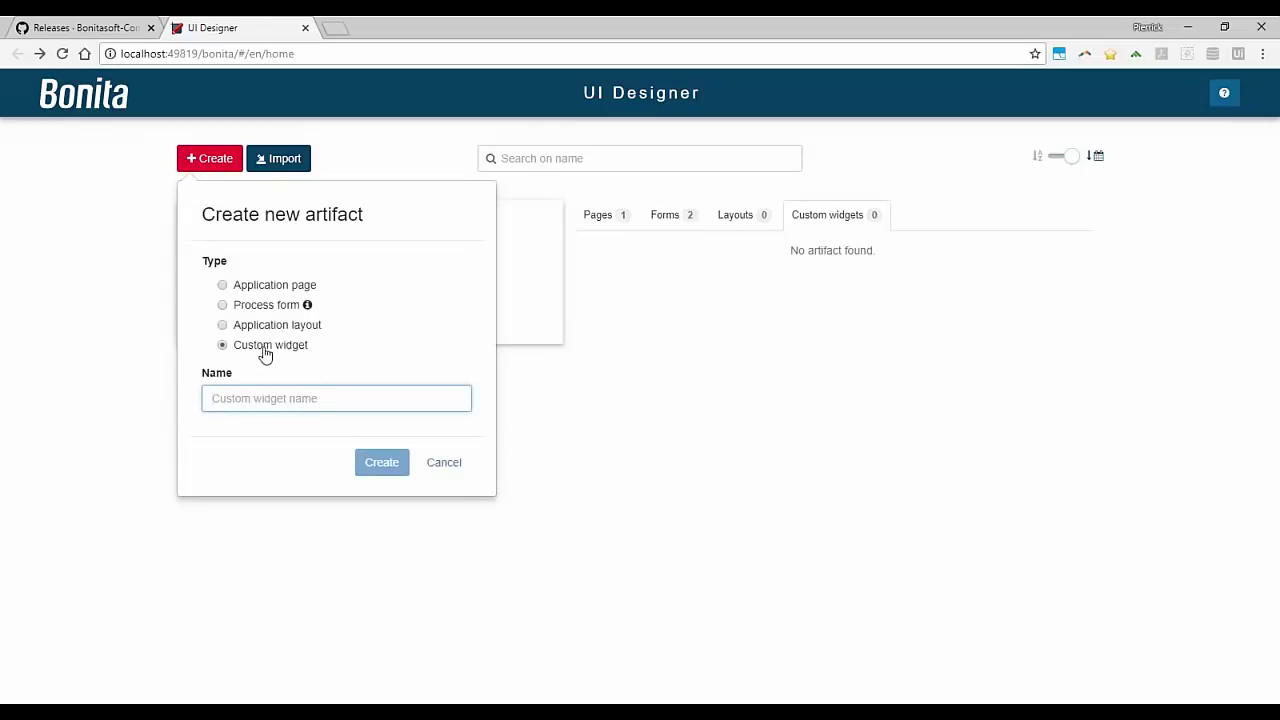
left_click(246, 399)
type("Name1")
left_click(388, 472)
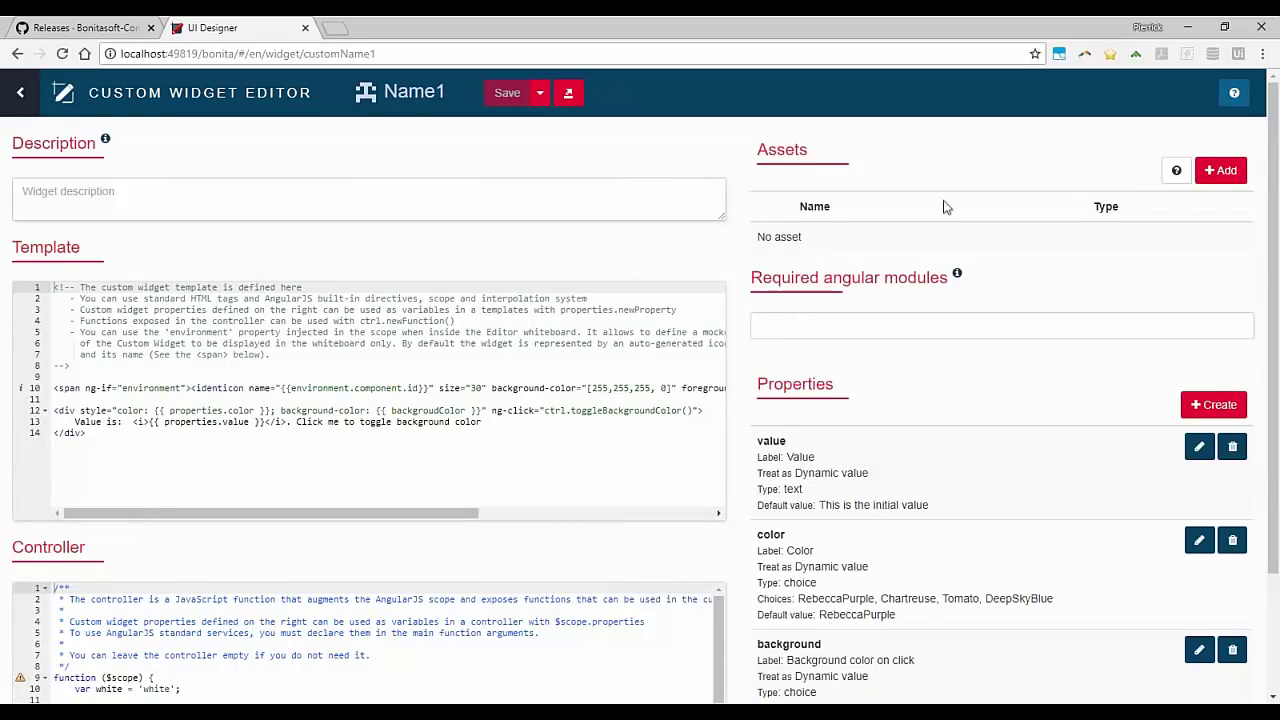
left_click(1222, 171)
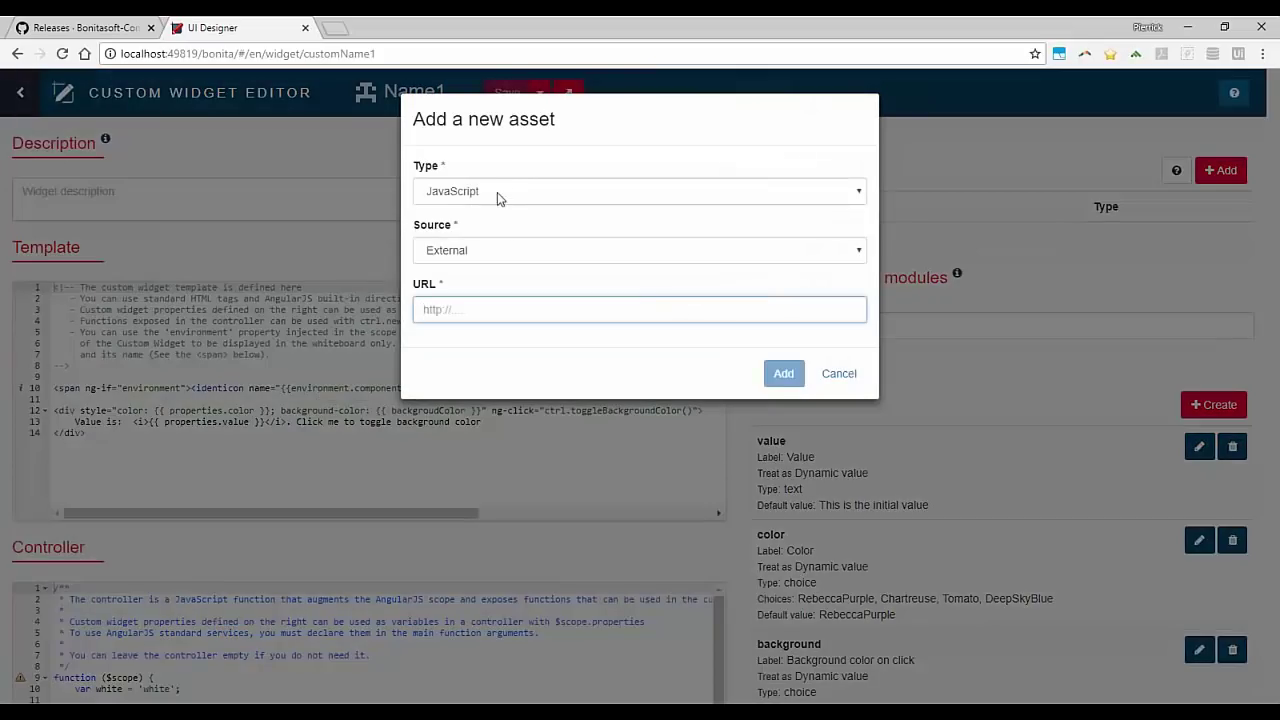
left_click(503, 191)
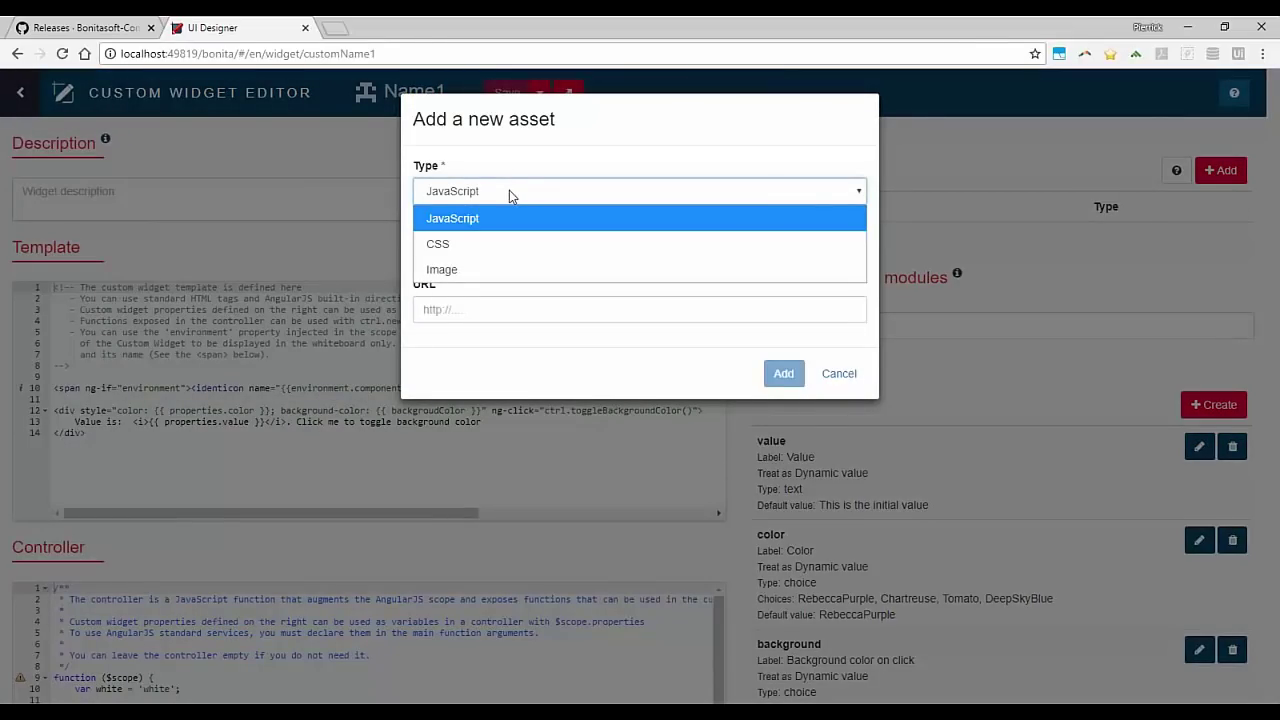
left_click(509, 190)
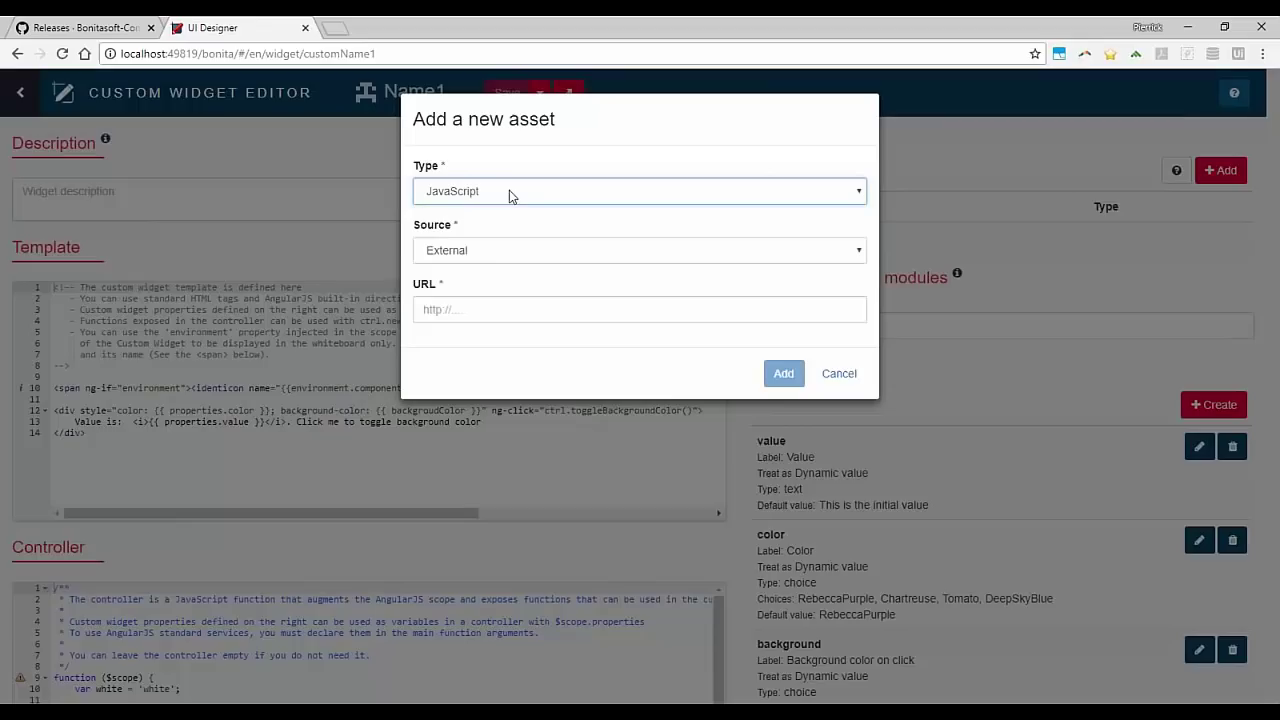
left_click(483, 250)
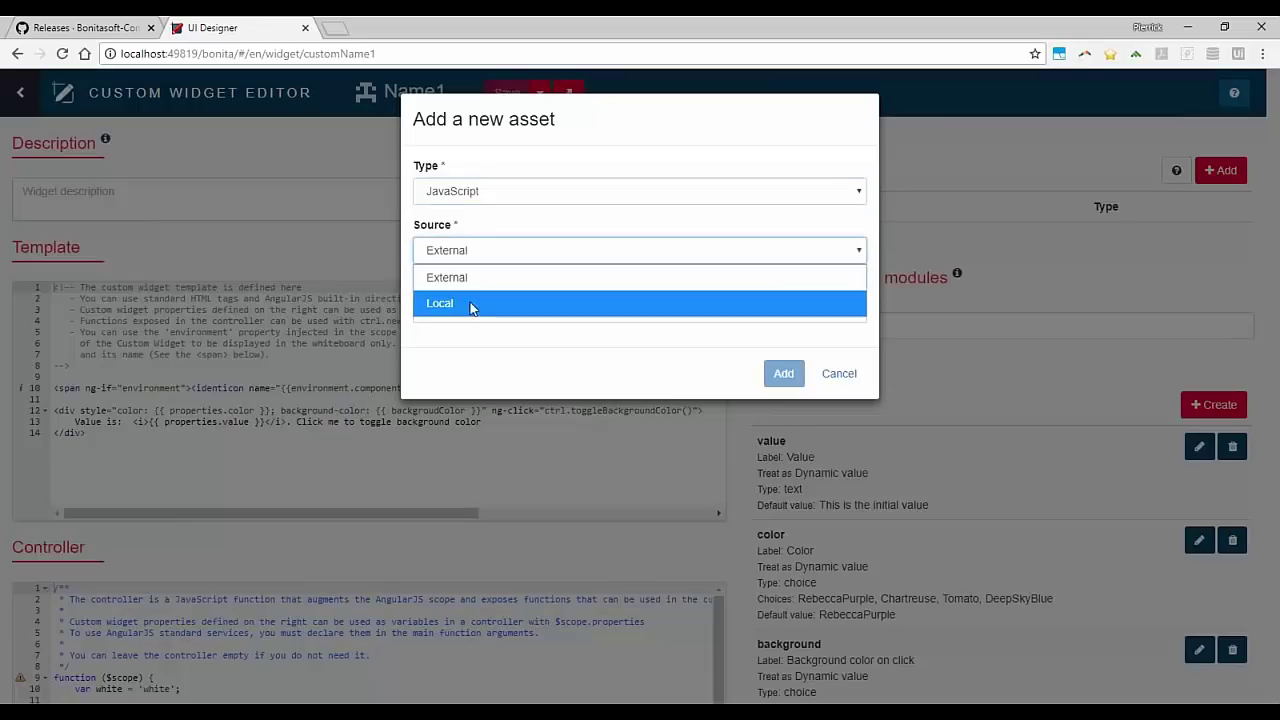
left_click(488, 231)
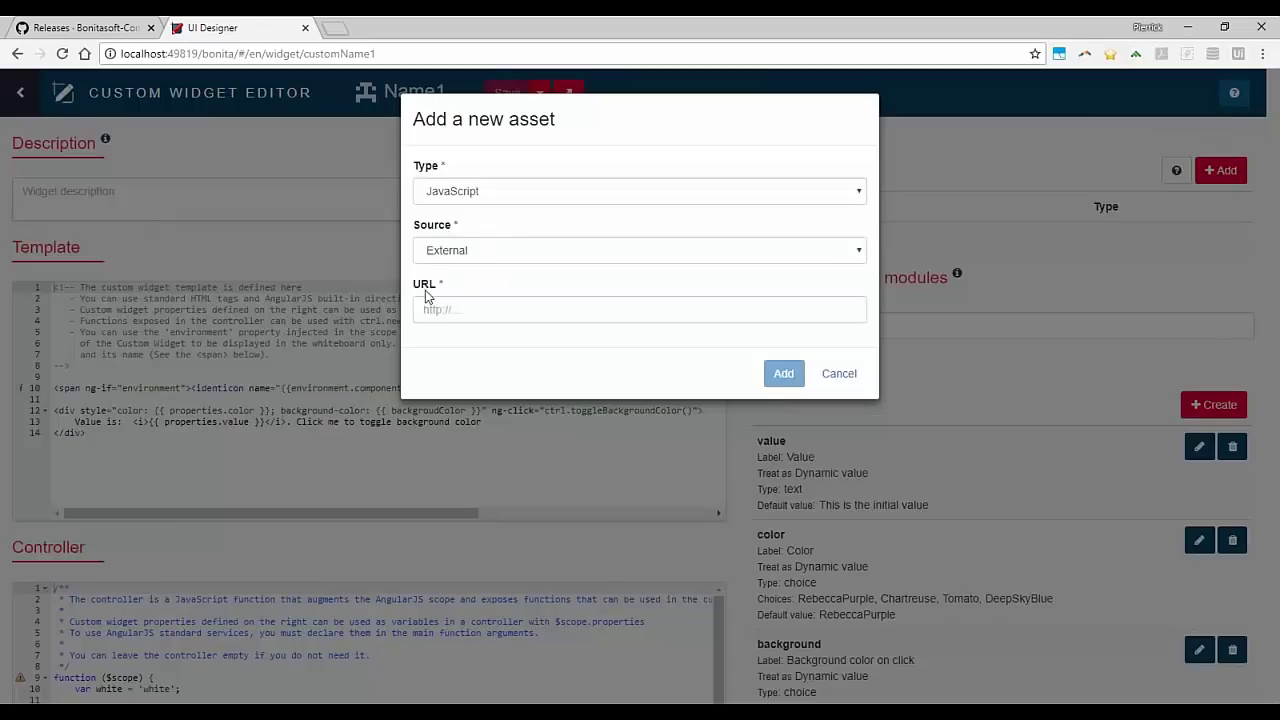
left_click(489, 250)
left_click(473, 299)
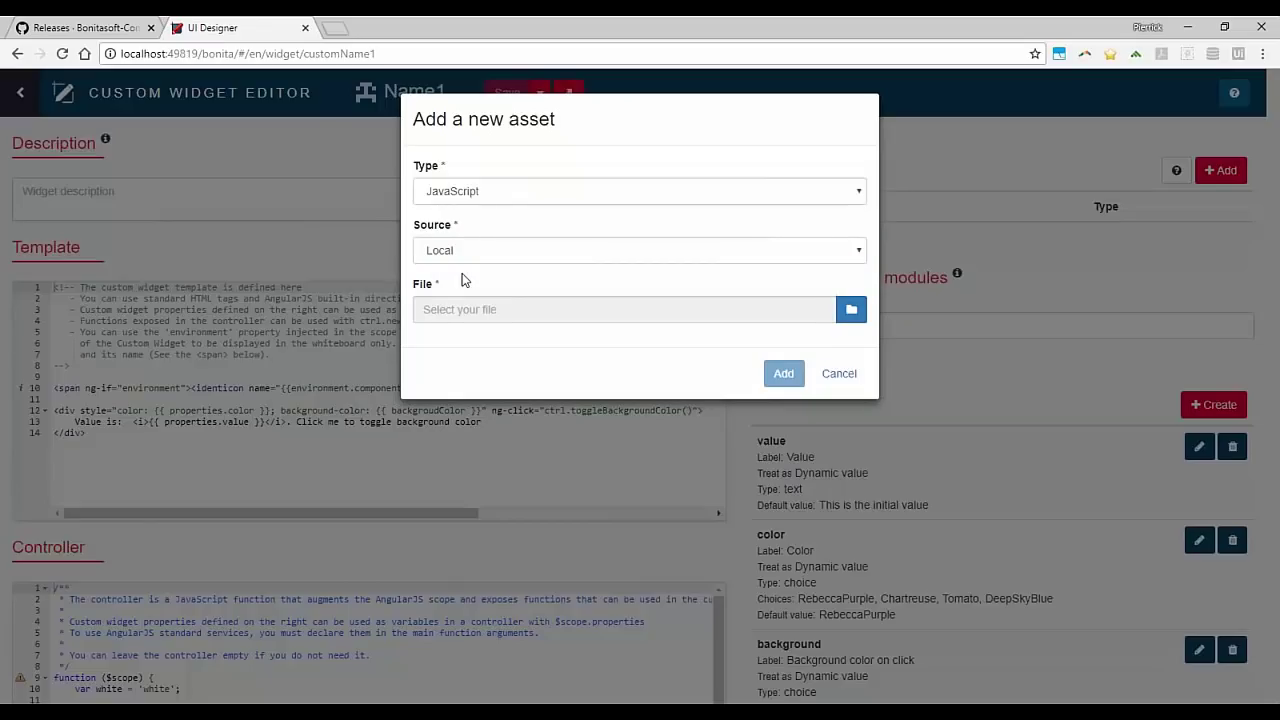
left_click(839, 376)
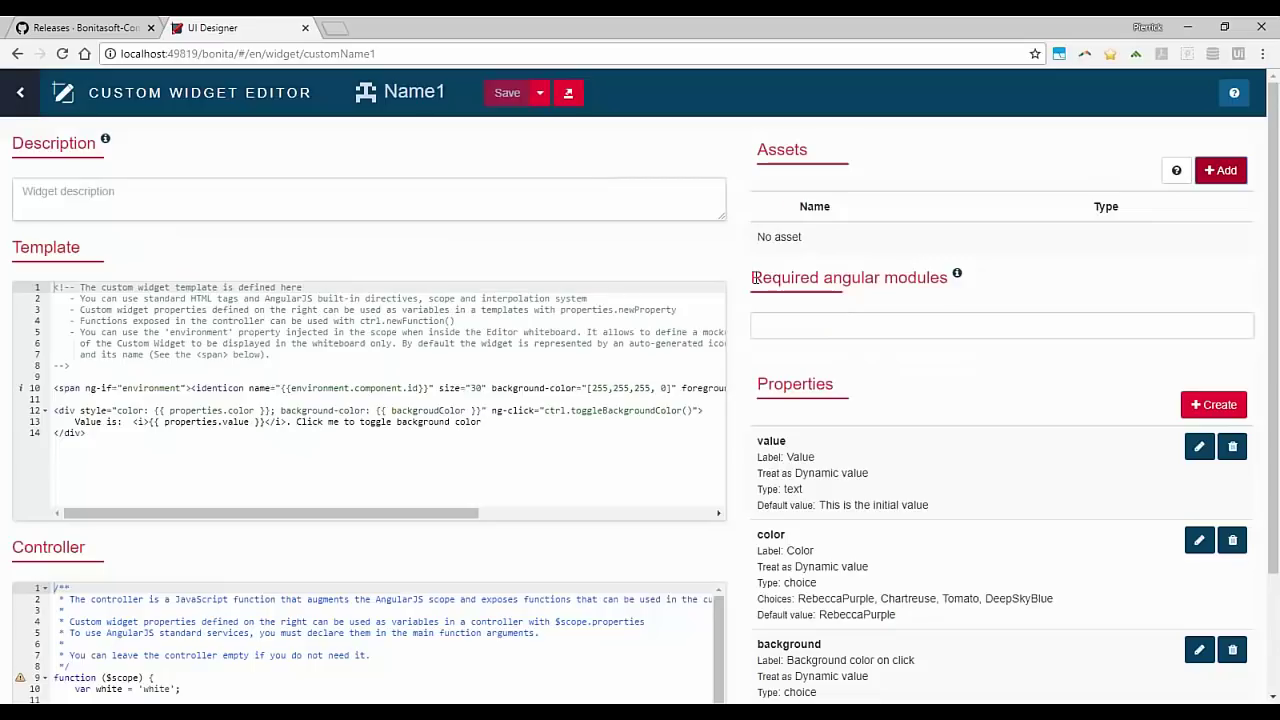
Step: Look through Name1's angular modules, template and controller code, then return to the UI Designer home
left_click(850, 323)
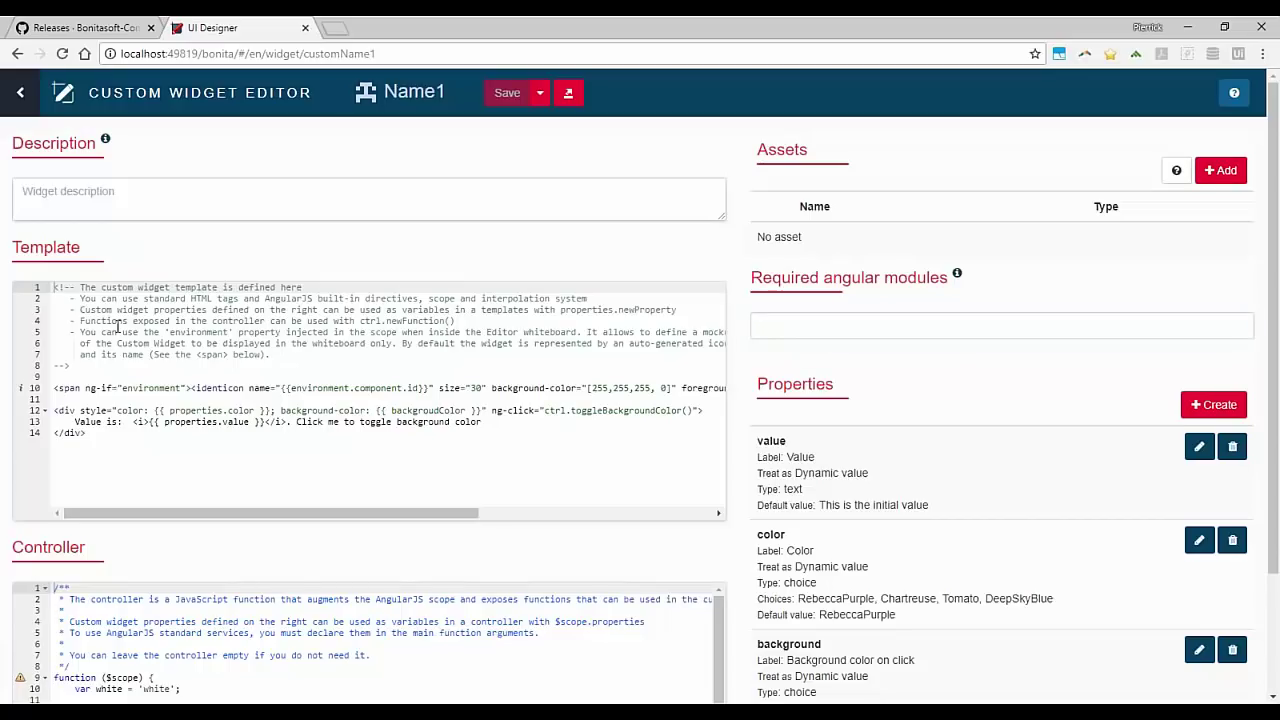
left_click(60, 376)
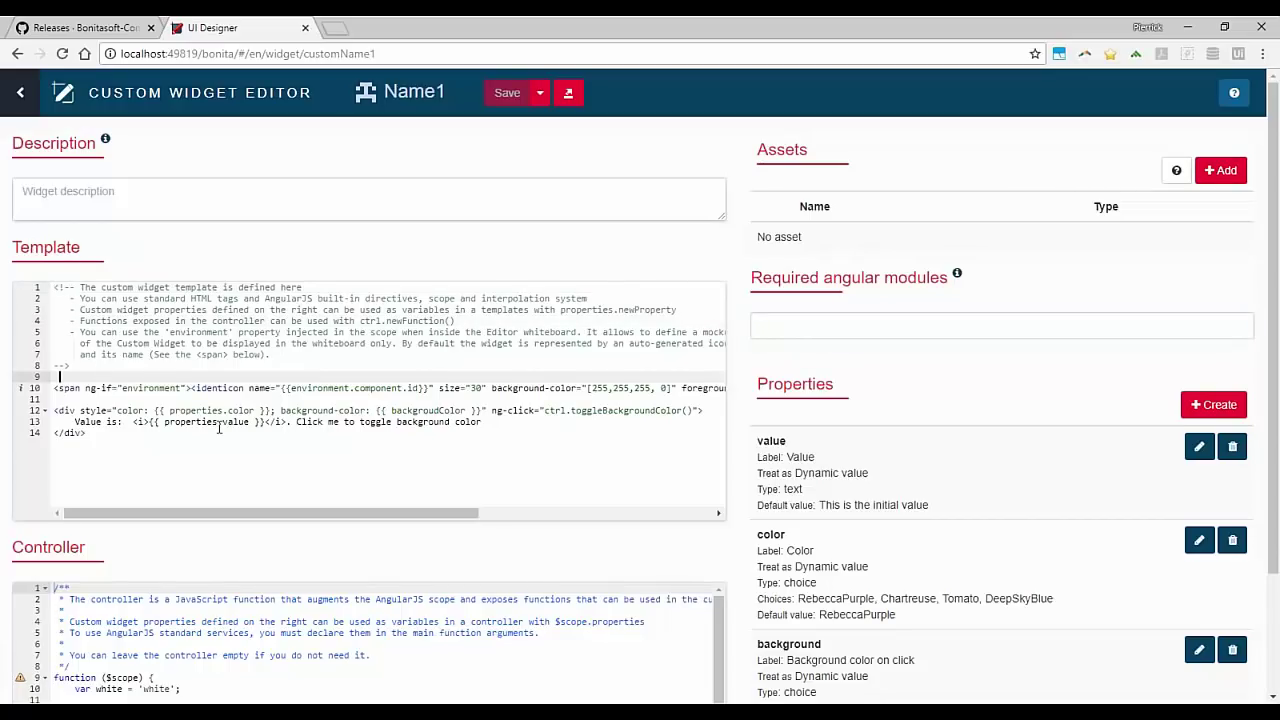
scroll(736, 314, "down", 2)
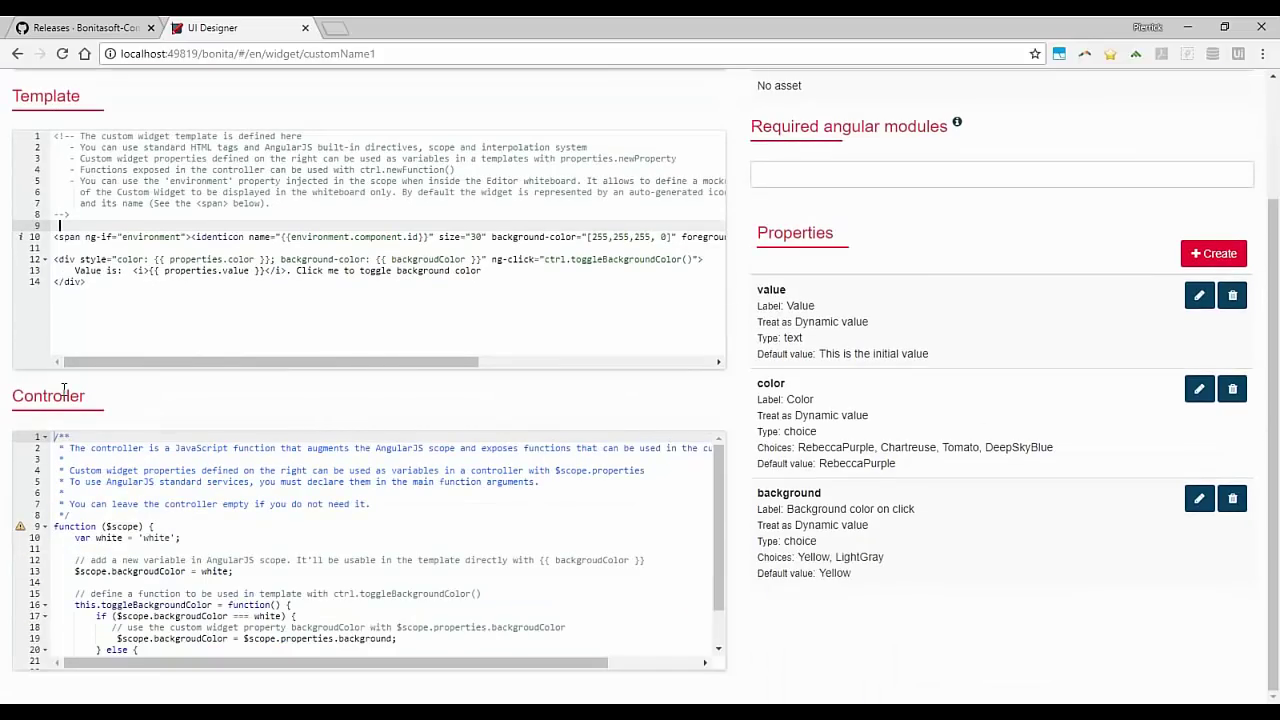
left_click(397, 555)
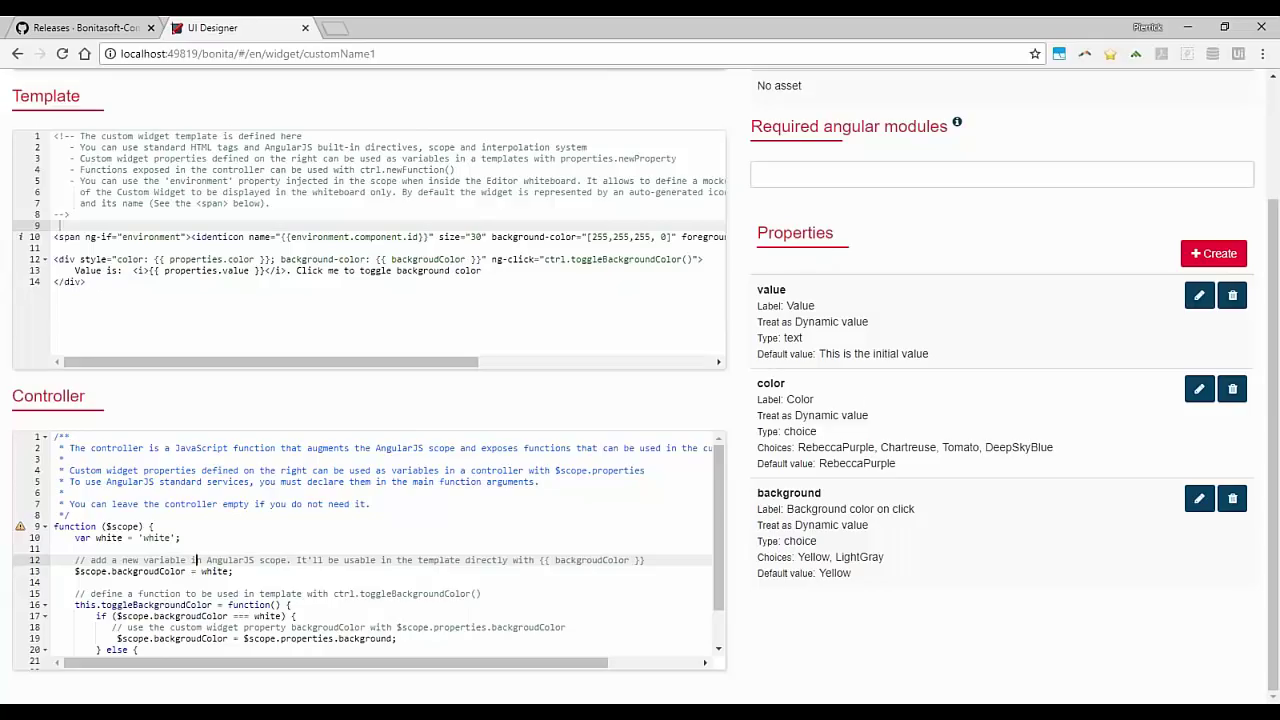
scroll(90, 118, "up", 2)
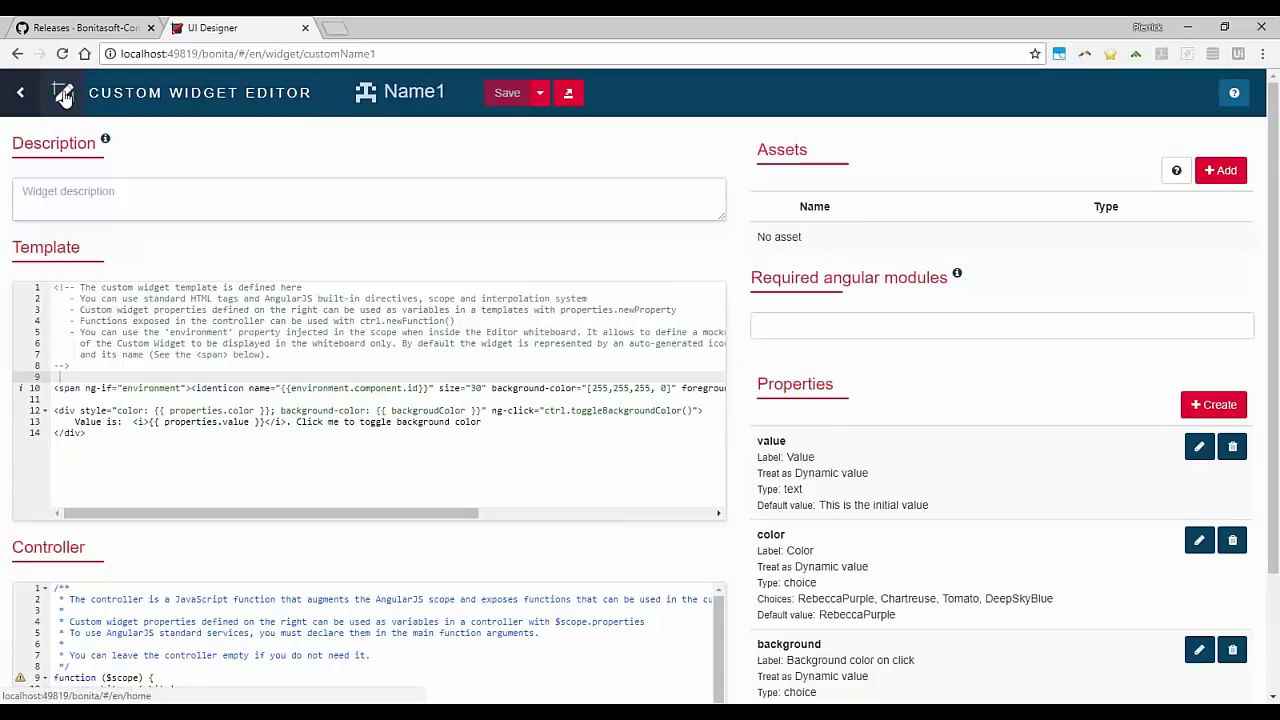
left_click(62, 93)
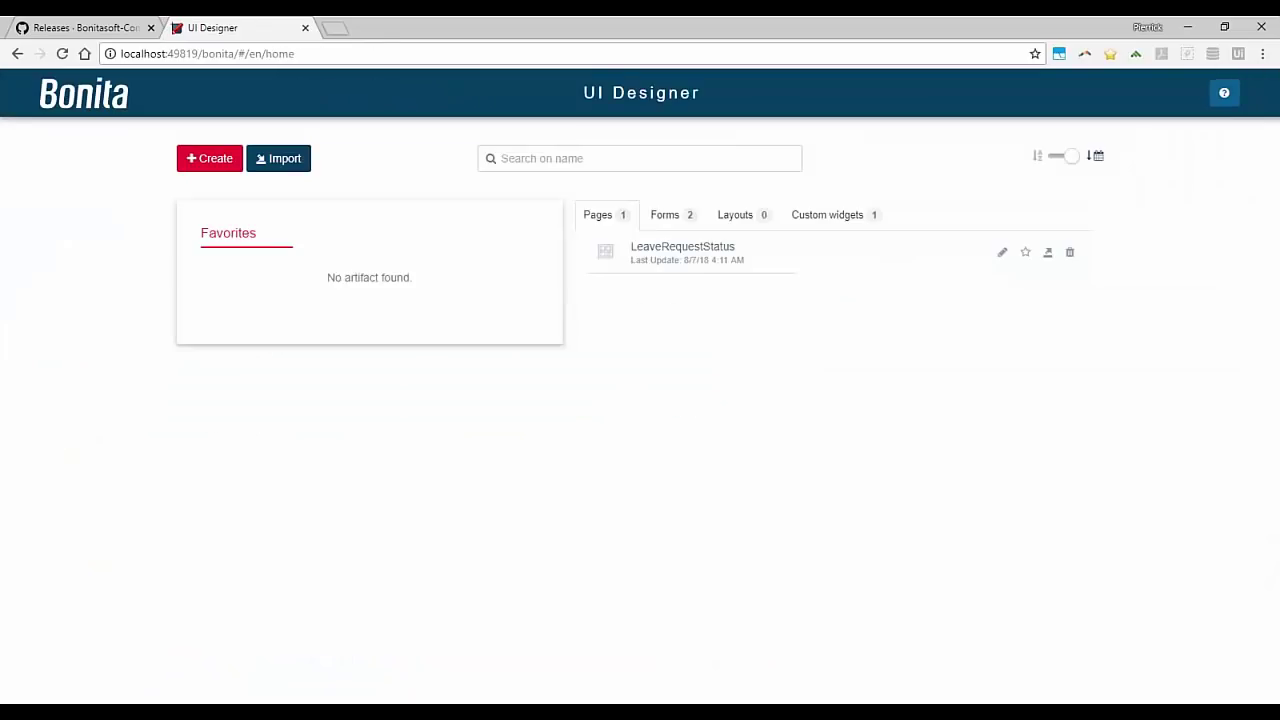
Step: Open the validateLeaveRequest form, select its Requestor text and enlarge the Variables panel
left_click(668, 215)
left_click(671, 250)
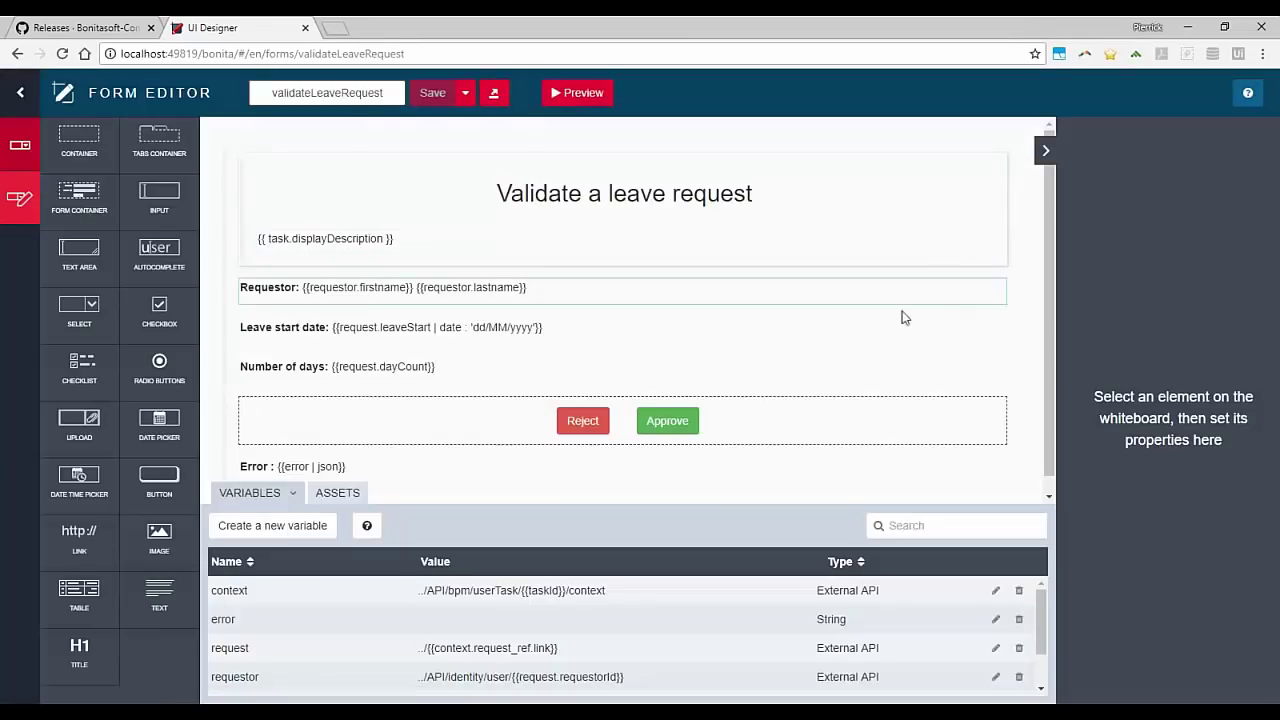
left_click(370, 295)
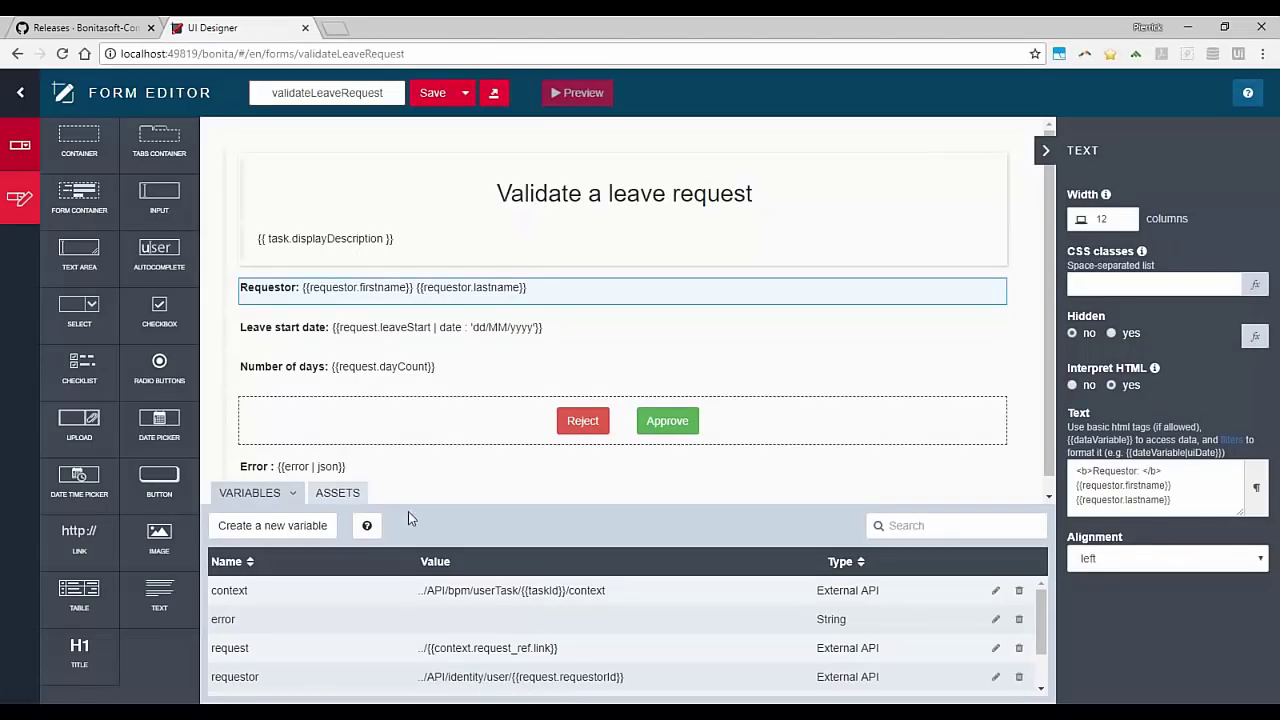
left_click_drag(413, 505, 413, 445)
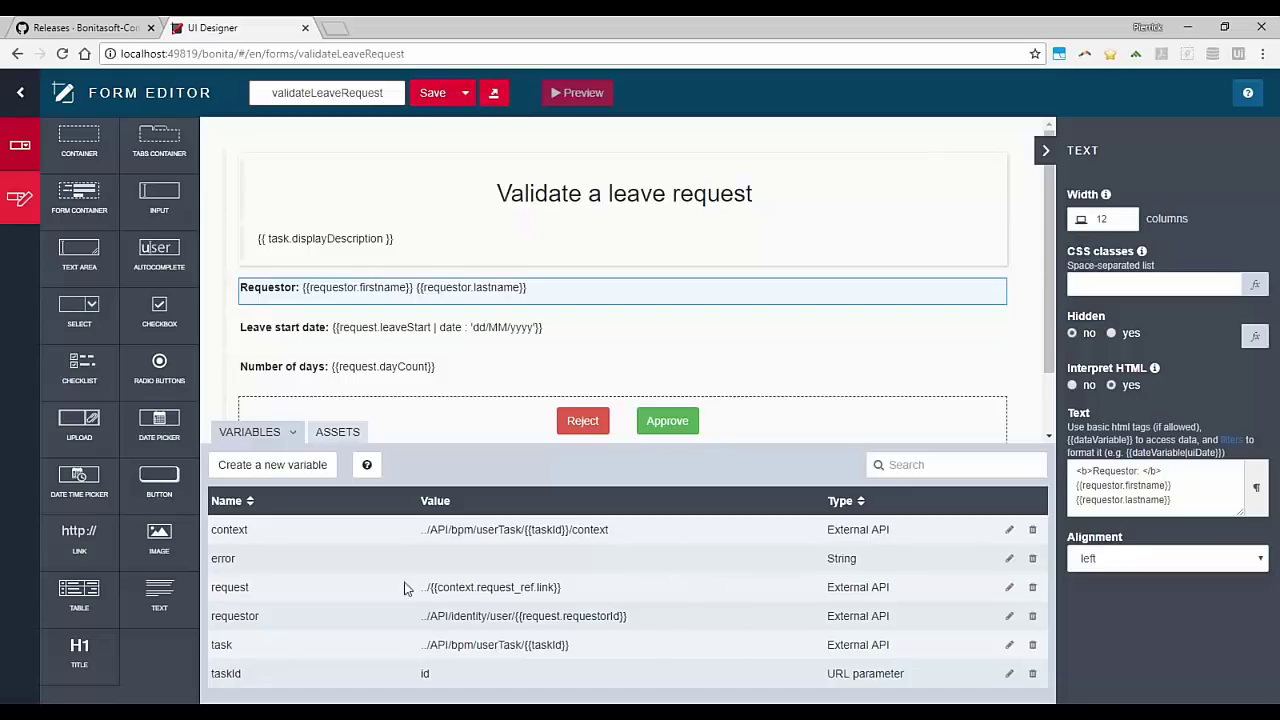
Step: Examine the error, context and request variables, then the form title's properties
double_click(221, 557)
double_click(226, 529)
left_click(228, 612)
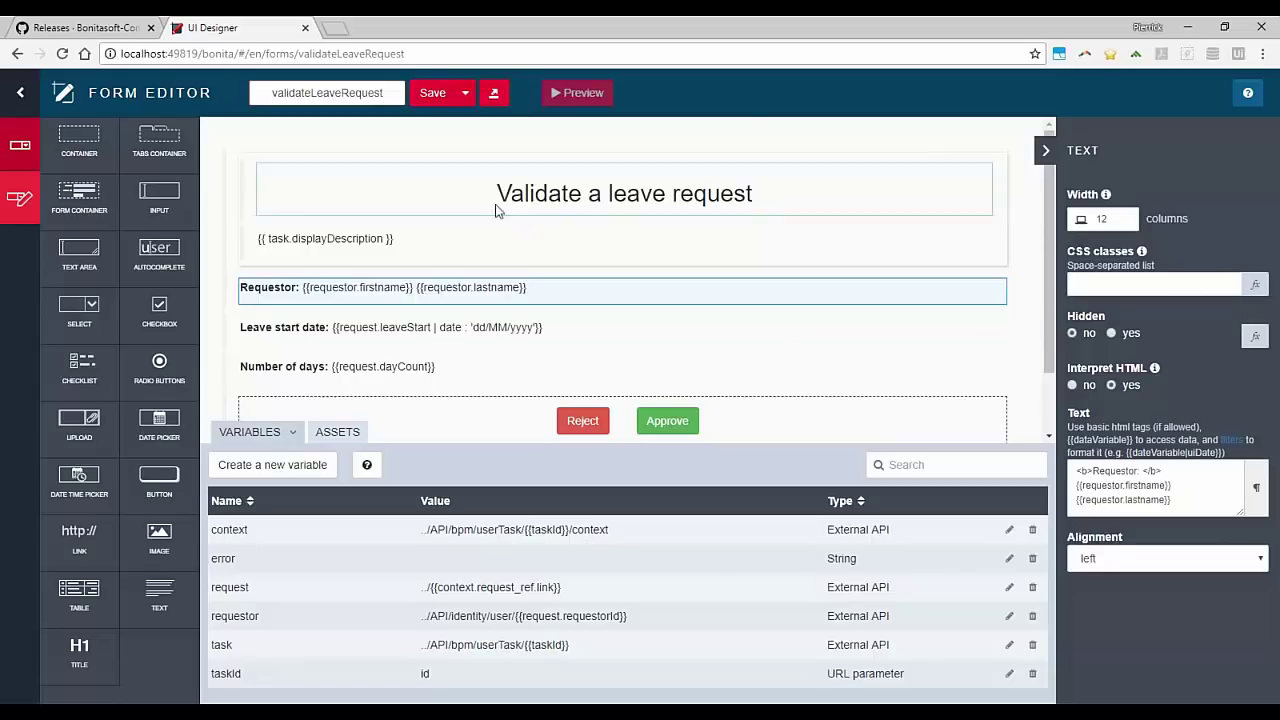
scroll(390, 290, "down", 1)
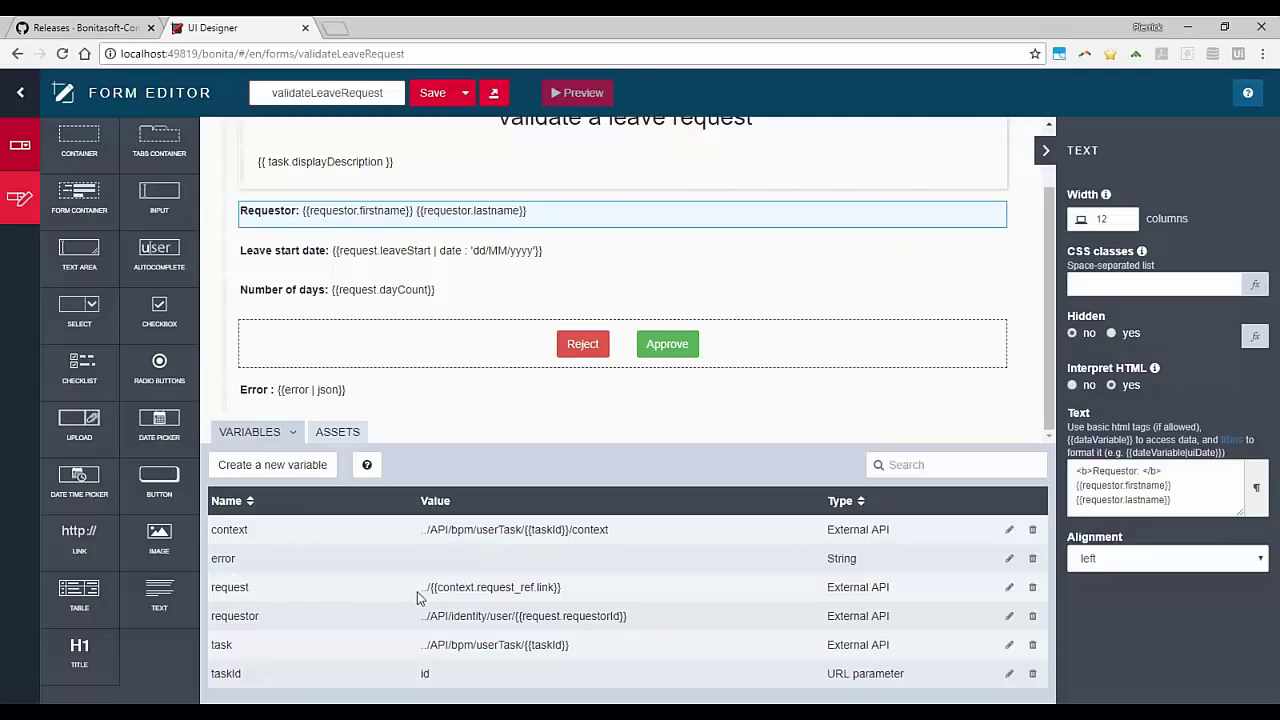
double_click(235, 592)
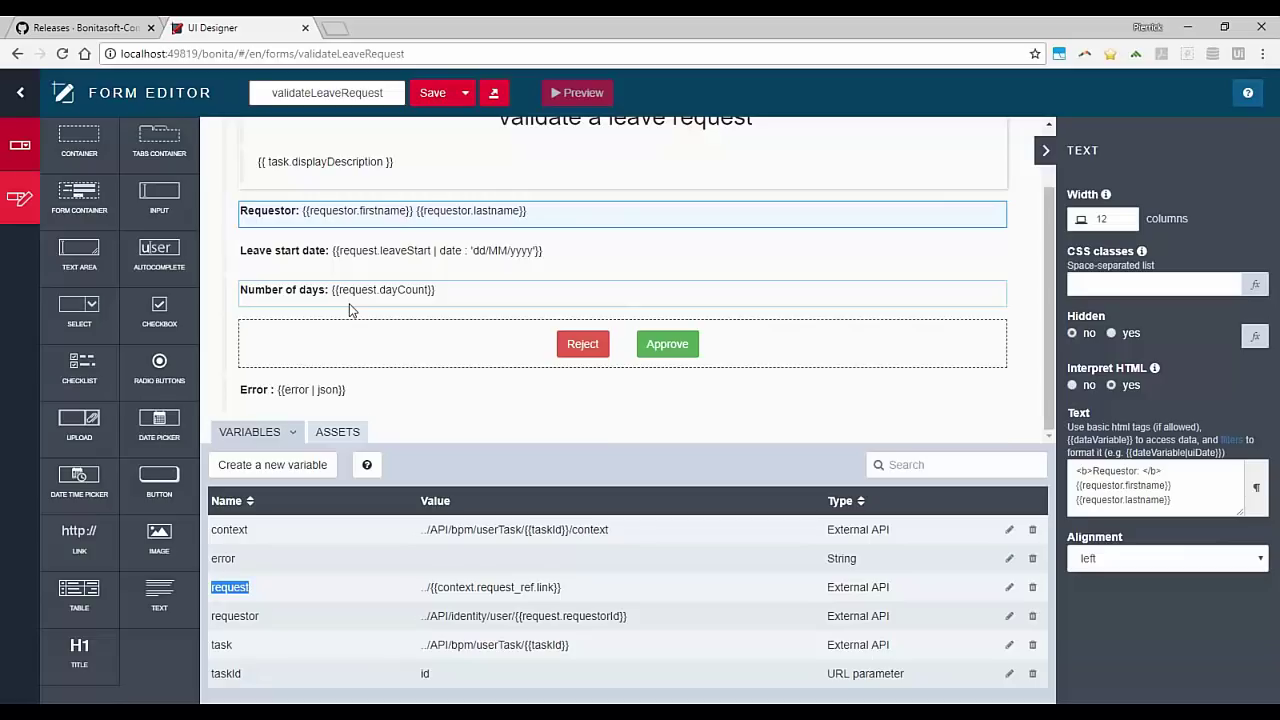
scroll(349, 310, "up", 1)
left_click(551, 208)
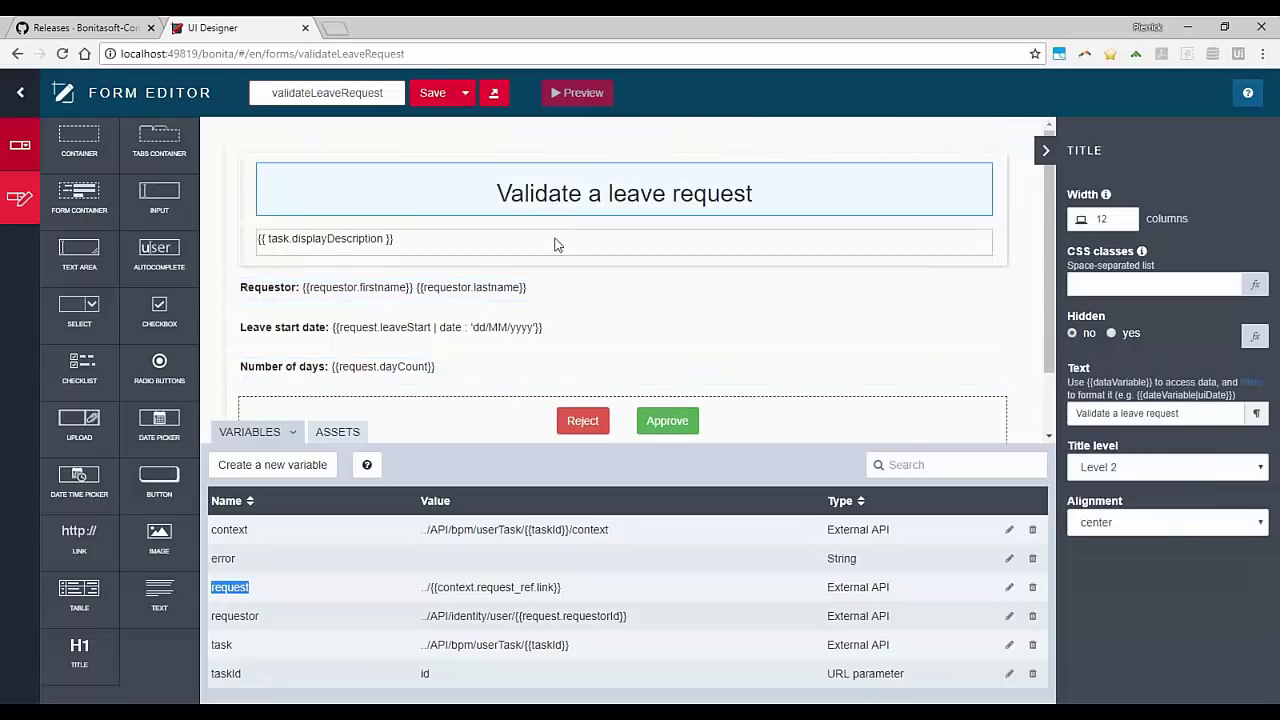
scroll(537, 286, "down", 1)
scroll(537, 286, "up", 1)
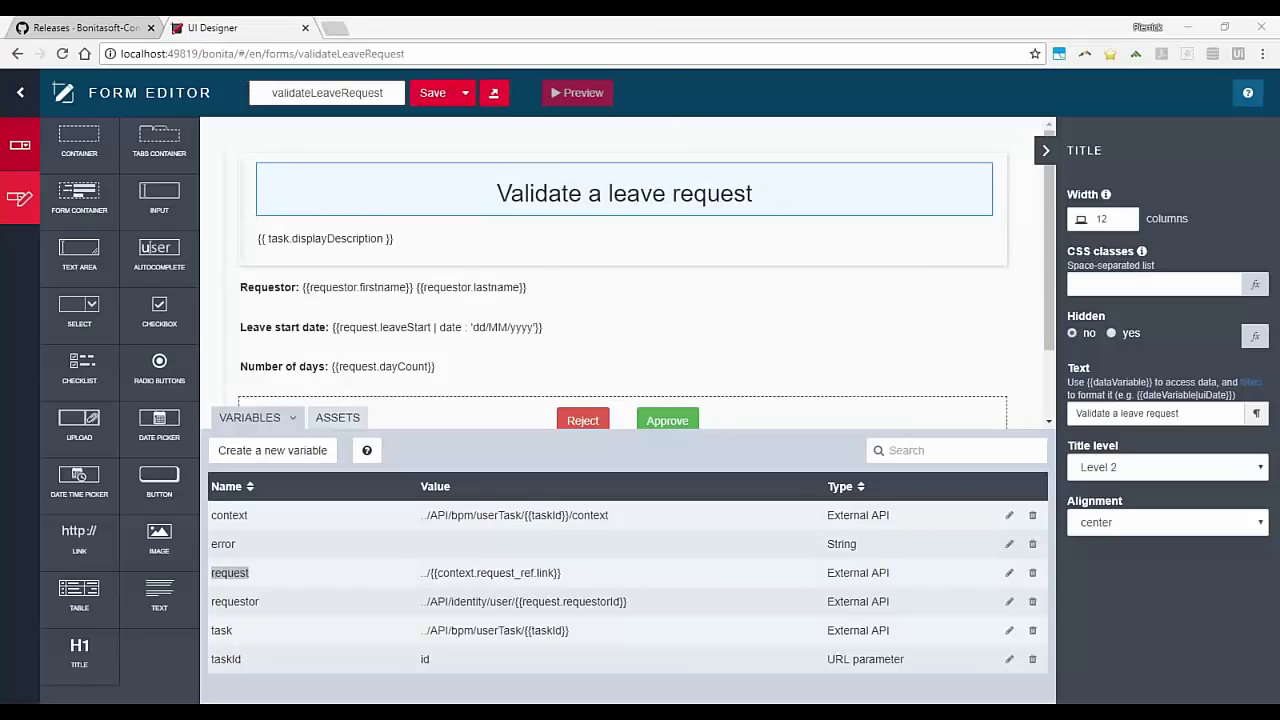
Step: Return to the slide deck and move from WIDGETS to the ARCHITECTURE OVERVIEW slide
key("alt+Tab")
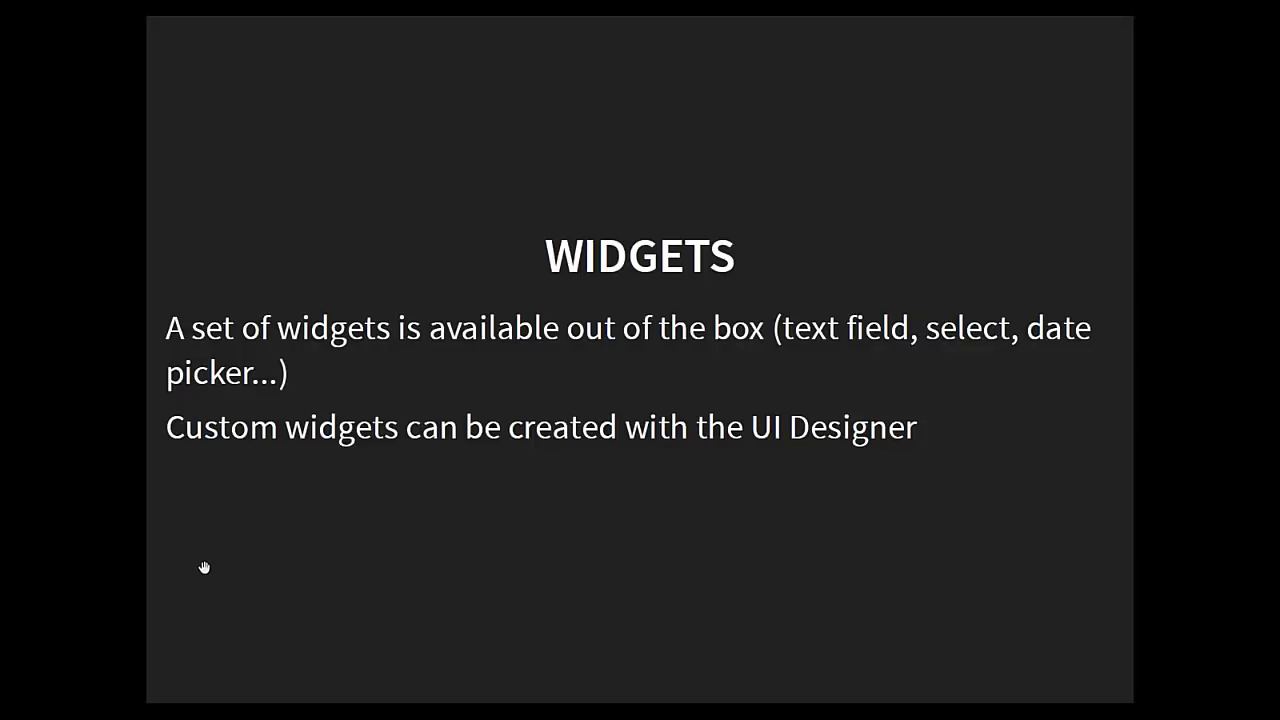
key("Right")
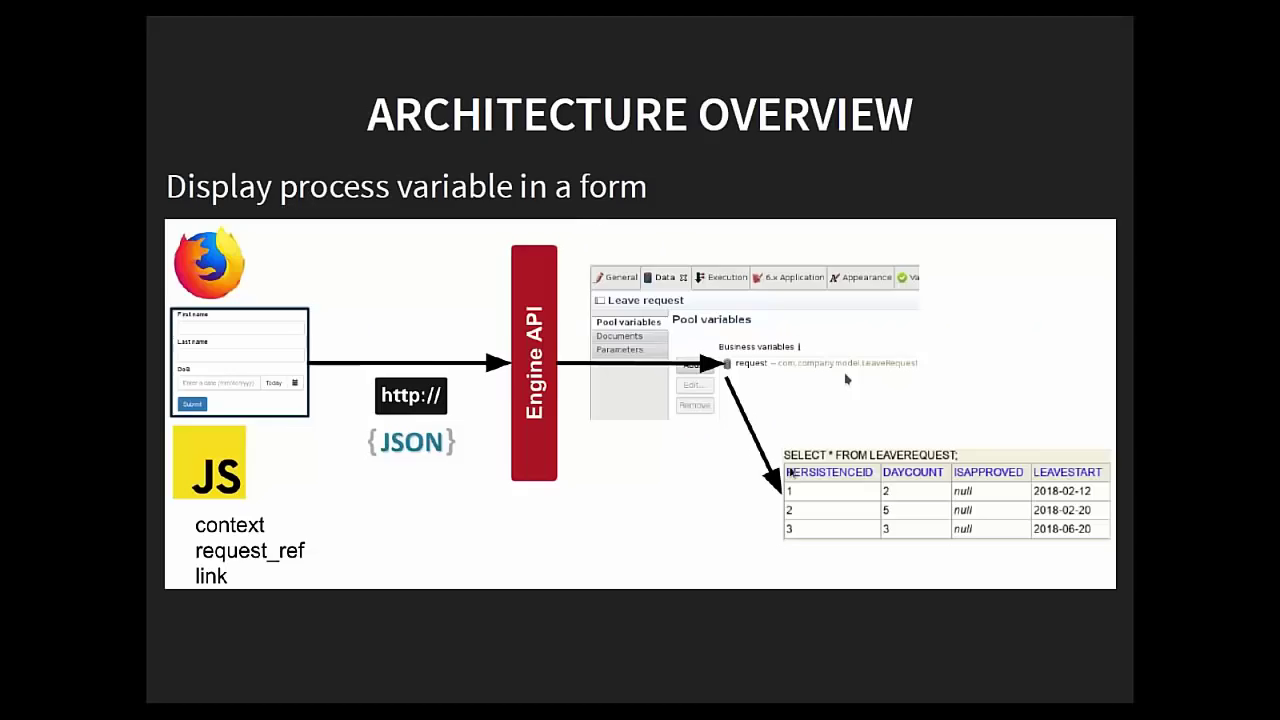
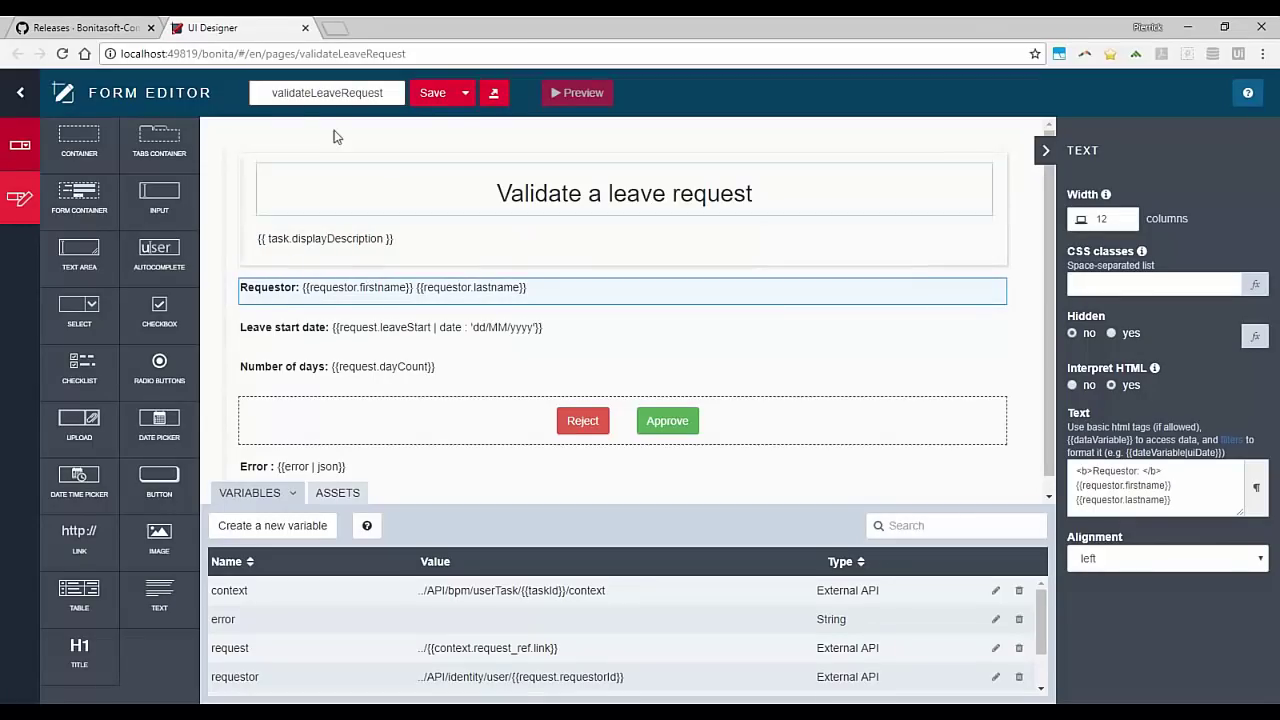
key("alt+Tab")
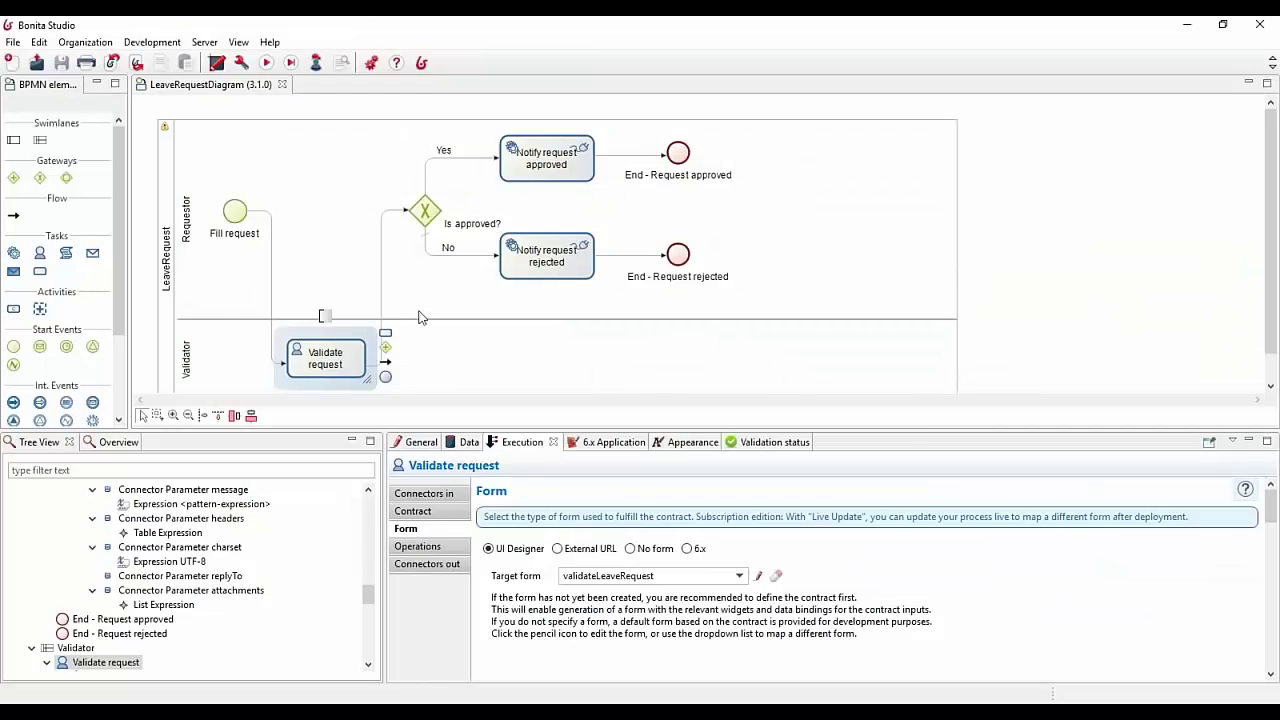
left_click(168, 293)
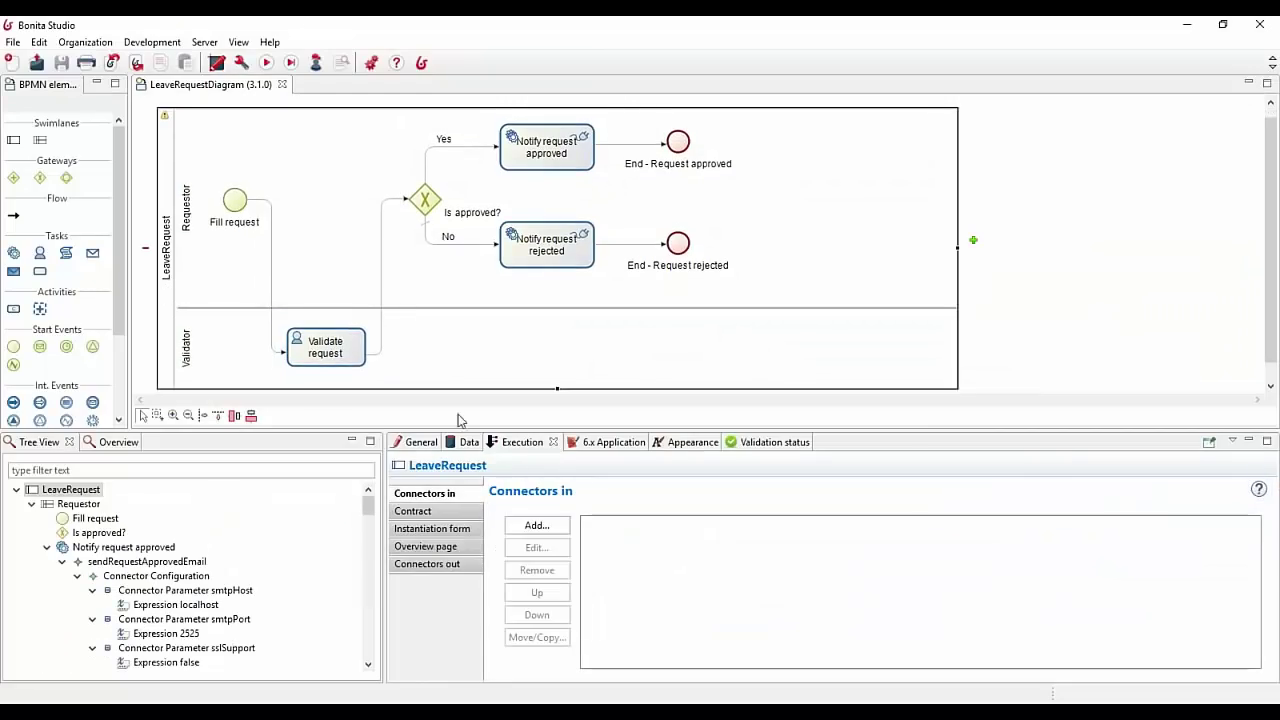
left_click(465, 445)
left_click(600, 537)
left_click(672, 532)
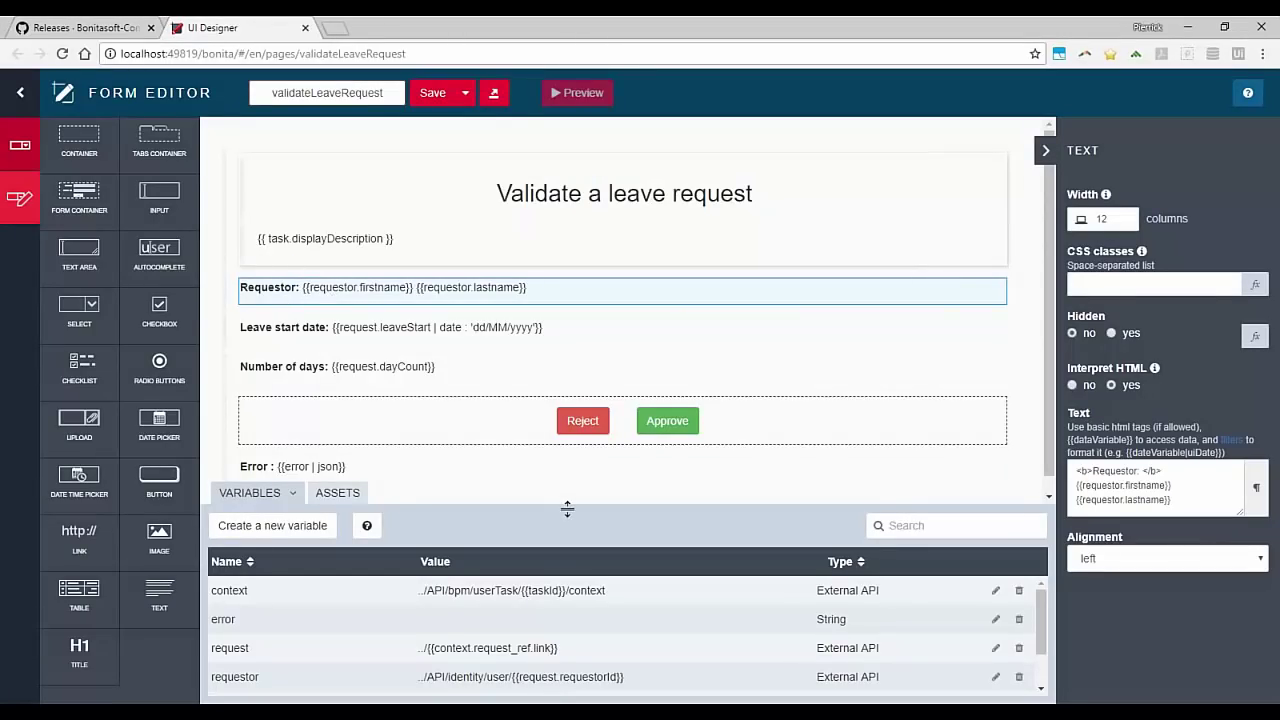
Step: Enlarge the Variables panel, select Leave start date, and examine request's link and External API type
left_click_drag(567, 509, 514, 411)
left_click(365, 334)
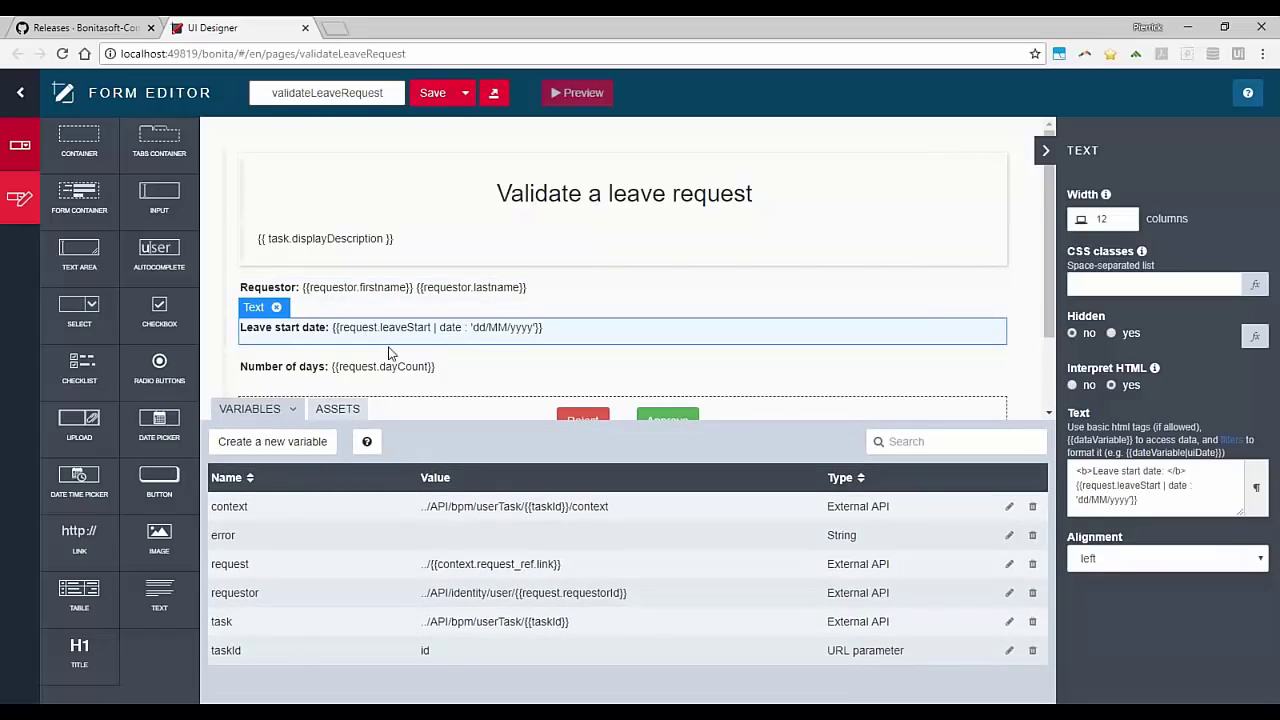
double_click(230, 566)
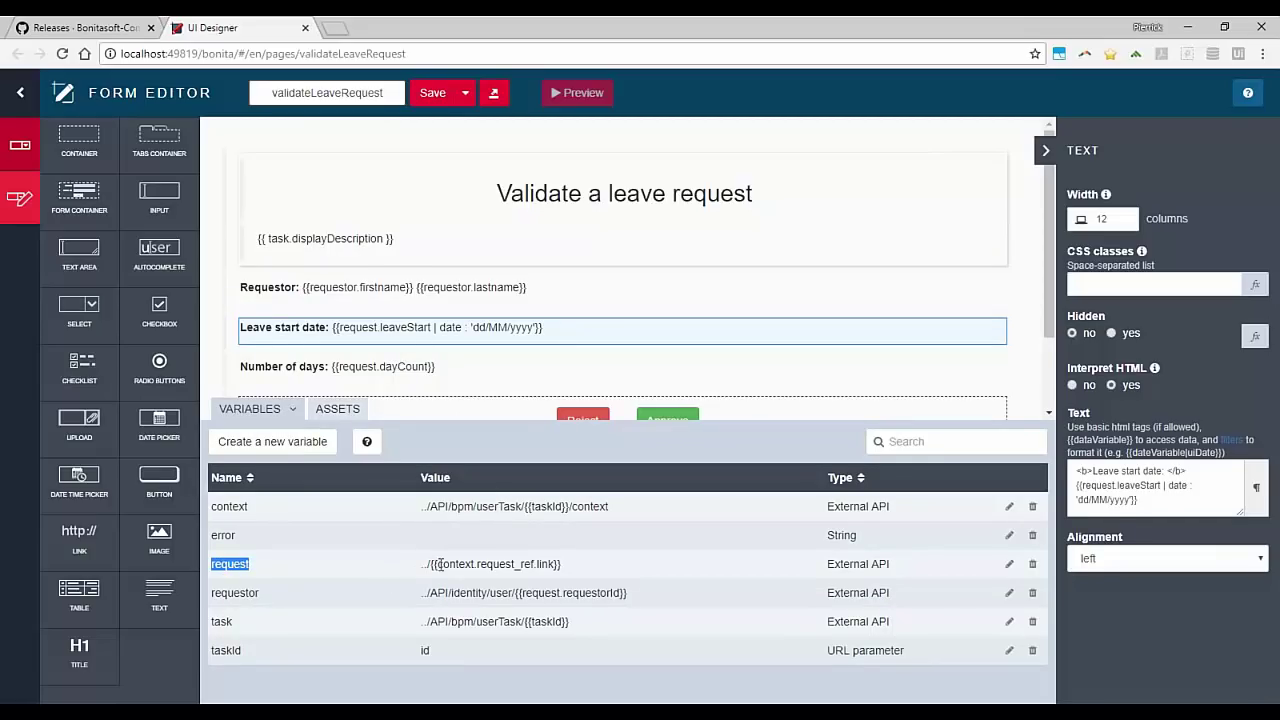
left_click_drag(437, 566, 550, 565)
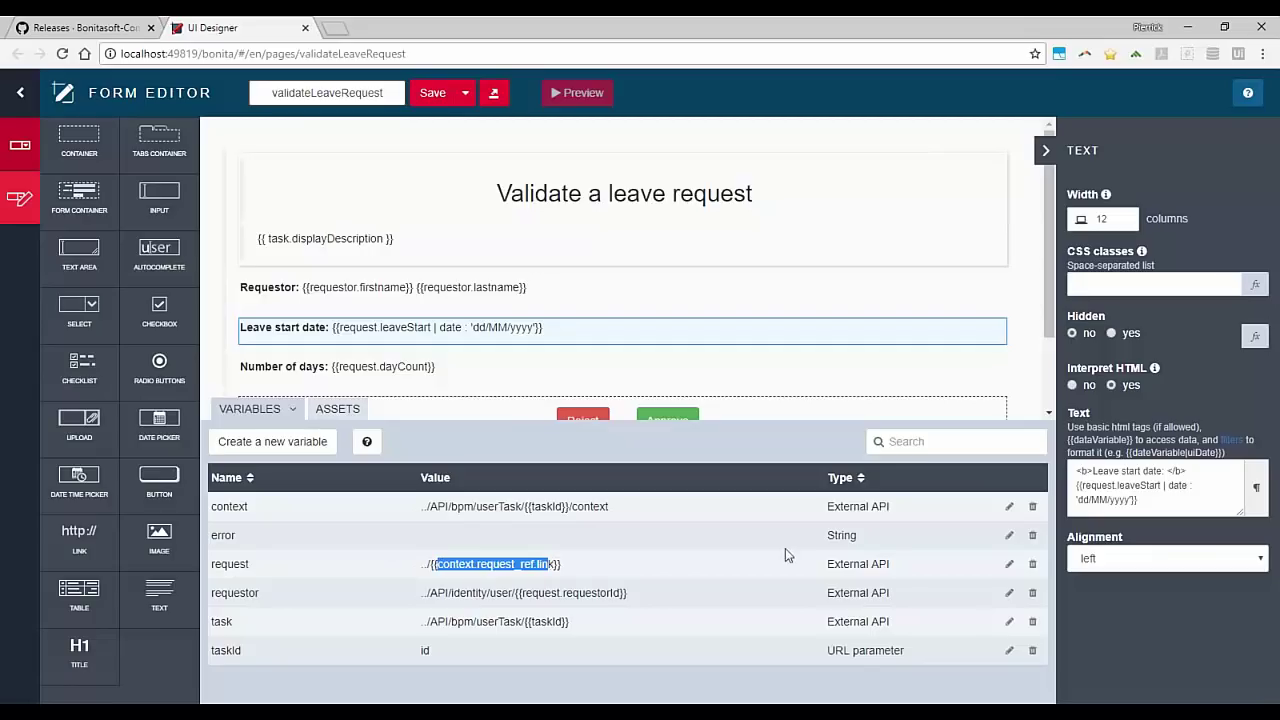
left_click_drag(827, 566, 895, 568)
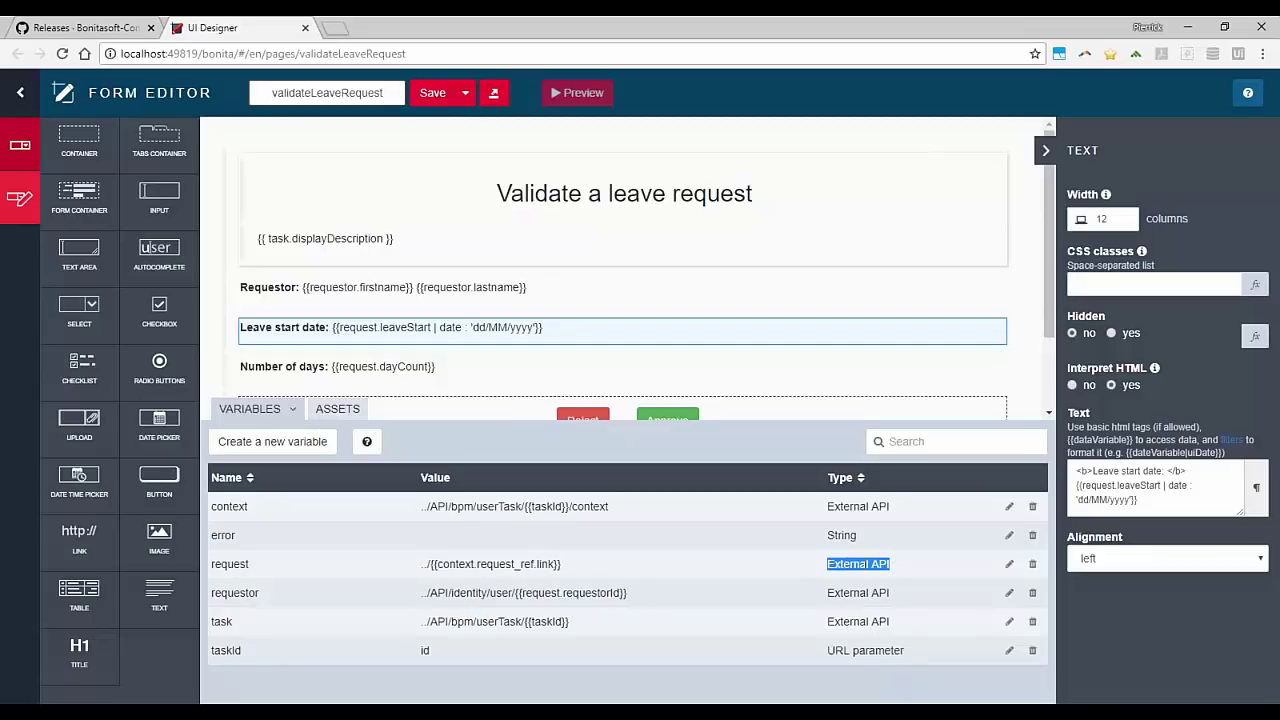
left_click(832, 565)
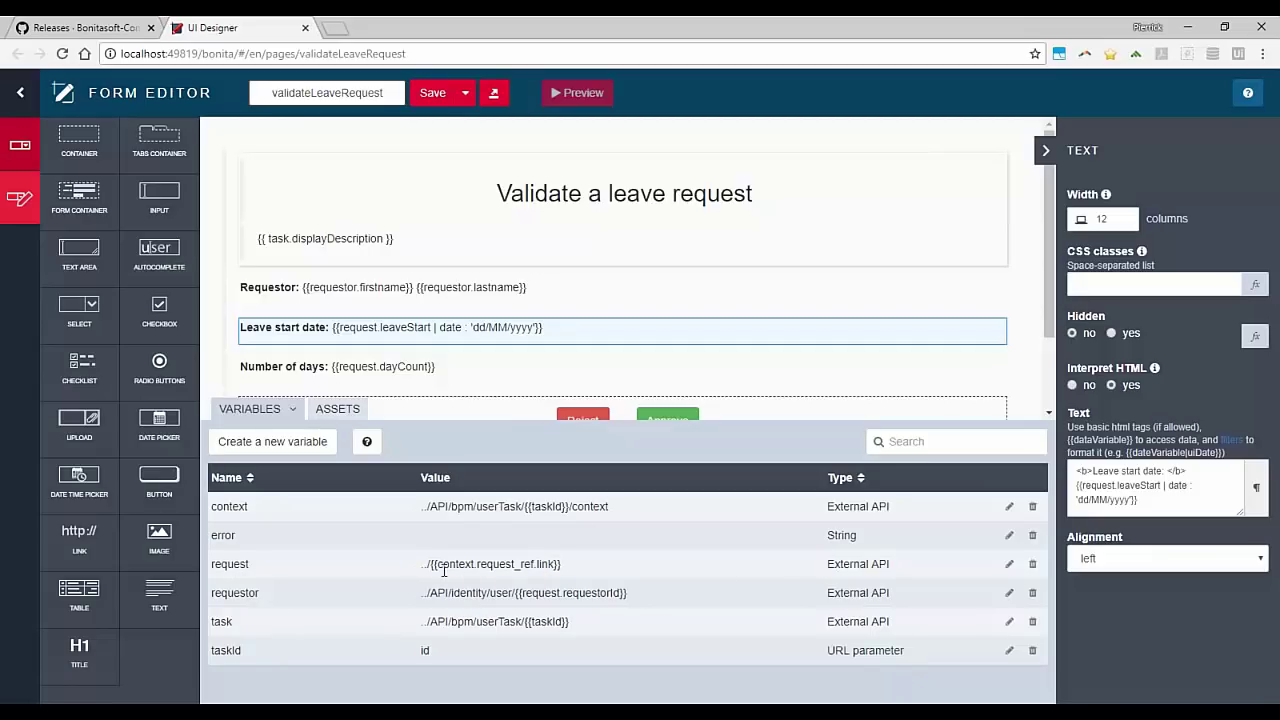
Step: Trace the context and request parts of request's URL against the business variable in Bonita Studio
left_click_drag(437, 565, 557, 565)
left_click_drag(473, 564, 518, 564)
key("alt+Tab")
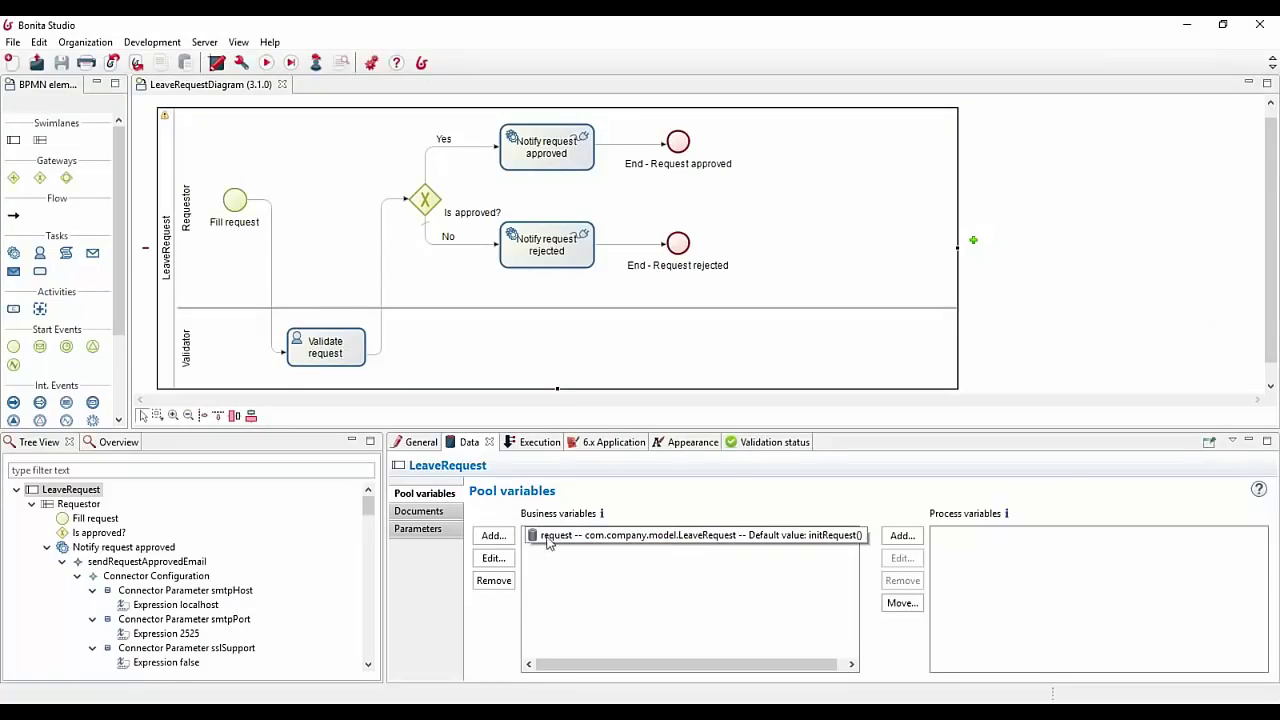
key("alt+Tab")
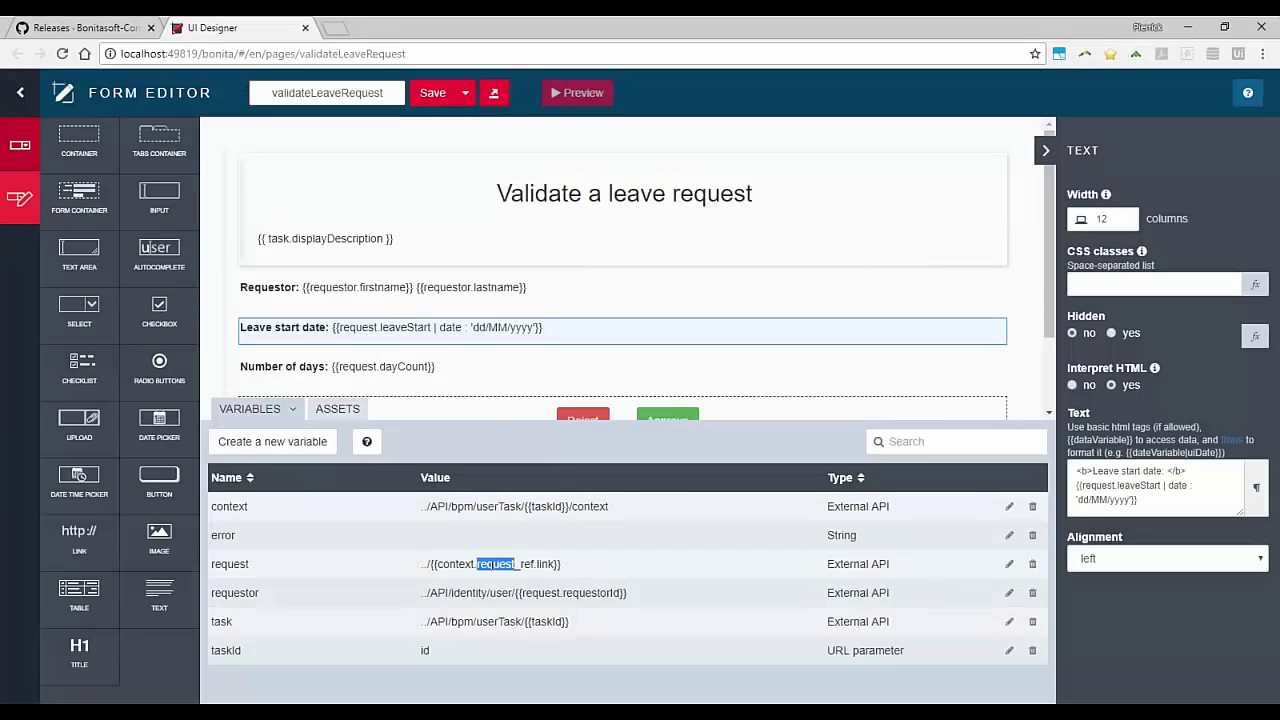
left_click(478, 566)
double_click(460, 564)
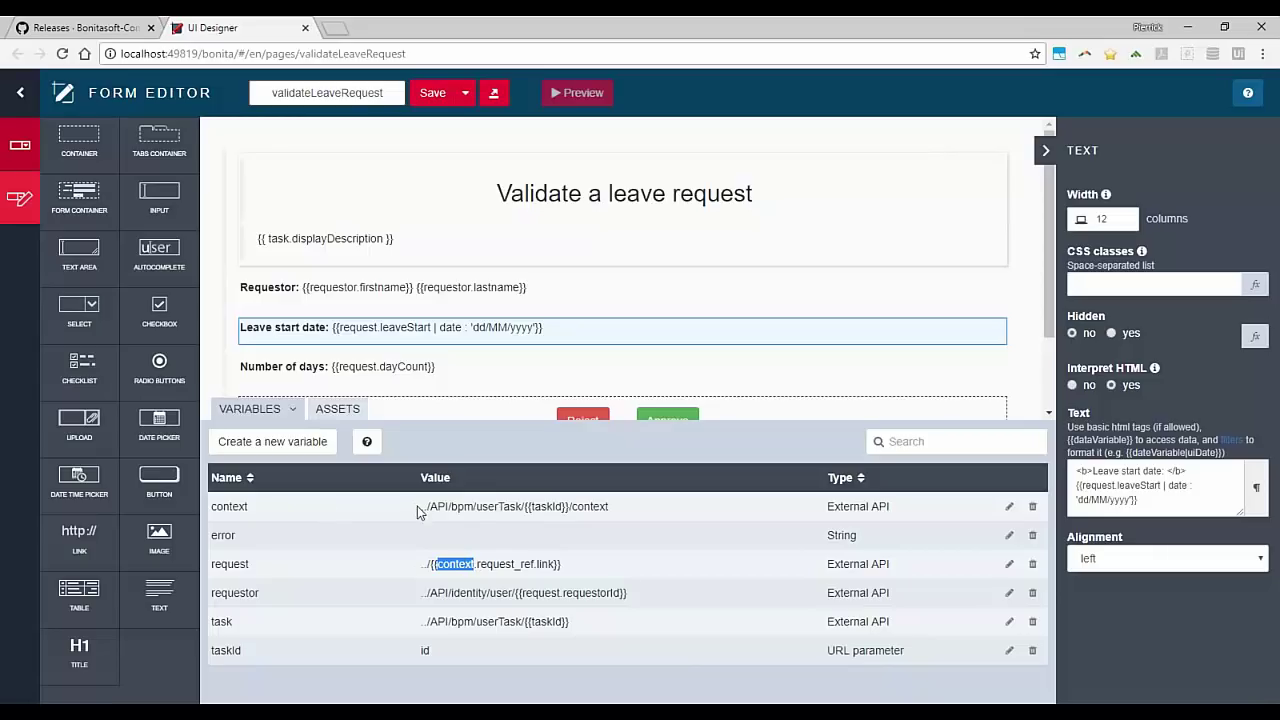
left_click_drag(420, 512, 622, 512)
double_click(234, 506)
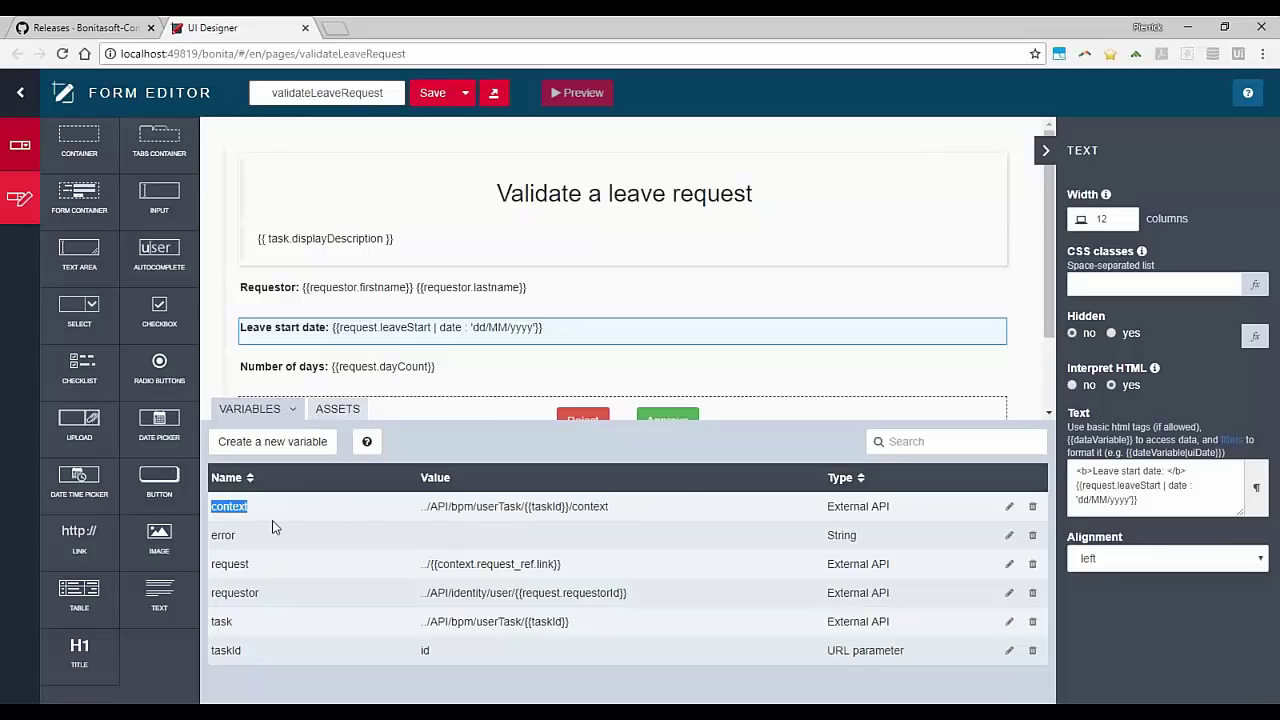
left_click_drag(423, 508, 614, 512)
double_click(545, 507)
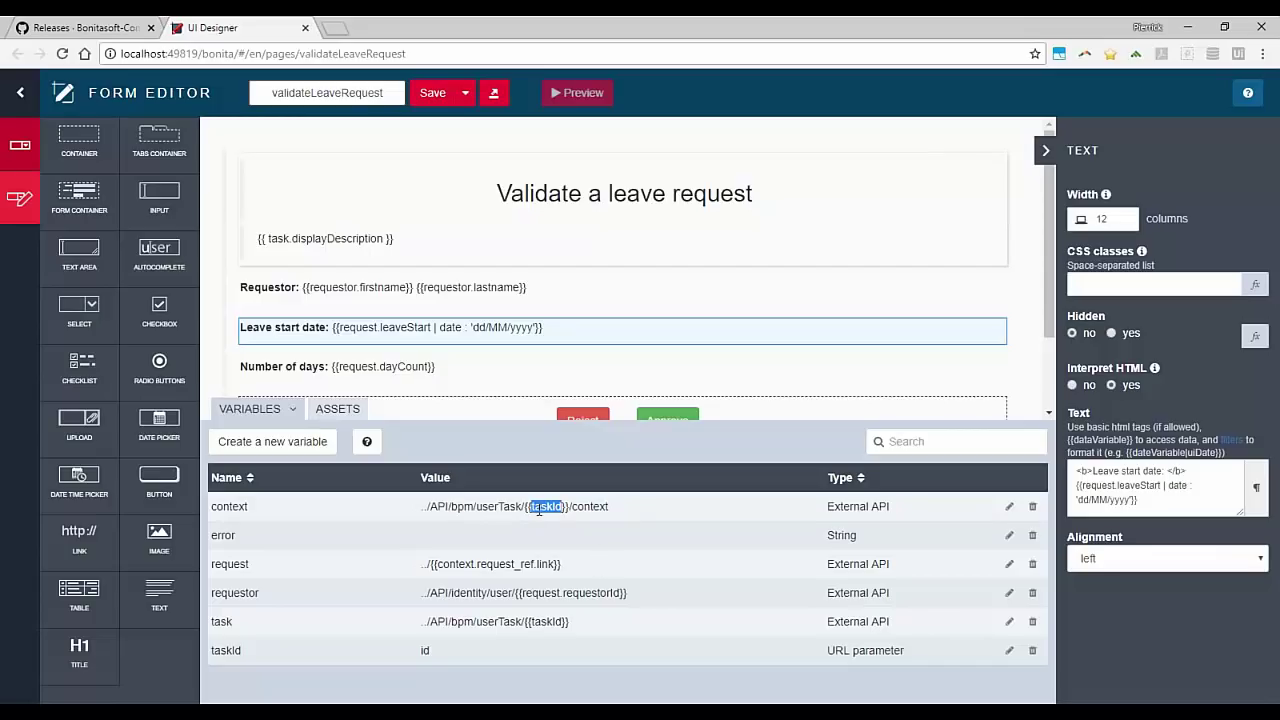
double_click(595, 507)
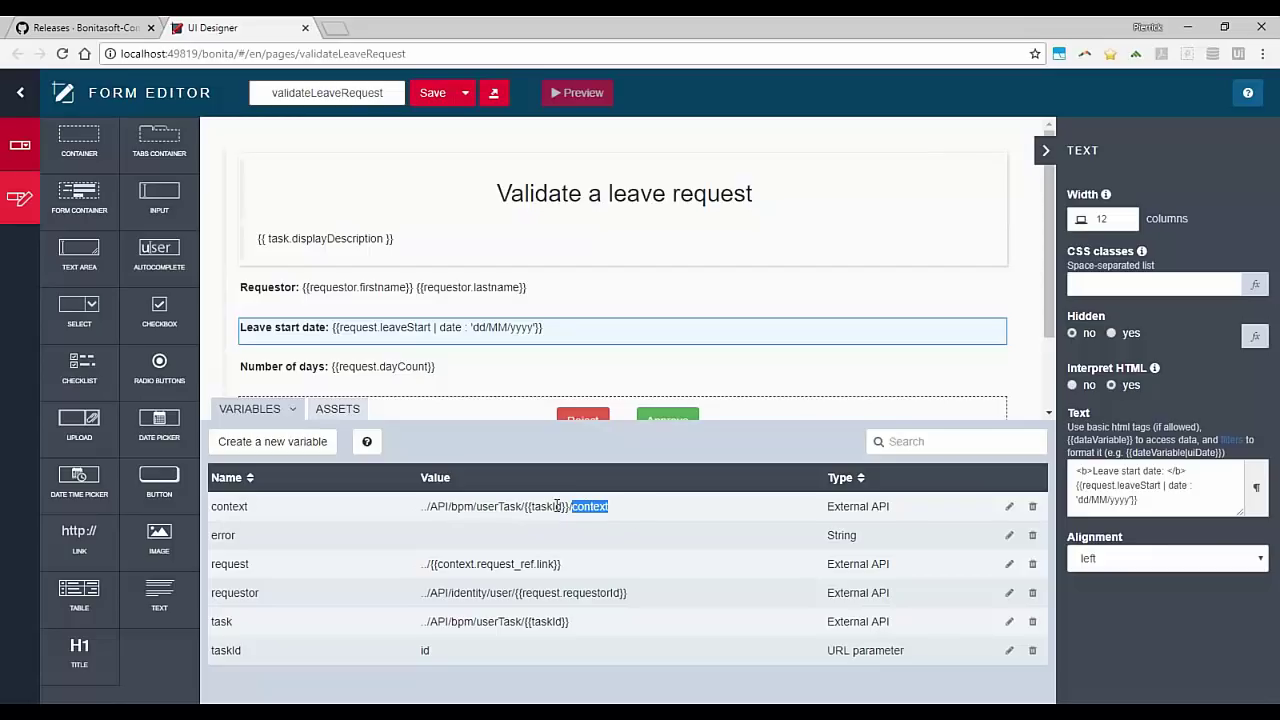
double_click(254, 509)
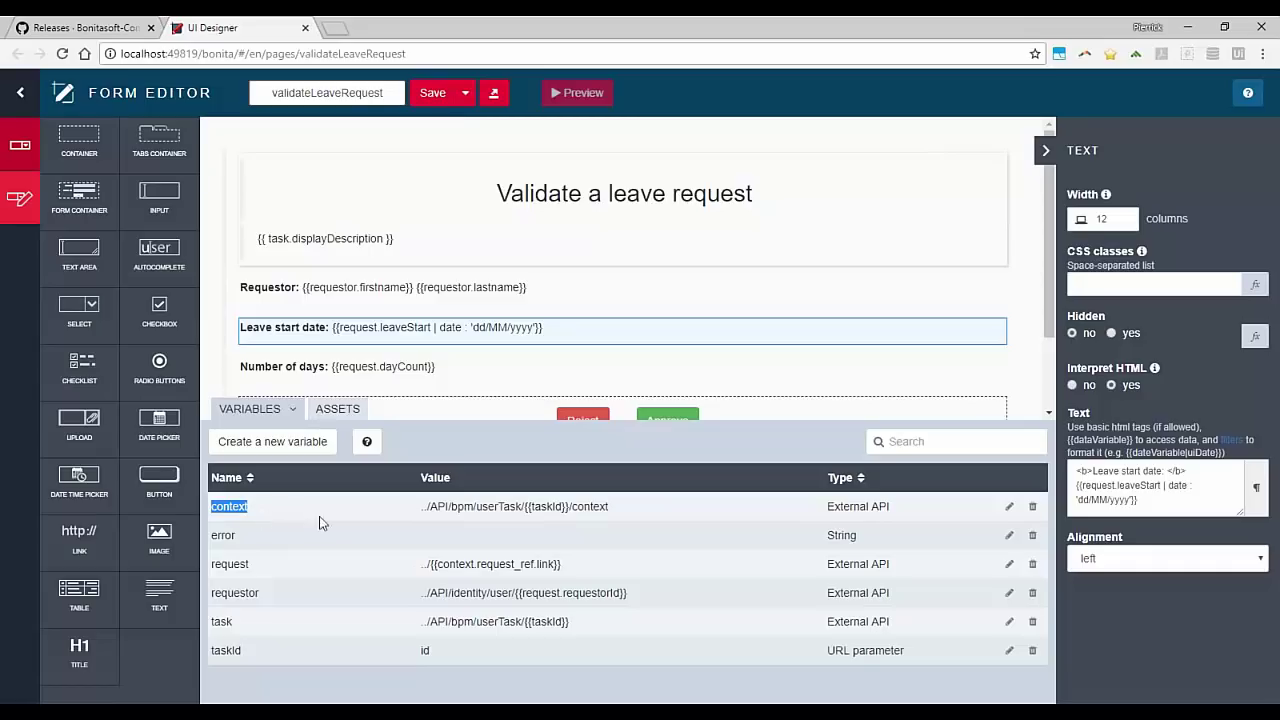
Step: Walk through context, request_ref and link in request's URL, relating it to the context variable
double_click(465, 565)
double_click(492, 565)
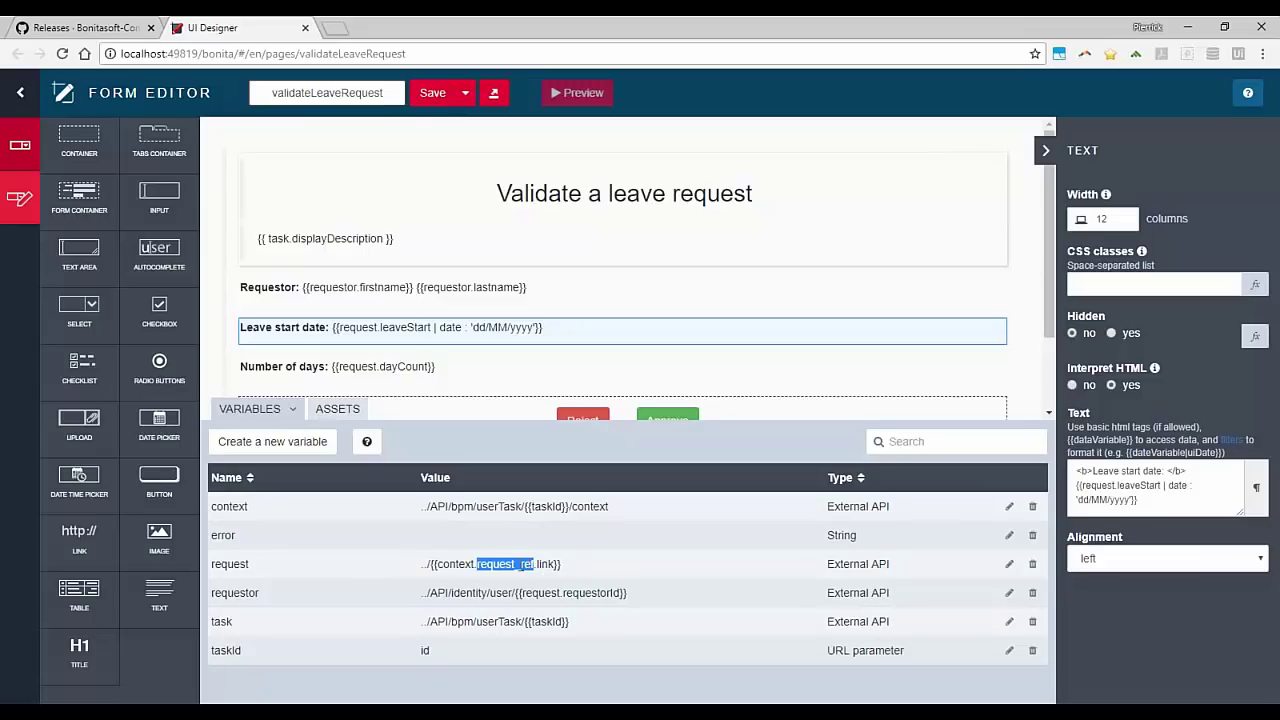
double_click(545, 565)
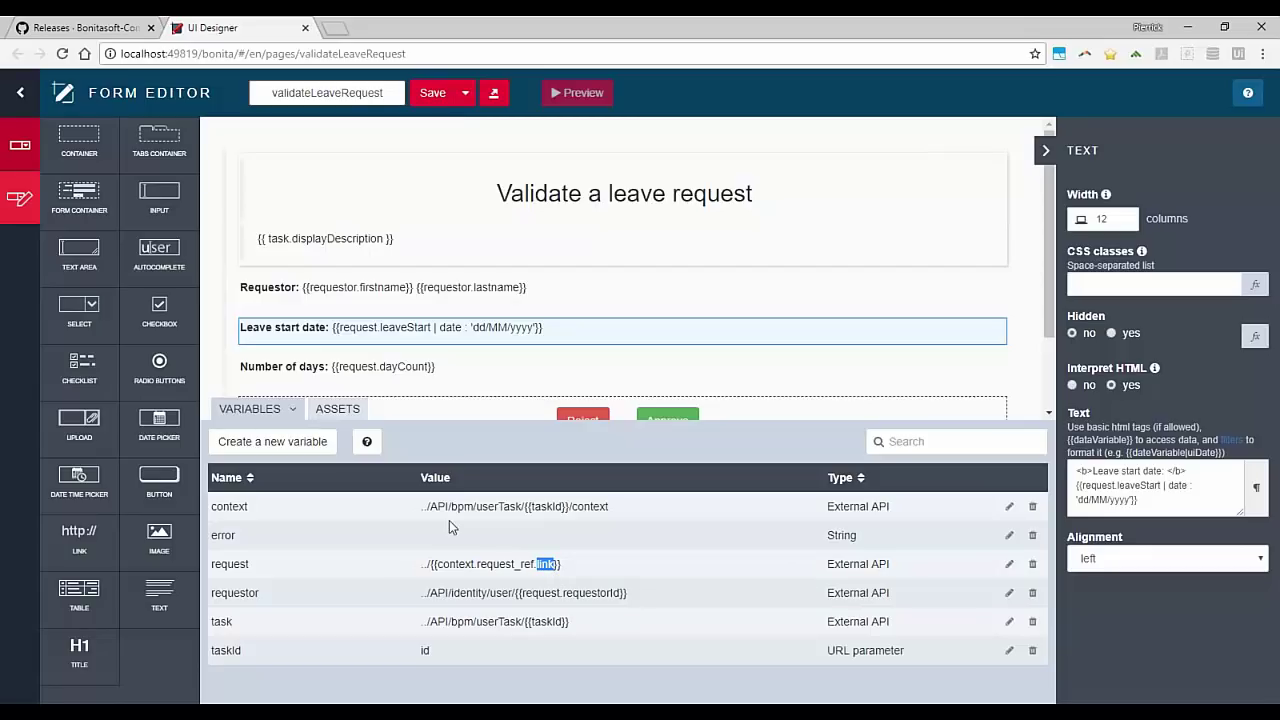
double_click(240, 507)
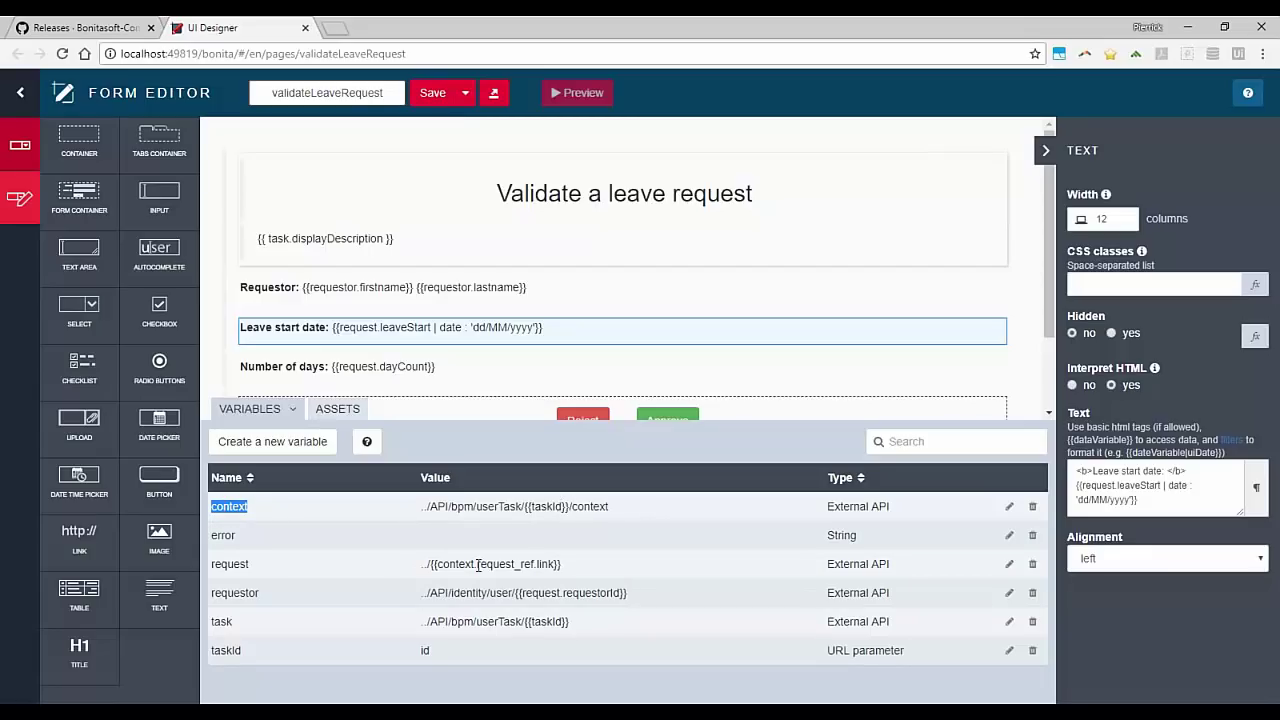
left_click_drag(476, 564, 512, 565)
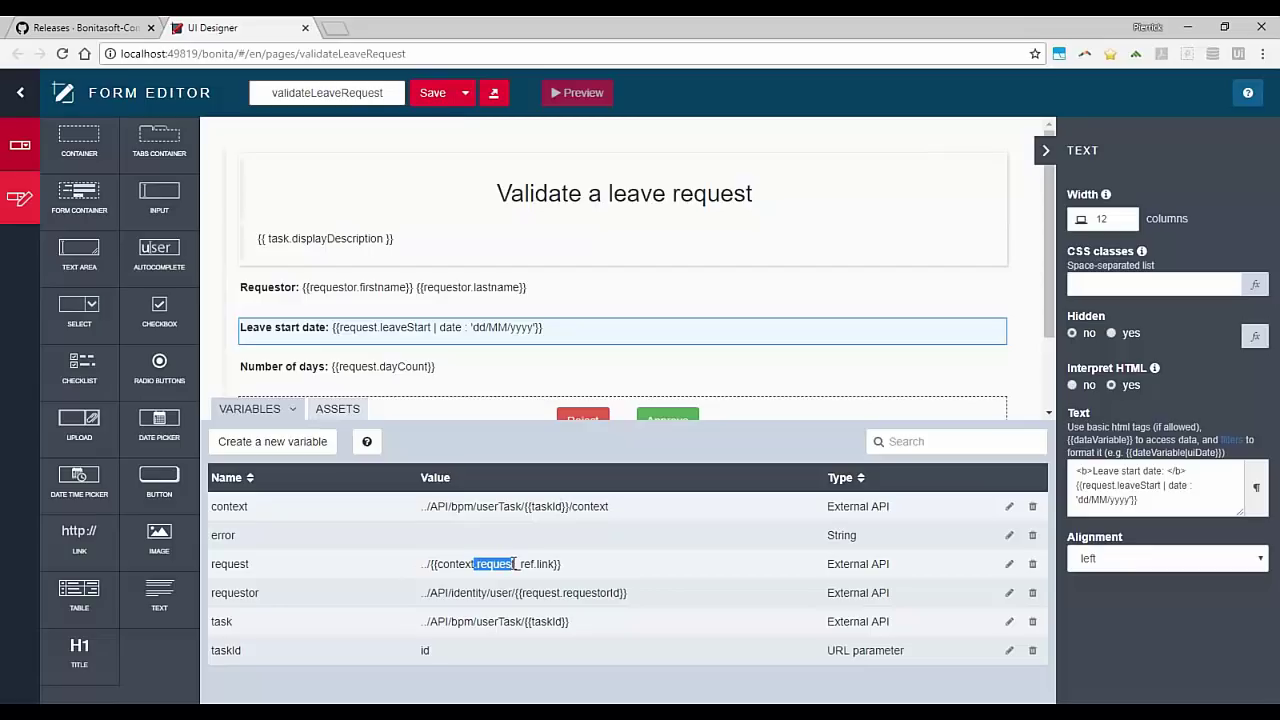
left_click(437, 564)
left_click_drag(437, 564, 557, 564)
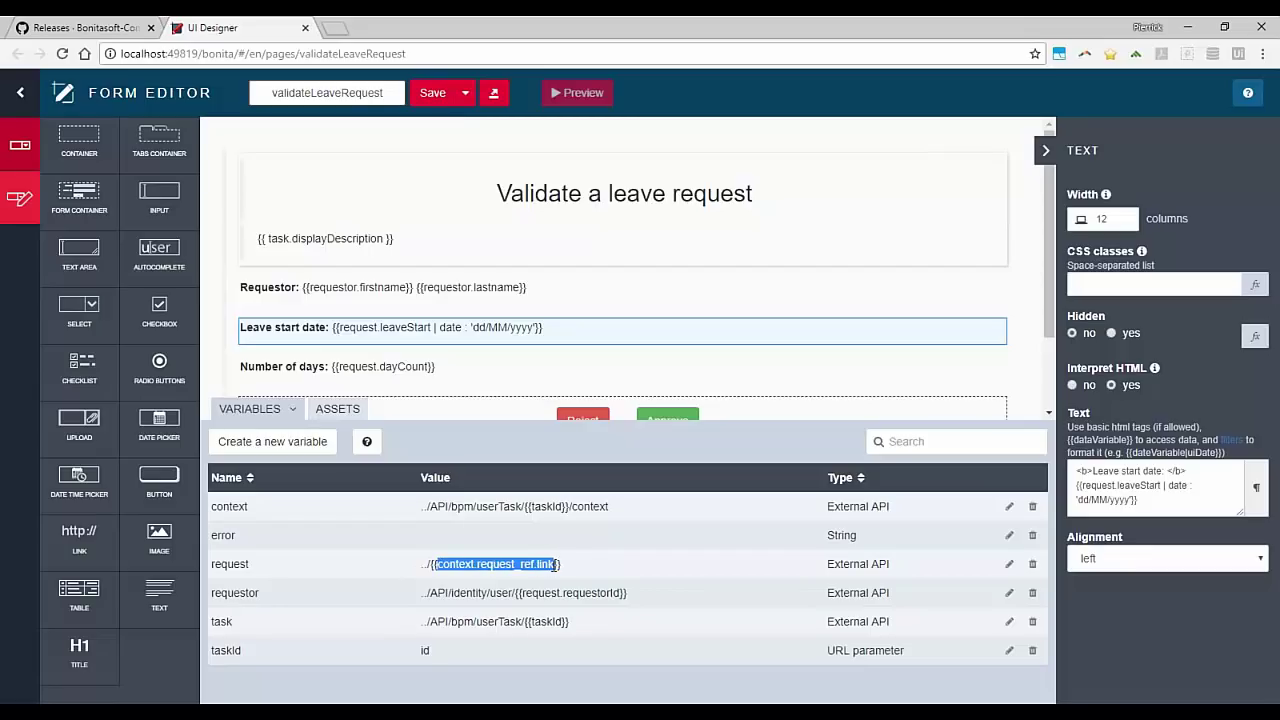
left_click(562, 568)
Step: Review the full request URL and its External API type, then advance to the ACTORS slide
left_click_drag(560, 566, 418, 573)
left_click(832, 568)
double_click(845, 564)
left_click(428, 567)
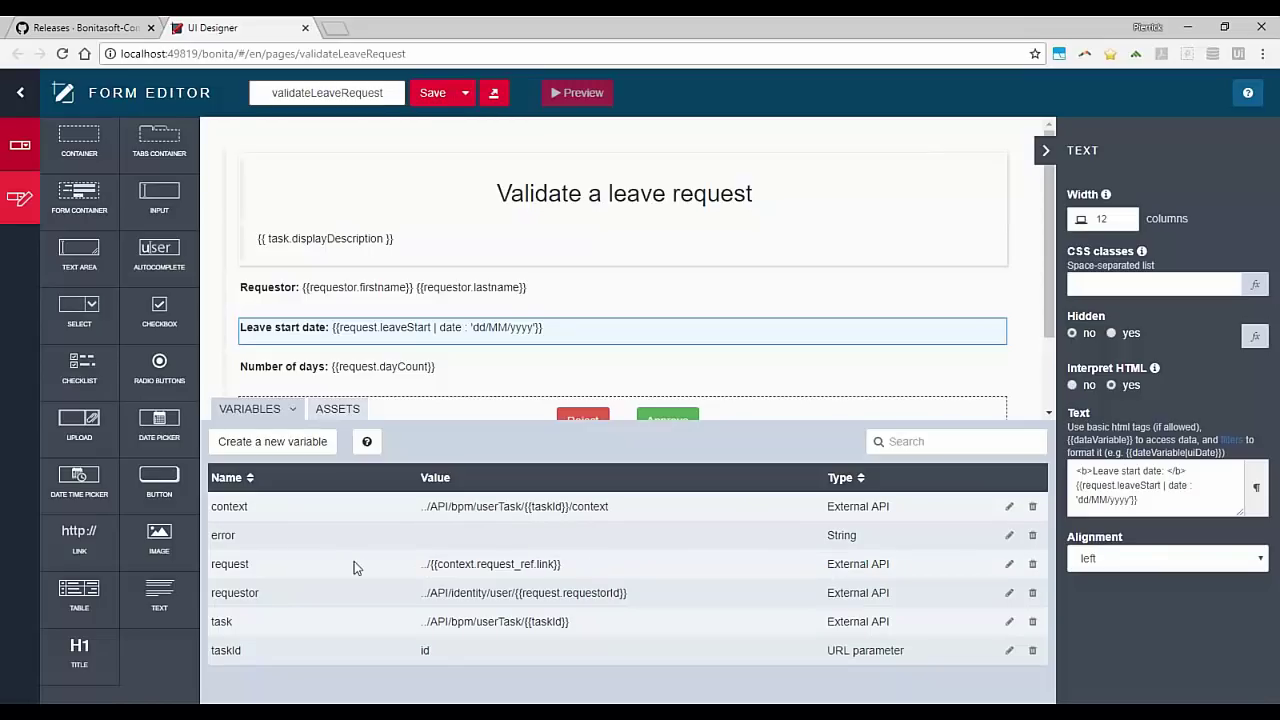
double_click(276, 568)
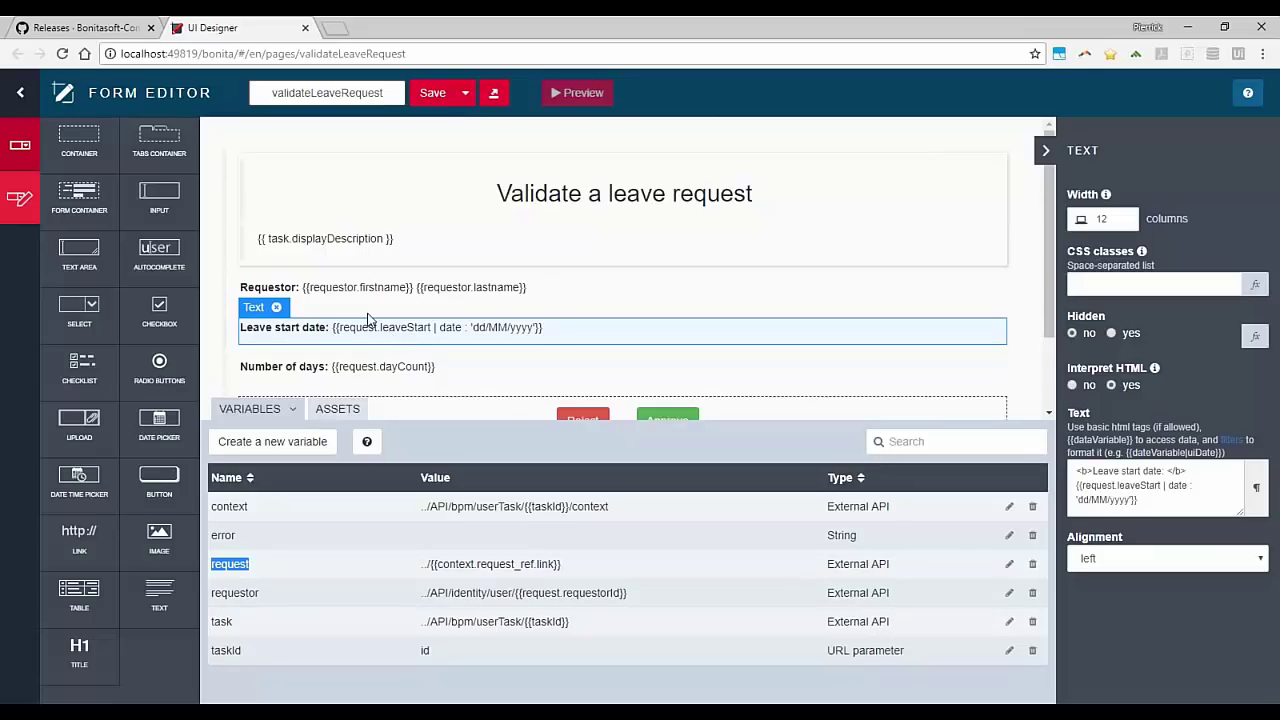
scroll(372, 320, "down", 1)
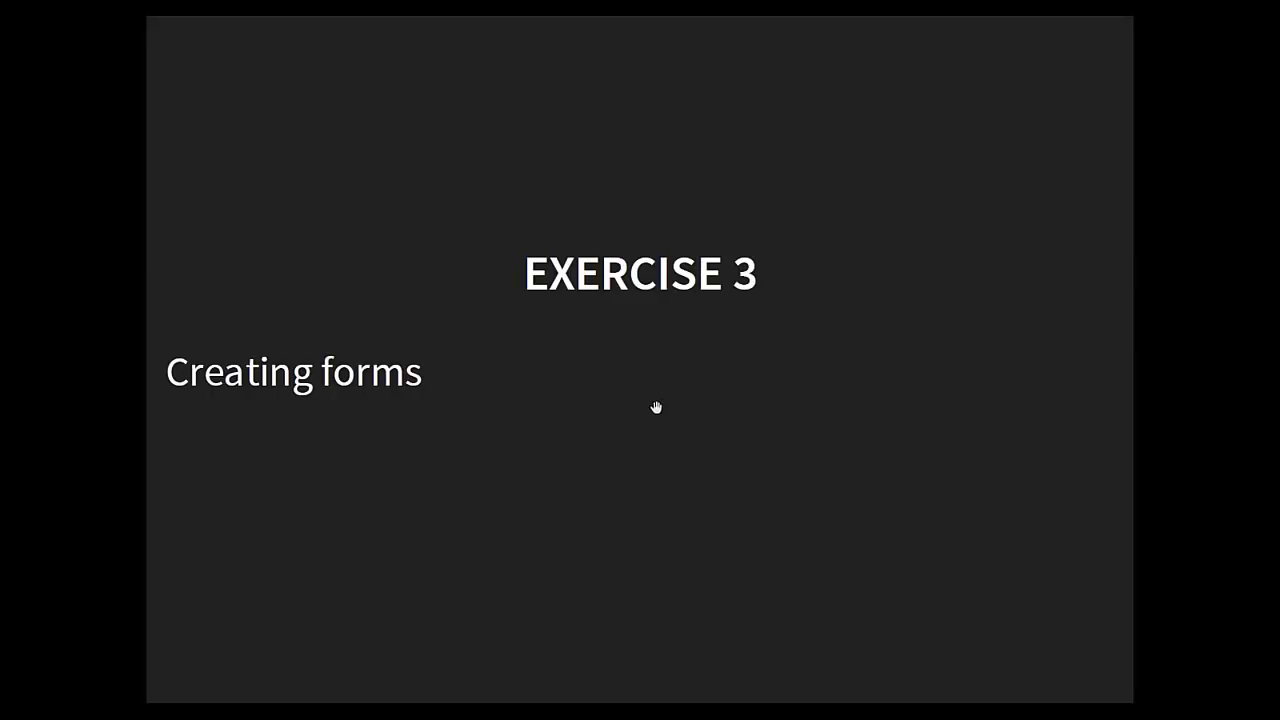
left_click(531, 444)
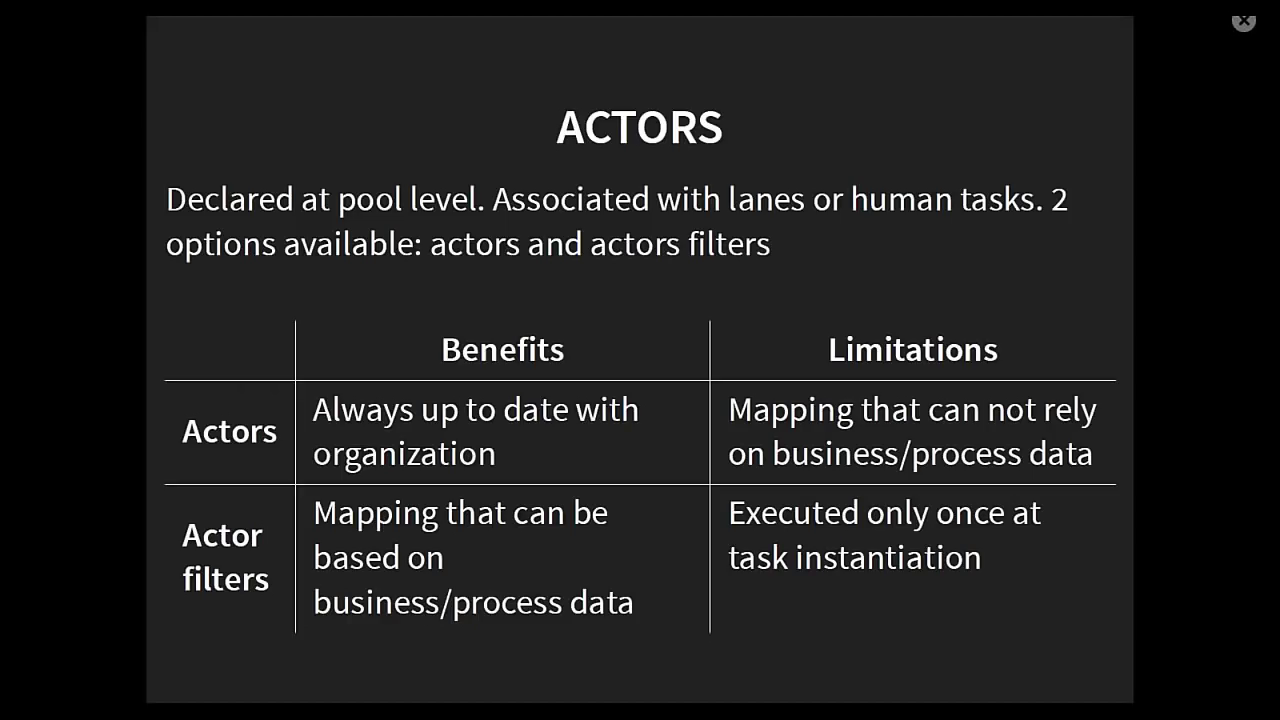
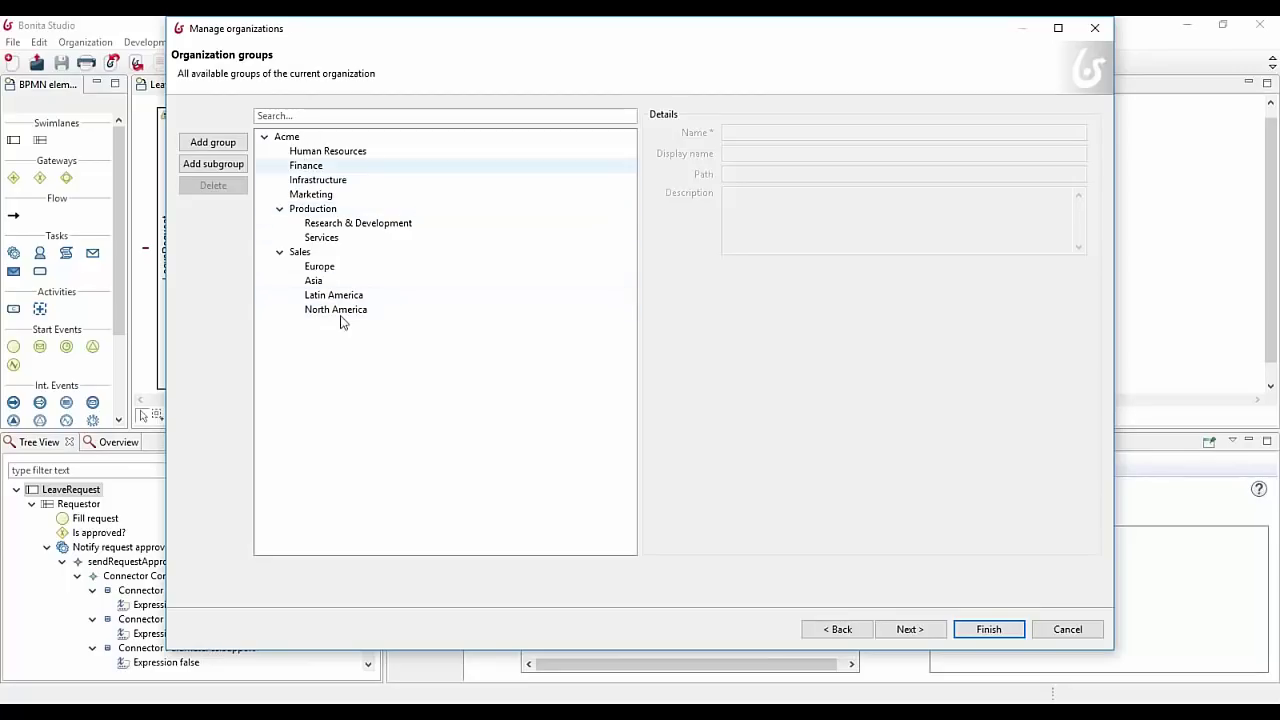
Step: Go to the ACME roles page, inspect the member role, and continue to the users page
left_click(910, 629)
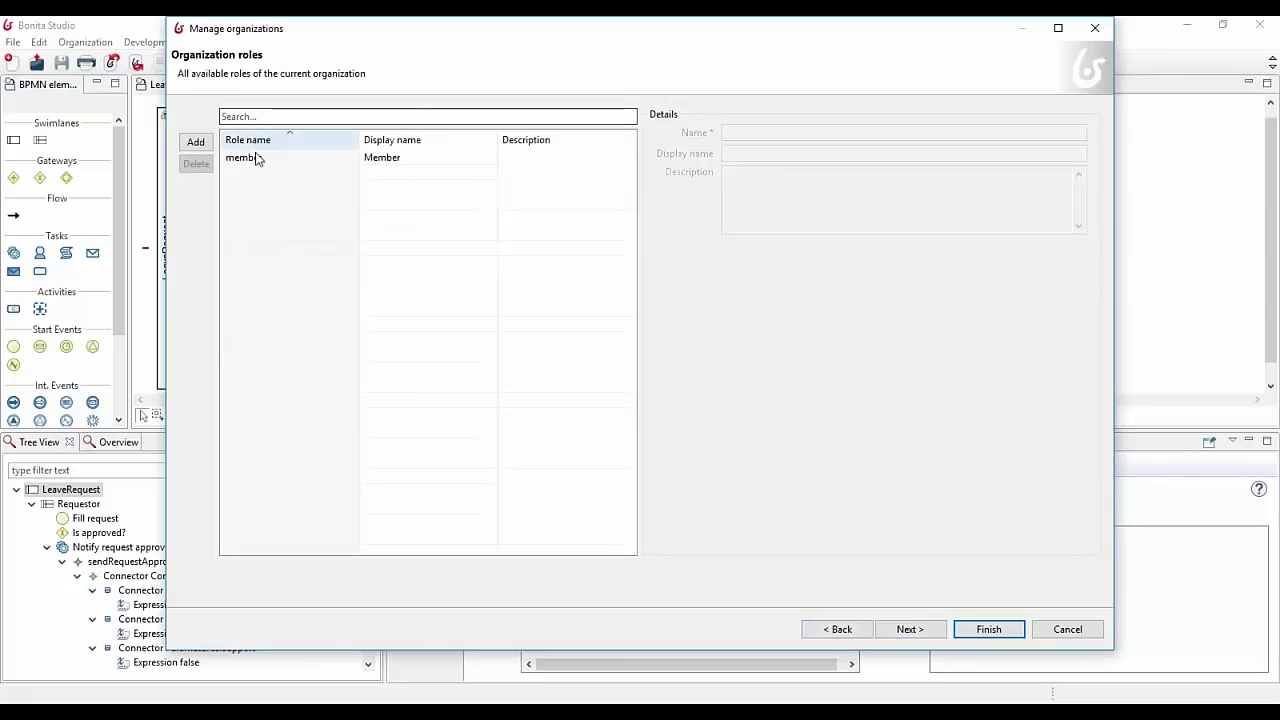
left_click(298, 158)
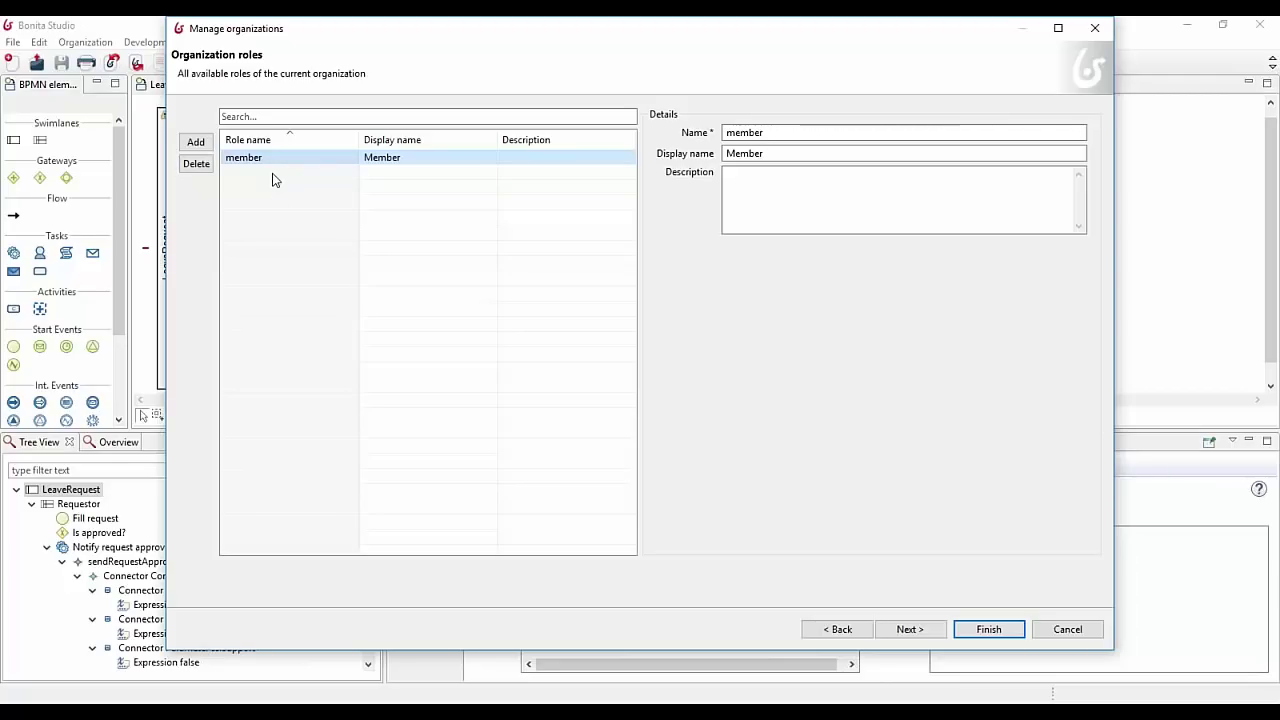
left_click(910, 629)
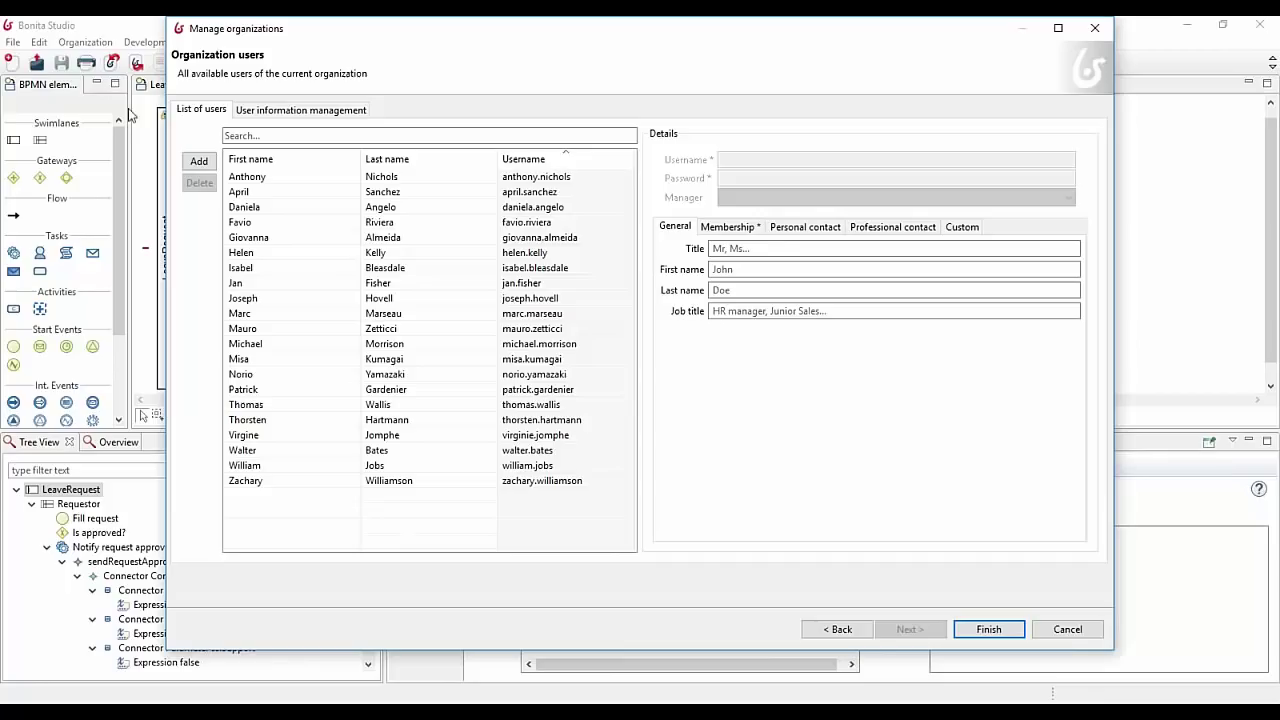
left_click_drag(195, 33, 193, 43)
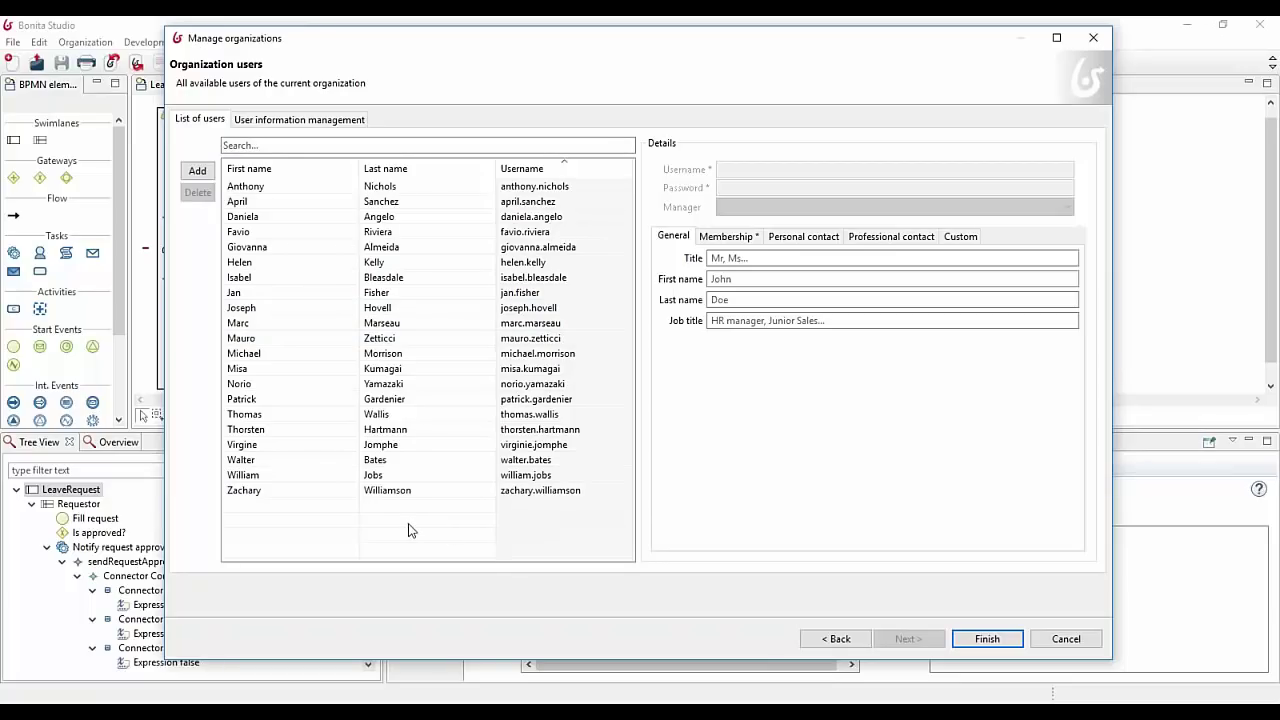
left_click_drag(372, 45, 397, 44)
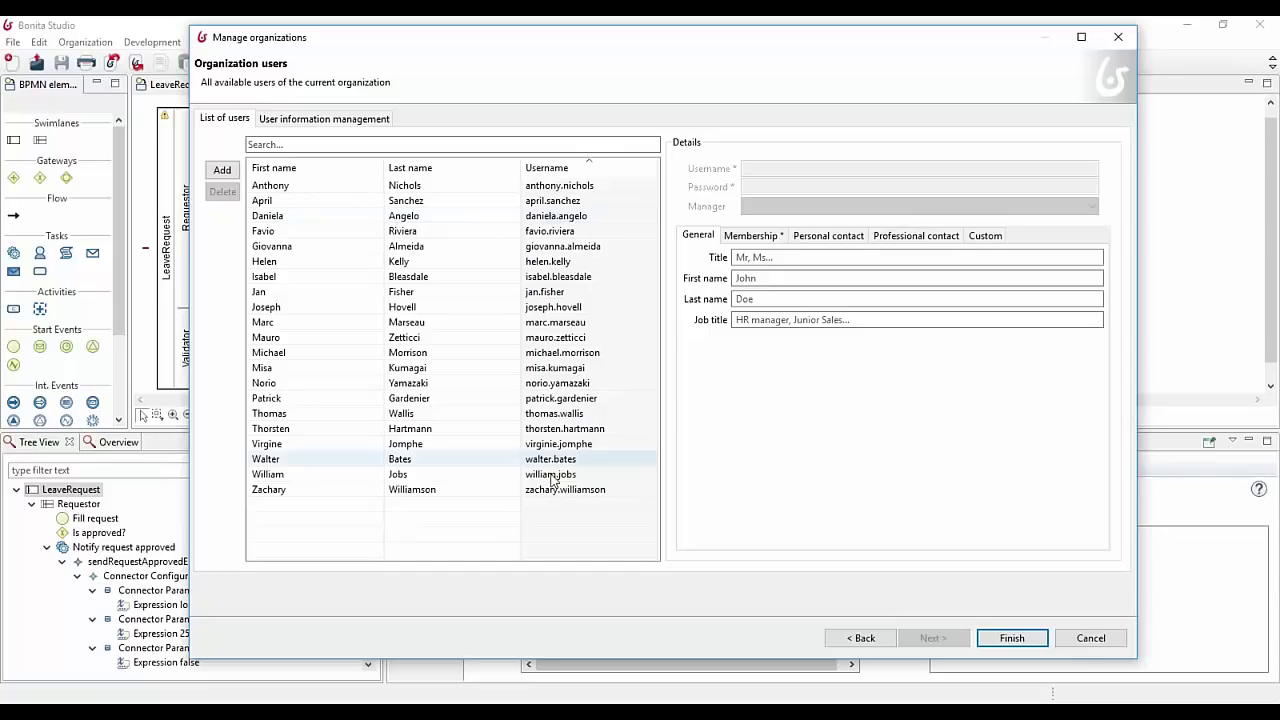
left_click(410, 185)
left_click(782, 168)
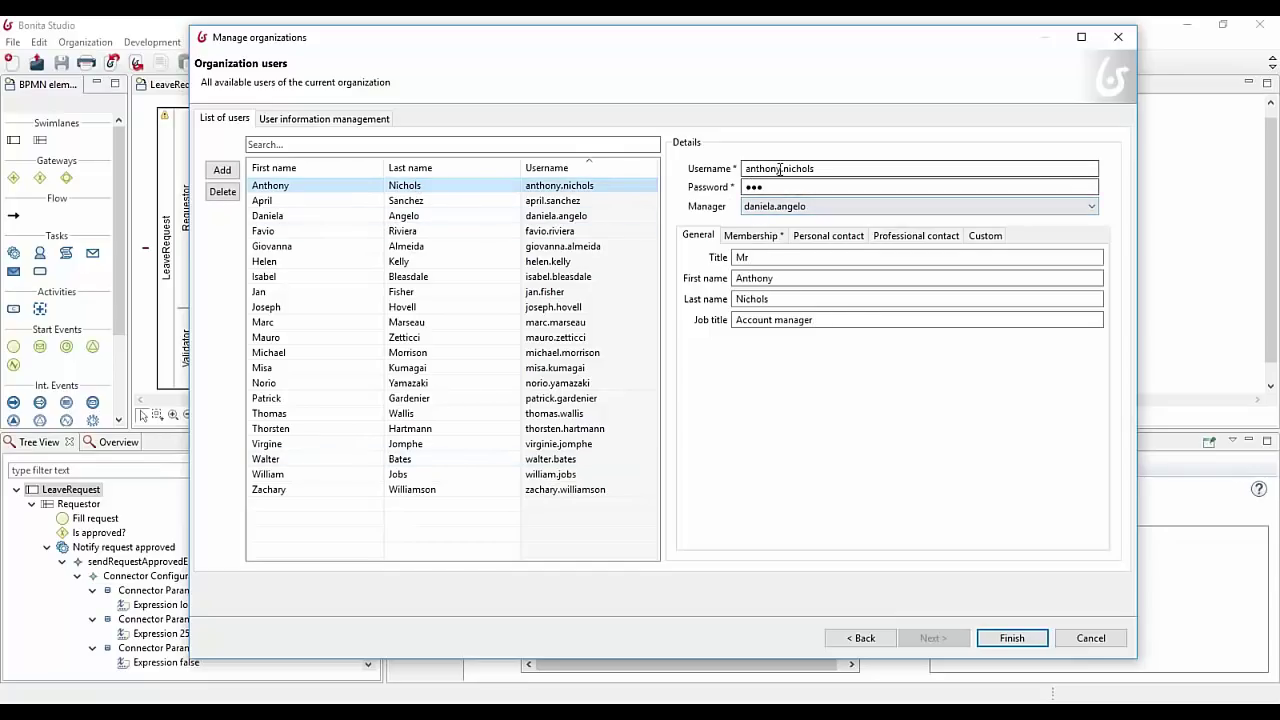
double_click(743, 187)
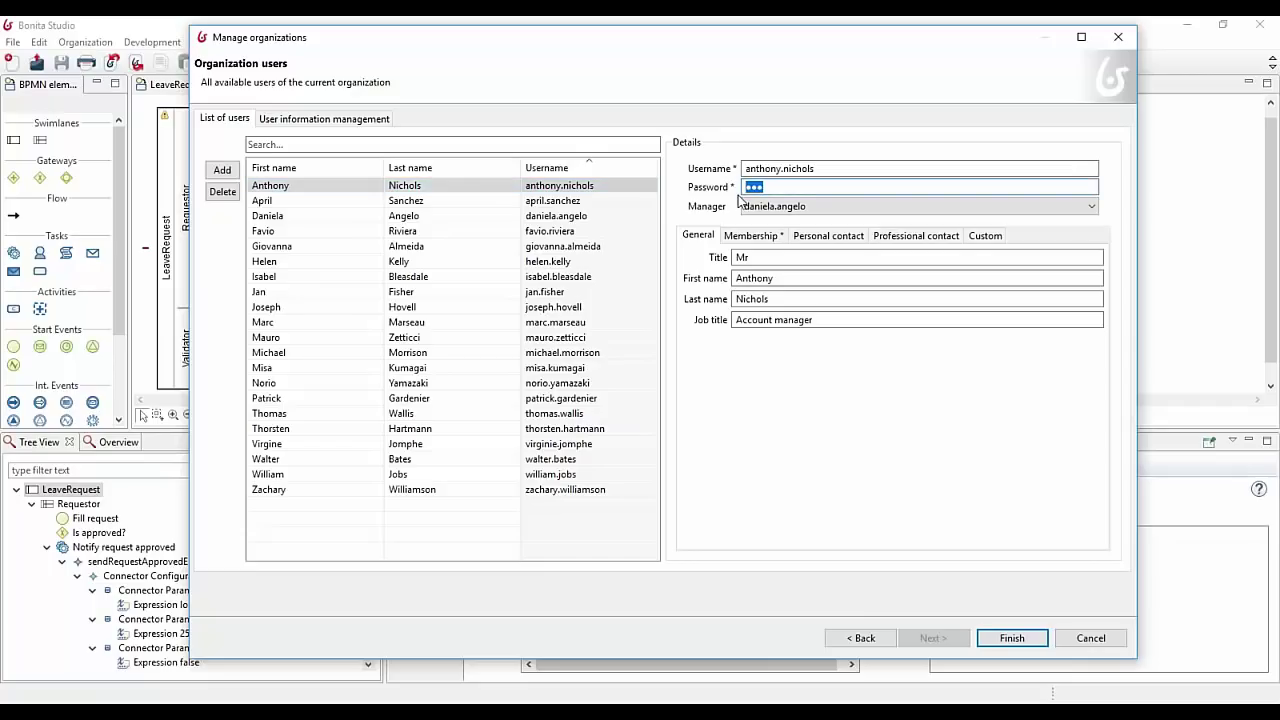
type("bpm")
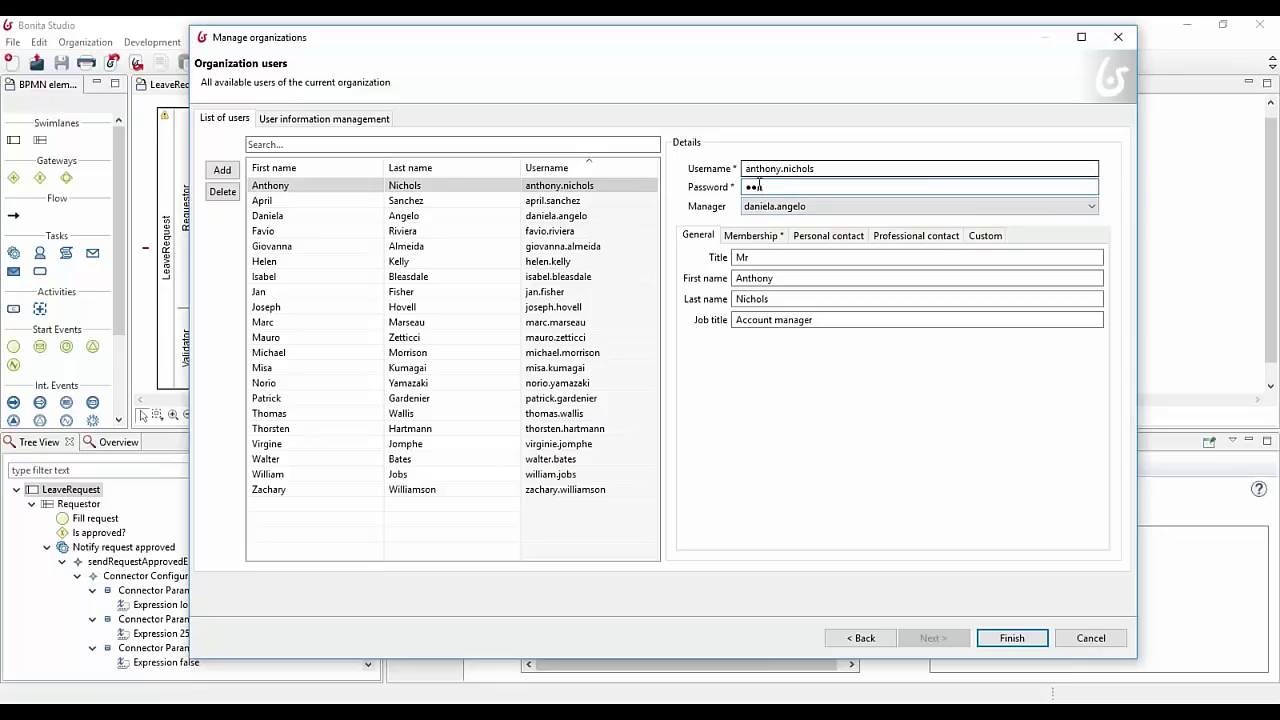
Step: Review the user's Membership, Personal contact and Professional contact tabs, then cancel the wizard
left_click(755, 240)
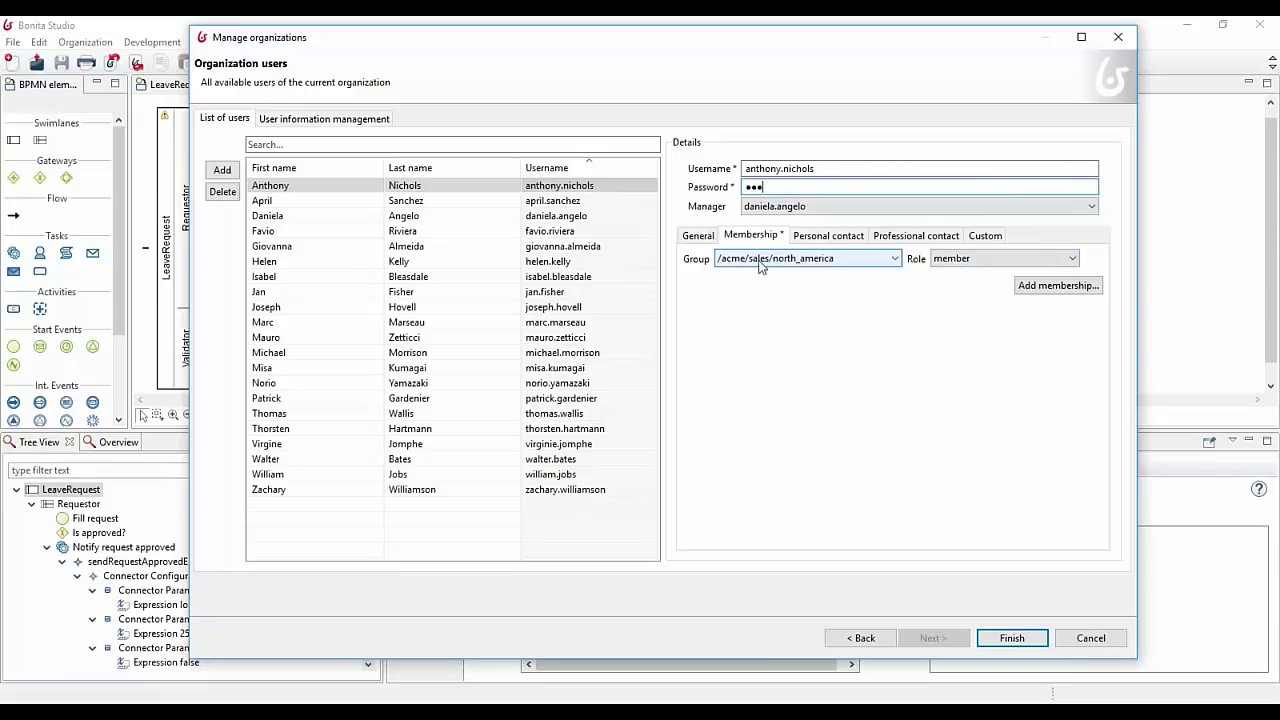
left_click(822, 240)
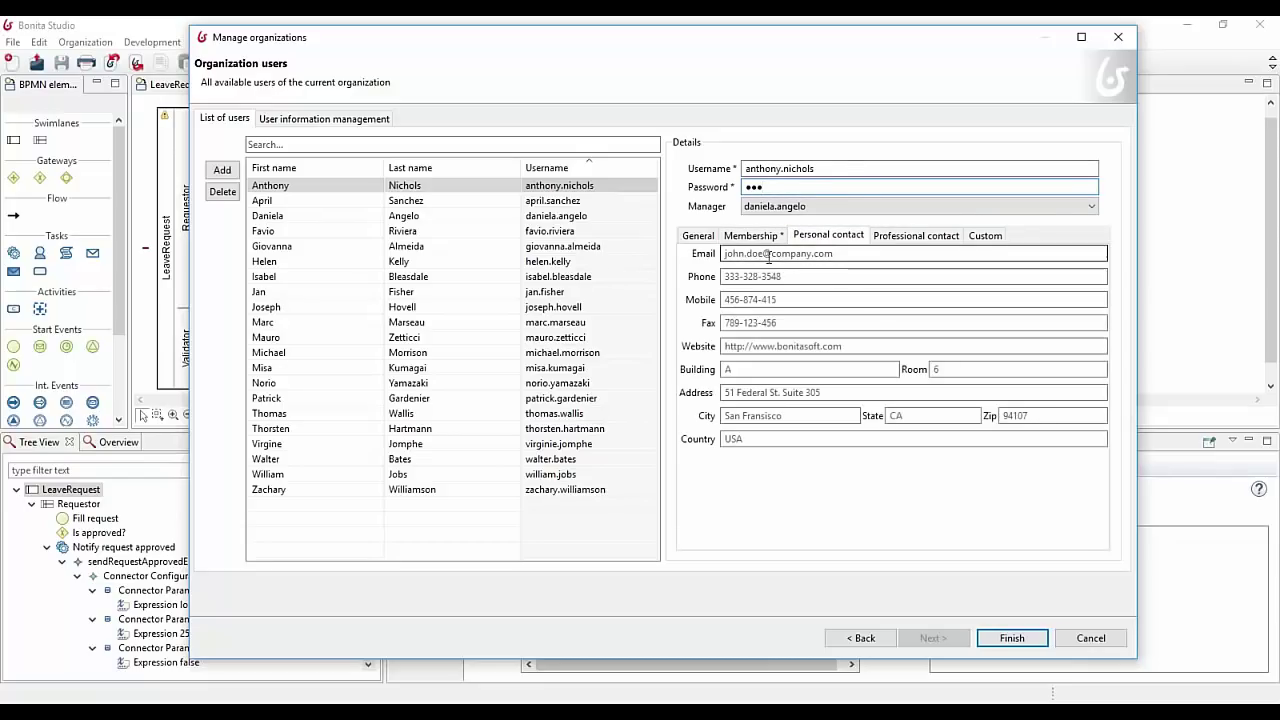
left_click(892, 237)
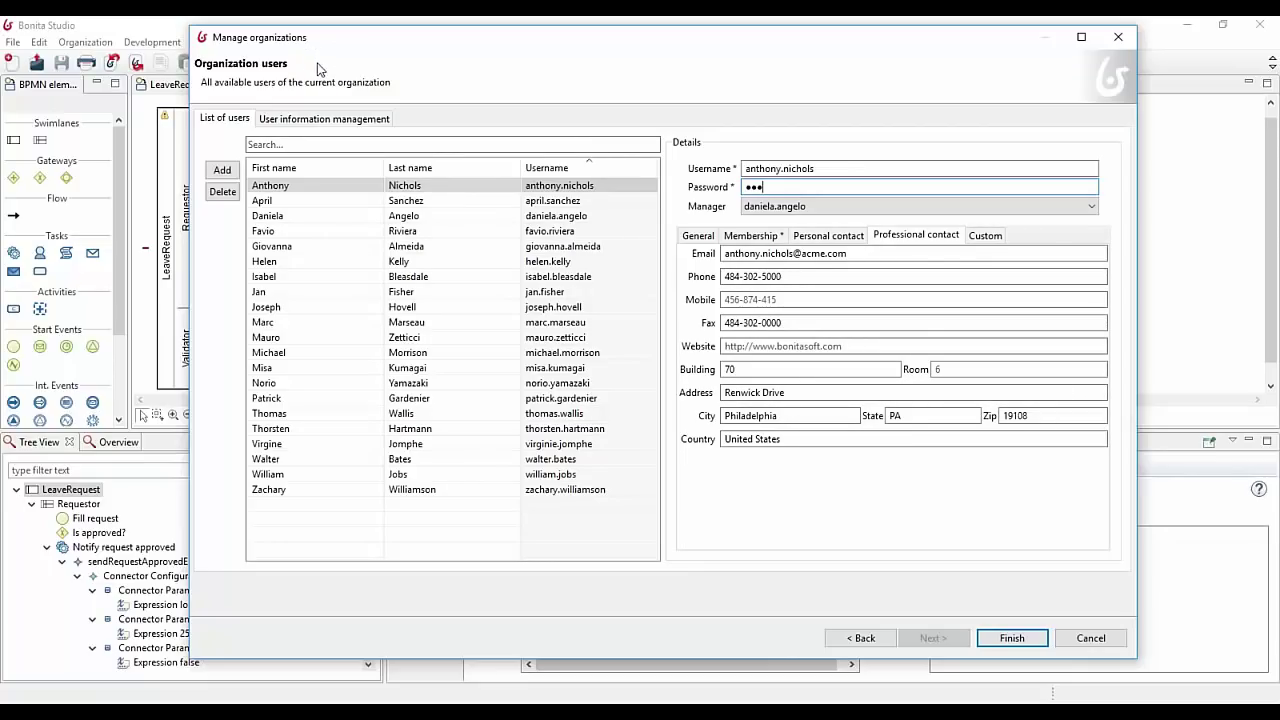
left_click(1085, 638)
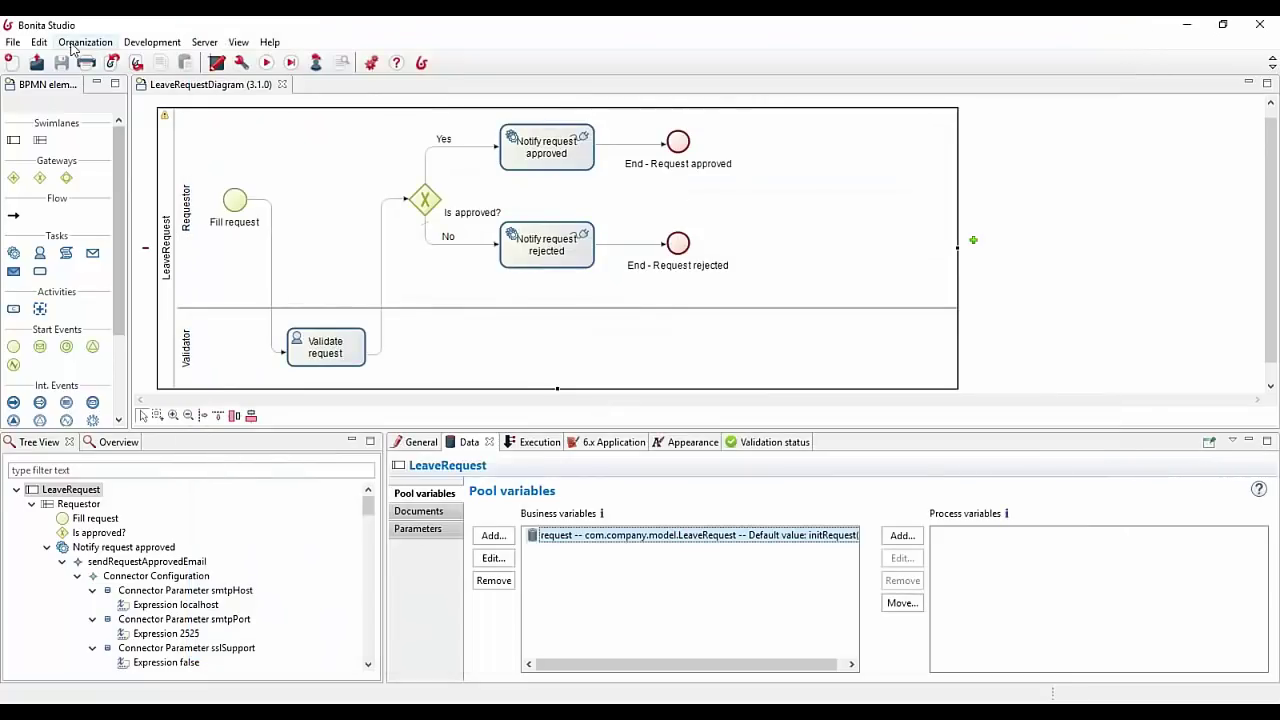
Step: Add four new organizations, Organization1 to Organization4, alongside ACME via Organization > Define
left_click(85, 42)
left_click(110, 63)
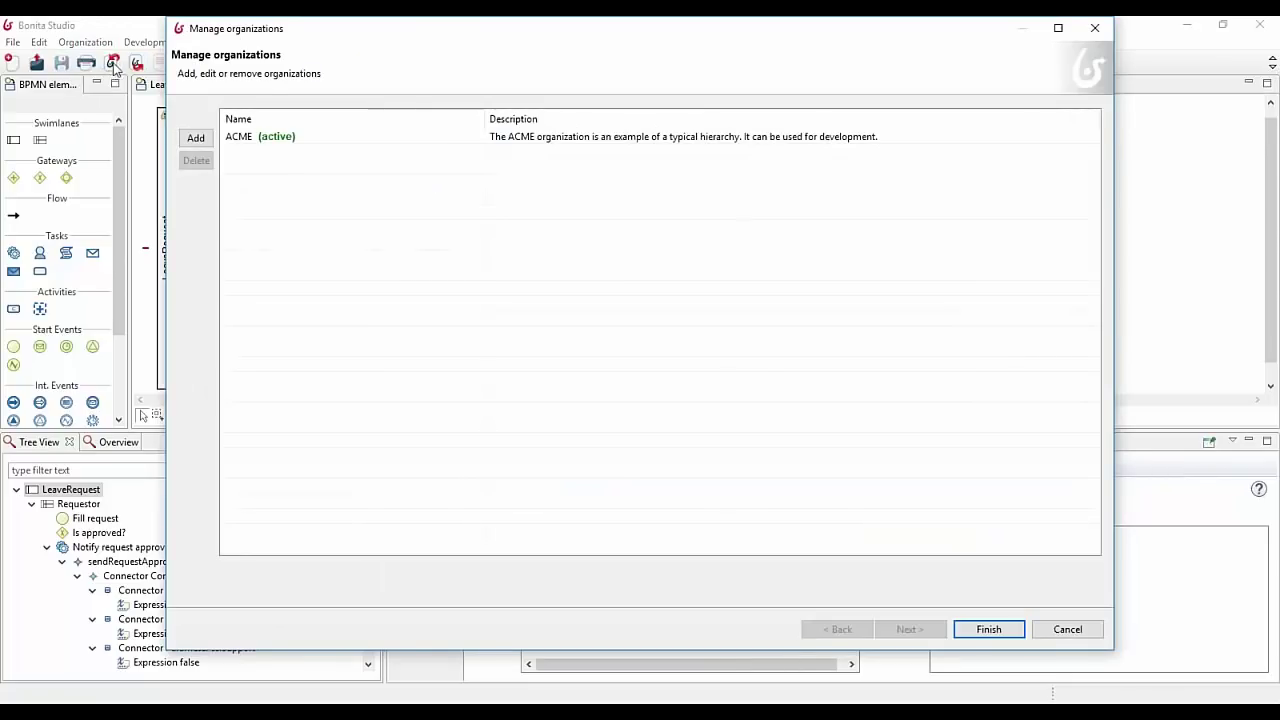
left_click(255, 140)
left_click(196, 138)
left_click(196, 138)
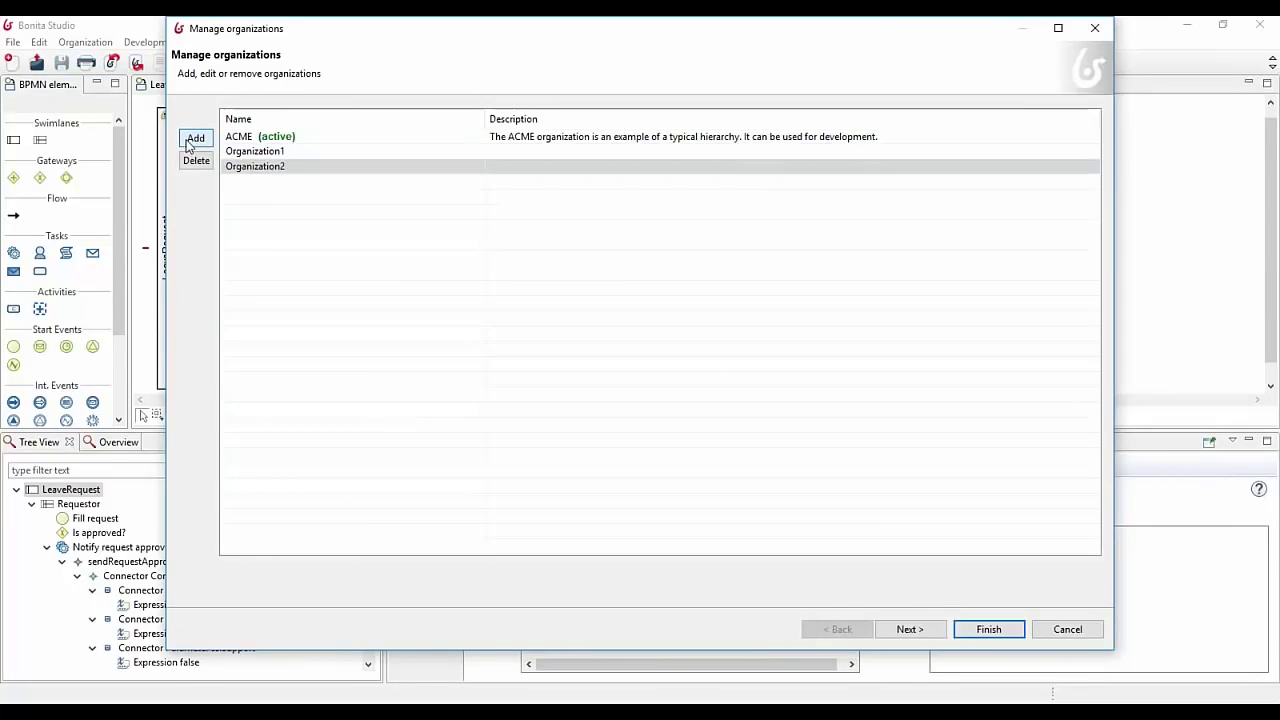
left_click(196, 138)
left_click(196, 138)
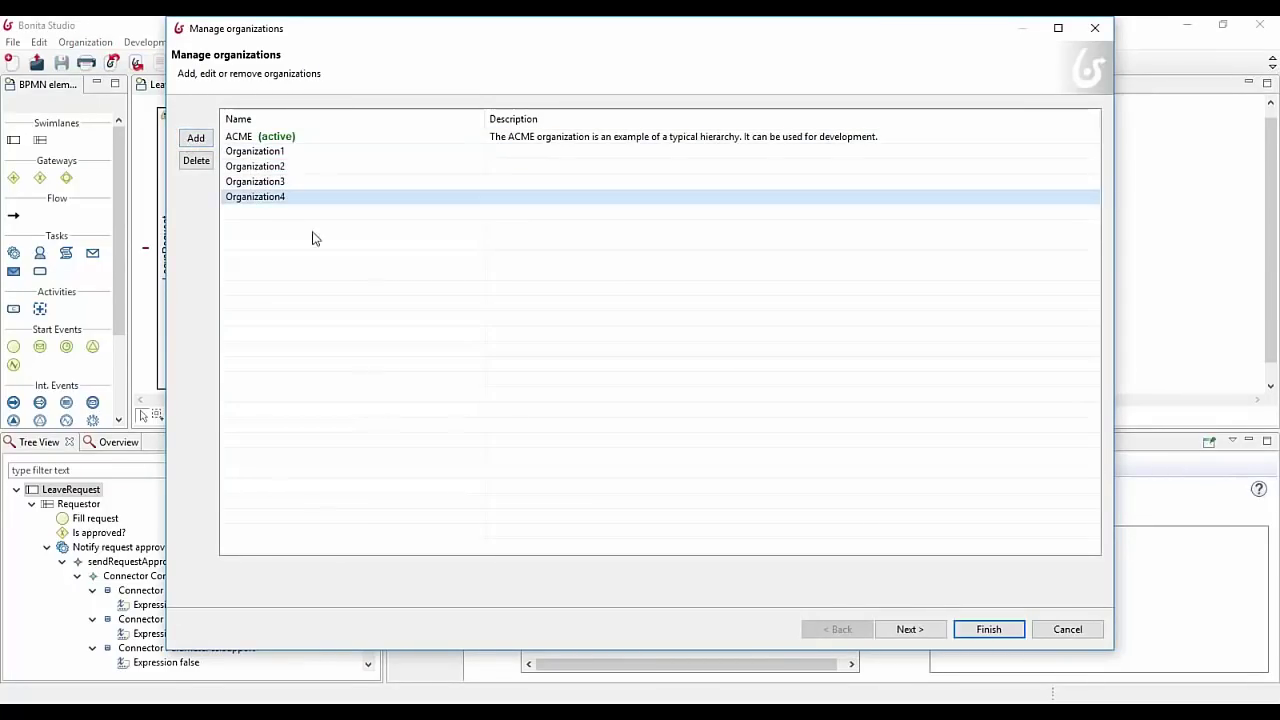
Step: Step through the groups and users pages and finish, saving Organization1–Organization4
left_click(263, 155)
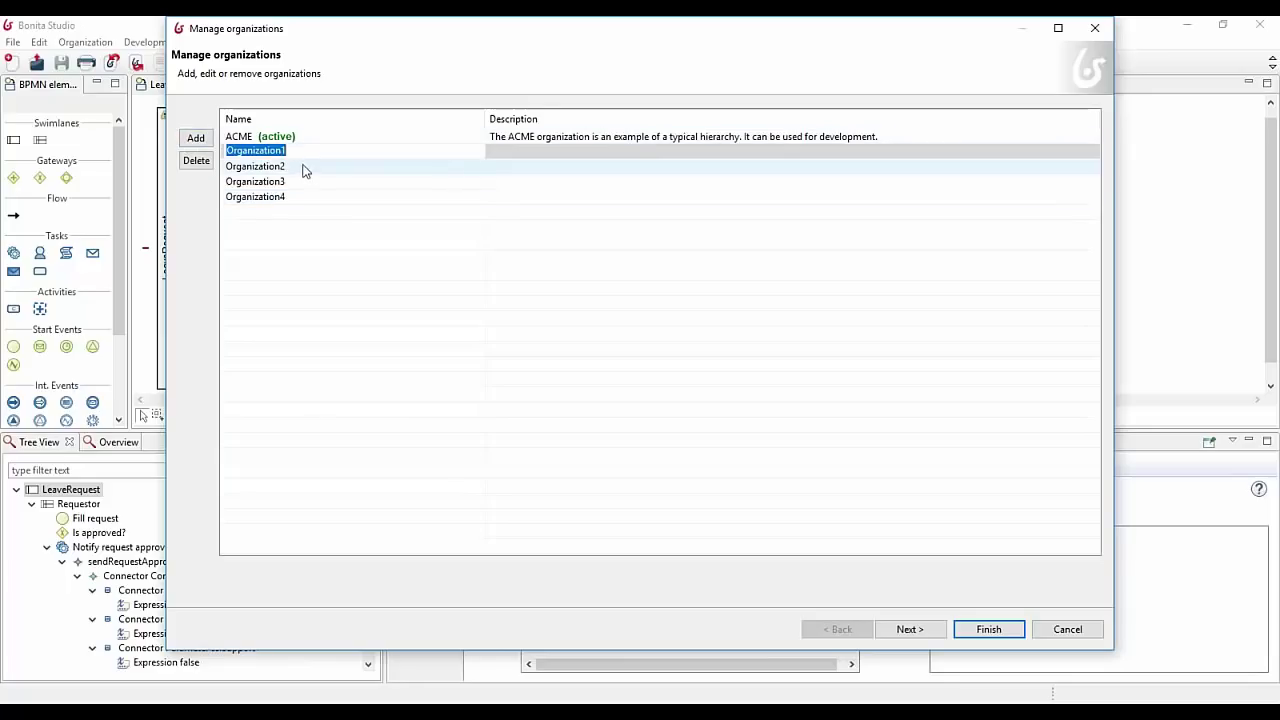
left_click(275, 168)
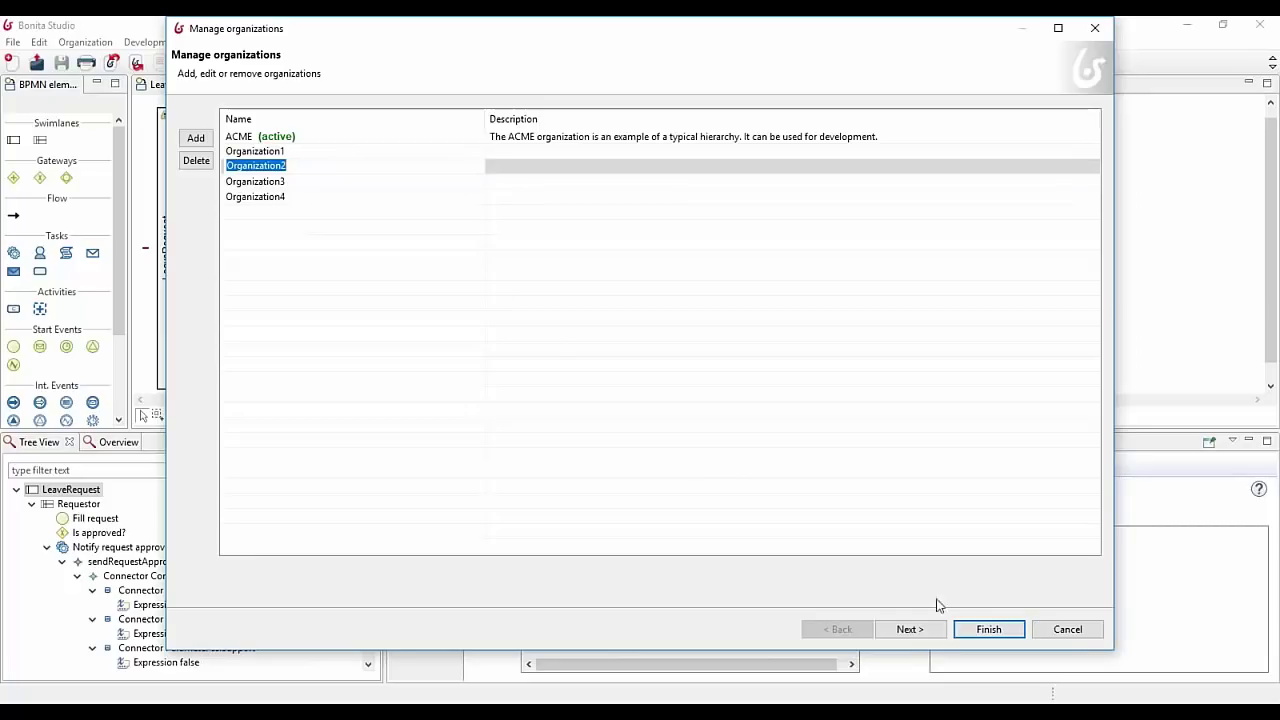
left_click(934, 638)
left_click(930, 630)
left_click(930, 630)
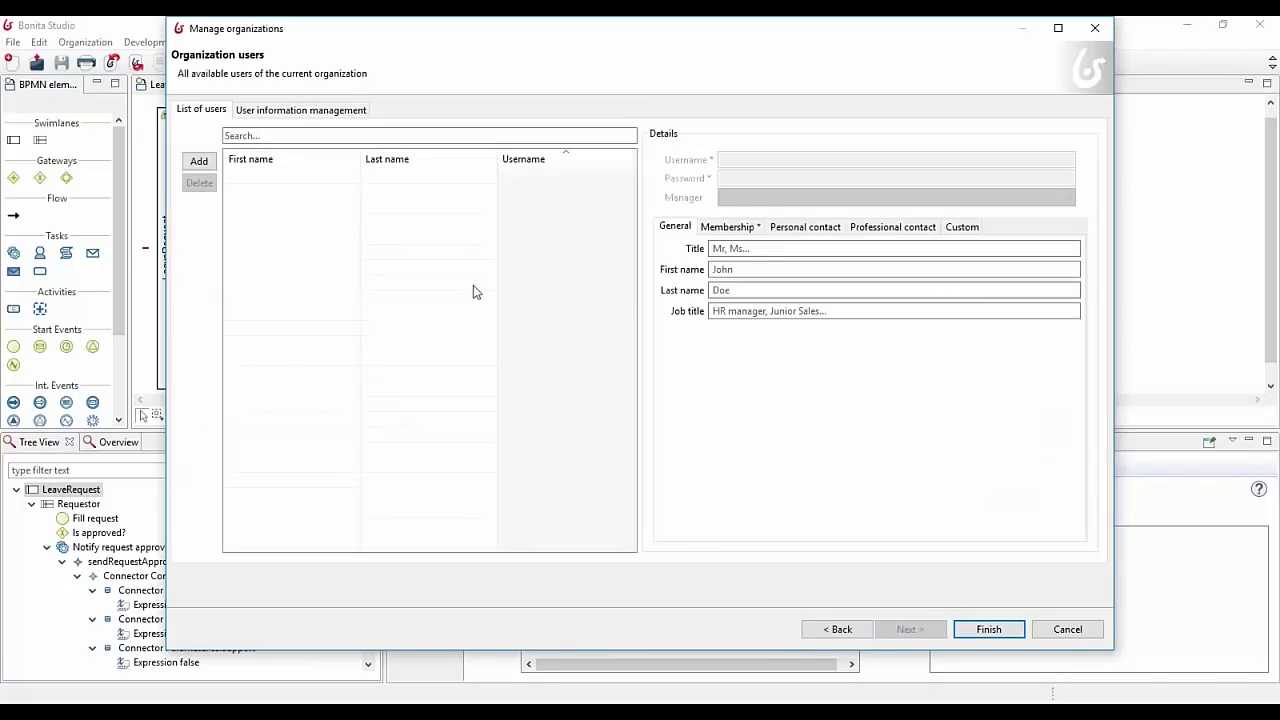
left_click(1016, 631)
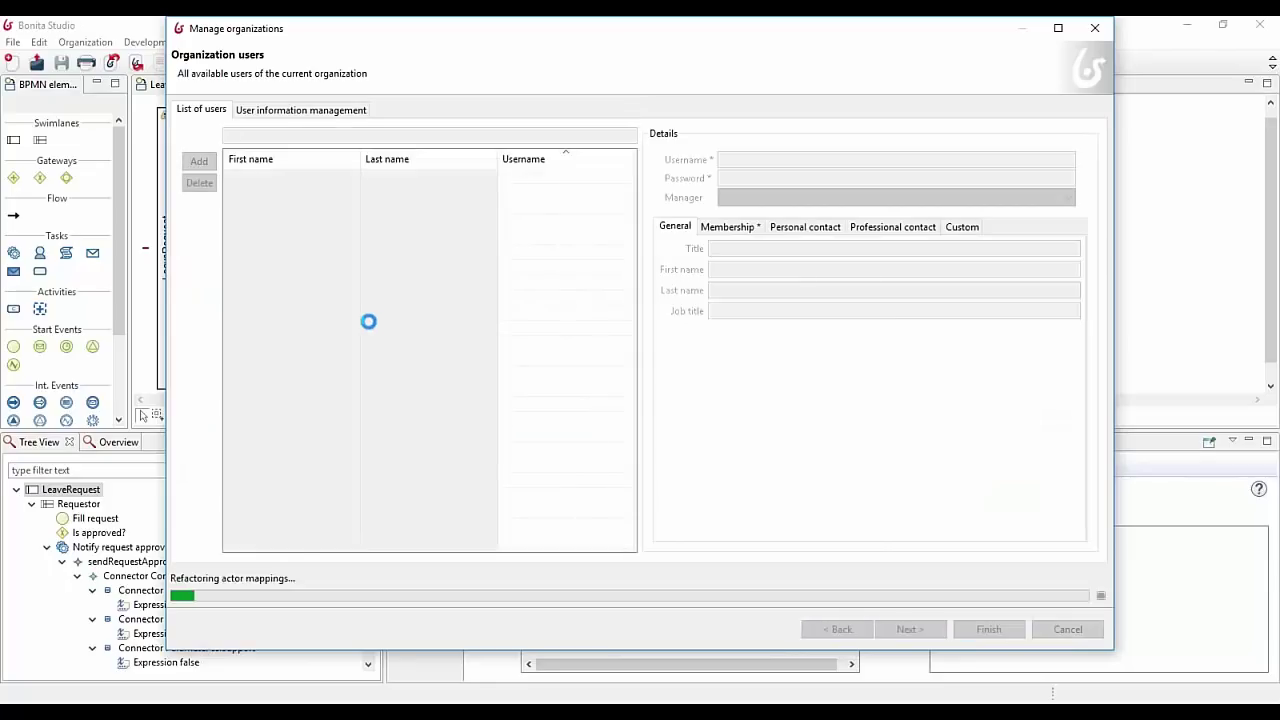
left_click(85, 42)
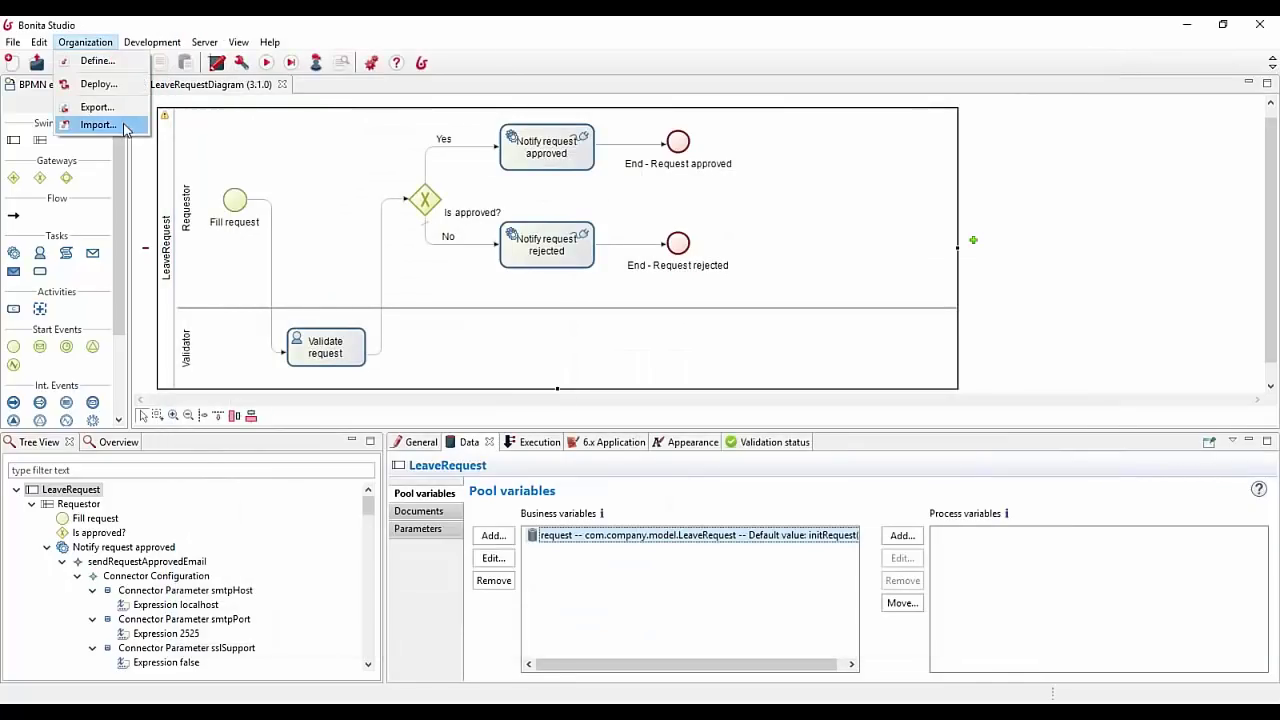
left_click(98, 84)
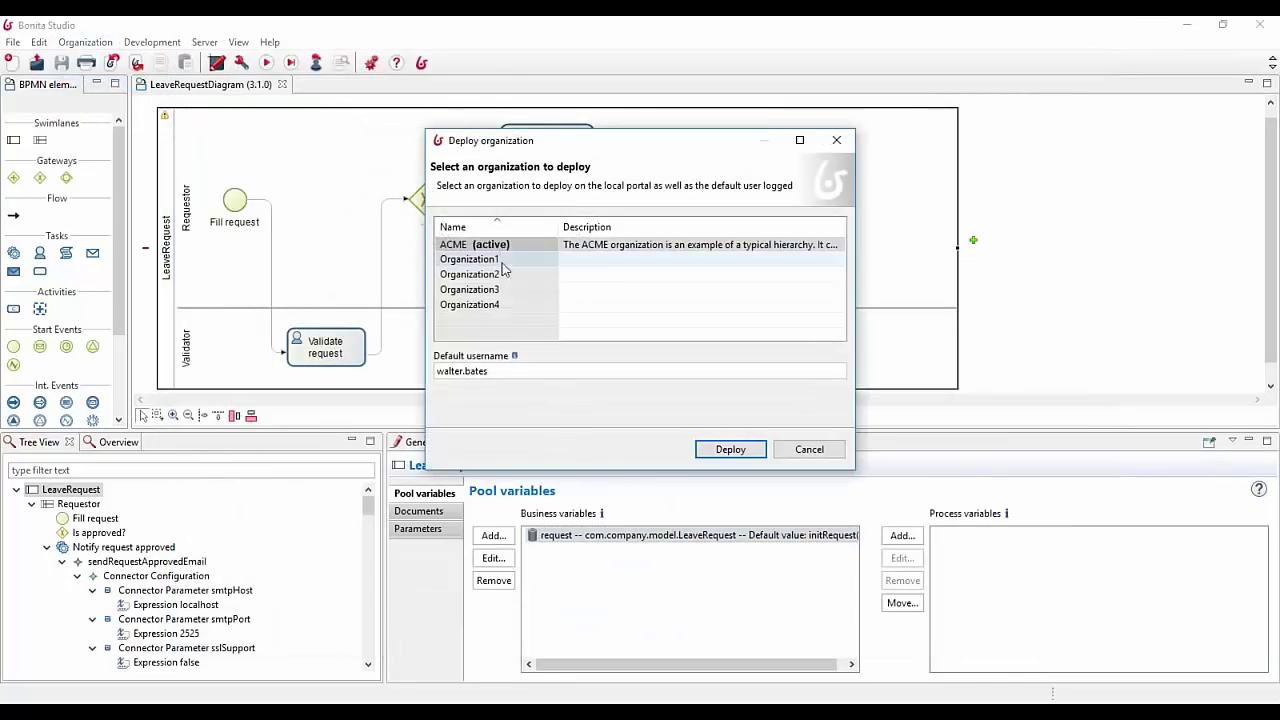
left_click(515, 262)
left_click(515, 289)
left_click(514, 304)
left_click(524, 244)
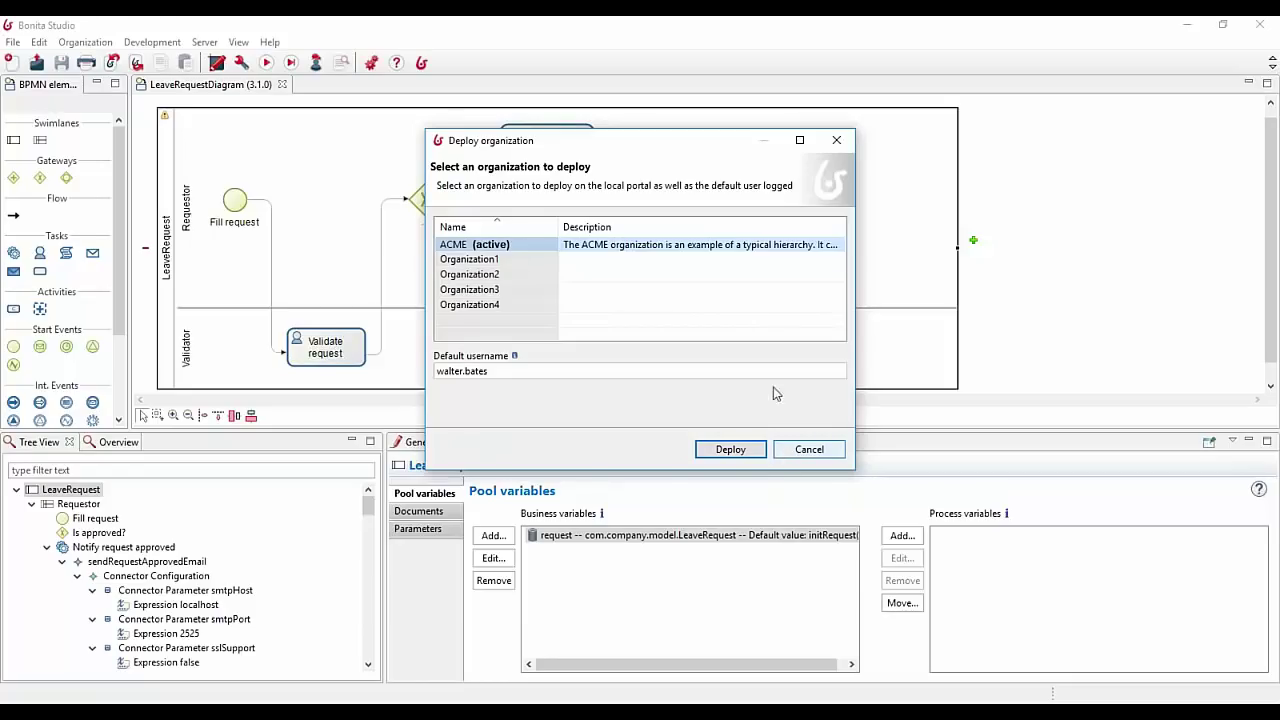
left_click(809, 449)
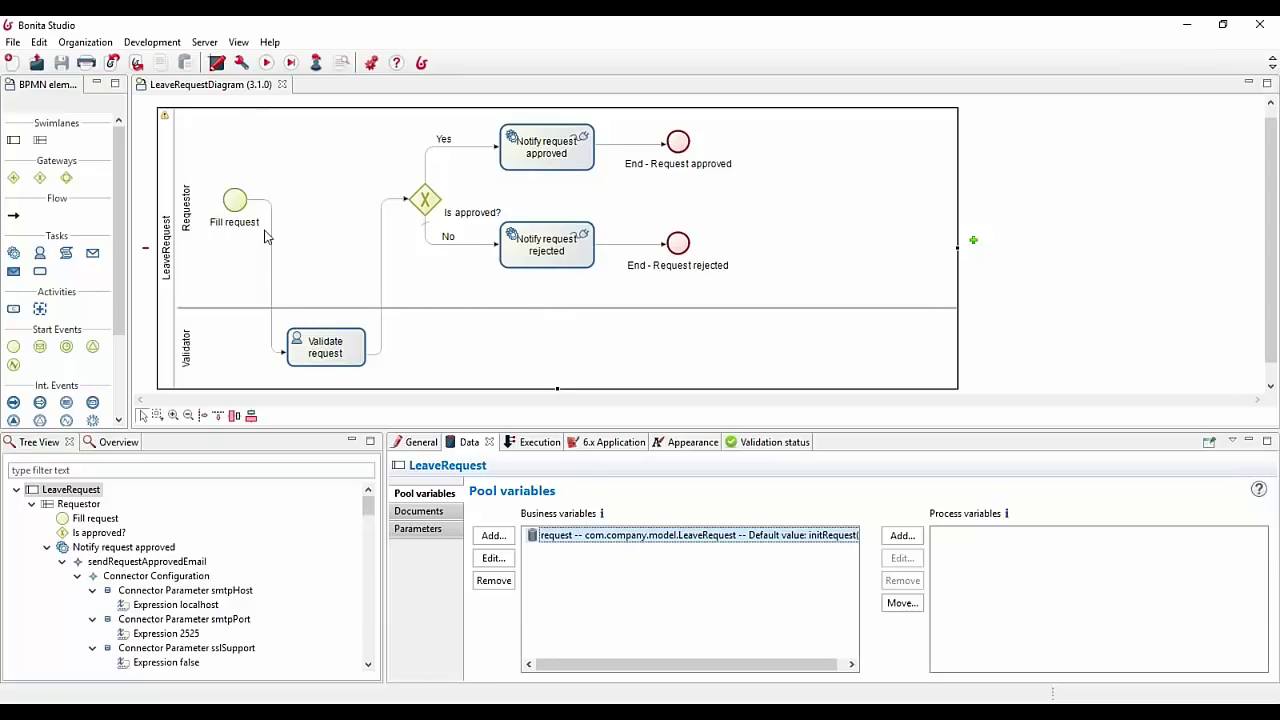
Step: Bring the bonita-camp-slides.pdf window forward from the taskbar, showing the ACTORS slide
mouse_move(136, 8)
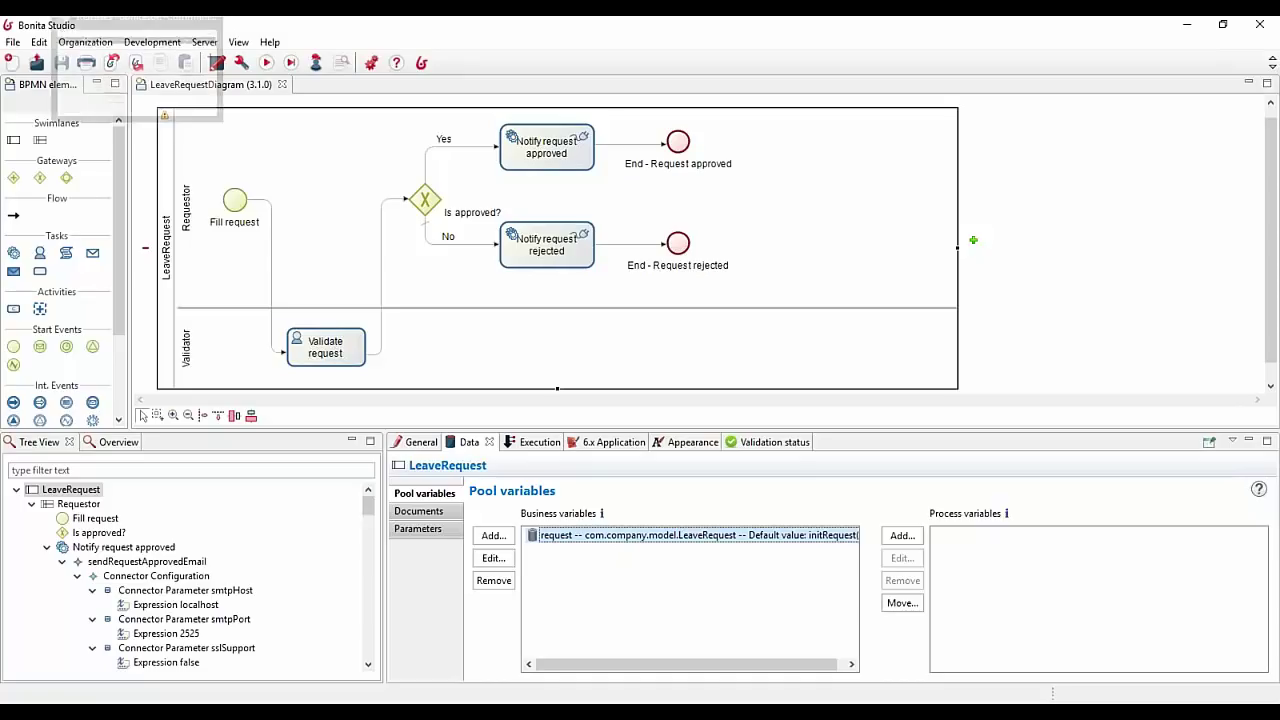
mouse_move(490, 8)
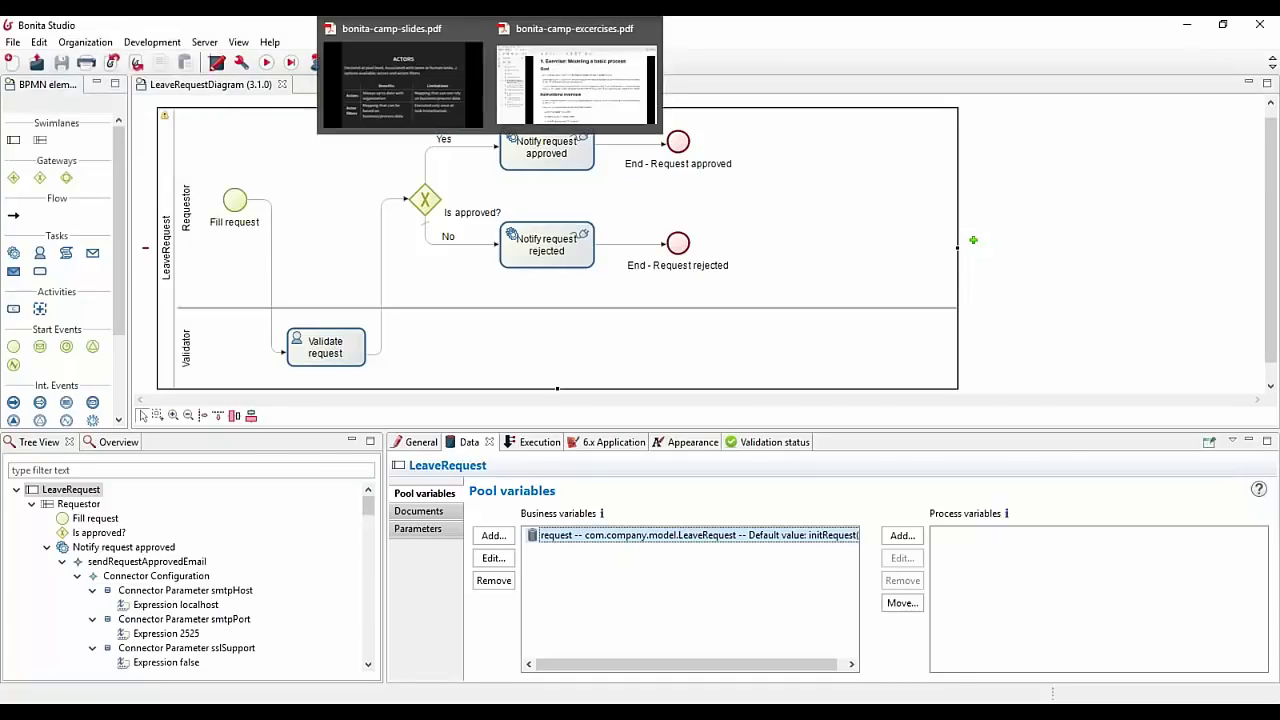
left_click(445, 76)
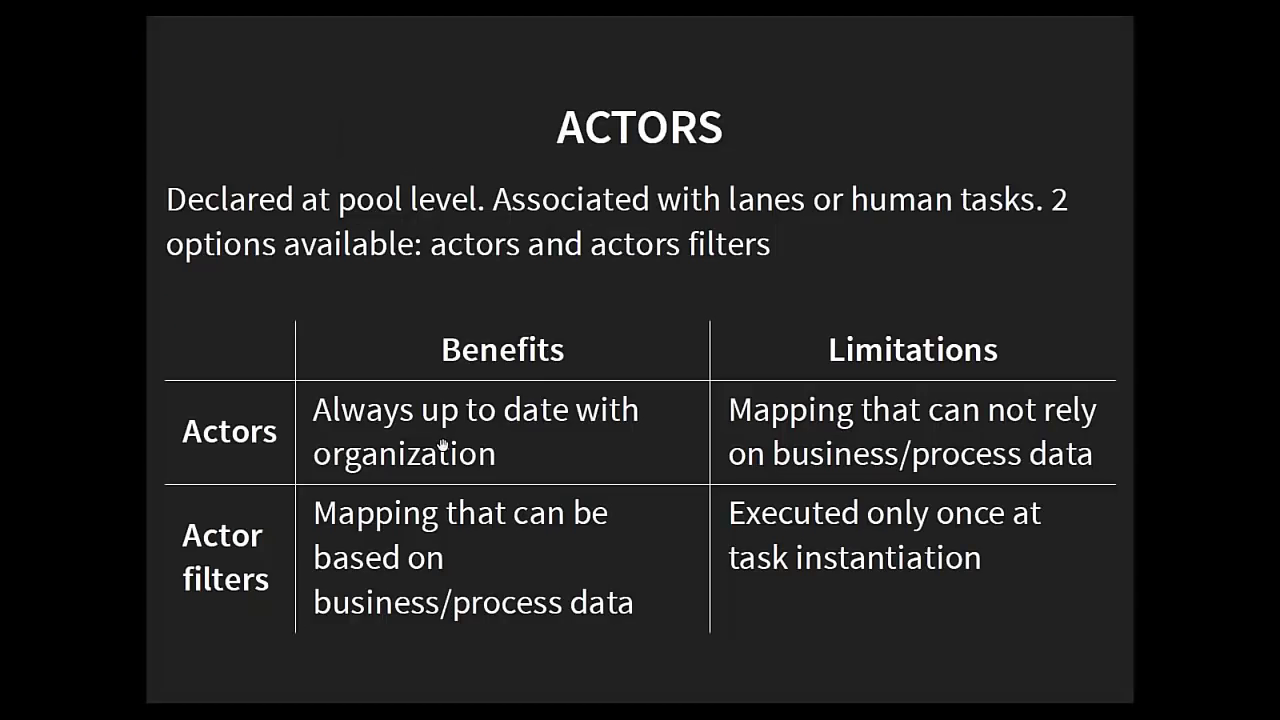
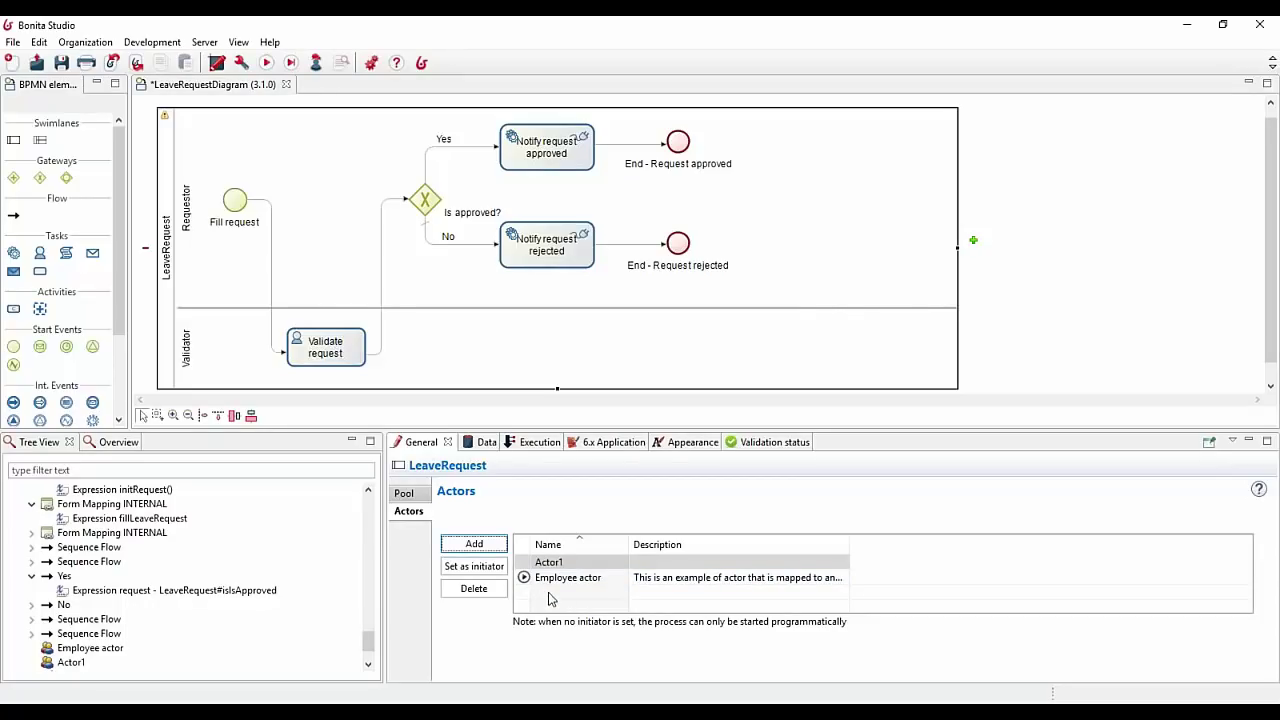
Step: Make Actor1 the process initiator, then remove the initiator role from it again
left_click(550, 578)
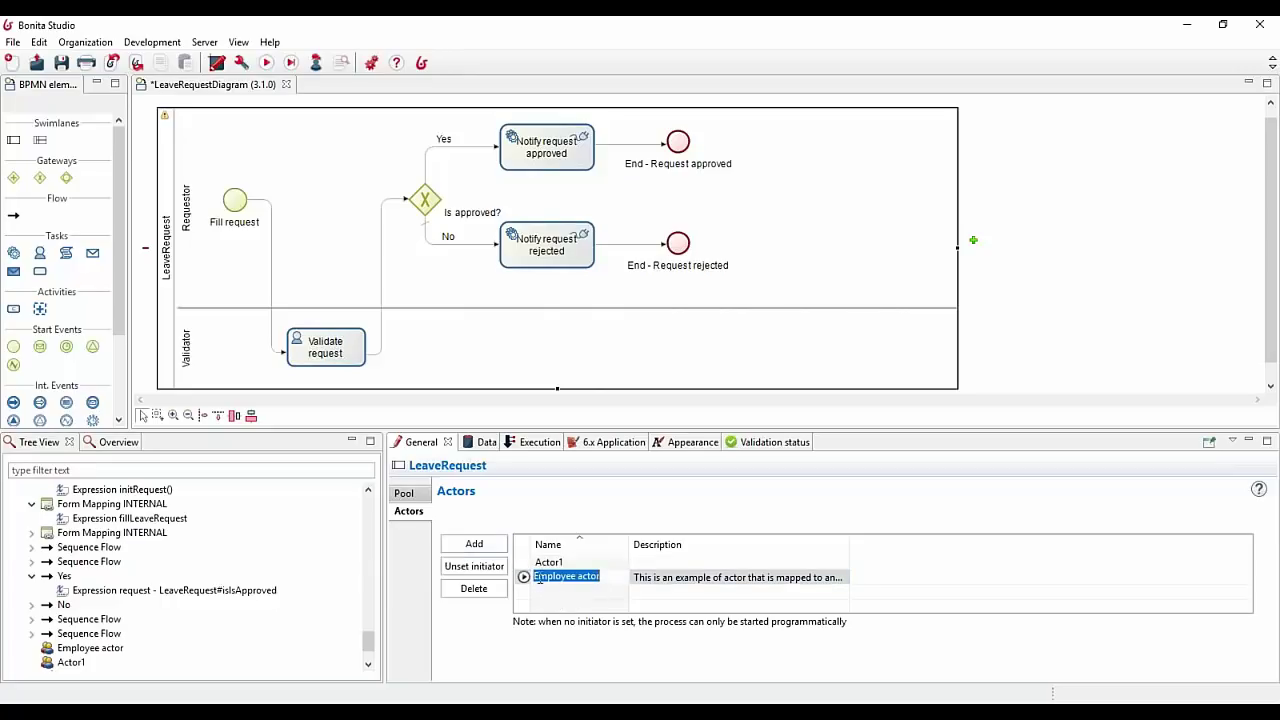
left_click(527, 583)
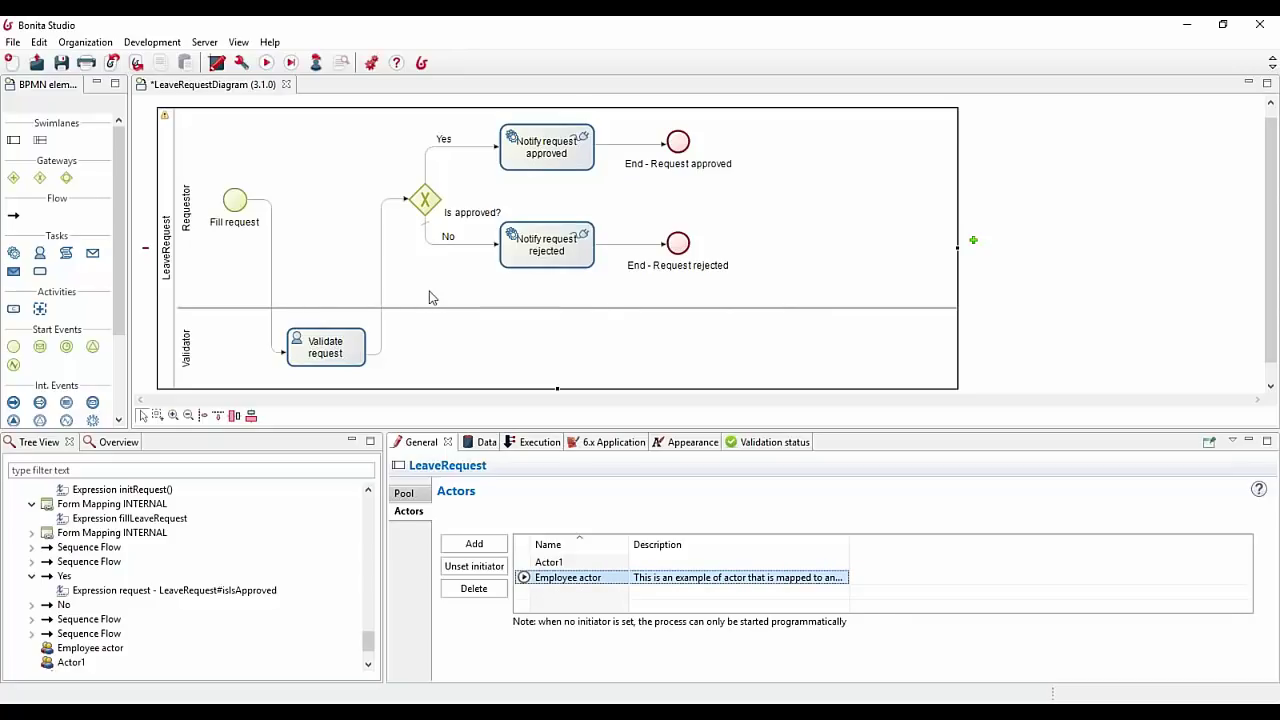
left_click(548, 562)
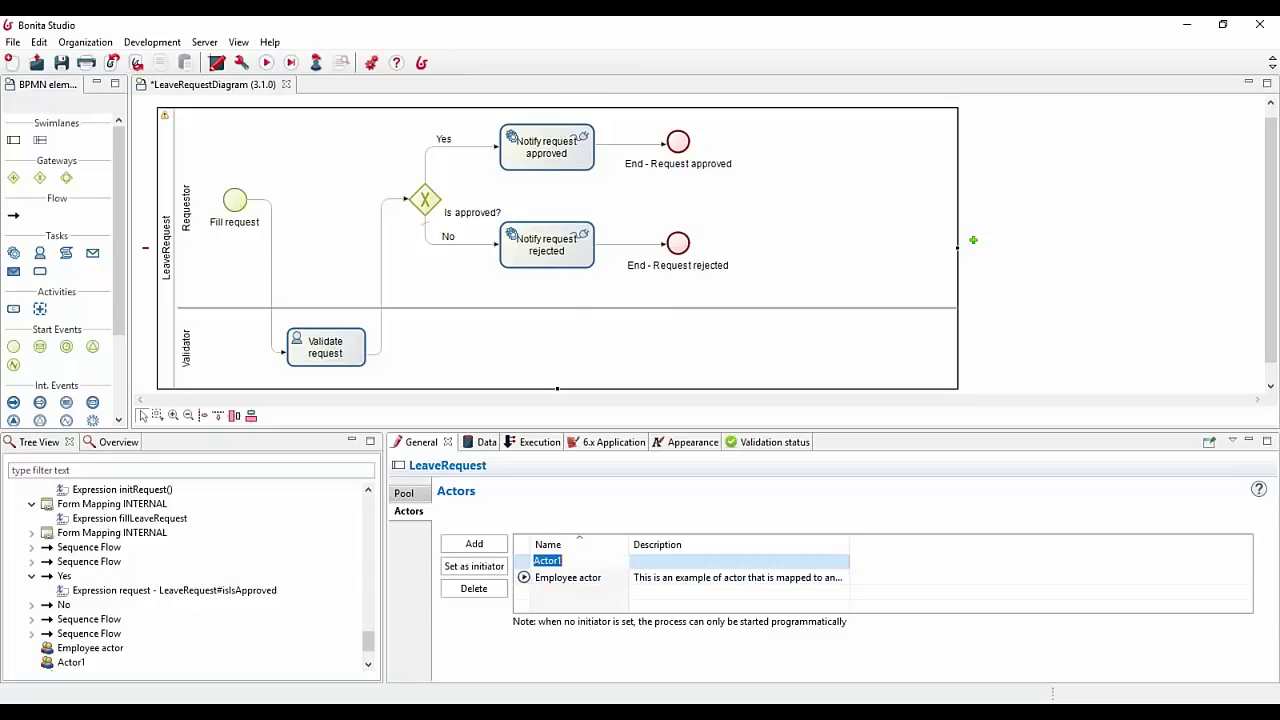
left_click(474, 566)
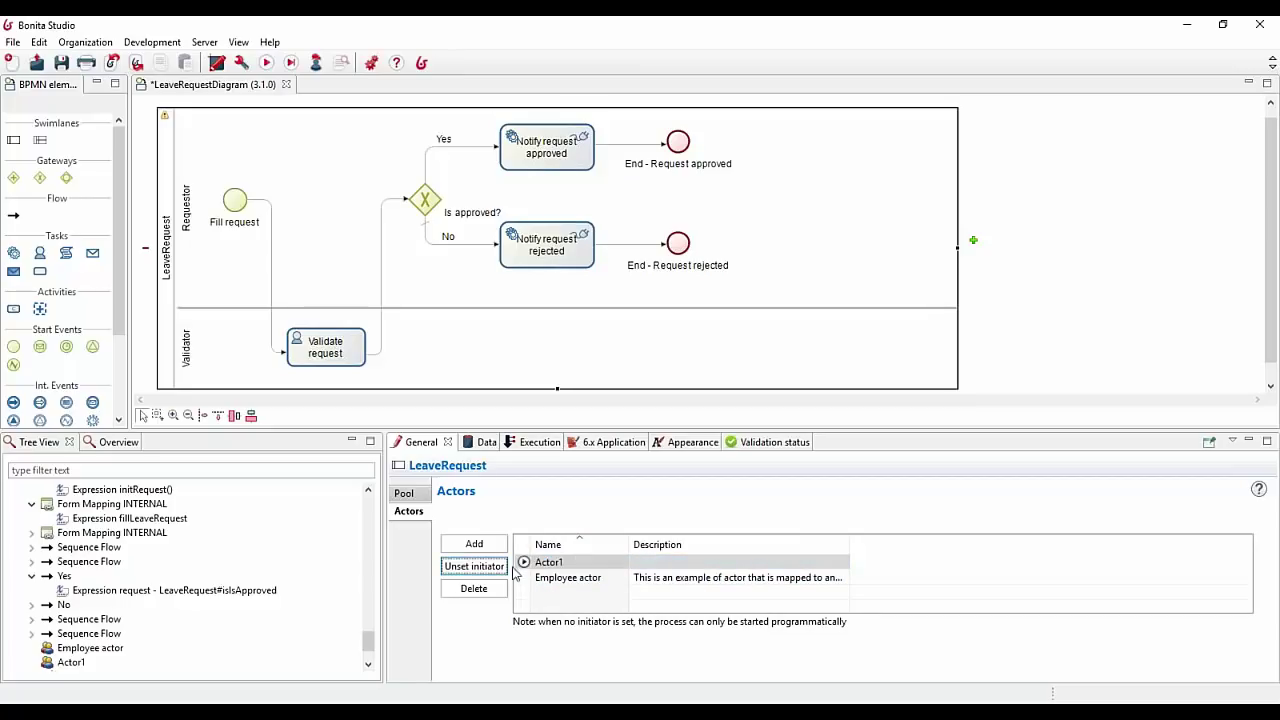
left_click(552, 564)
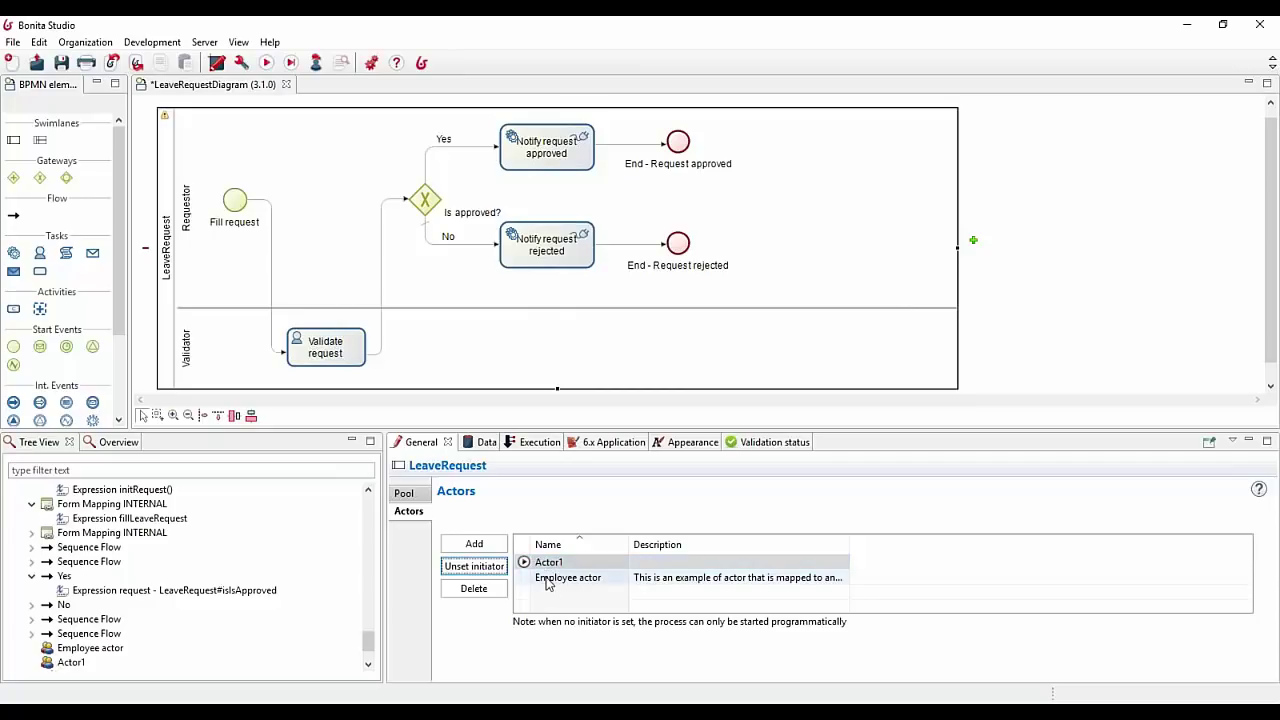
left_click(474, 566)
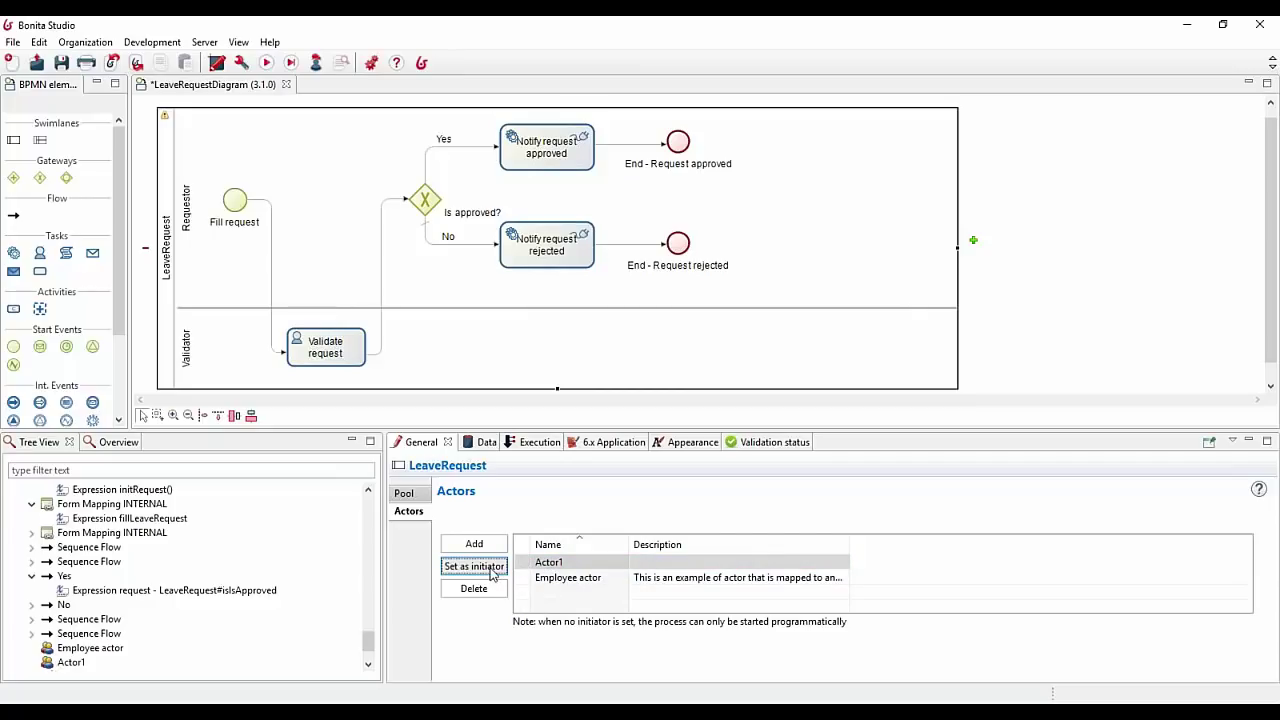
Step: Restore Employee actor as the initiator and delete Actor1 from the pool
left_click(545, 578)
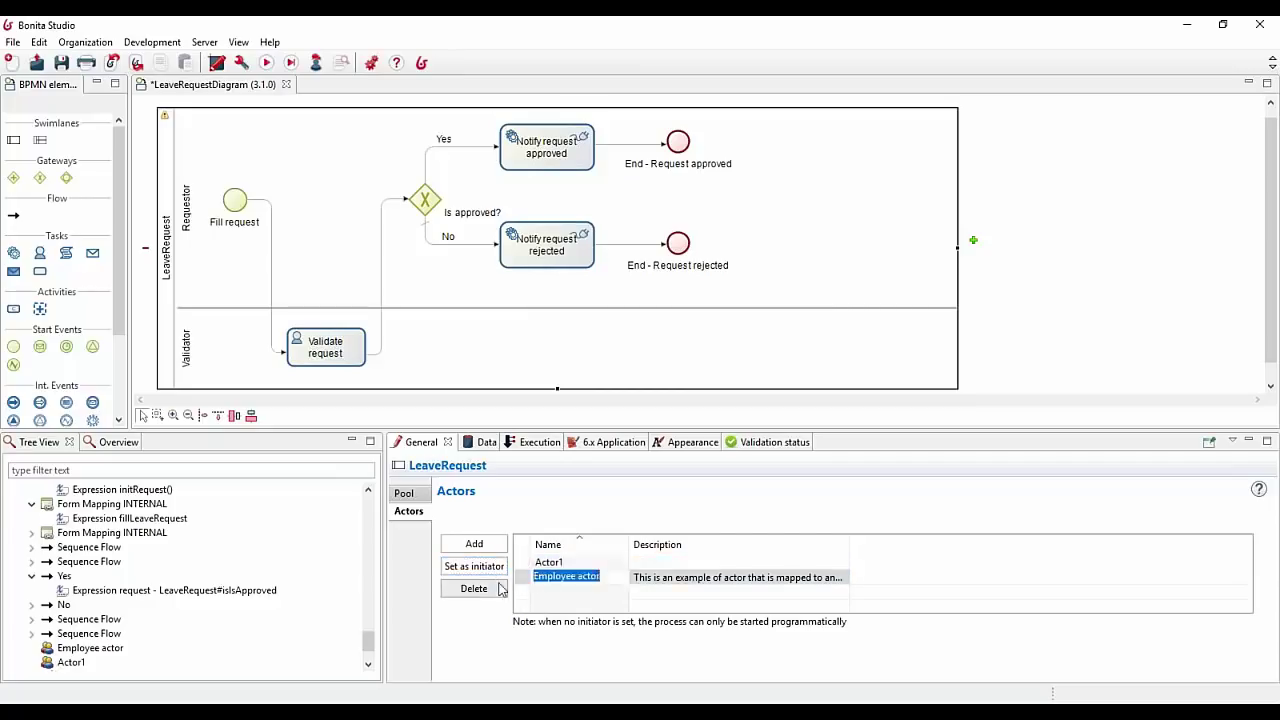
left_click(474, 566)
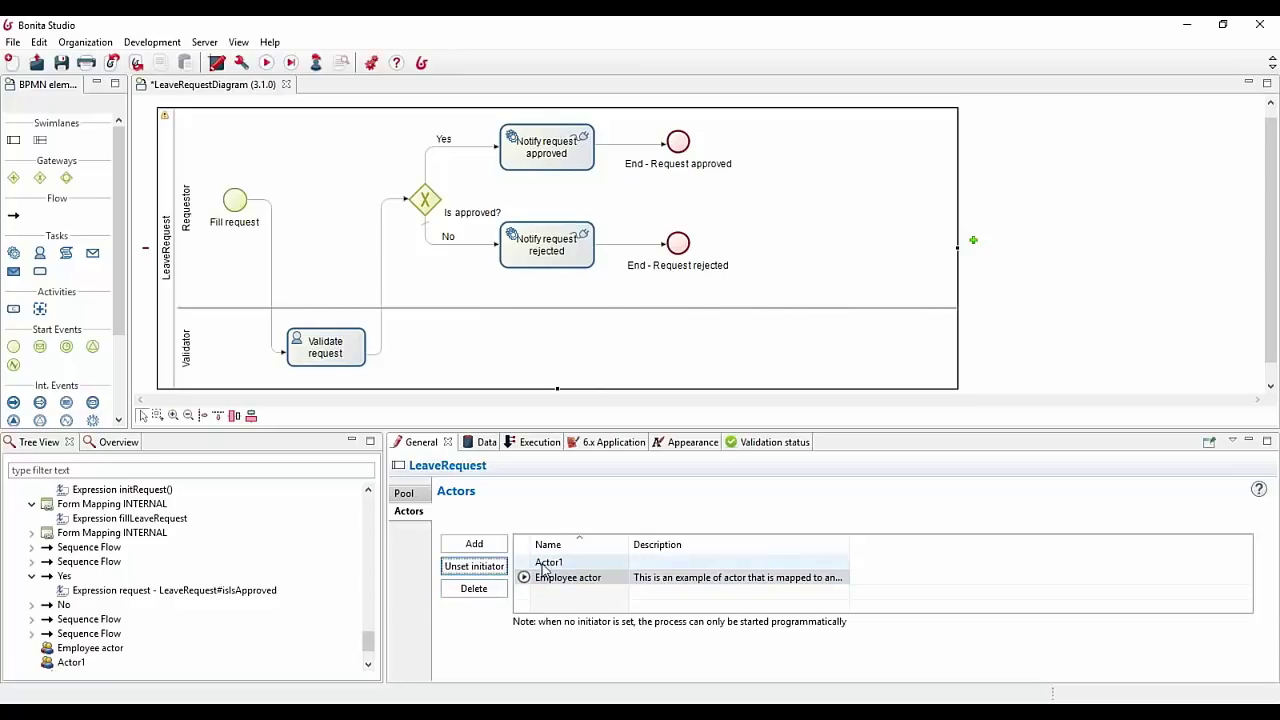
left_click(494, 591)
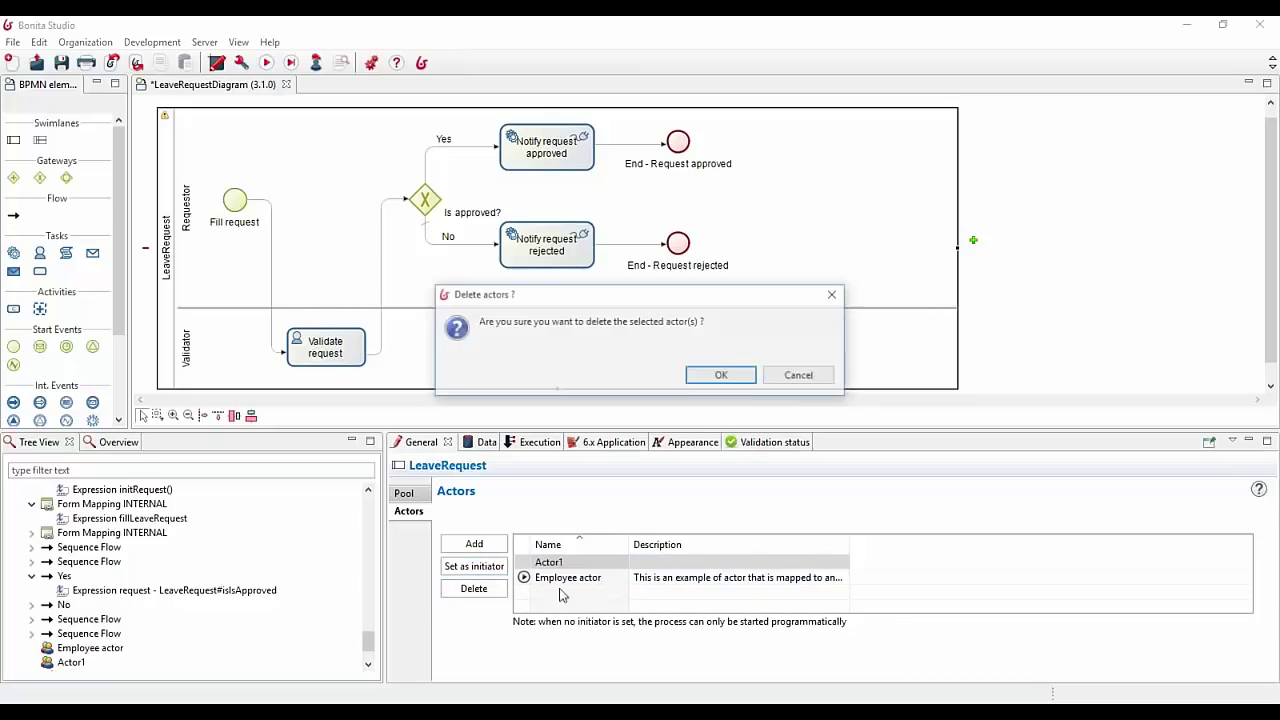
left_click(722, 376)
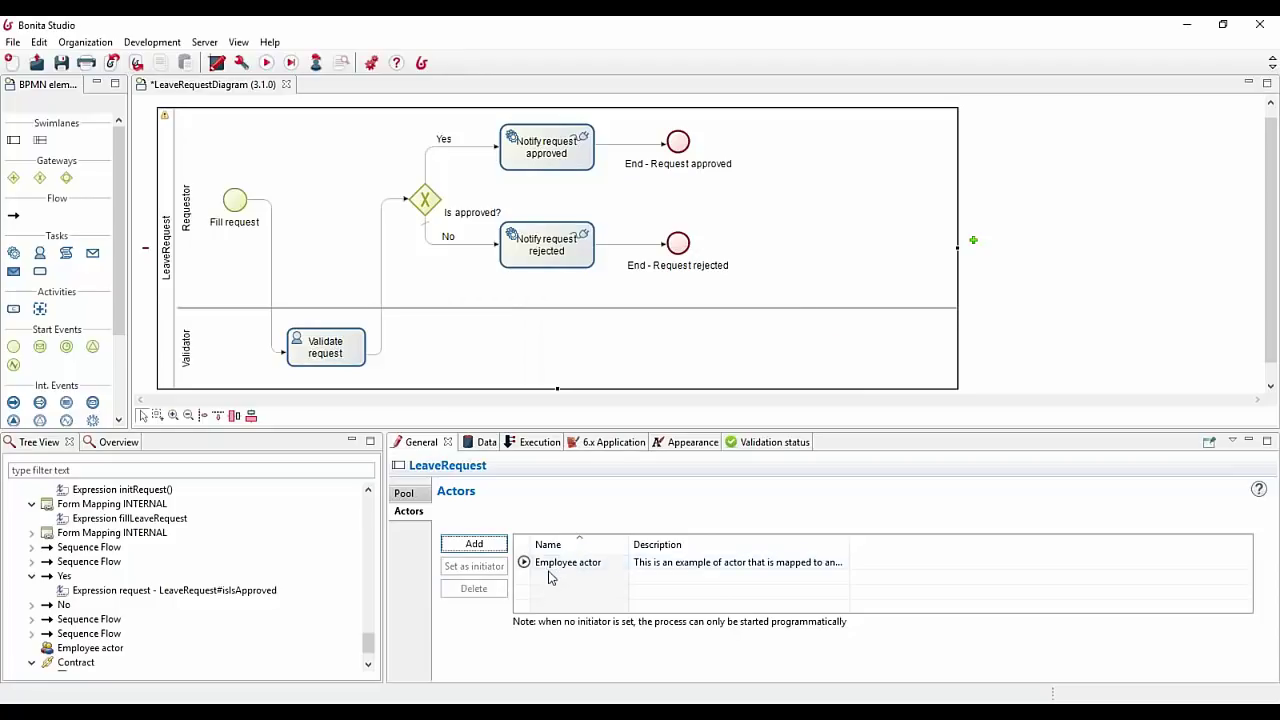
Step: Add a new actor, Actor1, to the LeaveRequest pool's actor list
left_click(545, 577)
left_click(549, 568)
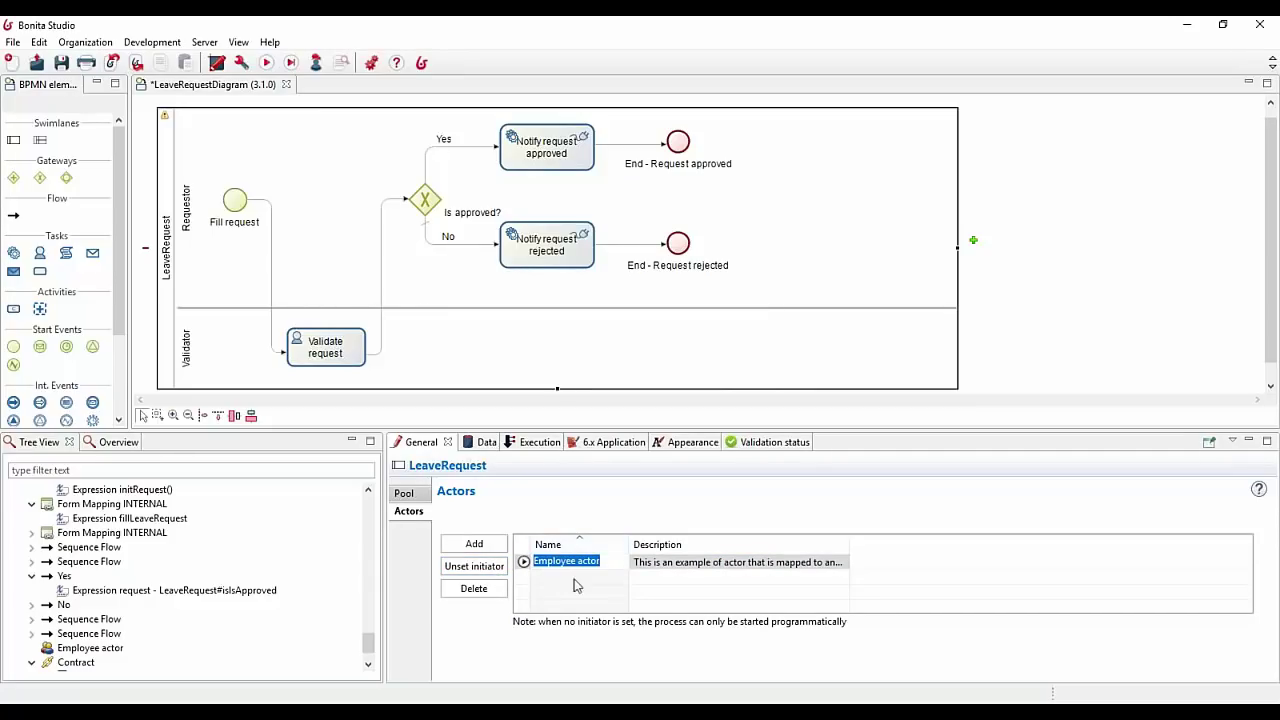
left_click(474, 543)
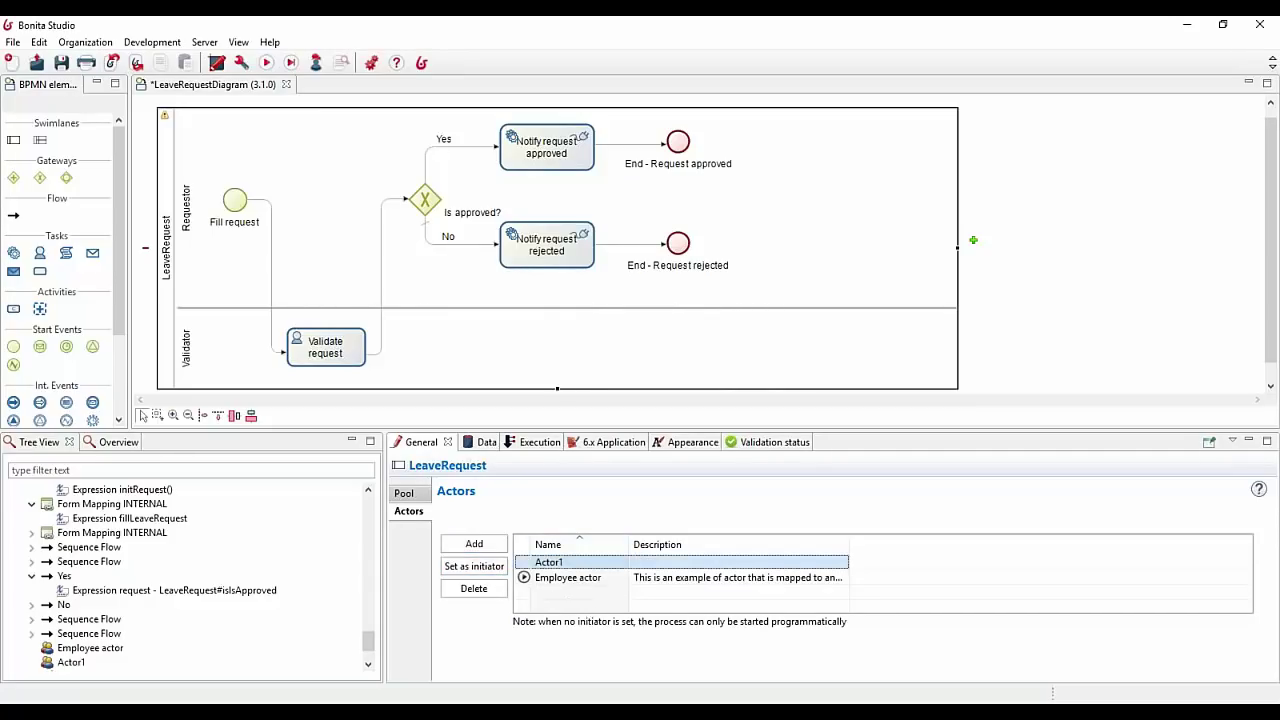
Step: Browse the Requestor lane, the pool and the Validator lane to see their actor settings
left_click(192, 253)
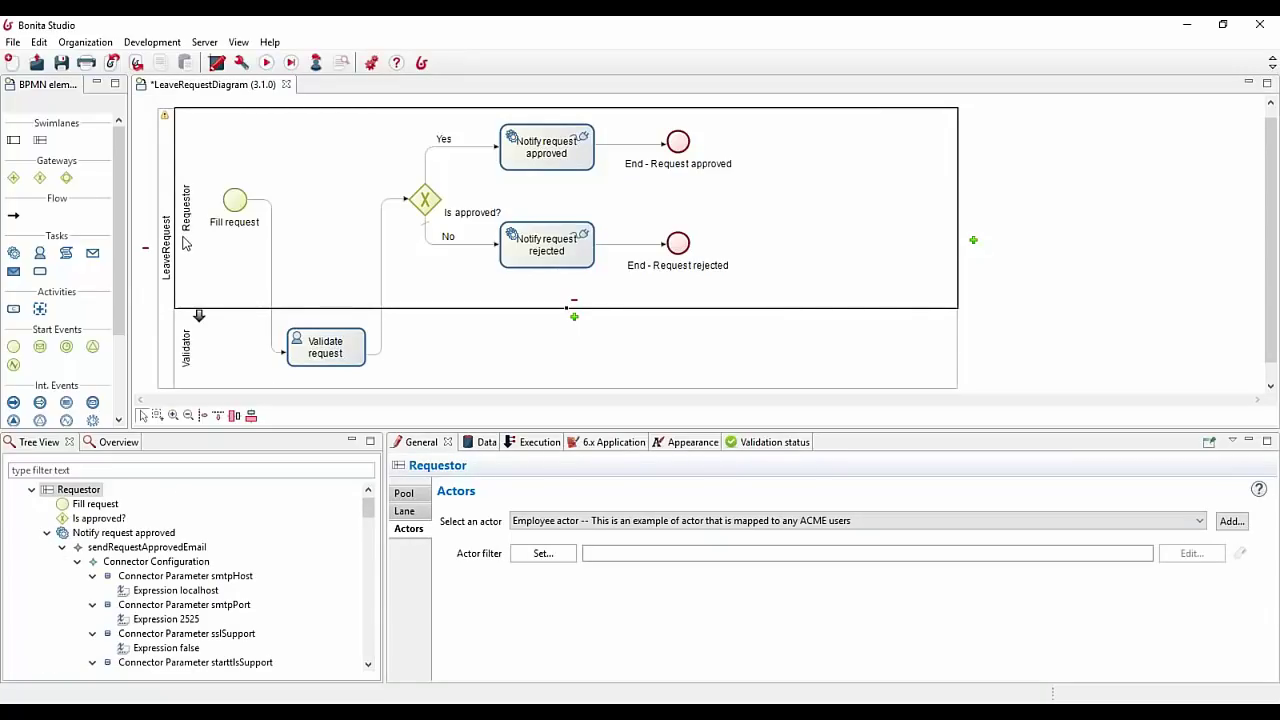
left_click(168, 252)
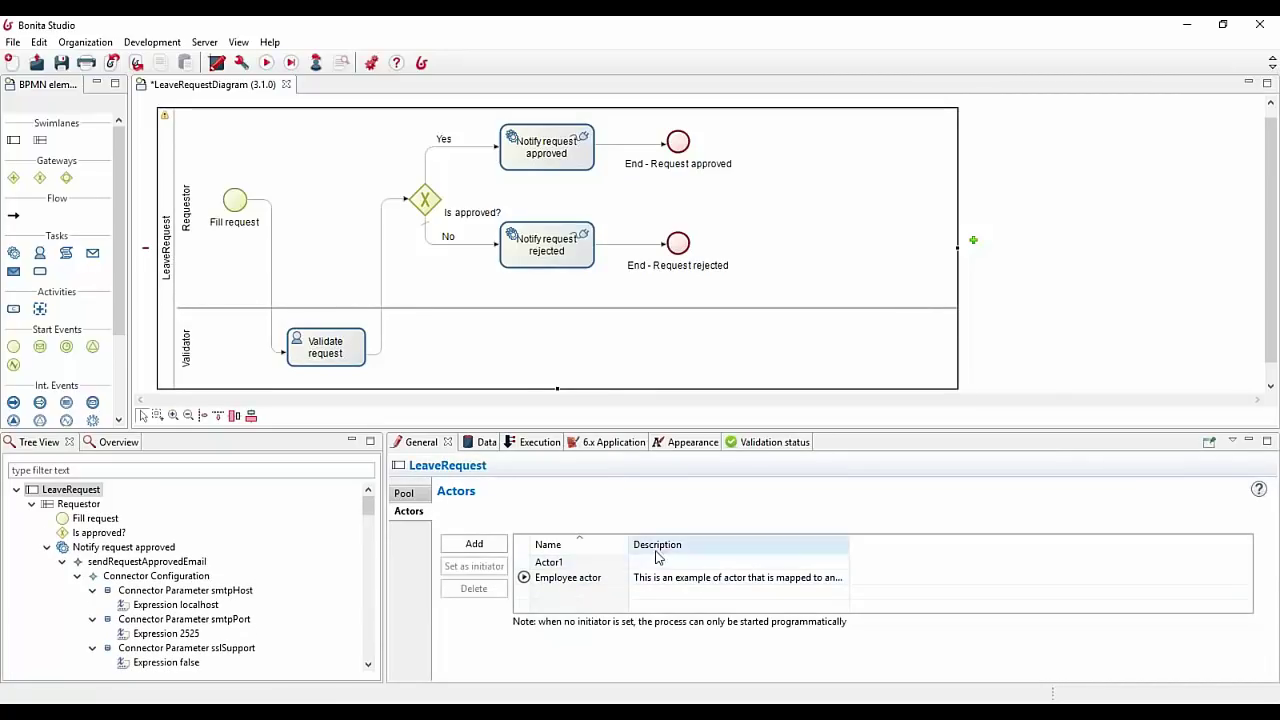
left_click(196, 290)
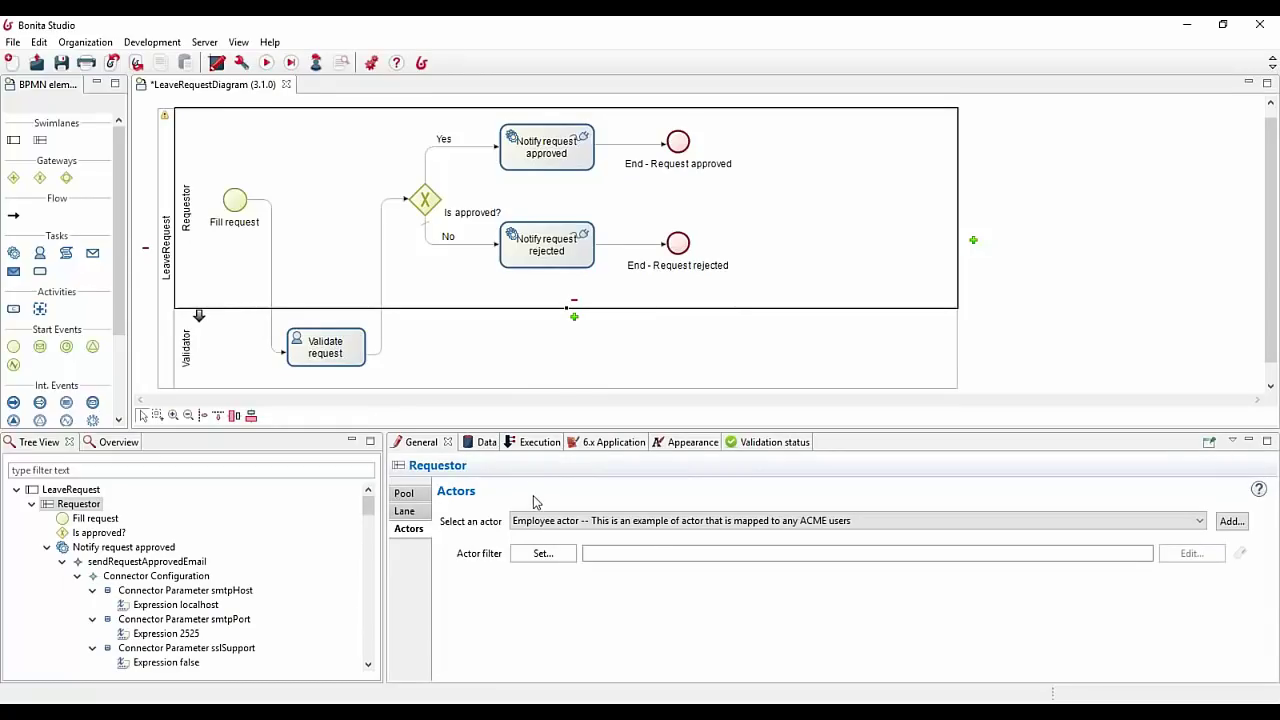
left_click(222, 349)
left_click(190, 258)
left_click(202, 350)
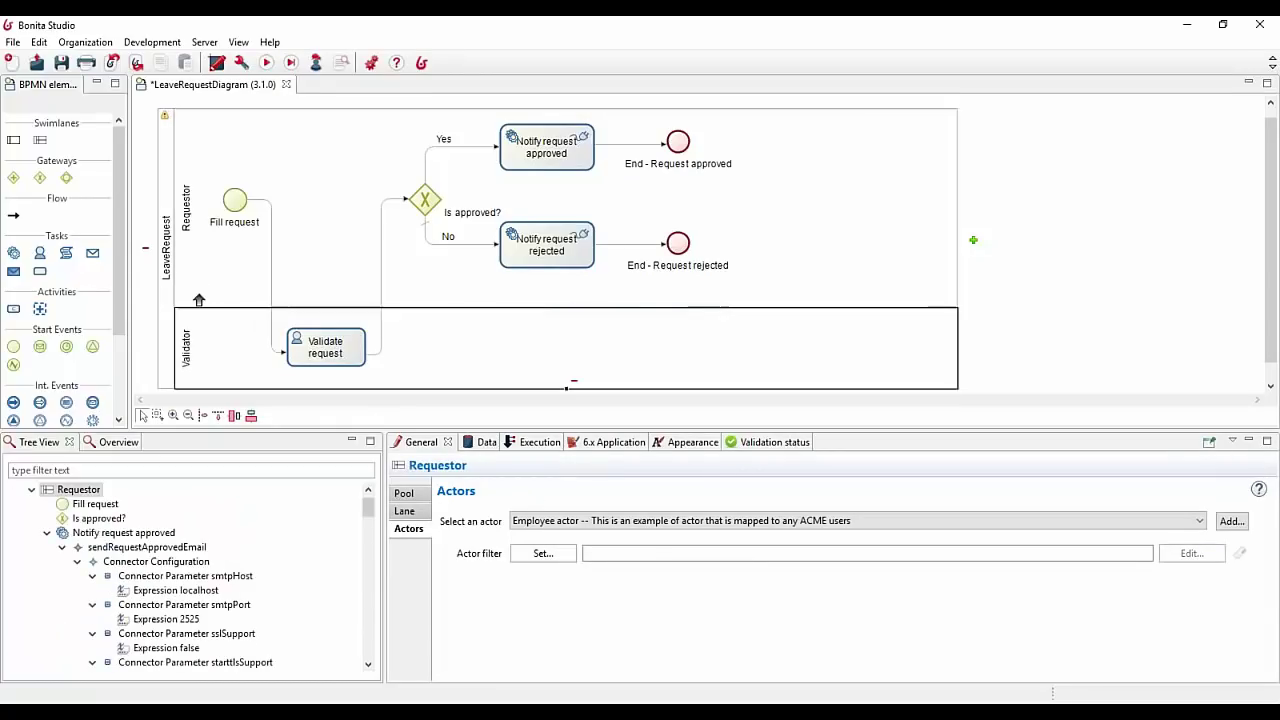
Step: Add a lane below Validator with the Lane tool, then delete it
left_click(40, 140)
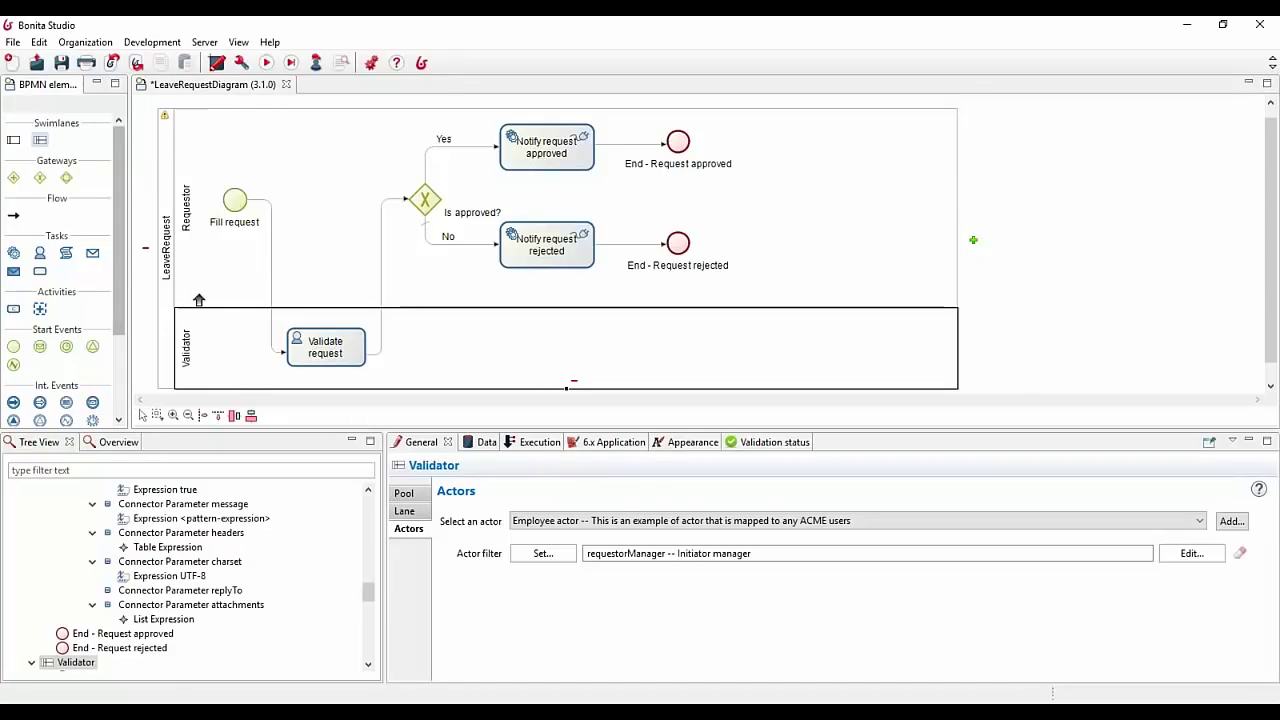
left_click(230, 387)
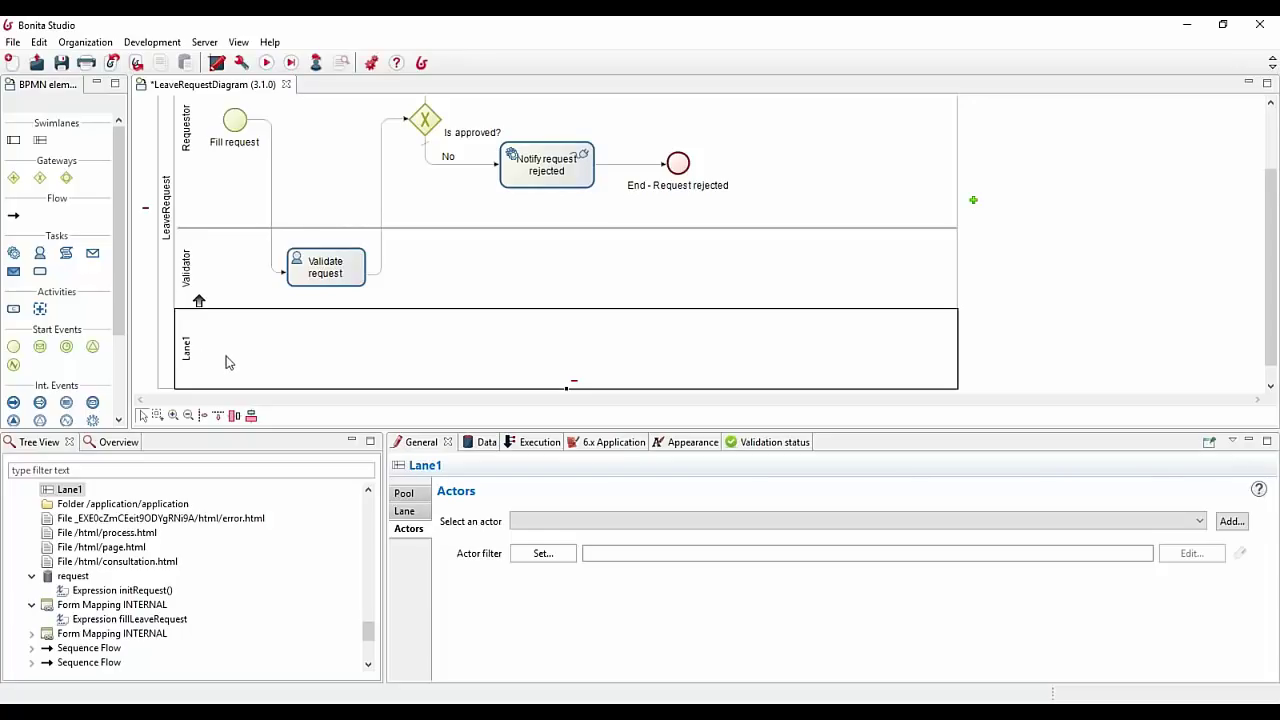
key("Delete")
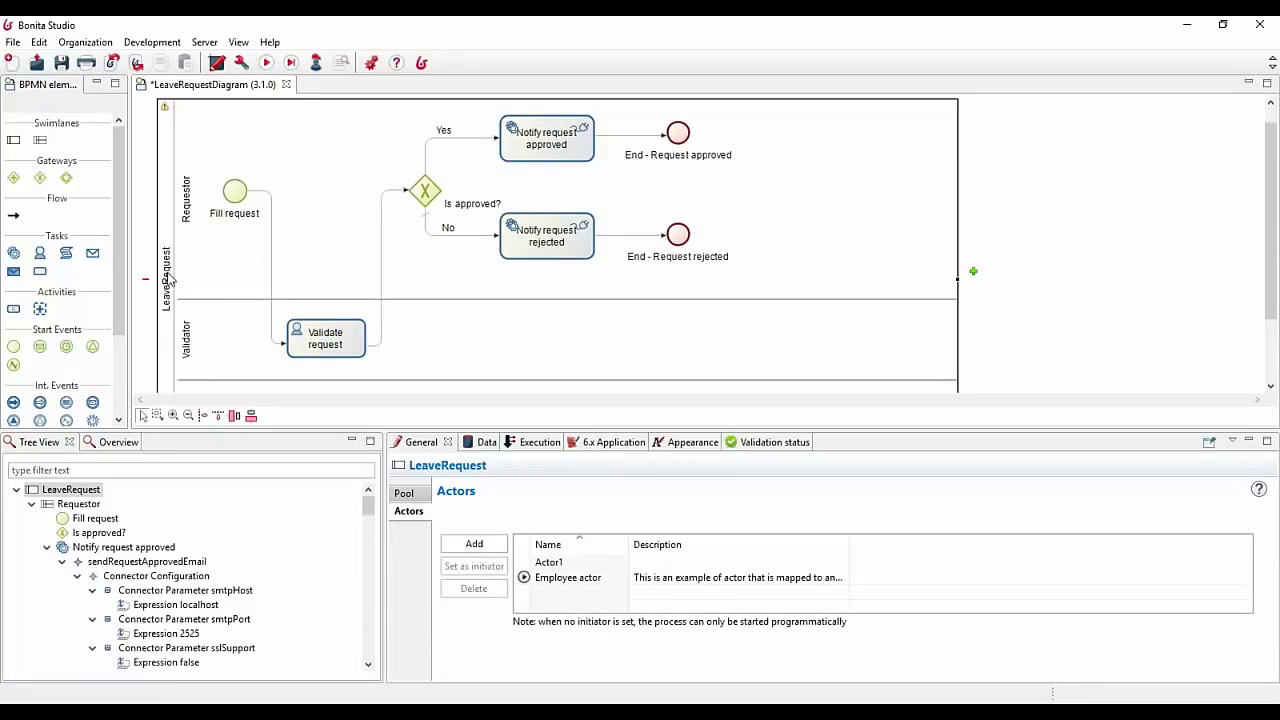
Step: Add Lane1 again beneath the Validator lane
left_click(200, 271)
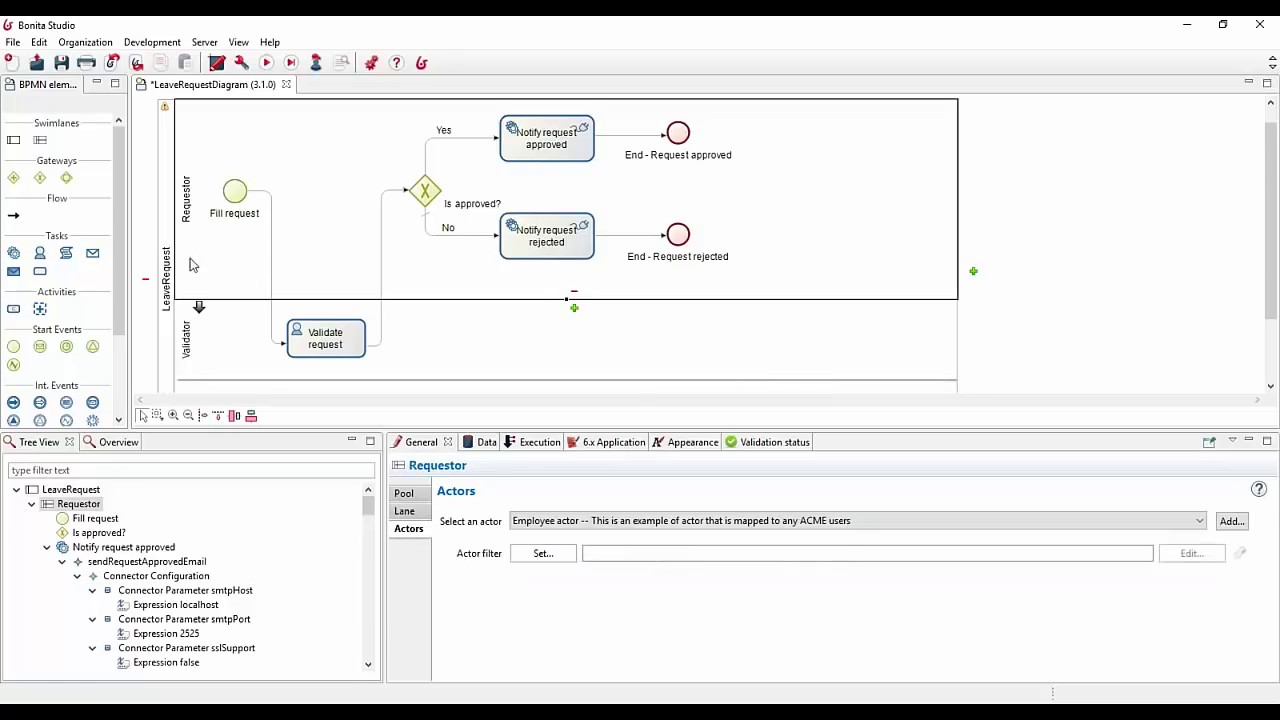
left_click(209, 321)
scroll(215, 300, "down", 1)
scroll(218, 285, "up", 1)
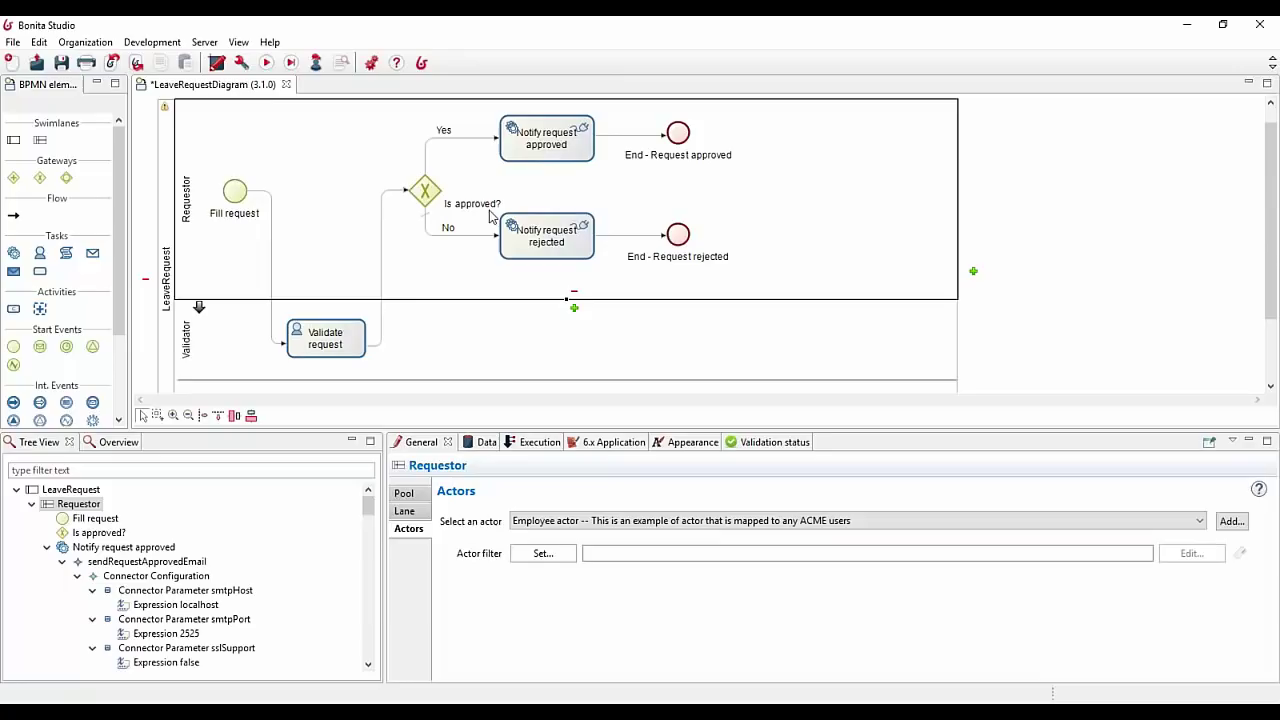
Step: Delete the empty Lane1 under Validator through its right-click menu
left_click(515, 148)
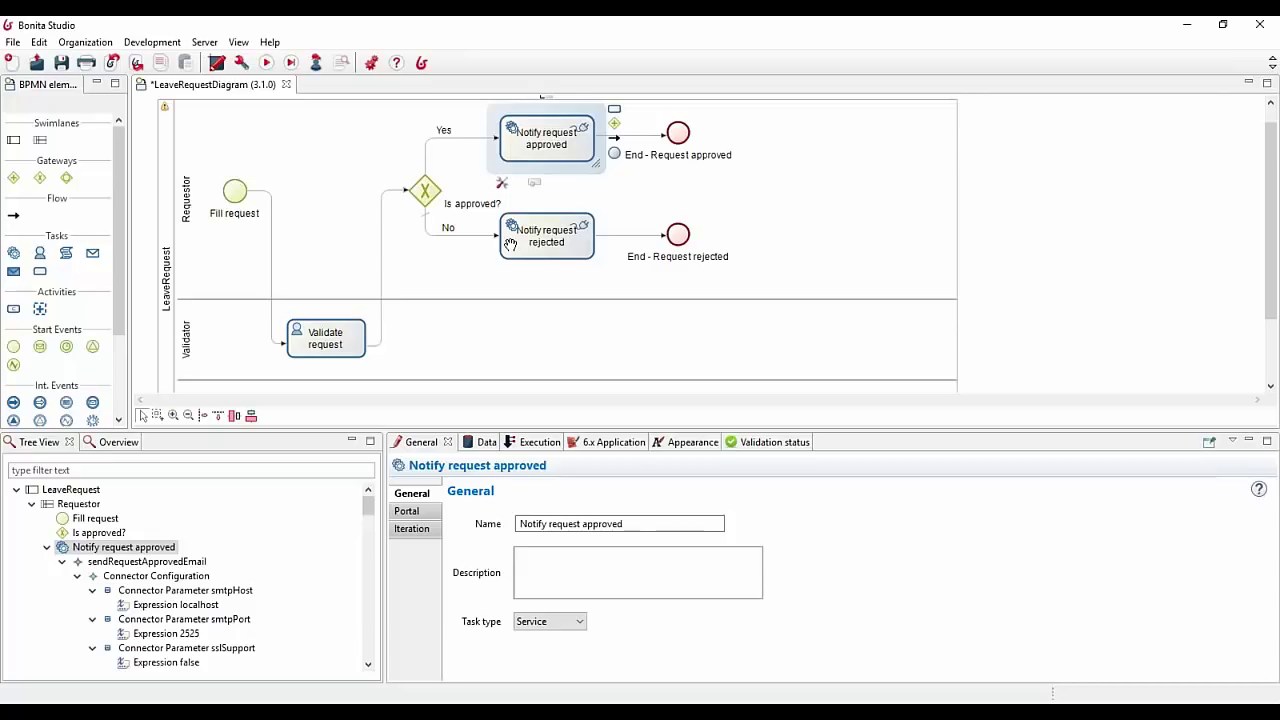
left_click(309, 340)
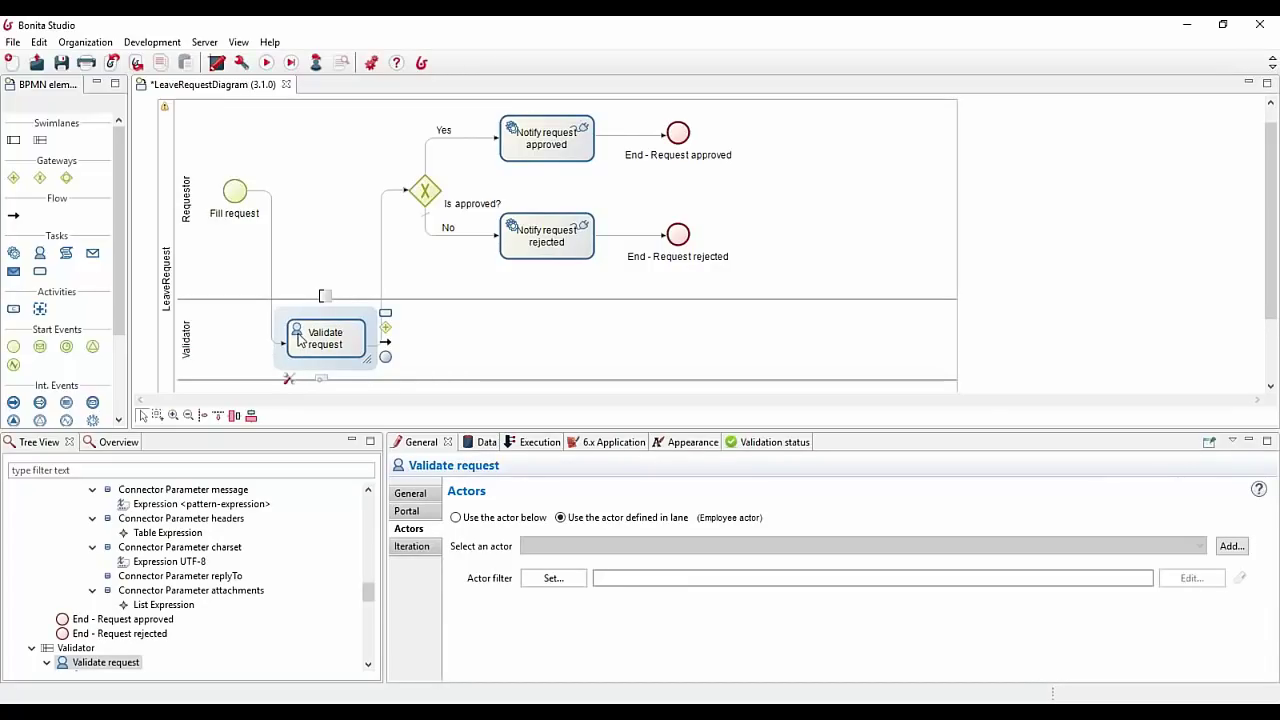
scroll(220, 340, "down", 1)
scroll(220, 340, "down", 1)
left_click(205, 338)
right_click(197, 336)
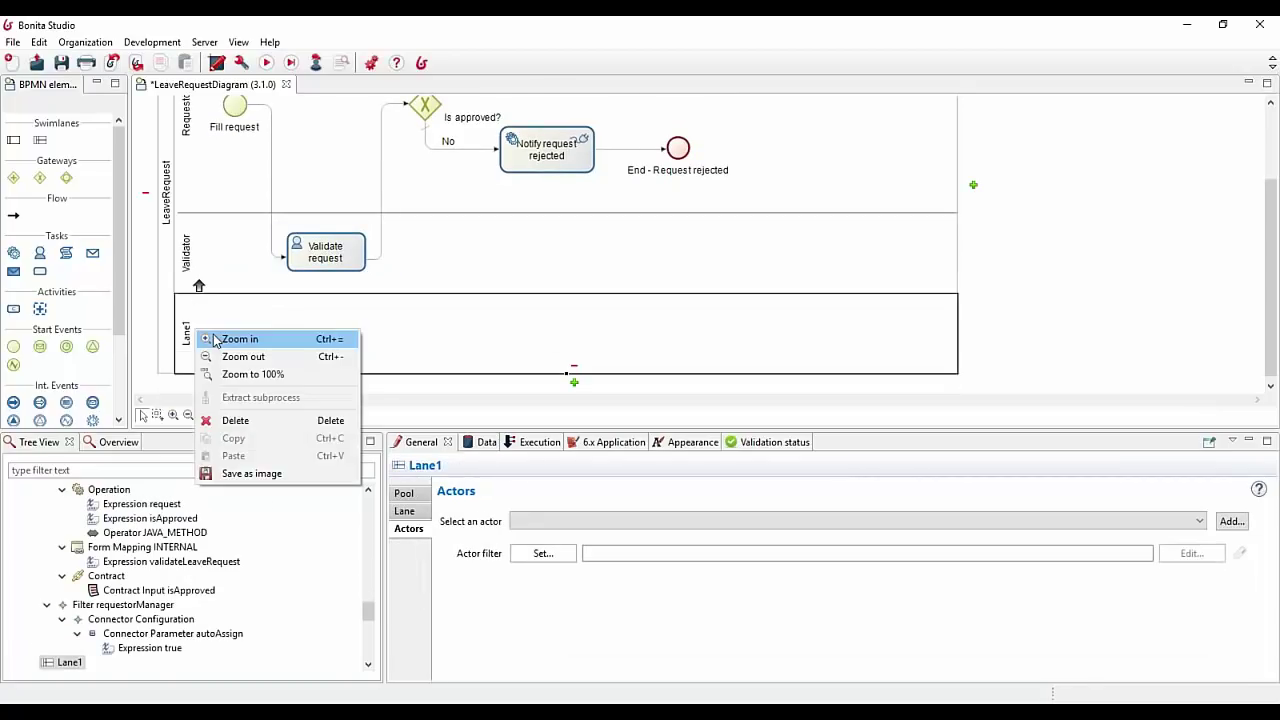
left_click(241, 421)
Step: Review the actor settings of Validate request, the Validator and Requestor lanes, and the pool
left_click(326, 326)
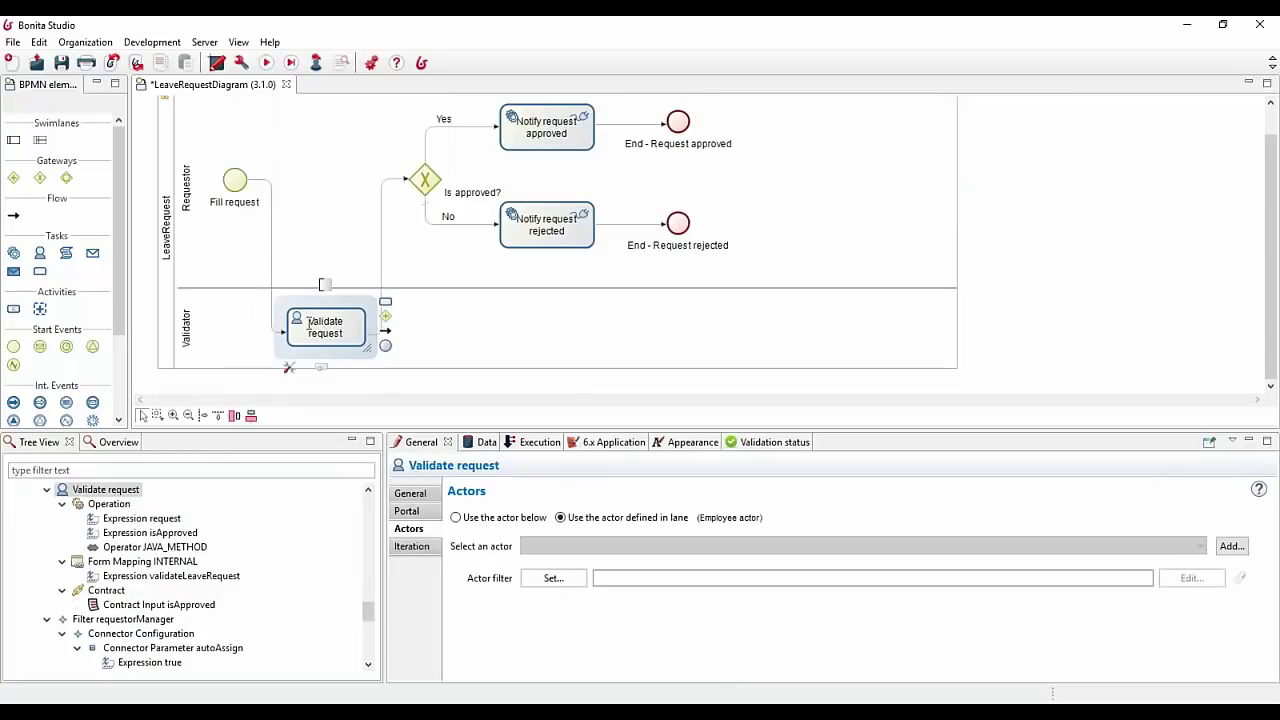
left_click(570, 340)
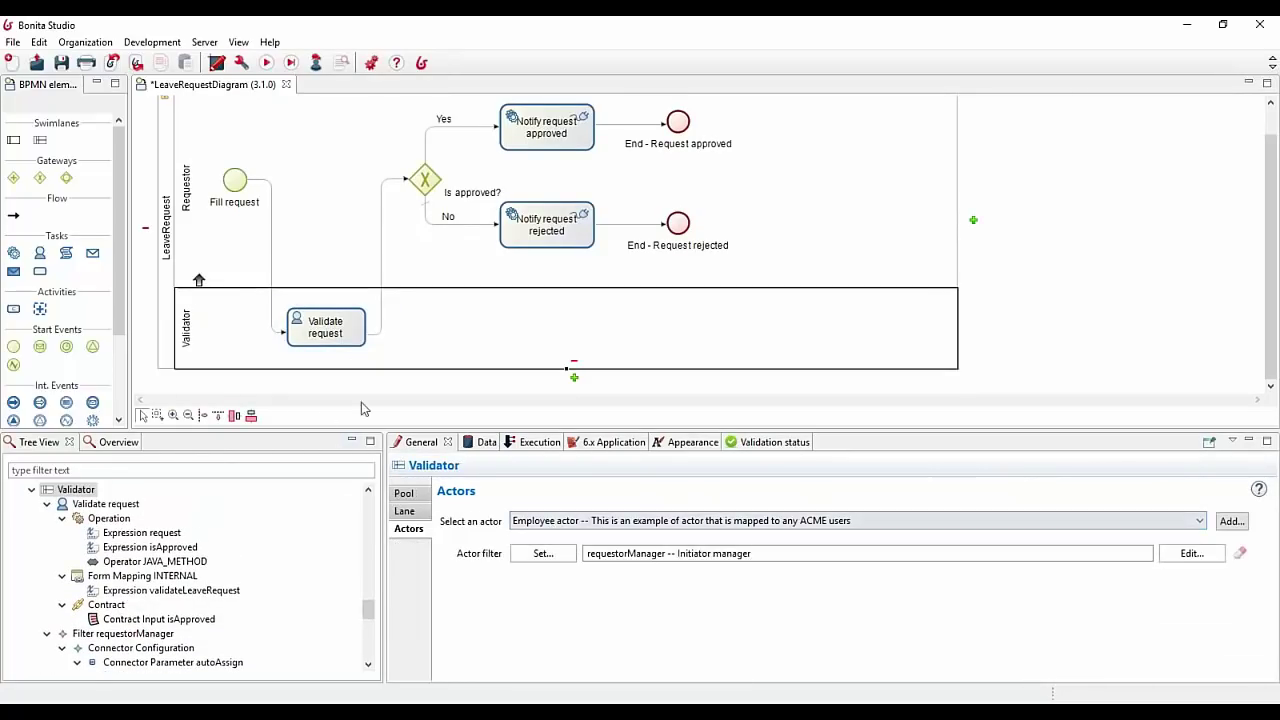
left_click(199, 280)
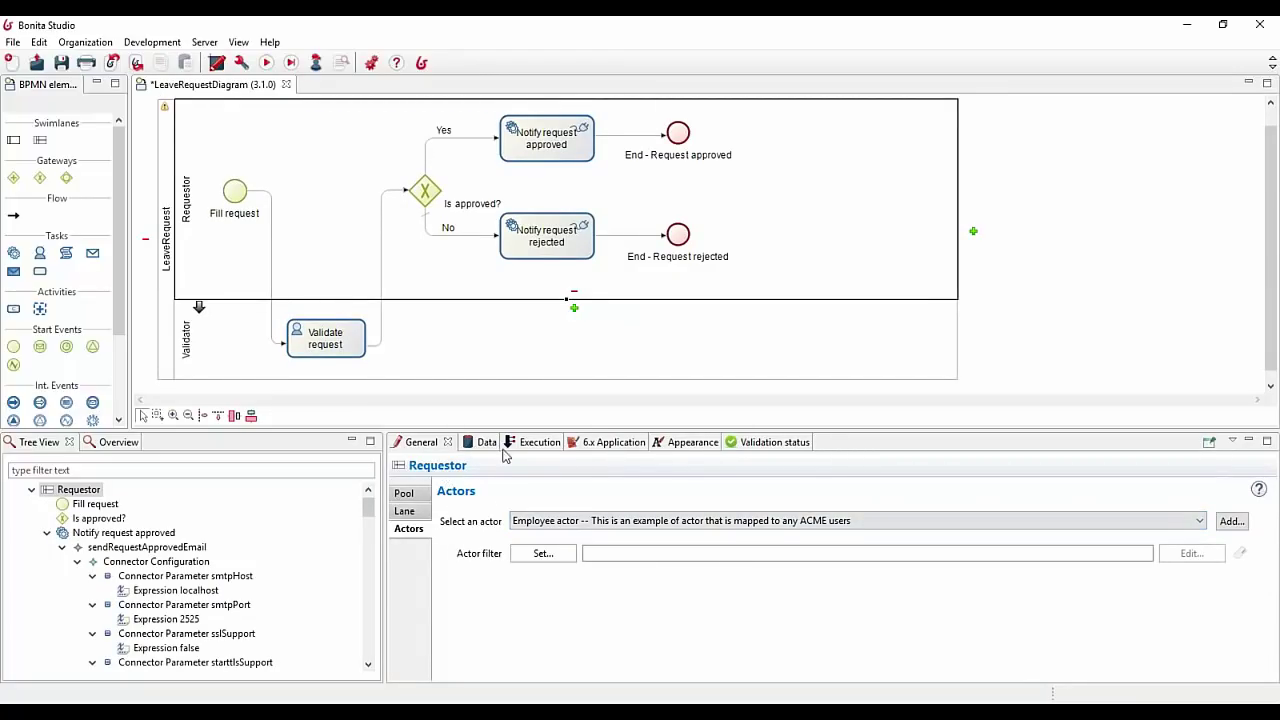
left_click(167, 301)
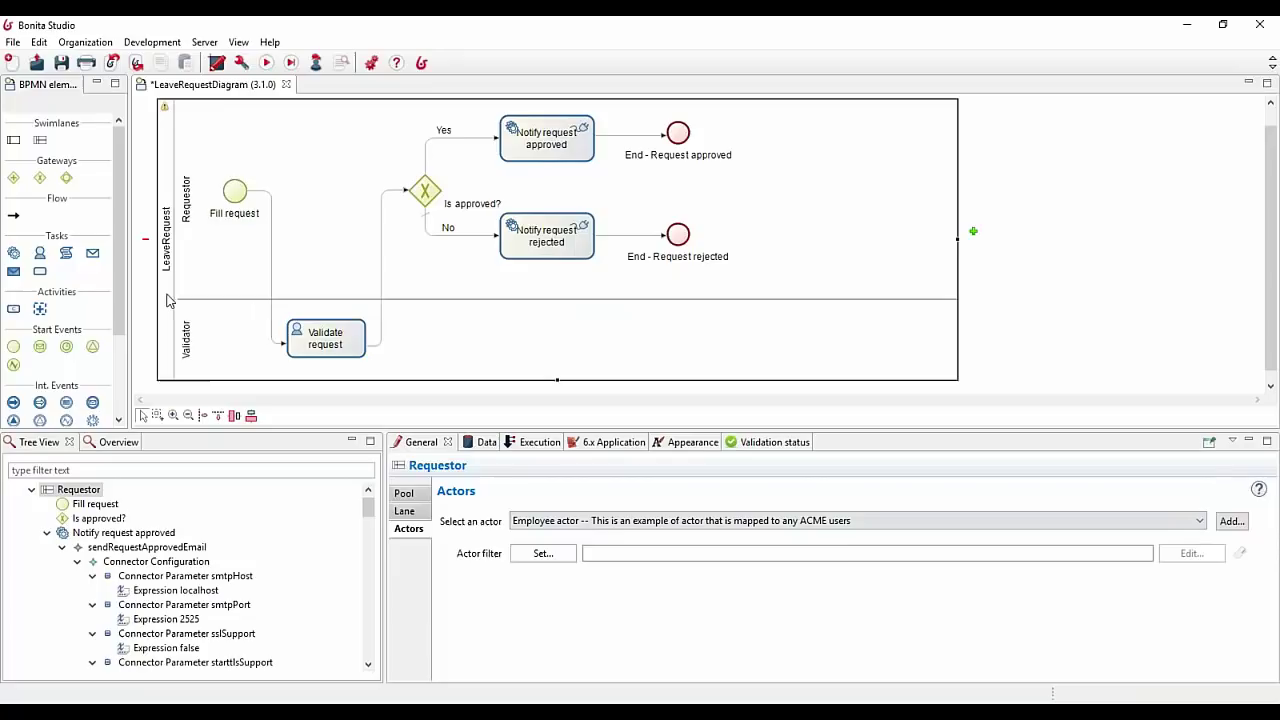
left_click(213, 336)
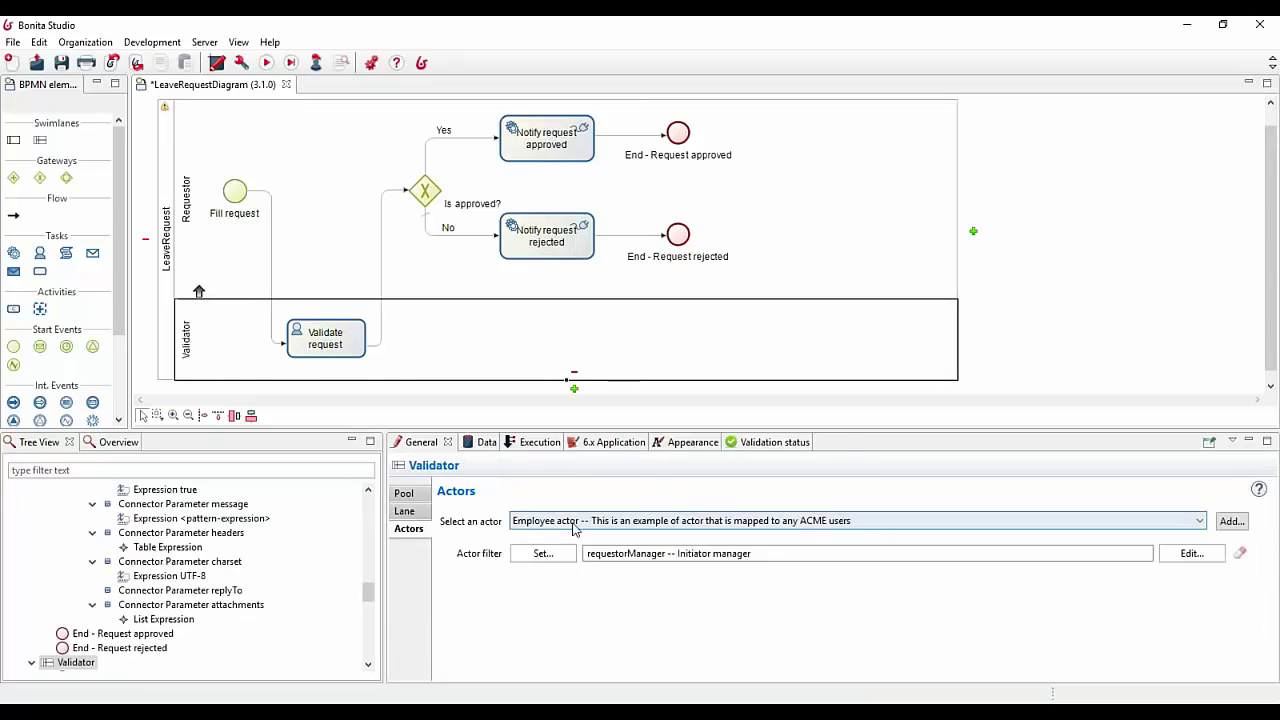
left_click(575, 527)
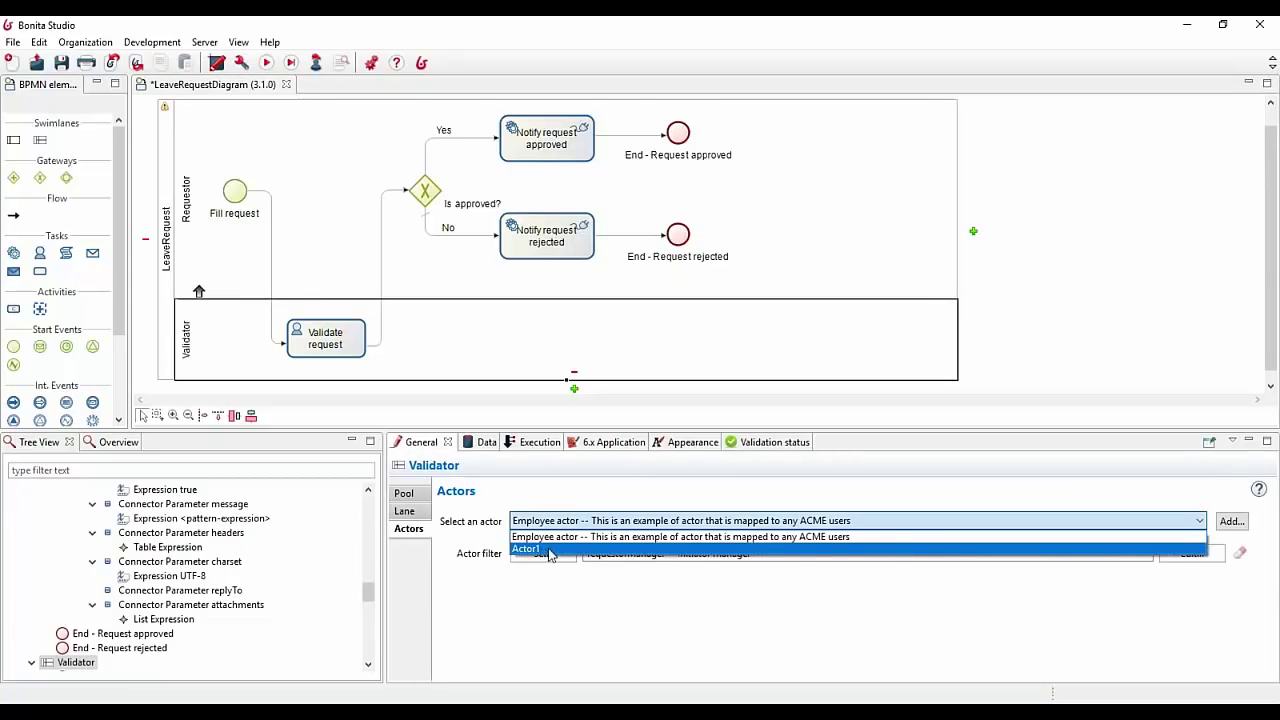
left_click(545, 551)
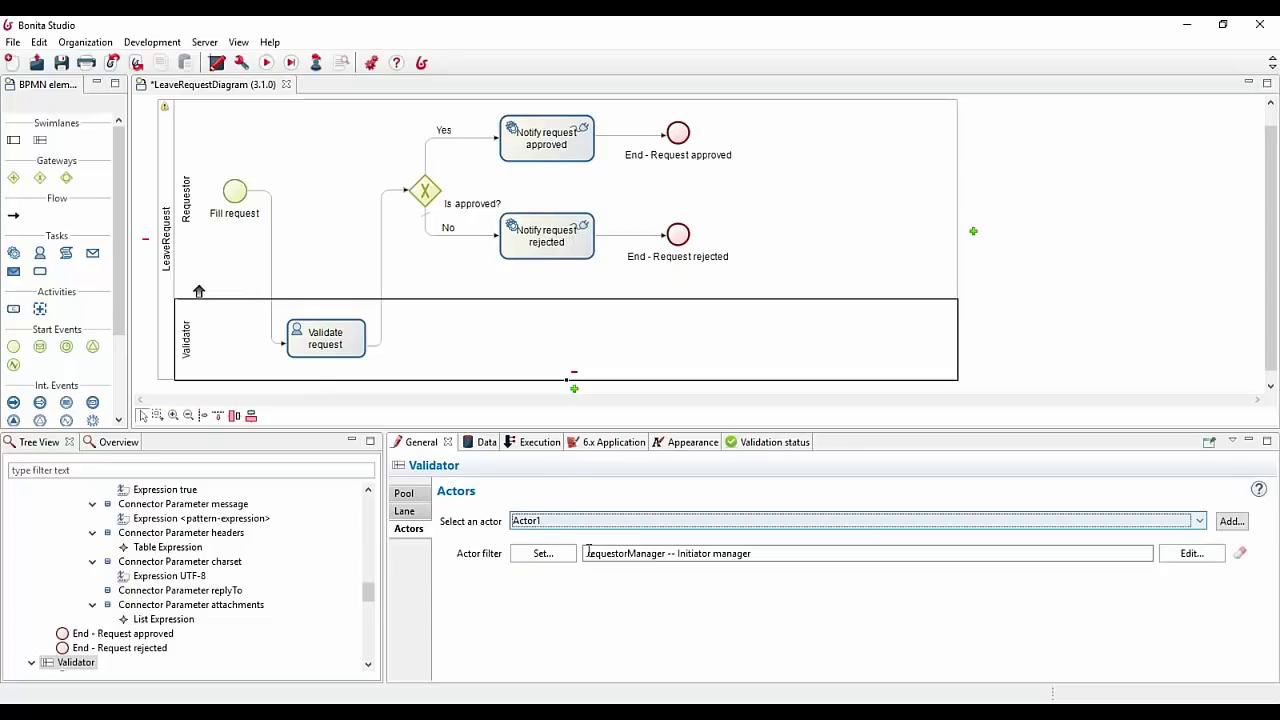
left_click(555, 521)
left_click(540, 535)
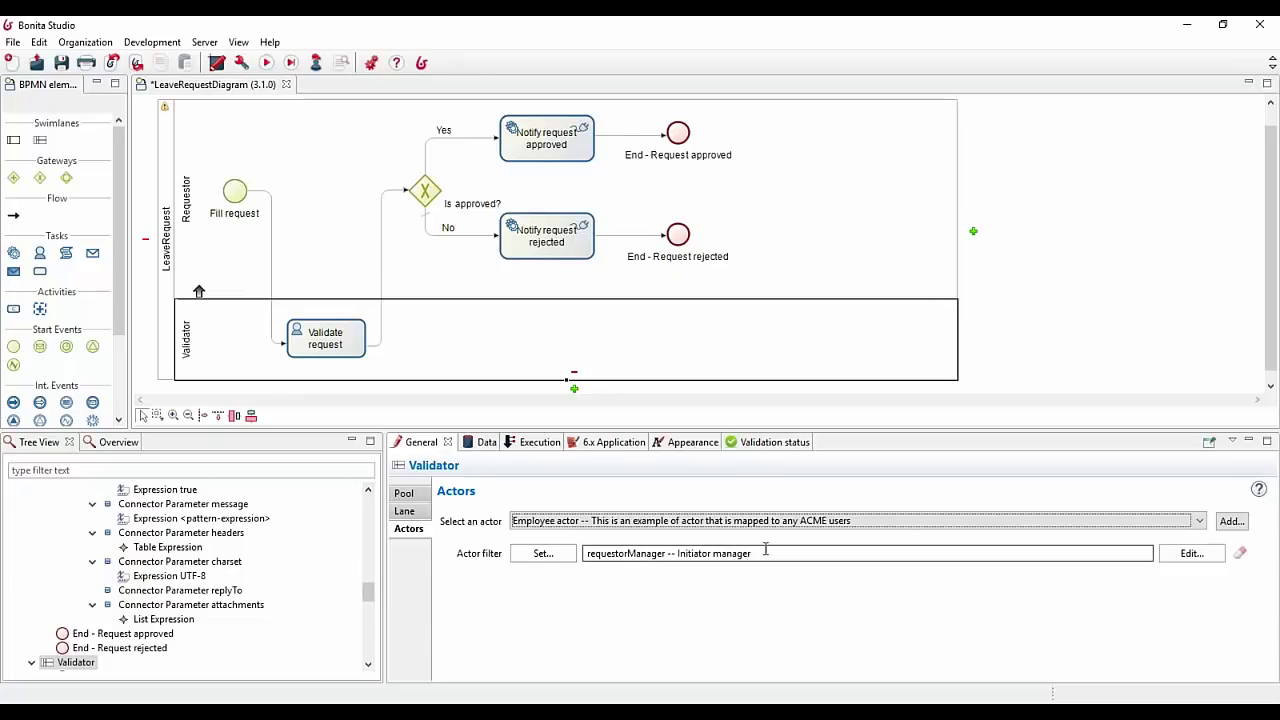
left_click(238, 277)
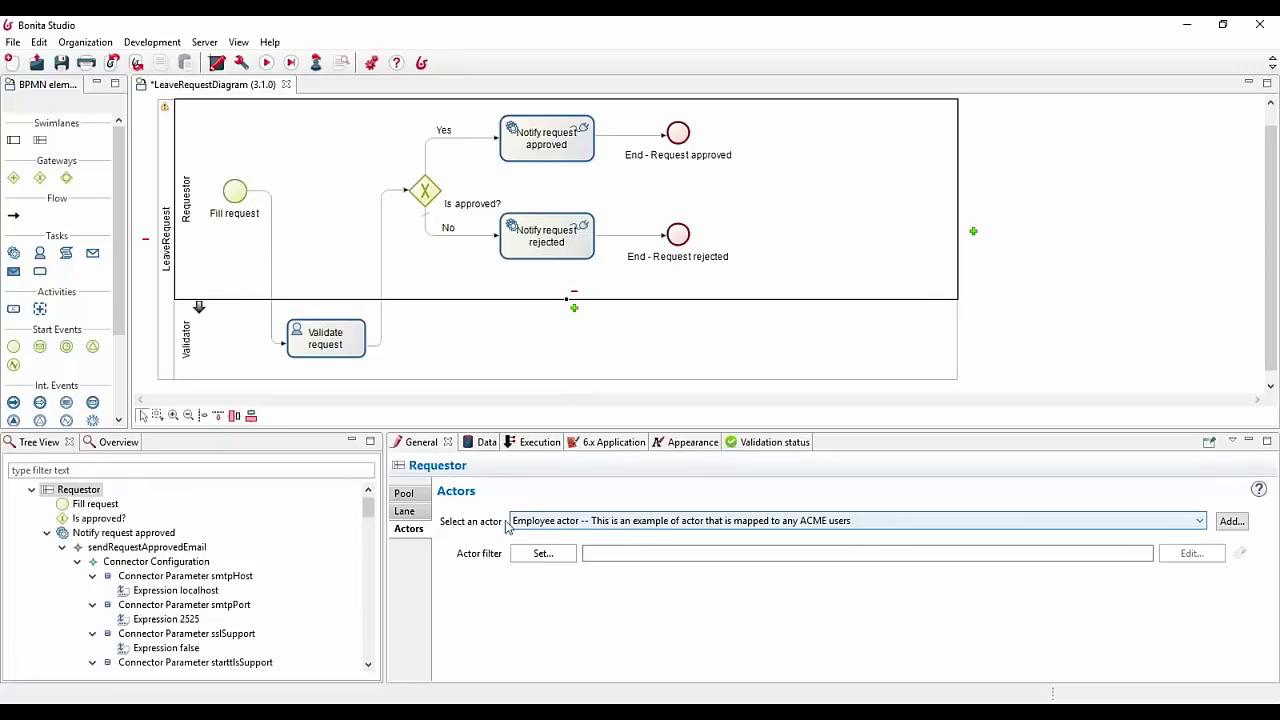
left_click(236, 340)
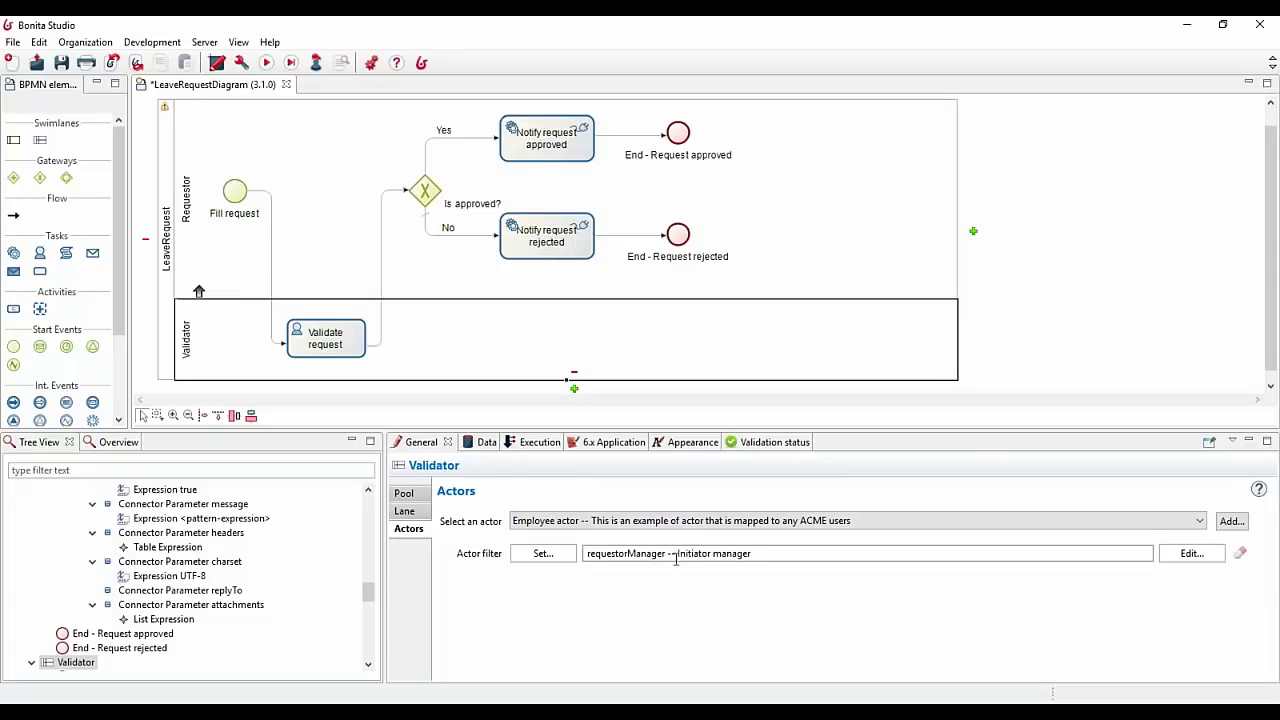
left_click(1180, 553)
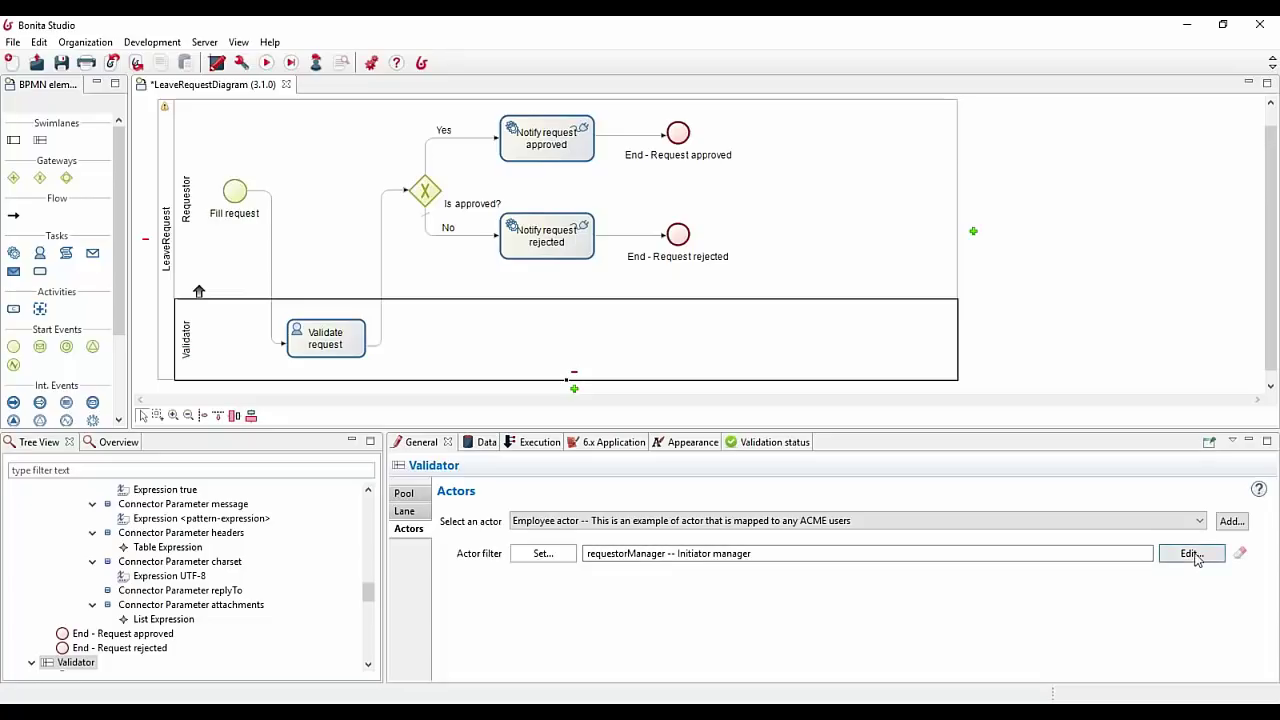
left_click(652, 449)
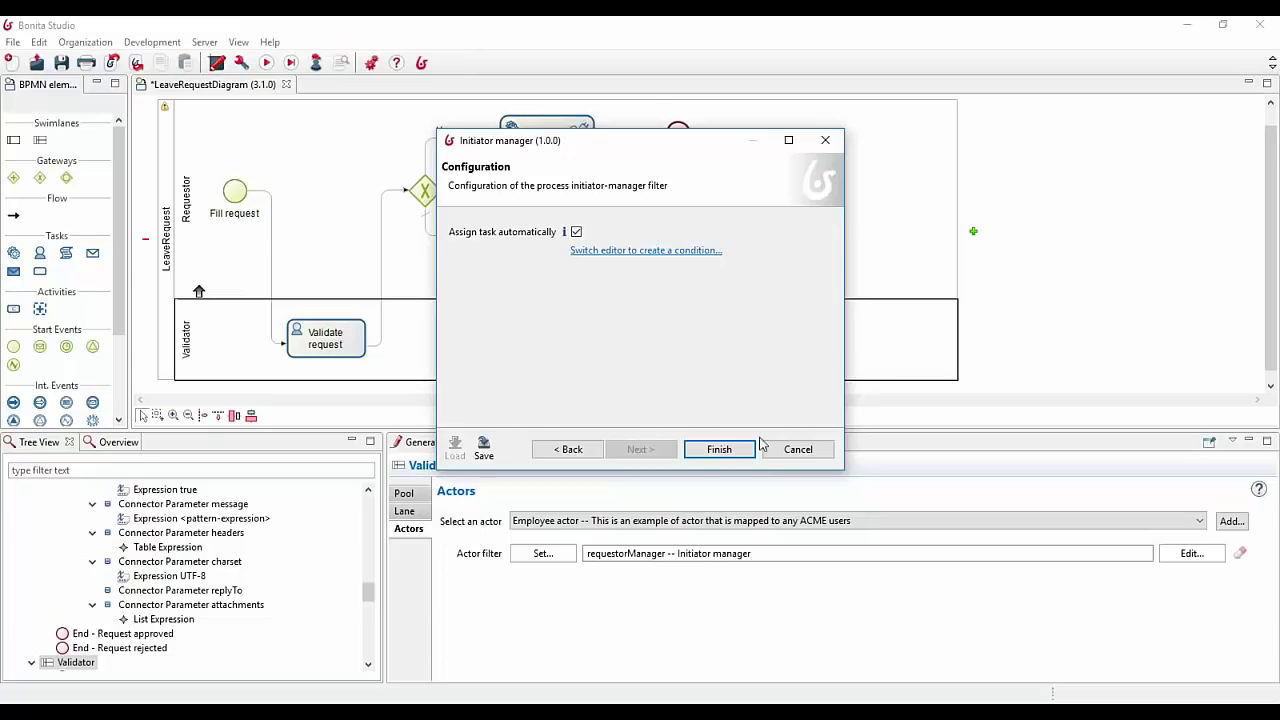
left_click(795, 453)
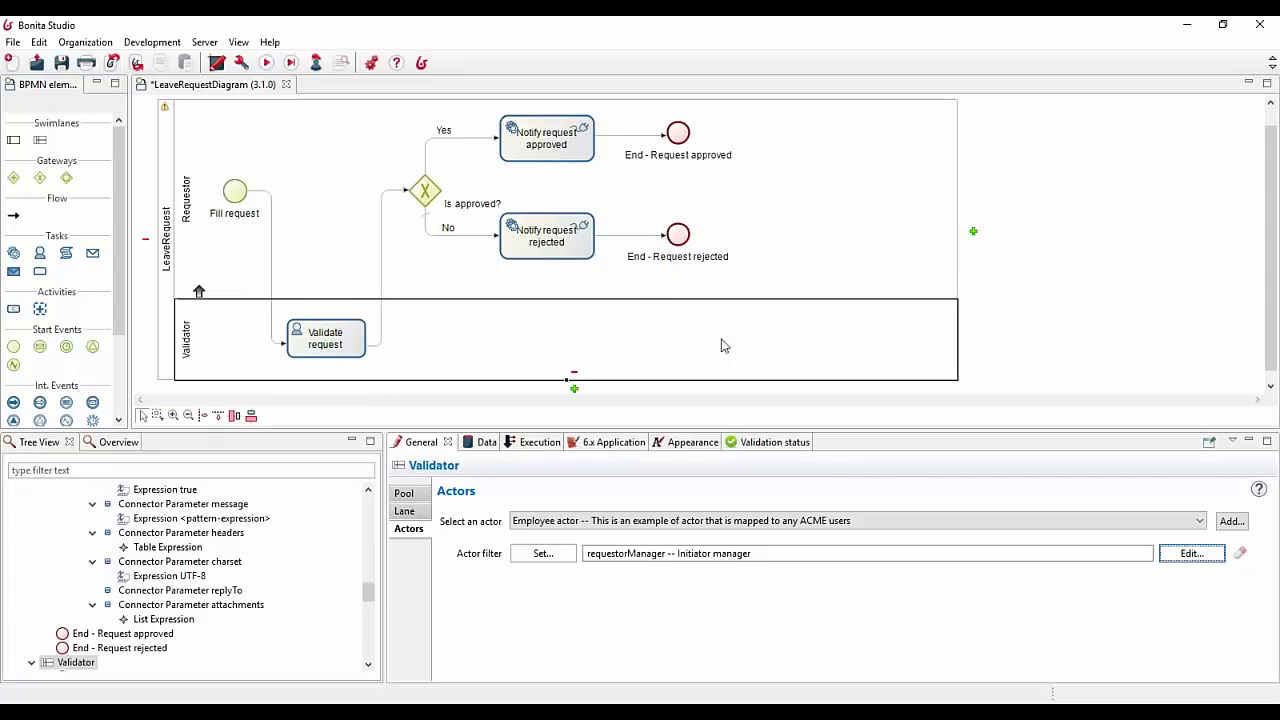
left_click(352, 330)
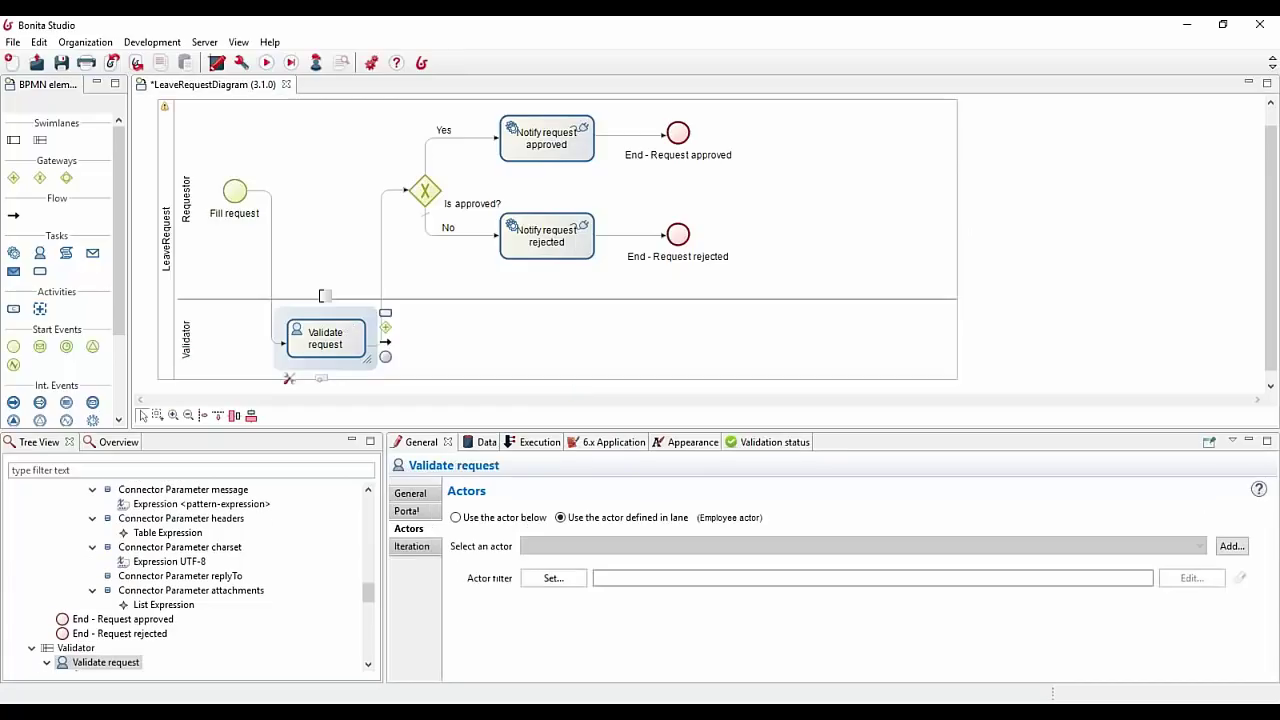
Step: Set Validate request's Actors to 'Use the actor below' with Actor1 selected
left_click(561, 517)
left_click(220, 338)
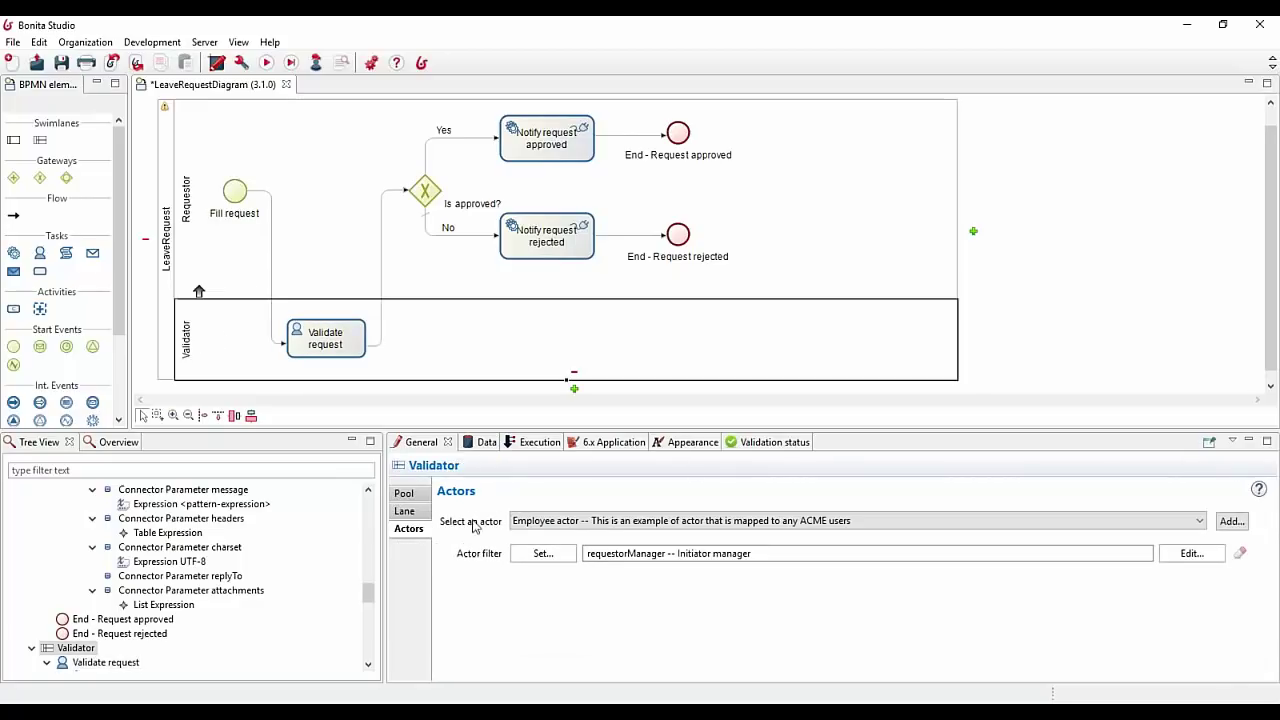
left_click(352, 330)
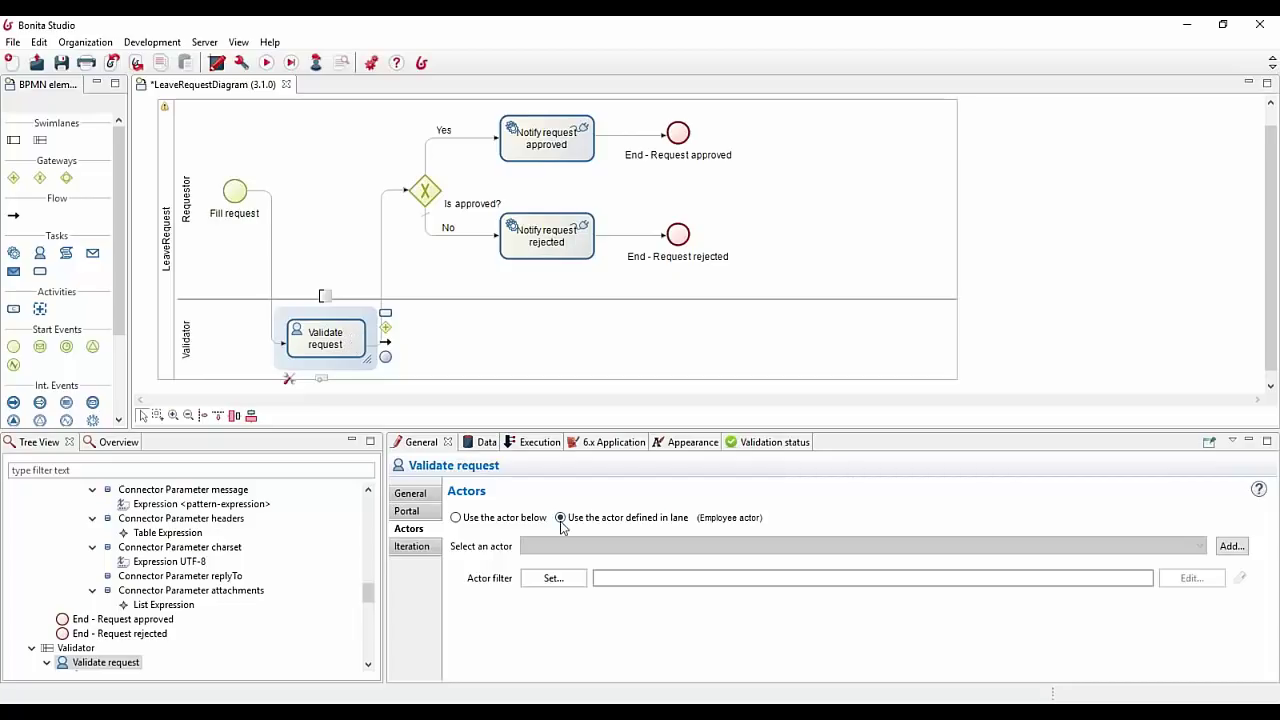
left_click(508, 518)
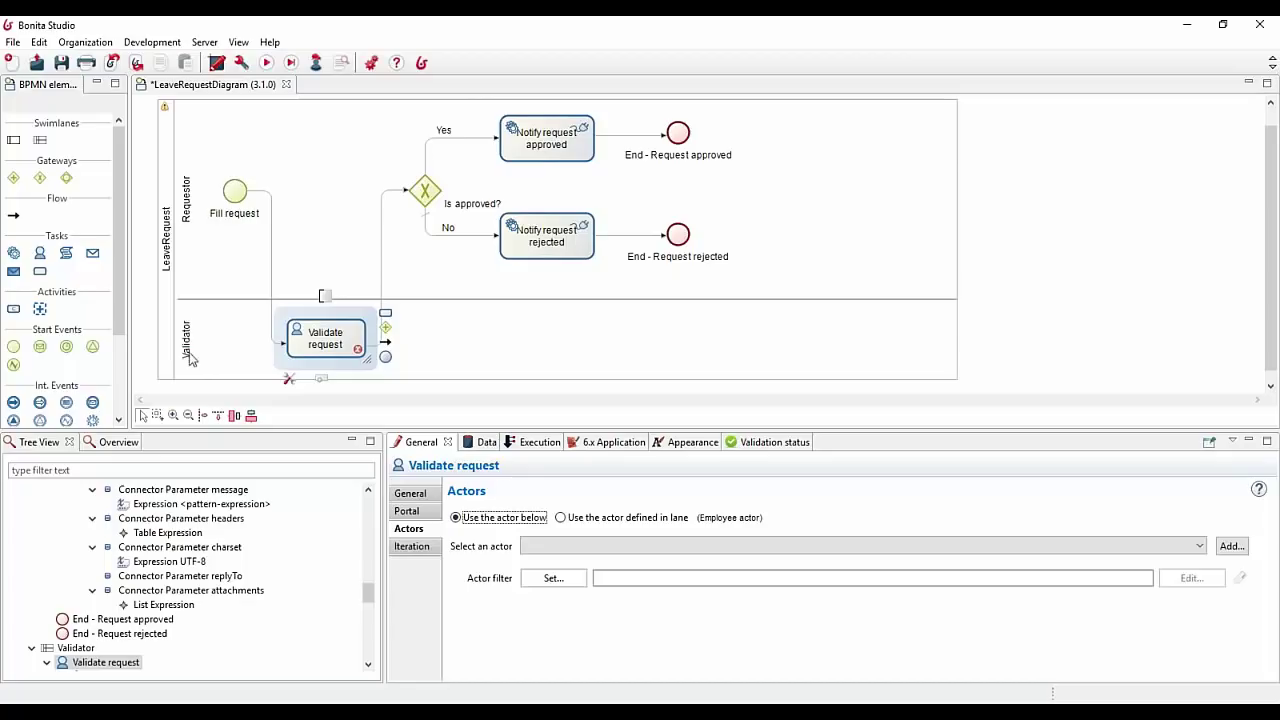
left_click(576, 546)
left_click(548, 574)
Step: Start an Initiator manager actor filter for the task, then cancel the wizard without adding it
left_click(555, 584)
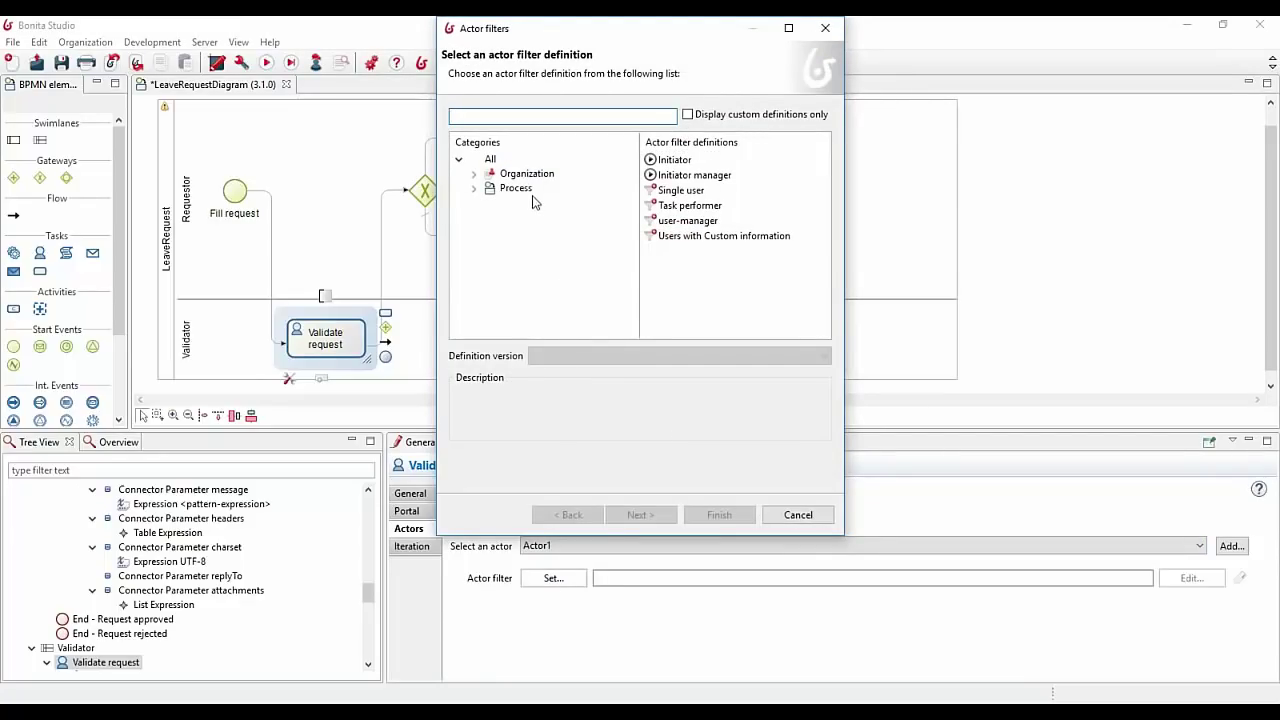
left_click_drag(614, 40, 593, 109)
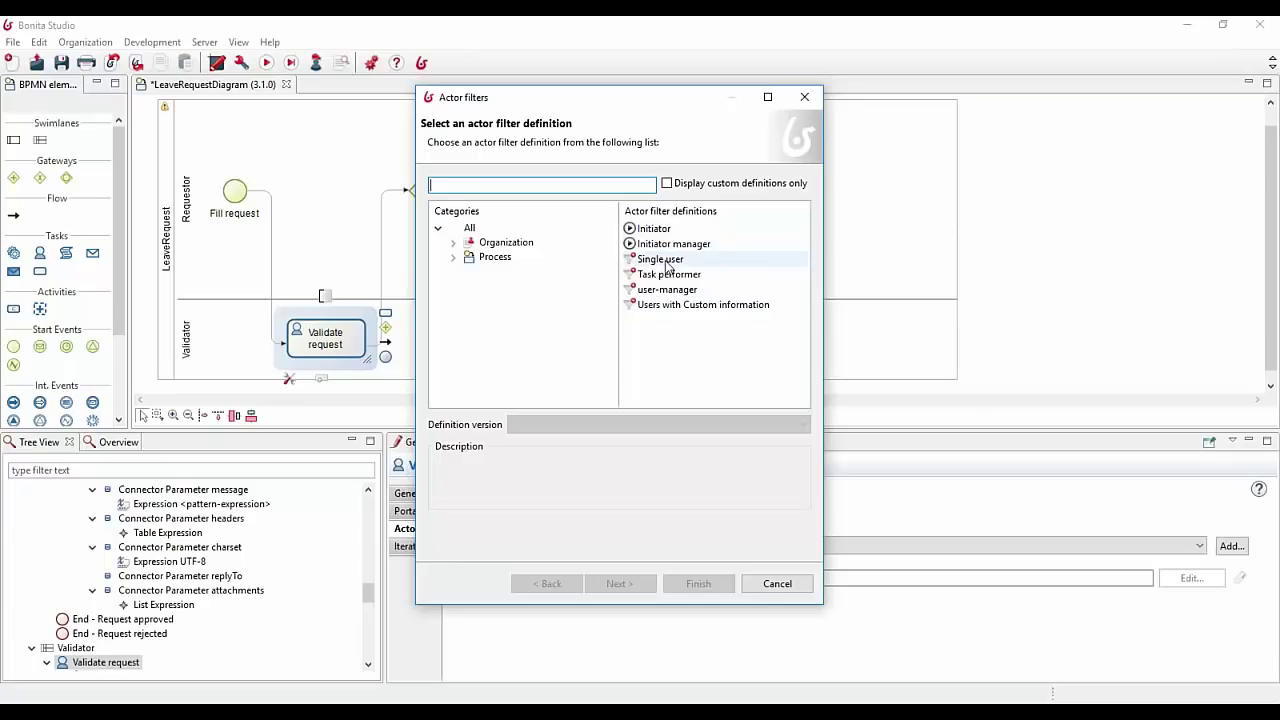
left_click_drag(611, 105, 645, 56)
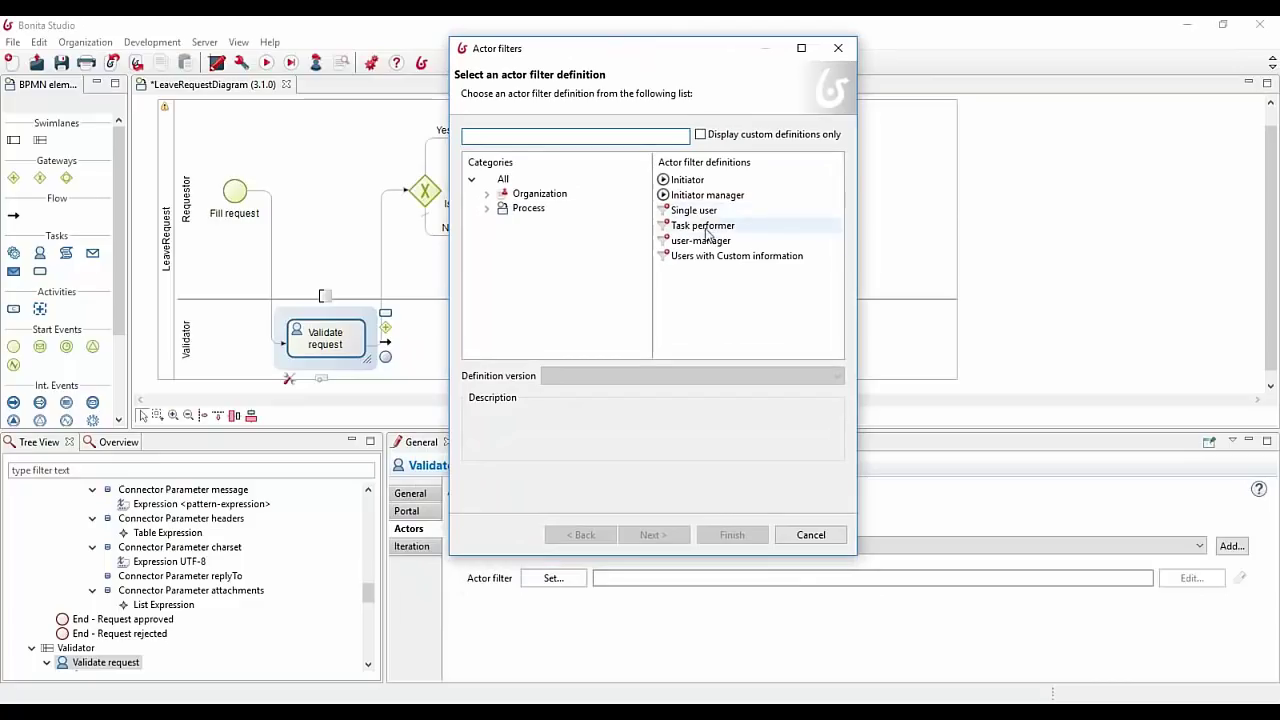
left_click(714, 197)
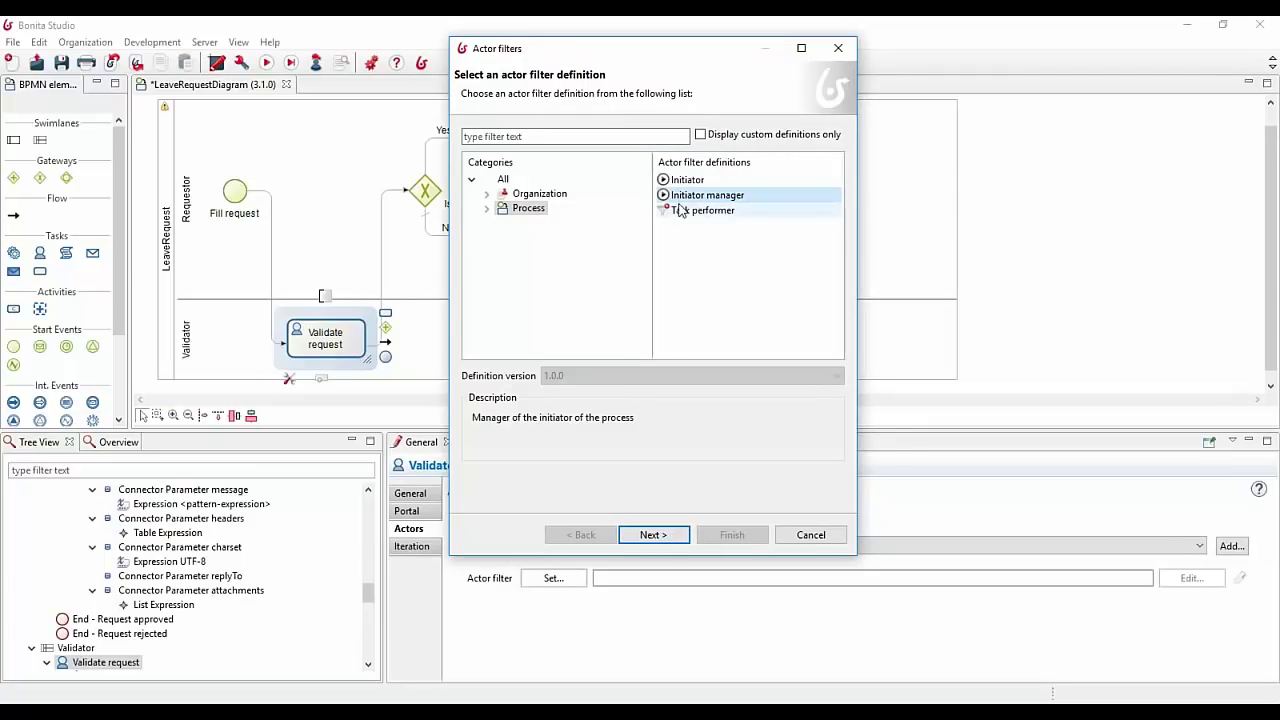
left_click(666, 534)
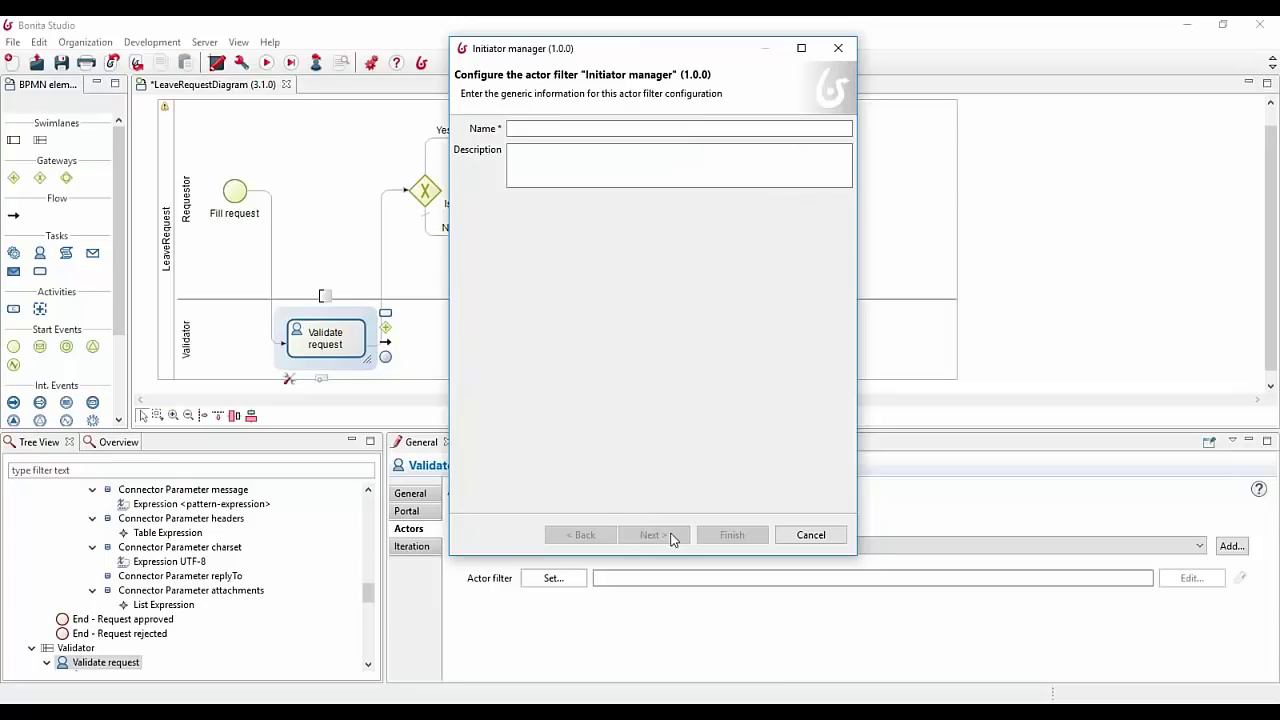
left_click(580, 127)
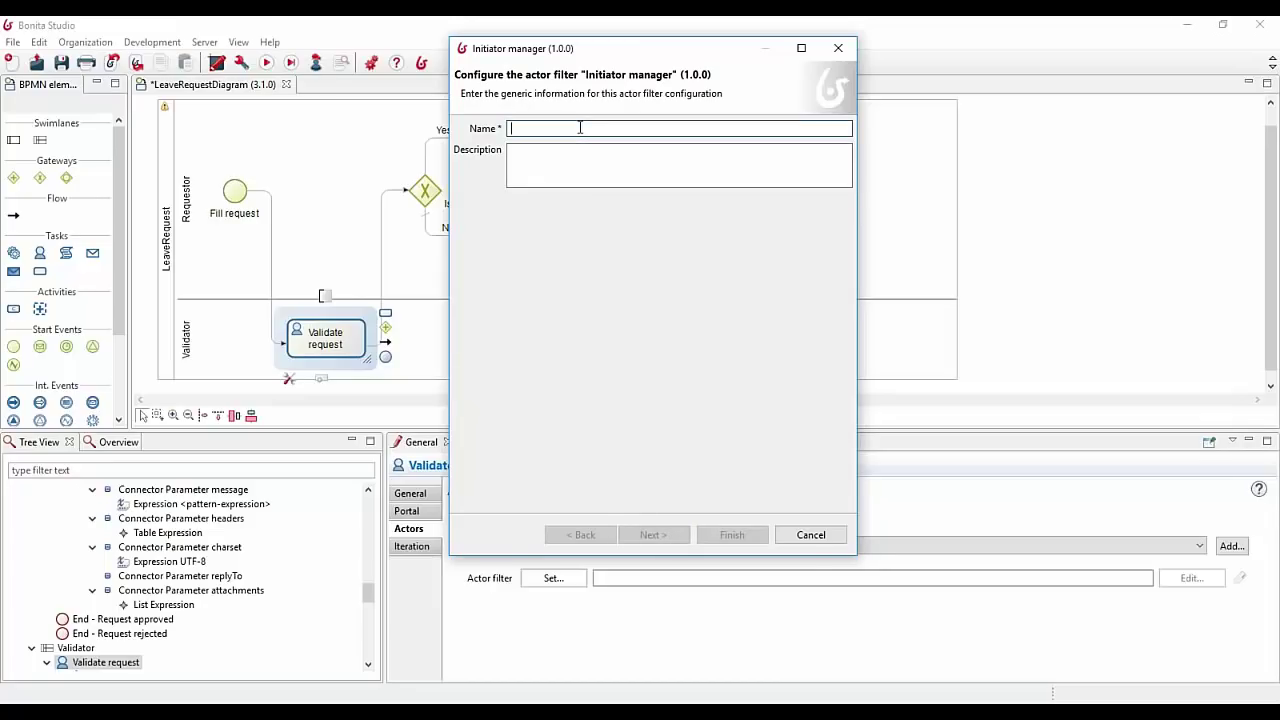
left_click(810, 537)
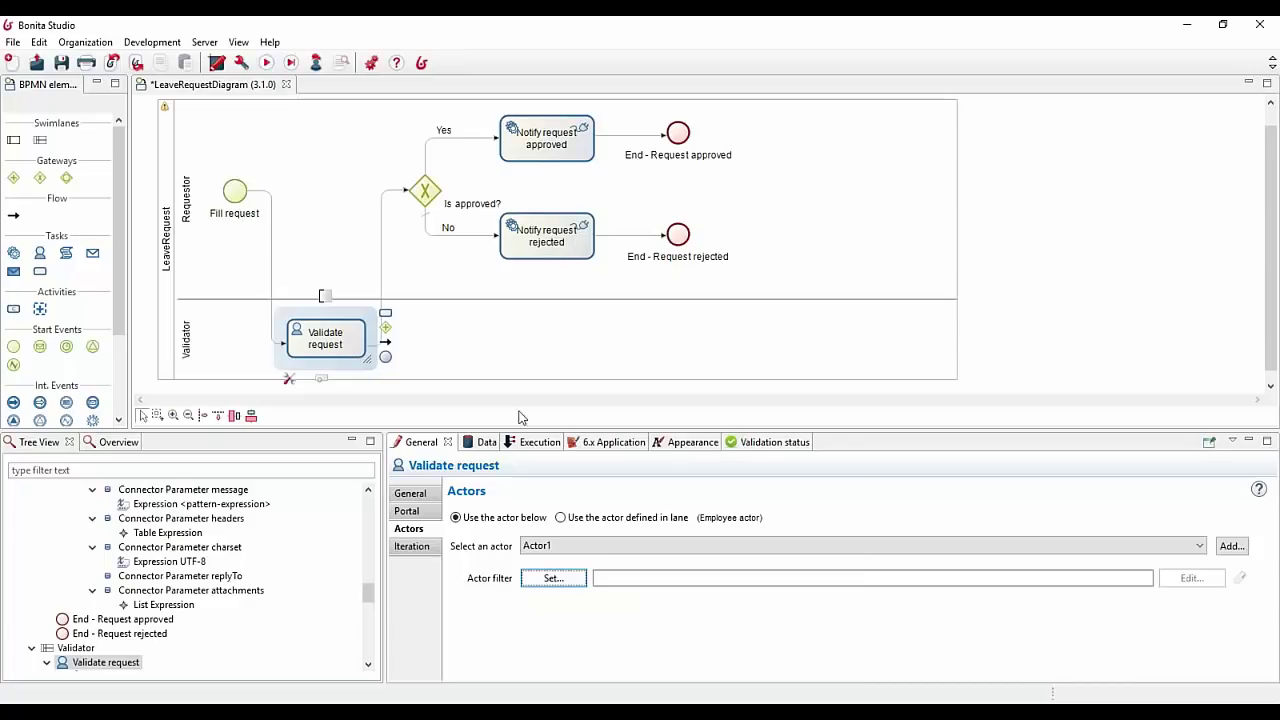
Step: Check the task's request pool variable, Execution and Actors settings, then save LeaveRequestDiagram
left_click(478, 444)
left_click(423, 493)
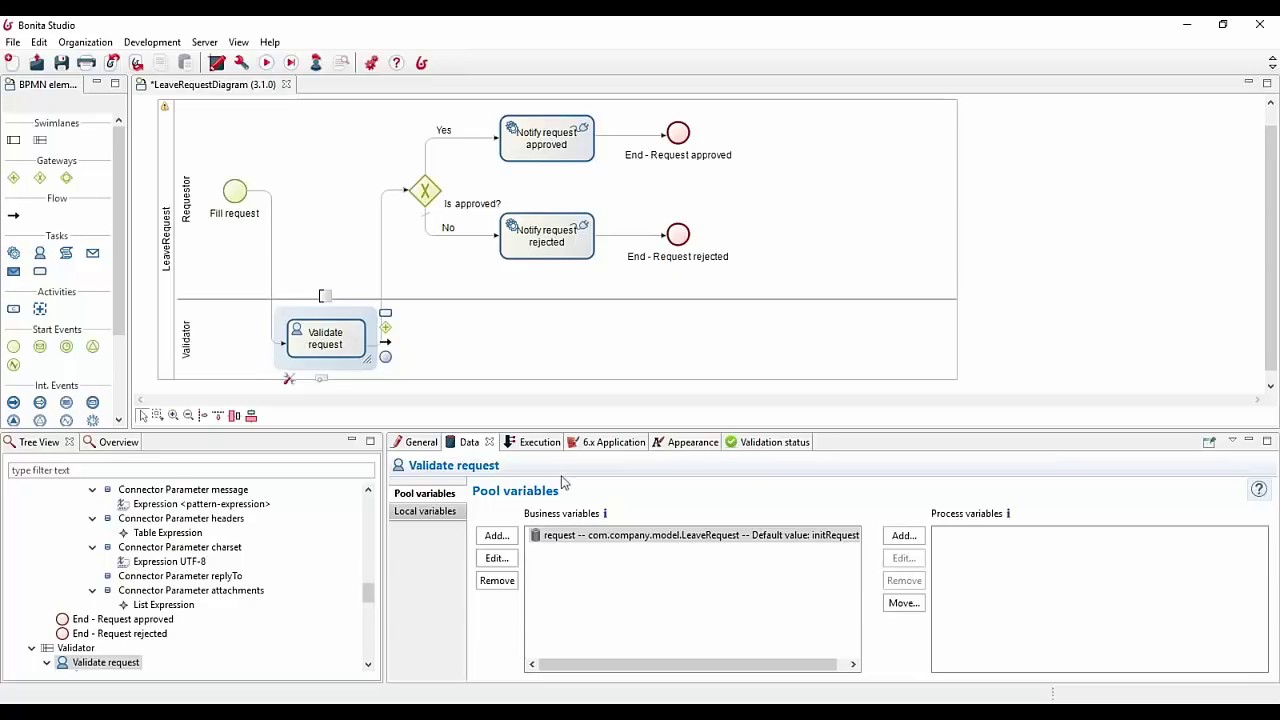
left_click(551, 540)
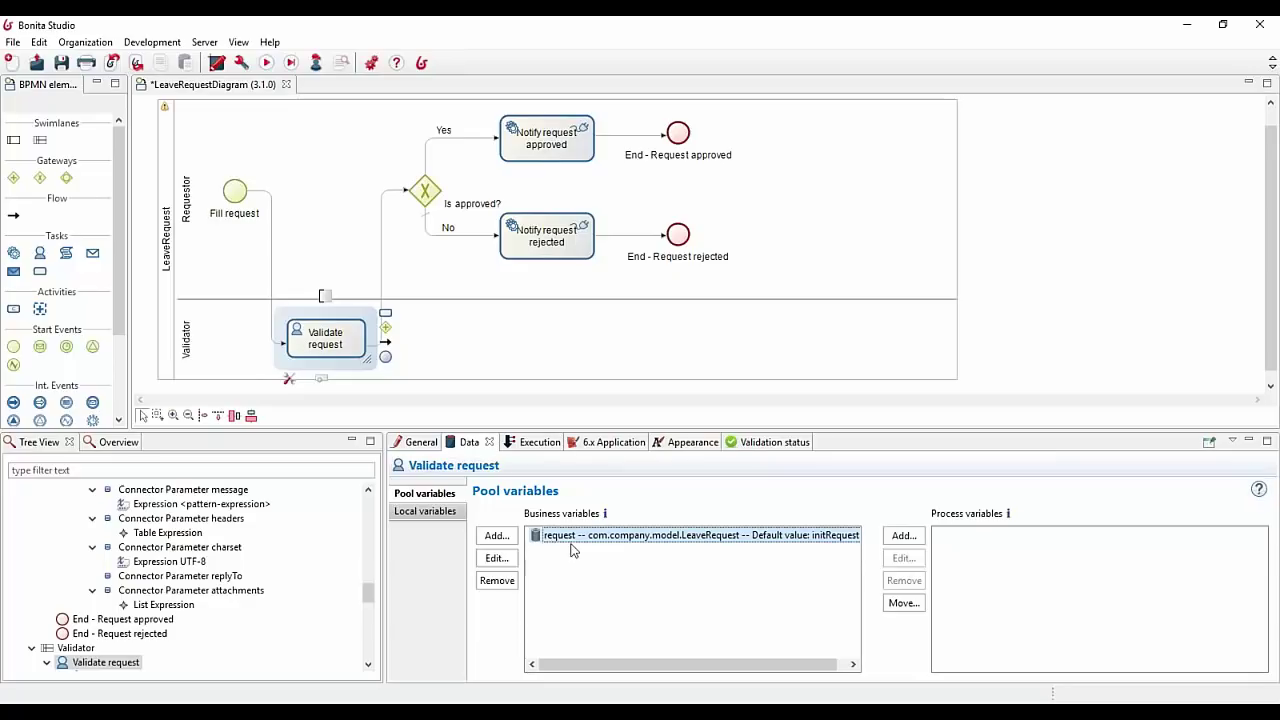
left_click(296, 345)
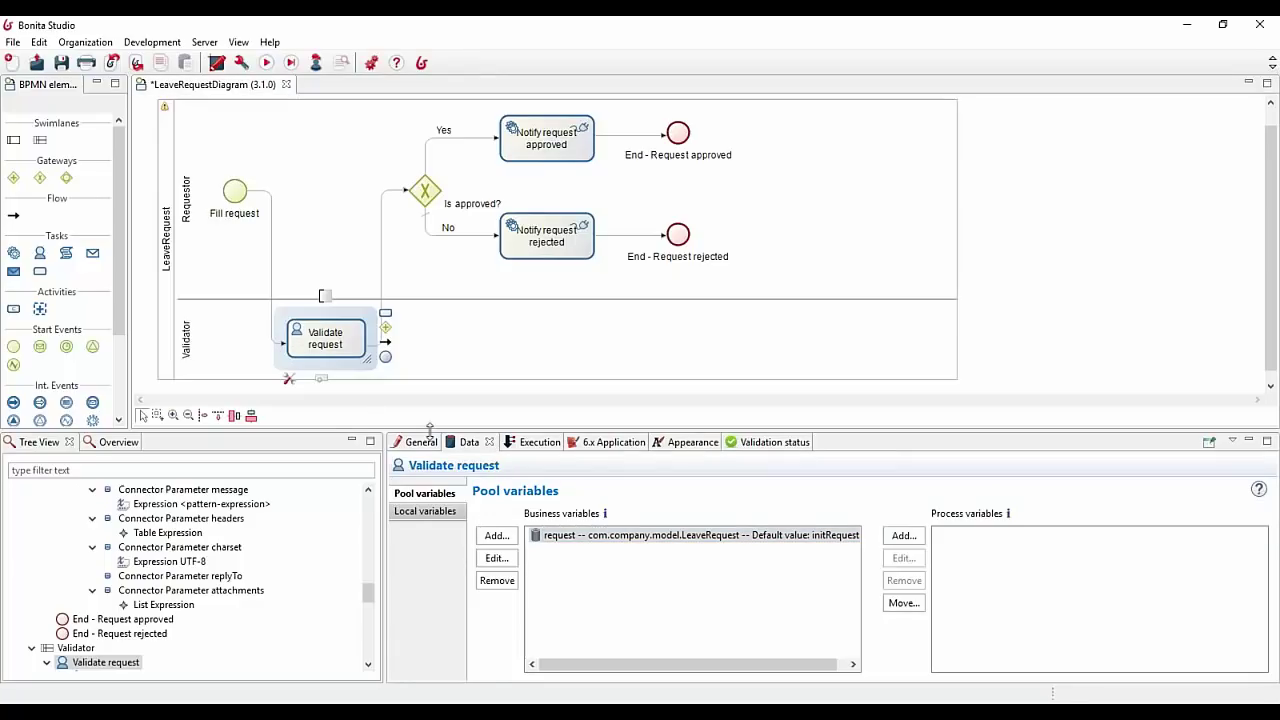
left_click(512, 448)
left_click(457, 447)
left_click(414, 443)
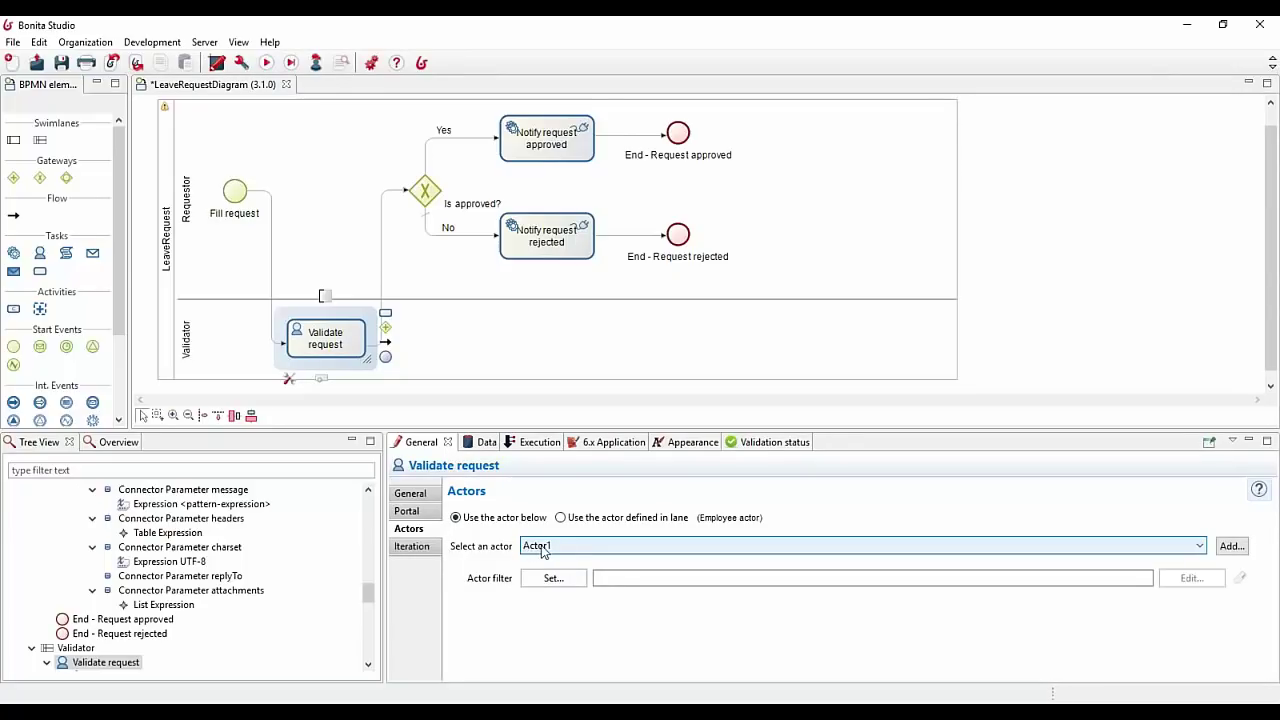
left_click(61, 62)
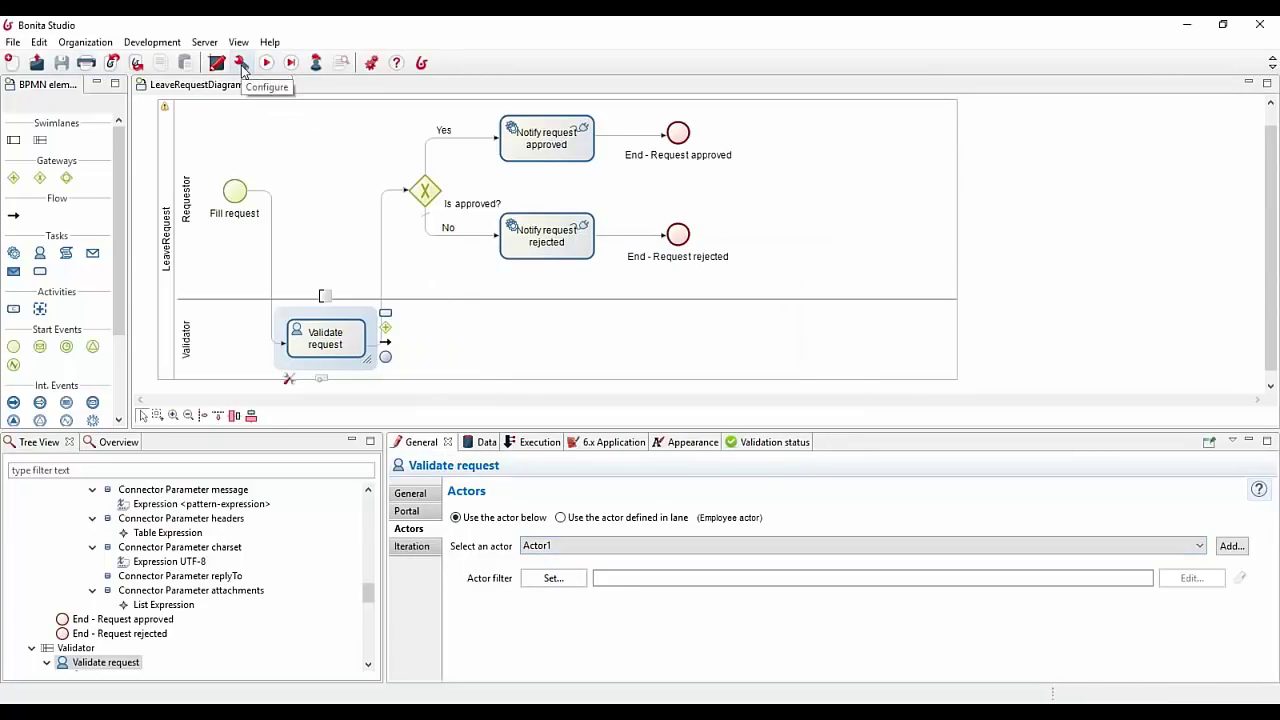
Step: Open Configure and compare mappings: Employee actor on /acme, Actor1 not mapped; select Actor1
left_click(242, 64)
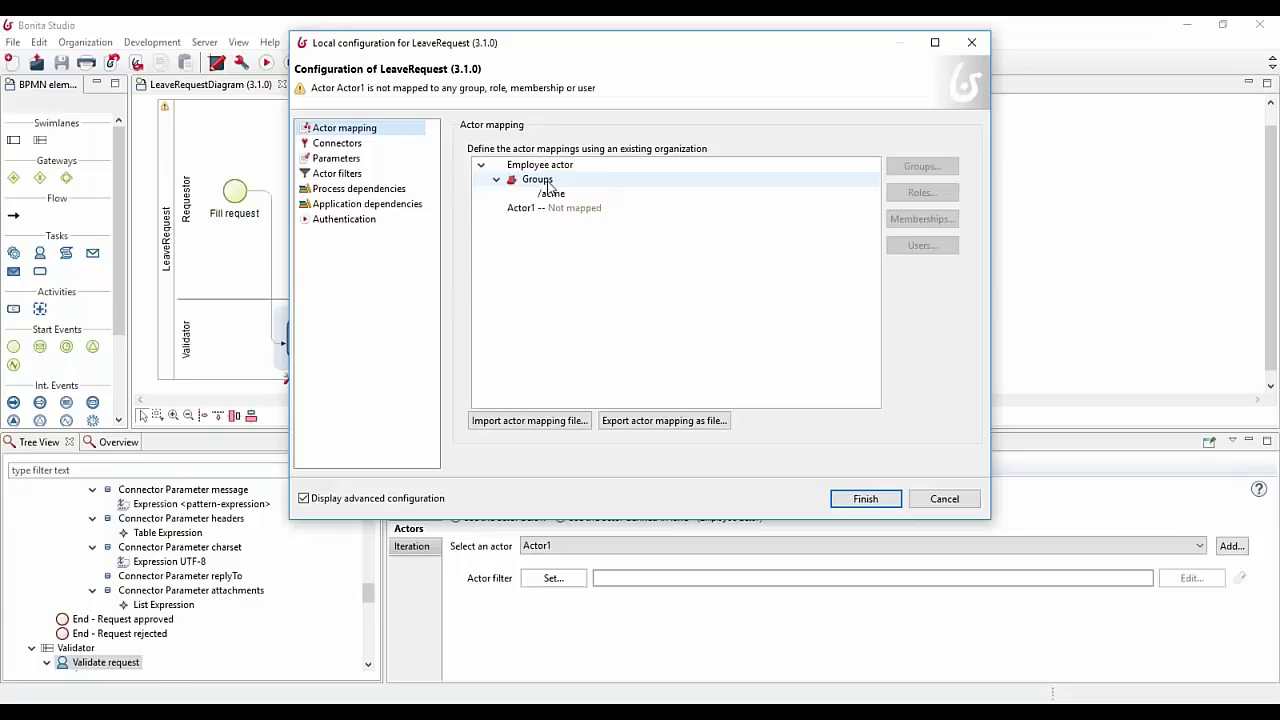
left_click(548, 210)
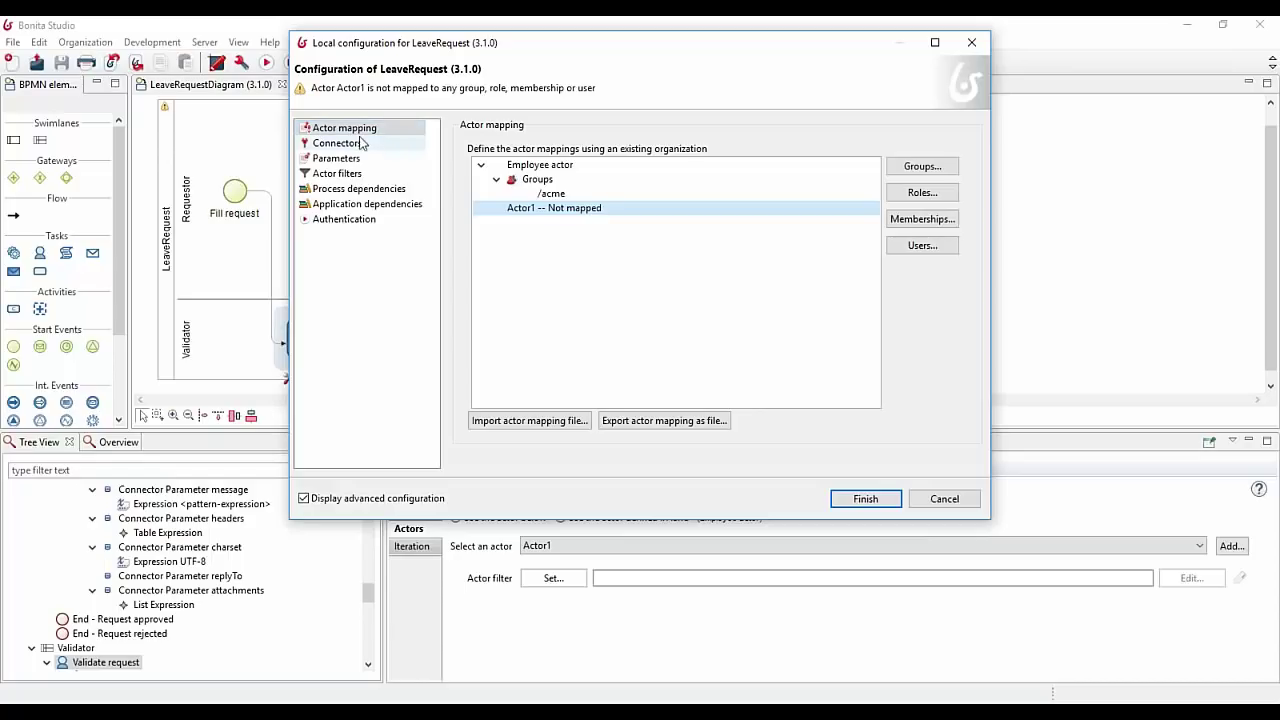
left_click(534, 168)
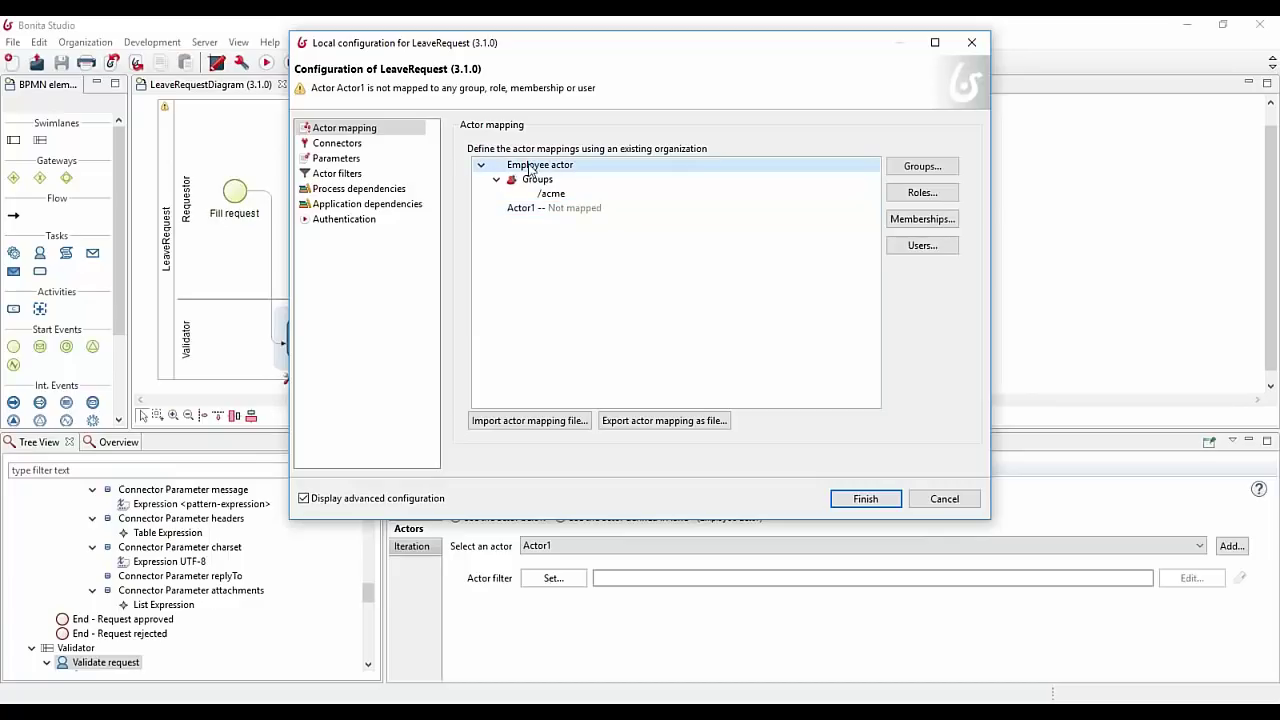
left_click(546, 181)
left_click(557, 196)
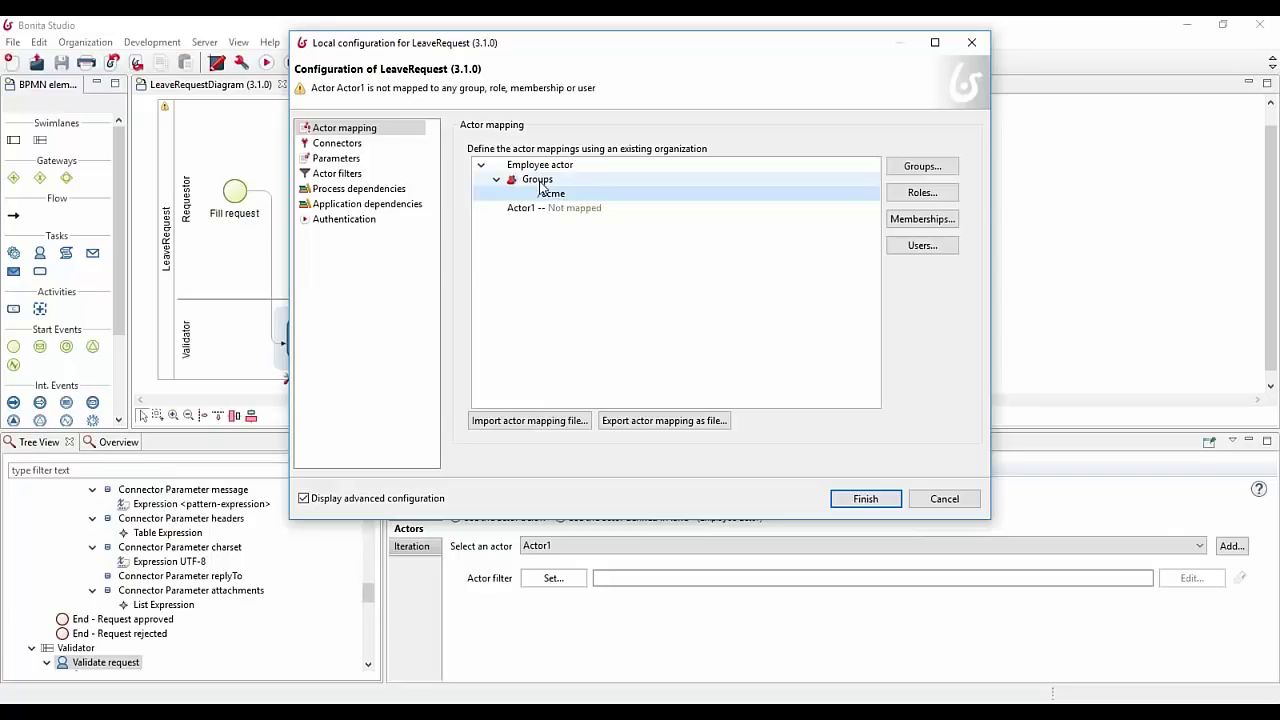
left_click(545, 168)
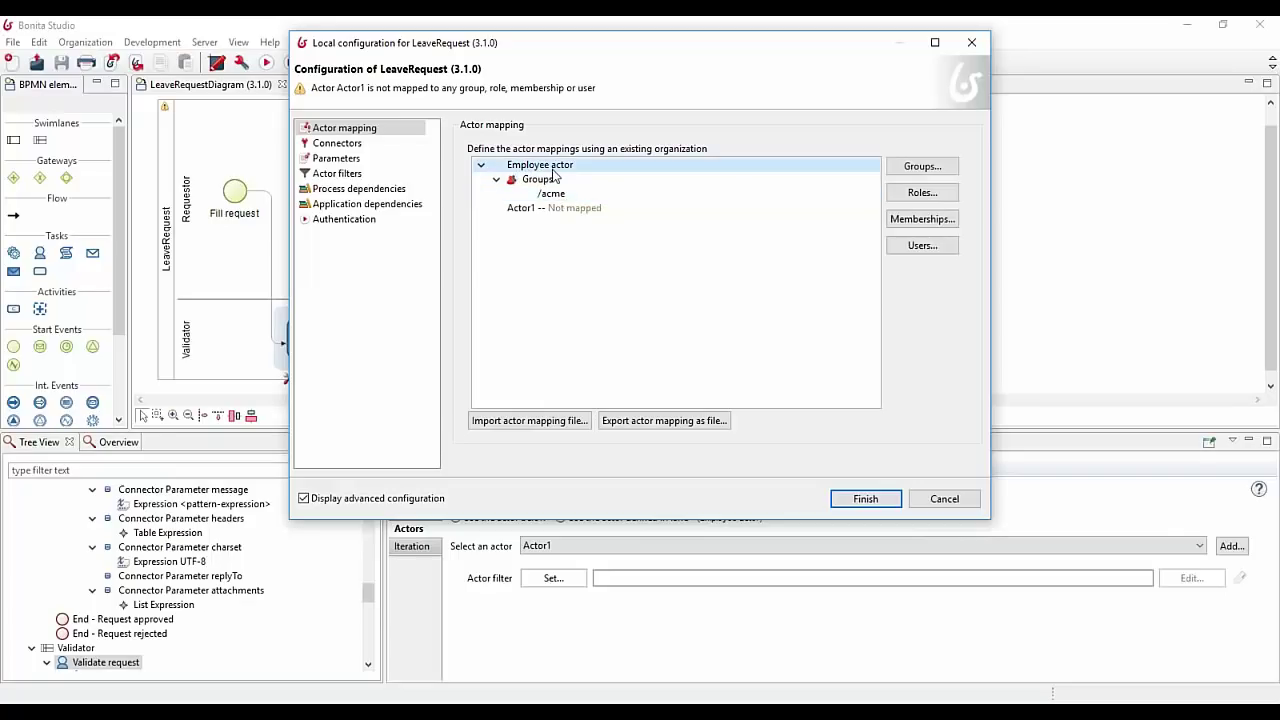
left_click(551, 207)
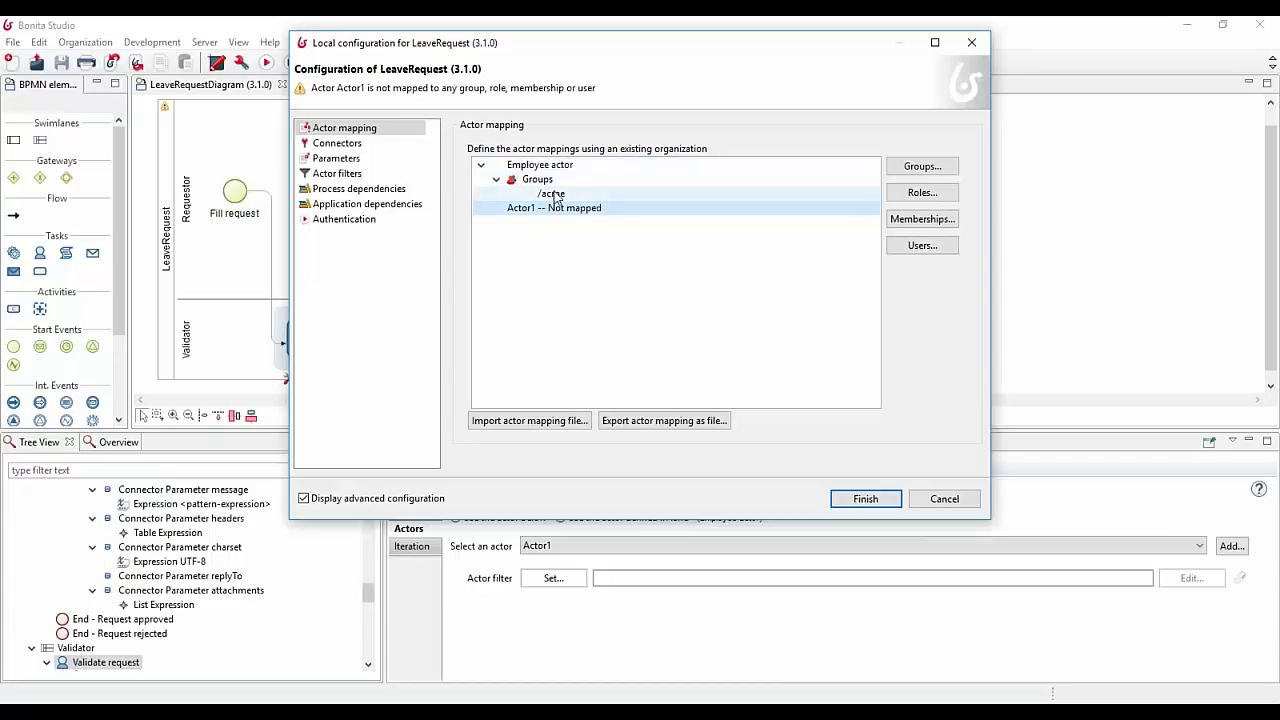
left_click(544, 168)
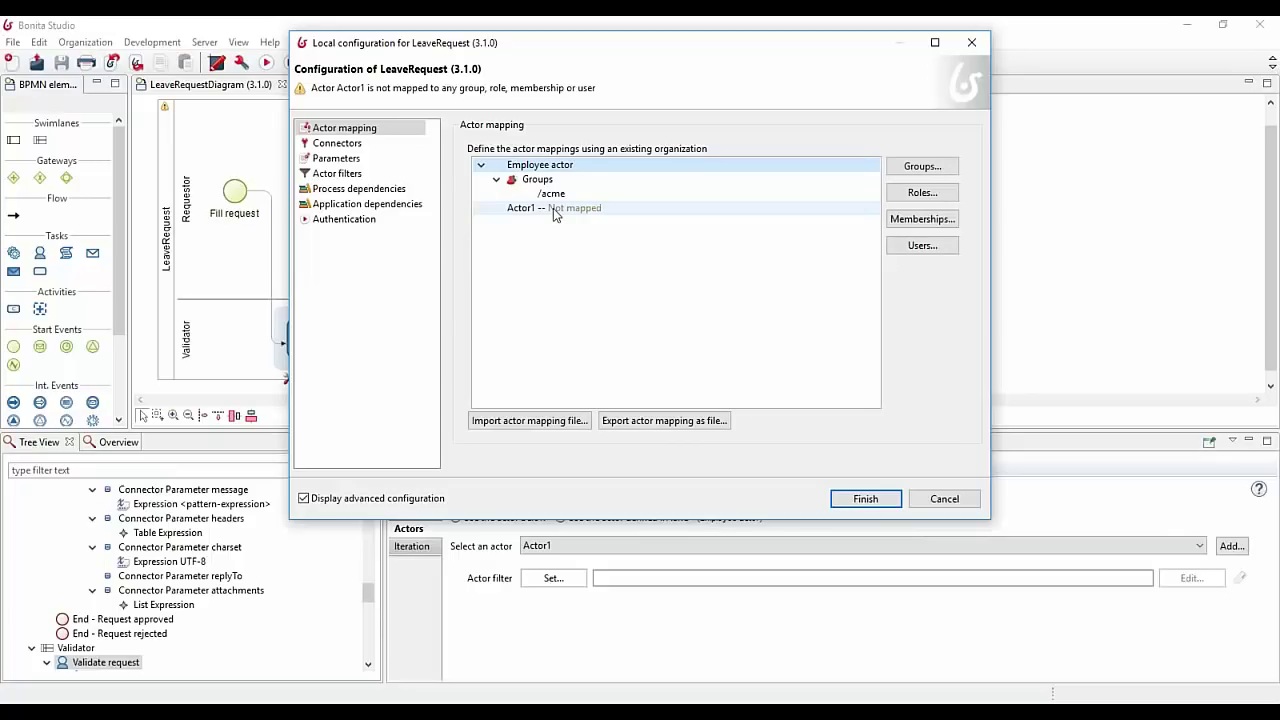
left_click(553, 208)
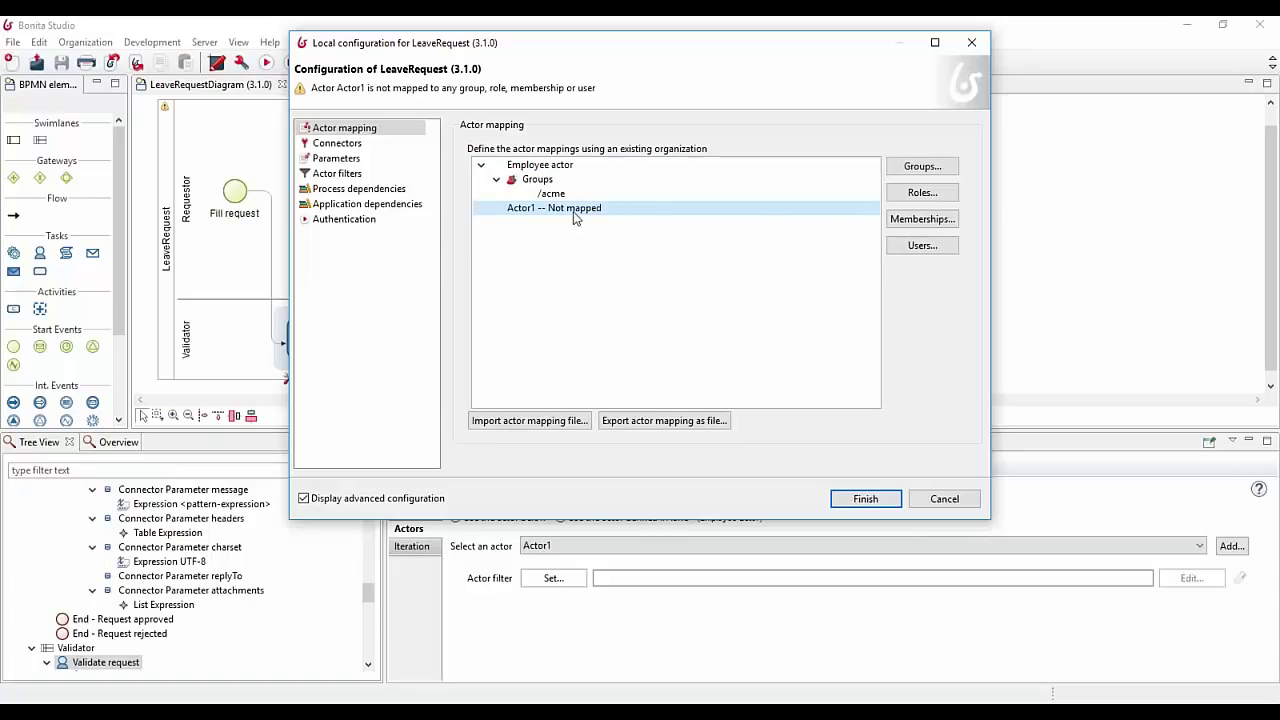
Step: Check /acme/finance in the Select groups list for Actor1, confirm, and click Finish
left_click(920, 166)
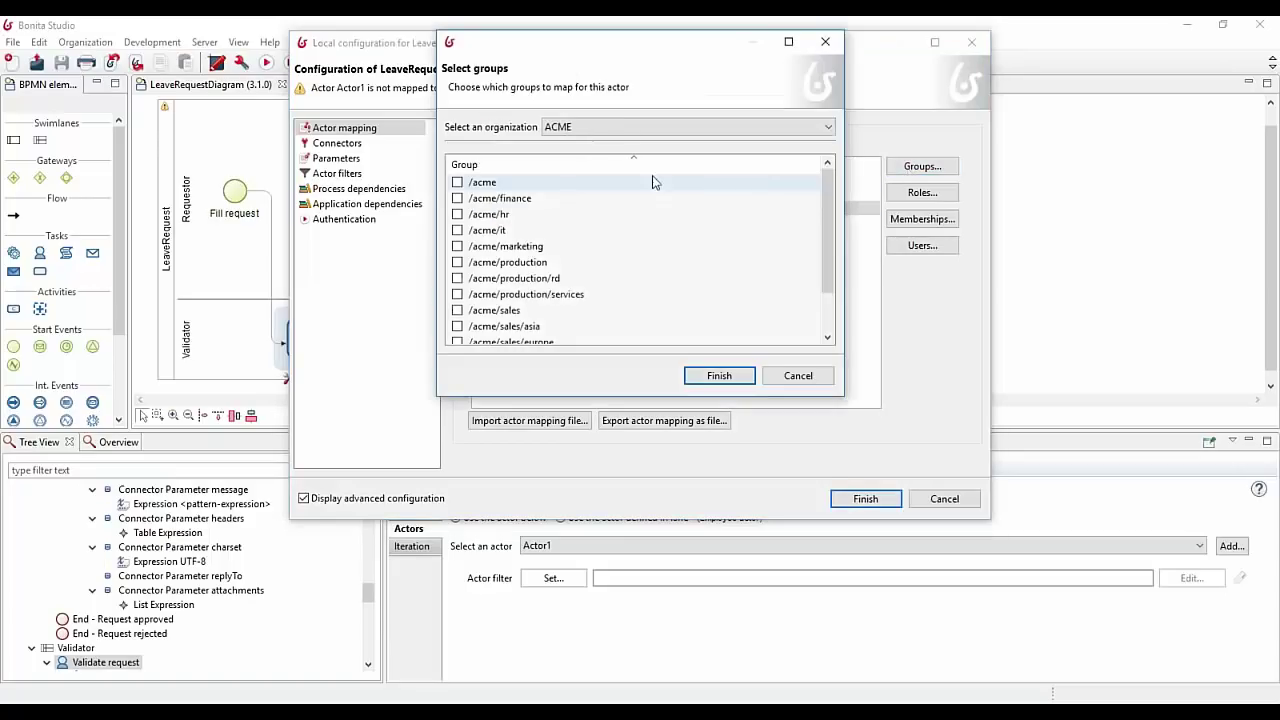
left_click_drag(603, 50, 696, 97)
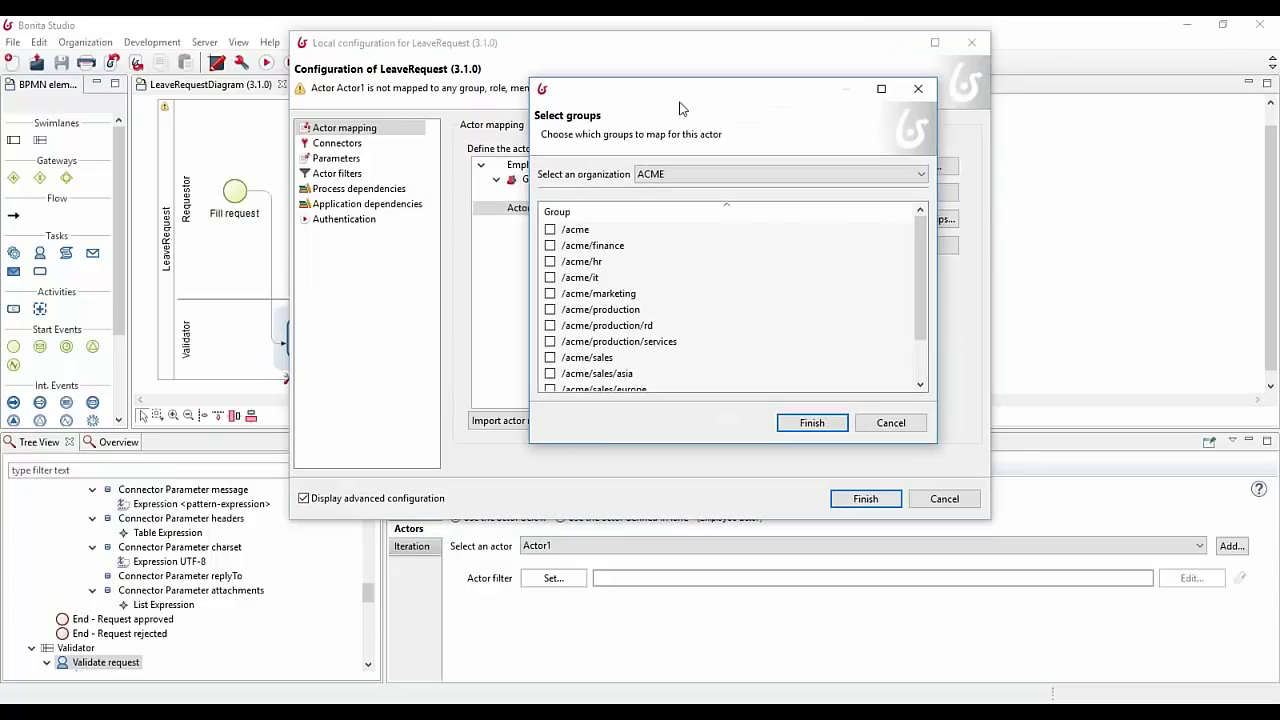
left_click(550, 246)
key("Return")
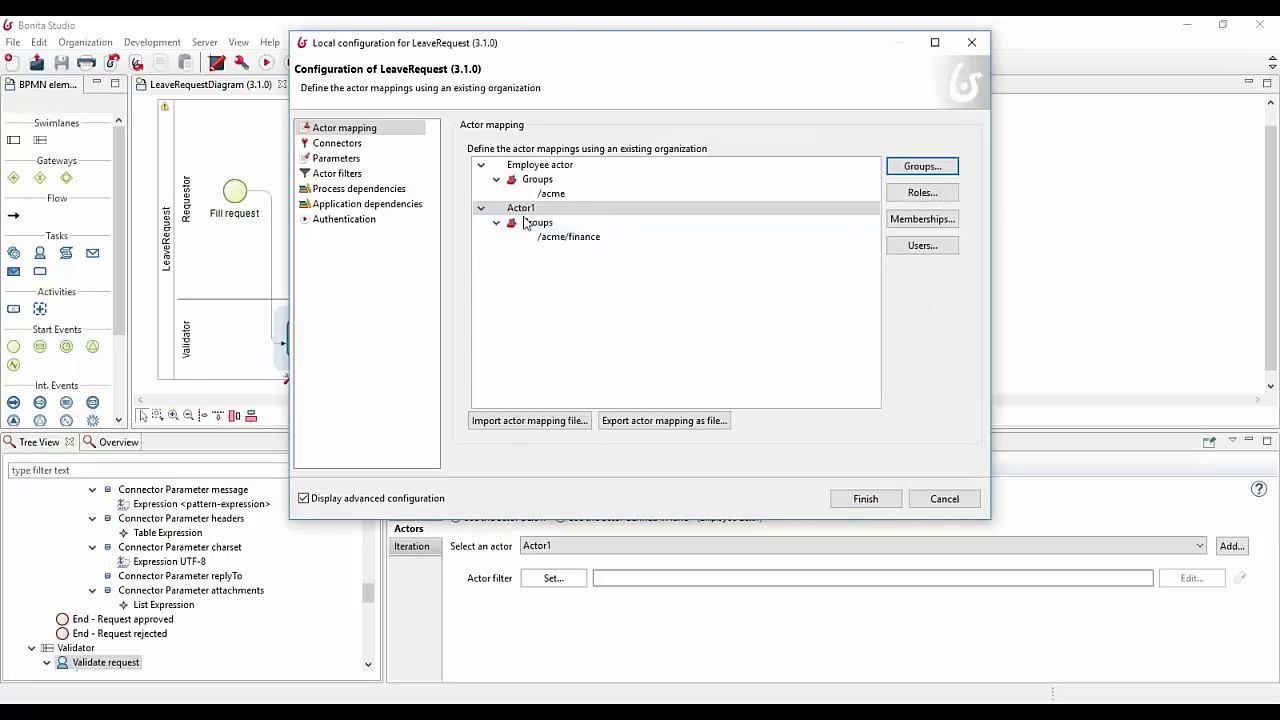
left_click(886, 505)
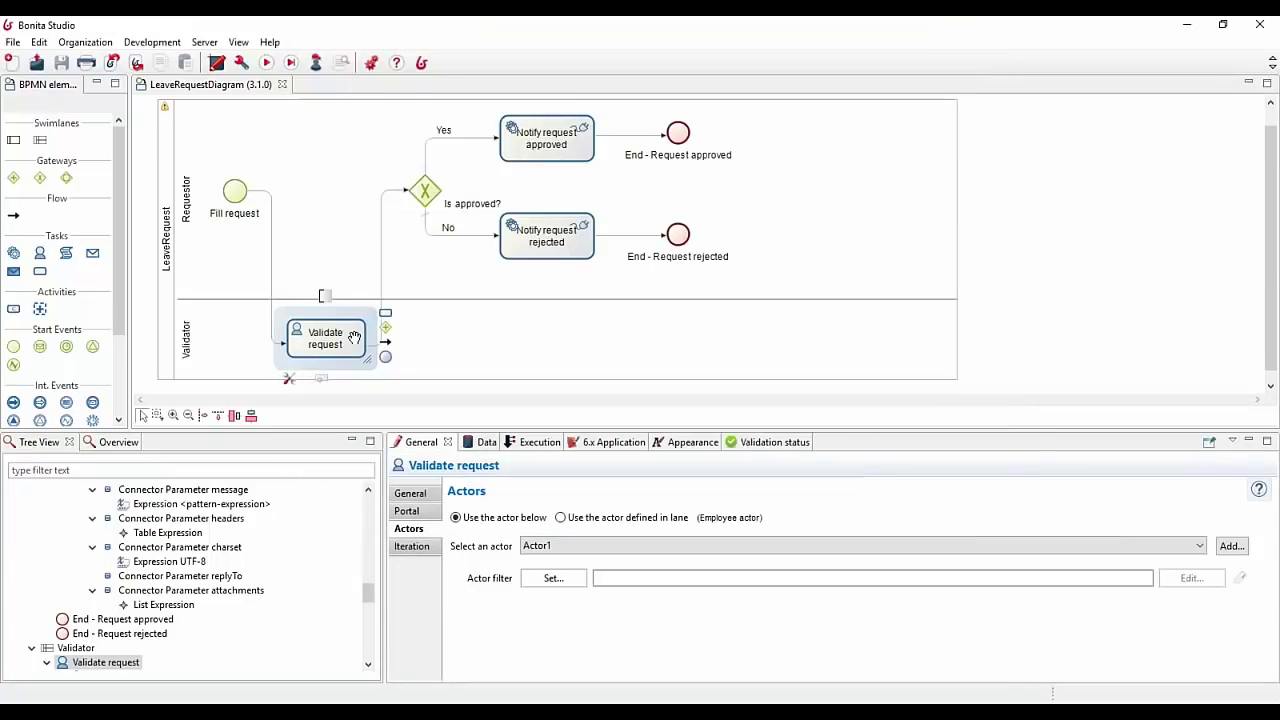
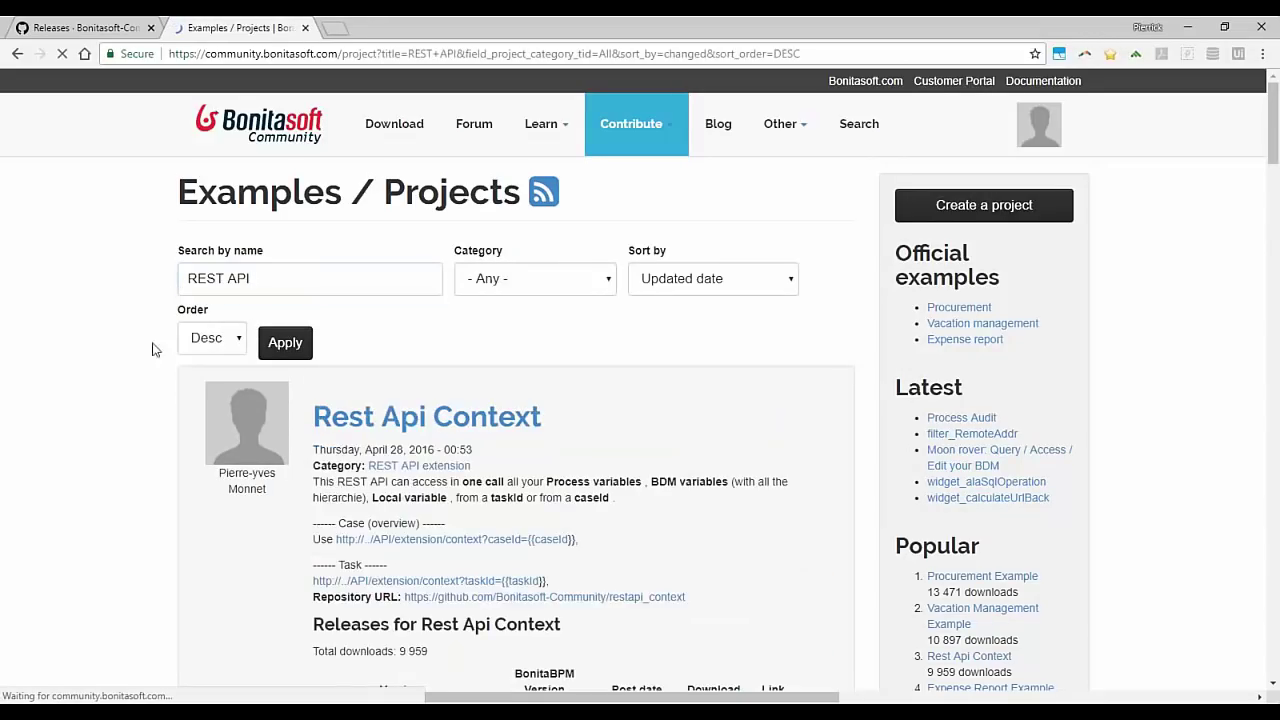
scroll(405, 393, "down", 1)
scroll(405, 393, "down", 10)
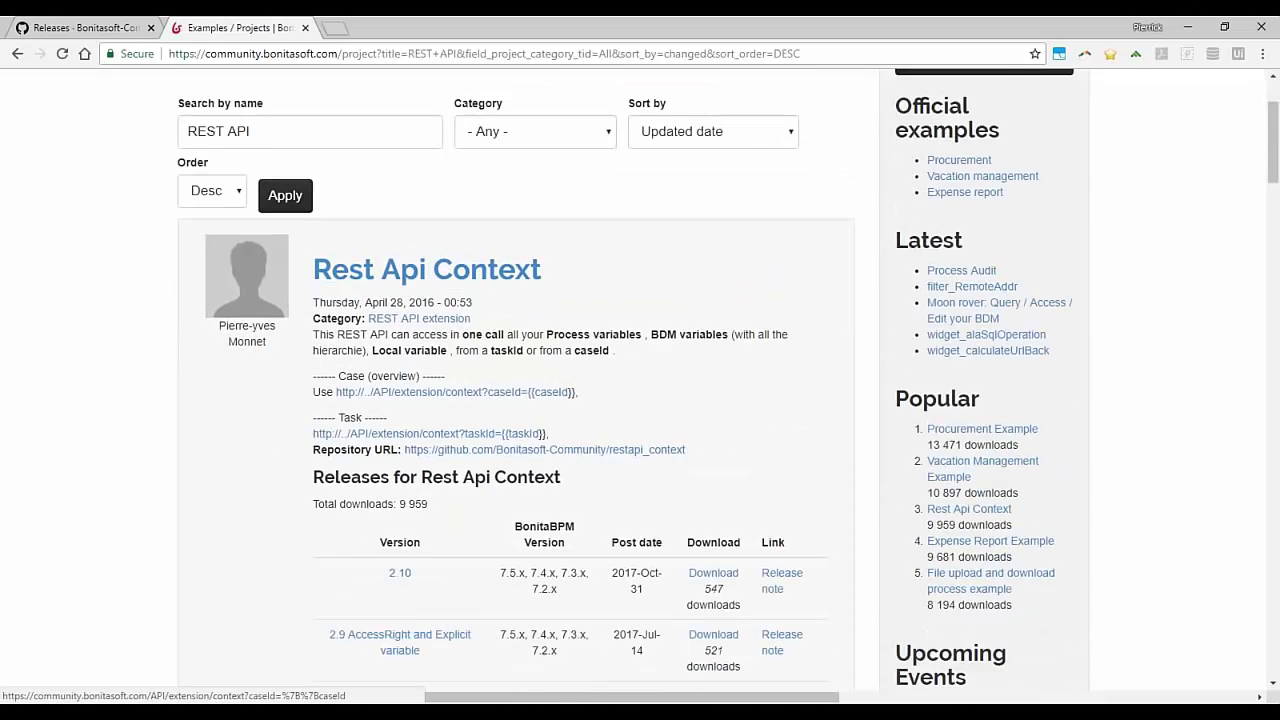
scroll(397, 385, "down", 15)
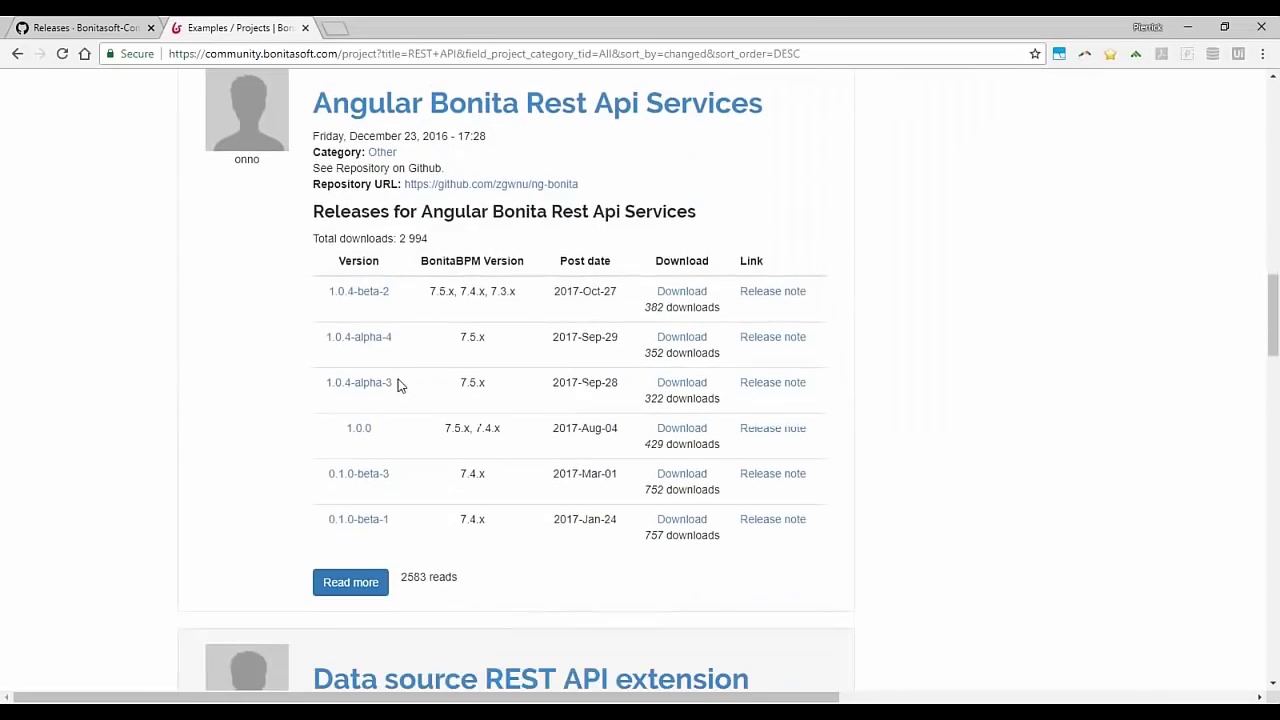
scroll(397, 385, "down", 3)
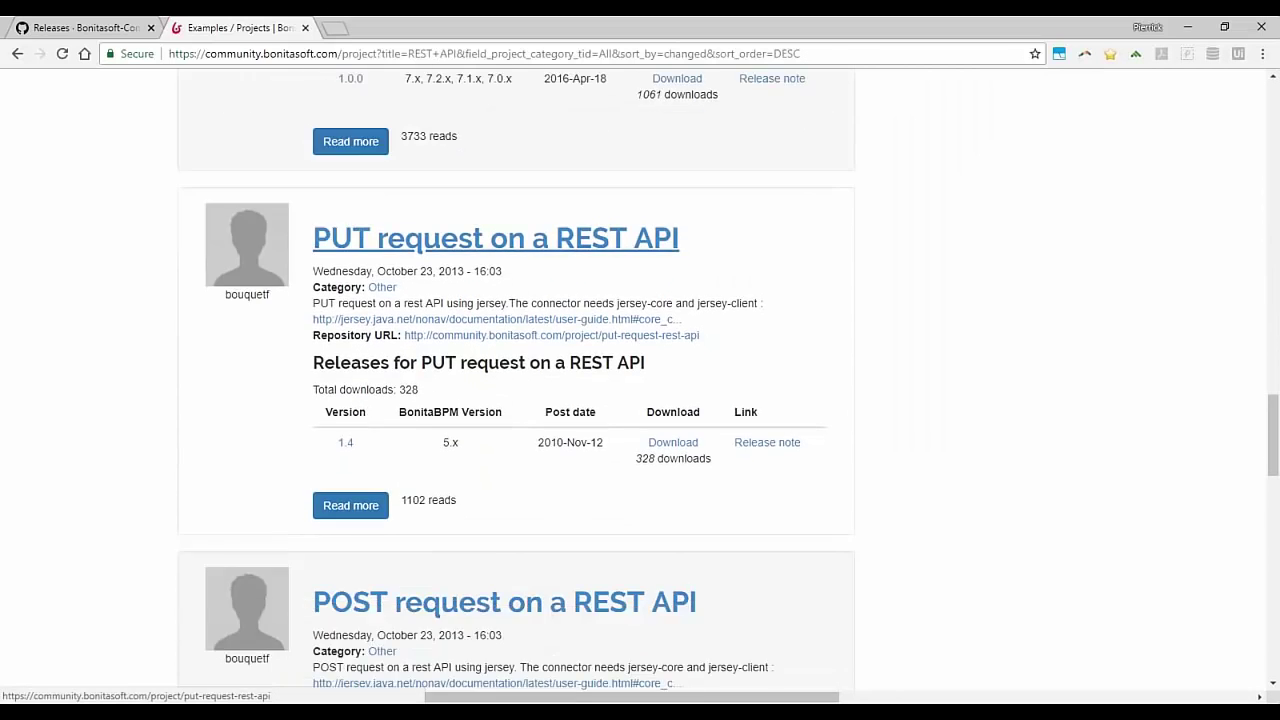
scroll(400, 360, "down", 2)
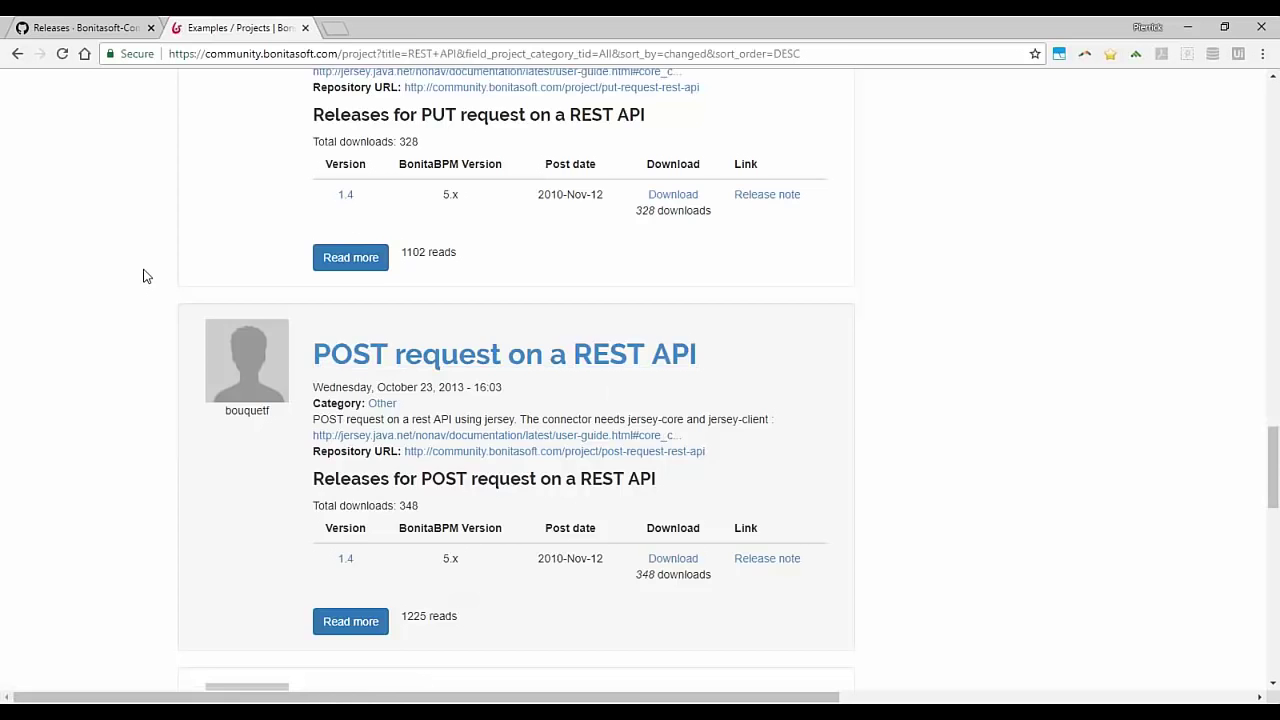
scroll(143, 275, "up", 15)
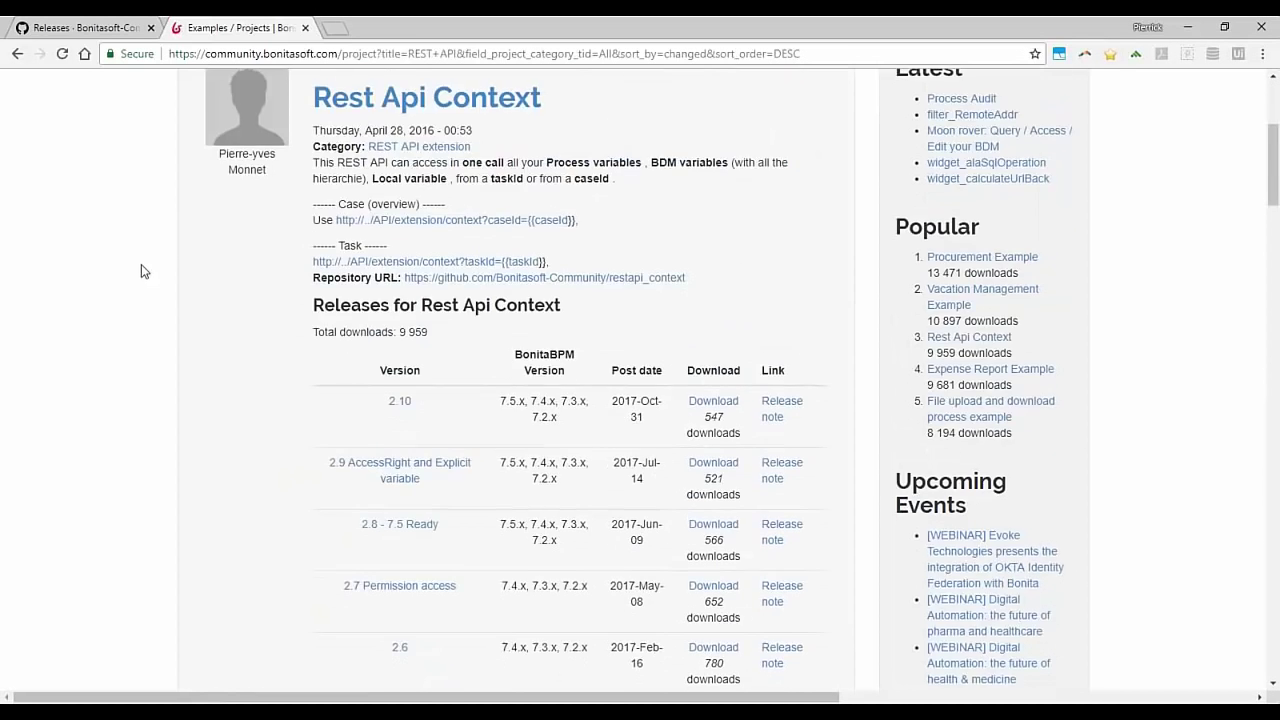
scroll(141, 270, "up", 3)
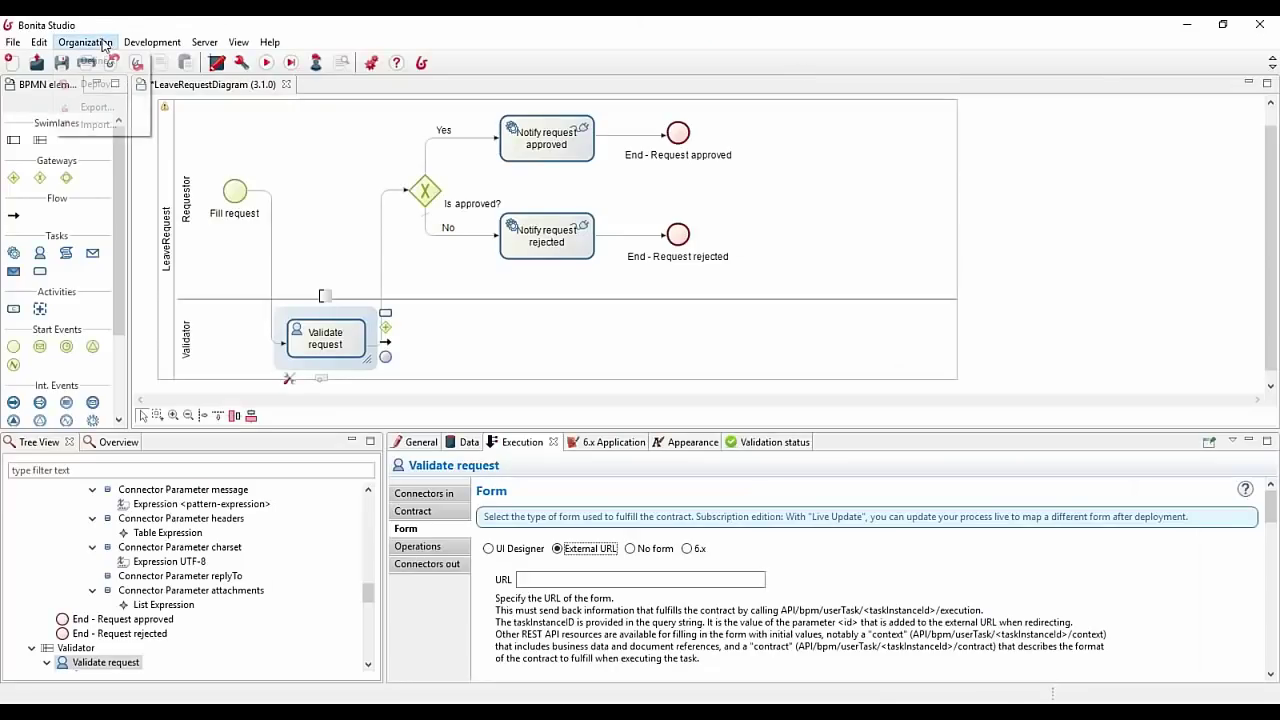
Step: Look over the Development > Connectors import options without using them, then return to the bonita-camp GitHub releases
left_click(137, 44)
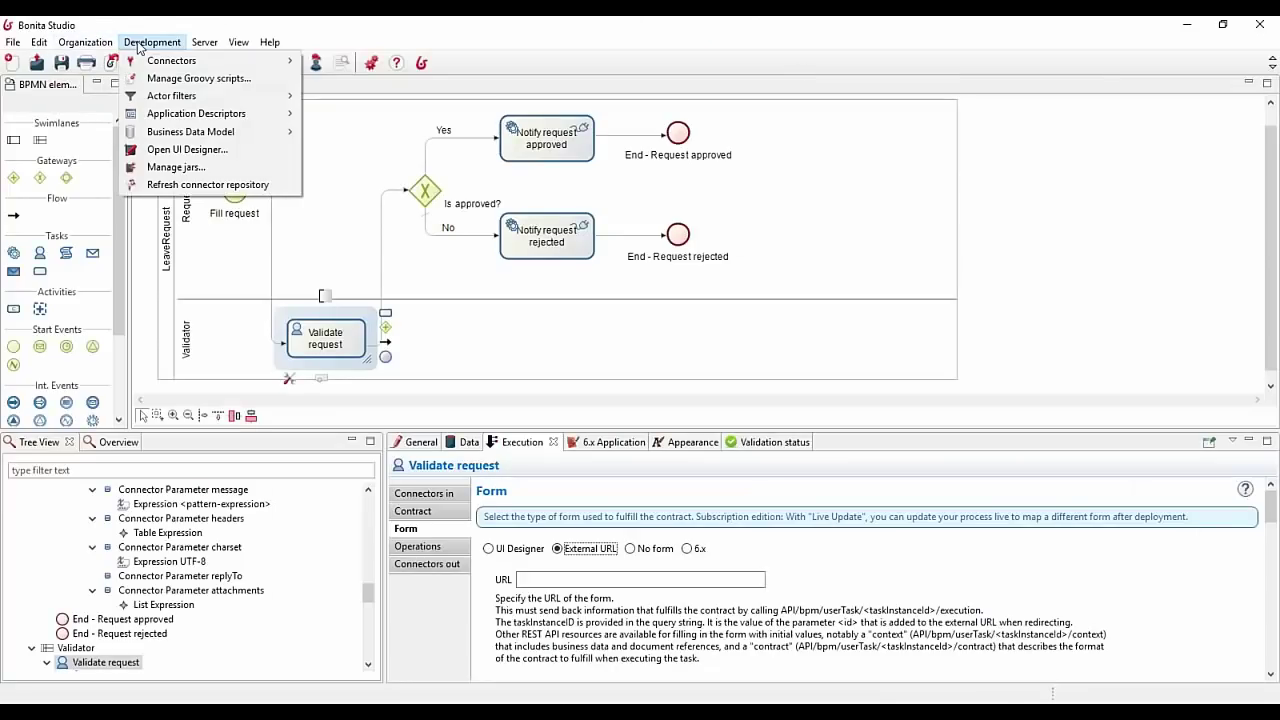
mouse_move(172, 60)
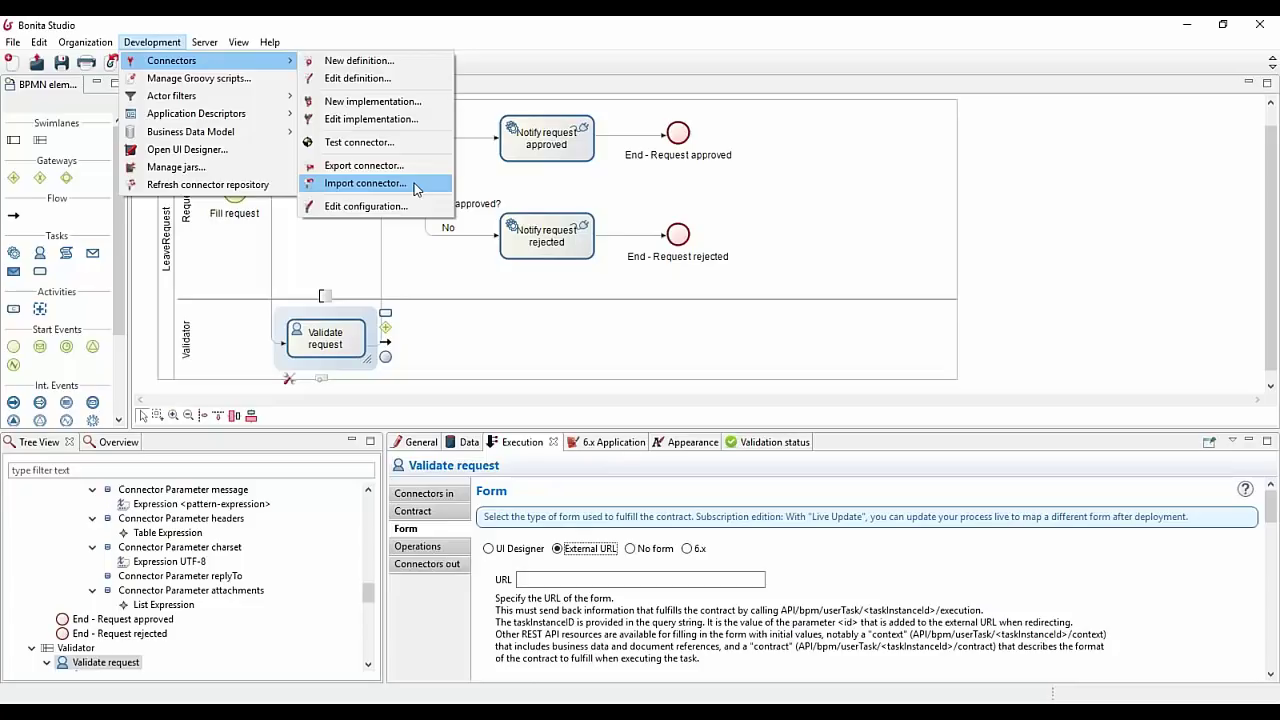
left_click(488, 40)
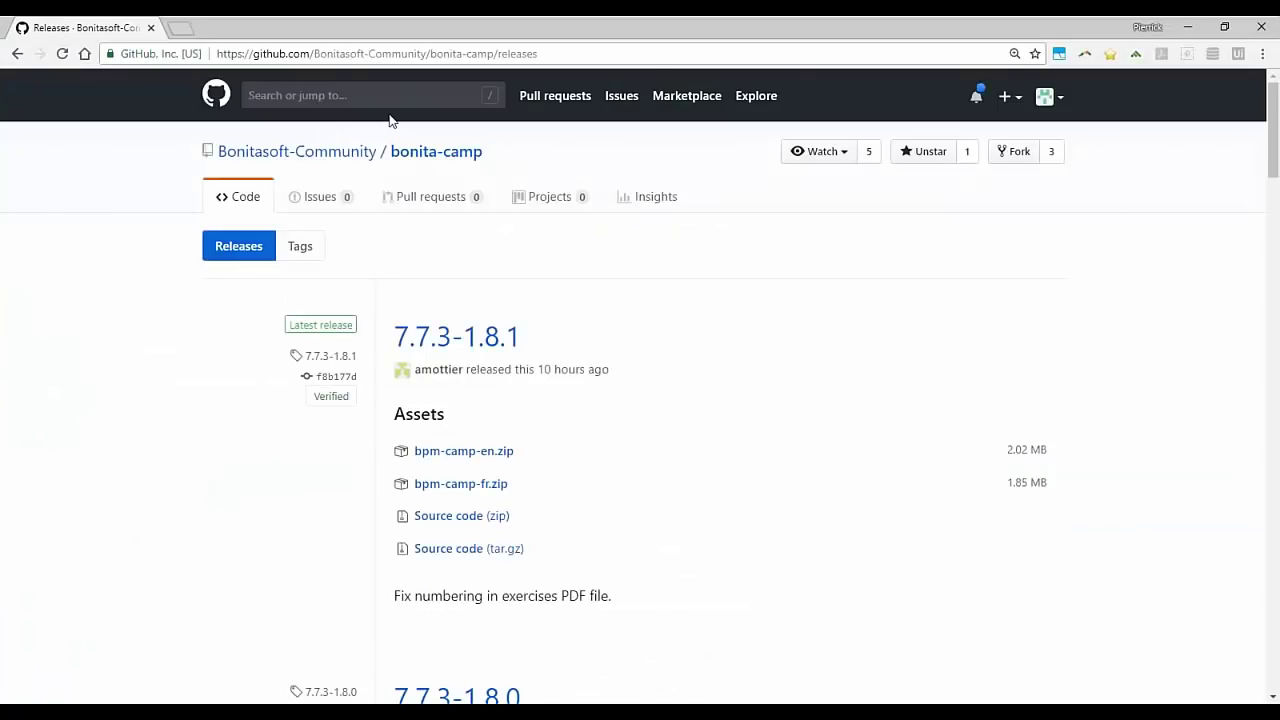
Step: Show the CONNECTORS slide and advance to Exercise 5 on sending an email with a connector
left_click(452, 74)
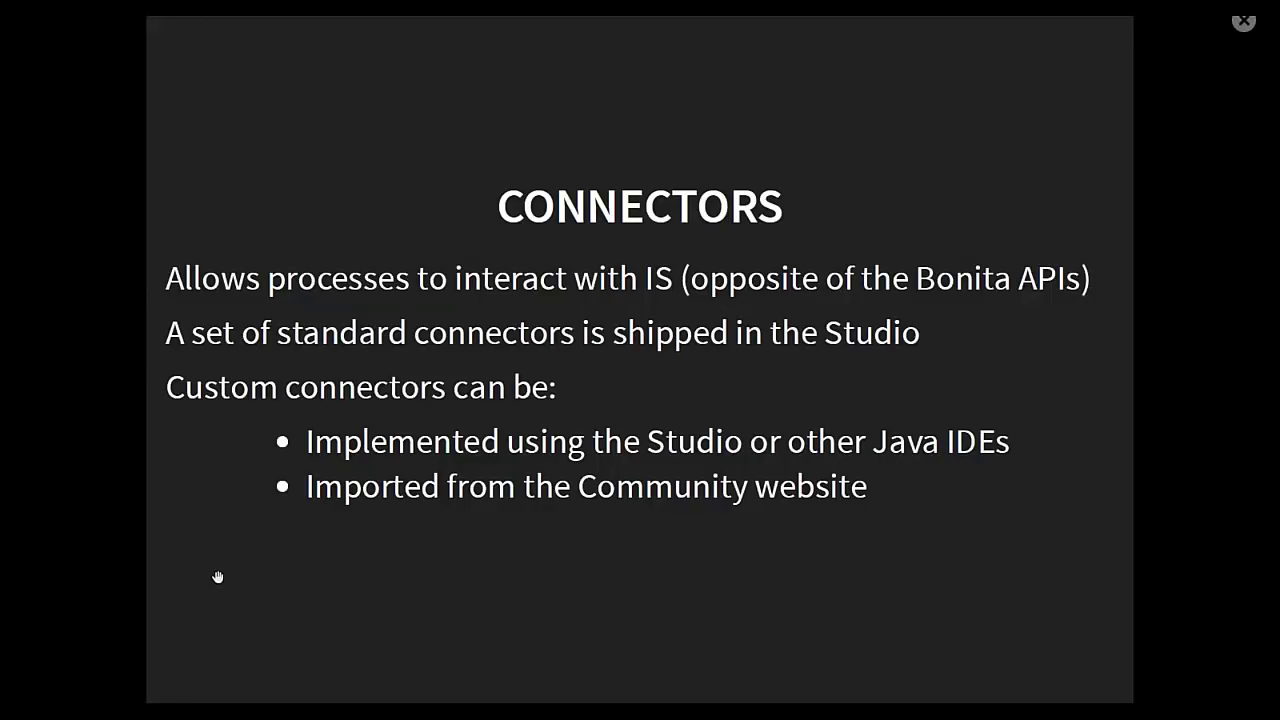
key("Right")
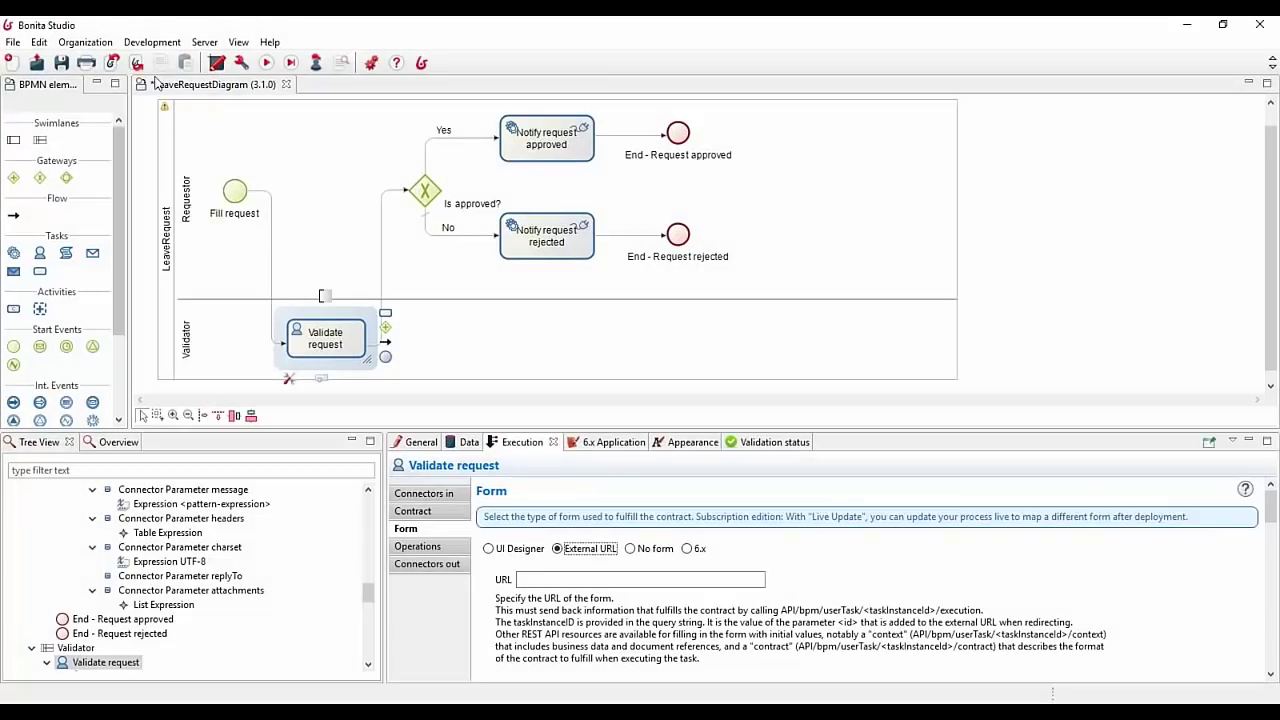
left_click(152, 42)
mouse_move(264, 67)
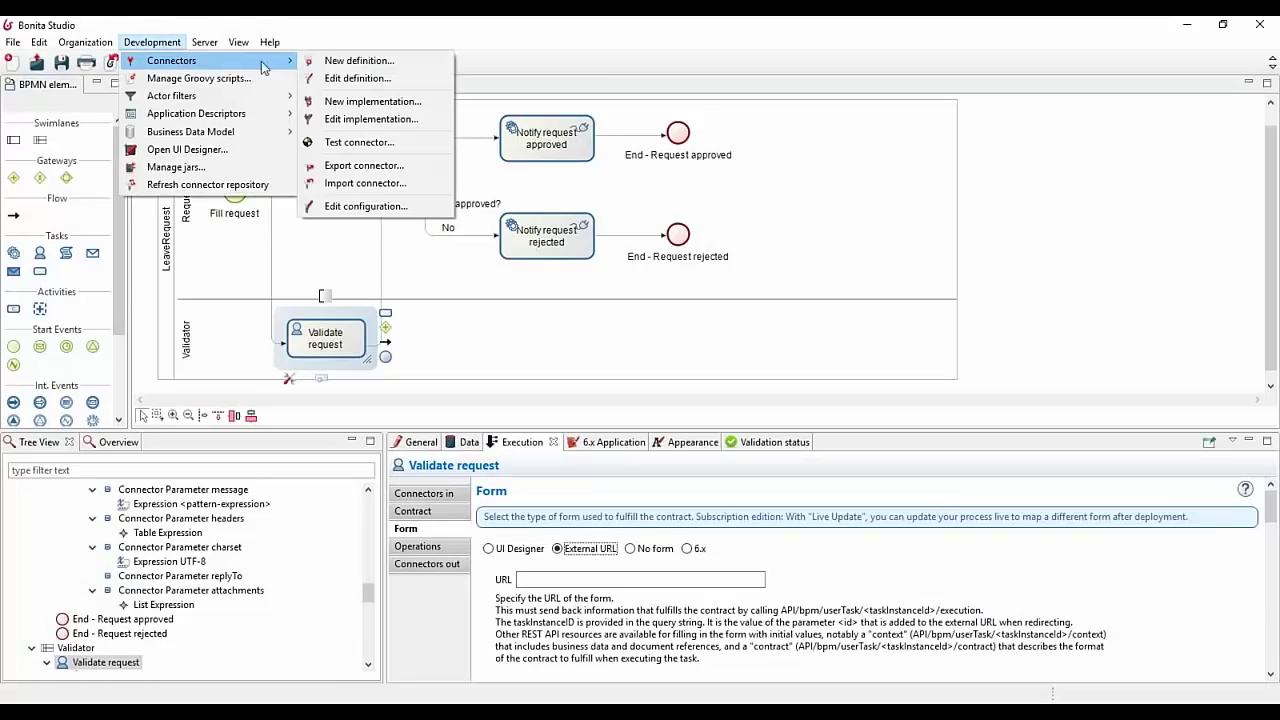
left_click(358, 63)
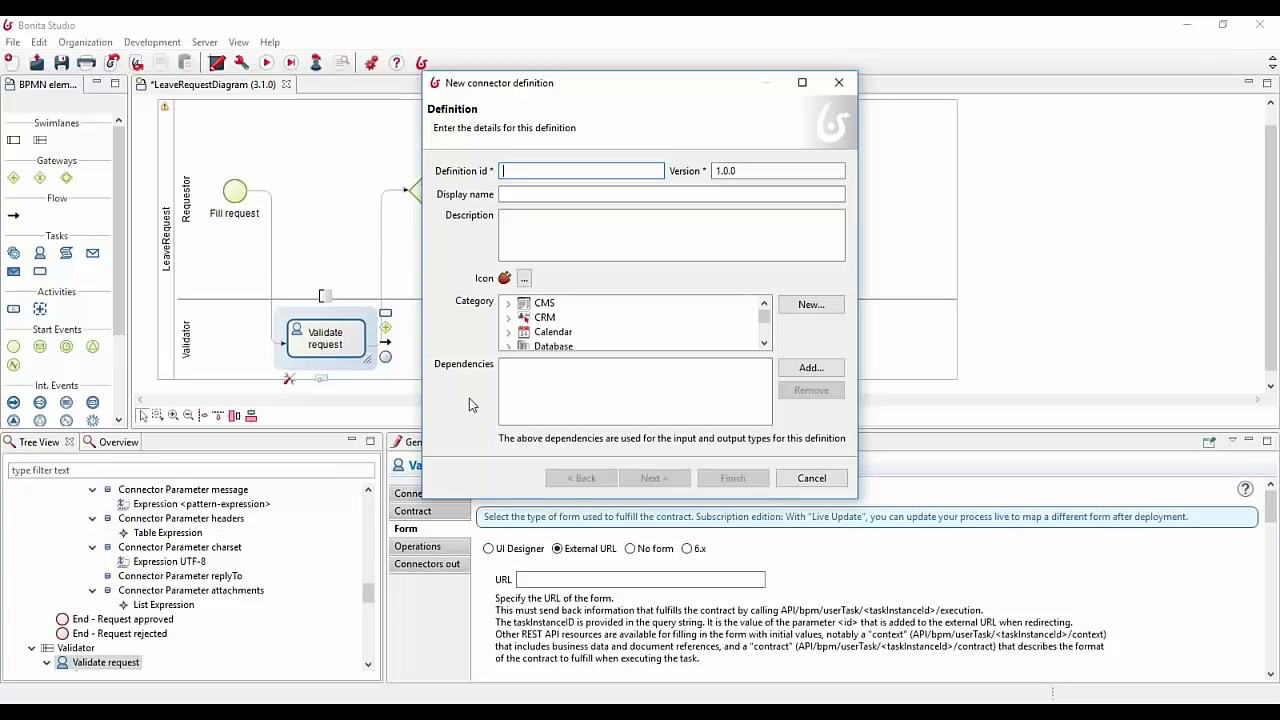
left_click(810, 478)
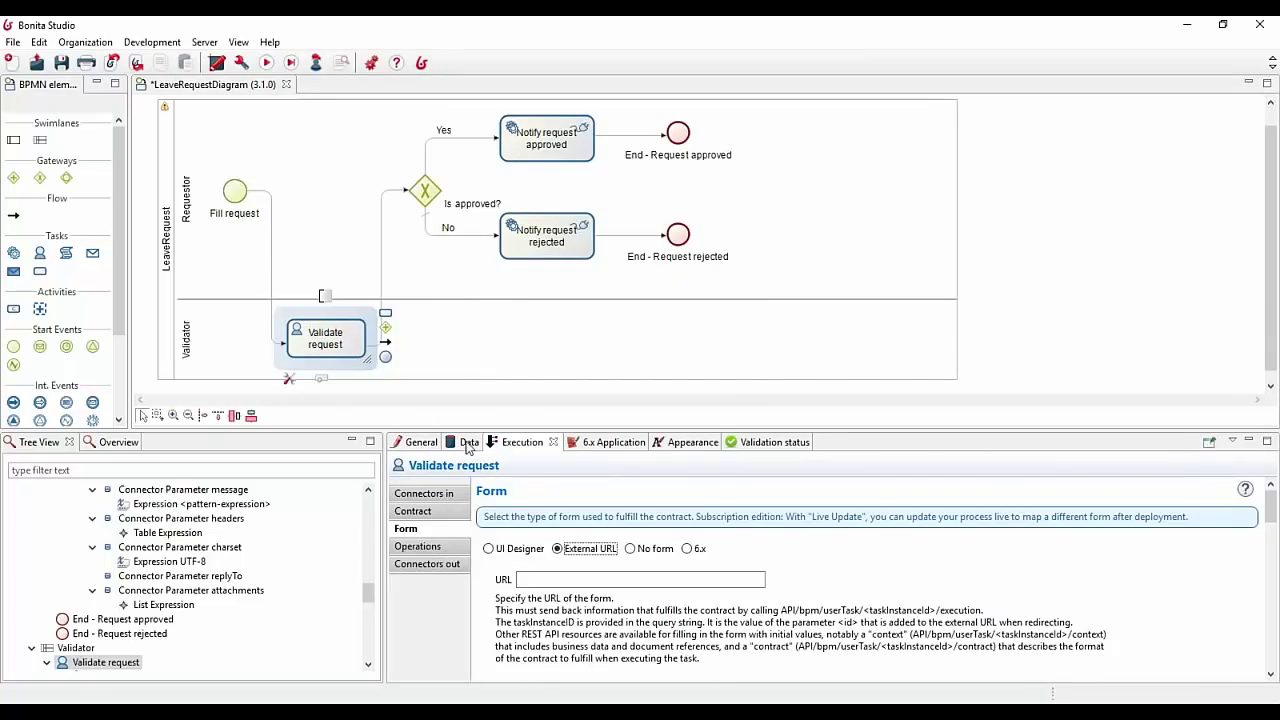
Step: Edit Notify request rejected's sendRequestRejectedEmail connector to reach its SMTP settings (localhost, port 2525)
left_click(520, 235)
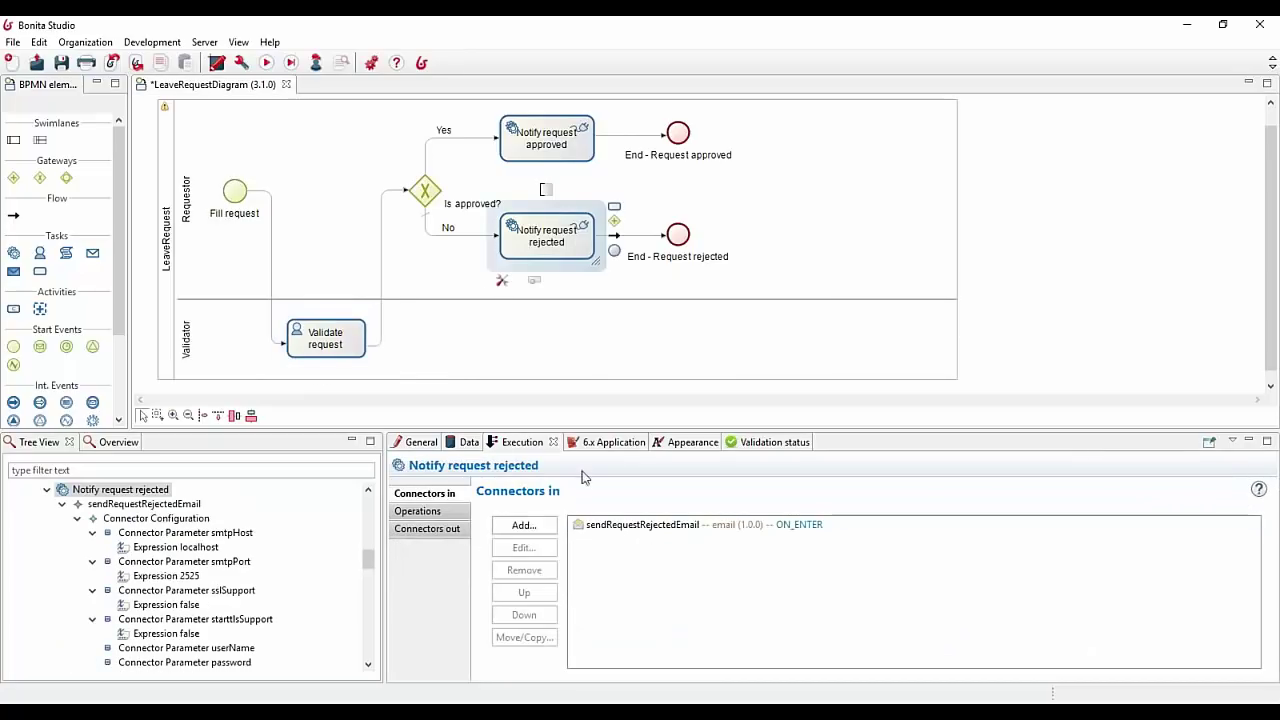
double_click(630, 527)
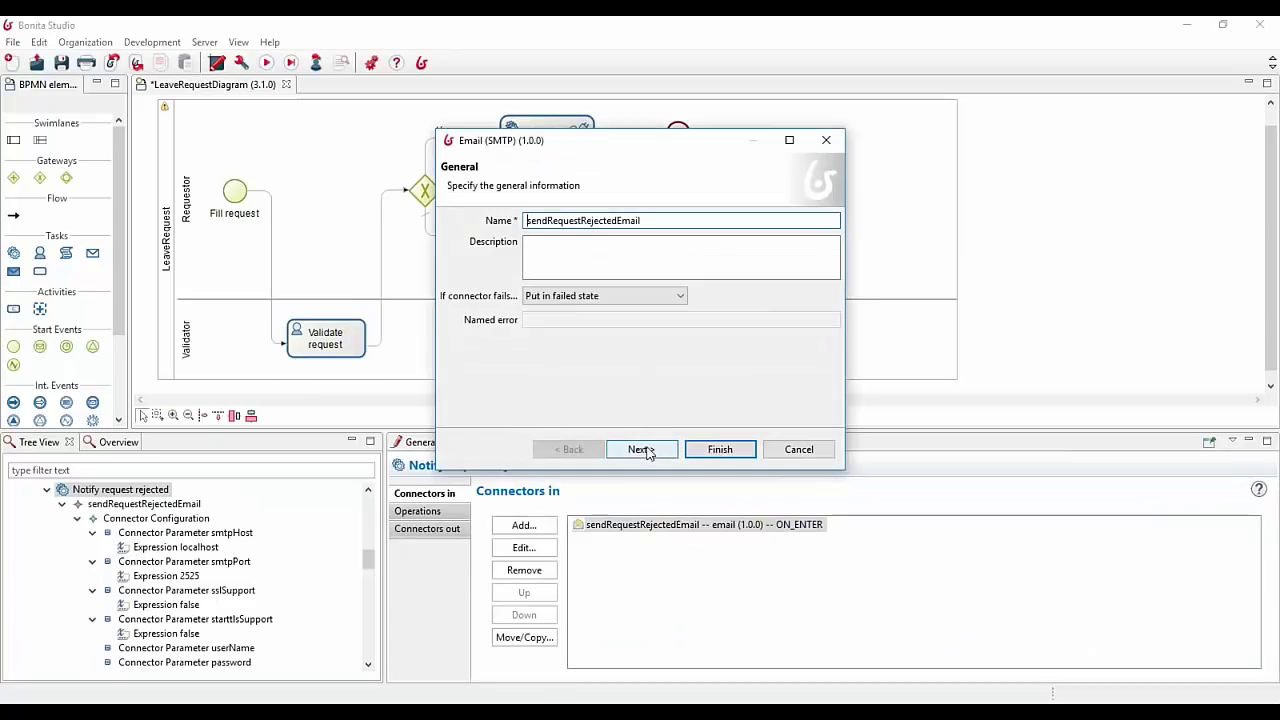
left_click(647, 451)
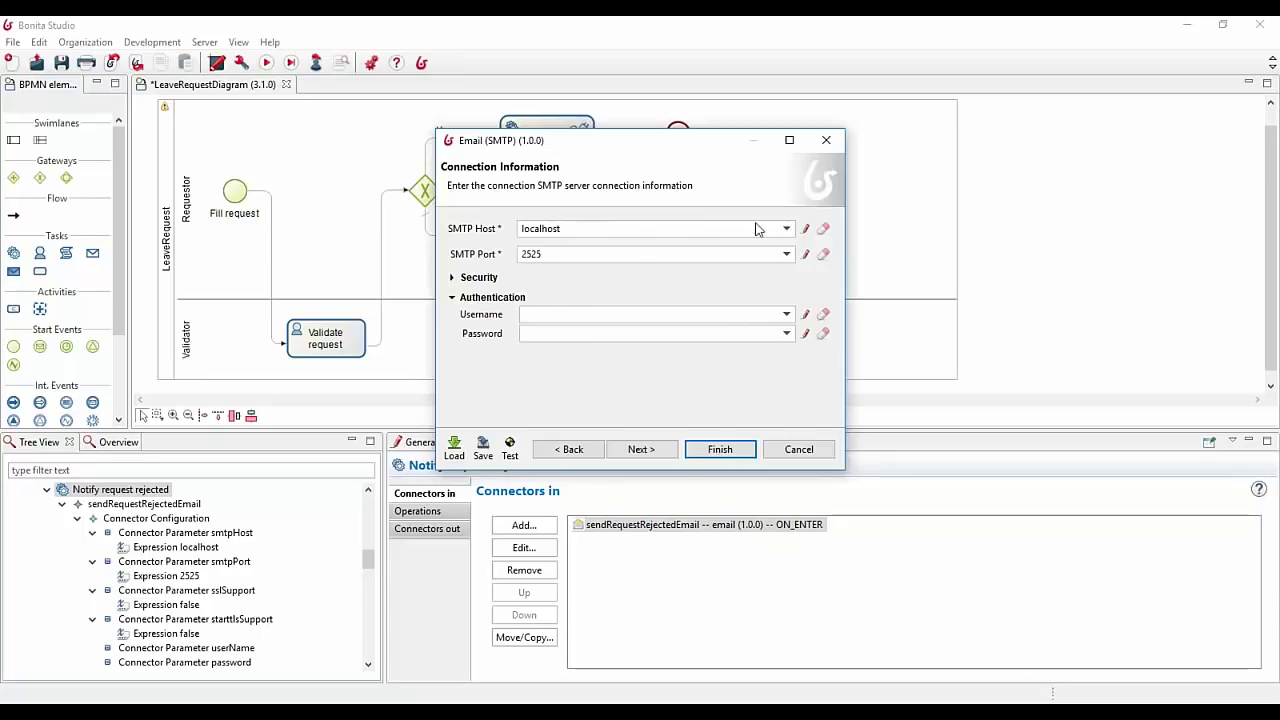
Step: Browse the SMTP Host's Java, Parameters and Script expression types, find no parameters, and cancel
left_click(807, 230)
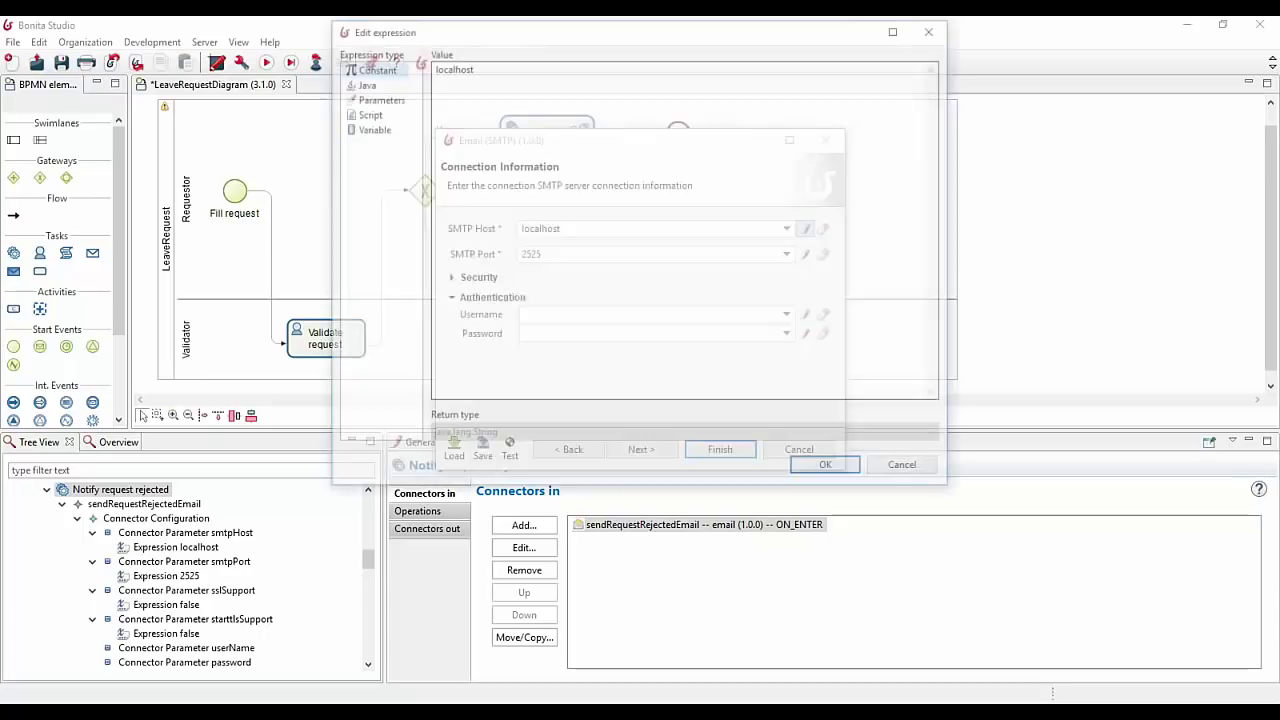
left_click_drag(500, 37, 440, 130)
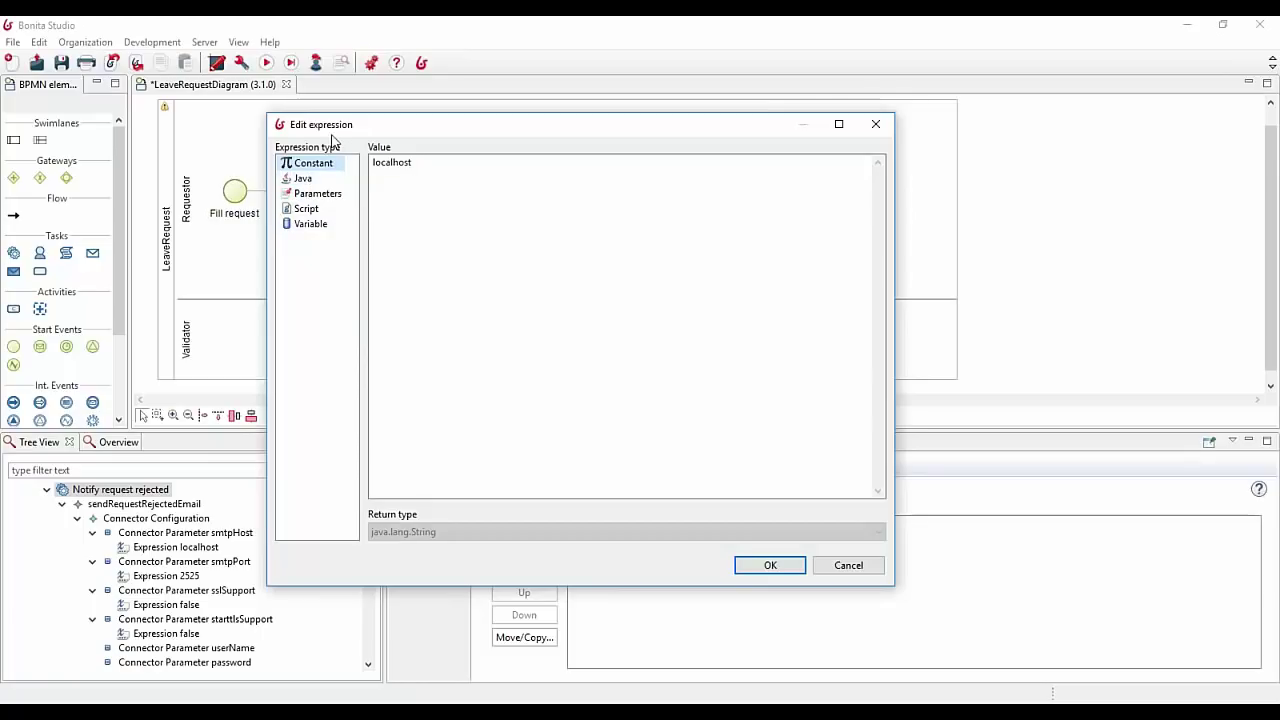
left_click_drag(330, 131, 330, 109)
left_click(303, 157)
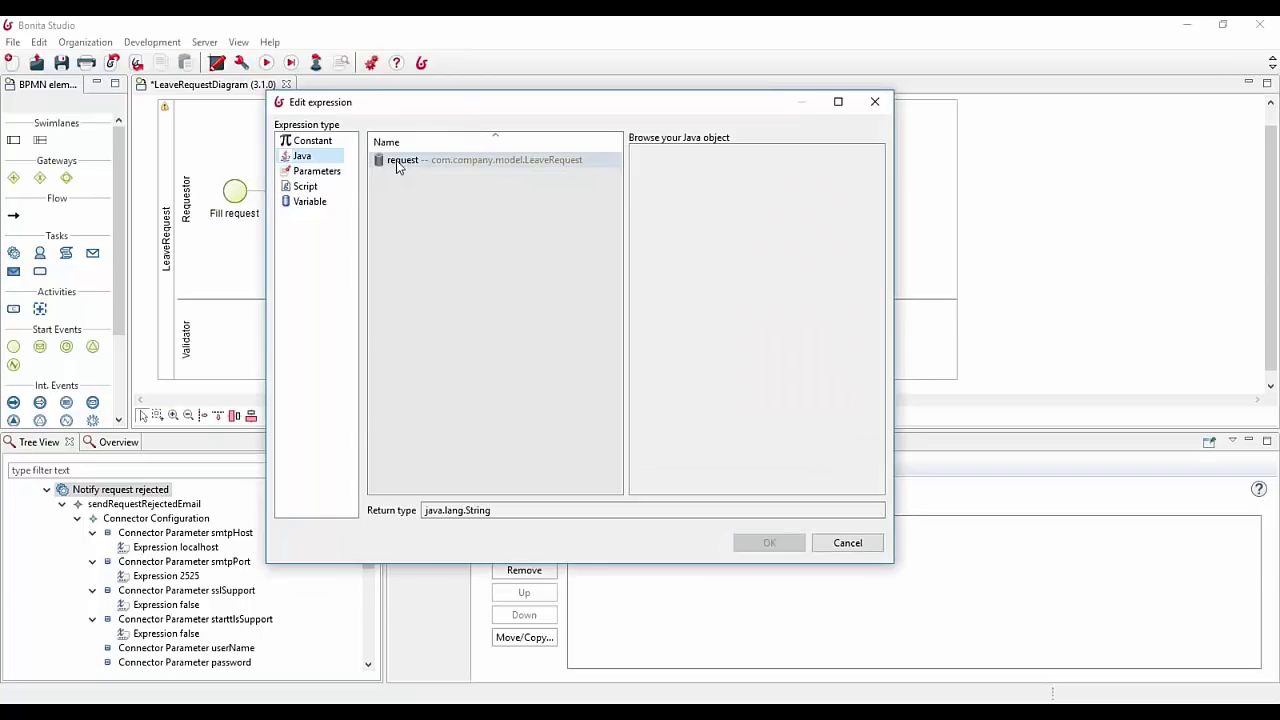
left_click(316, 172)
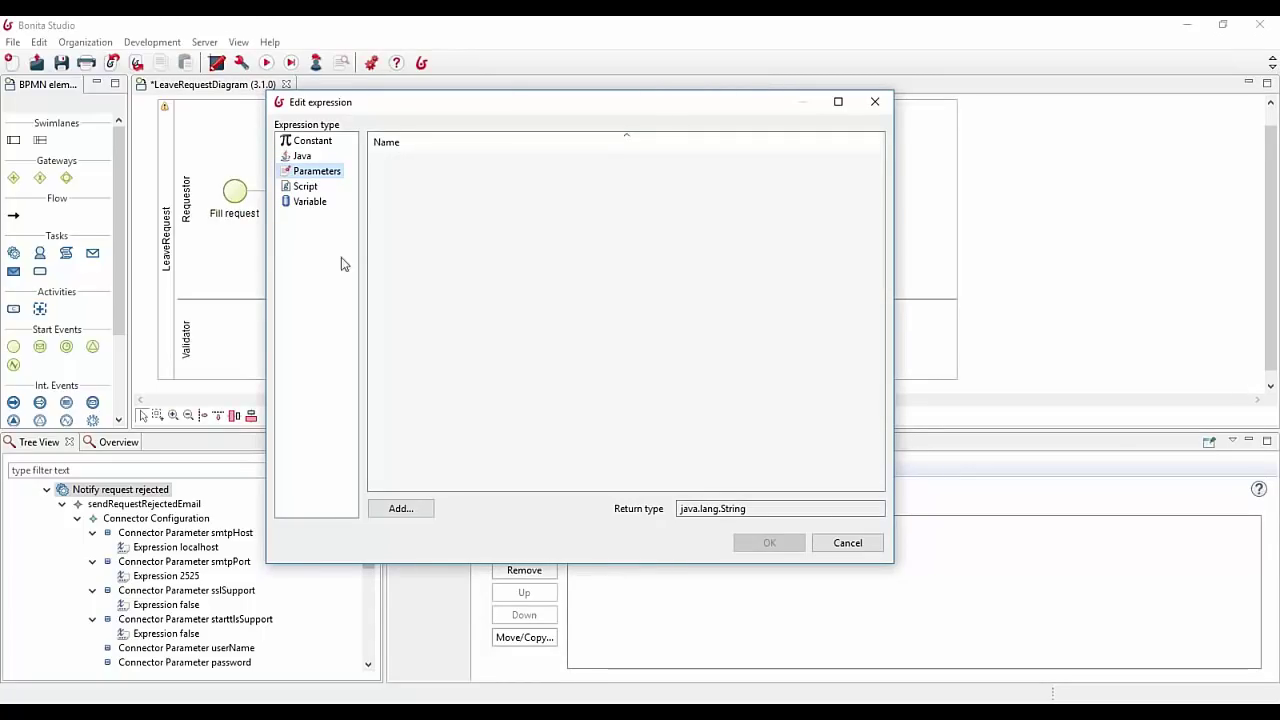
left_click(305, 187)
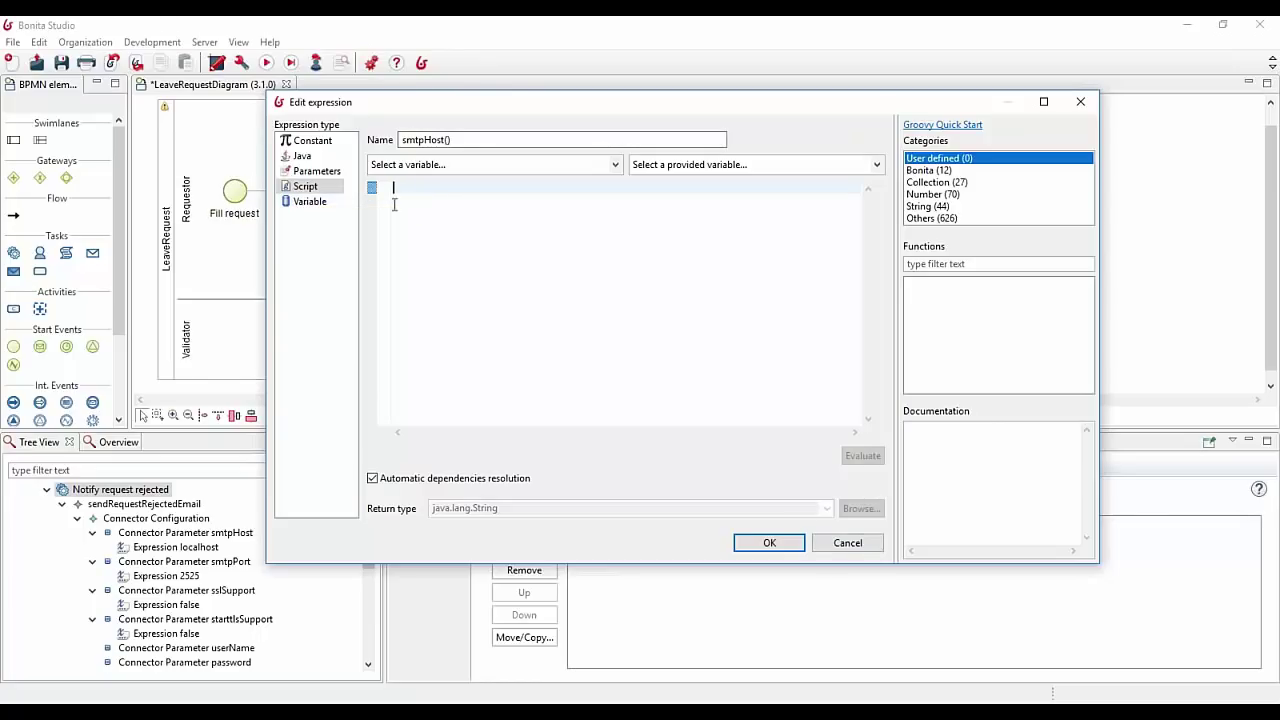
left_click(330, 171)
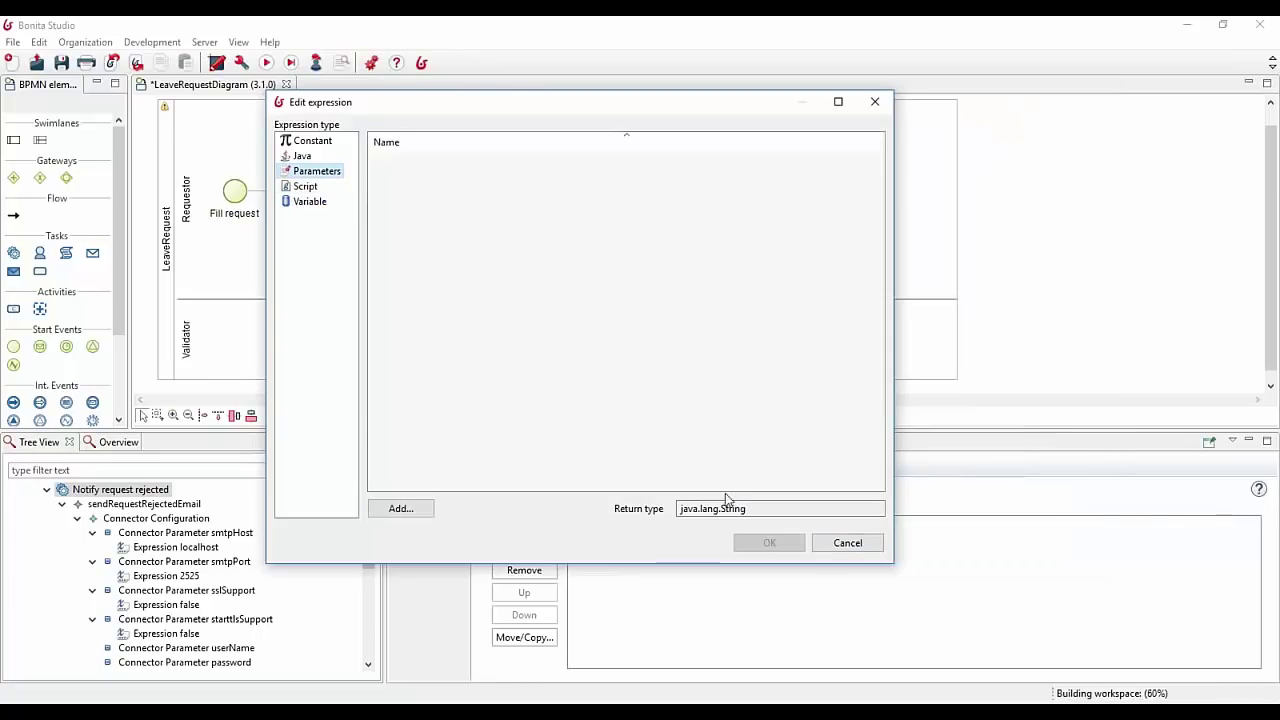
left_click(845, 543)
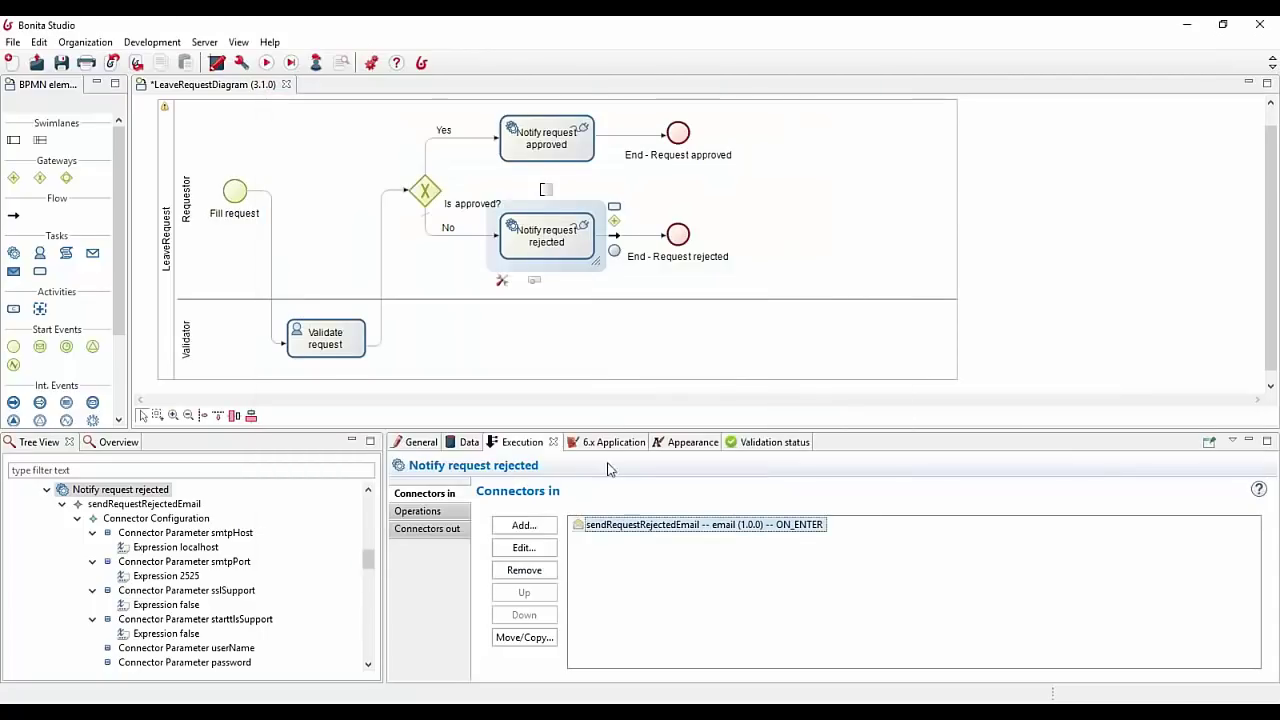
Step: Create a Text parameter named emailhostname under the LeaveRequest pool's Data > Parameters
left_click(420, 442)
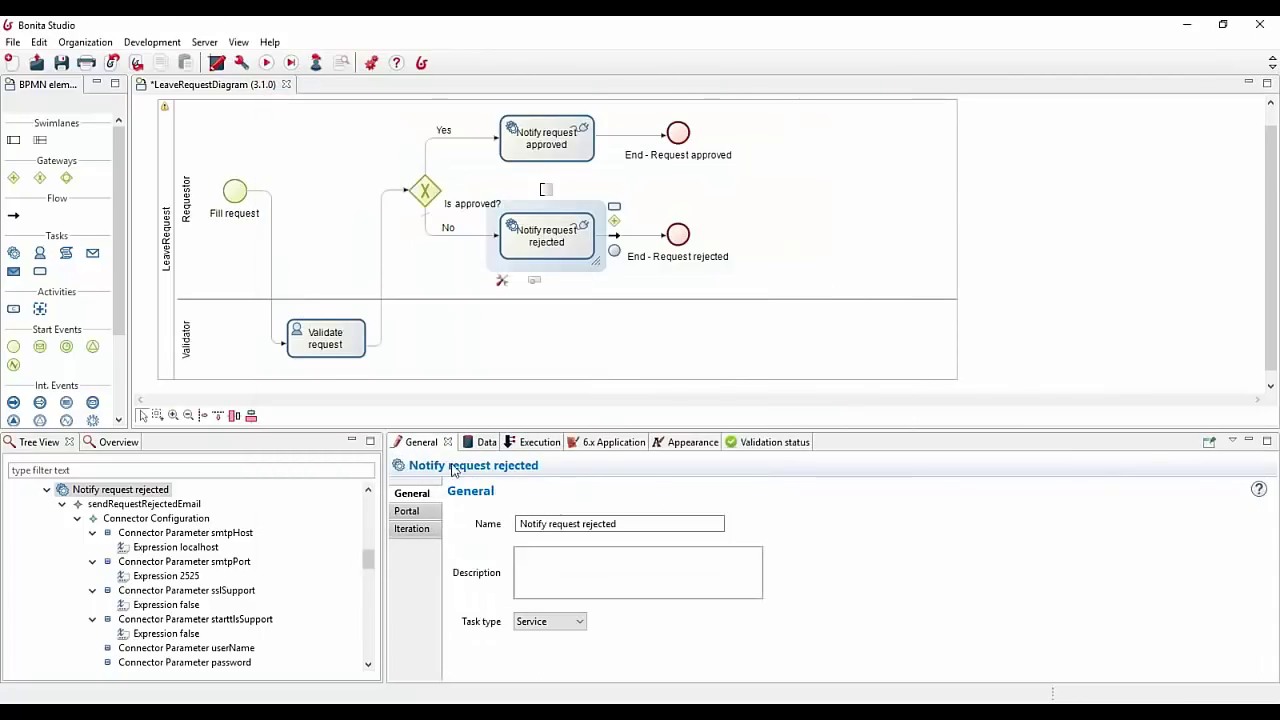
left_click(482, 442)
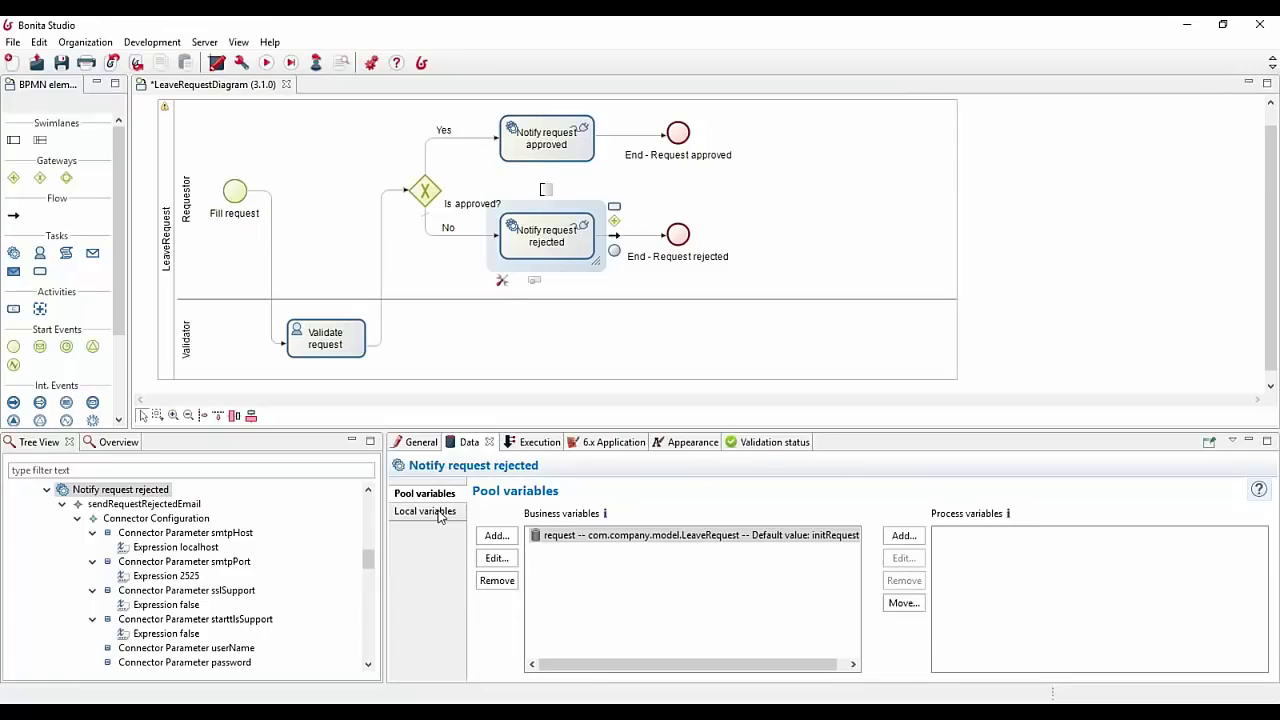
left_click(172, 231)
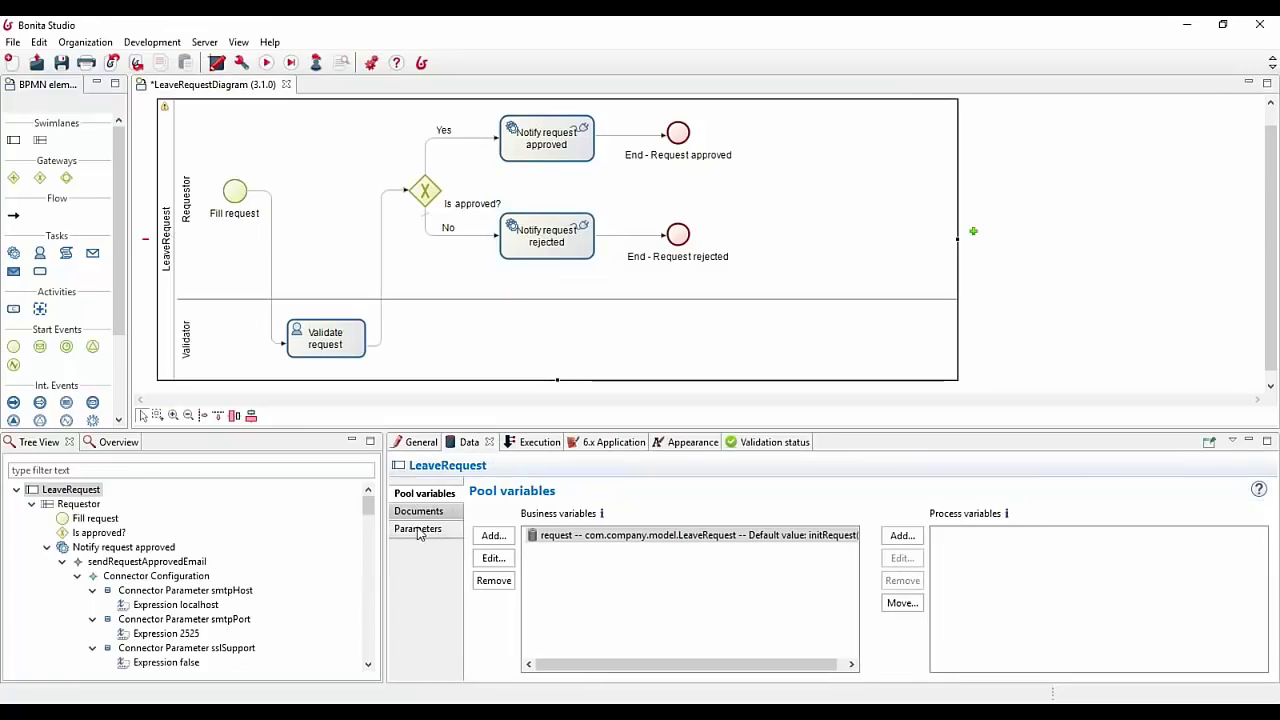
left_click(418, 528)
left_click(510, 525)
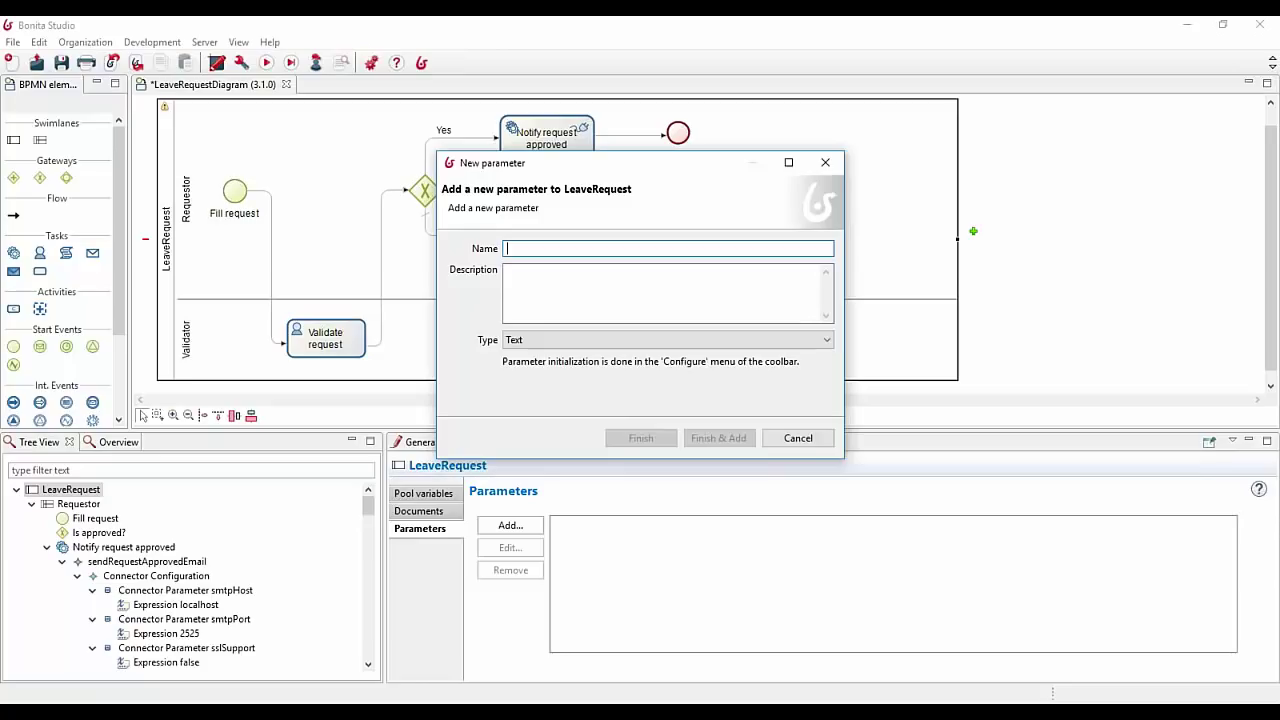
type("his")
key("BackSpace")
type("emailhostname")
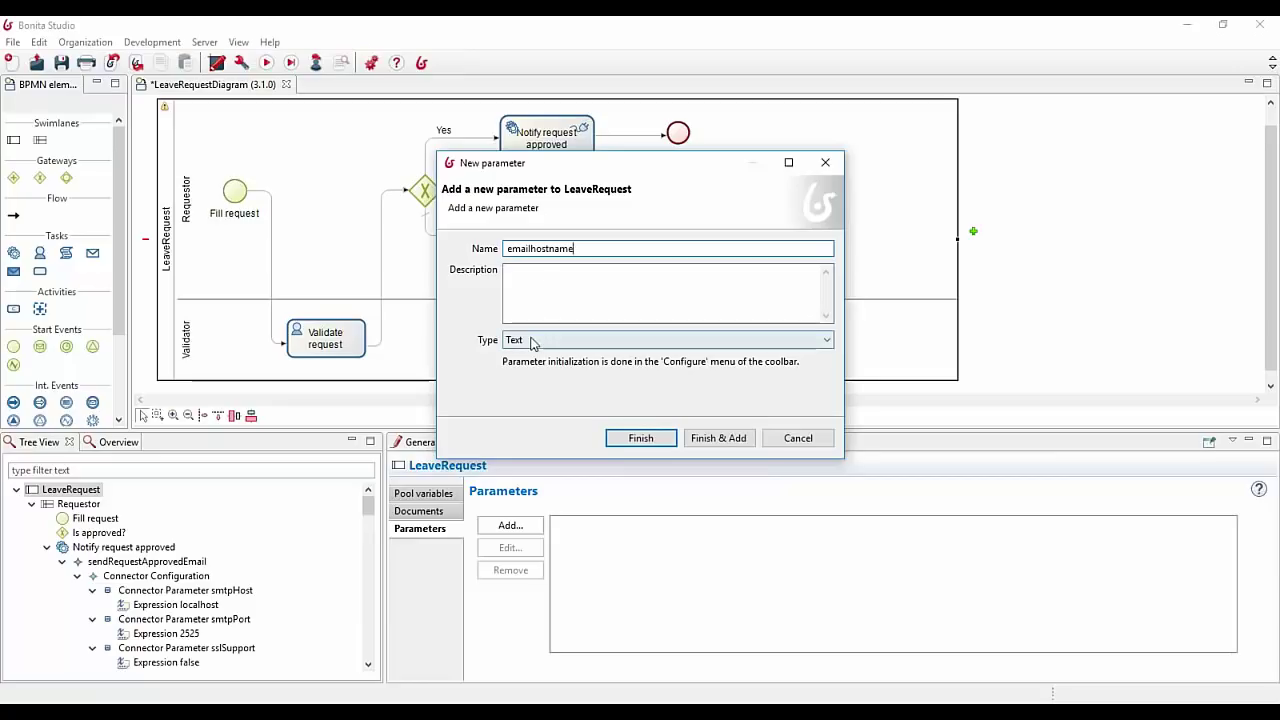
left_click(640, 438)
left_click(588, 531)
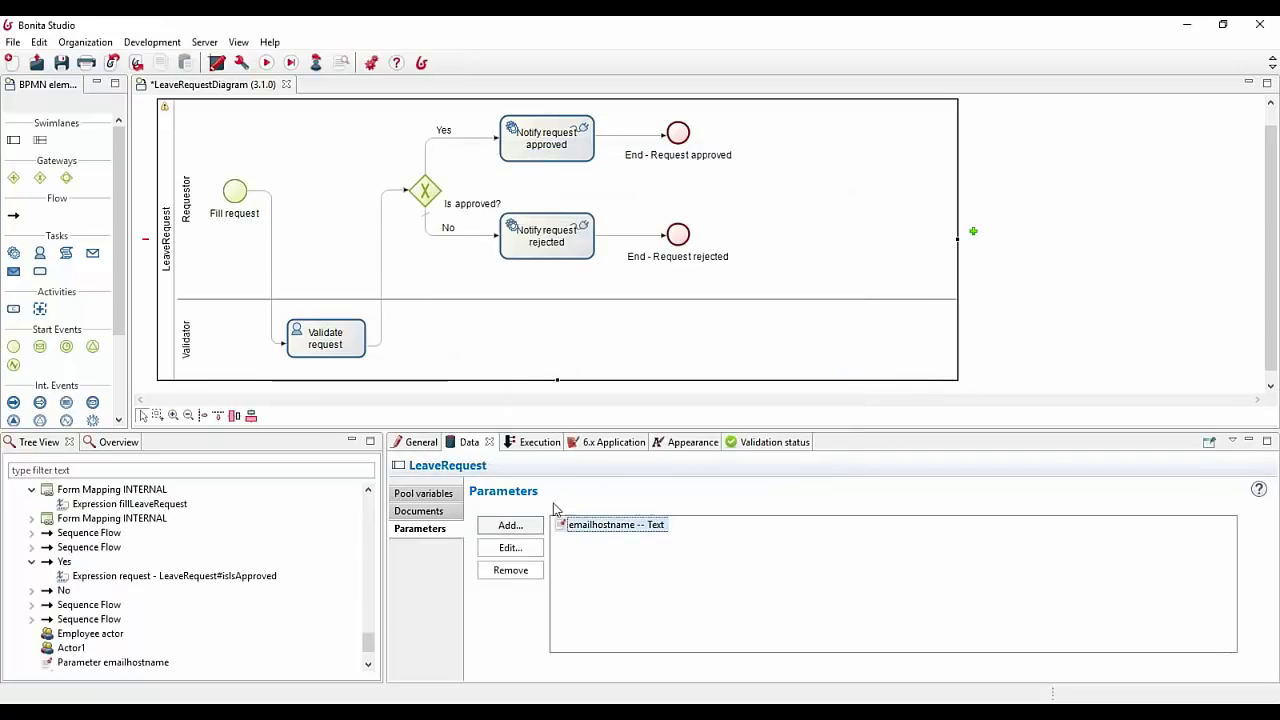
left_click(241, 63)
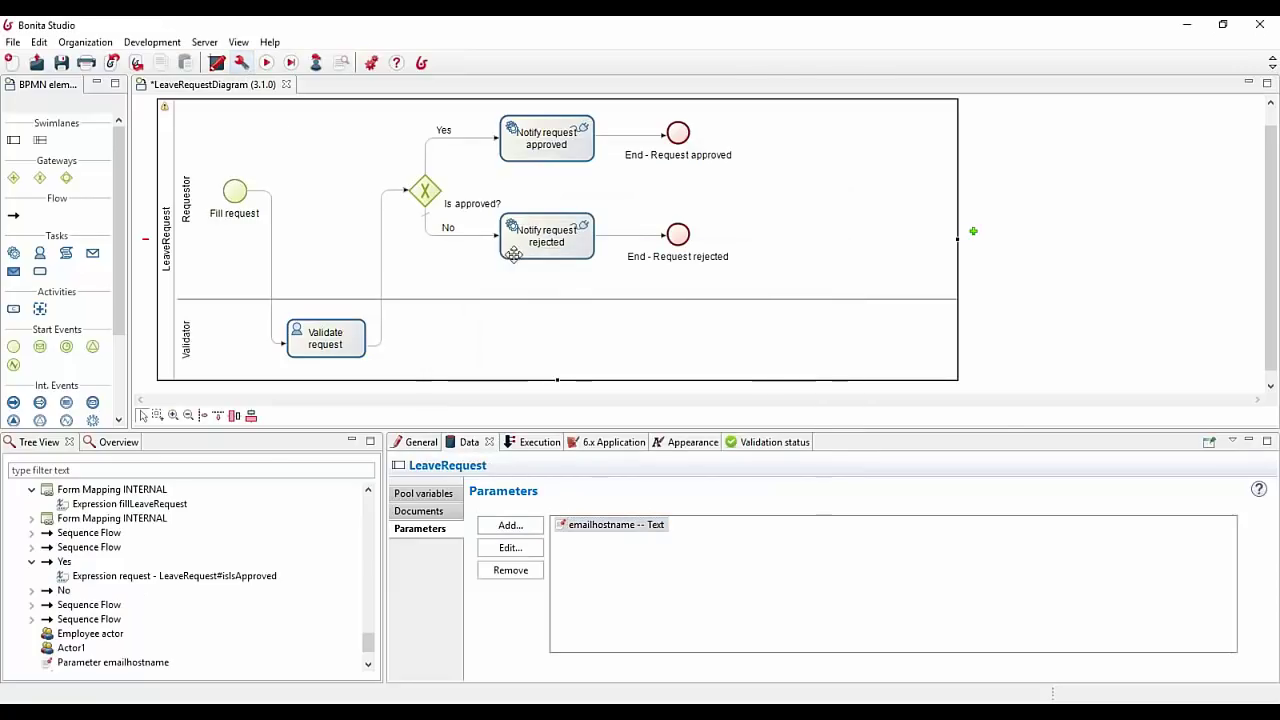
Step: In the local configuration's Parameters page, set emailhostname's value to 192.0.0.1 and finish
left_click(344, 129)
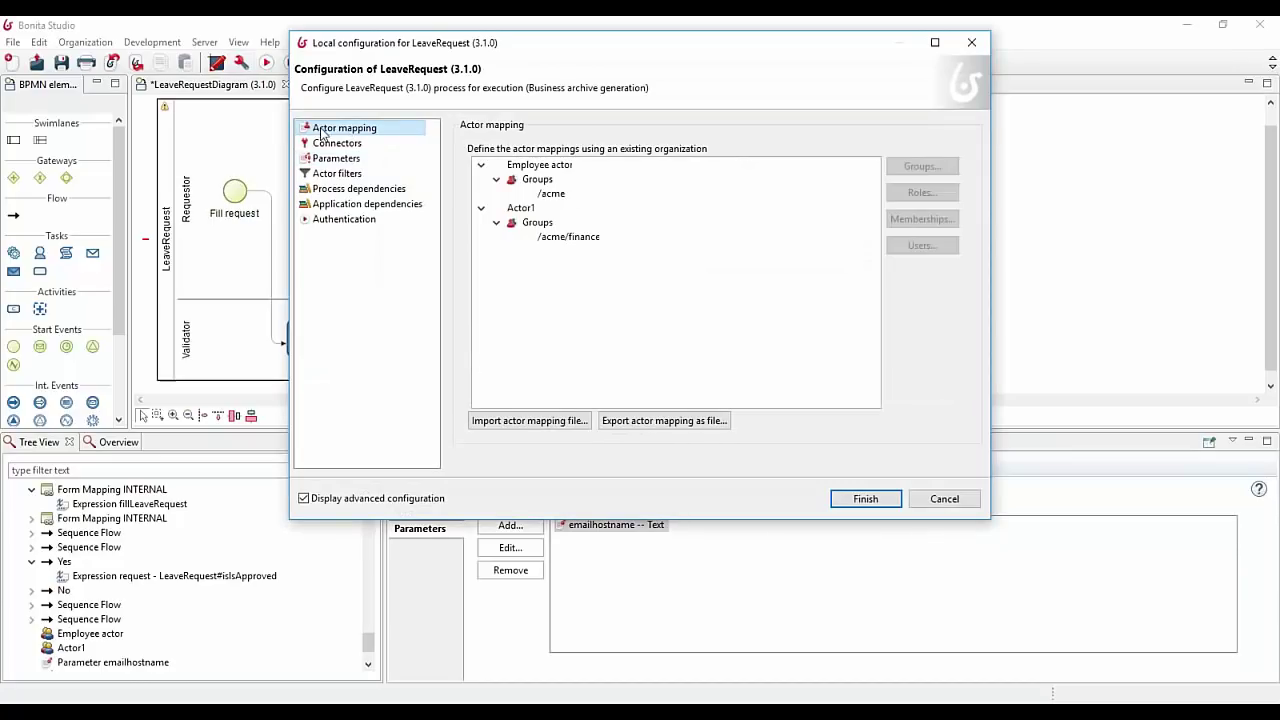
left_click(336, 158)
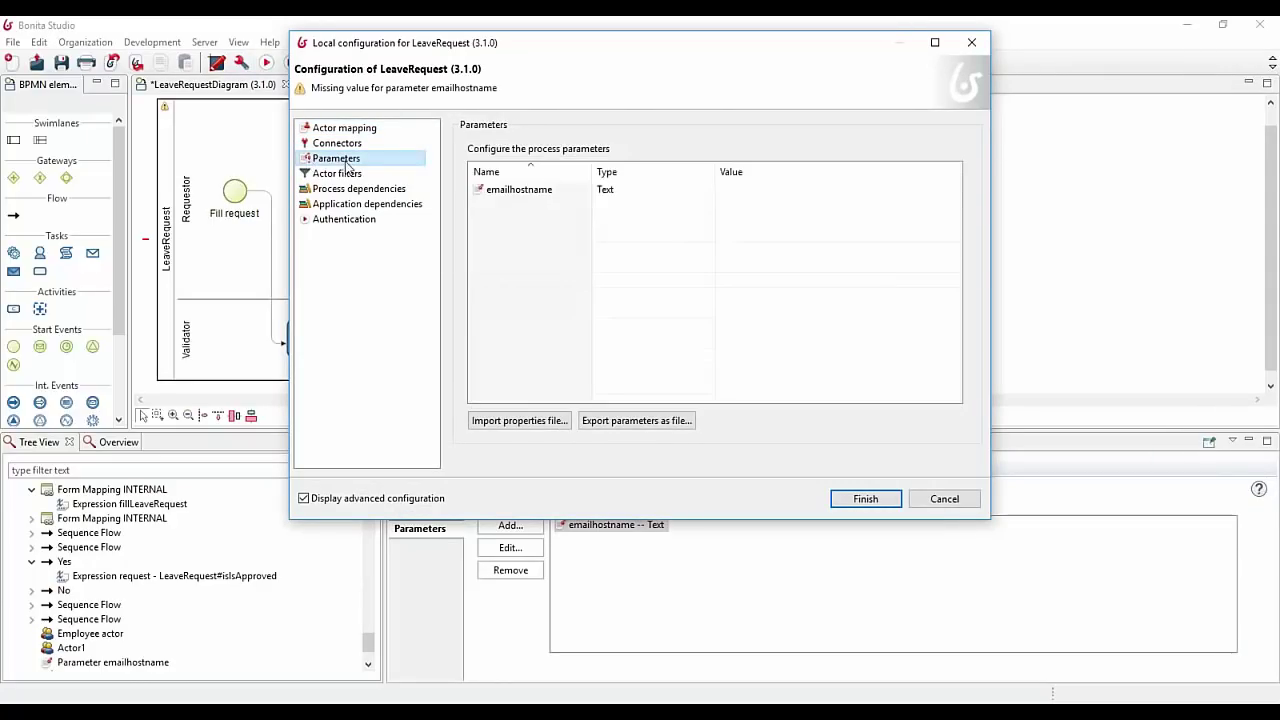
left_click(722, 191)
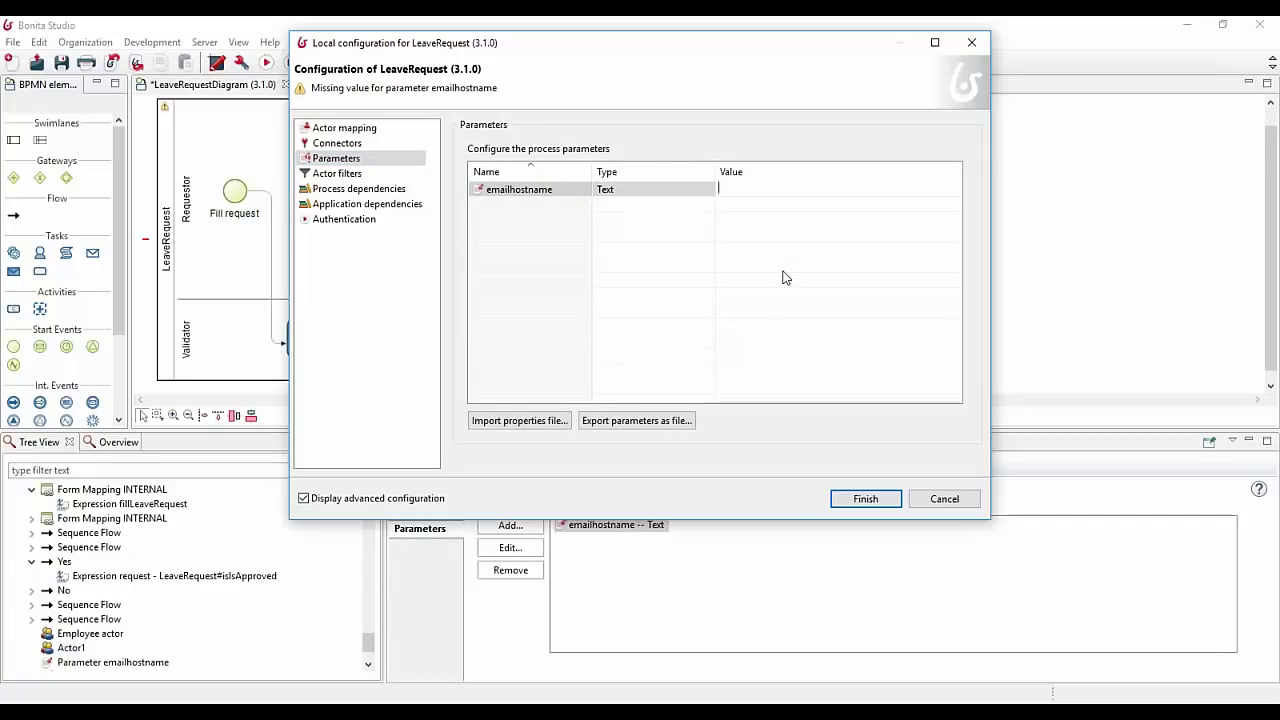
type("192")
type("/.0")
type(".0.1")
left_click(797, 278)
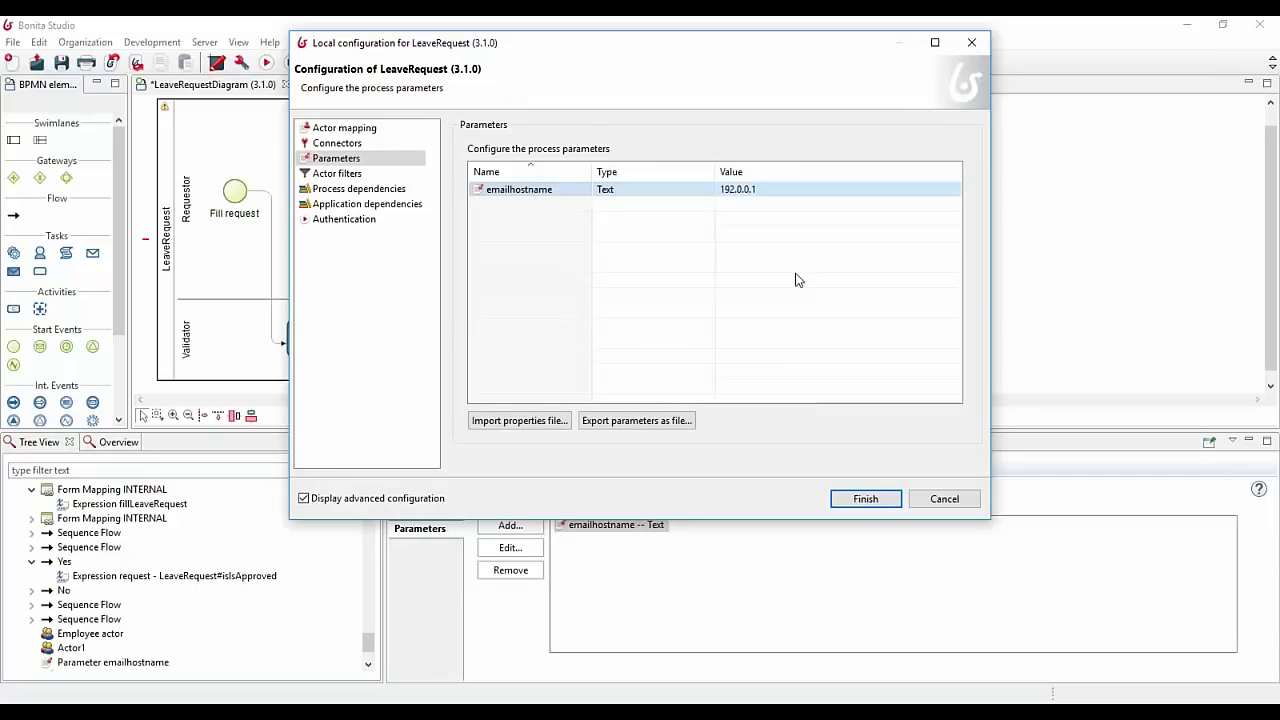
left_click(866, 498)
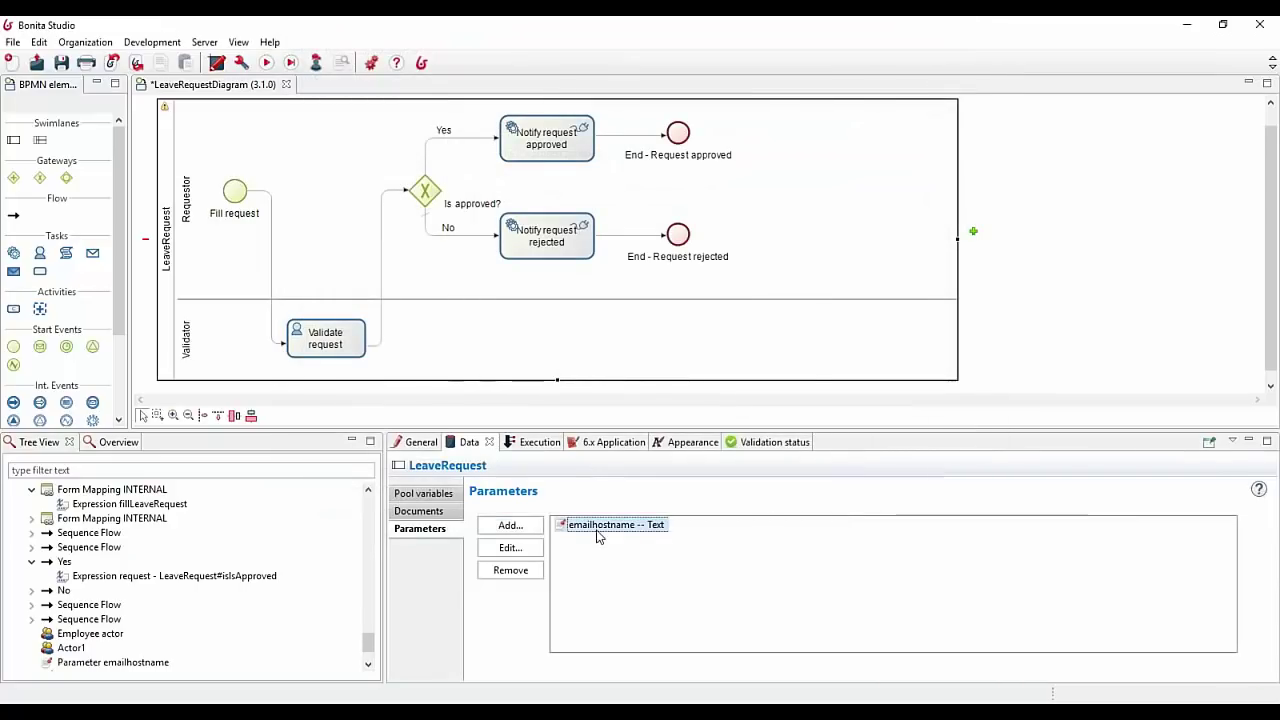
Step: Open Notify request rejected's email connector and go to its SMTP connection settings
left_click(330, 340)
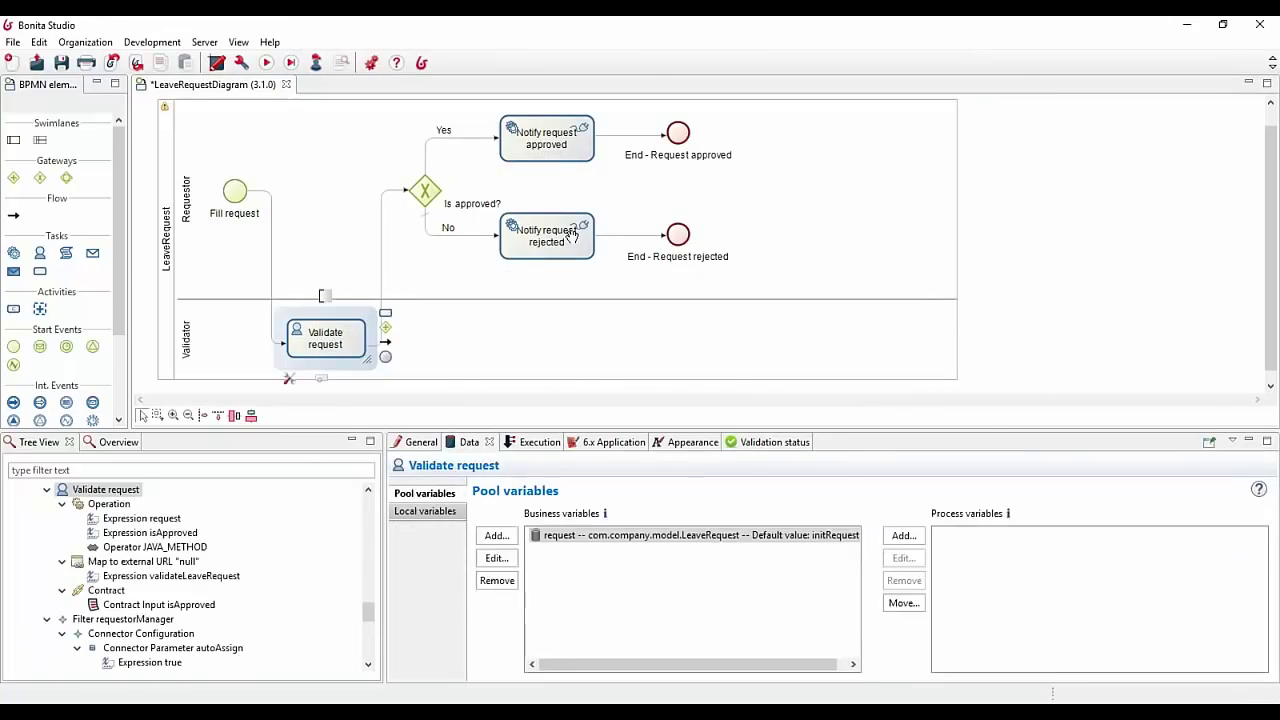
left_click(520, 235)
left_click(532, 444)
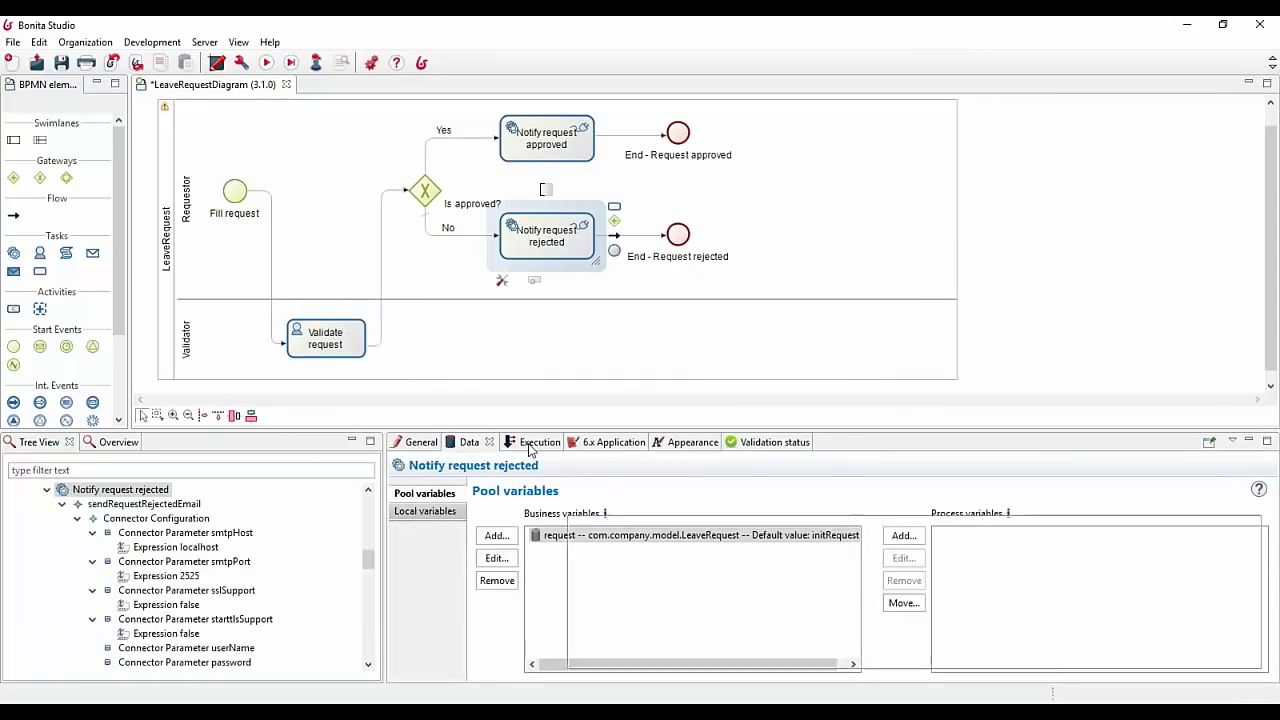
double_click(580, 530)
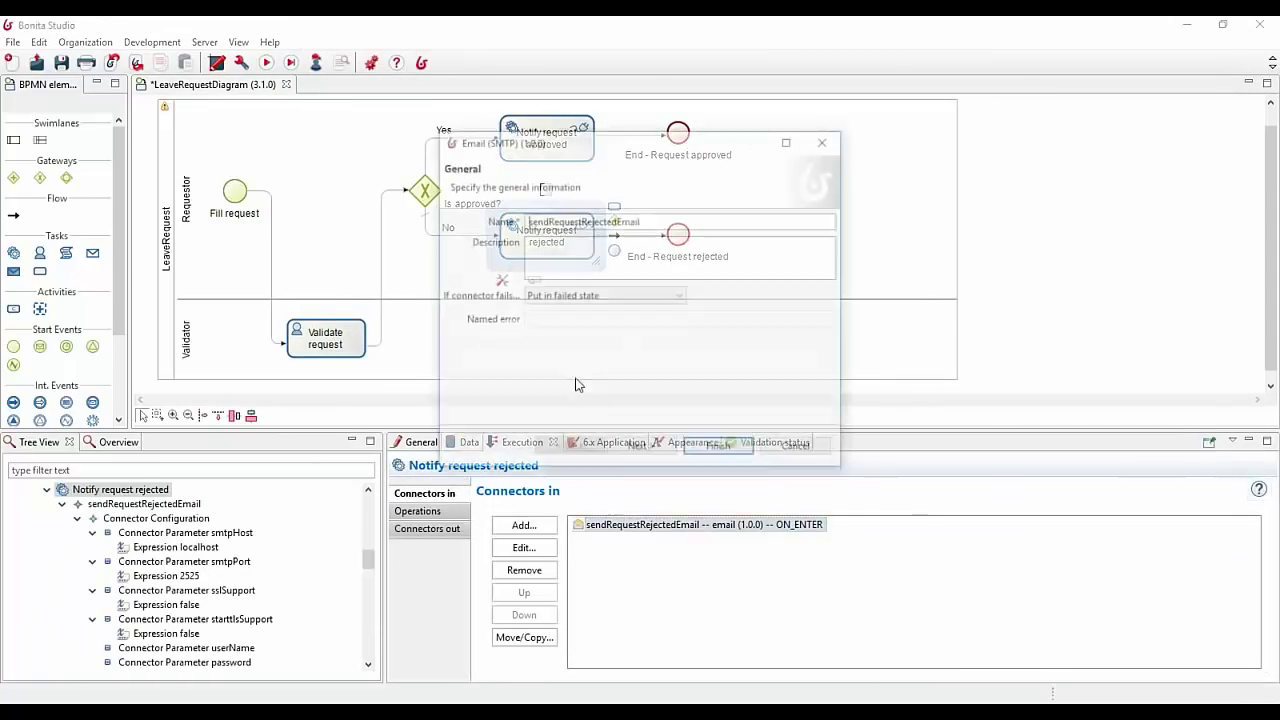
left_click(642, 452)
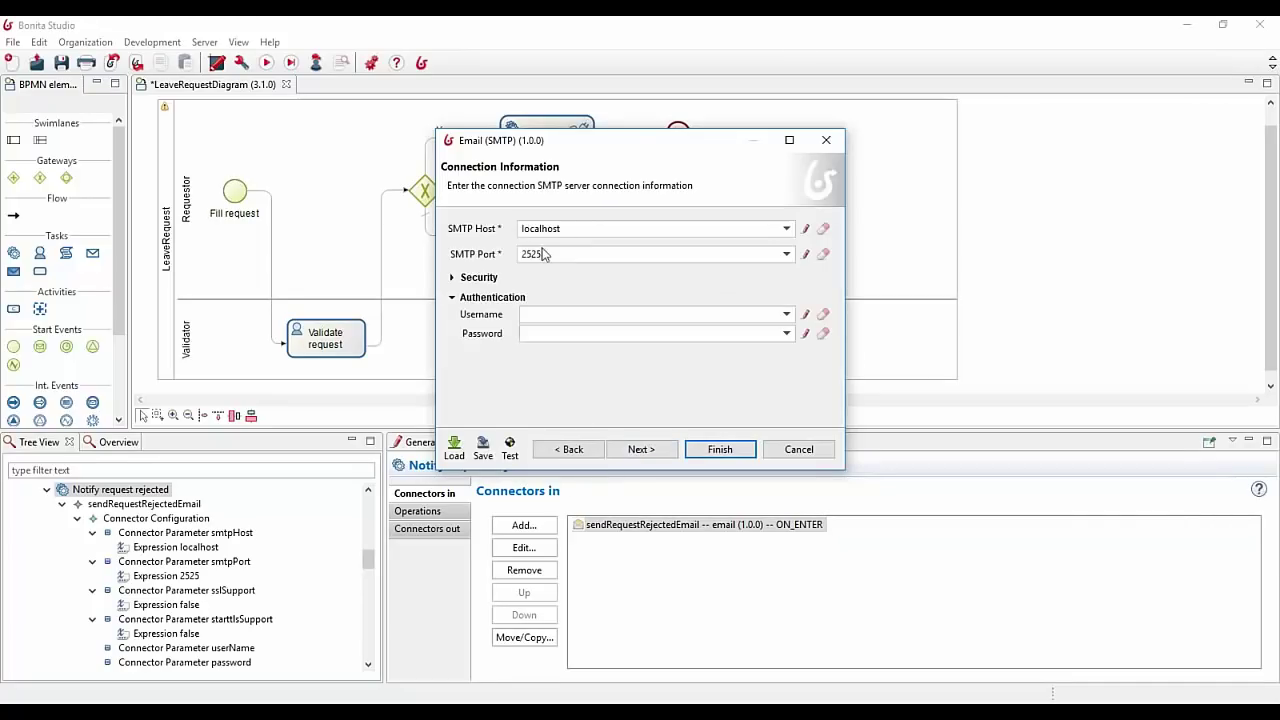
Step: Replace the SMTP host localhost with the emailhostname parameter
double_click(553, 237)
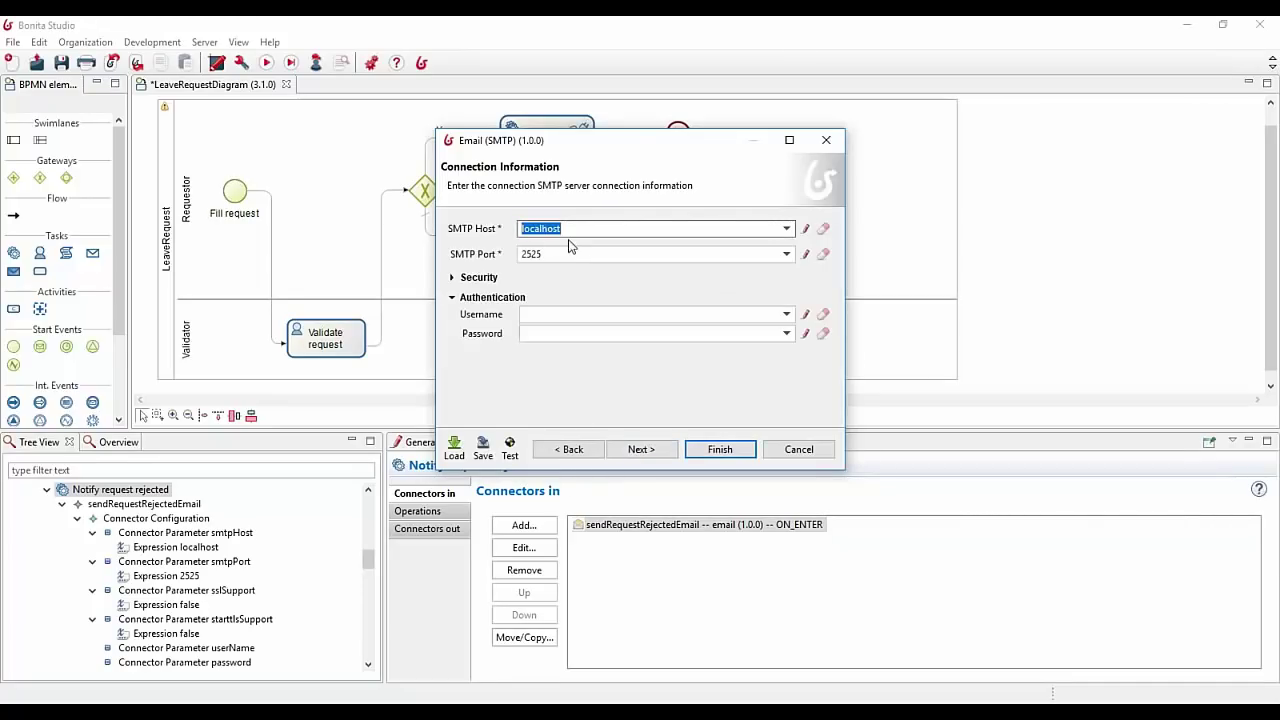
left_click(786, 229)
left_click(805, 229)
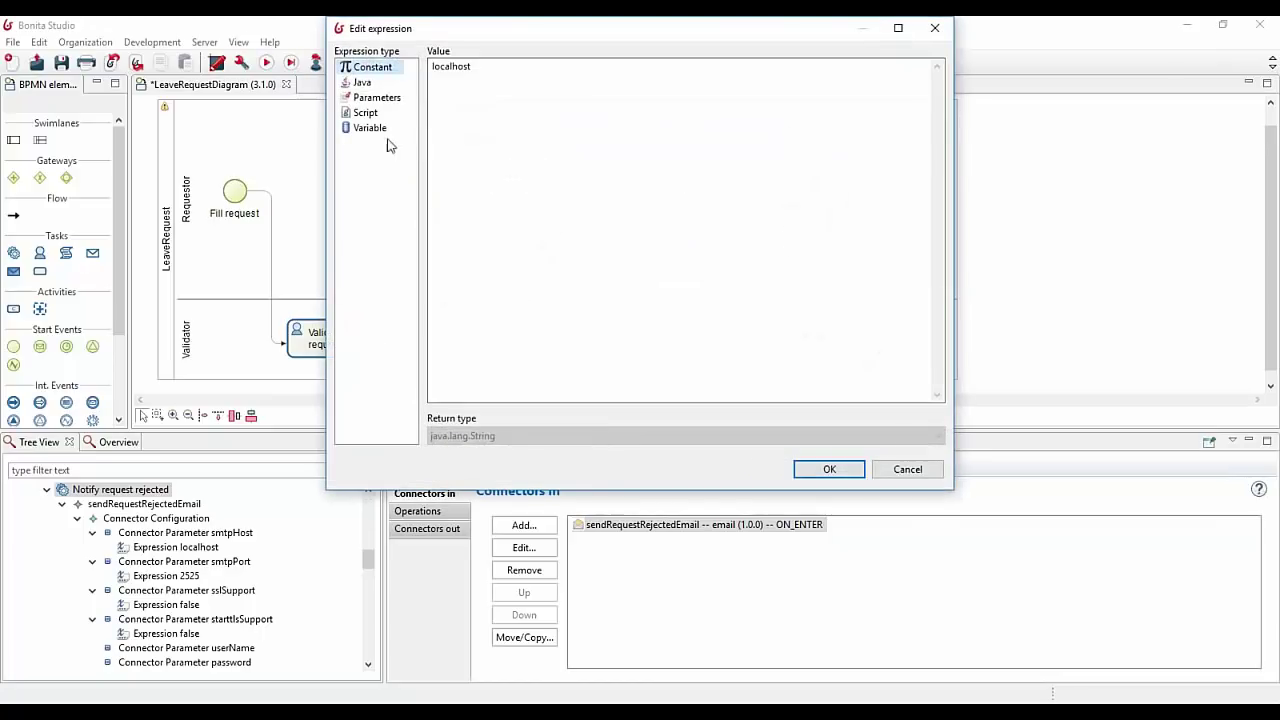
left_click(376, 97)
left_click(463, 90)
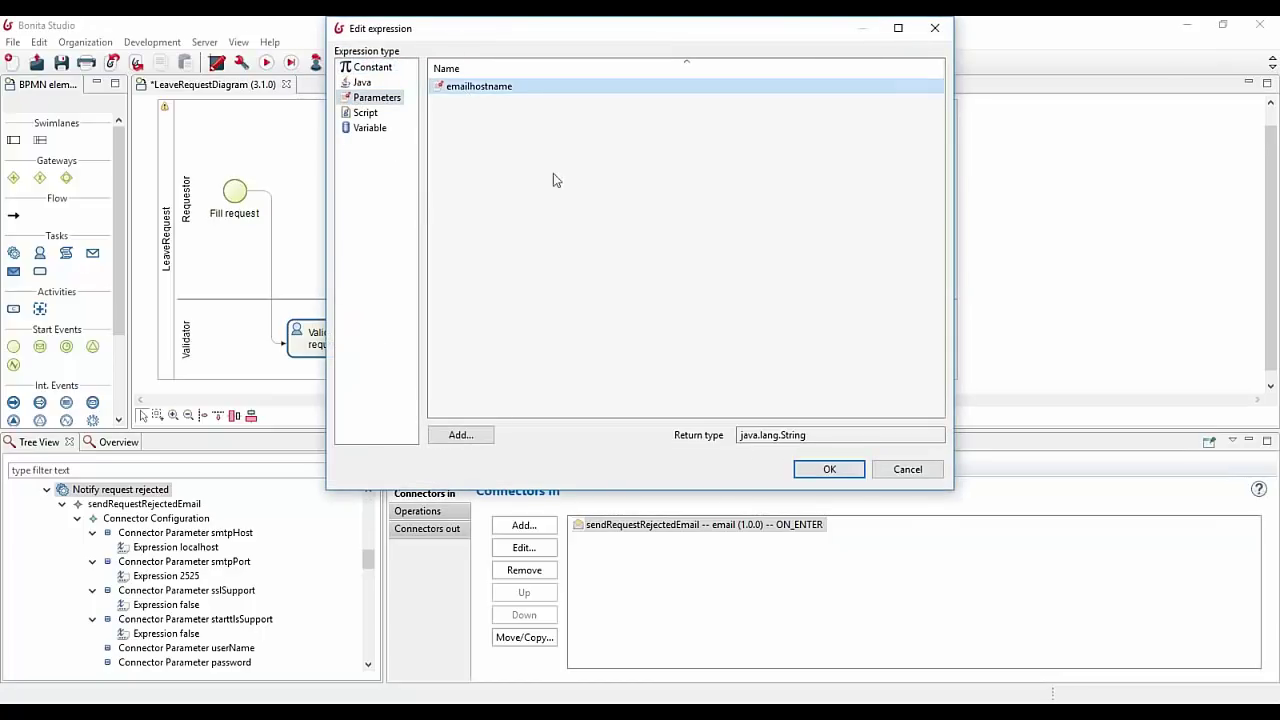
left_click(818, 474)
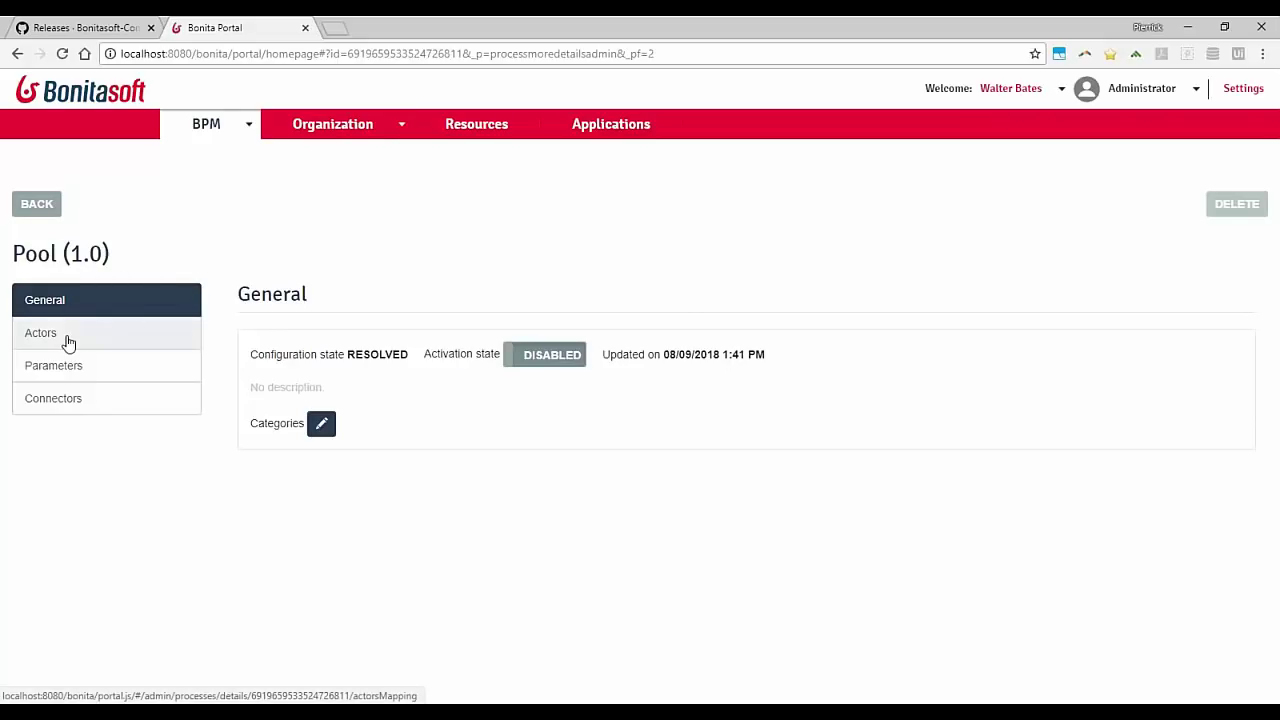
Step: Map a user to Employee actor for Pool (1.0), then check its empty Parameters section
left_click(42, 338)
left_click_drag(243, 453, 331, 457)
left_click(336, 457)
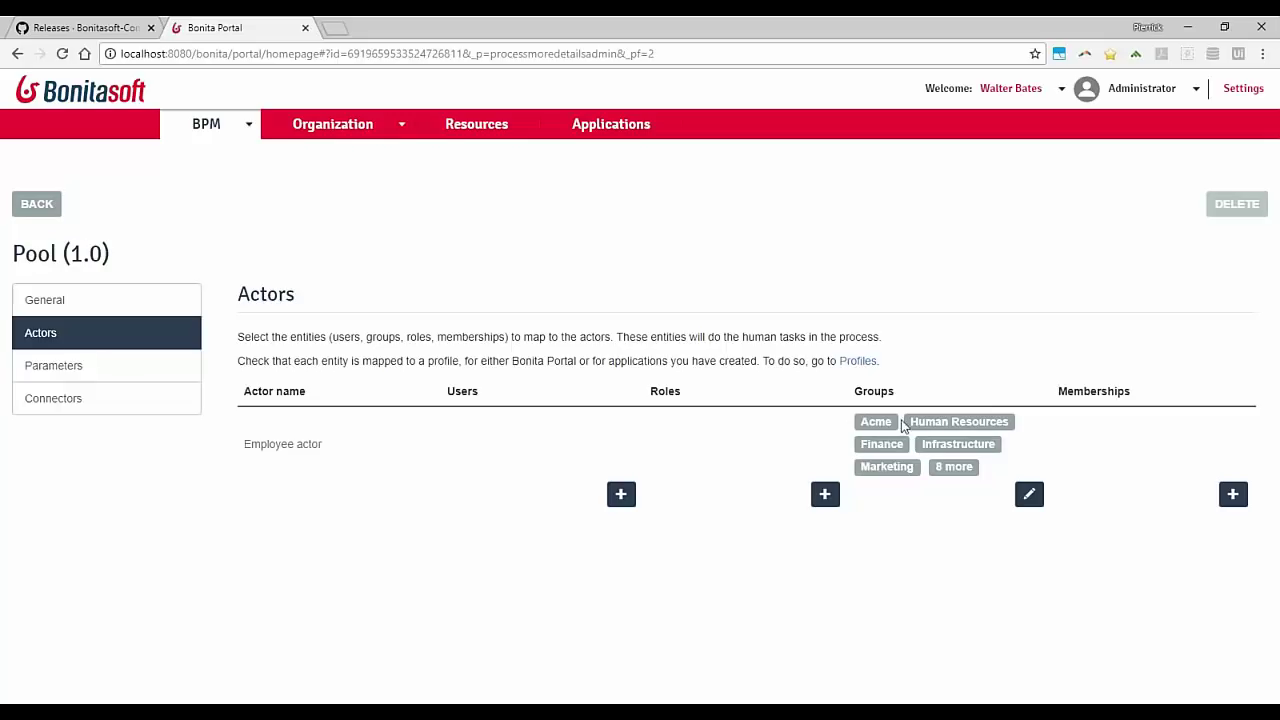
left_click(621, 495)
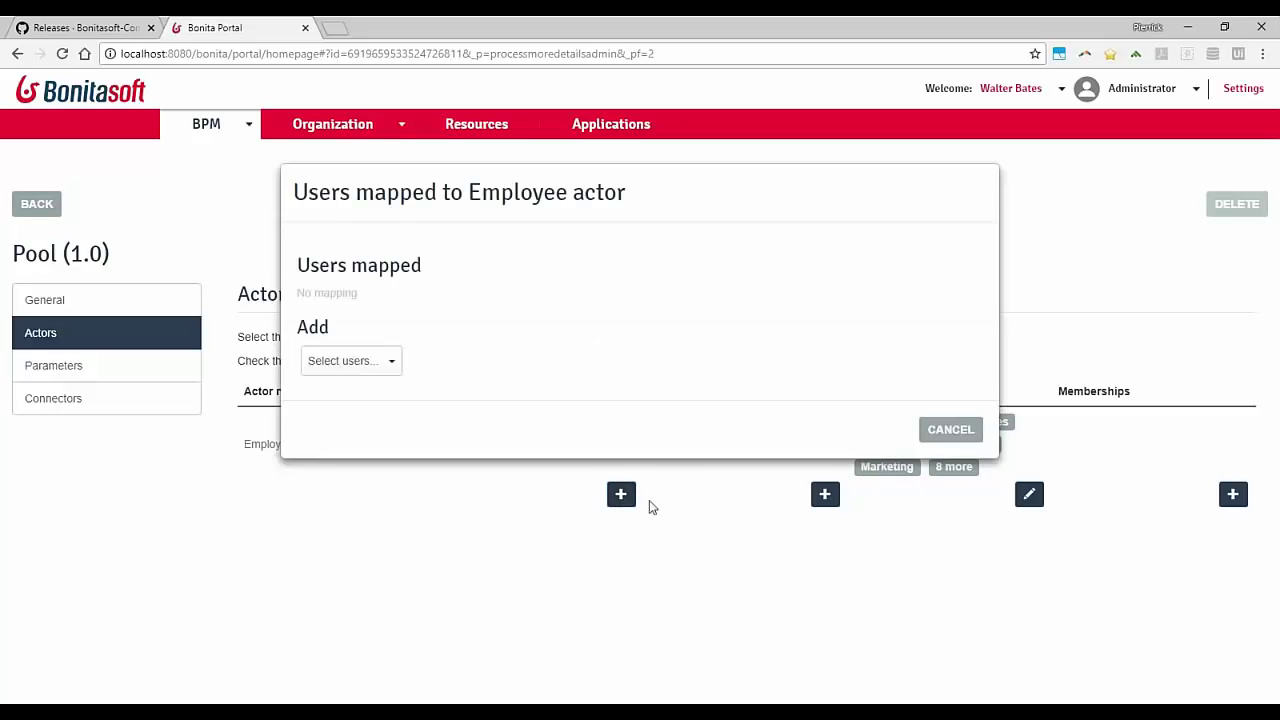
left_click(388, 363)
left_click(363, 464)
left_click(558, 352)
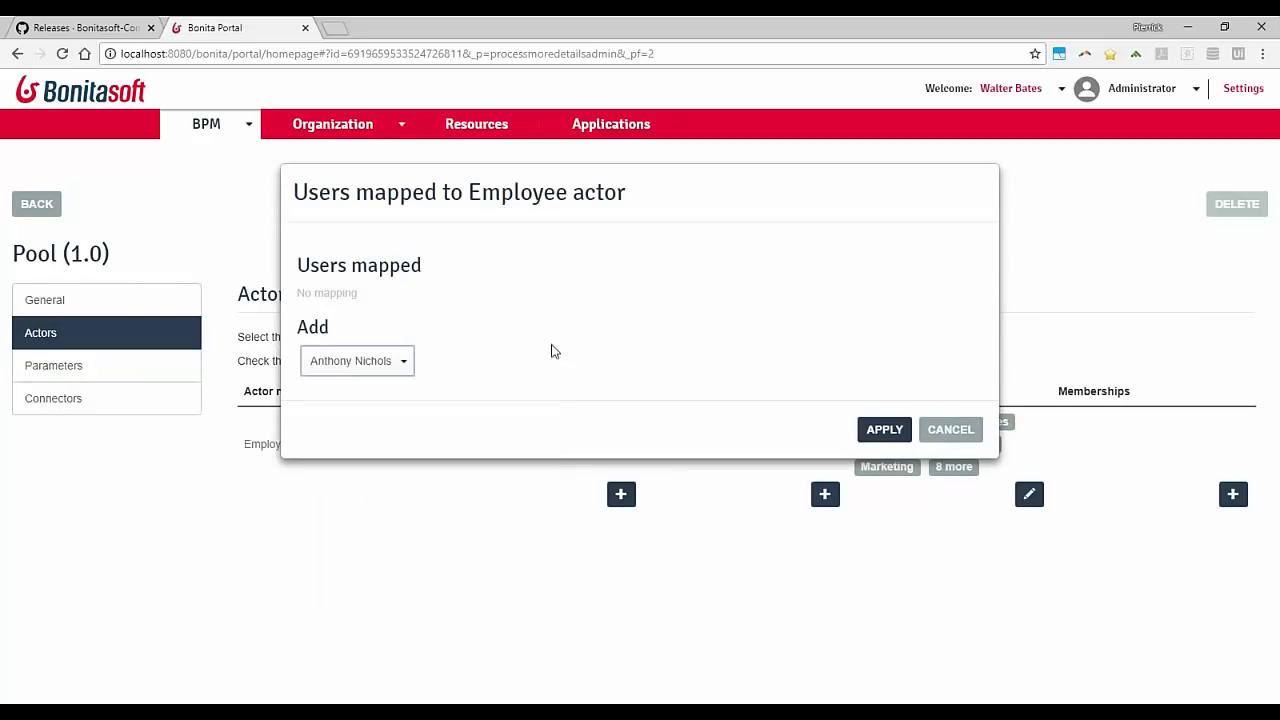
left_click(882, 429)
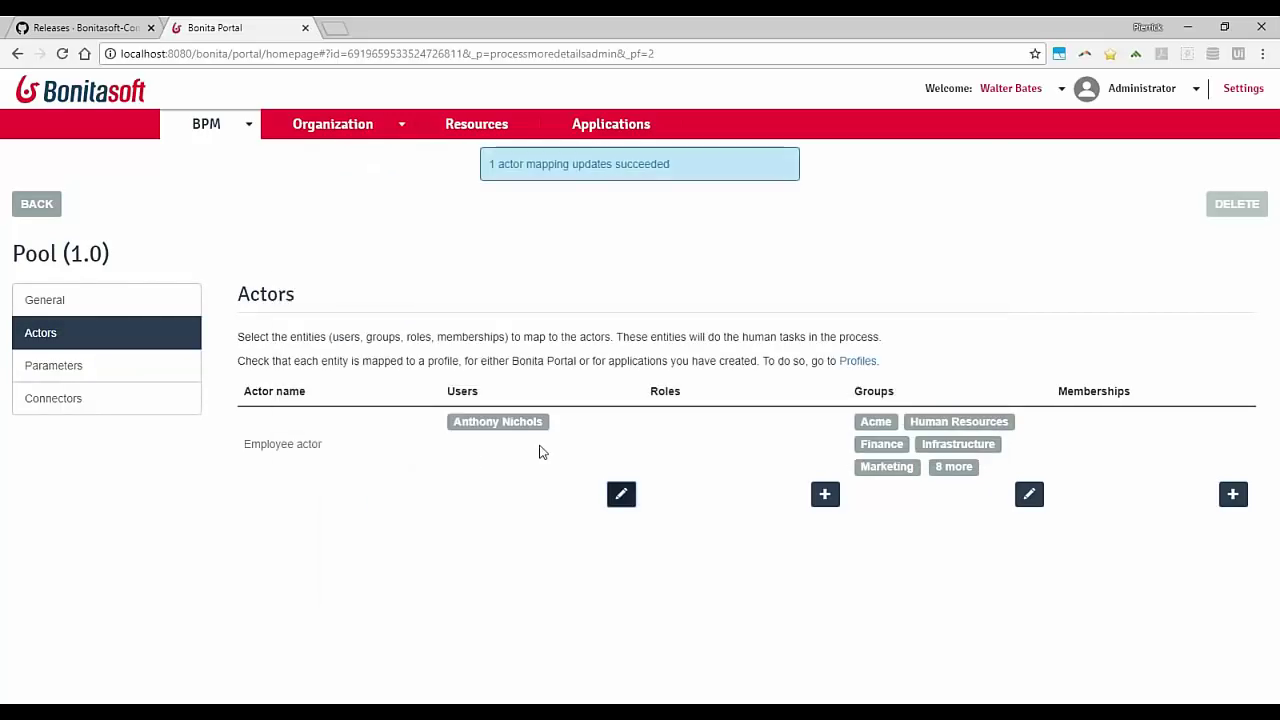
left_click(118, 372)
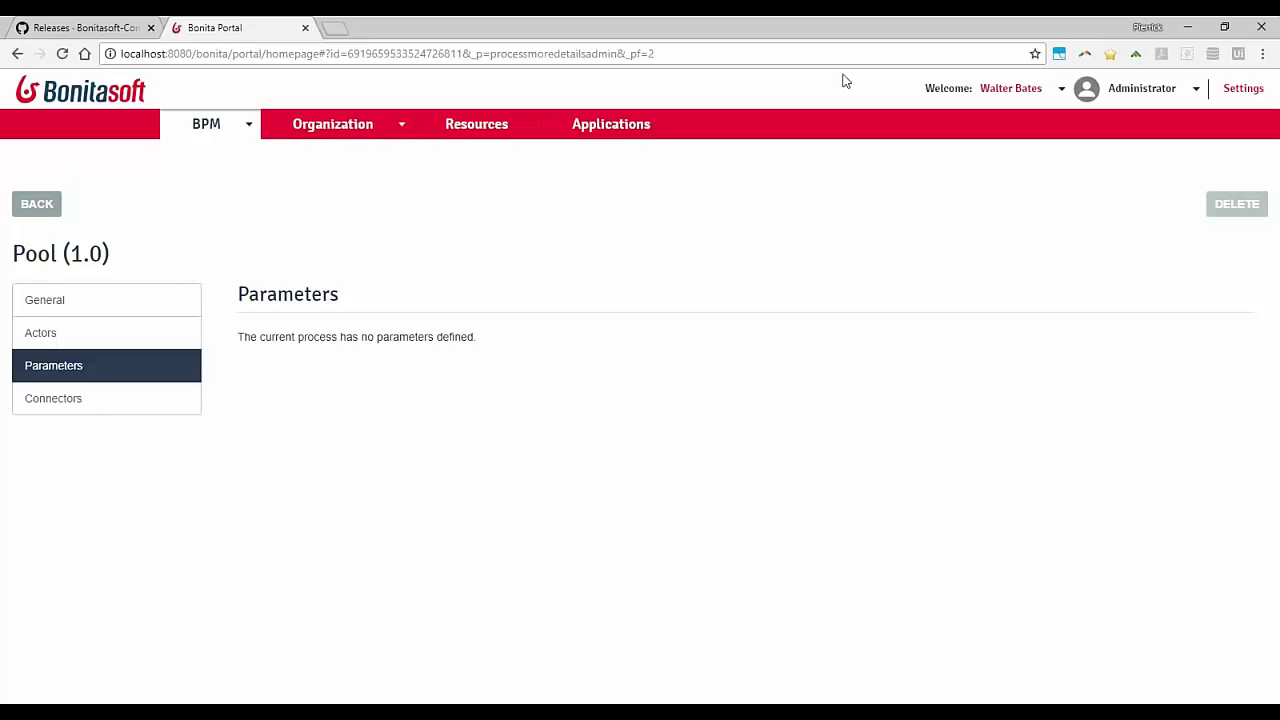
key("alt+Tab")
left_click(243, 64)
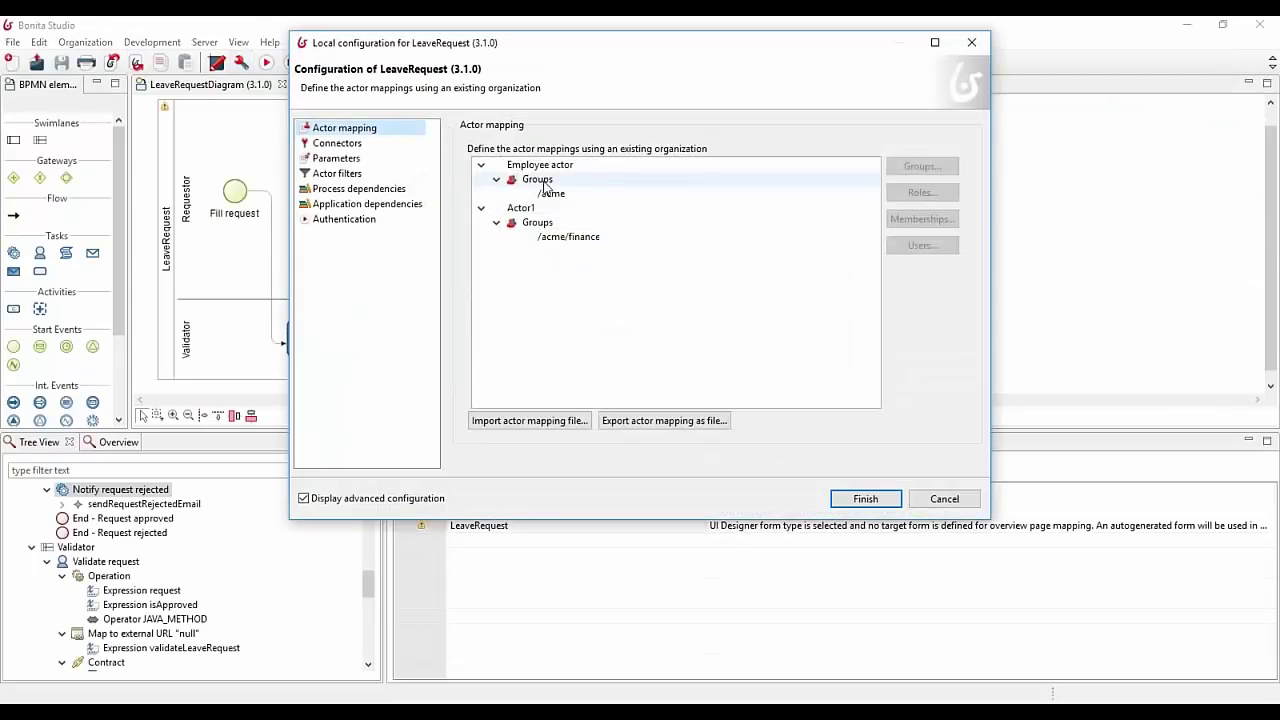
left_click(338, 159)
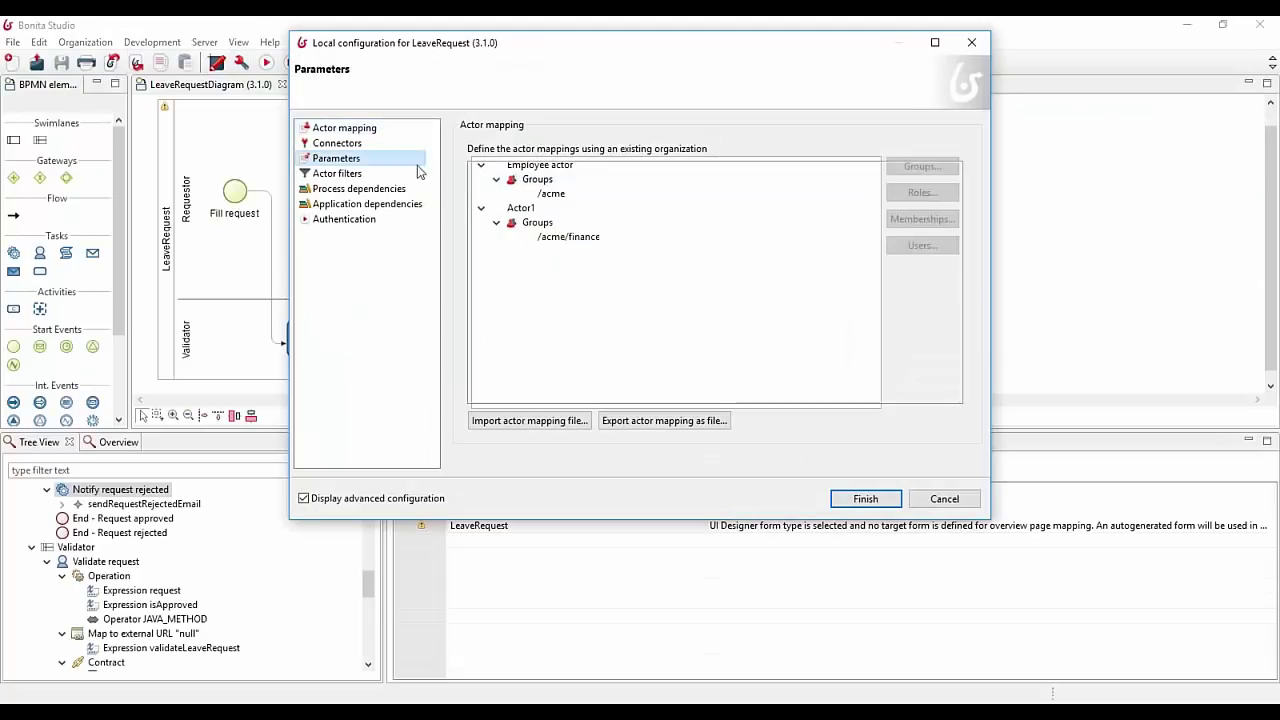
left_click(372, 133)
left_click(349, 160)
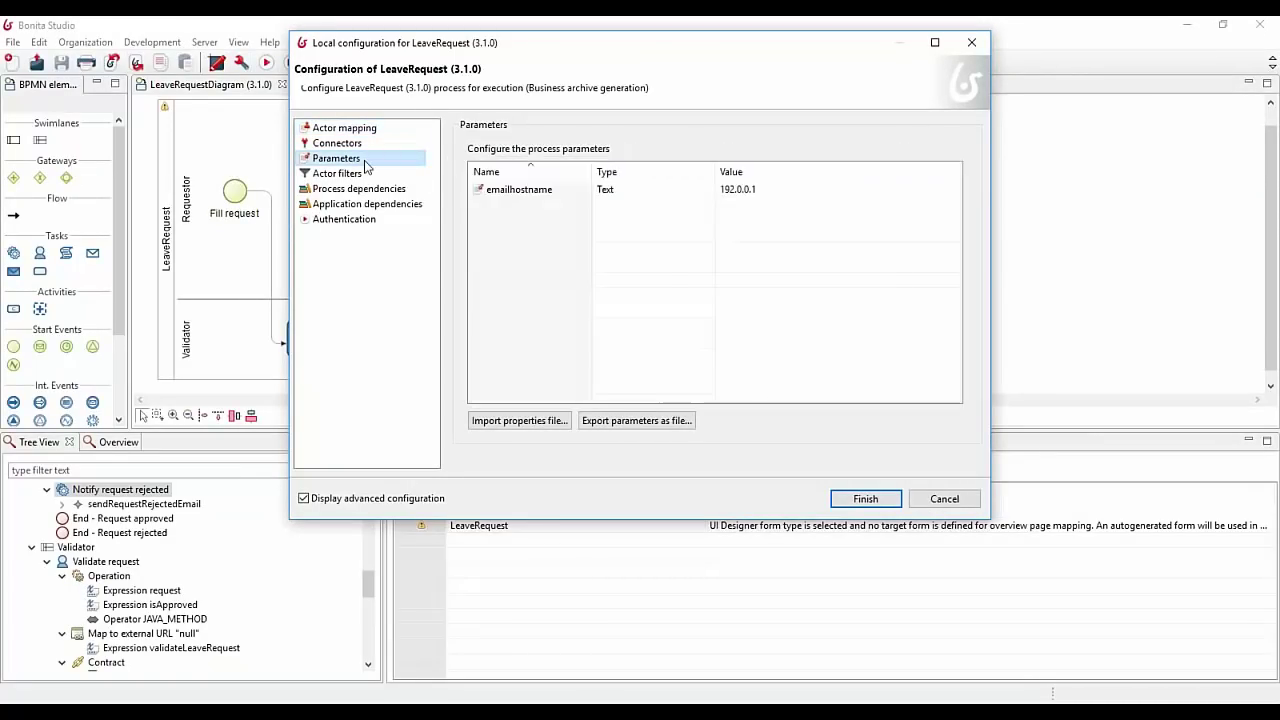
left_click(944, 498)
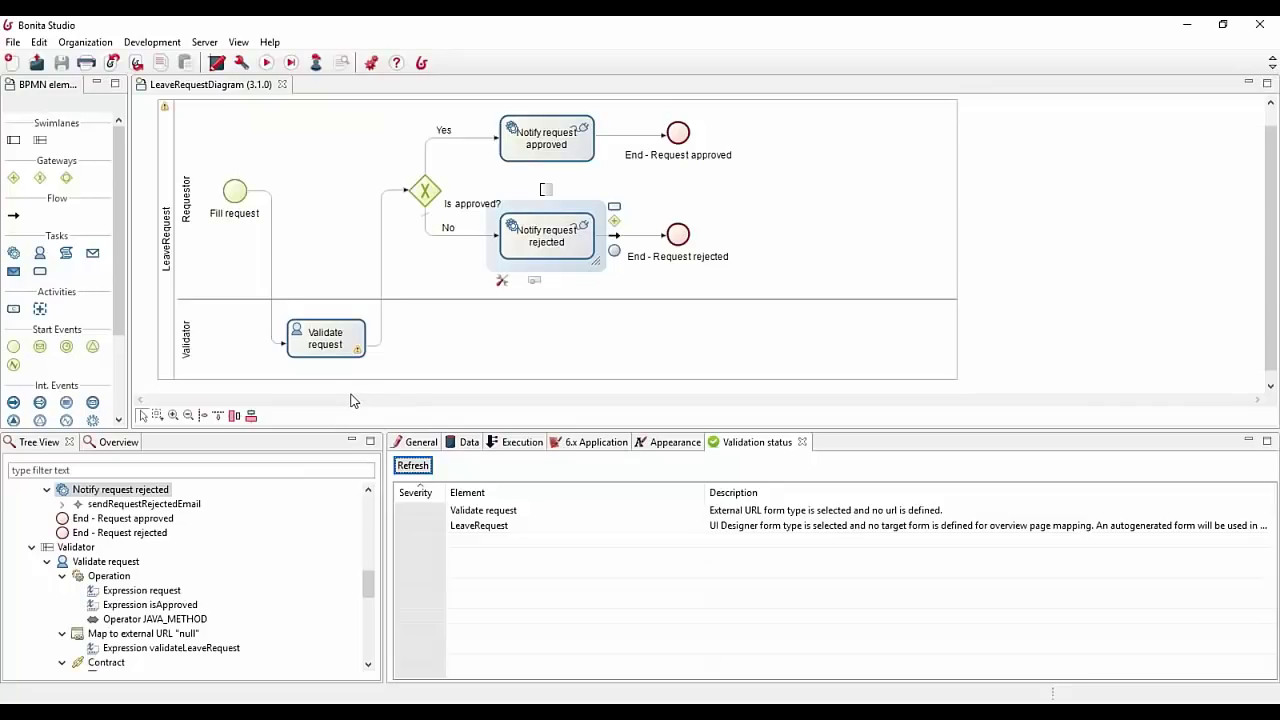
left_click(182, 46)
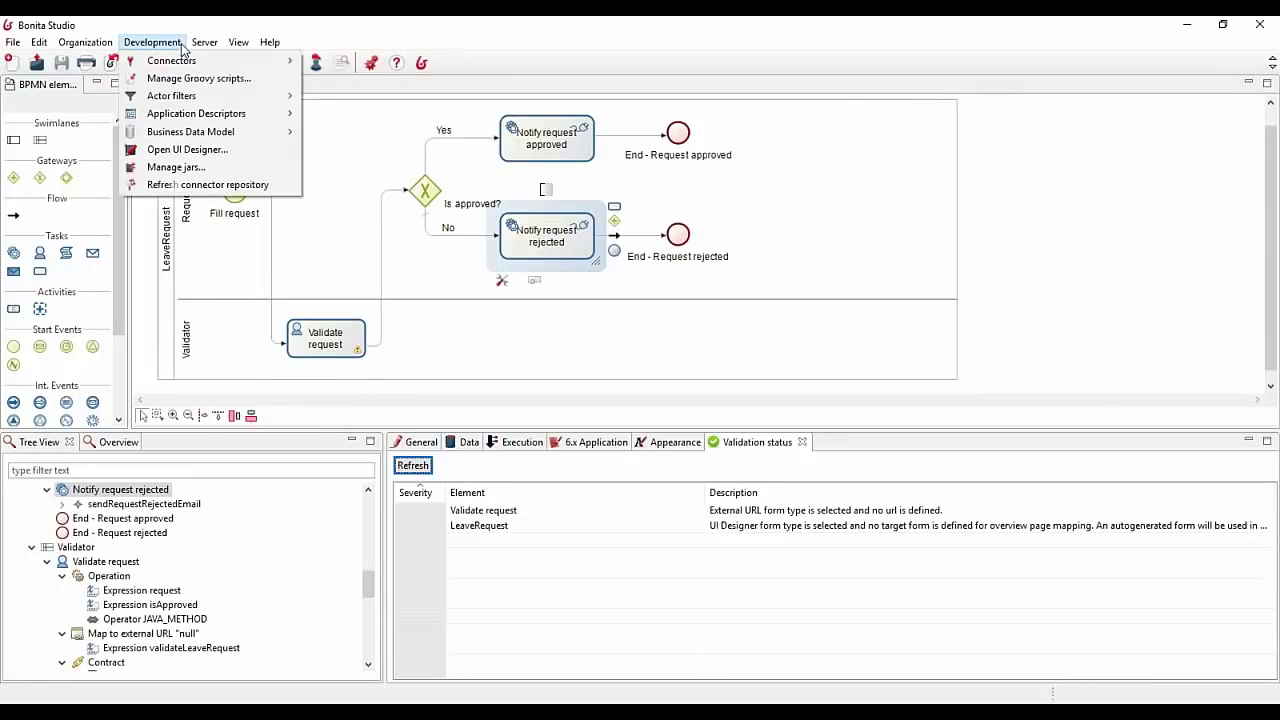
mouse_move(223, 131)
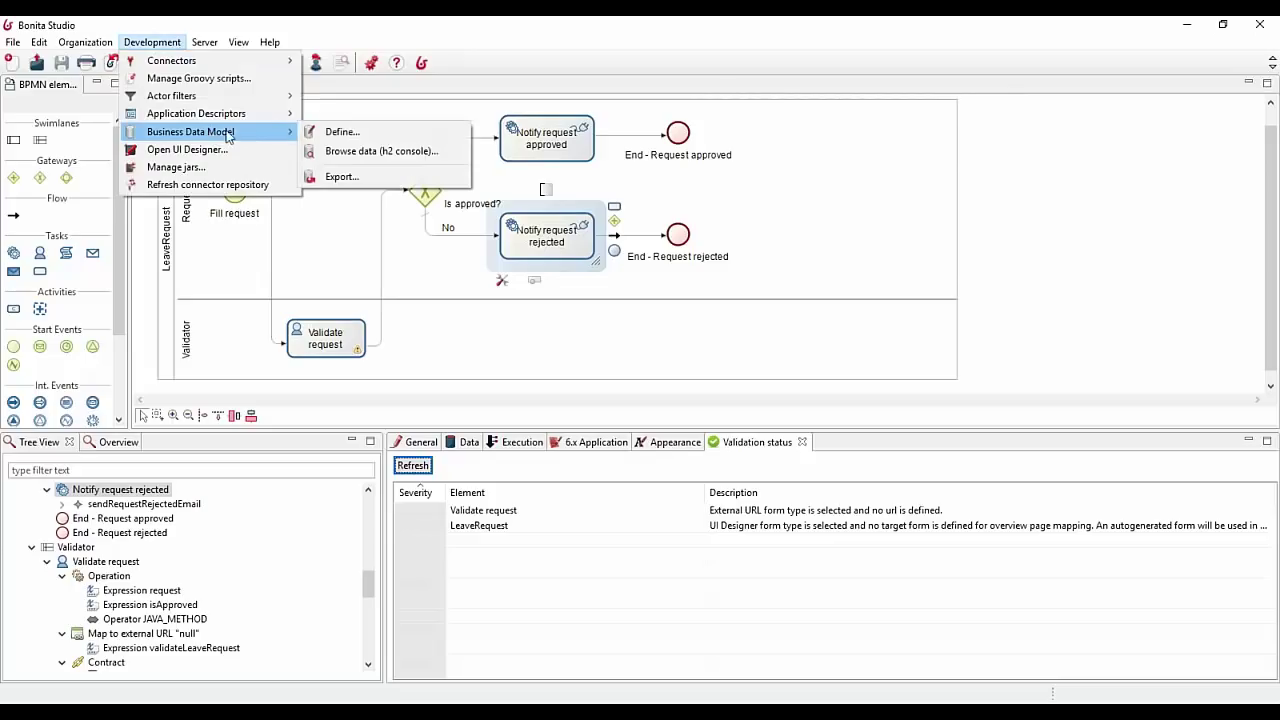
left_click(345, 132)
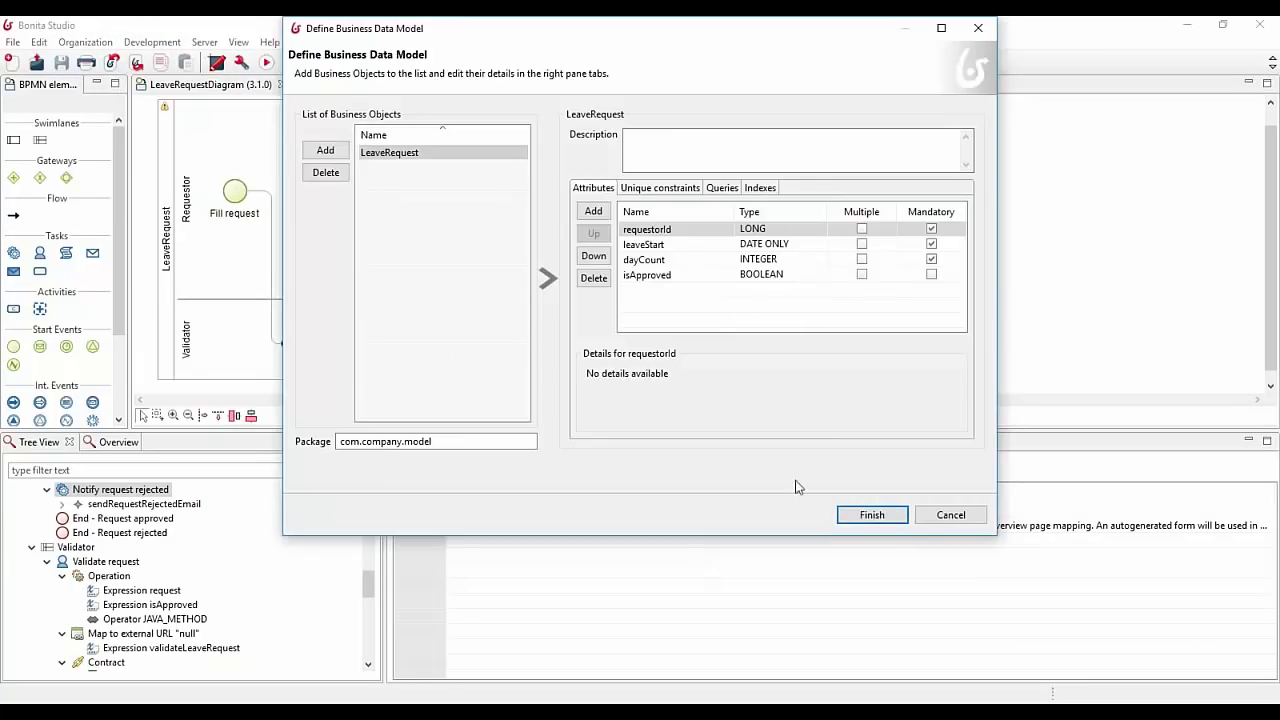
left_click(950, 516)
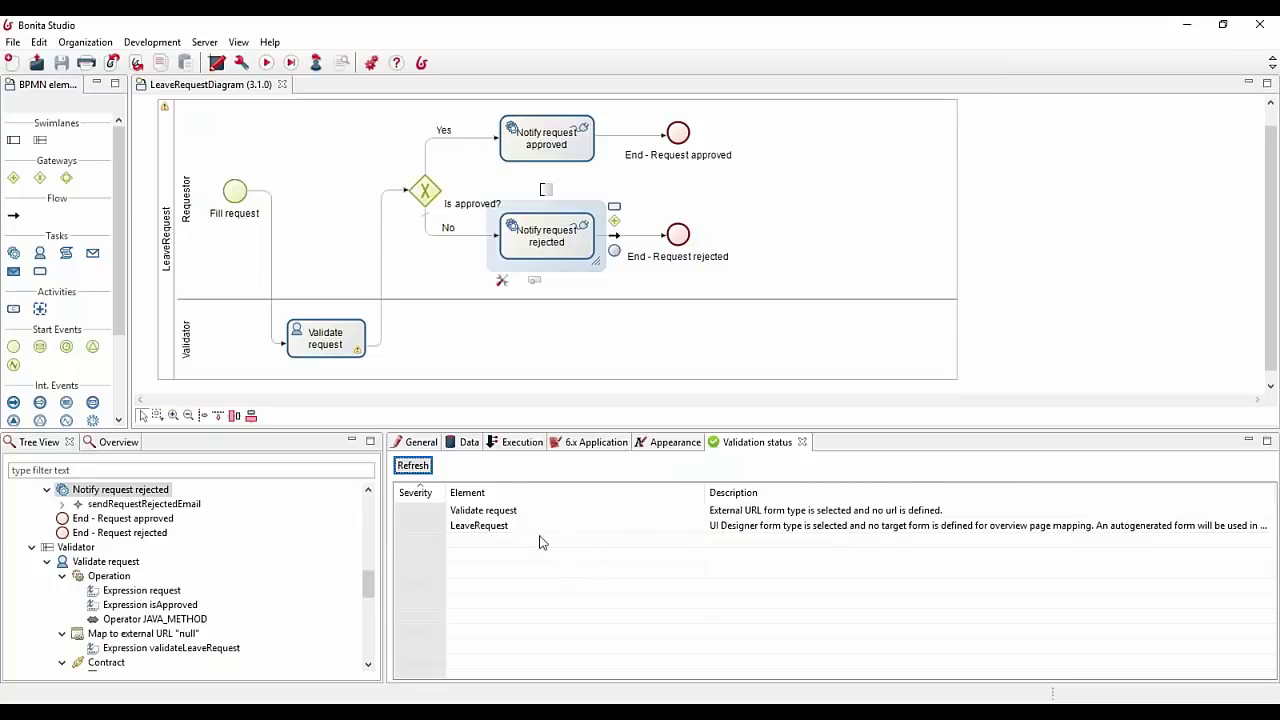
left_click(345, 331)
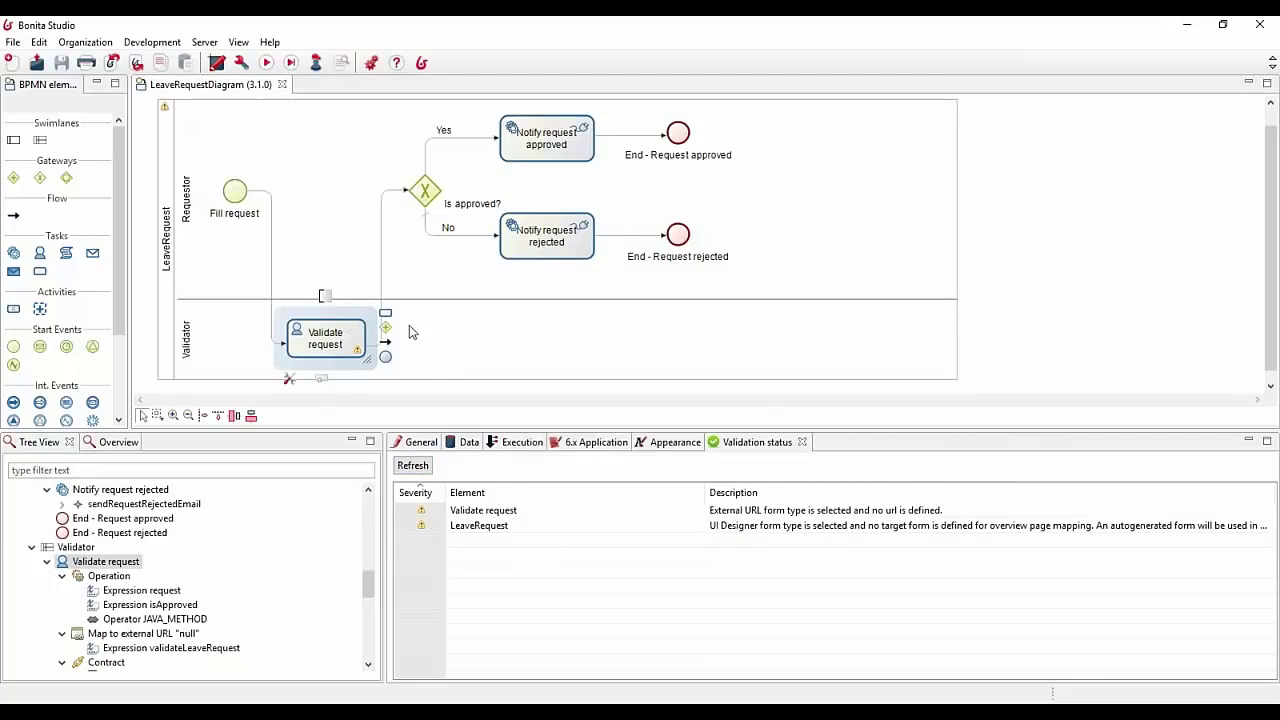
Step: Add a connector to Validate request, choosing Database > Microsoft SQLServer > SQLServer JDBC 4
left_click(505, 446)
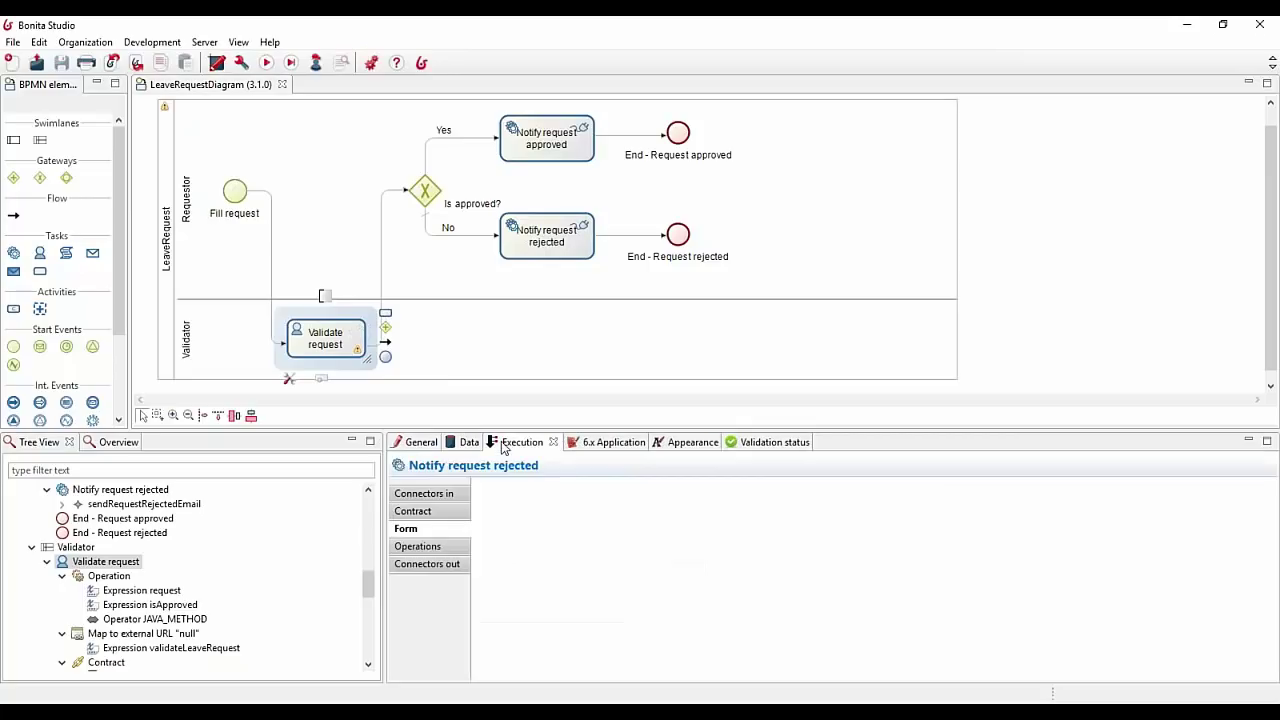
left_click(524, 525)
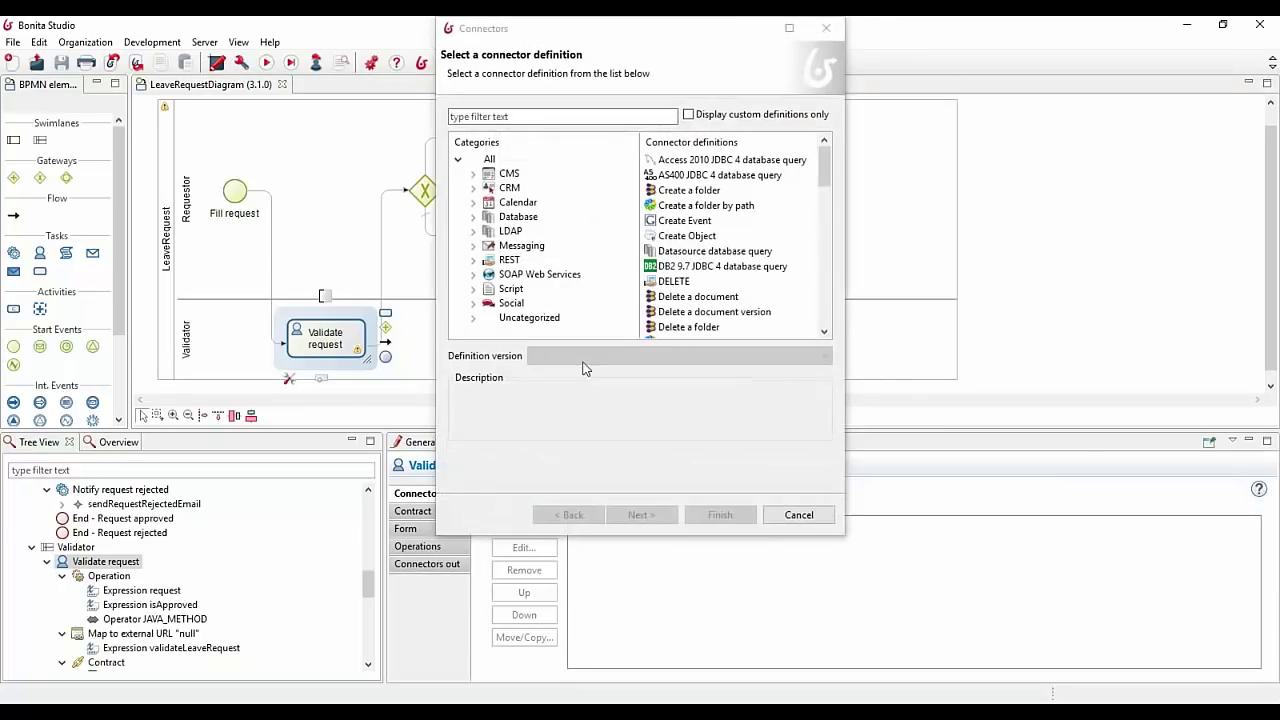
left_click(515, 218)
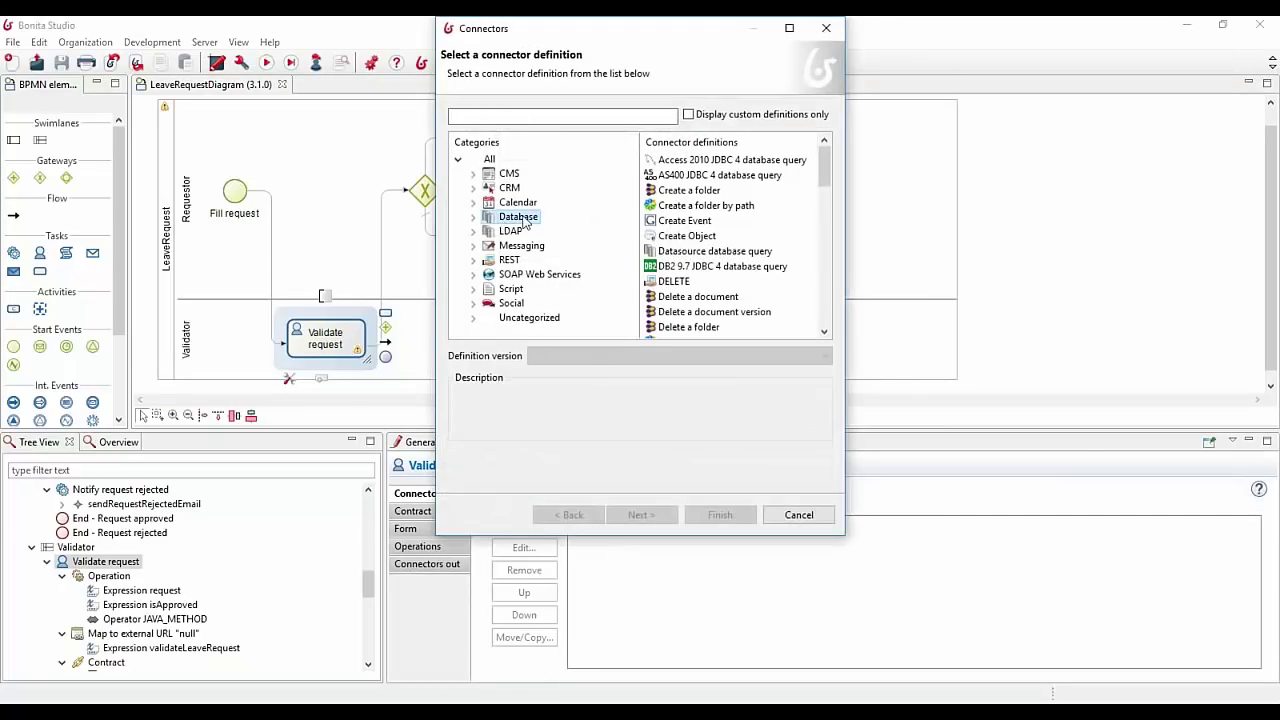
left_click(473, 218)
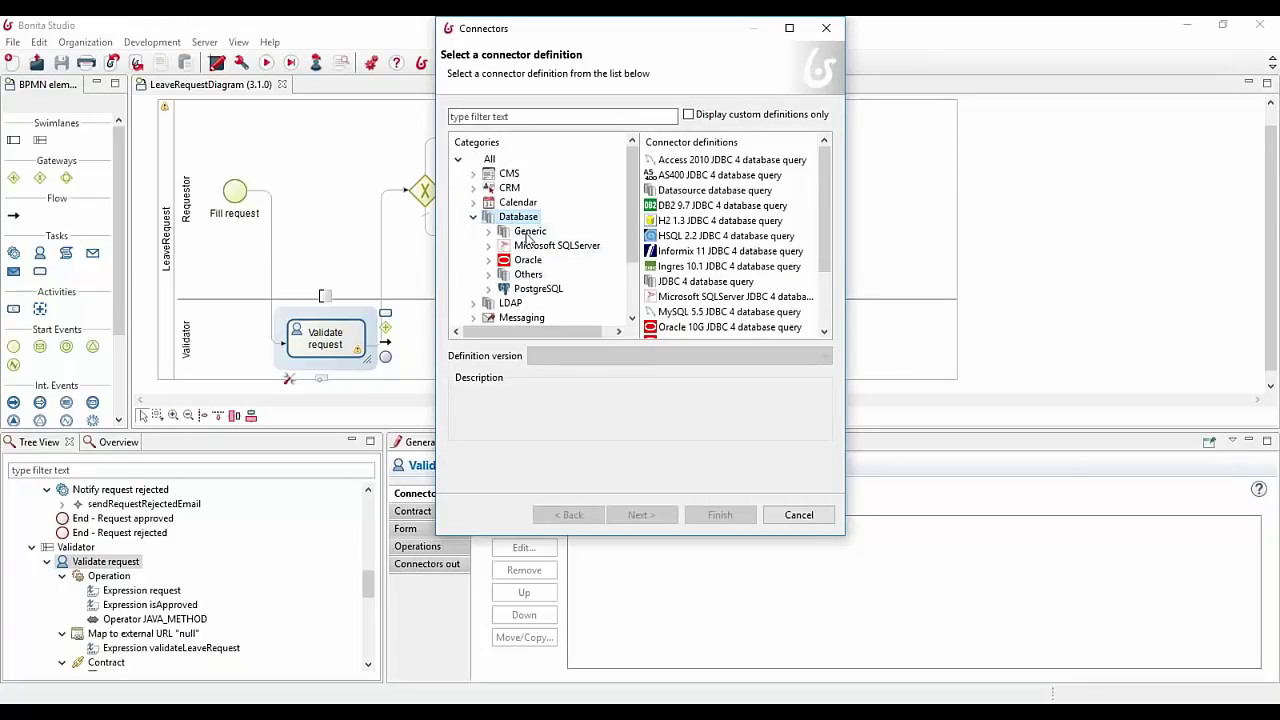
left_click(529, 233)
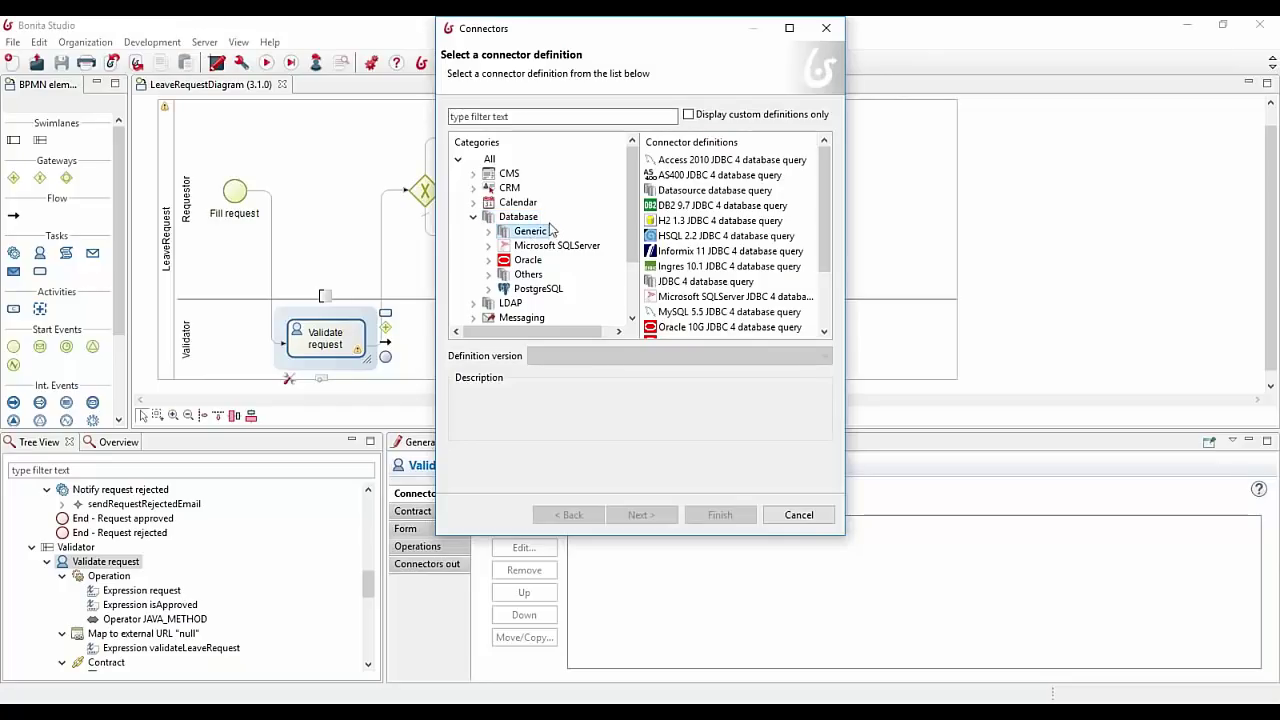
left_click(550, 218)
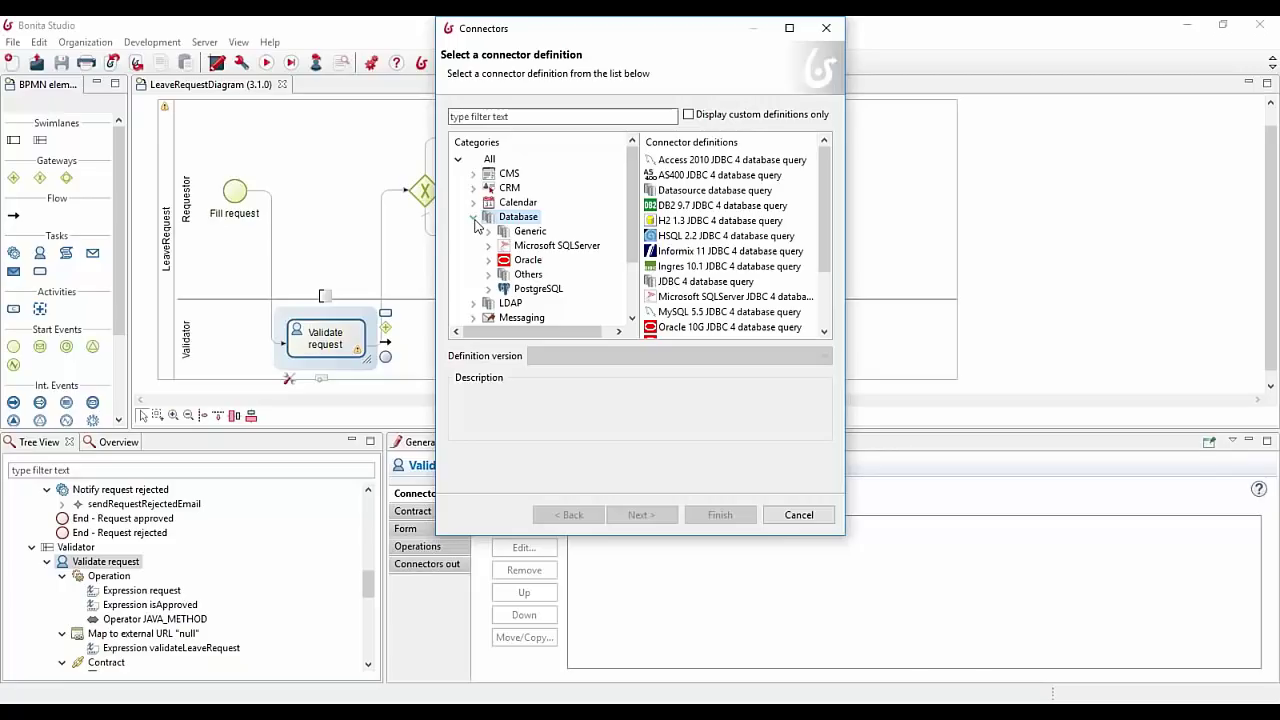
left_click(537, 250)
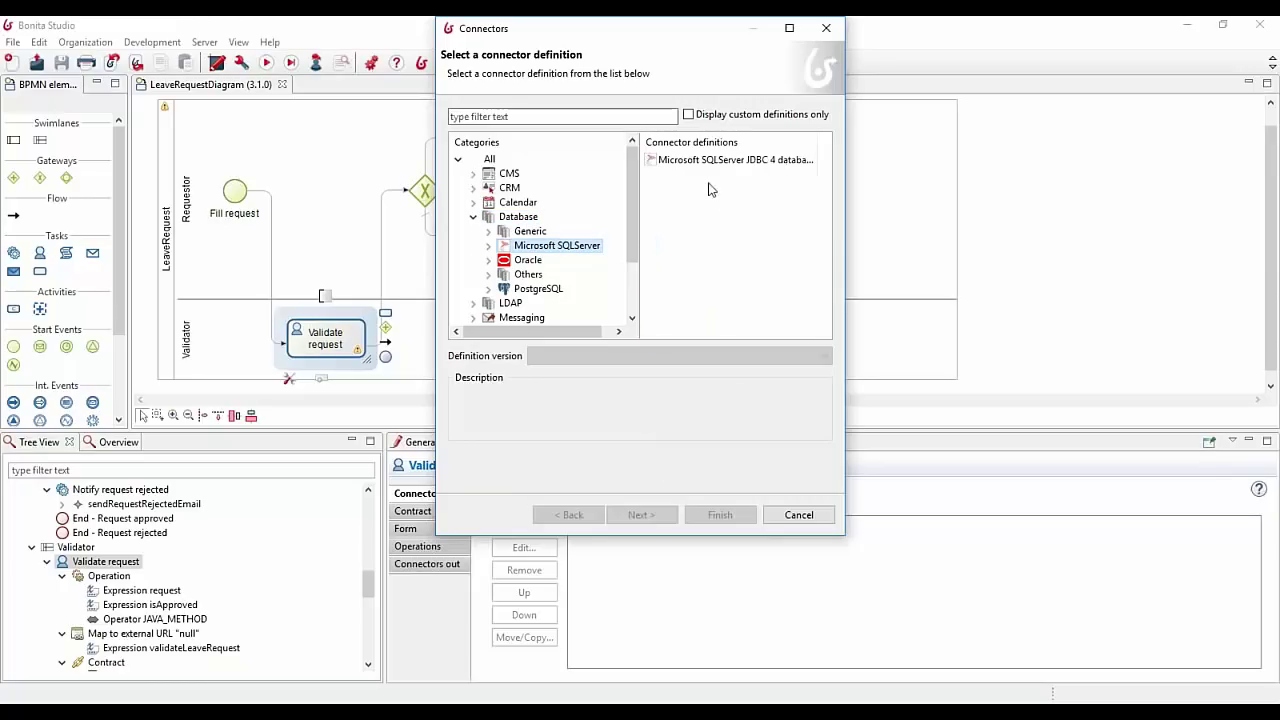
left_click(716, 161)
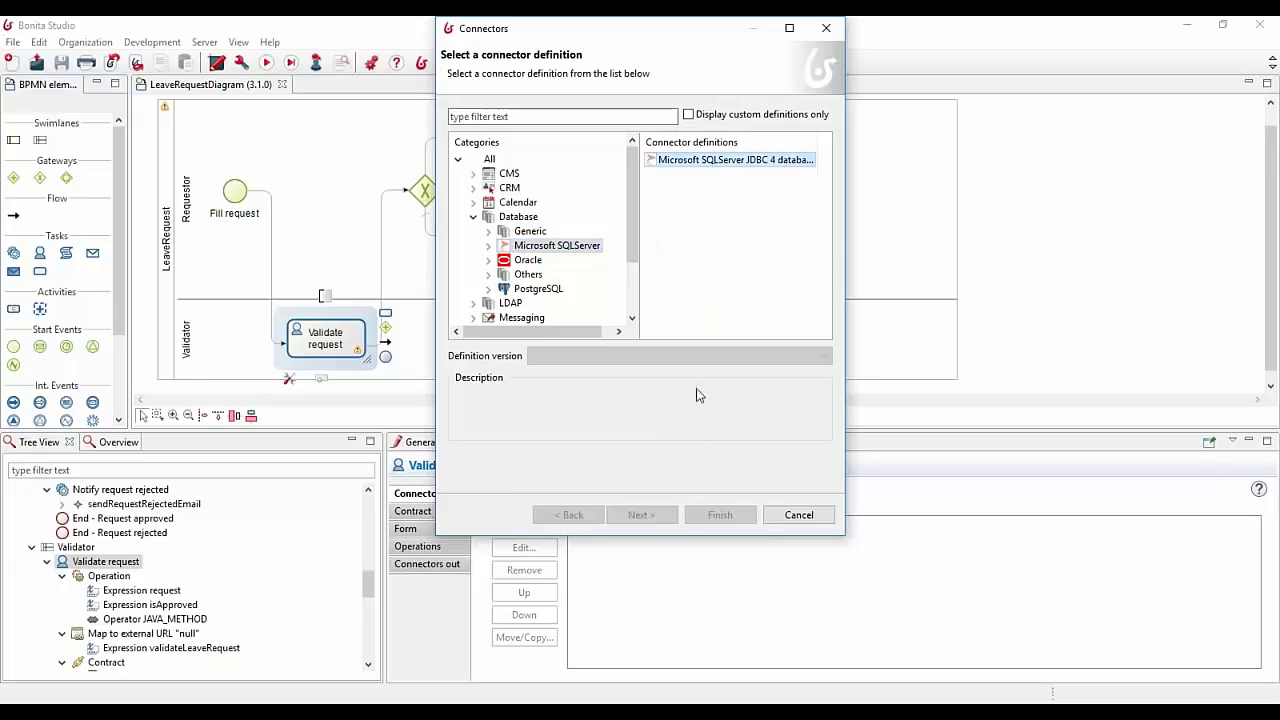
left_click(662, 517)
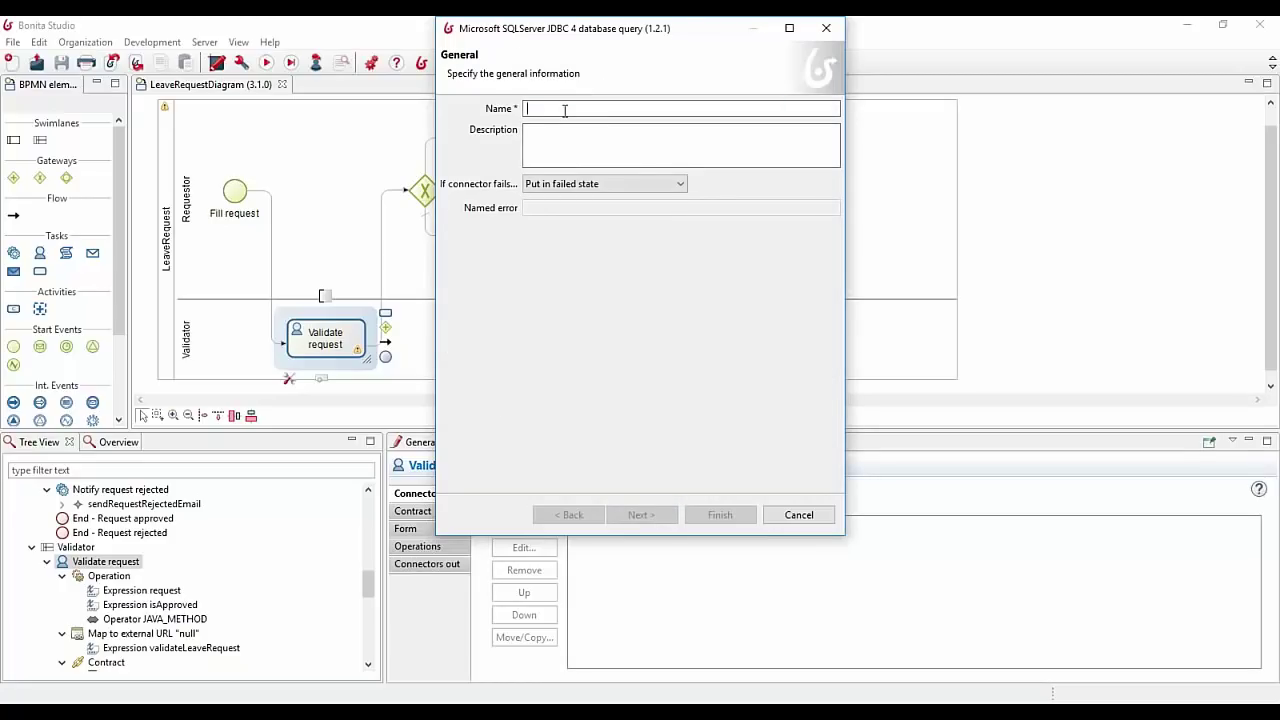
Step: Name the connector request, select the sqljdbc4.jar driver, and pass the database access page
type("request")
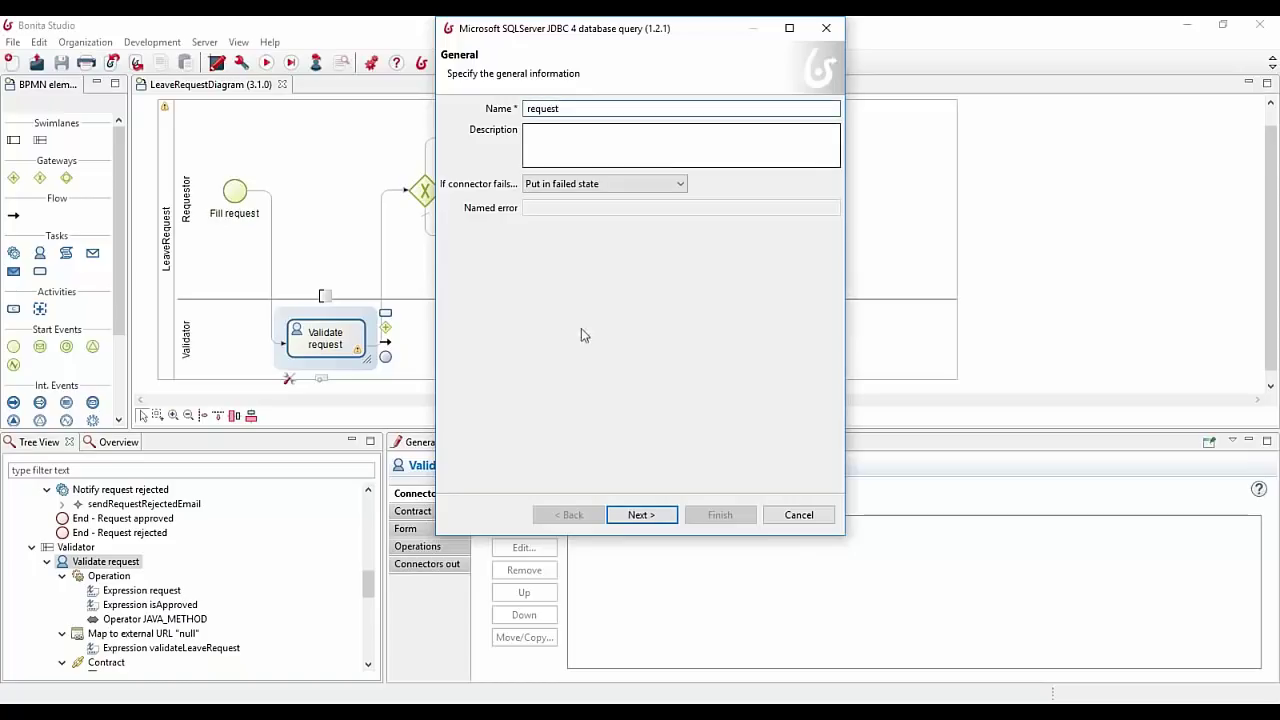
left_click(642, 514)
left_click(500, 111)
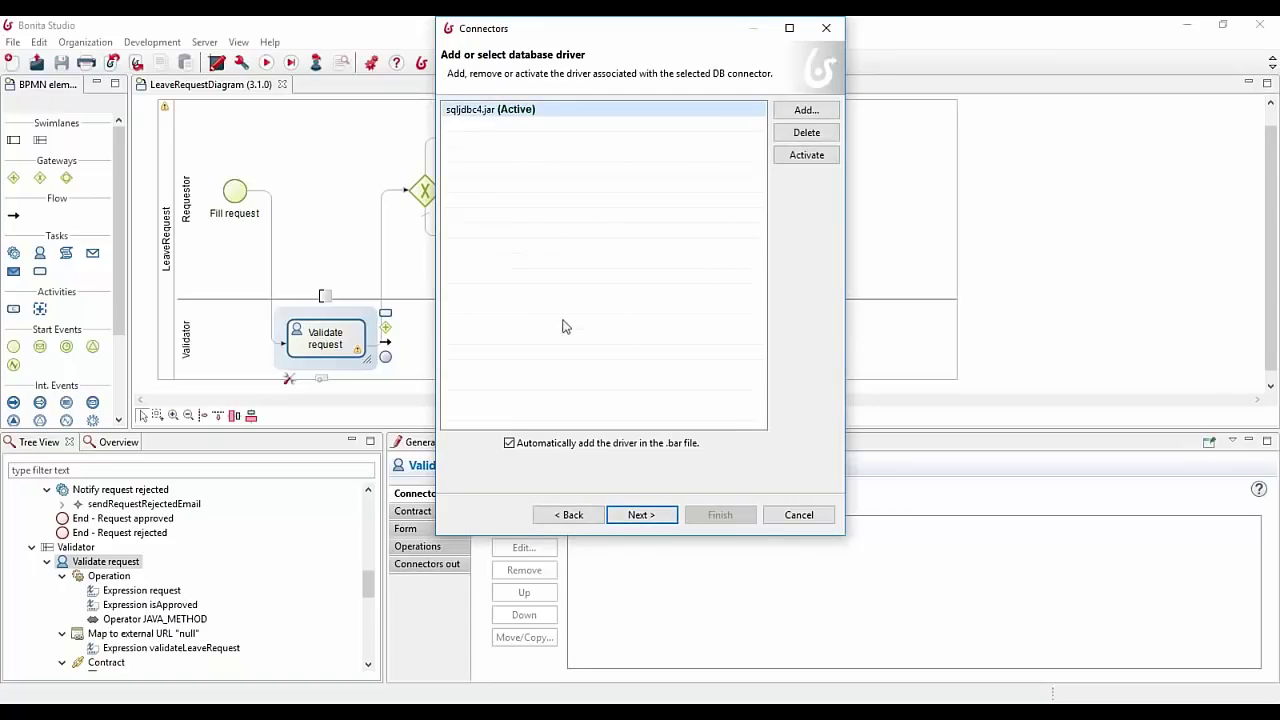
left_click(637, 514)
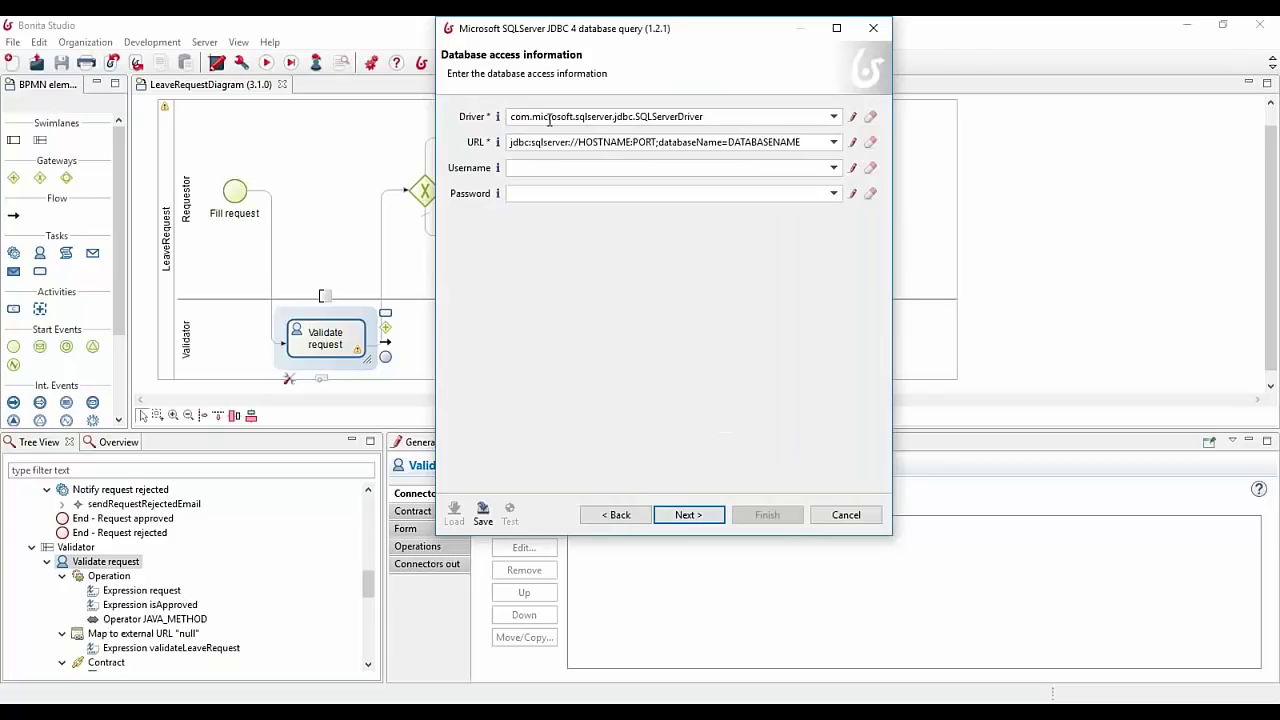
left_click(690, 516)
Step: Enter the query SELCT * FROM TABLE and continue to the output settings
left_click(565, 118)
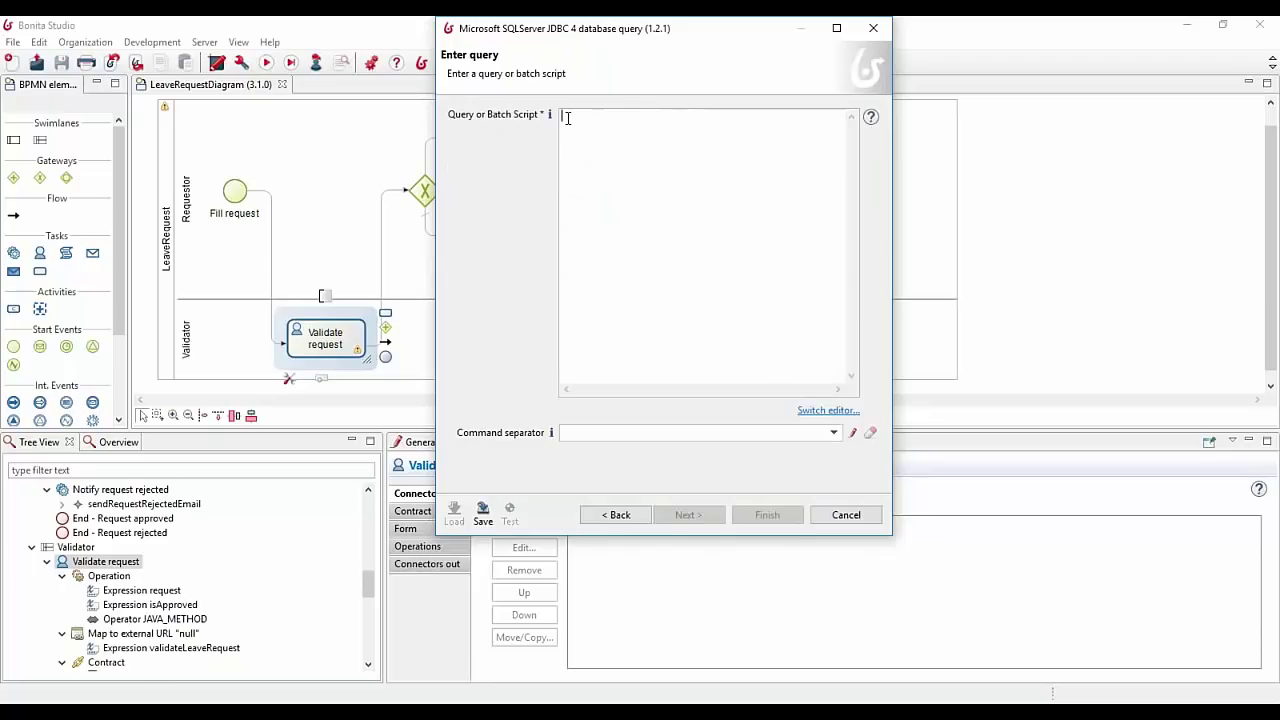
left_click(622, 432)
left_click(645, 192)
type("SELC")
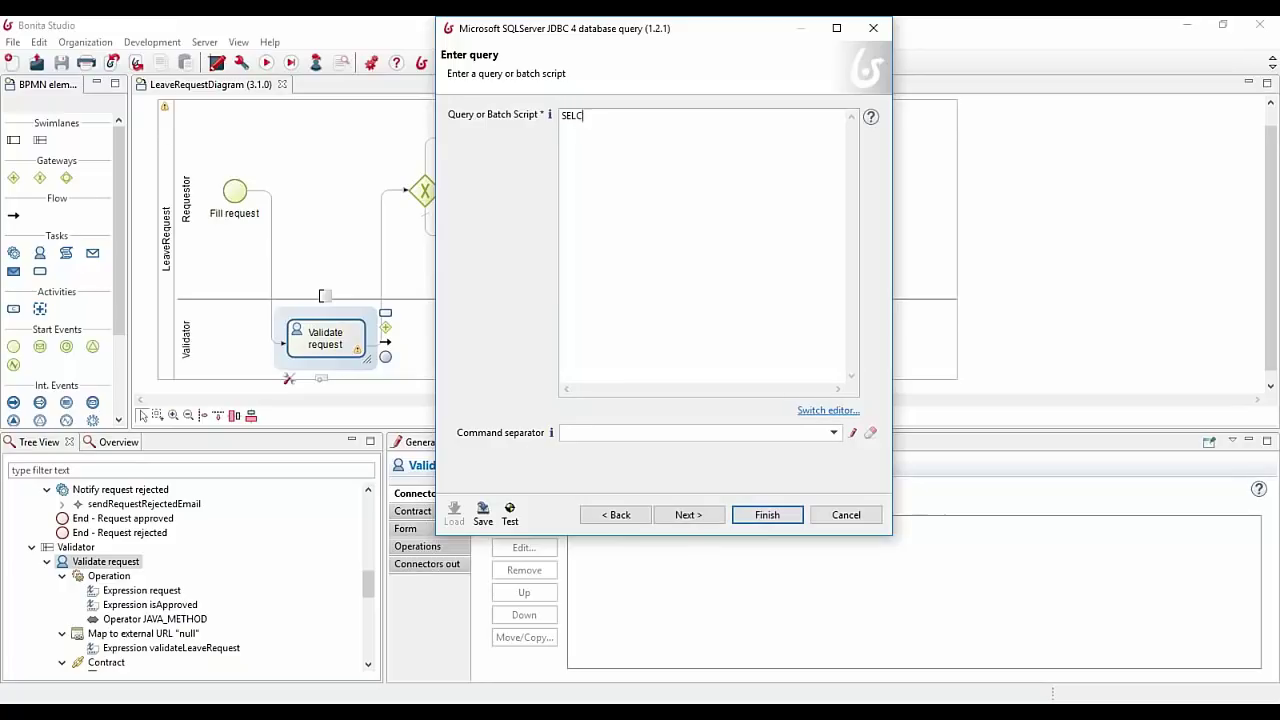
type("T * FROM TABLE")
left_click(688, 514)
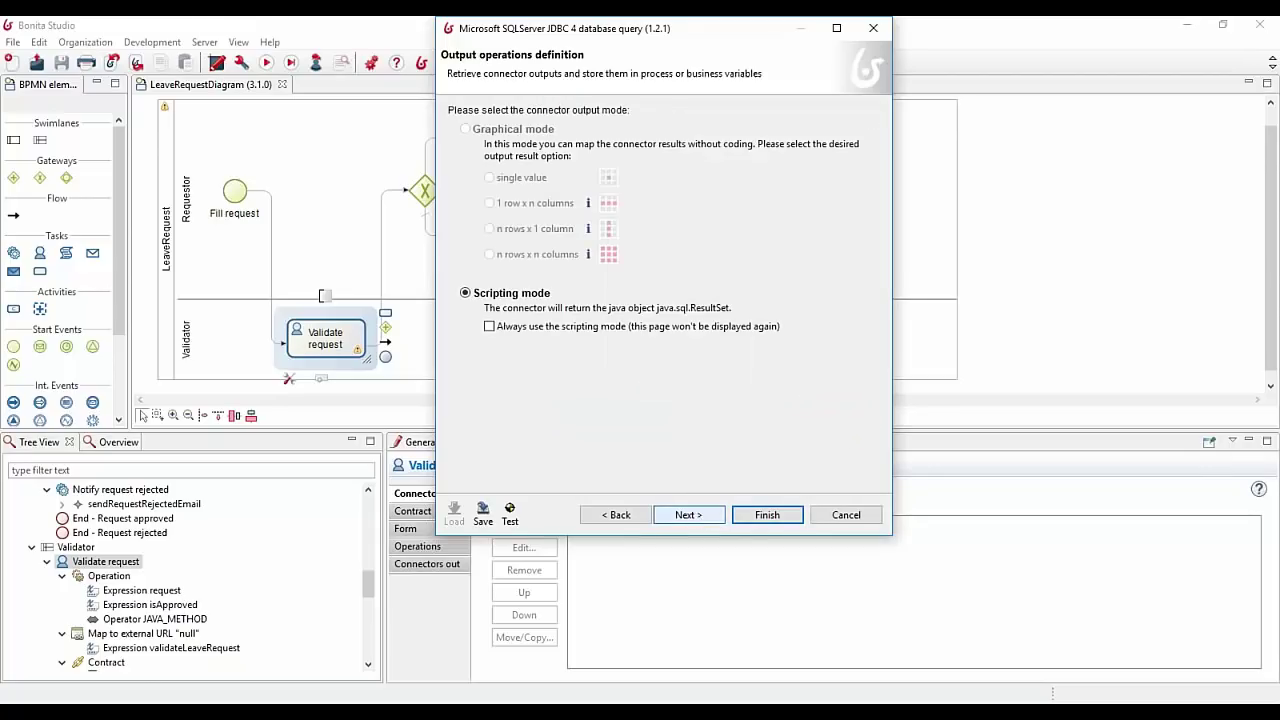
Step: Turn on always-use-scripting-mode for the SQL Server connector and map its output from resultset
left_click(490, 328)
left_click(687, 514)
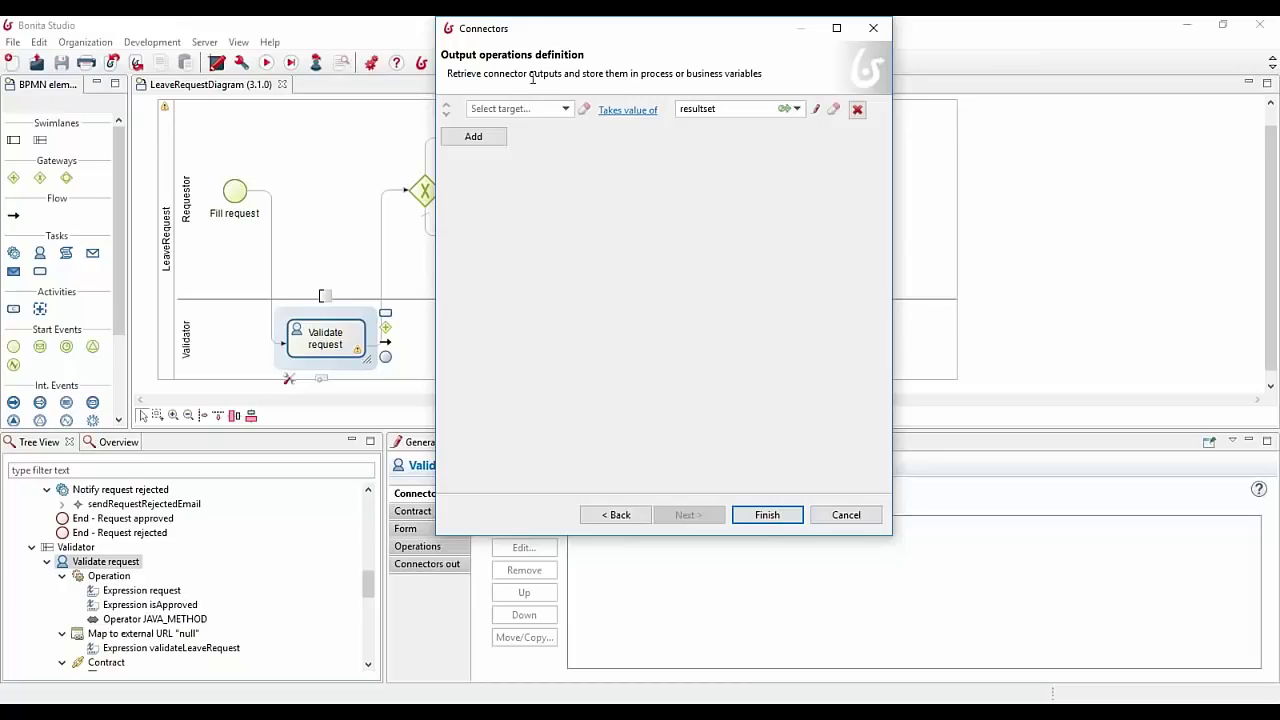
left_click_drag(526, 34, 519, 67)
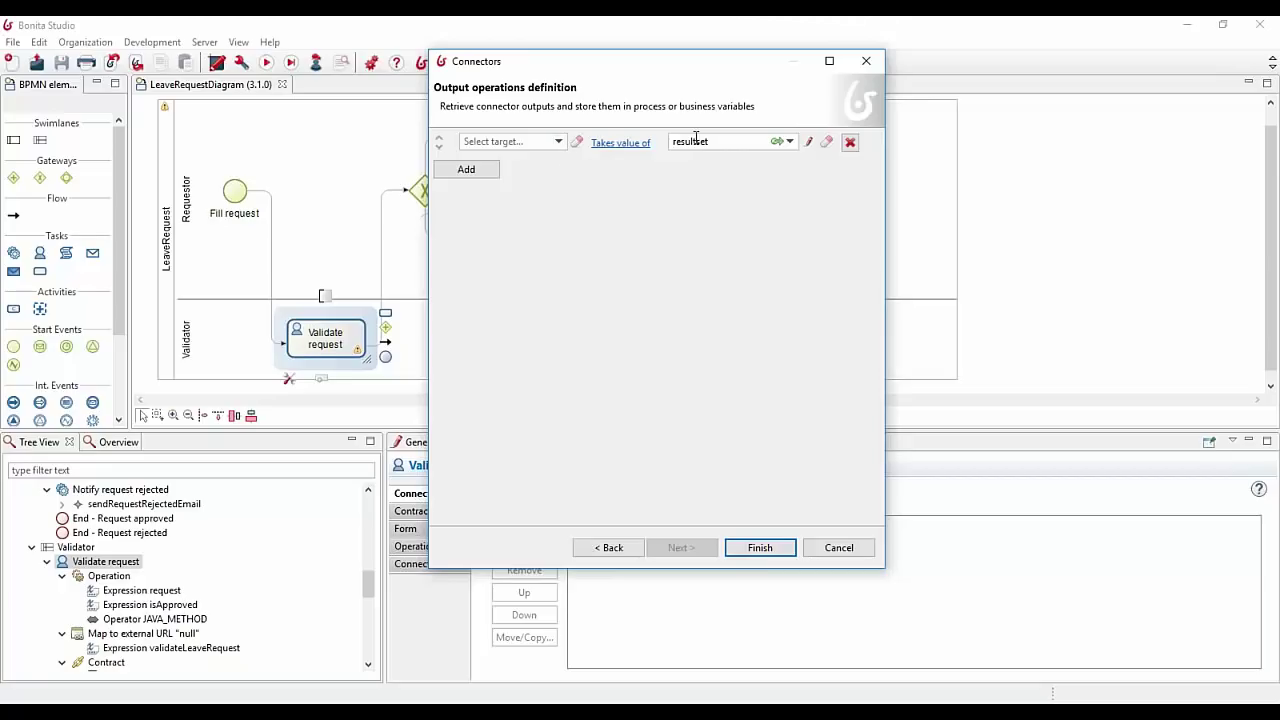
left_click(790, 142)
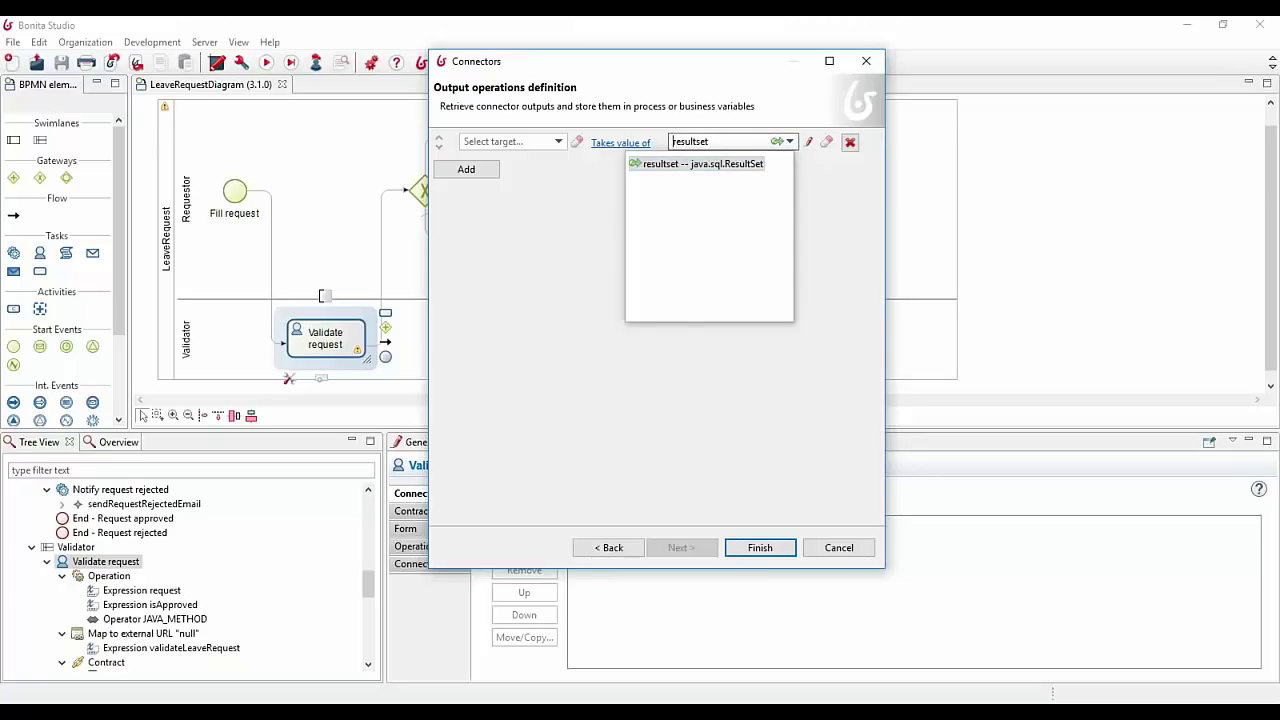
left_click(716, 121)
left_click_drag(712, 141, 668, 147)
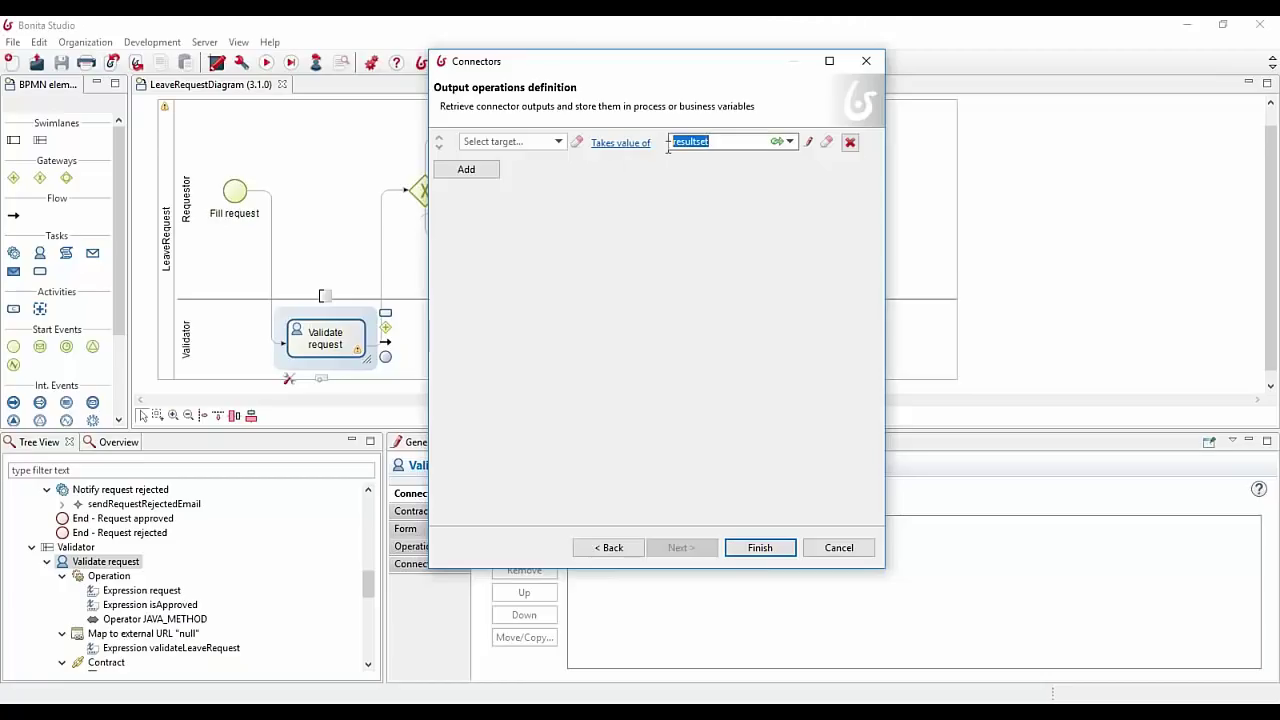
key("End")
Step: Store the resultset output in the request variable, then select the request business variable in Validate request's data
left_click(558, 142)
left_click(466, 166)
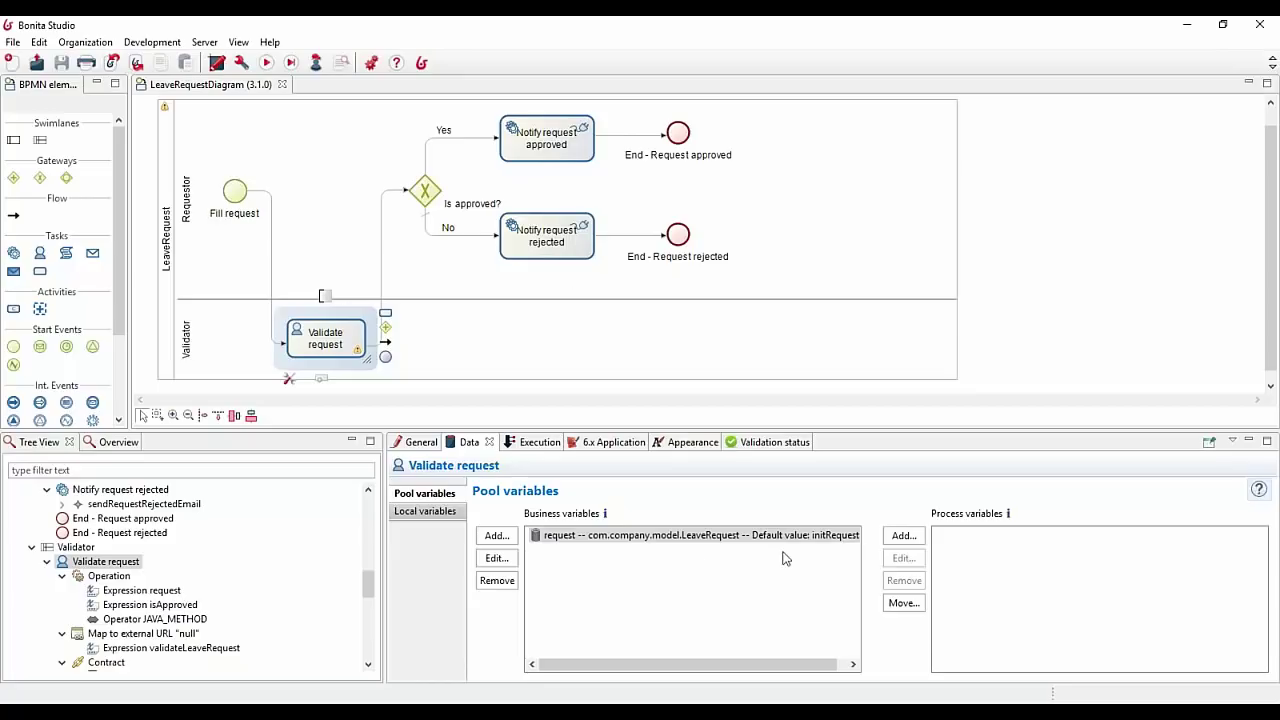
left_click(705, 566)
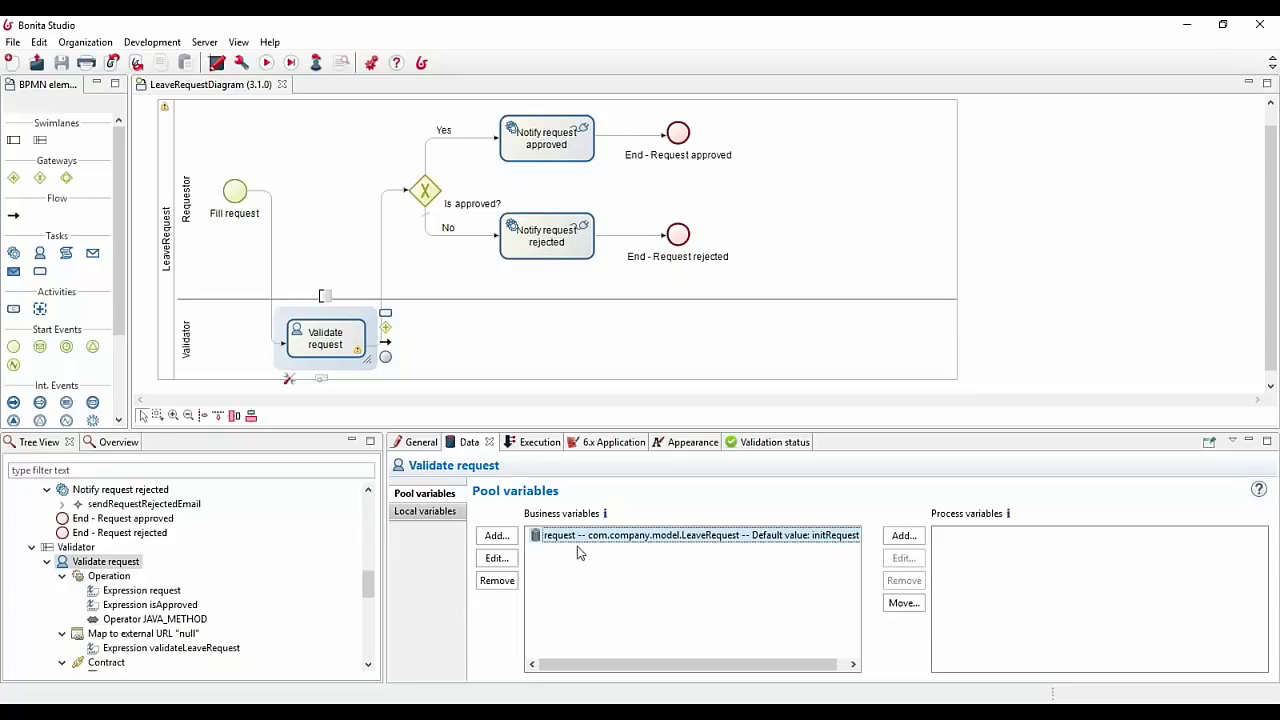
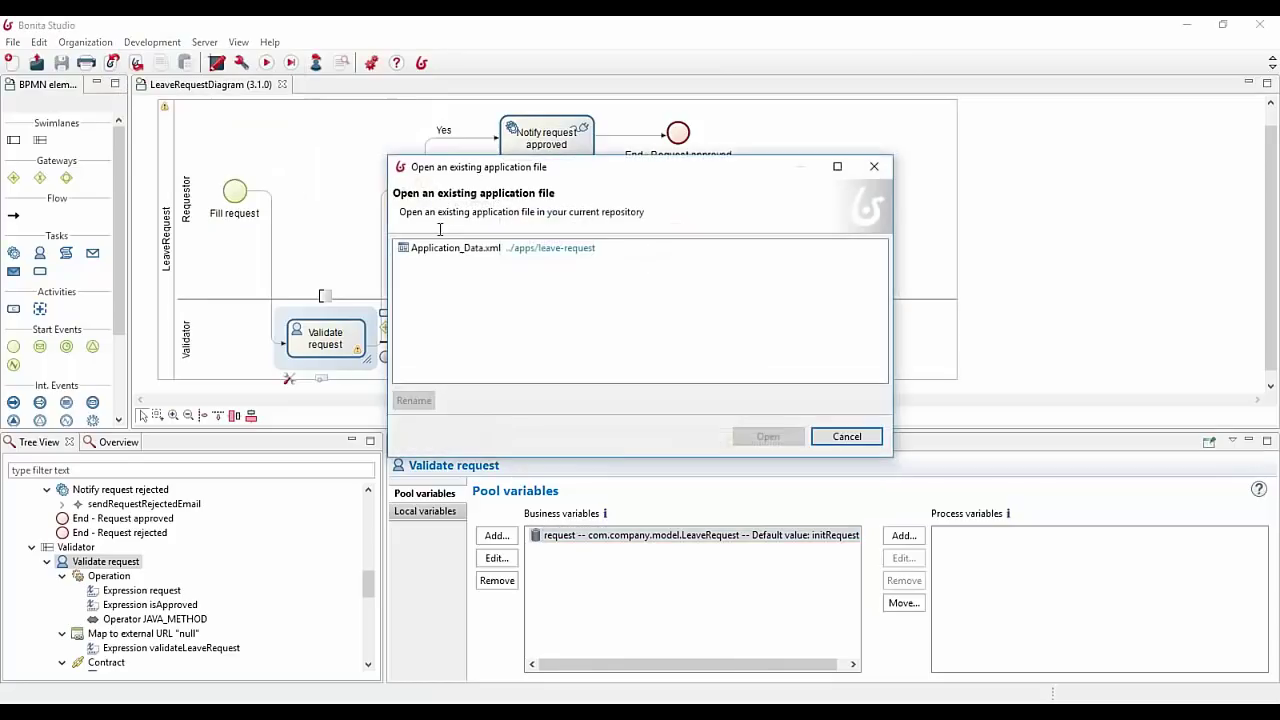
Step: Open Application_Data.xml from the application descriptors list
double_click(459, 250)
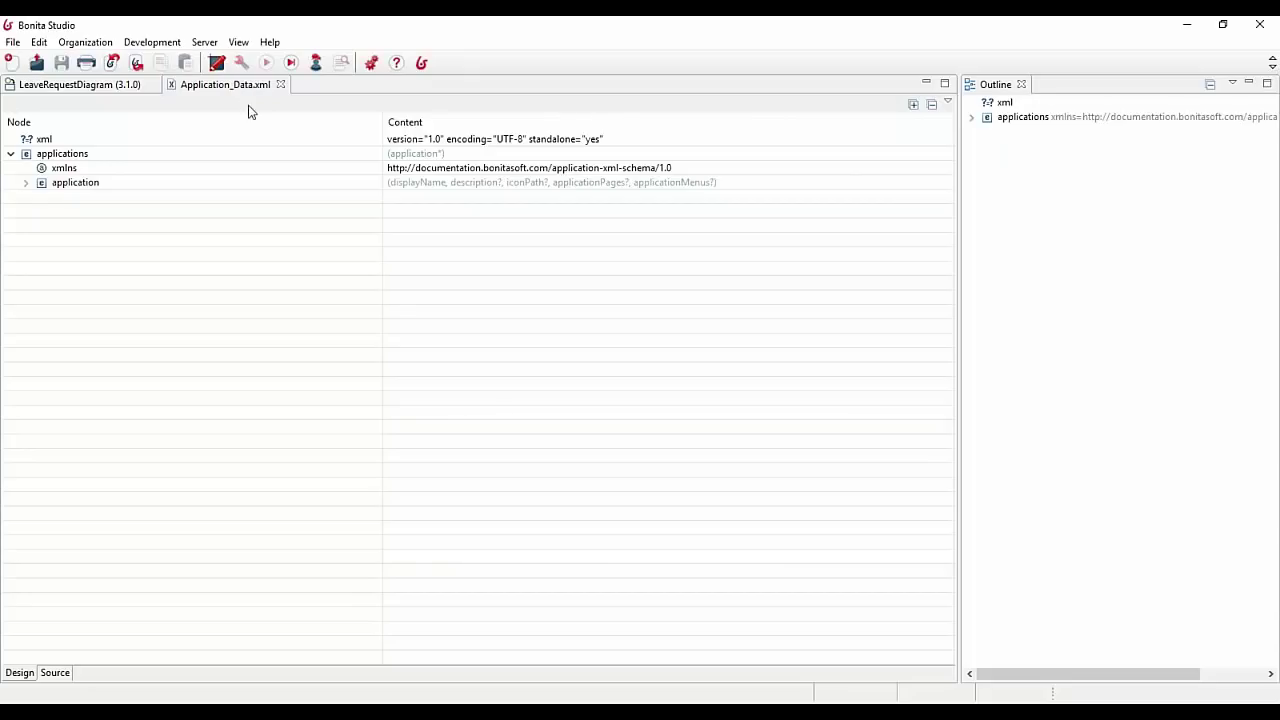
Step: Show the descriptor's XML source and locate the custompage_LeaveRequestStatus page reference
left_click(54, 673)
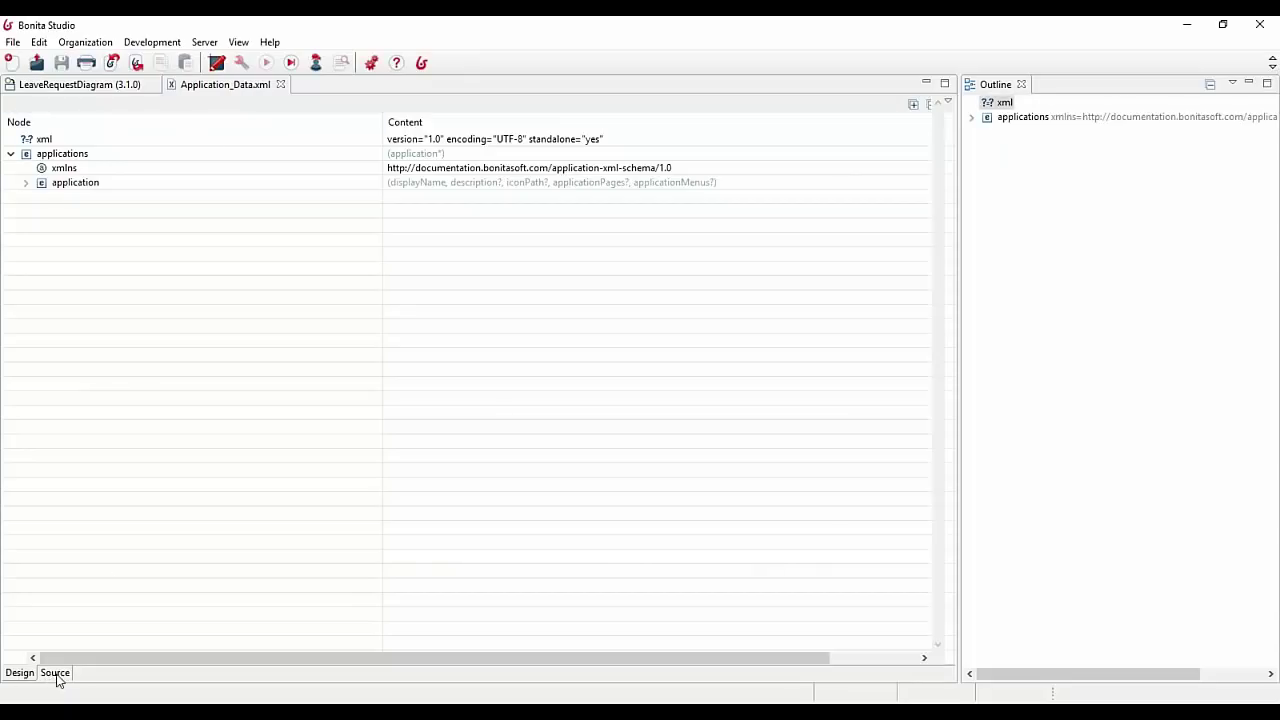
left_click(217, 176)
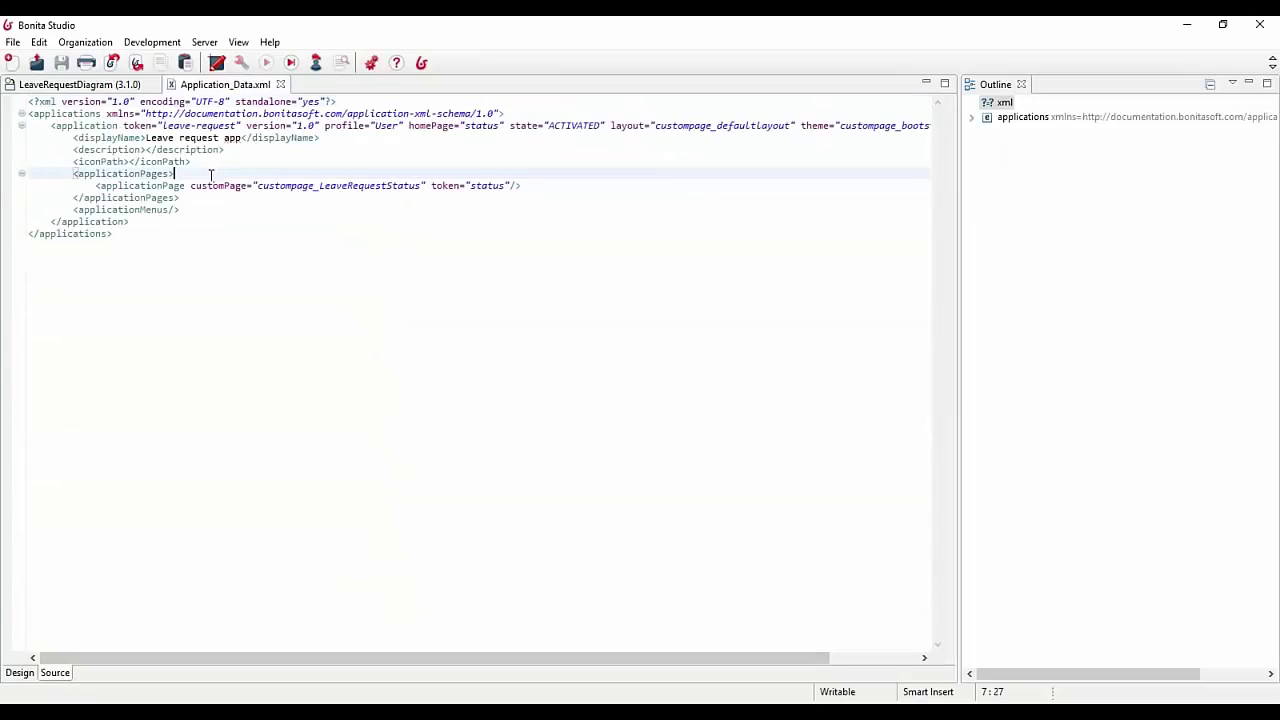
double_click(358, 186)
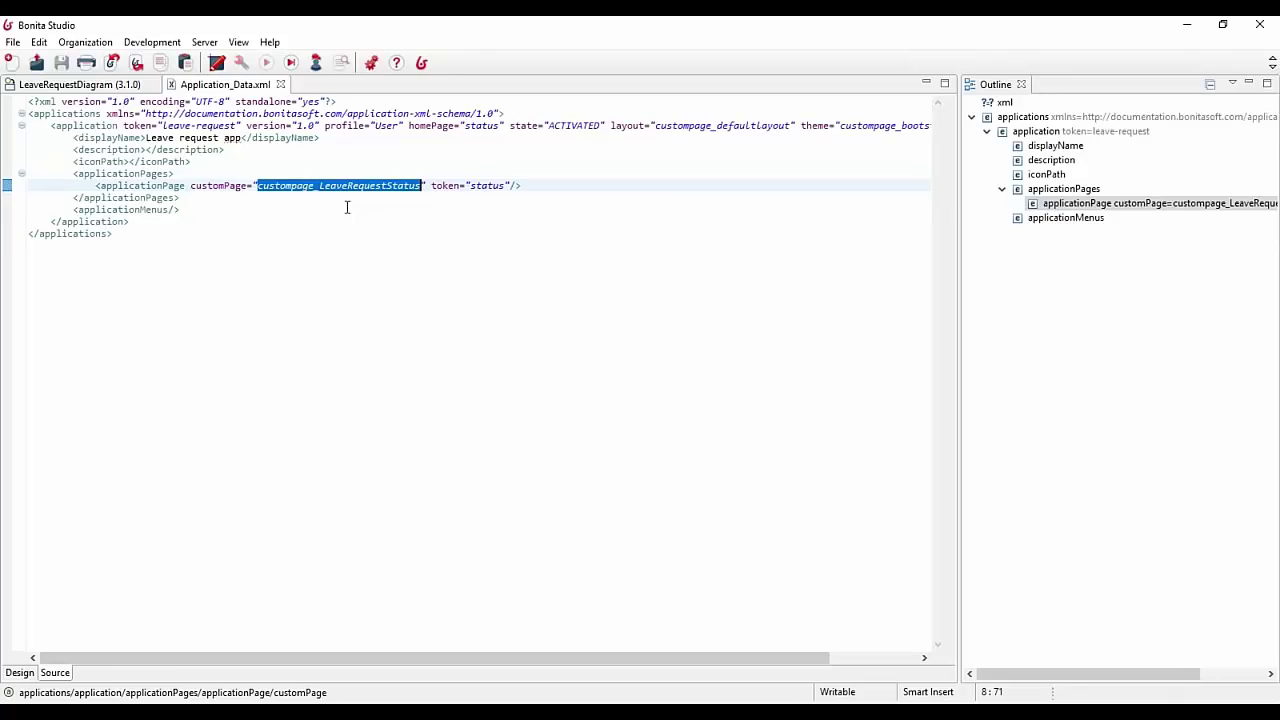
Step: Highlight the application element's profile attribute, set to User
left_click(370, 125)
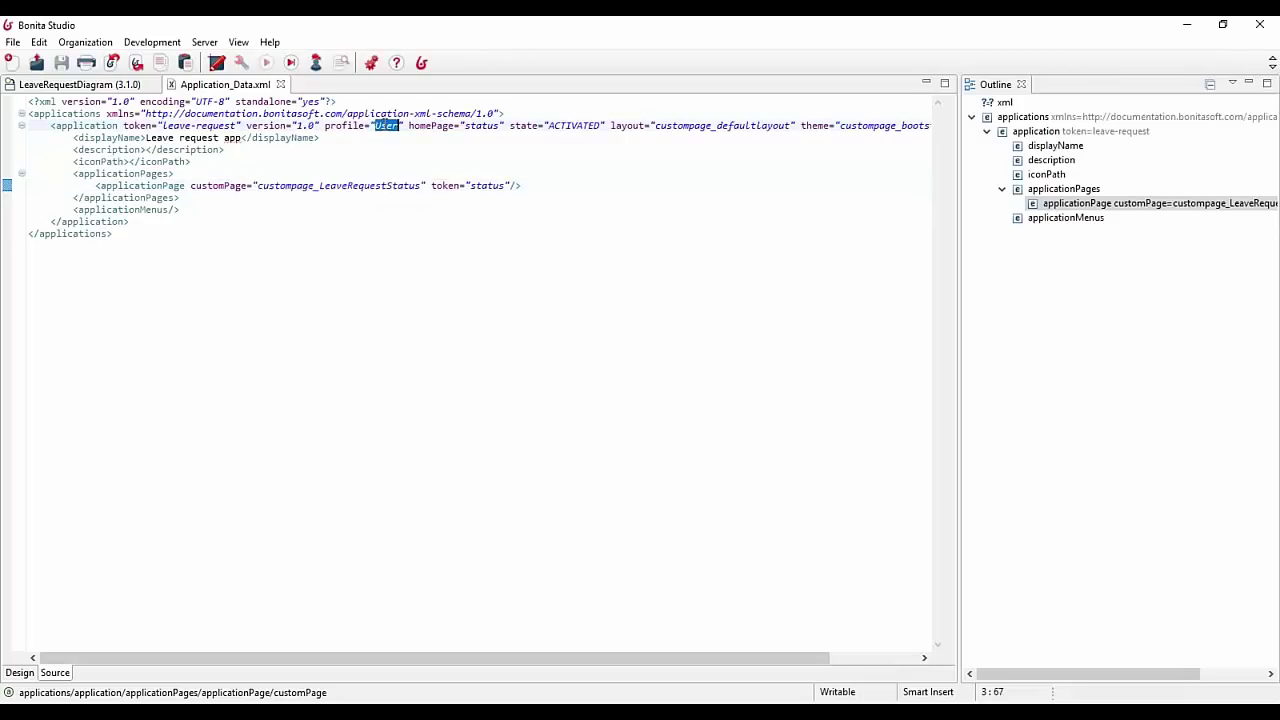
double_click(348, 126)
double_click(383, 126)
double_click(349, 125)
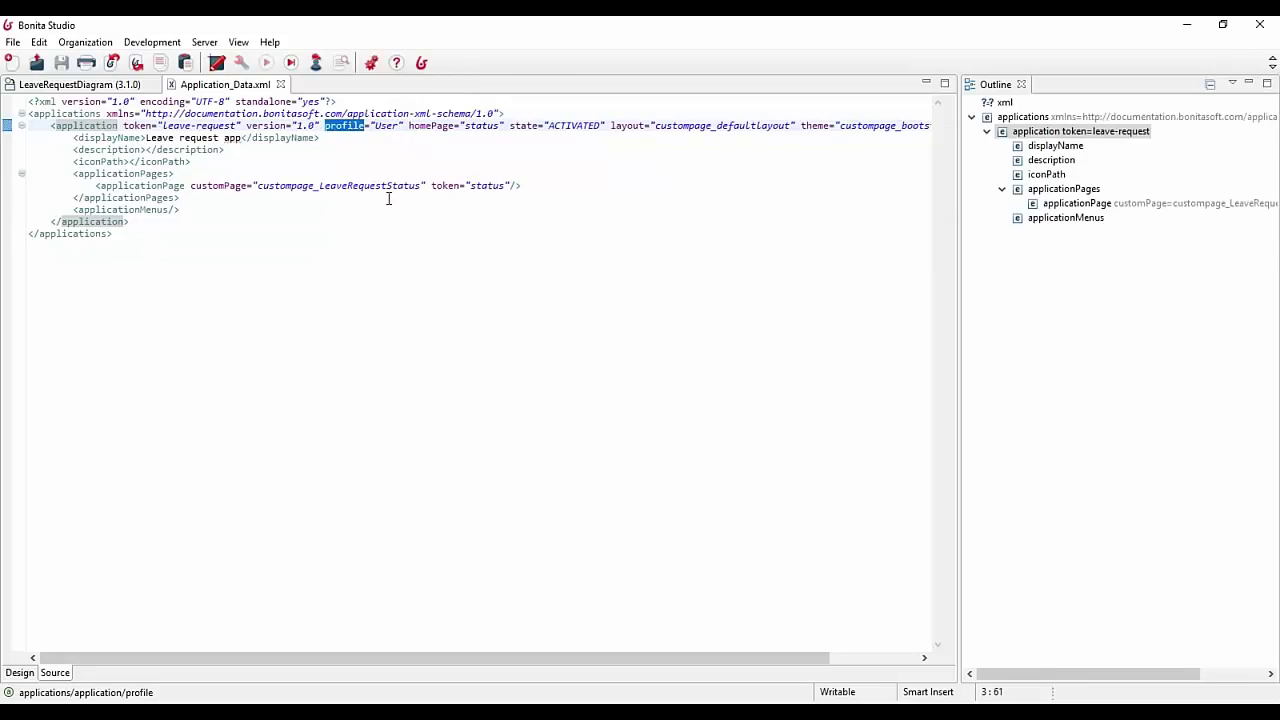
double_click(386, 125)
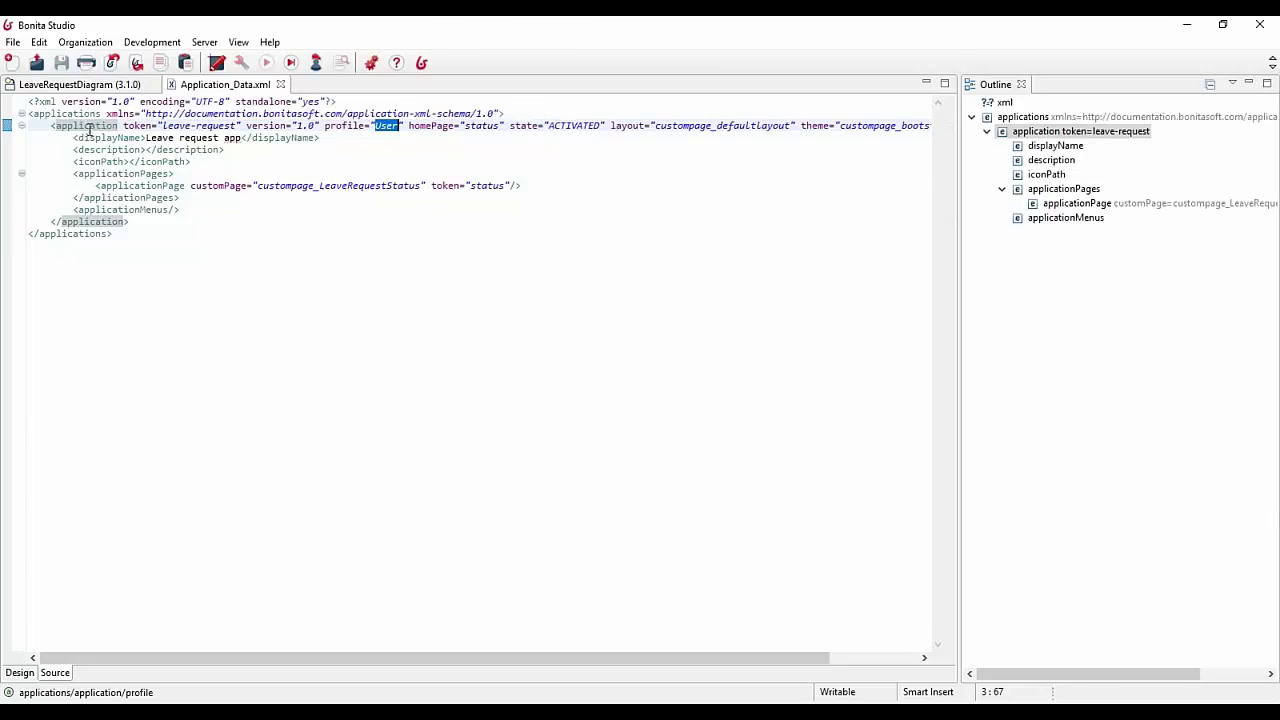
left_click(152, 42)
Step: Deploy Application_Data.xml and dismiss the successful deploy status report
mouse_move(265, 113)
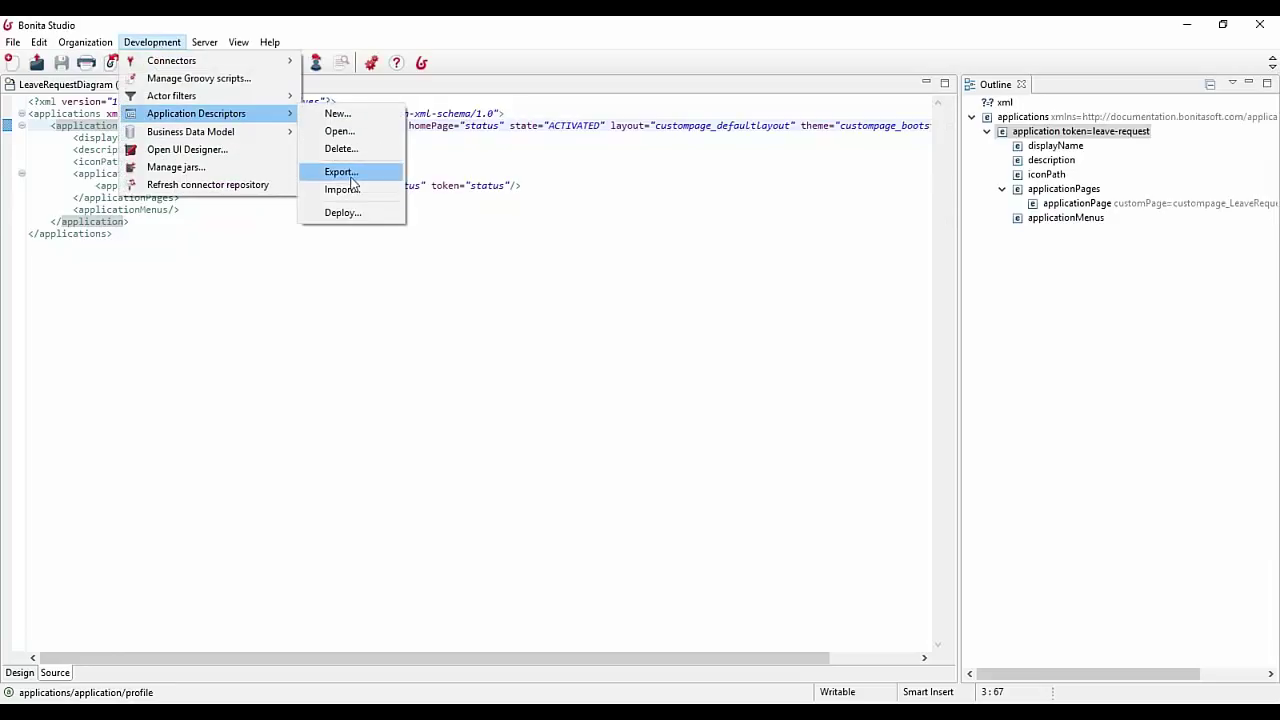
left_click(340, 213)
left_click(447, 250)
left_click(790, 437)
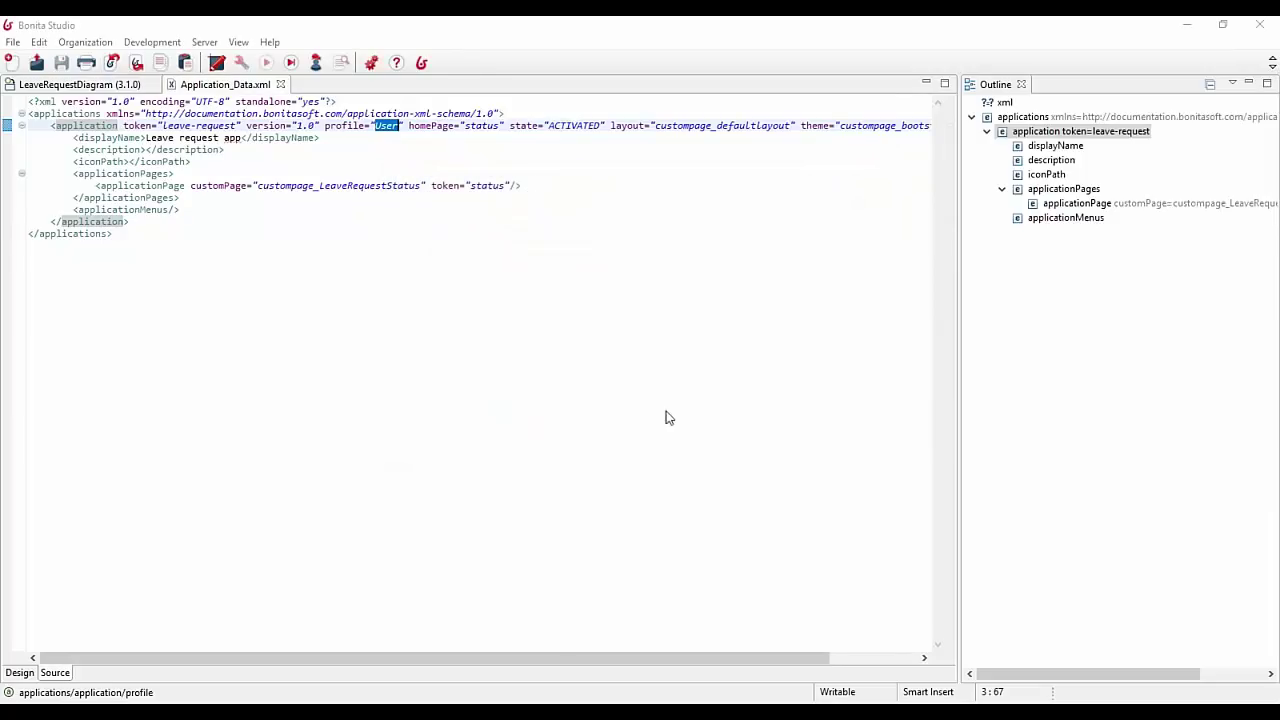
left_click(537, 303)
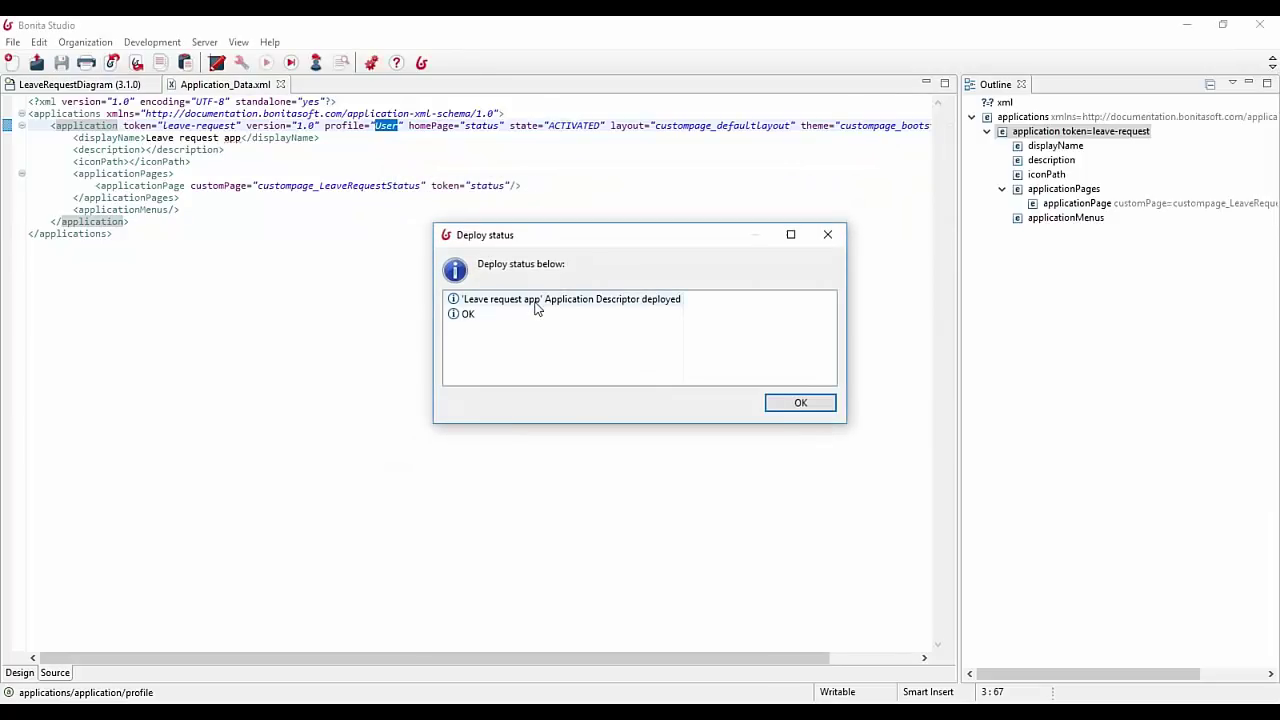
left_click(786, 404)
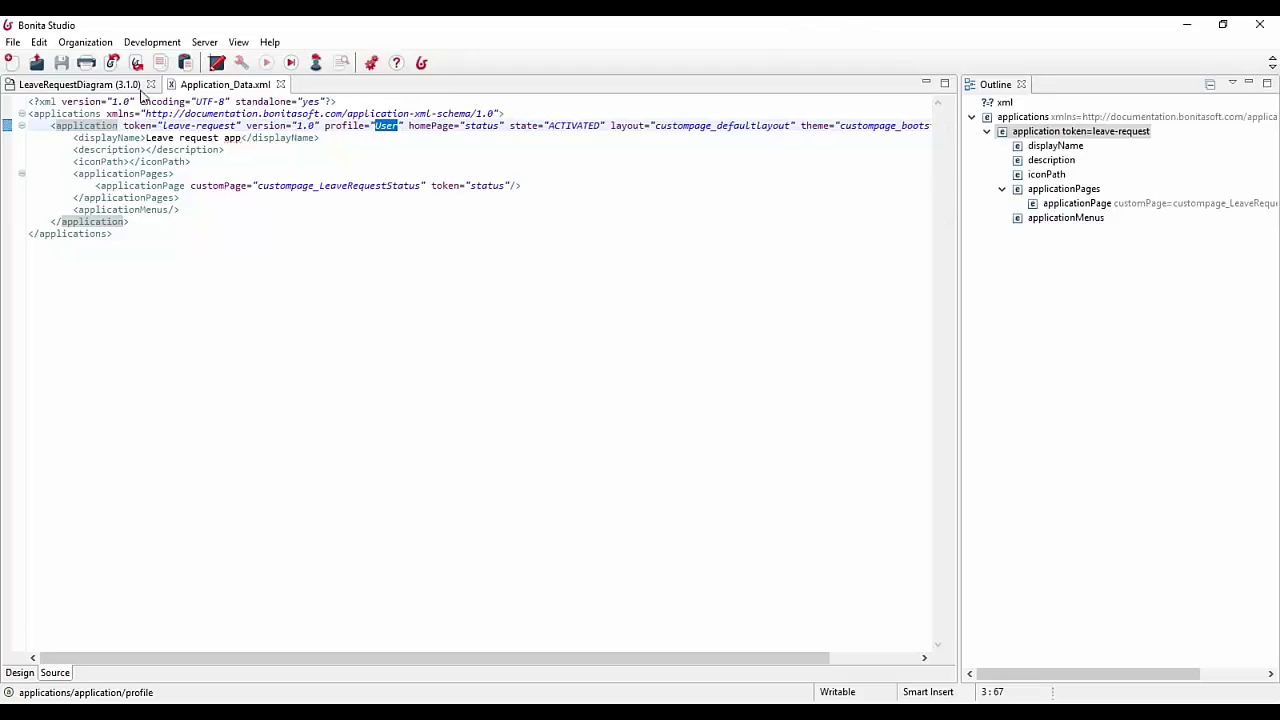
Step: Glance at the presentation slides, then open Bonita Portal in the browser
key("alt+Tab")
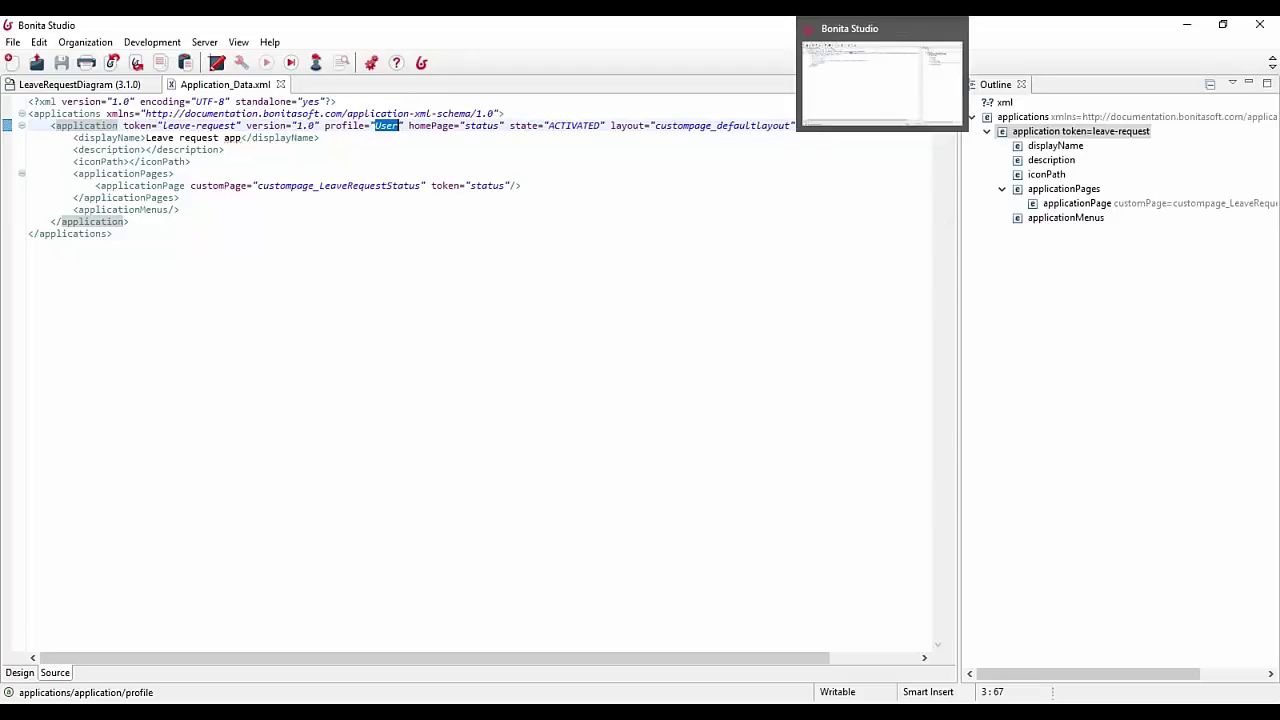
key("alt+Tab")
left_click(317, 63)
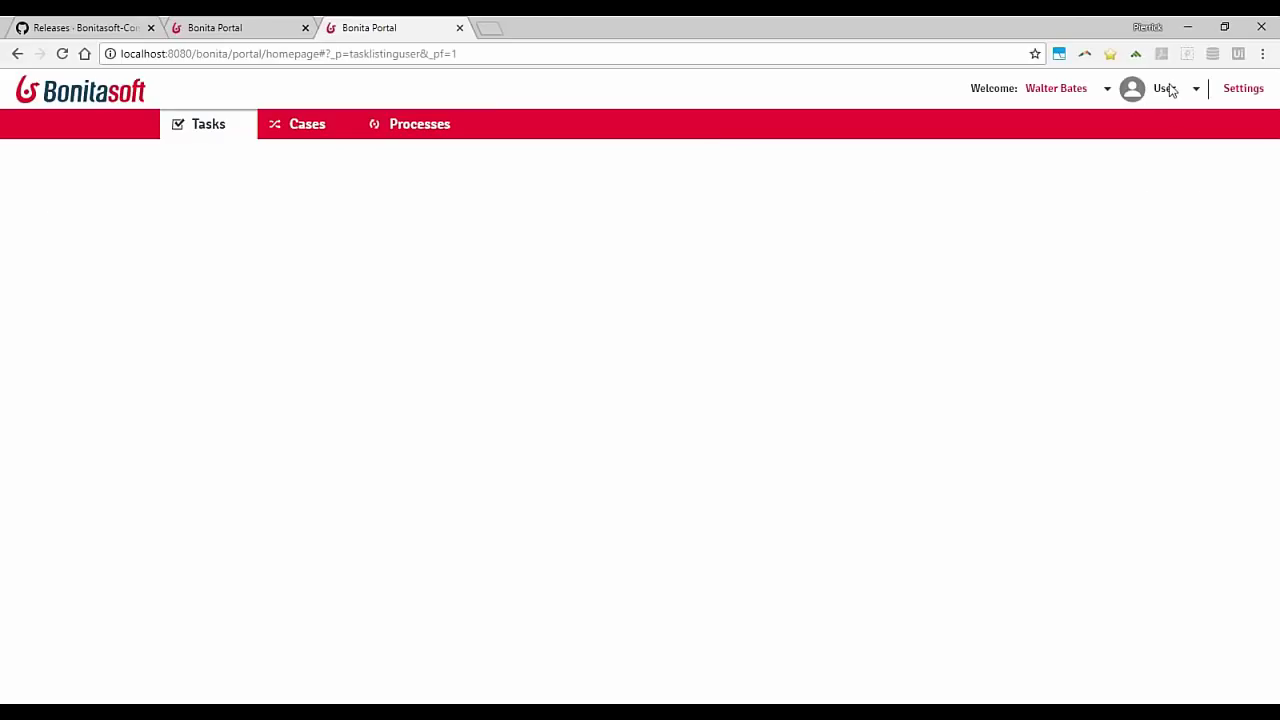
Step: Switch to the Administrator profile and open the Leave request app's details
left_click(1171, 96)
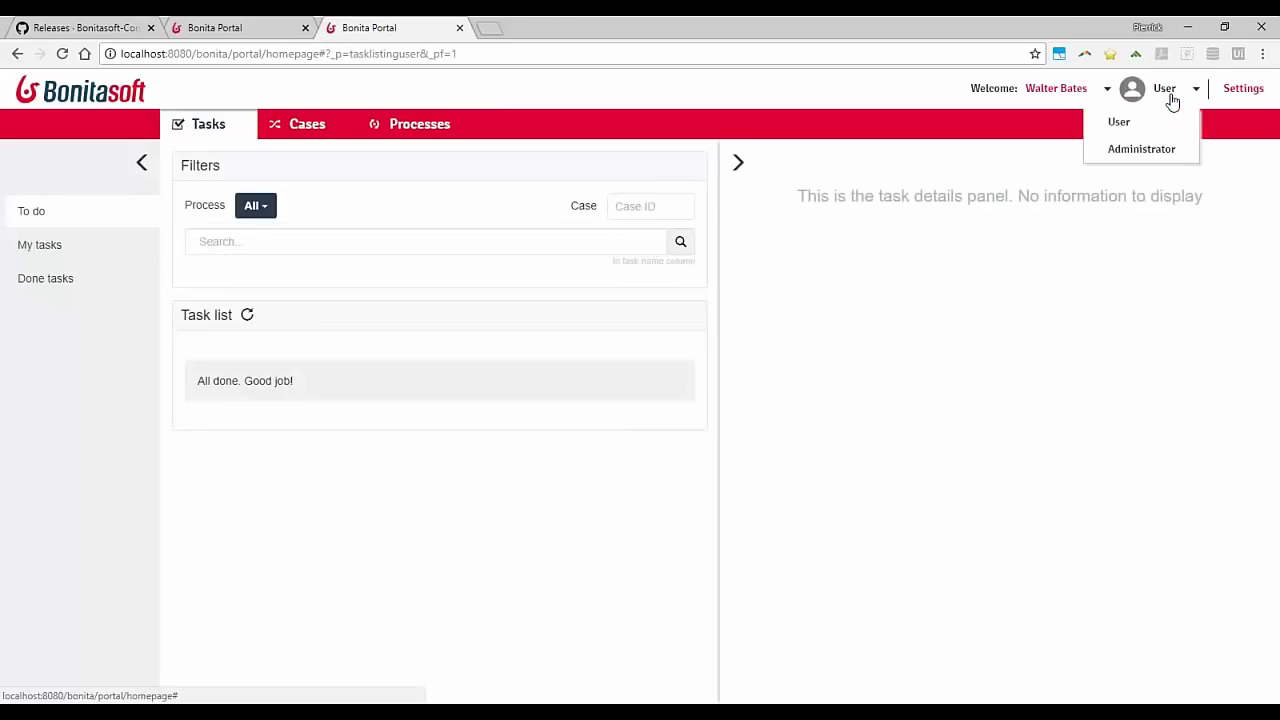
left_click(1143, 150)
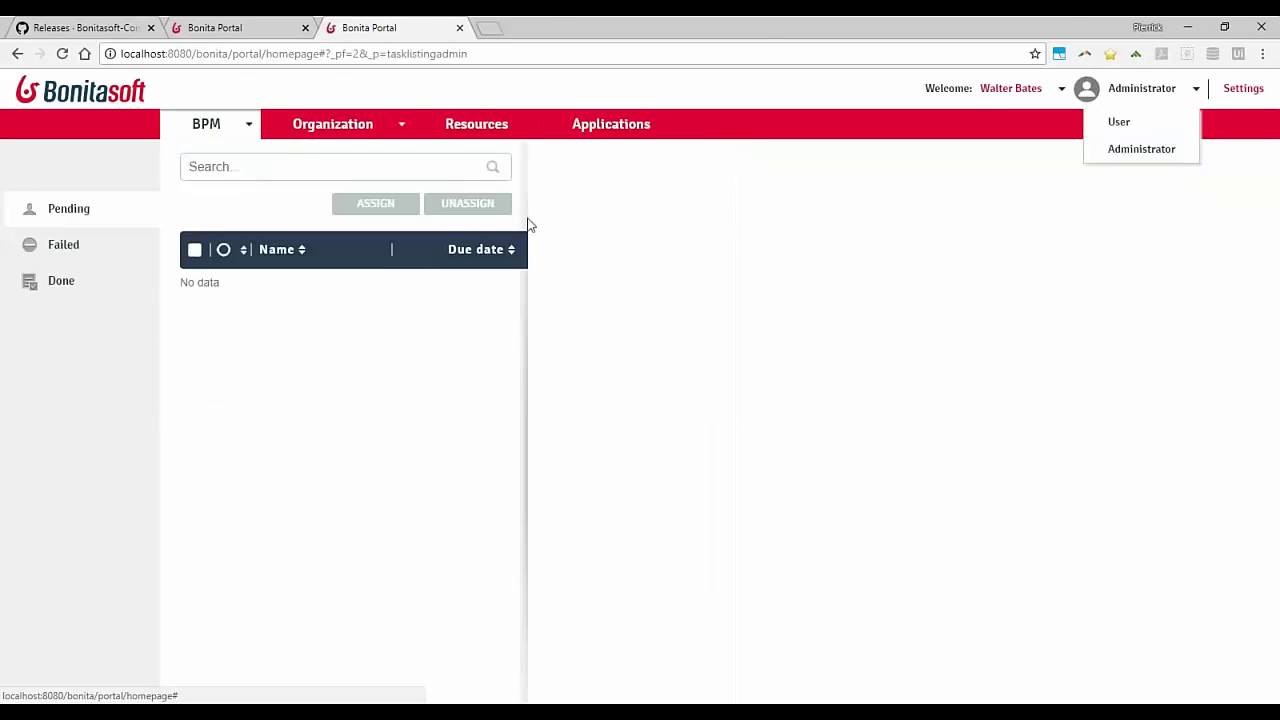
left_click(591, 137)
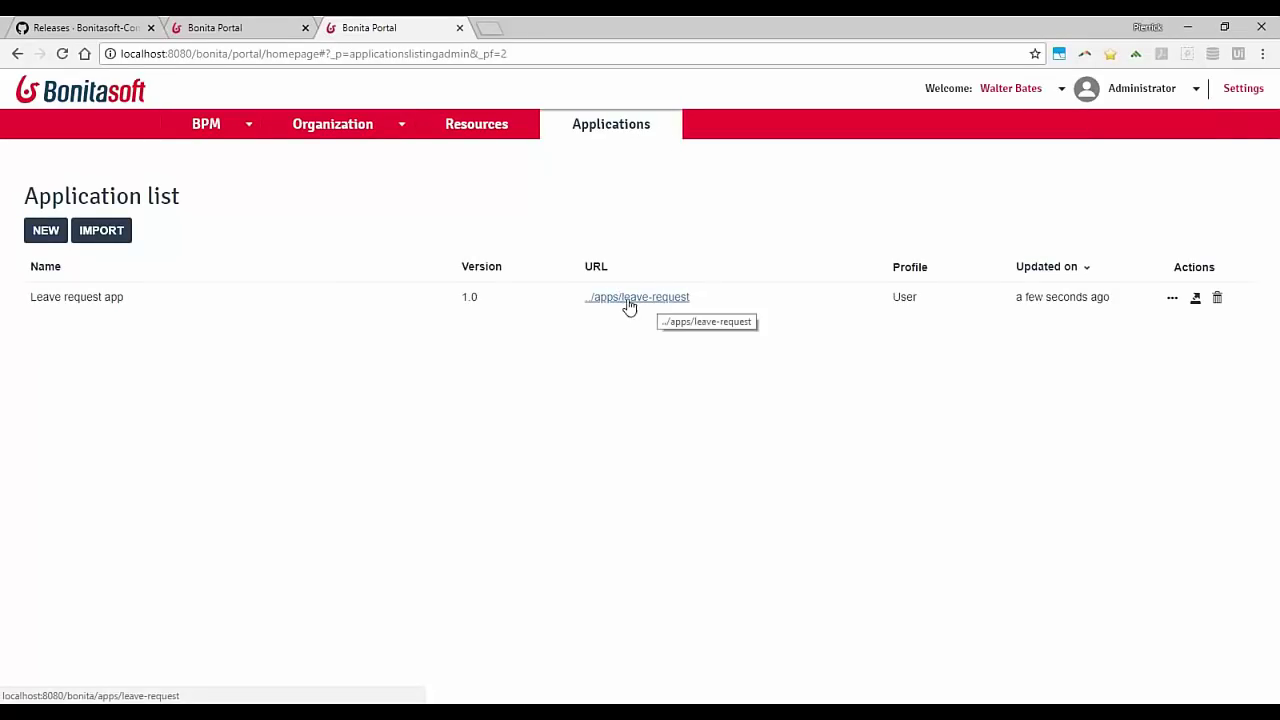
left_click(1171, 298)
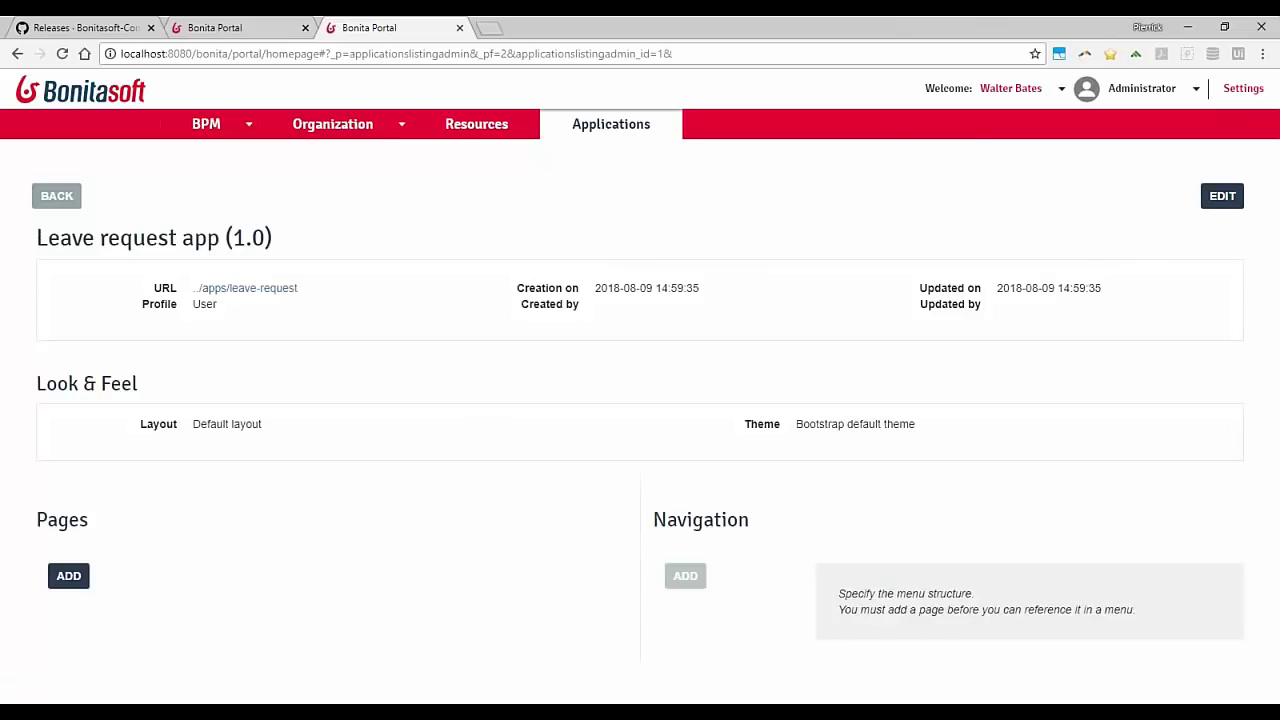
Step: Open the app's bonita/leave-request URL in a new tab and close the resulting 404 page
mouse_move(881, 8)
right_click(248, 297)
left_click(266, 302)
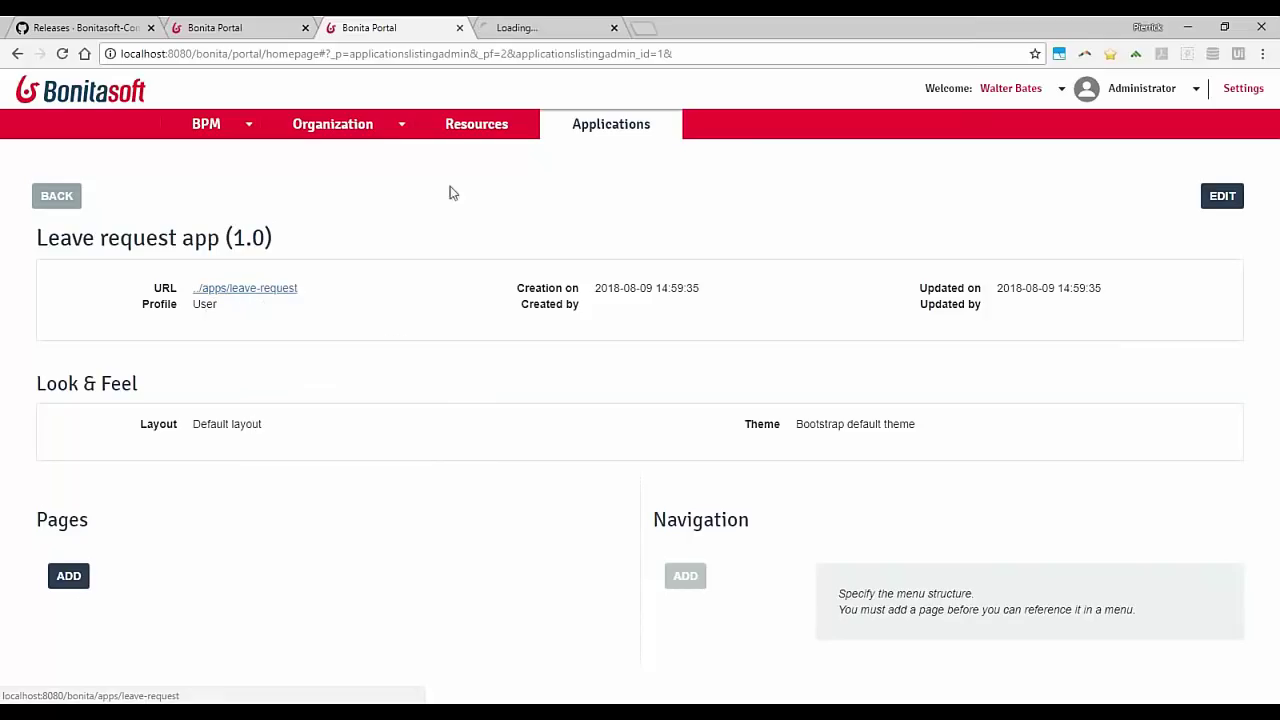
left_click(518, 30)
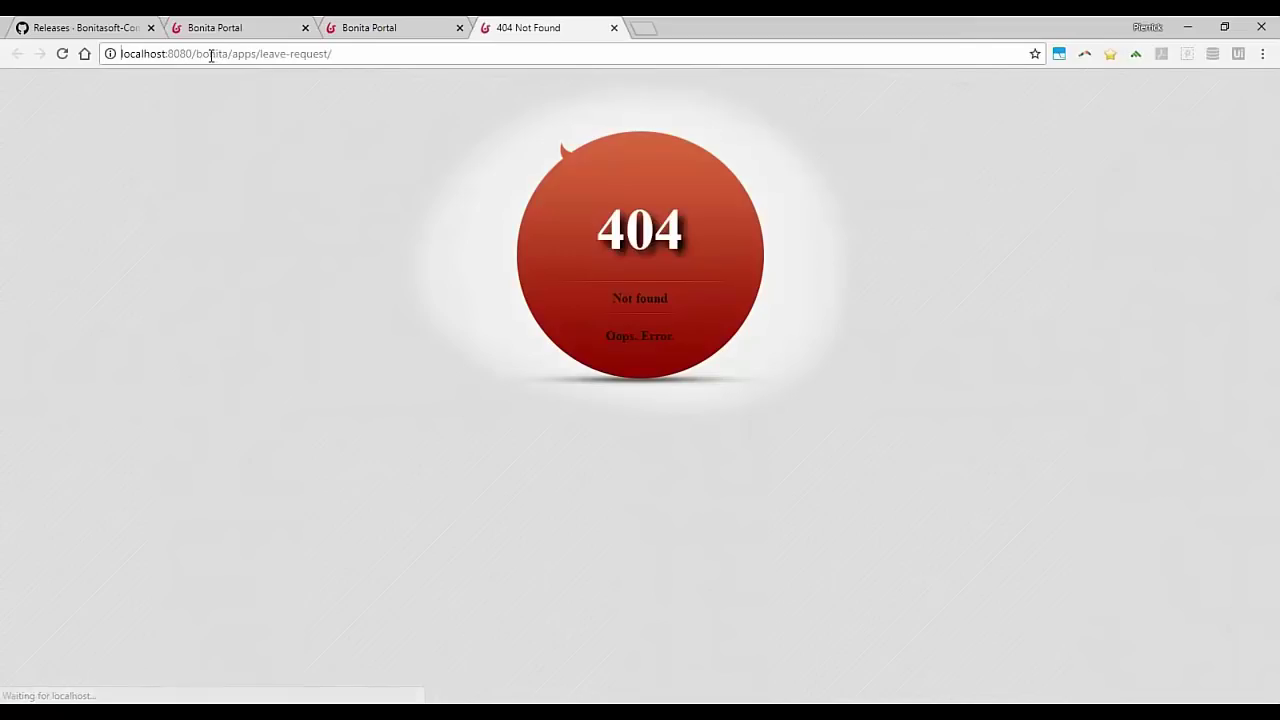
double_click(212, 53)
left_click(350, 261)
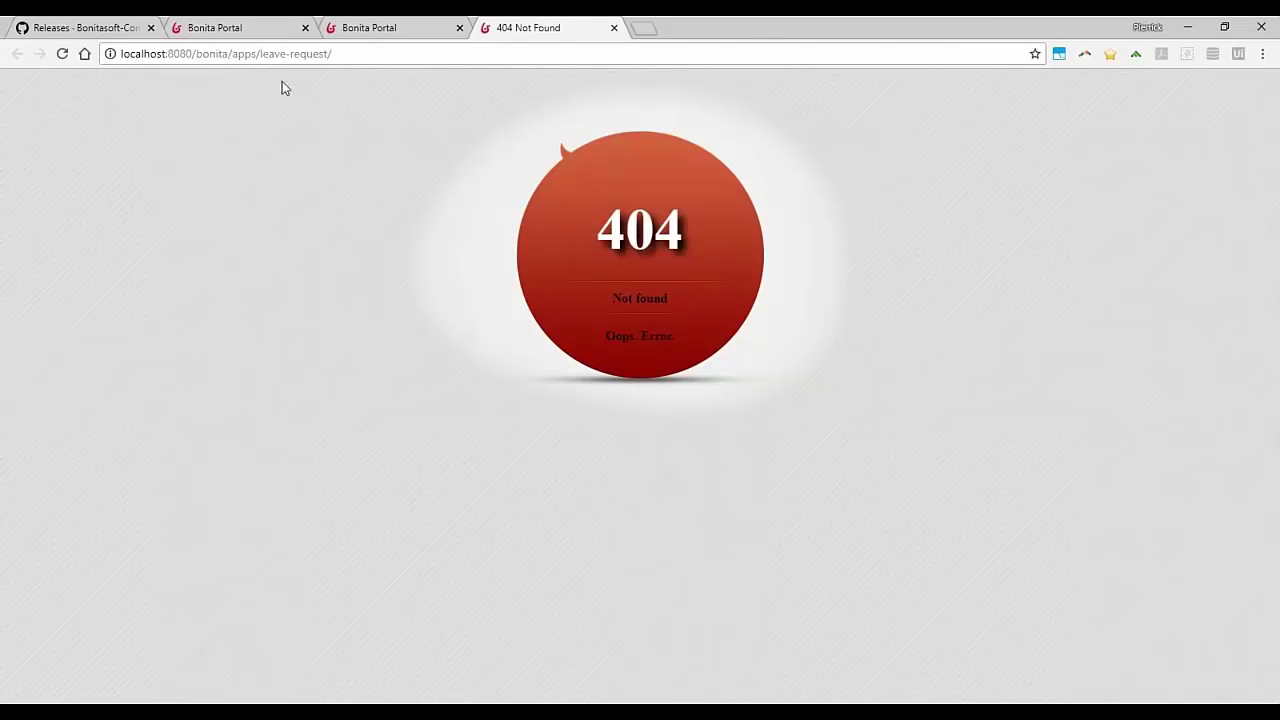
left_click_drag(261, 55, 334, 55)
left_click(342, 55)
left_click(314, 300)
left_click(614, 29)
Step: Export the LeaveRequestStatus page as a zip from UI Designer, then go to the portal's Resources list
key("alt+Tab")
left_click(216, 62)
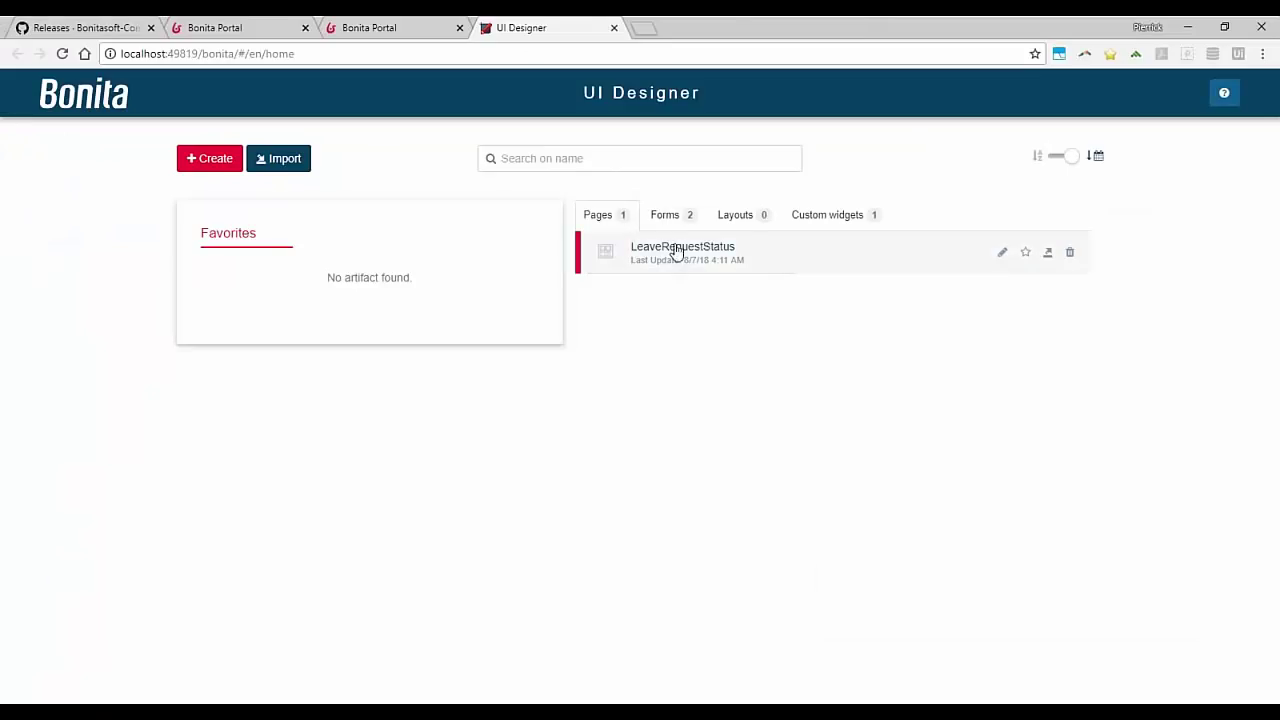
left_click(1048, 252)
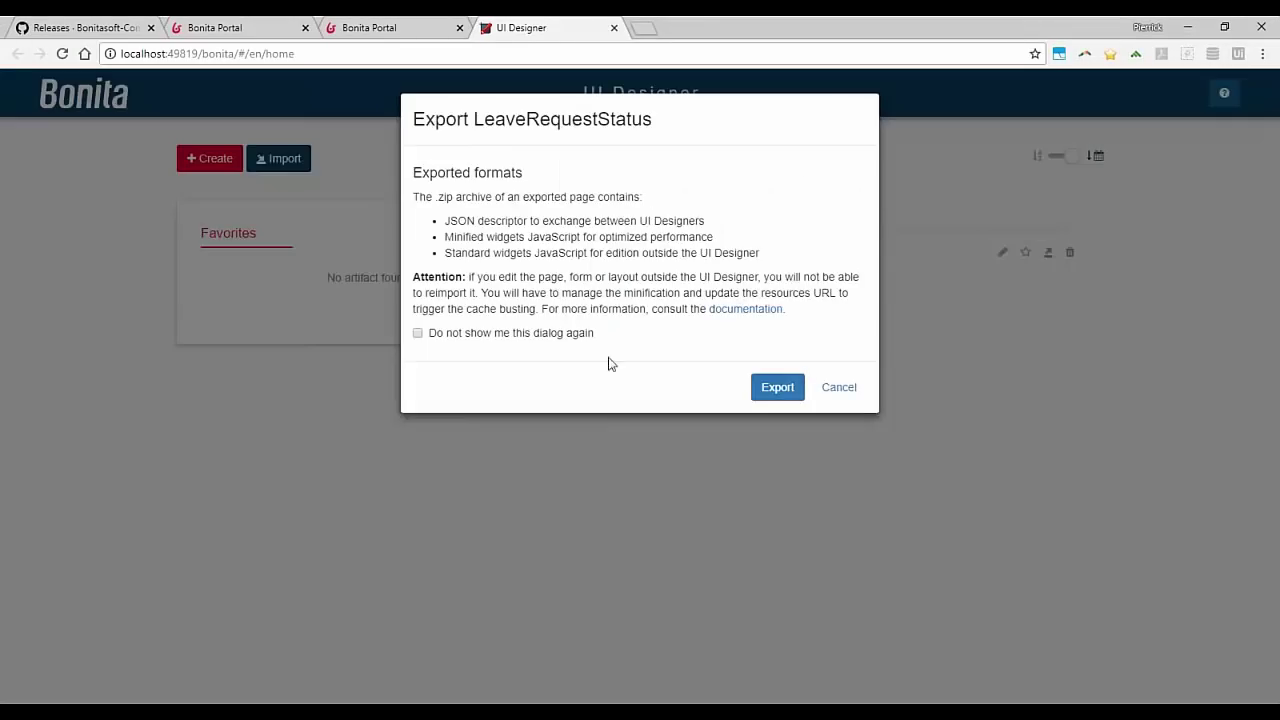
left_click(531, 338)
left_click(762, 390)
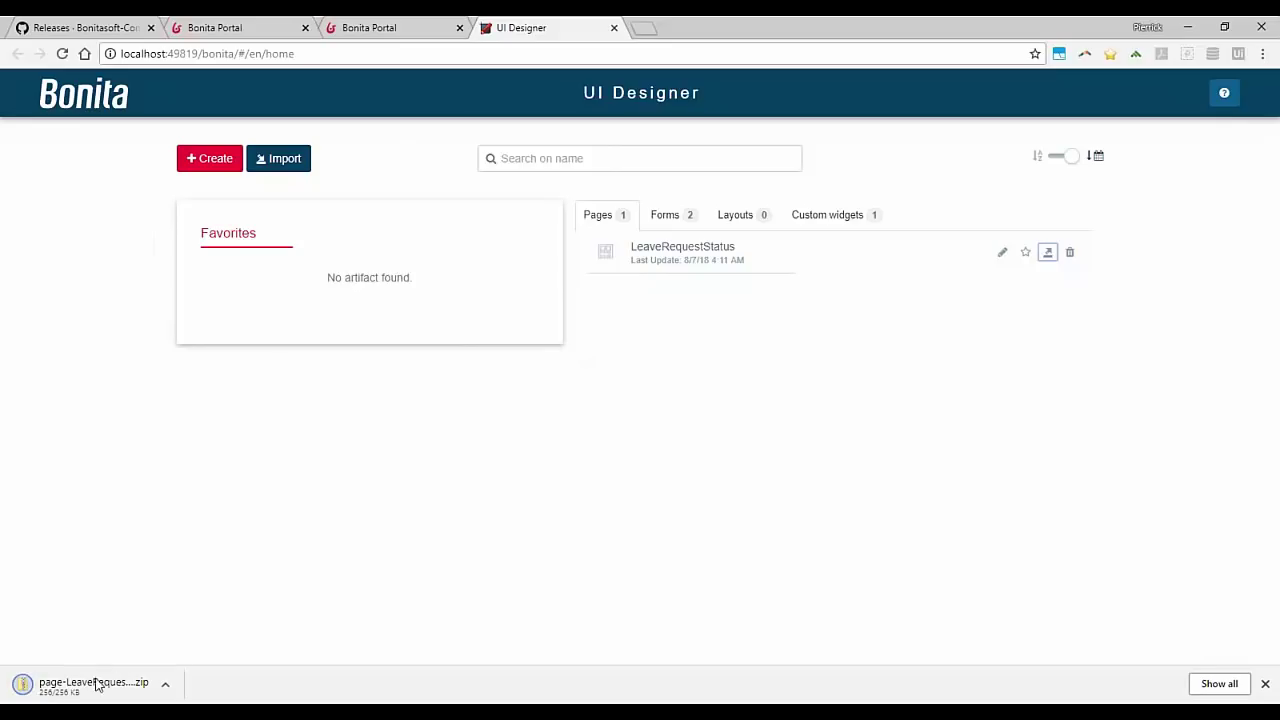
left_click(400, 32)
left_click(466, 130)
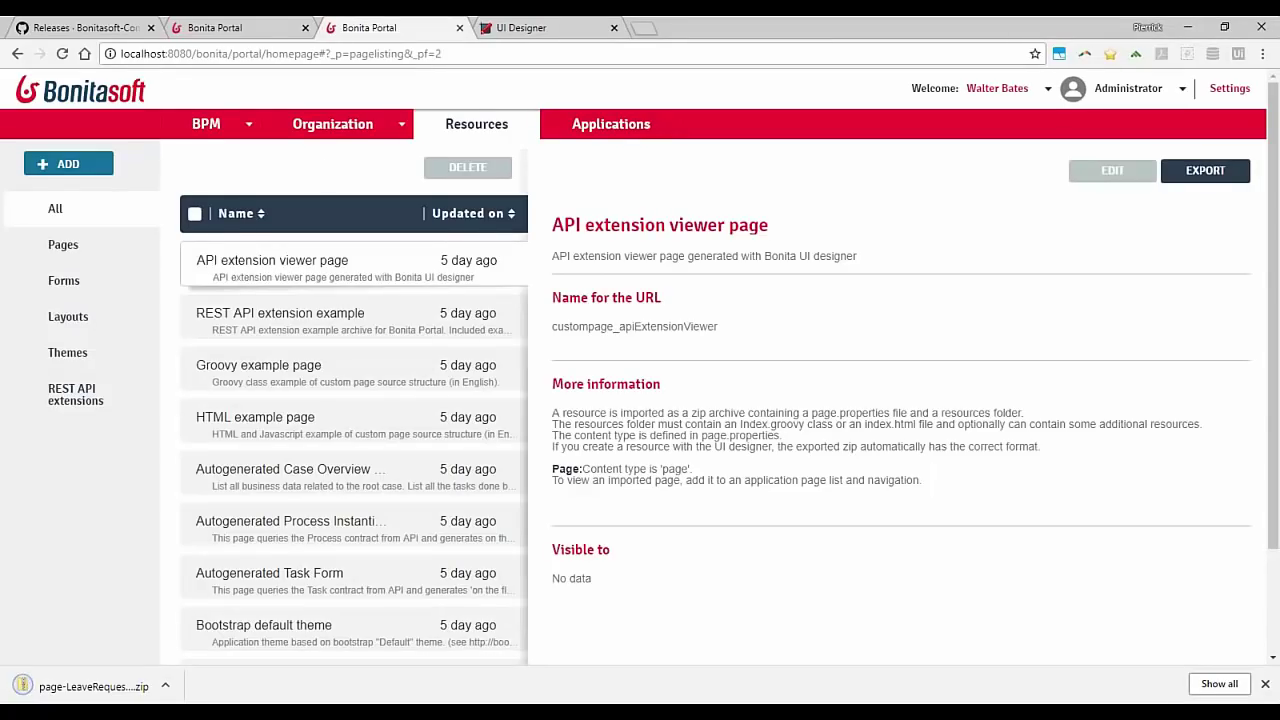
Step: Add page-LeaveRequestStatus.zip from Downloads as a new portal page resource
left_click(104, 170)
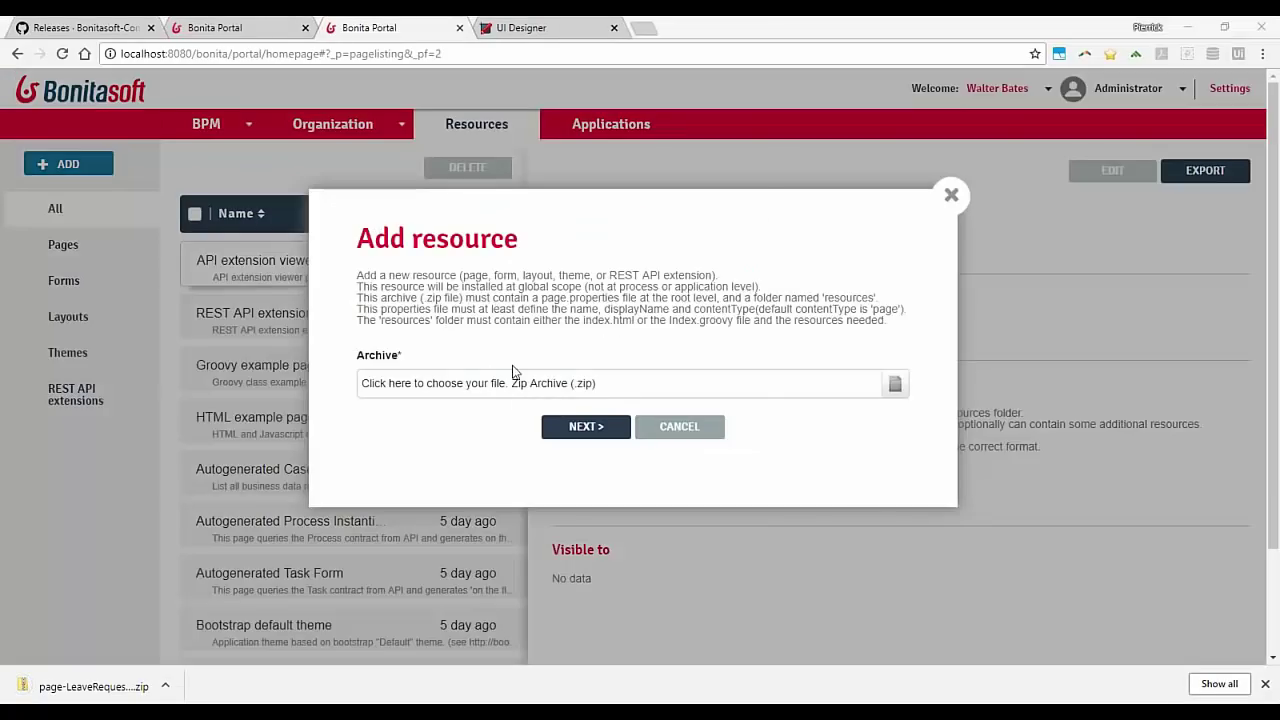
left_click(476, 383)
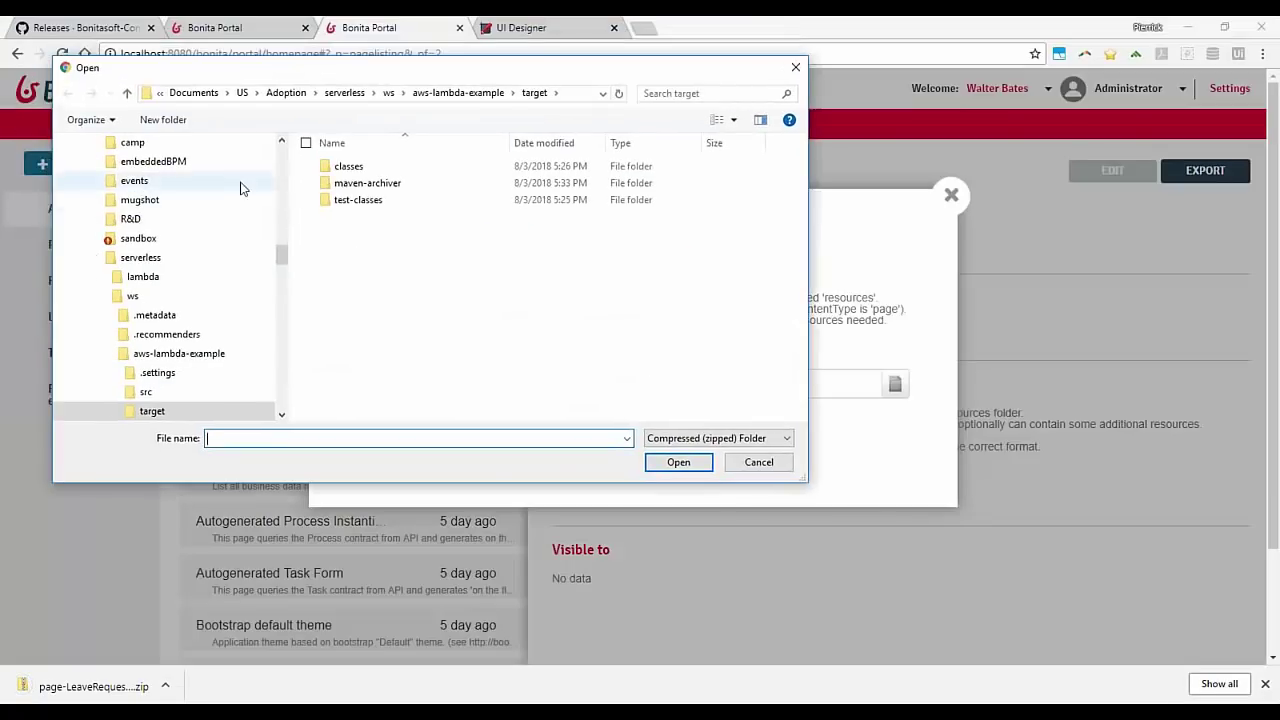
scroll(141, 206, "up", 10)
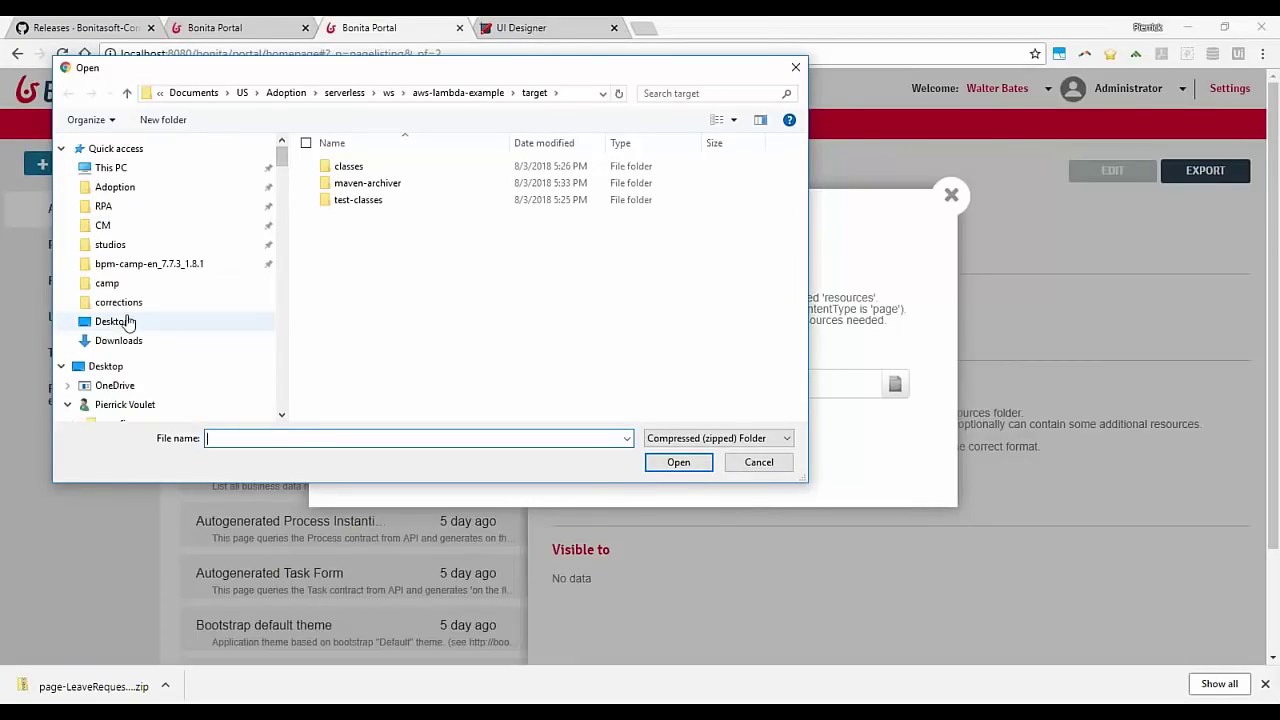
left_click(141, 345)
double_click(384, 166)
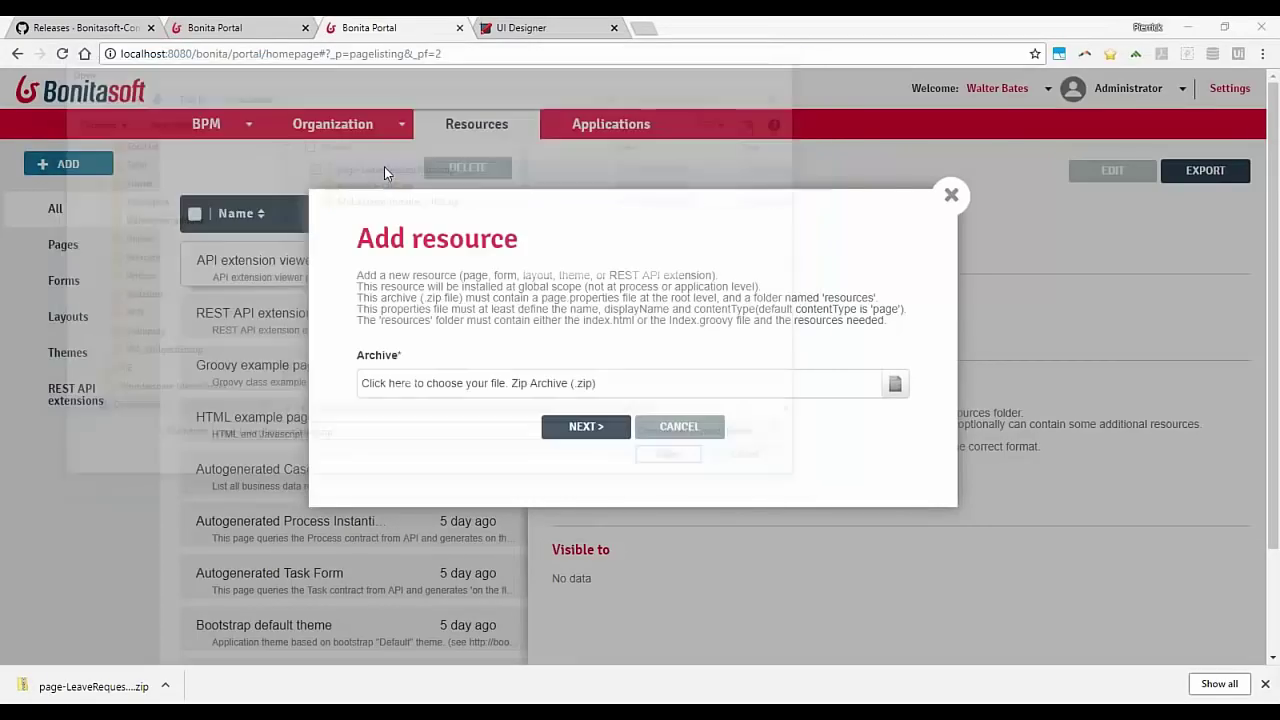
left_click(590, 430)
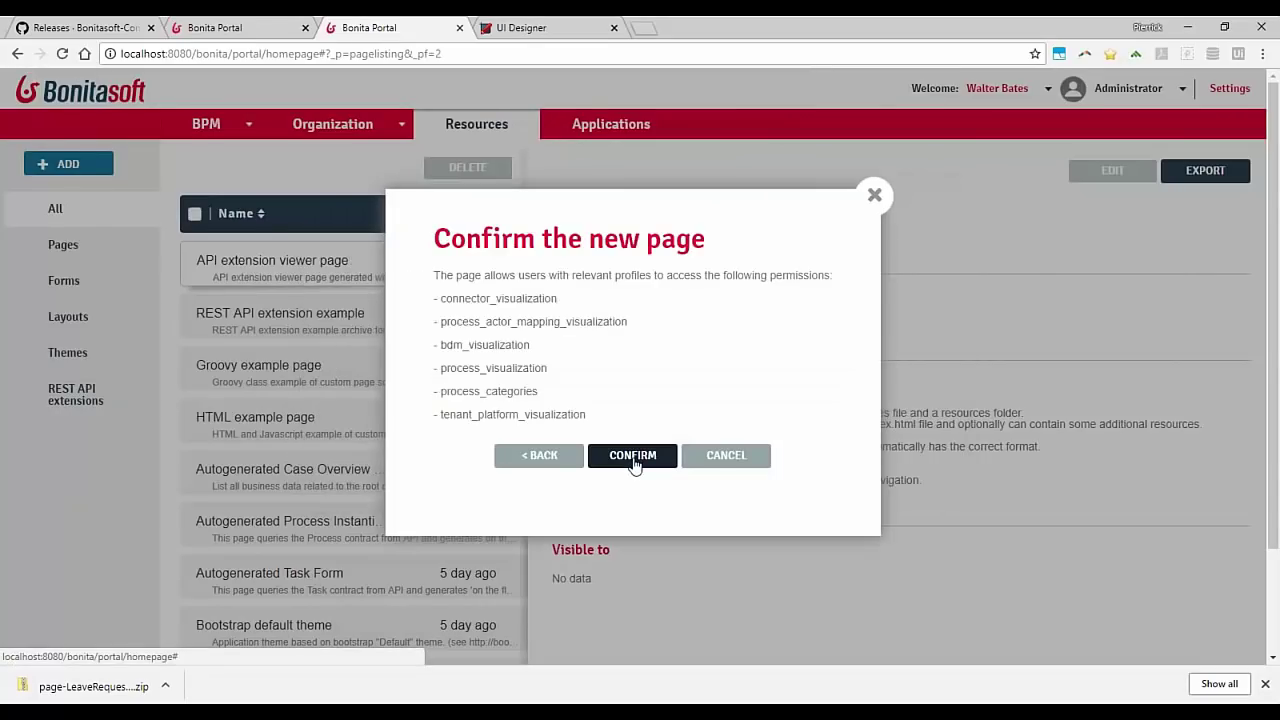
left_click(633, 456)
left_click(449, 131)
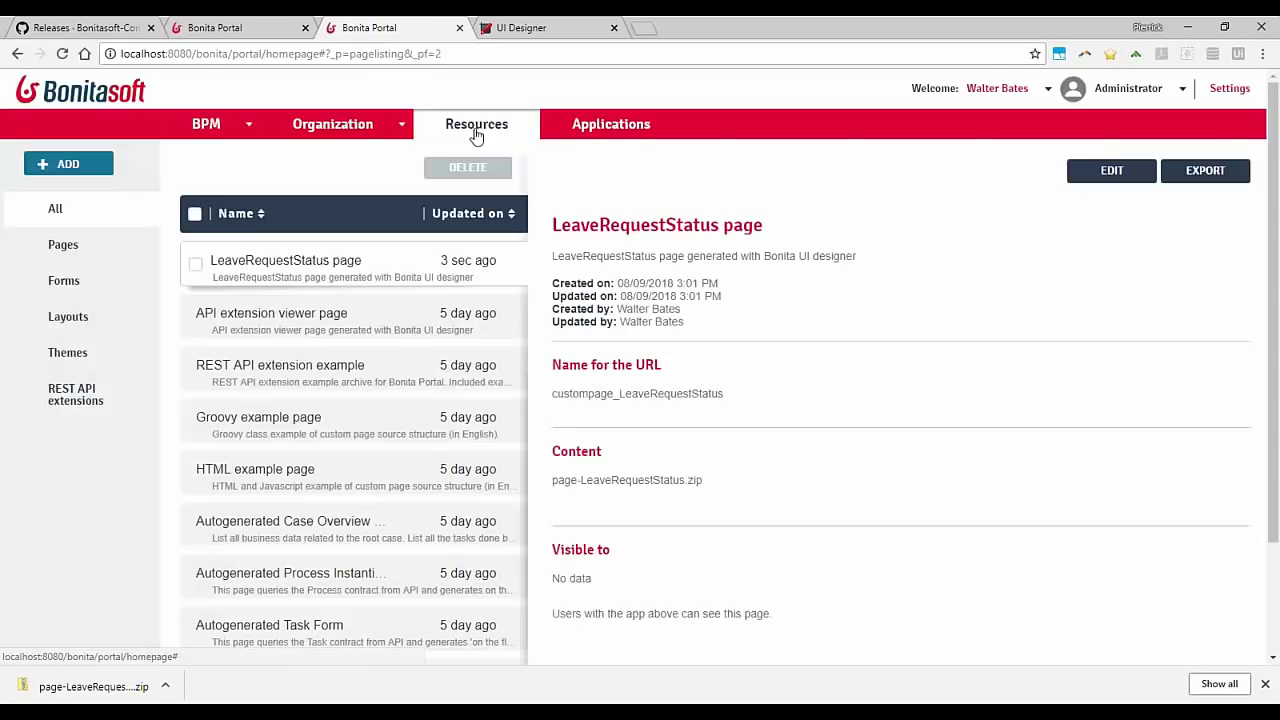
Step: Redeploy the Leave request app descriptor from Studio and dismiss the status report
left_click(582, 135)
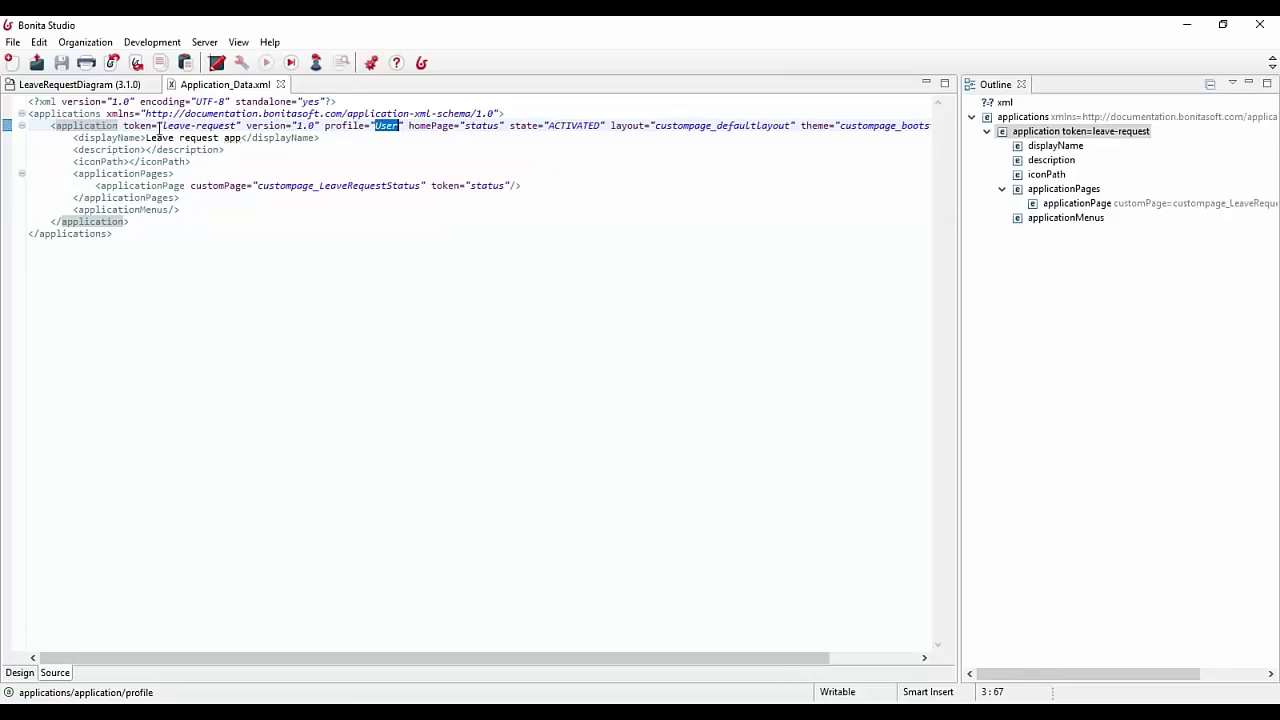
left_click(152, 42)
mouse_move(254, 110)
left_click(366, 214)
double_click(572, 254)
left_click(798, 403)
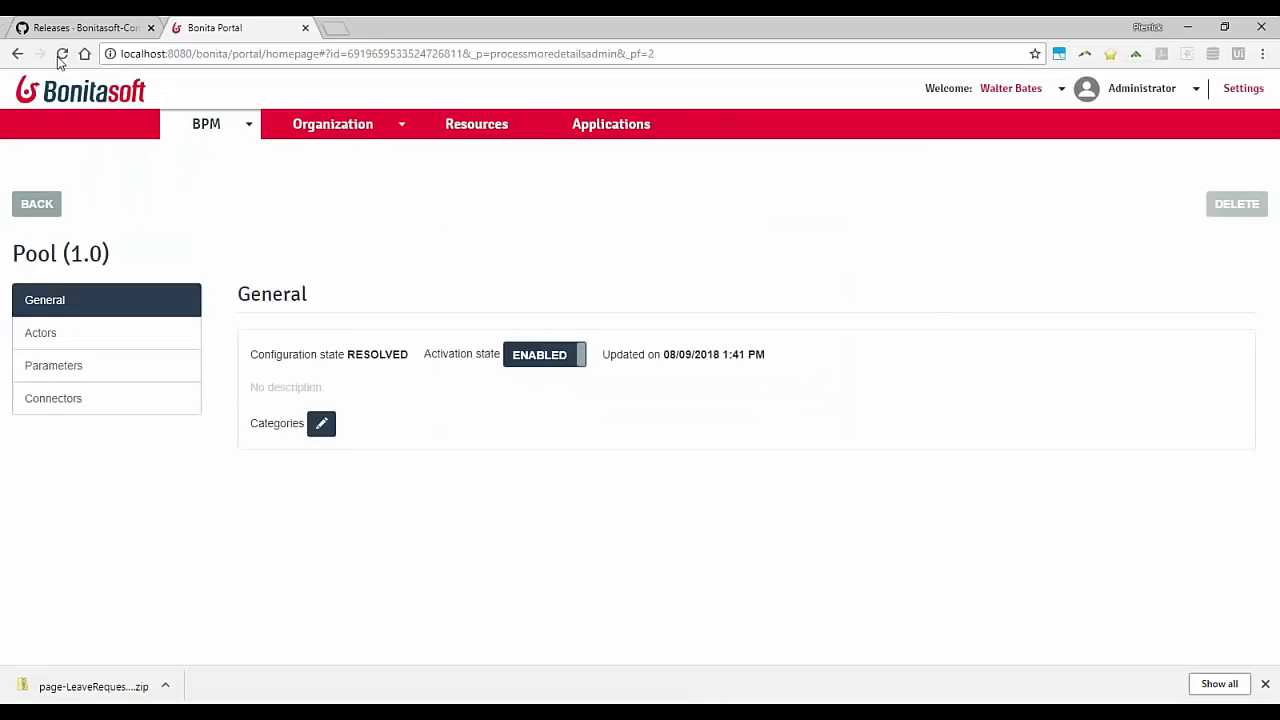
Step: Reload the portal, open the Leave request app details, and check the live app in a new tab
left_click(61, 54)
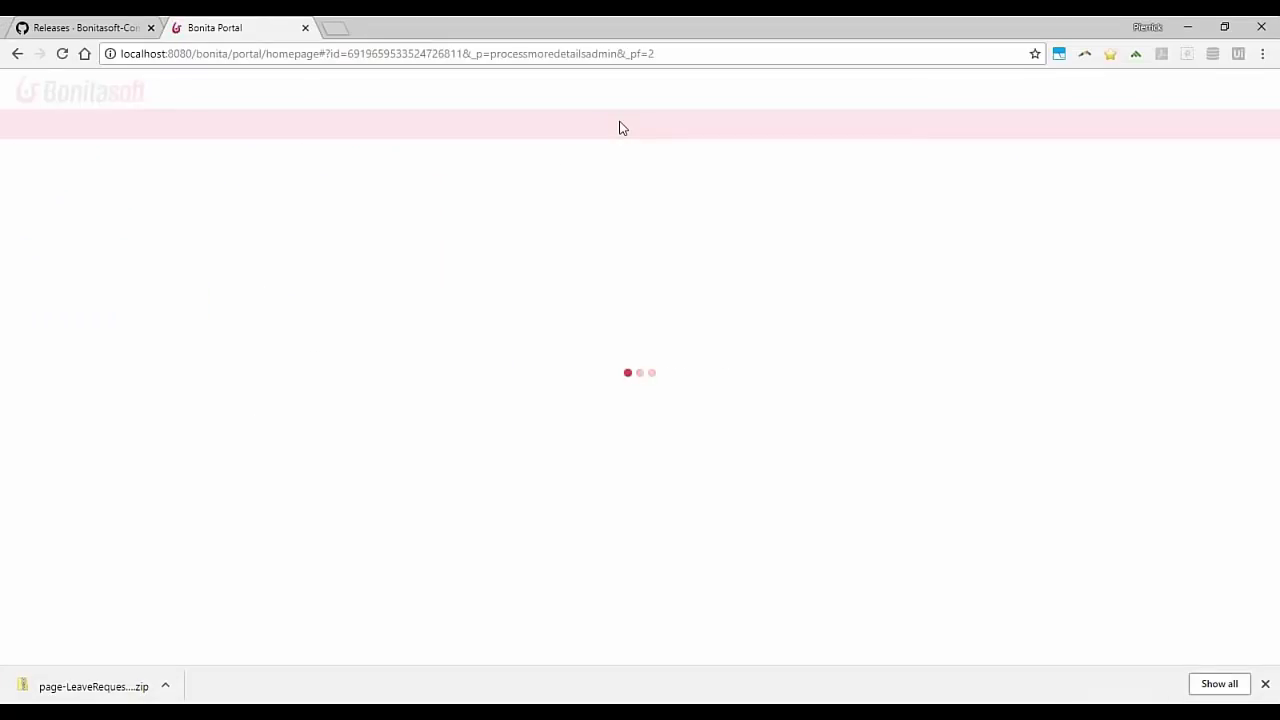
left_click(620, 126)
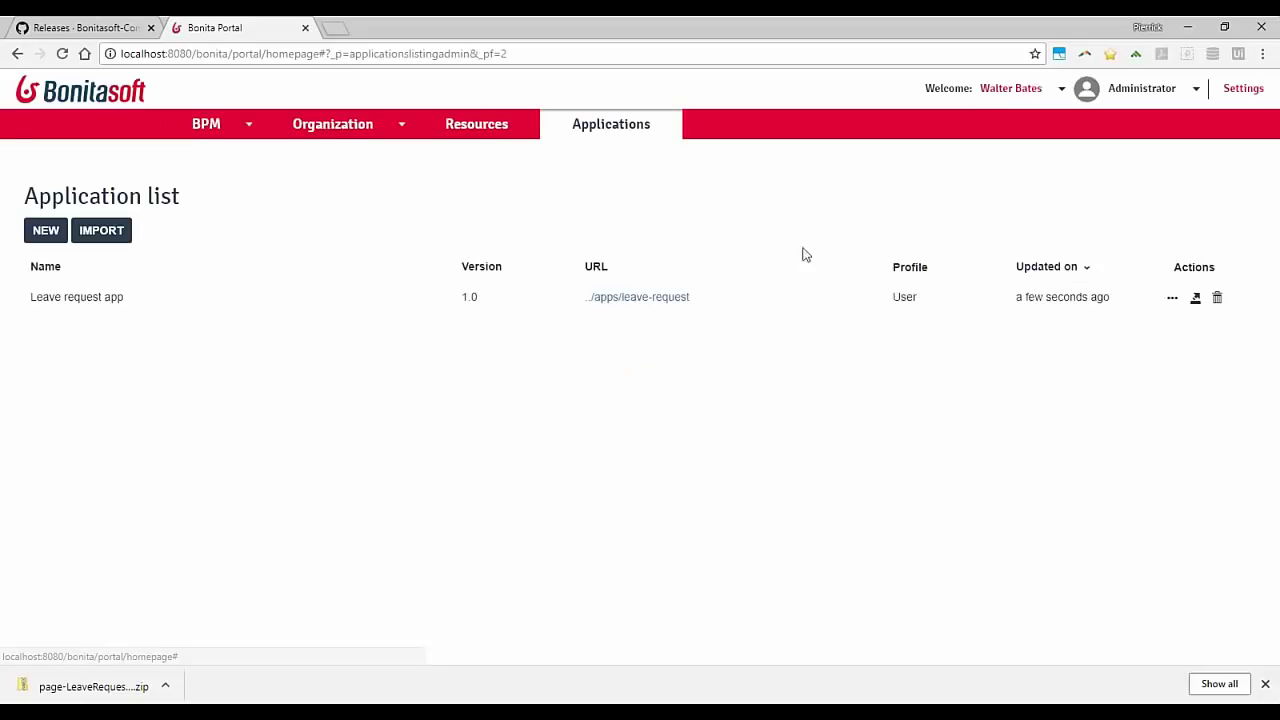
left_click(1172, 299)
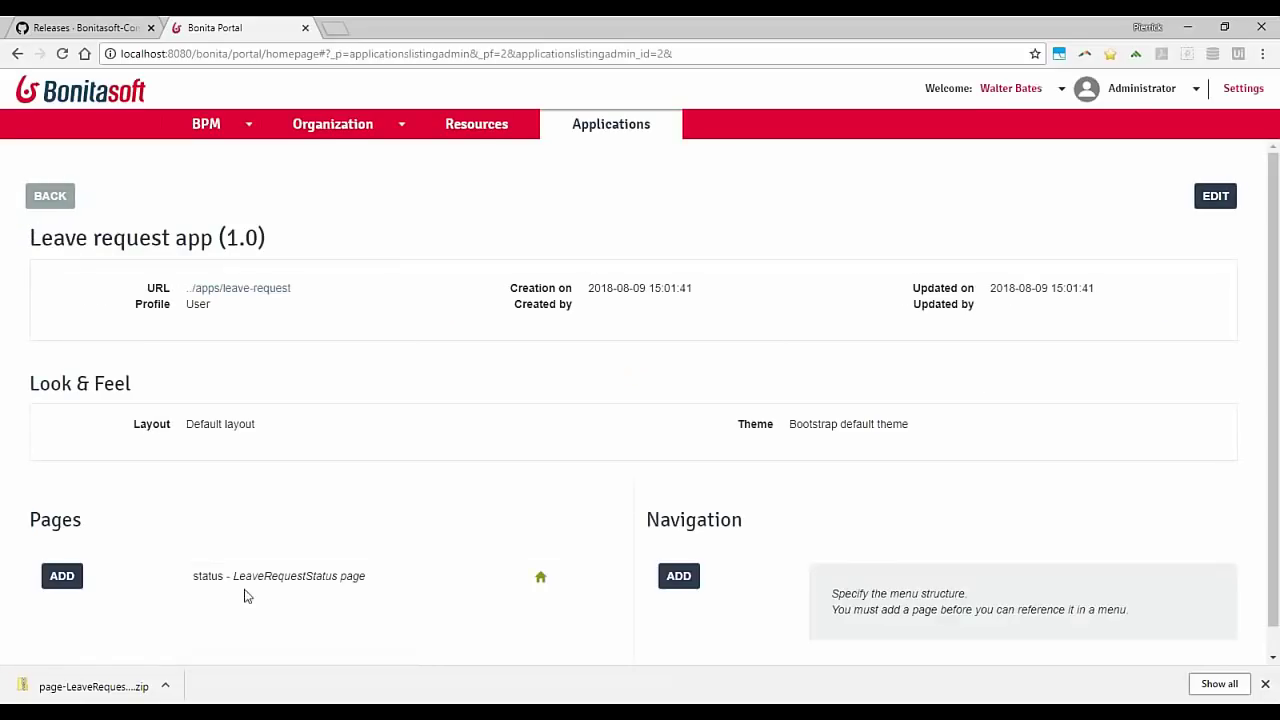
left_click(236, 574)
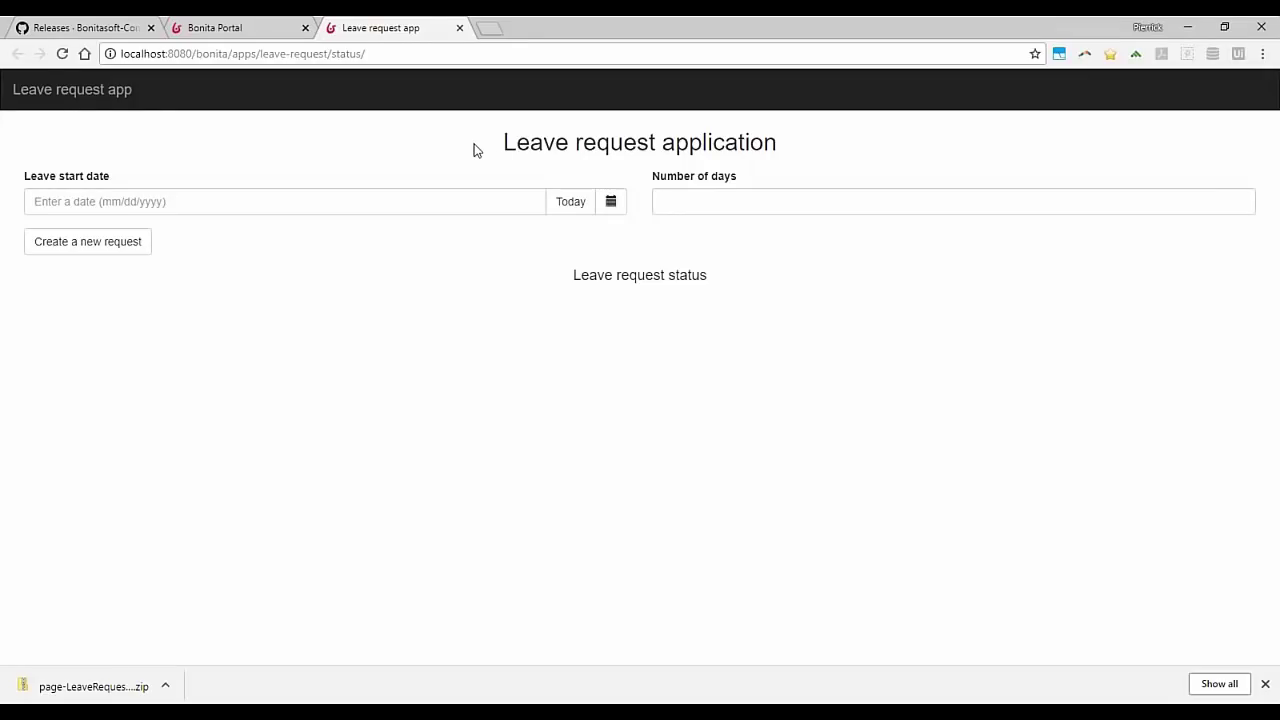
left_click(1265, 684)
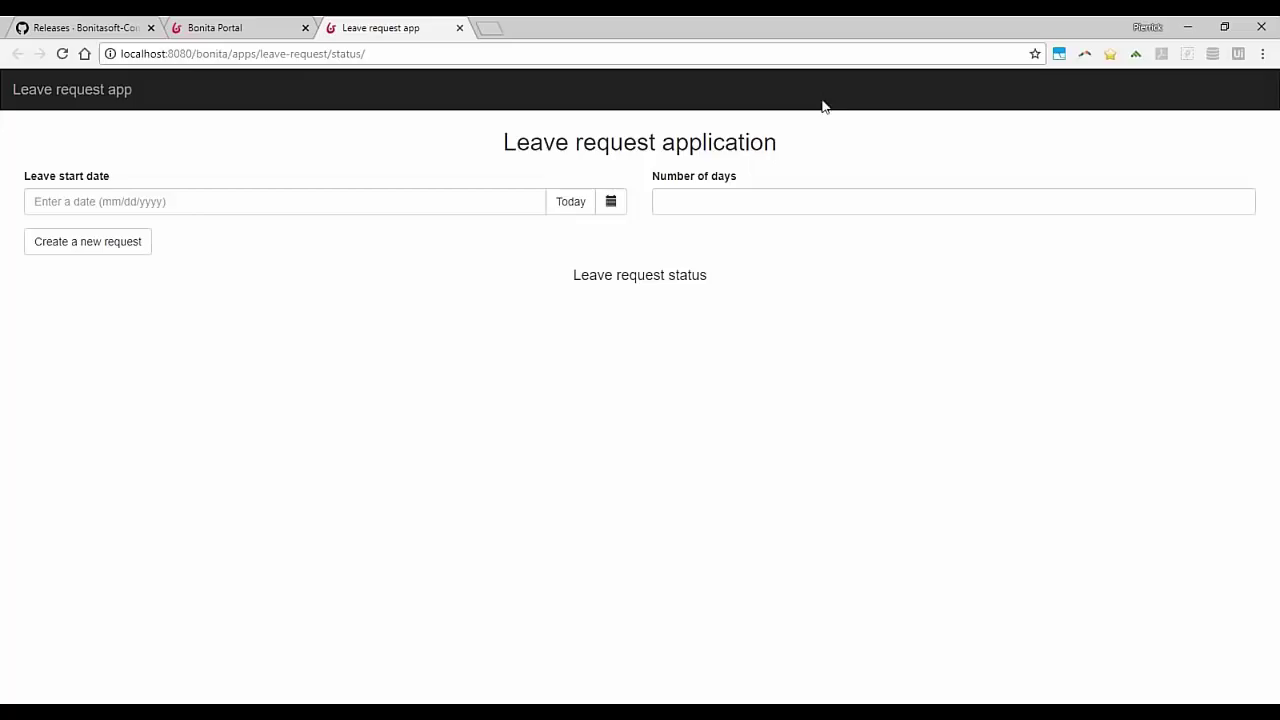
left_click(104, 94)
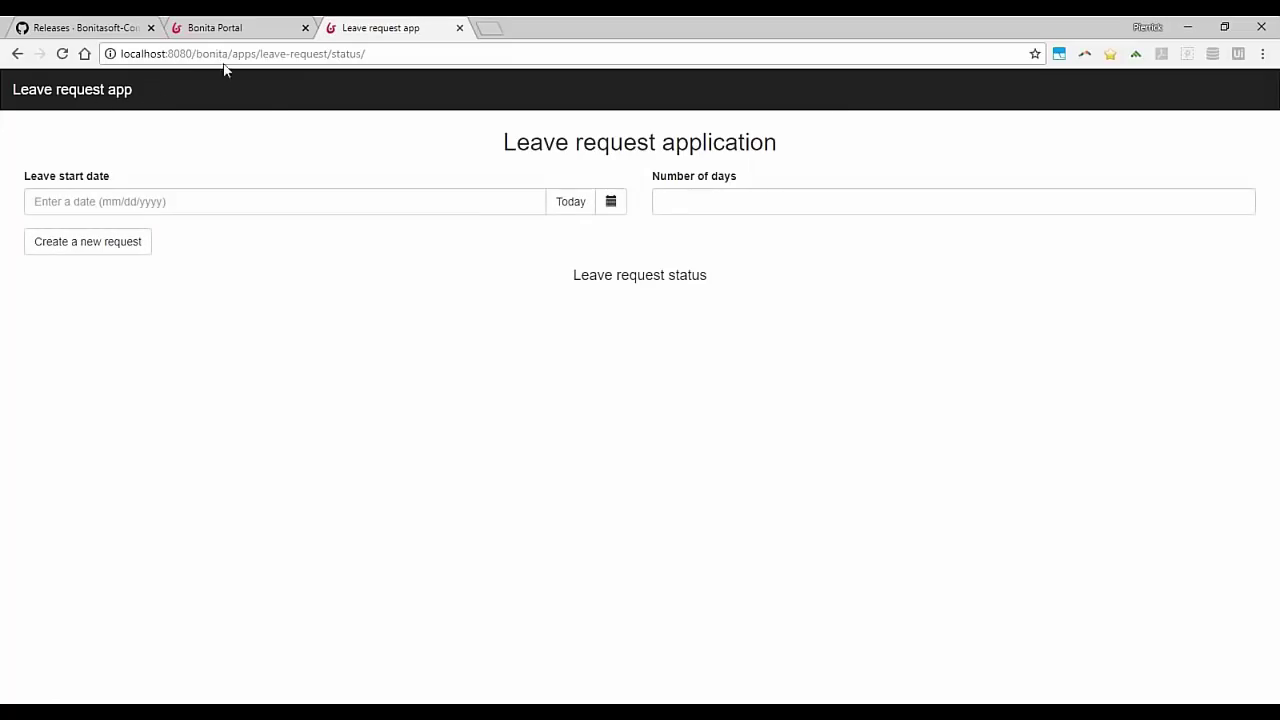
left_click(228, 30)
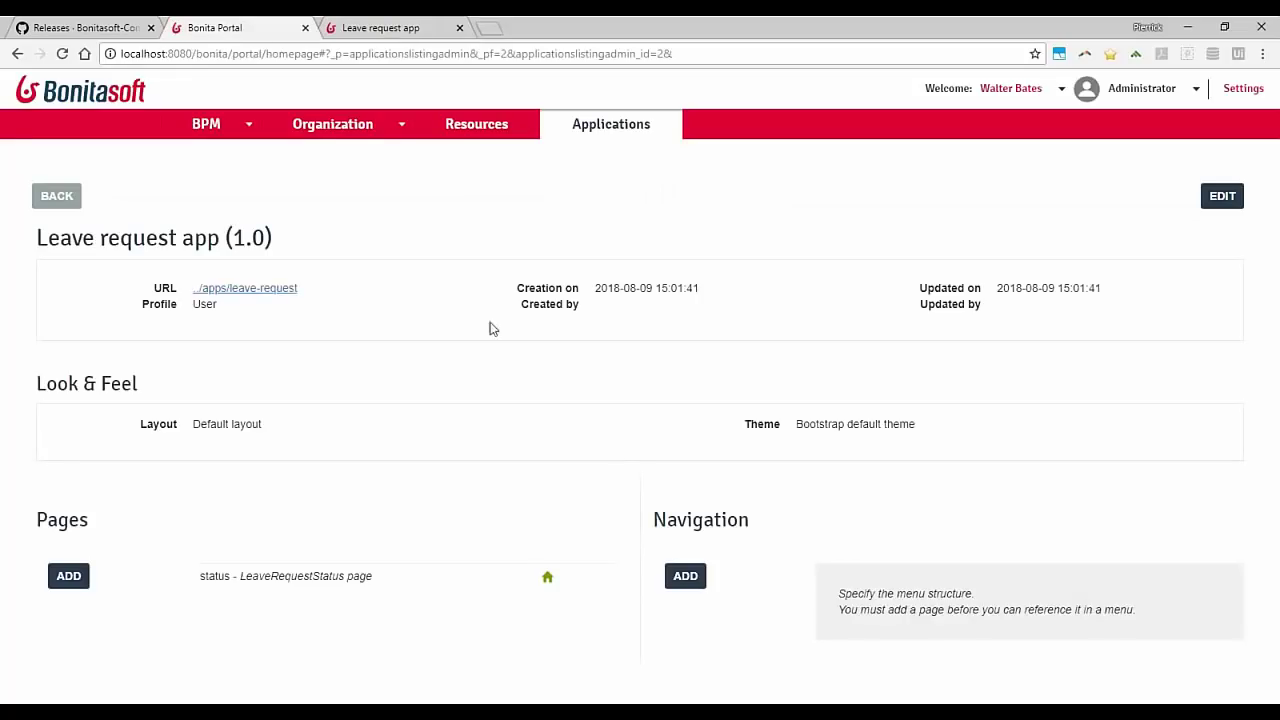
Step: Add a one-page navigation entry named 'menu' pointing to the LeaveRequestStatus page
left_click(686, 577)
left_click(645, 284)
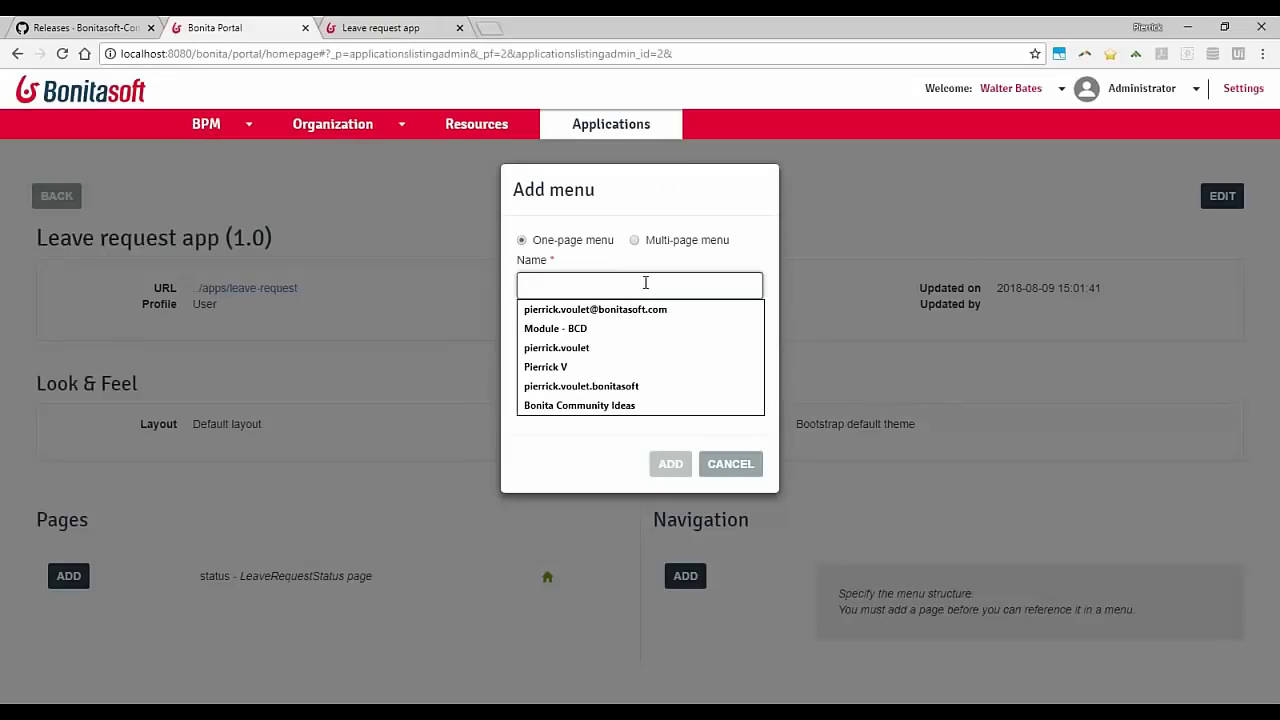
type("menu")
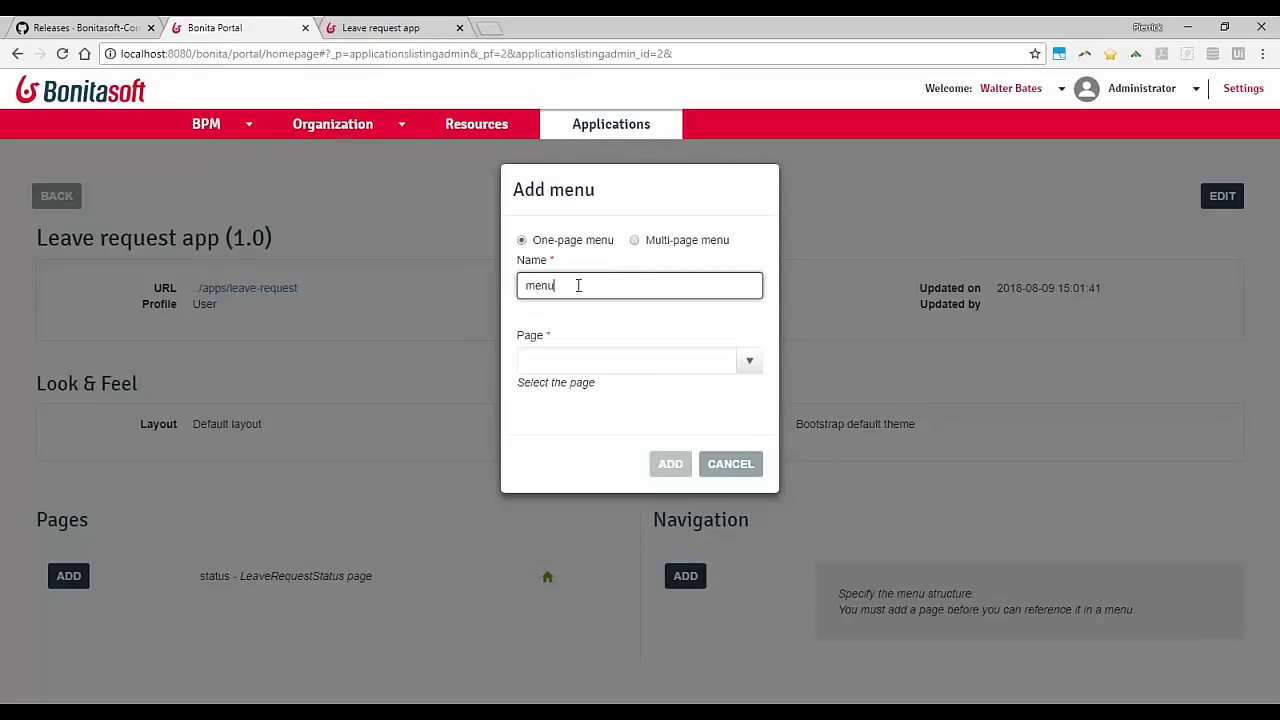
left_click(594, 362)
left_click(609, 410)
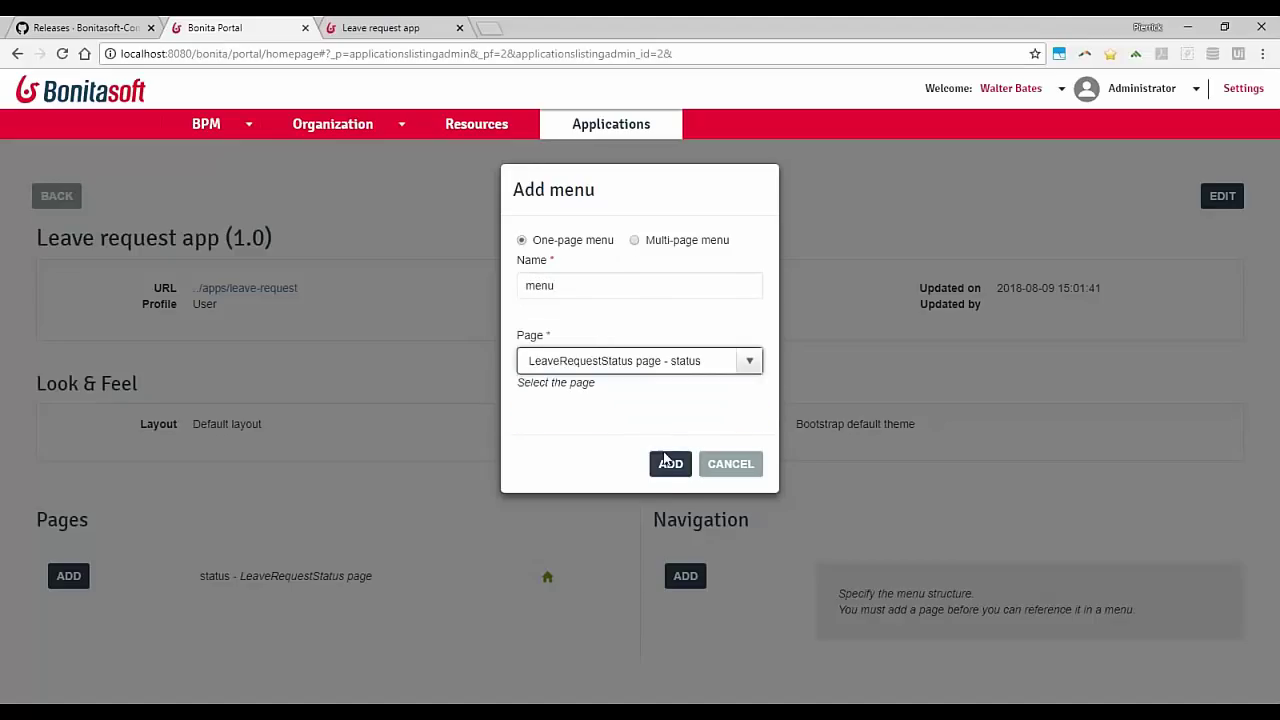
left_click(671, 466)
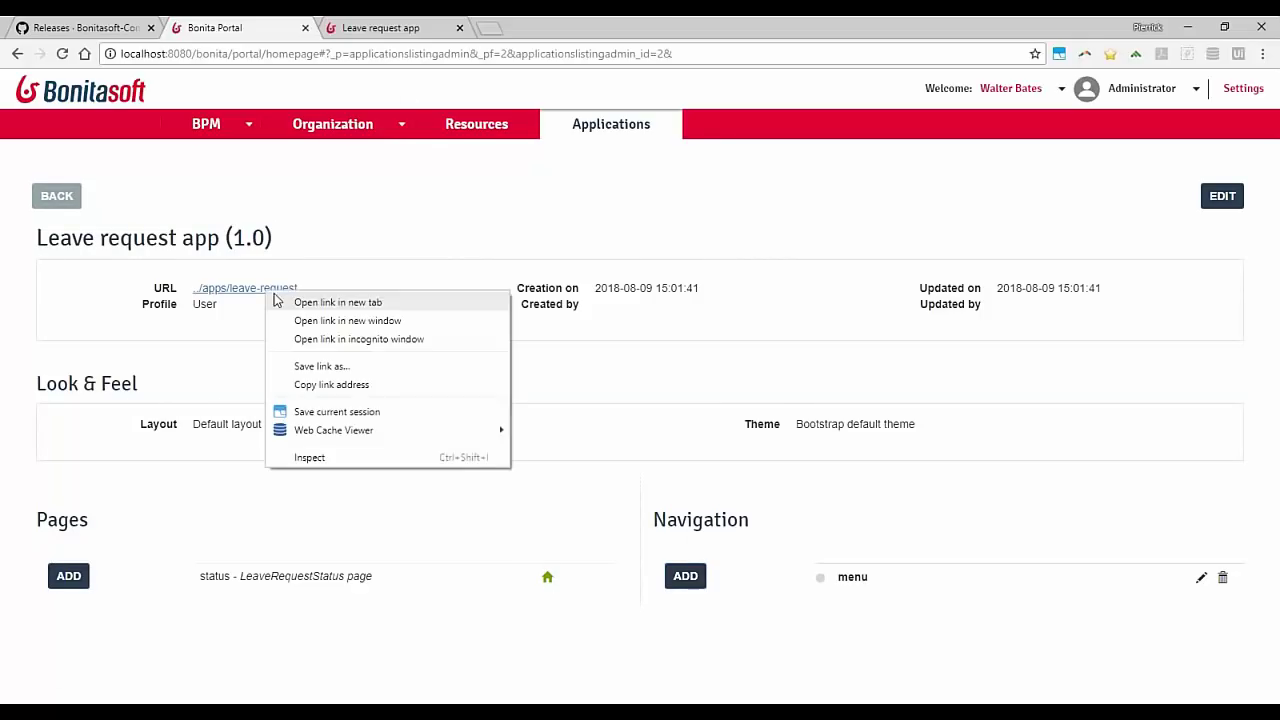
Step: Open the updated Leave request app in a fresh tab to check the new menu
left_click(278, 302)
left_click(459, 27)
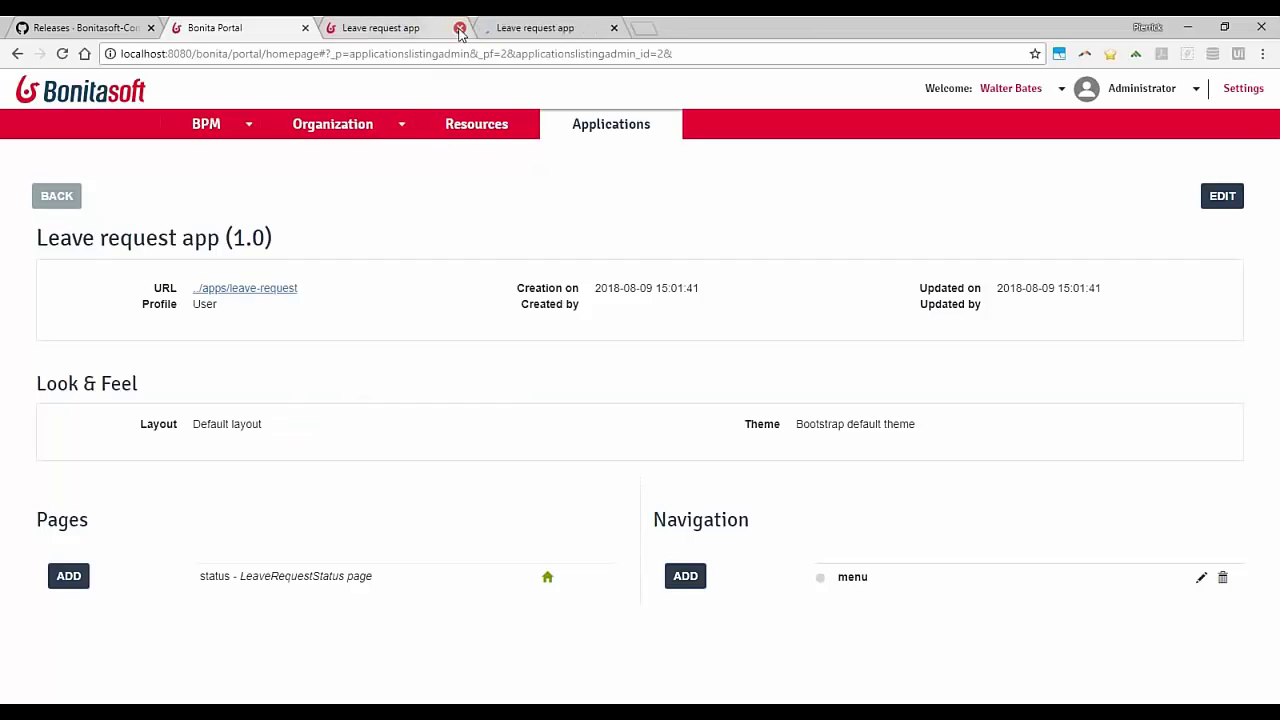
left_click(336, 30)
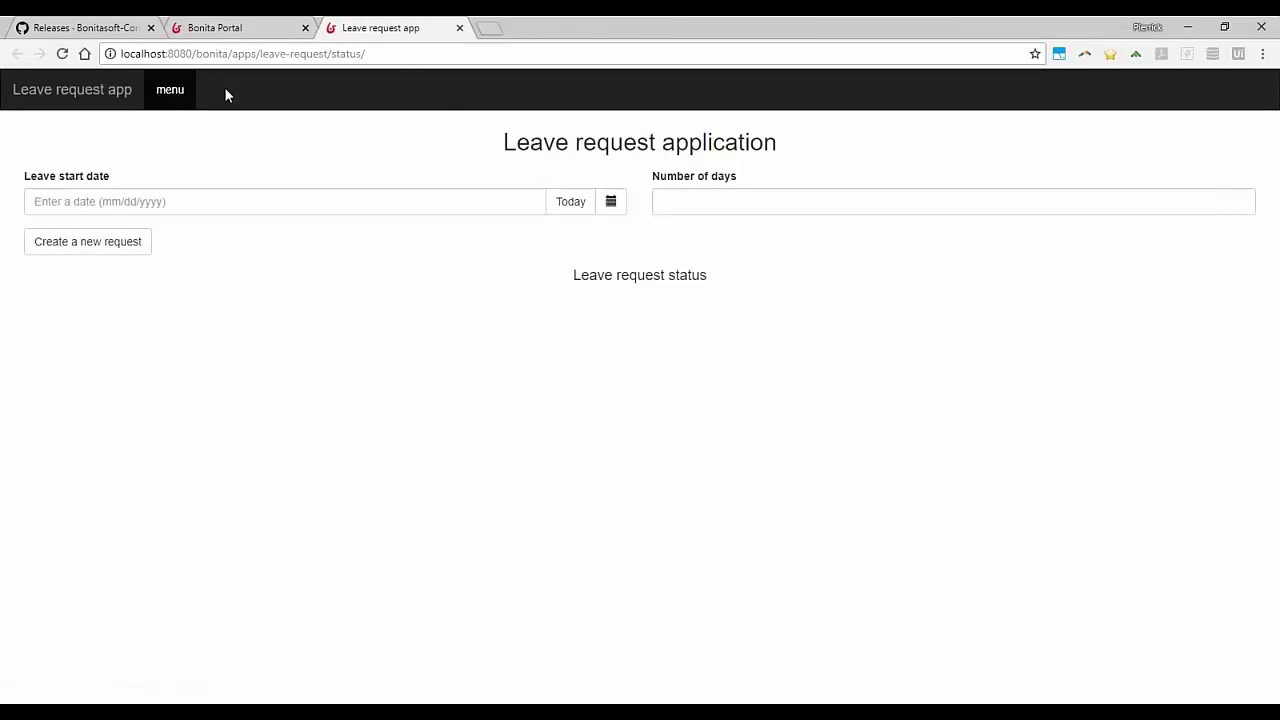
left_click(251, 32)
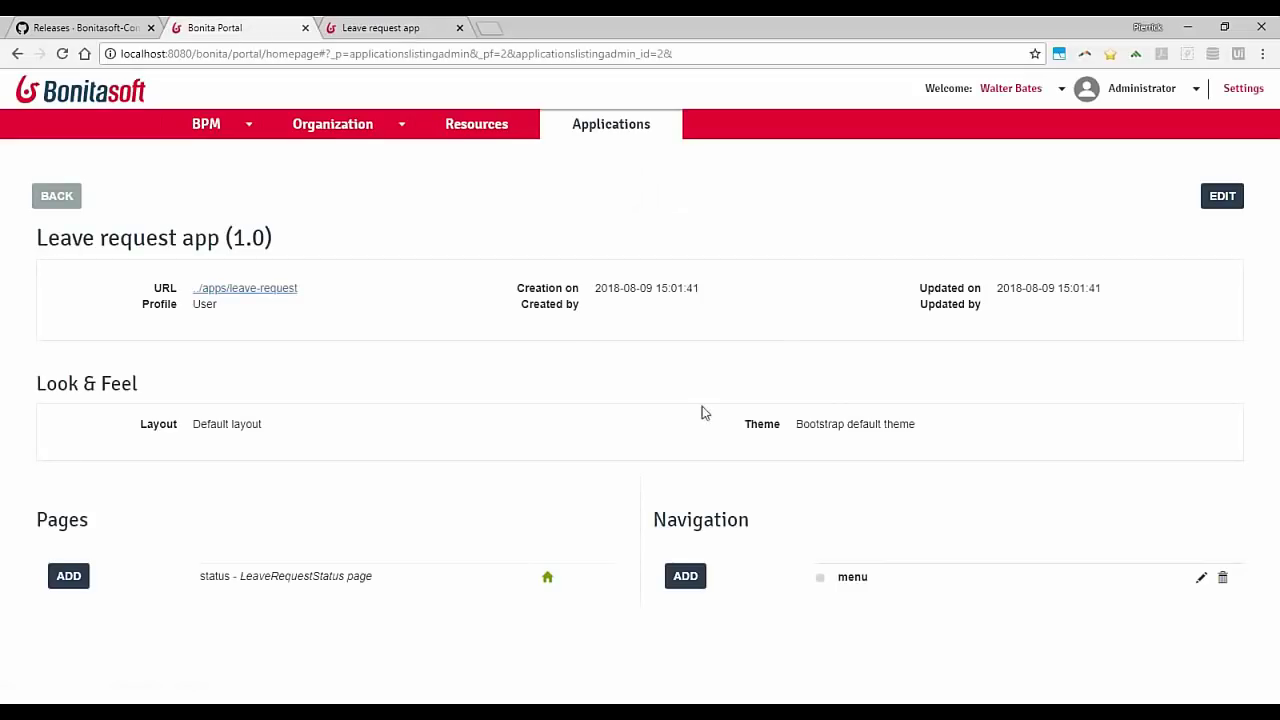
left_click(386, 30)
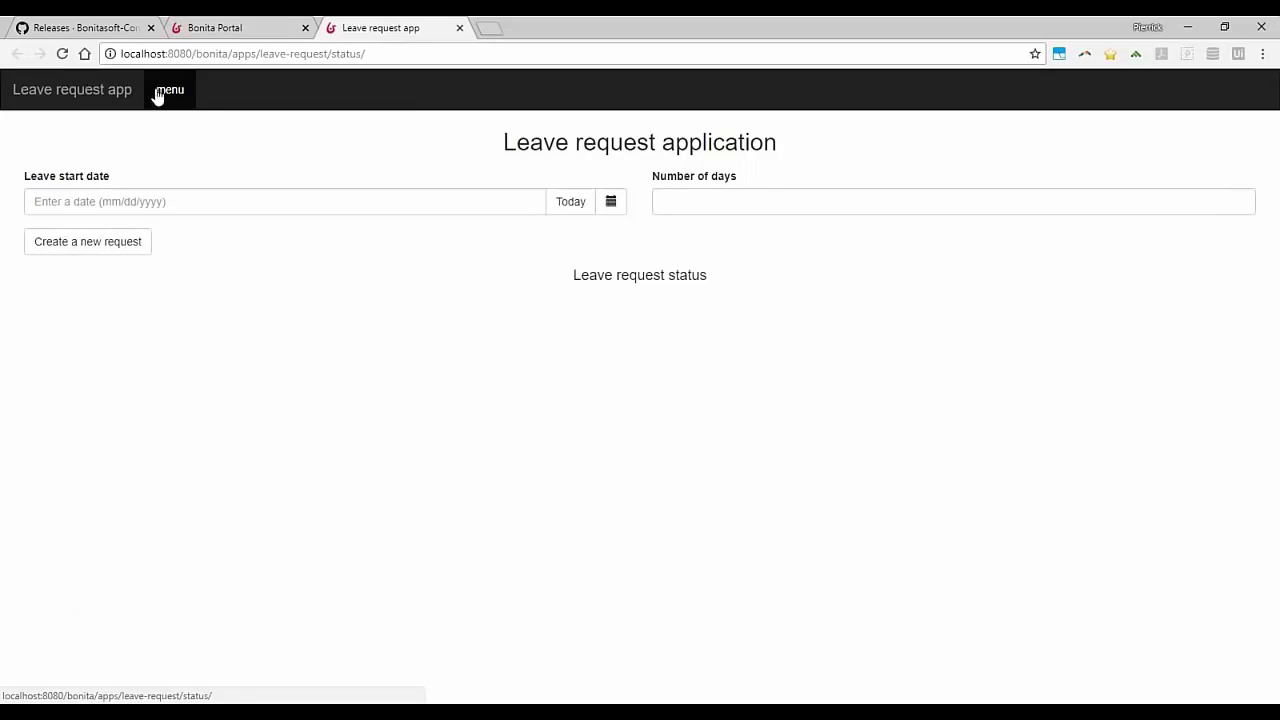
left_click(216, 37)
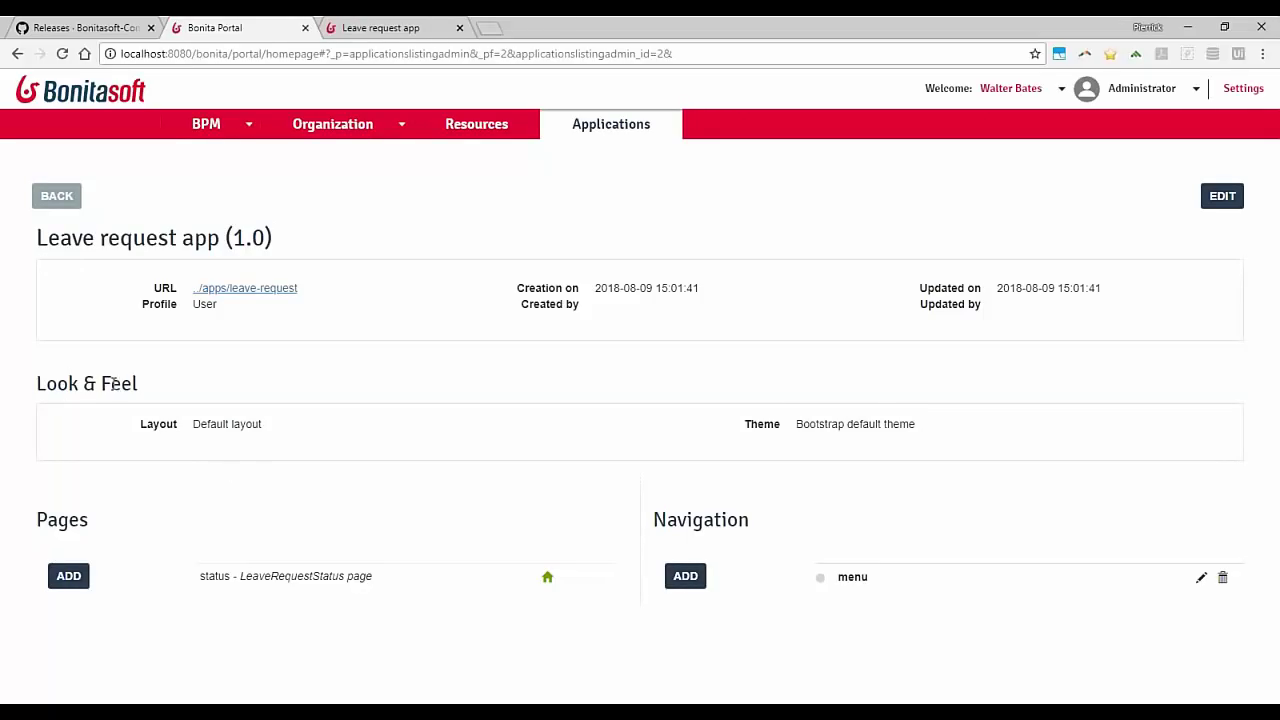
triple_click(261, 426)
left_click_drag(924, 434, 796, 430)
left_click(838, 432)
left_click_drag(922, 428, 800, 437)
left_click(808, 448)
left_click(497, 127)
left_click(98, 358)
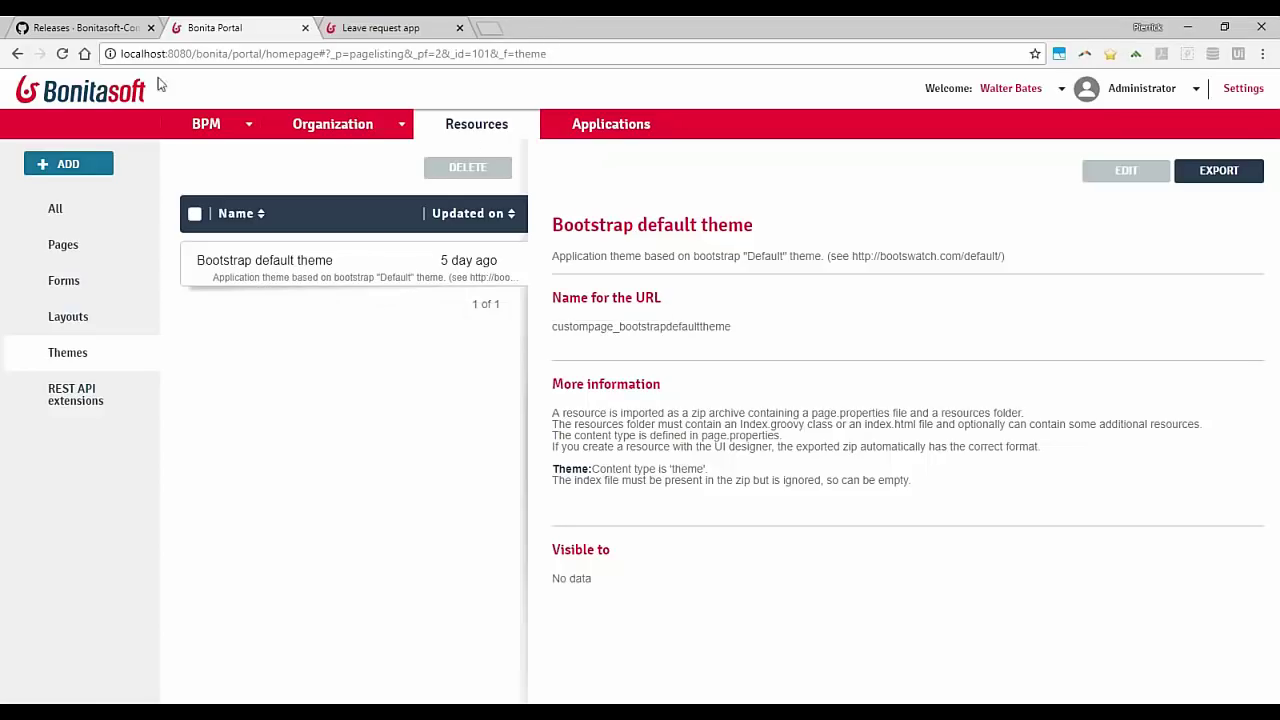
left_click(17, 54)
left_click(17, 54)
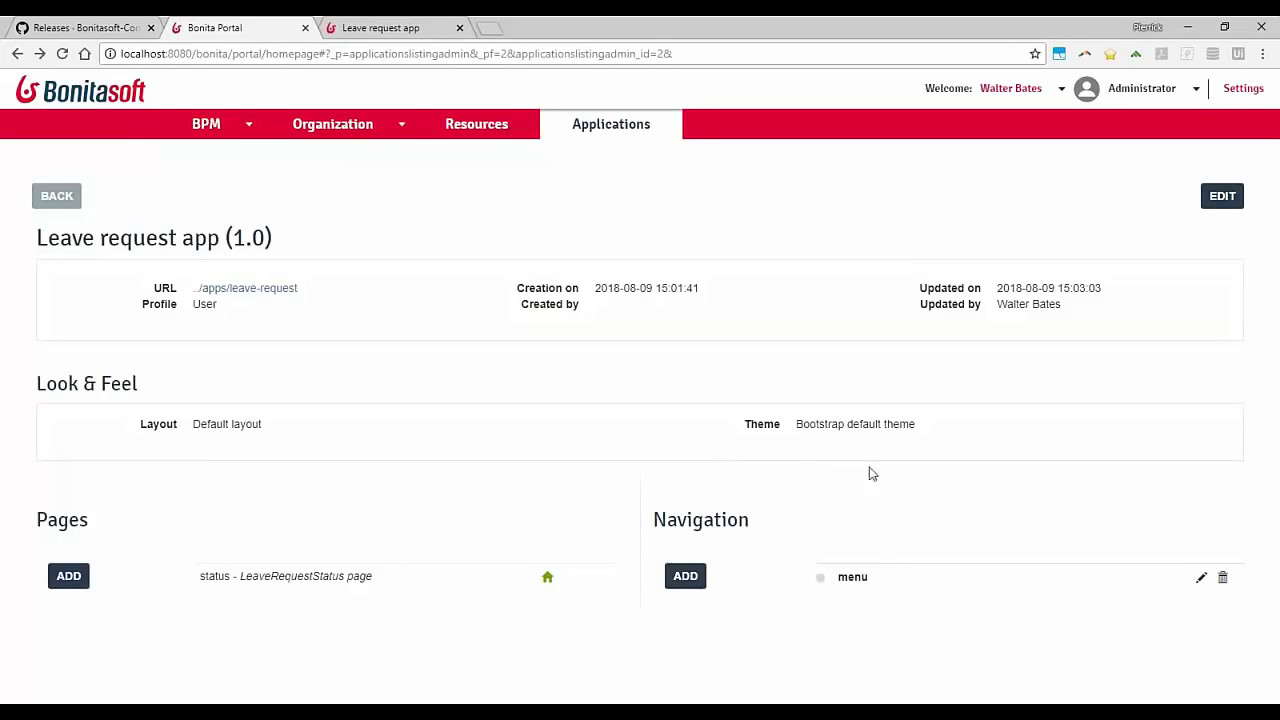
left_click_drag(195, 427, 266, 429)
left_click(484, 84)
key("alt+Tab")
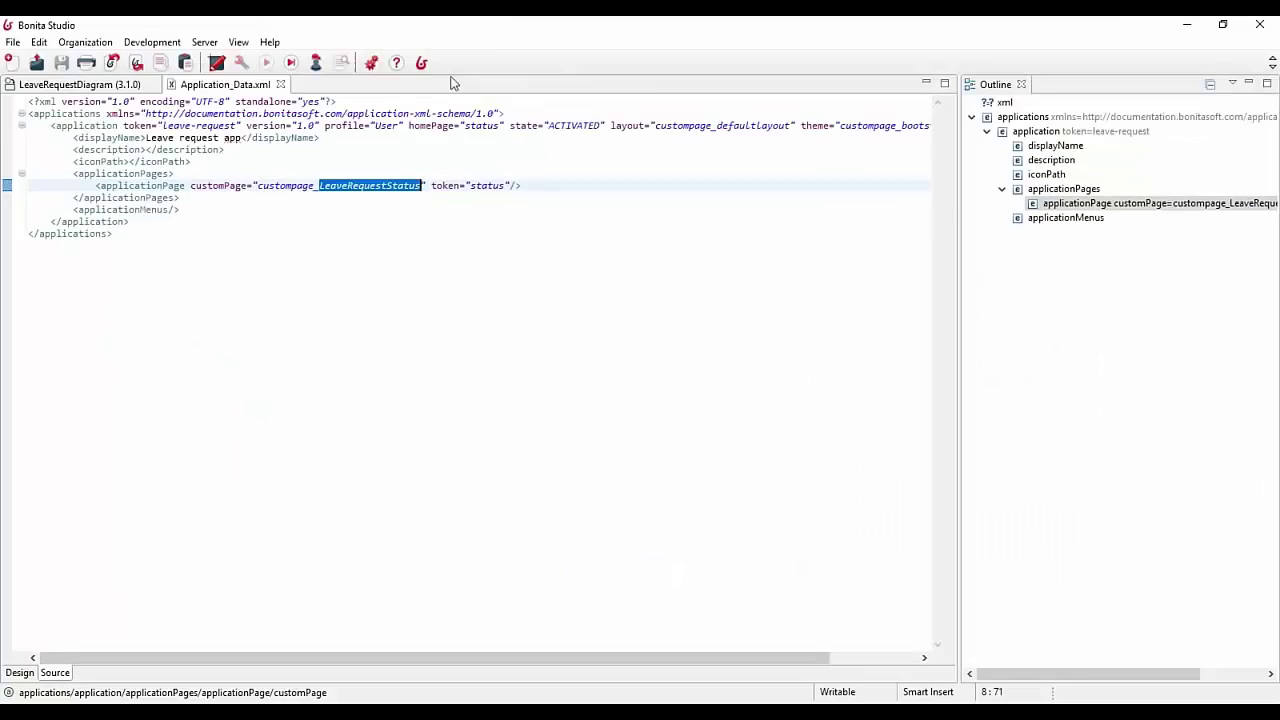
Step: Create an application layout named 'layout' in UI Designer
left_click(228, 68)
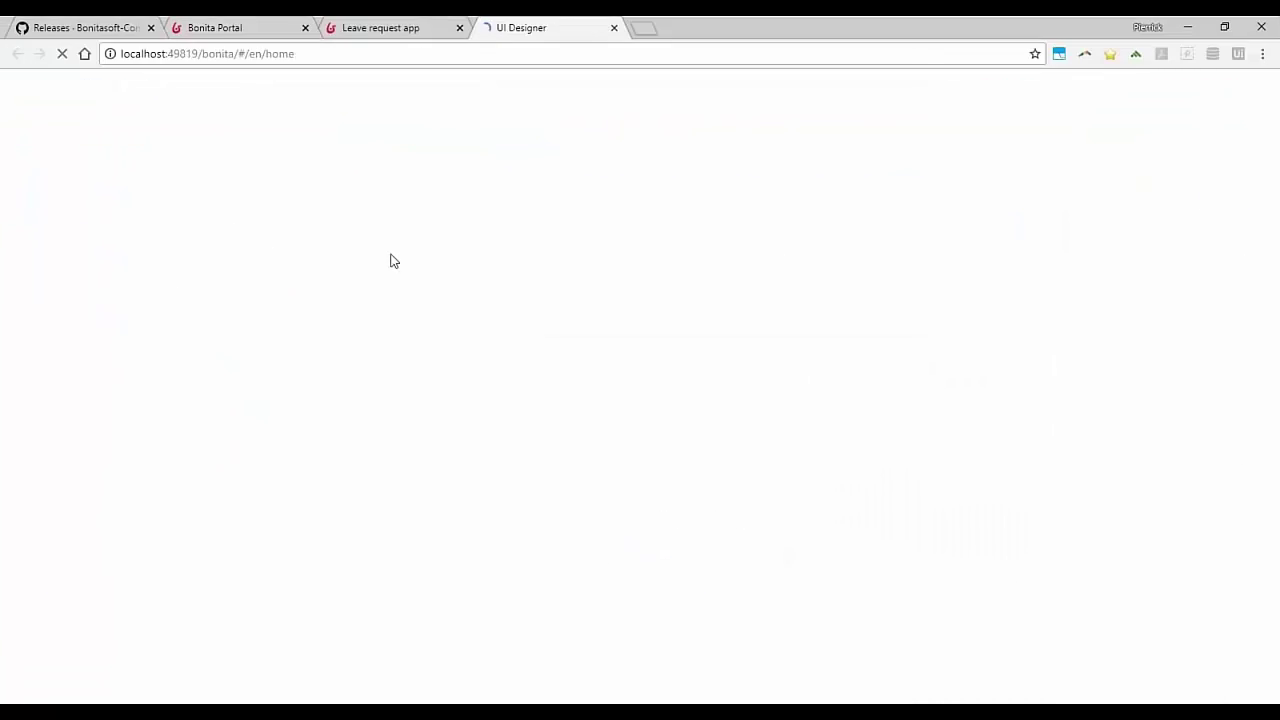
left_click(222, 164)
left_click(278, 326)
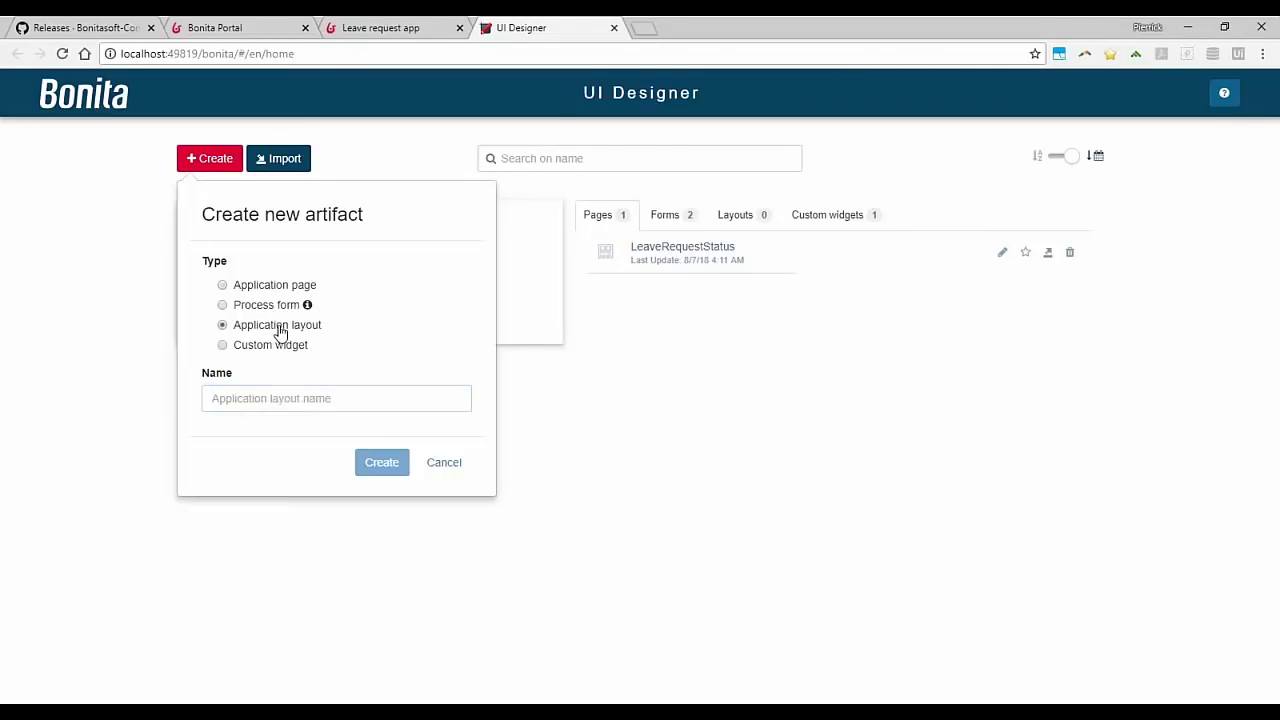
left_click(292, 400)
type("(")
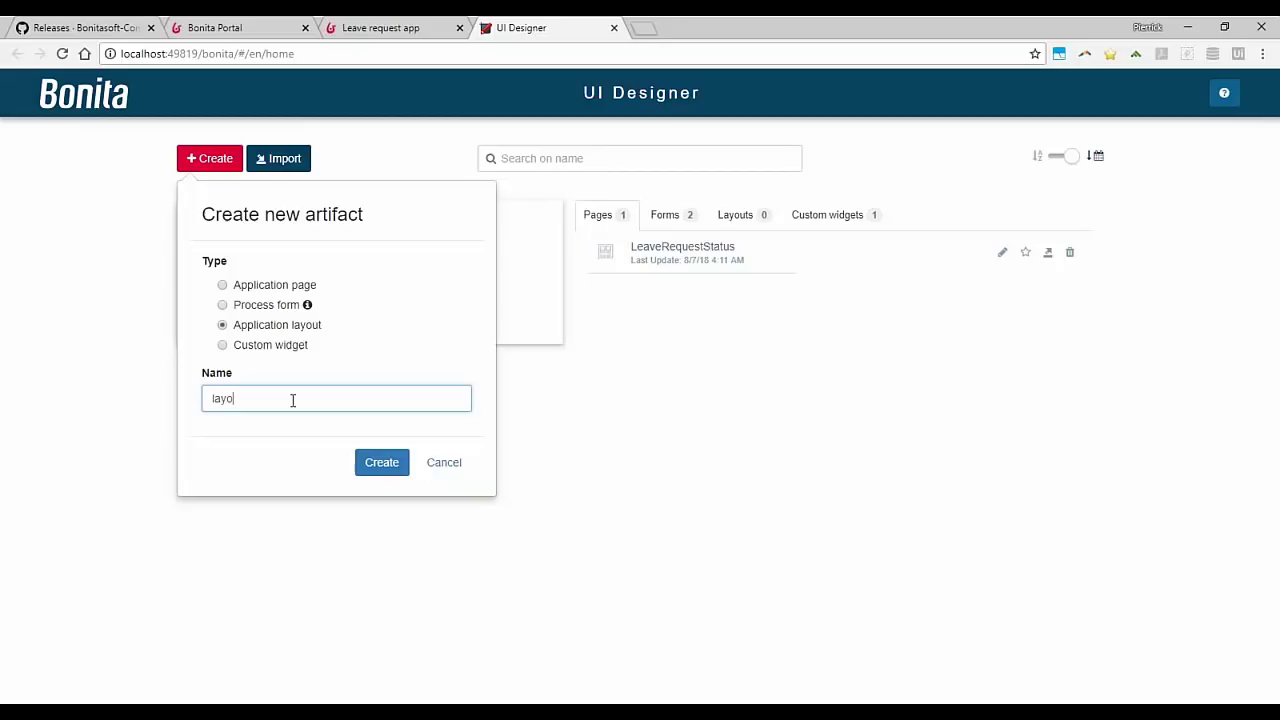
left_click(391, 472)
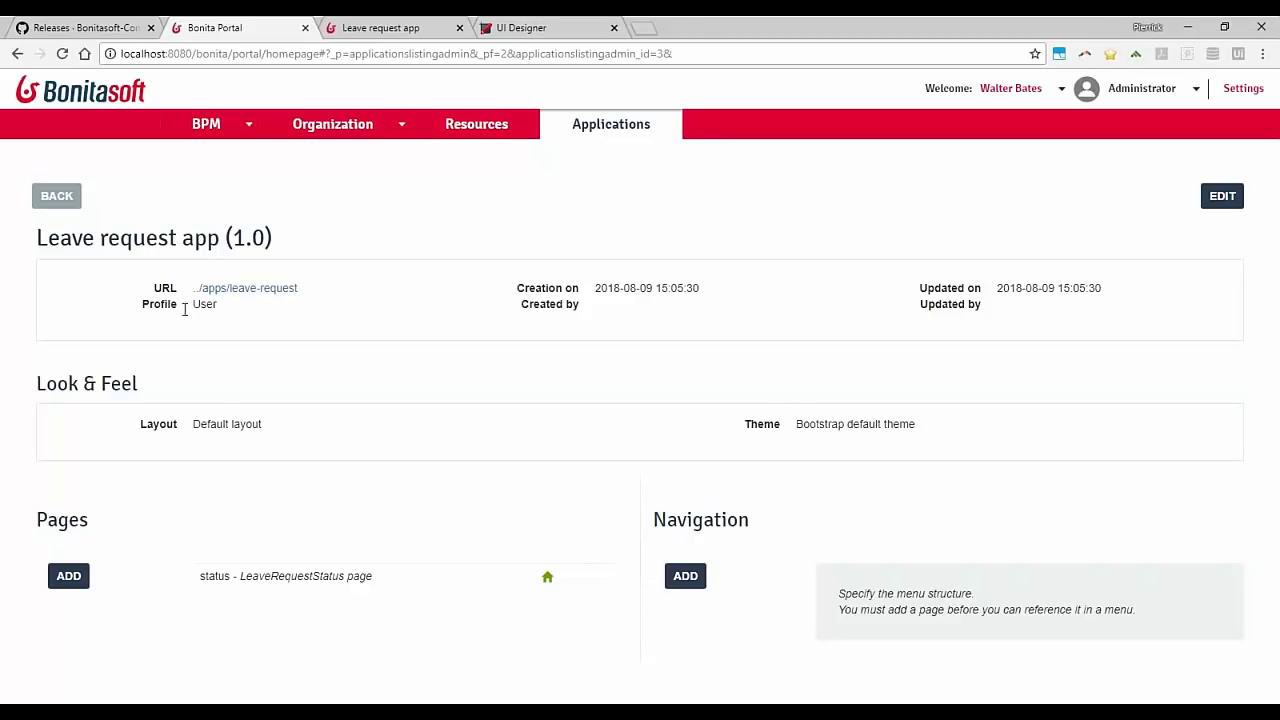
Step: Review the app's display name, URL and version 1.0, pick Administrator profile, then cancel the edit
left_click(1222, 197)
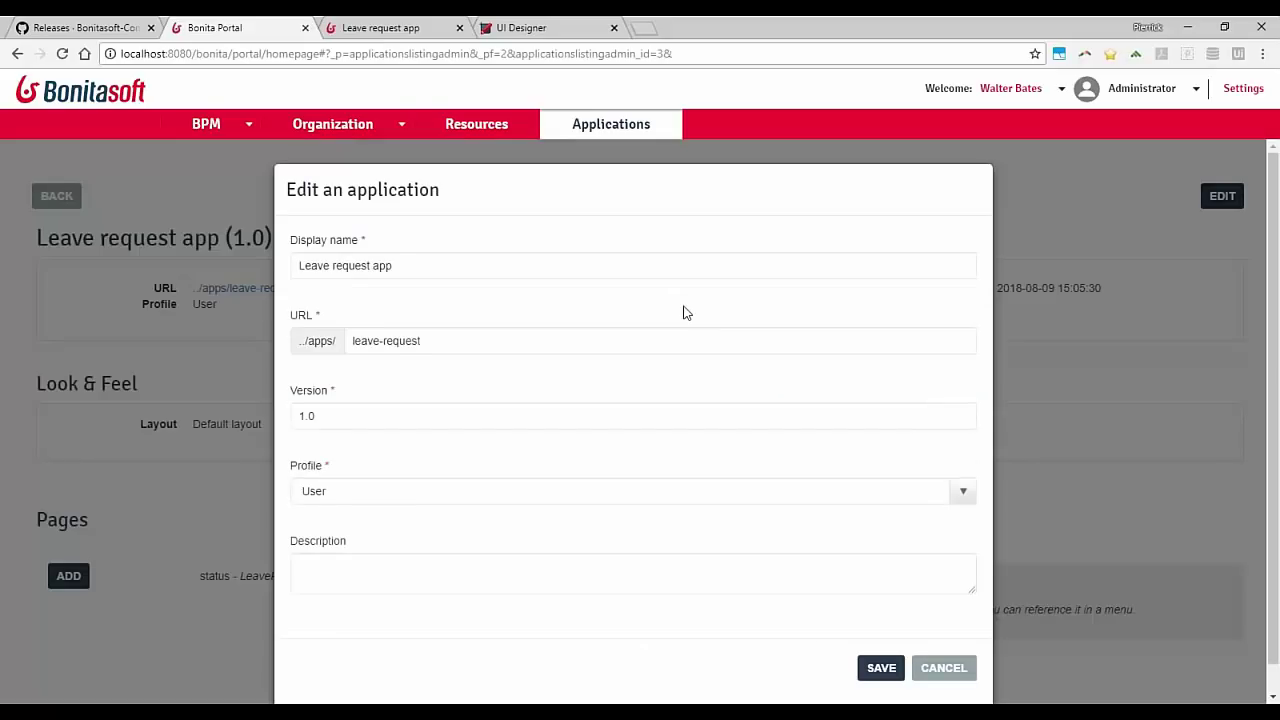
triple_click(307, 268)
left_click(341, 296)
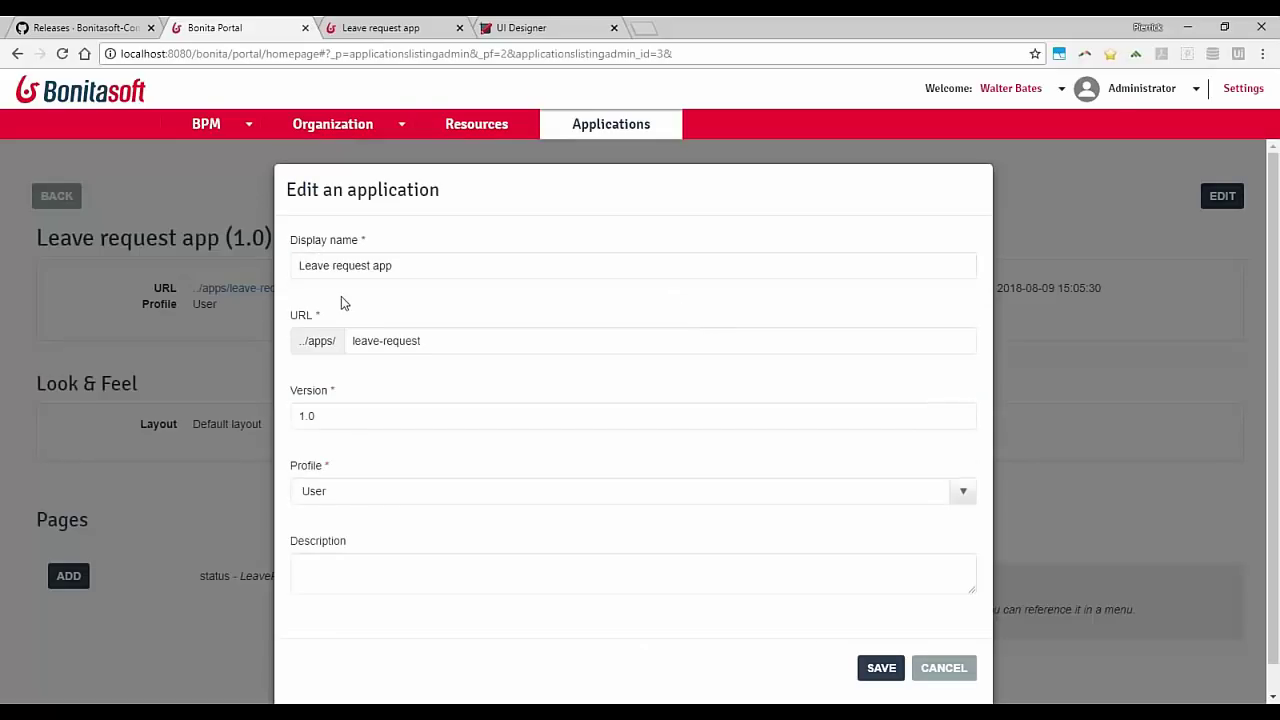
triple_click(376, 340)
left_click(430, 300)
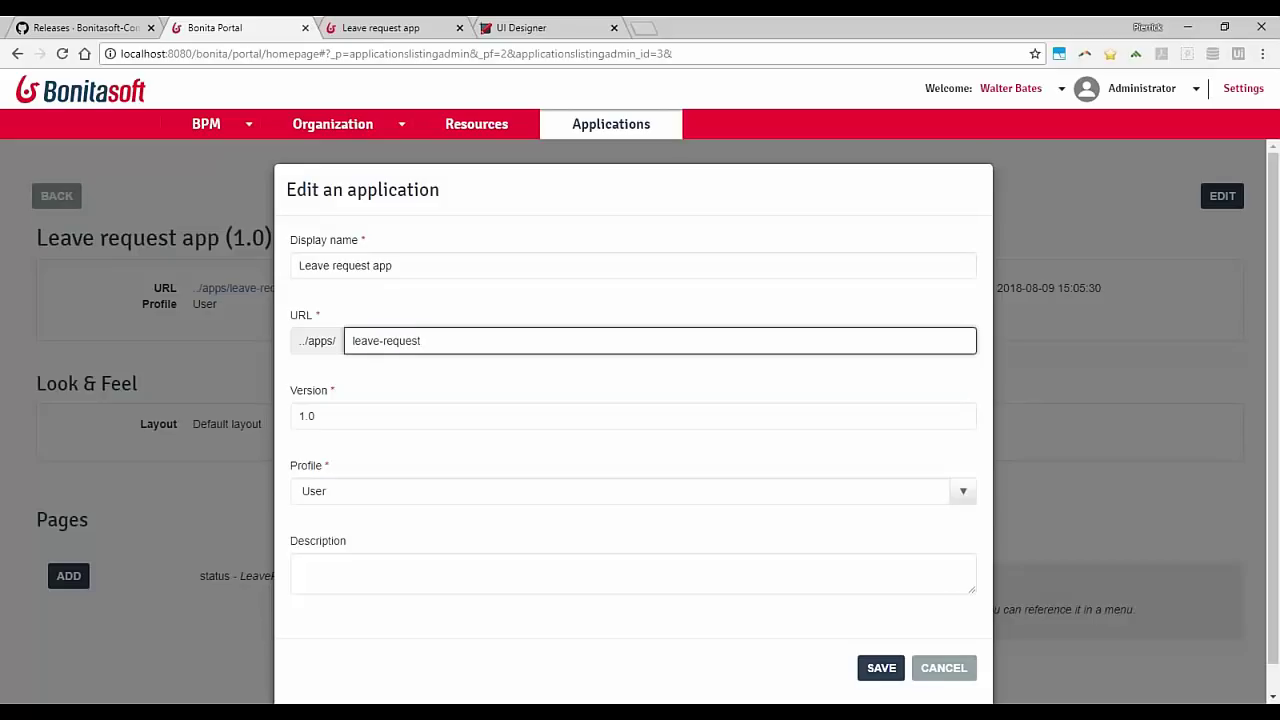
left_click_drag(311, 414, 343, 421)
left_click(350, 397)
left_click(350, 492)
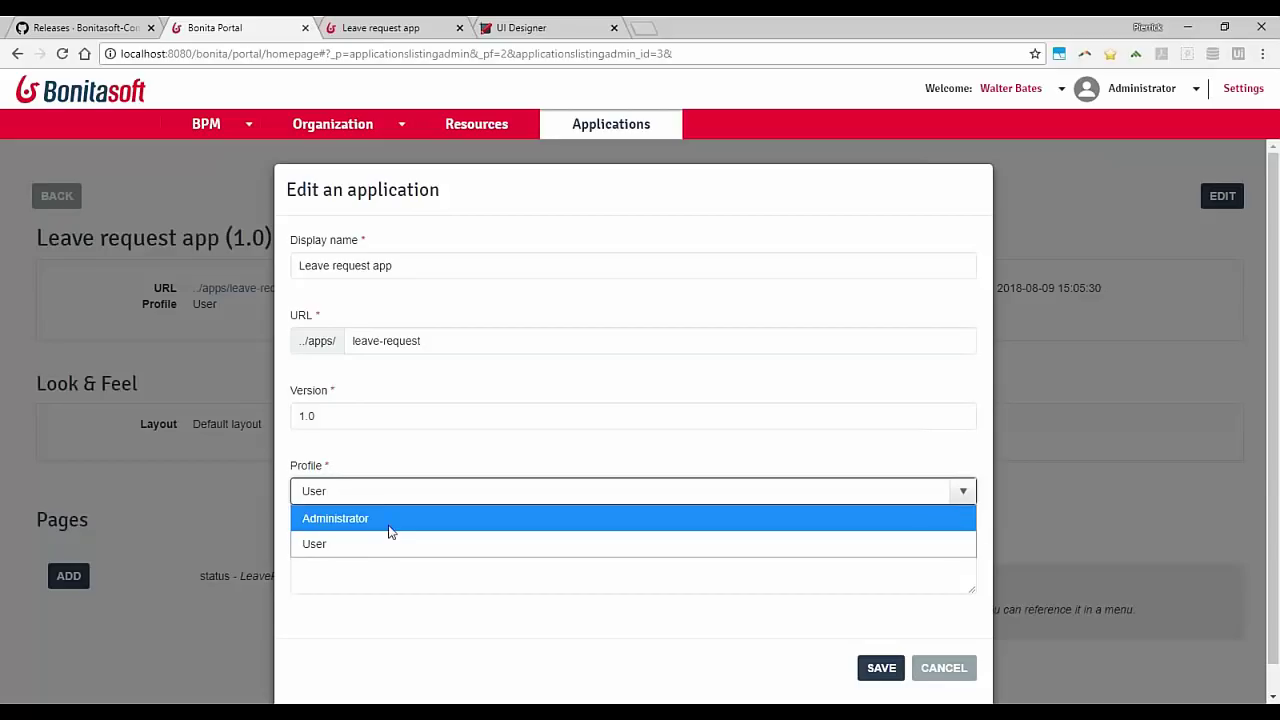
left_click(388, 522)
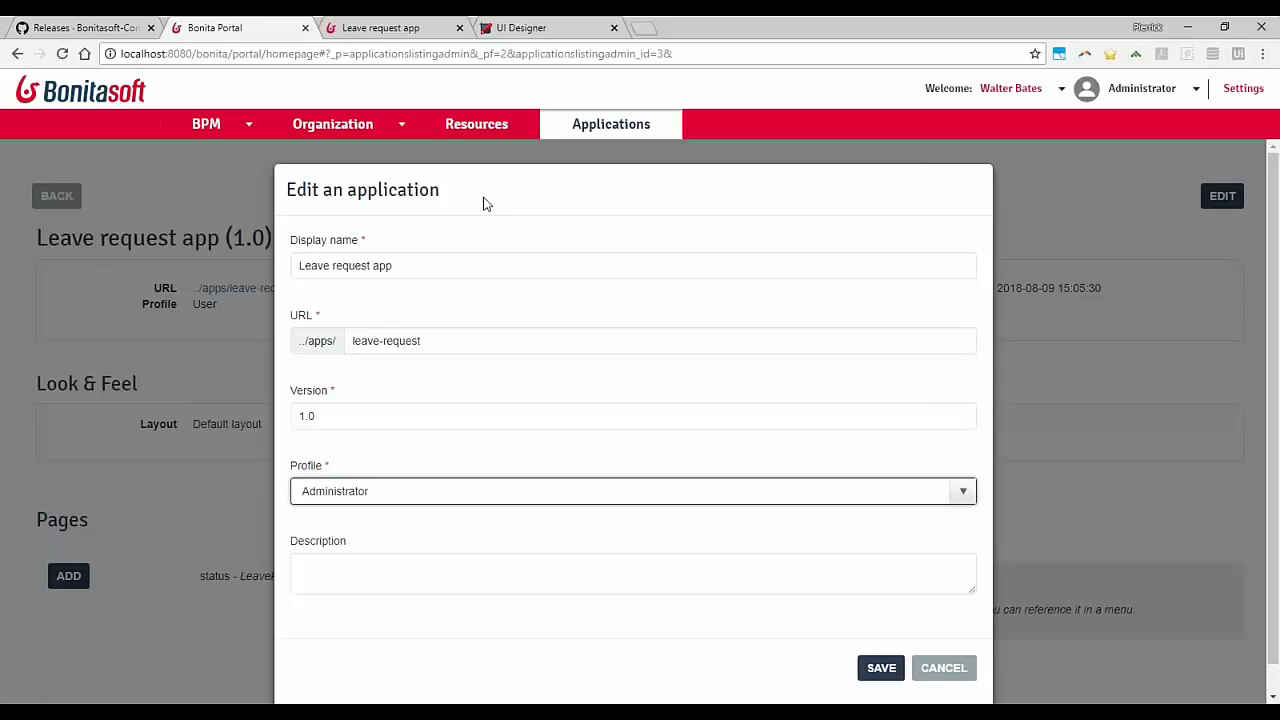
left_click(950, 668)
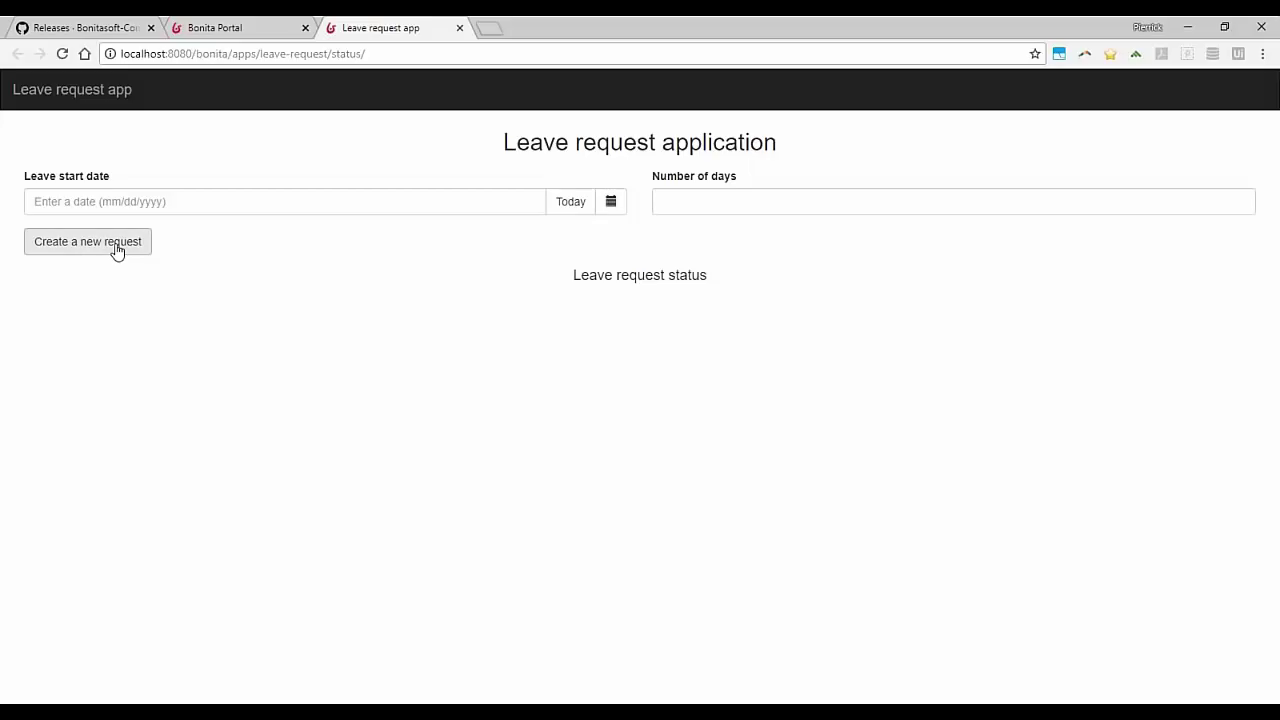
Step: Show the LeaveRequest pool's parameters in LeaveRequestDiagram, then close the app and Portal tabs
mouse_move(800, 24)
left_click(870, 75)
left_click(110, 85)
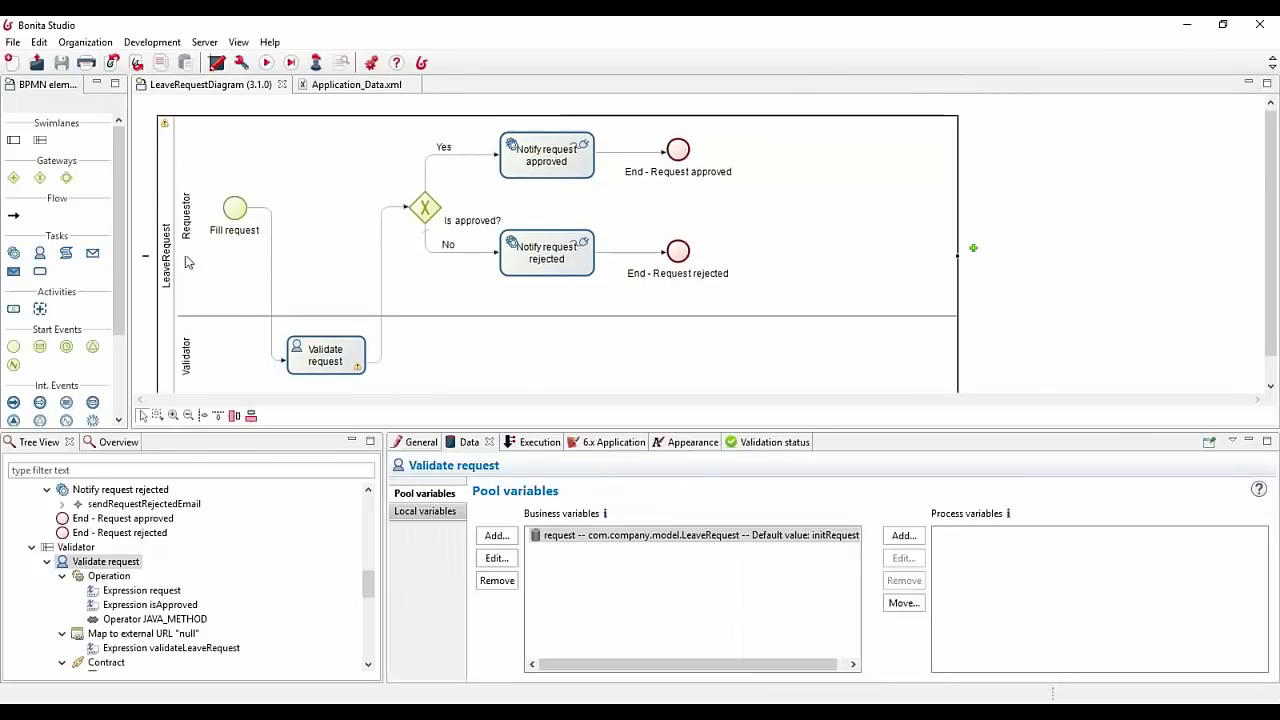
left_click(166, 220)
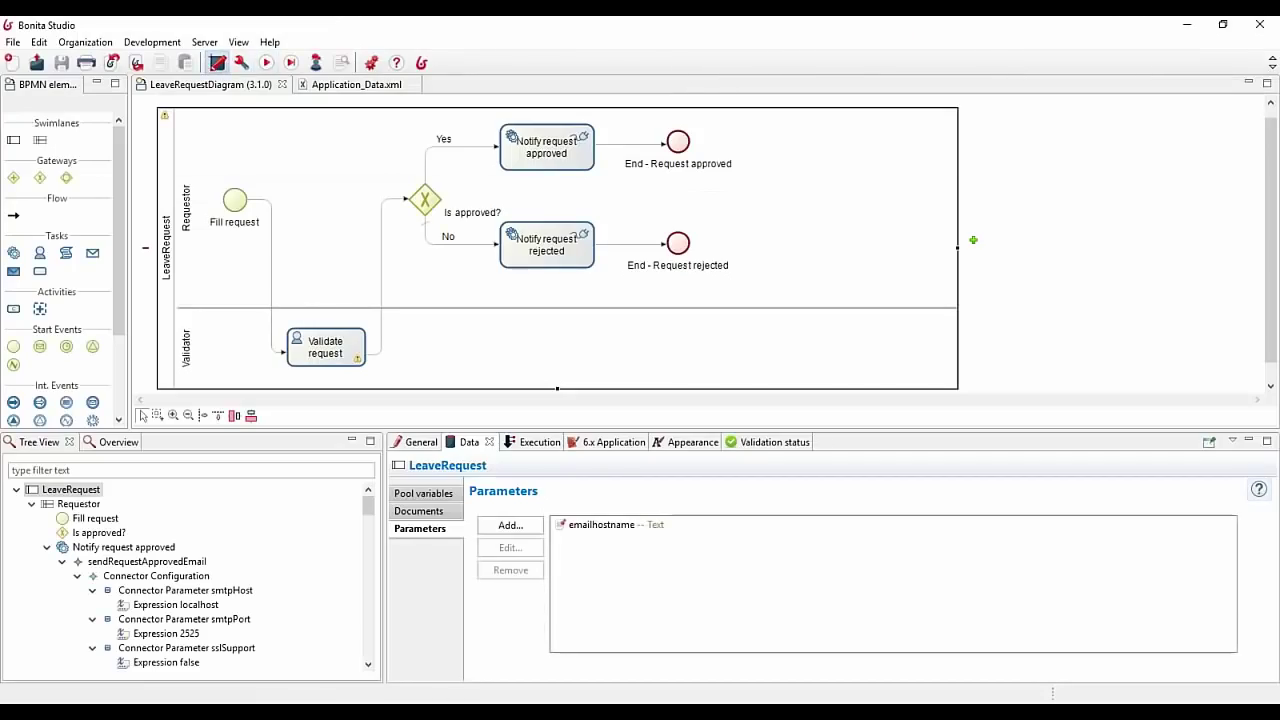
left_click(459, 27)
left_click(305, 27)
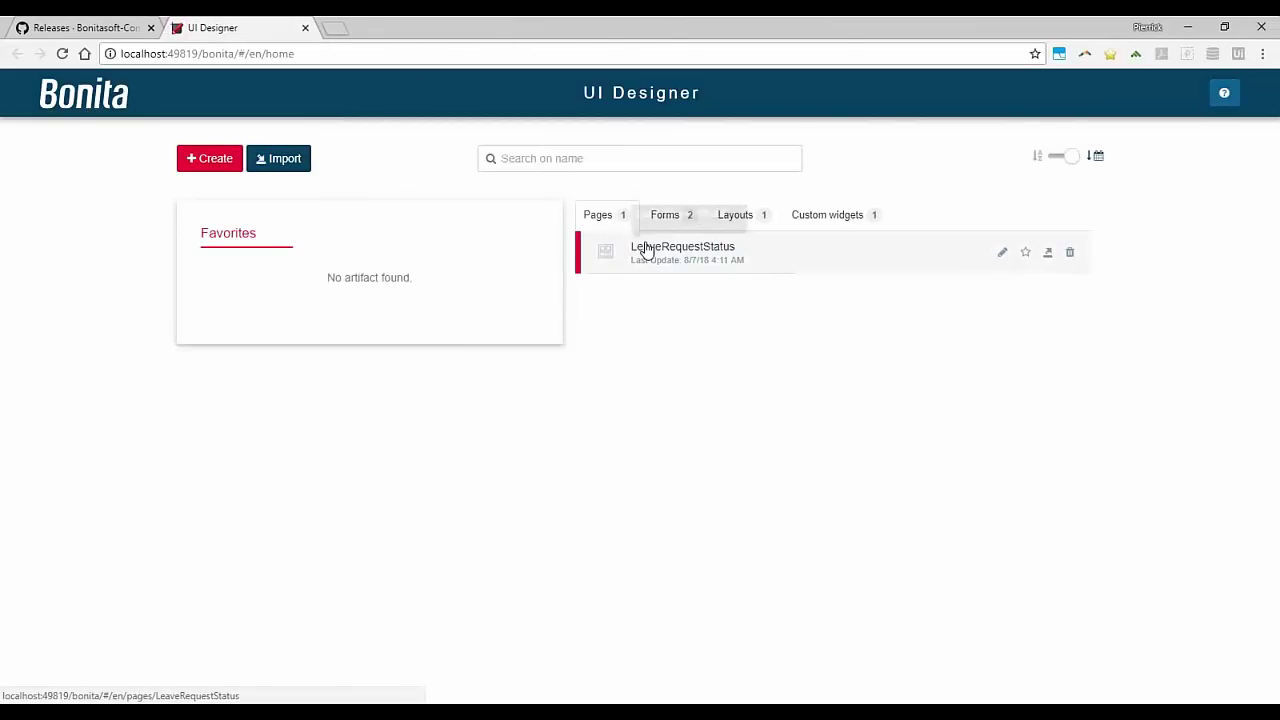
Step: Open the LeaveRequestStatus page and check the Create a new request button's POST action and API URL
left_click(646, 250)
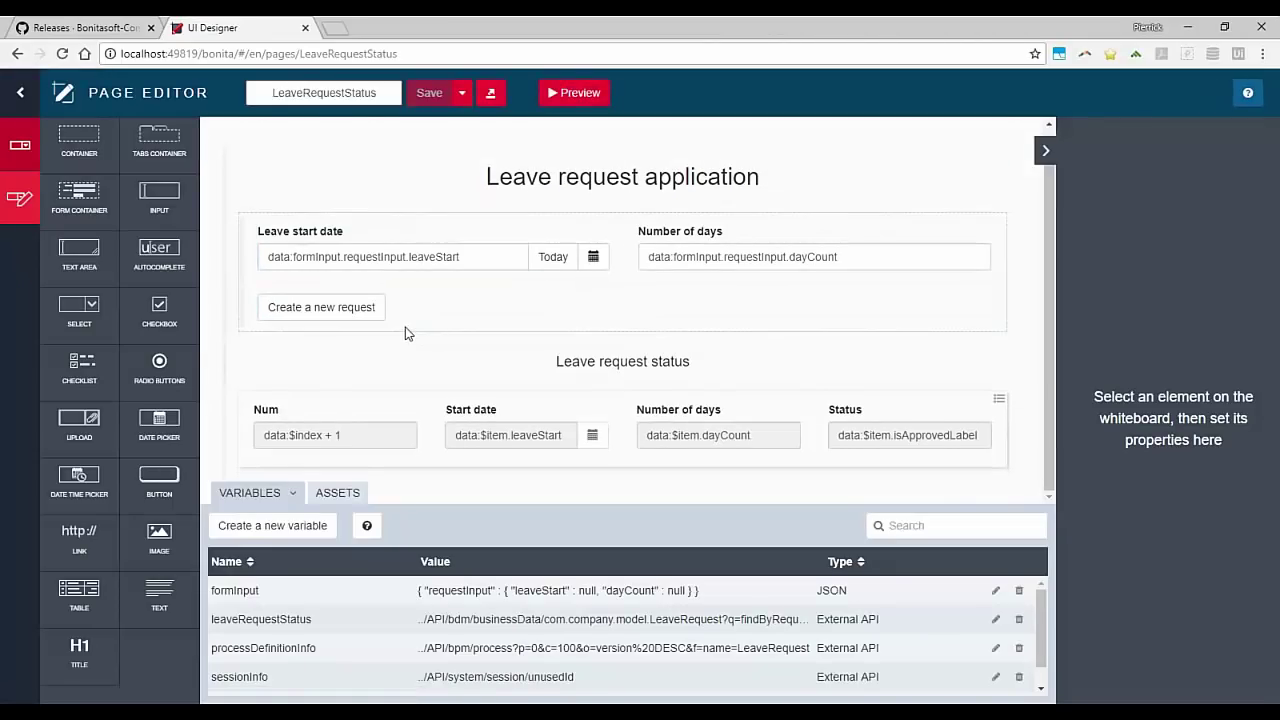
left_click(337, 312)
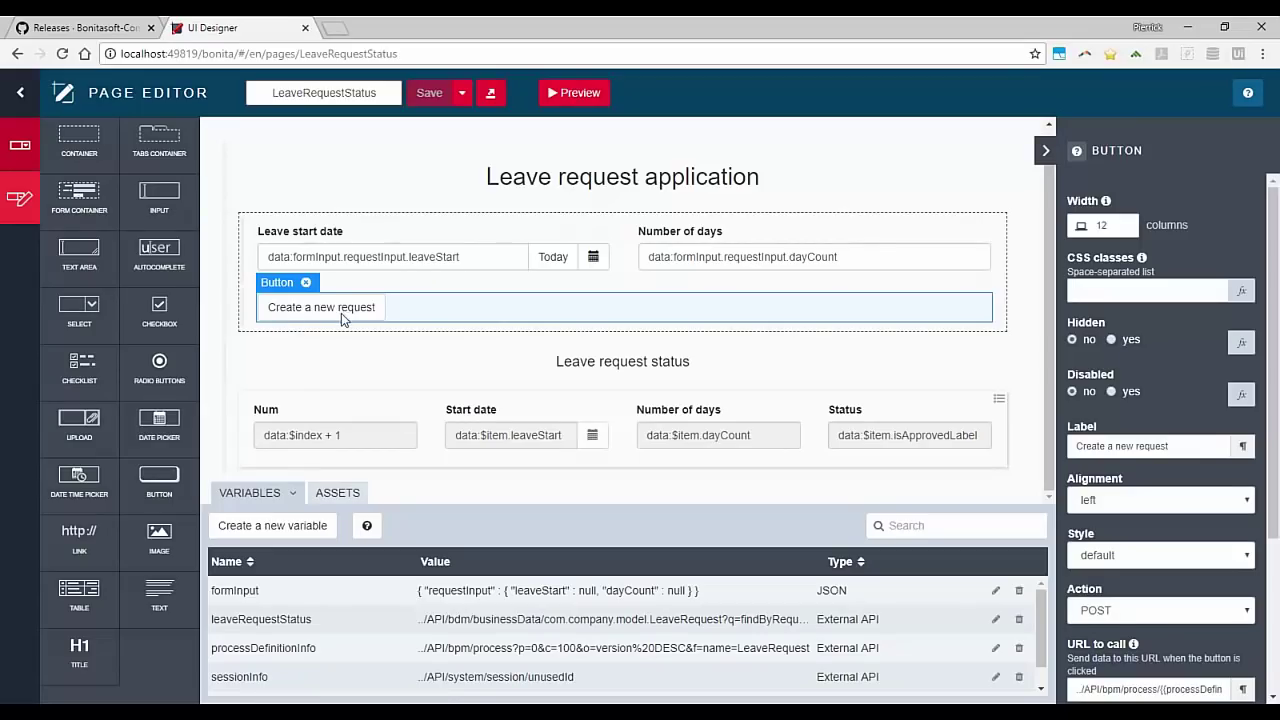
scroll(1123, 464, "down", 2)
left_click(1130, 450)
left_click(1130, 454)
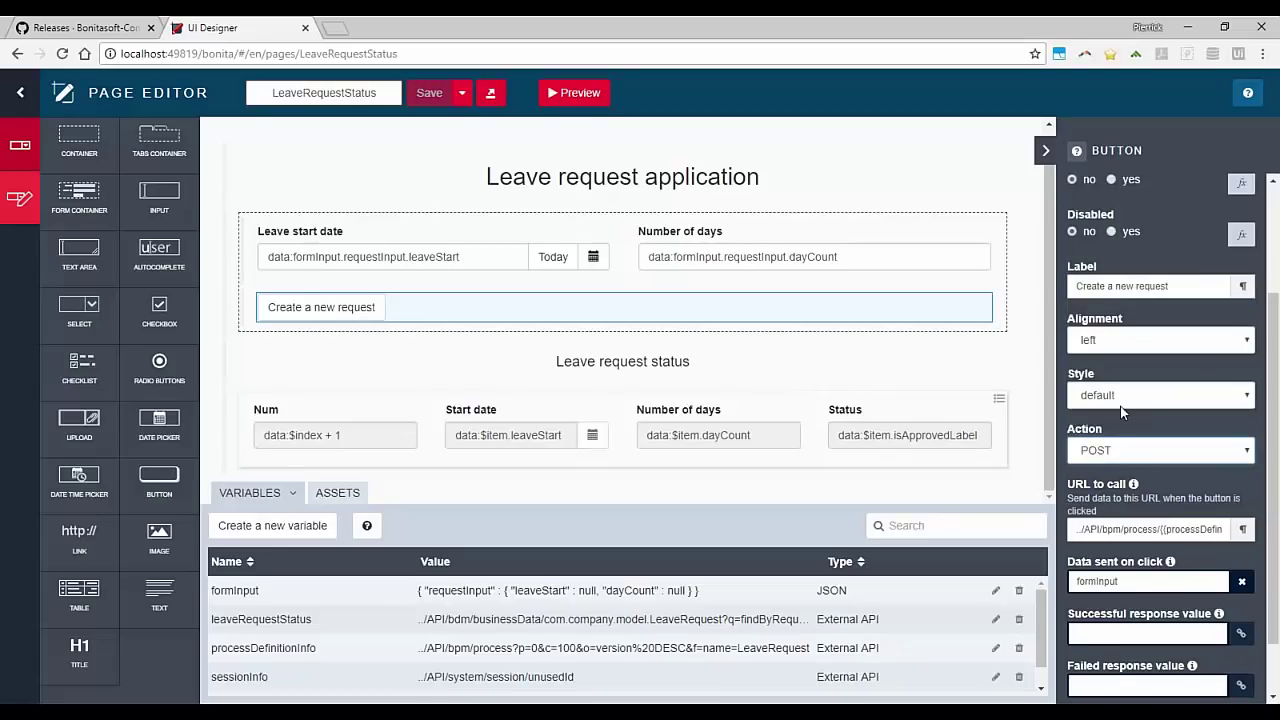
scroll(1120, 406, "down", 1)
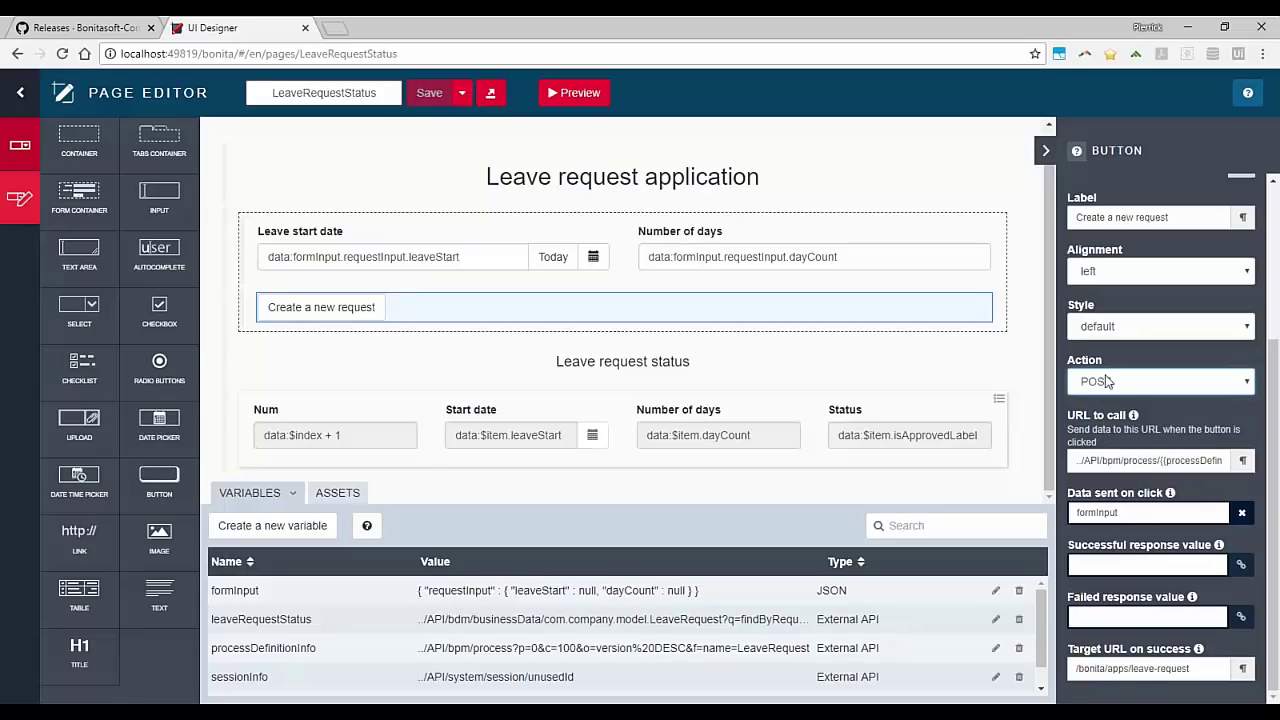
left_click_drag(1153, 460, 1088, 463)
Step: Review formInput as the data sent and its JSON value, then check the start date and days inputs
double_click(1100, 512)
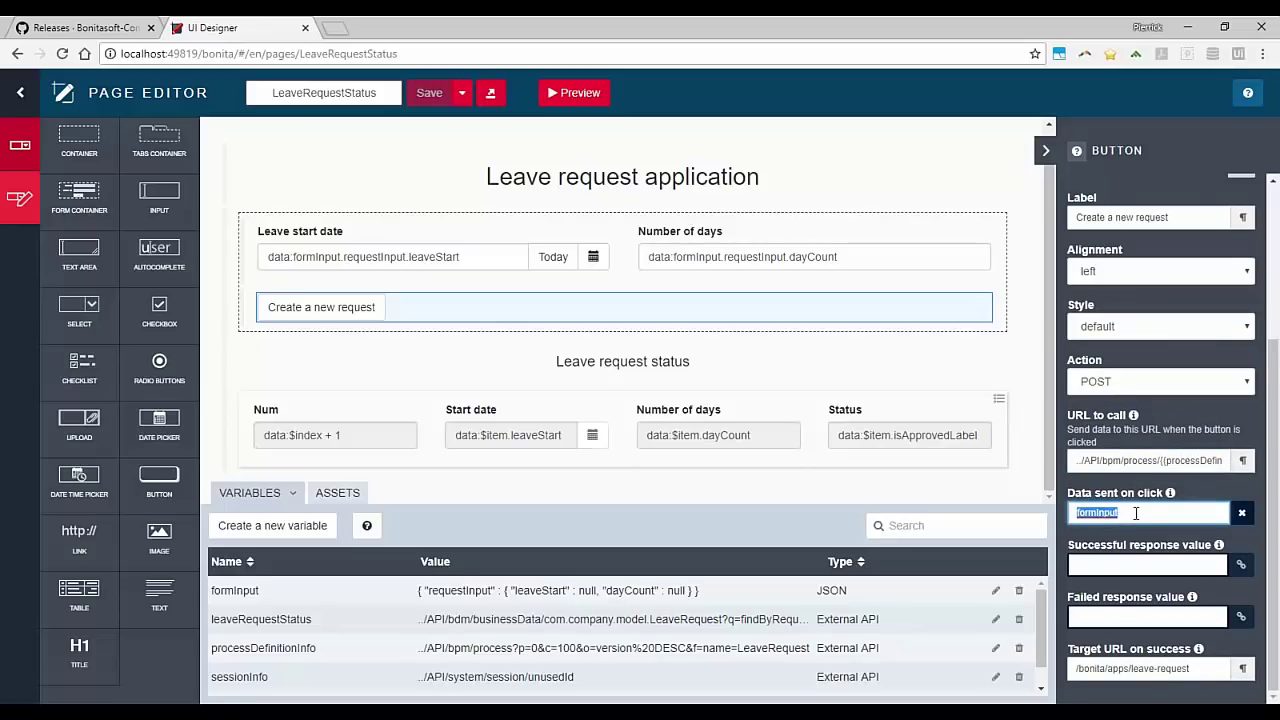
left_click(1130, 512)
double_click(1097, 512)
left_click_drag(425, 590, 688, 600)
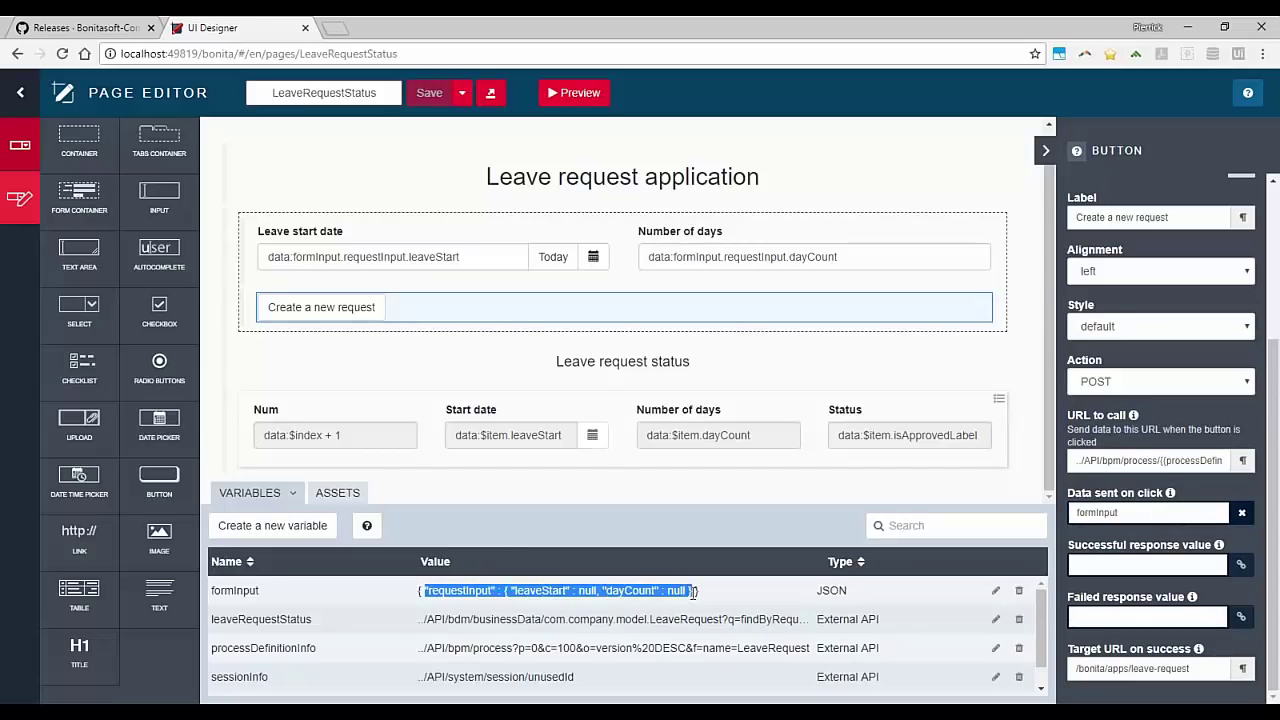
left_click(489, 613)
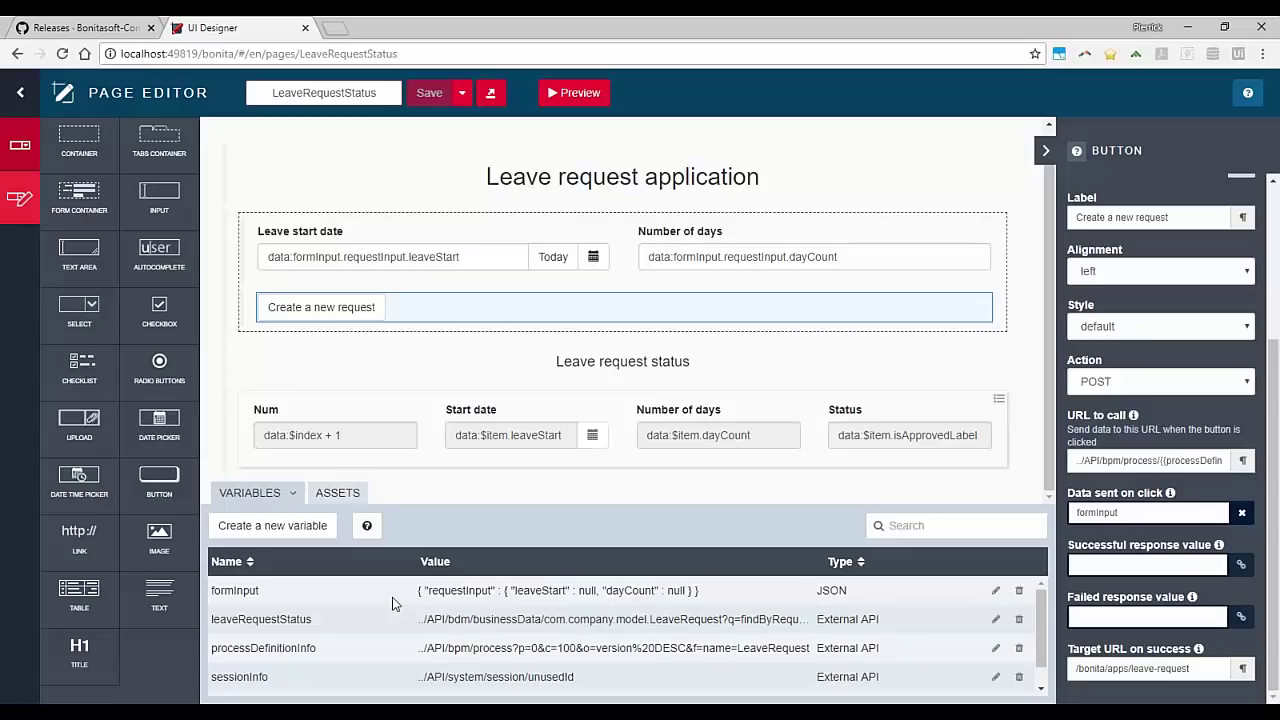
mouse_move(381, 315)
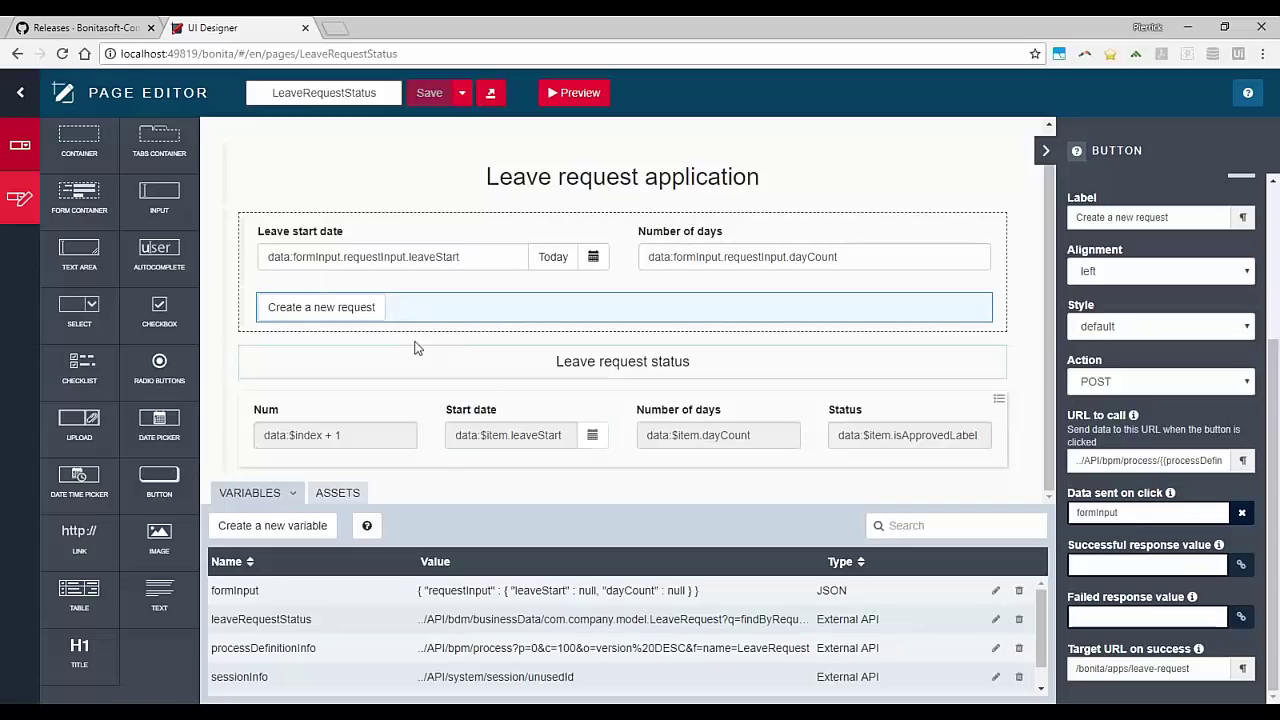
left_click(450, 256)
left_click(681, 259)
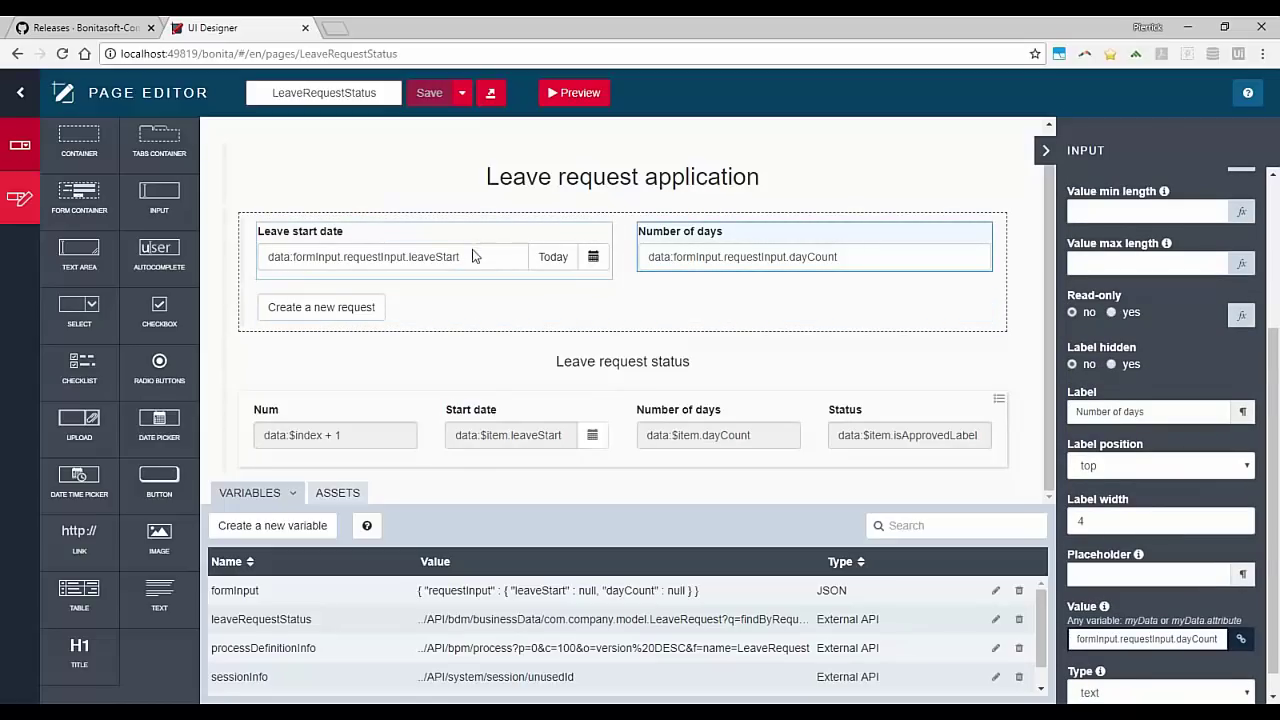
left_click(221, 357)
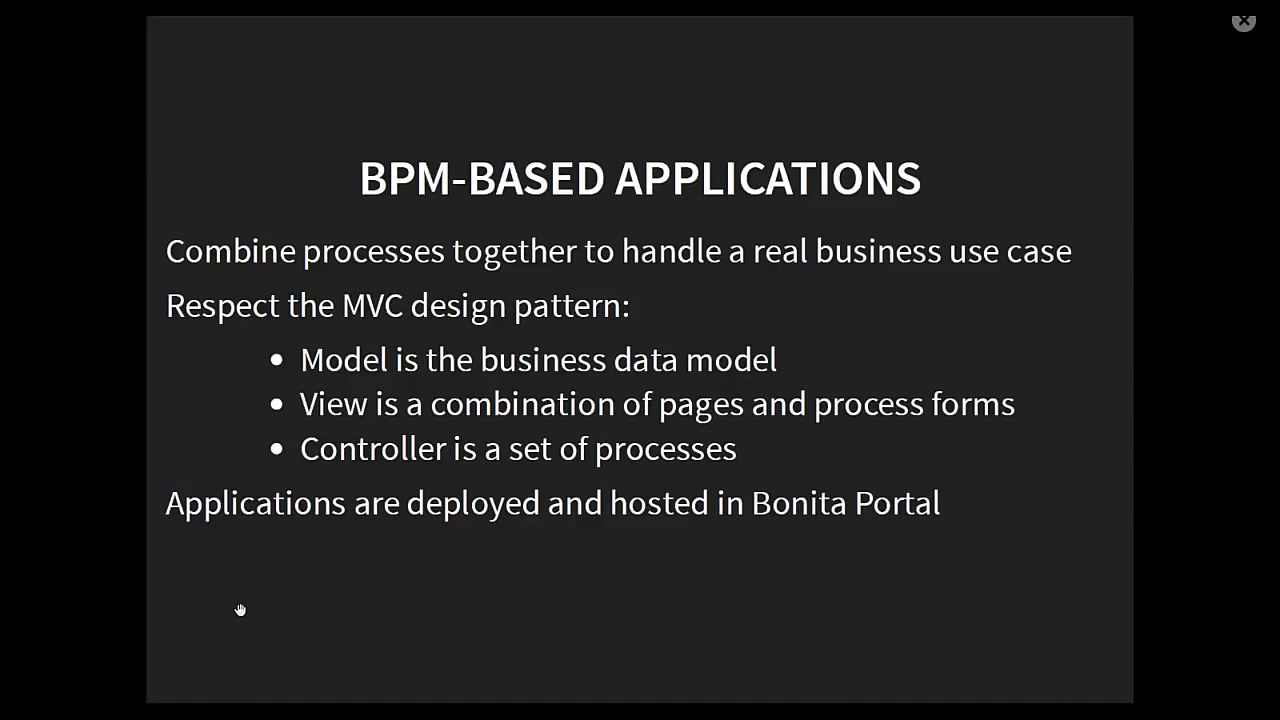
Step: Advance to the 'EXERCISE 6 – Create a leave request application' slide
left_click(240, 610)
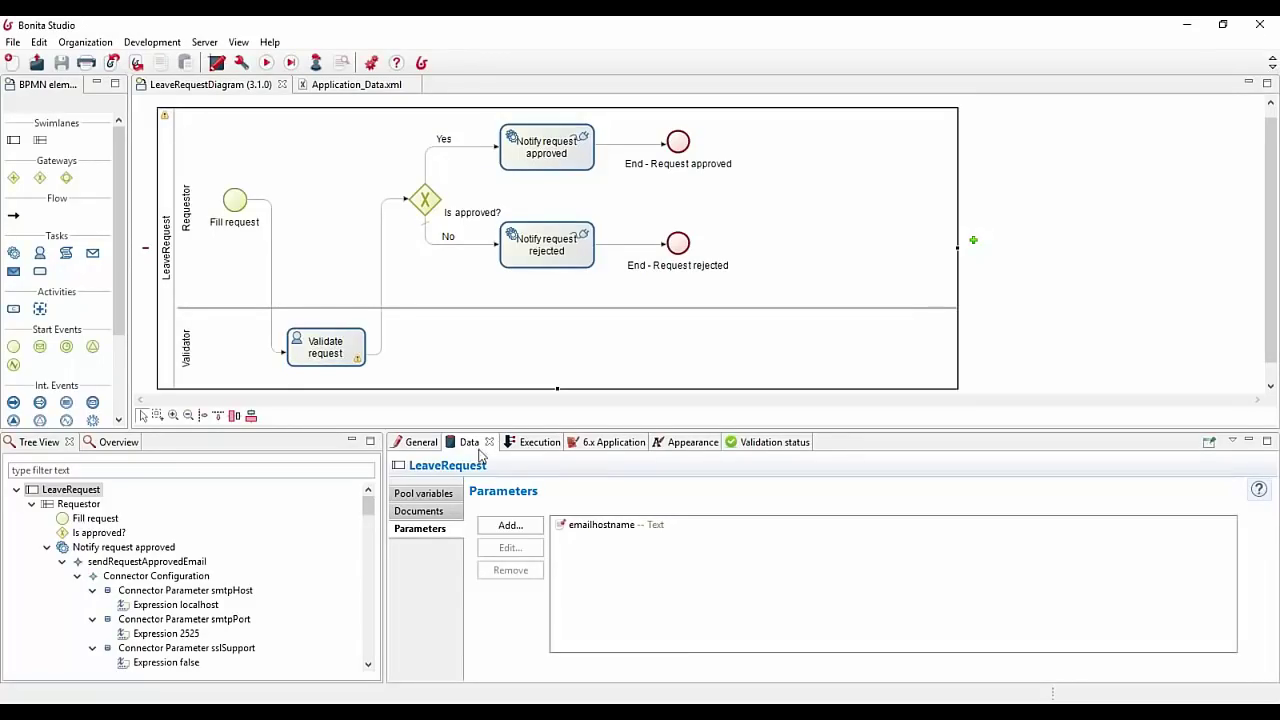
Step: Select the Validate request task and show its General > Portal settings with display name and due date
left_click(304, 347)
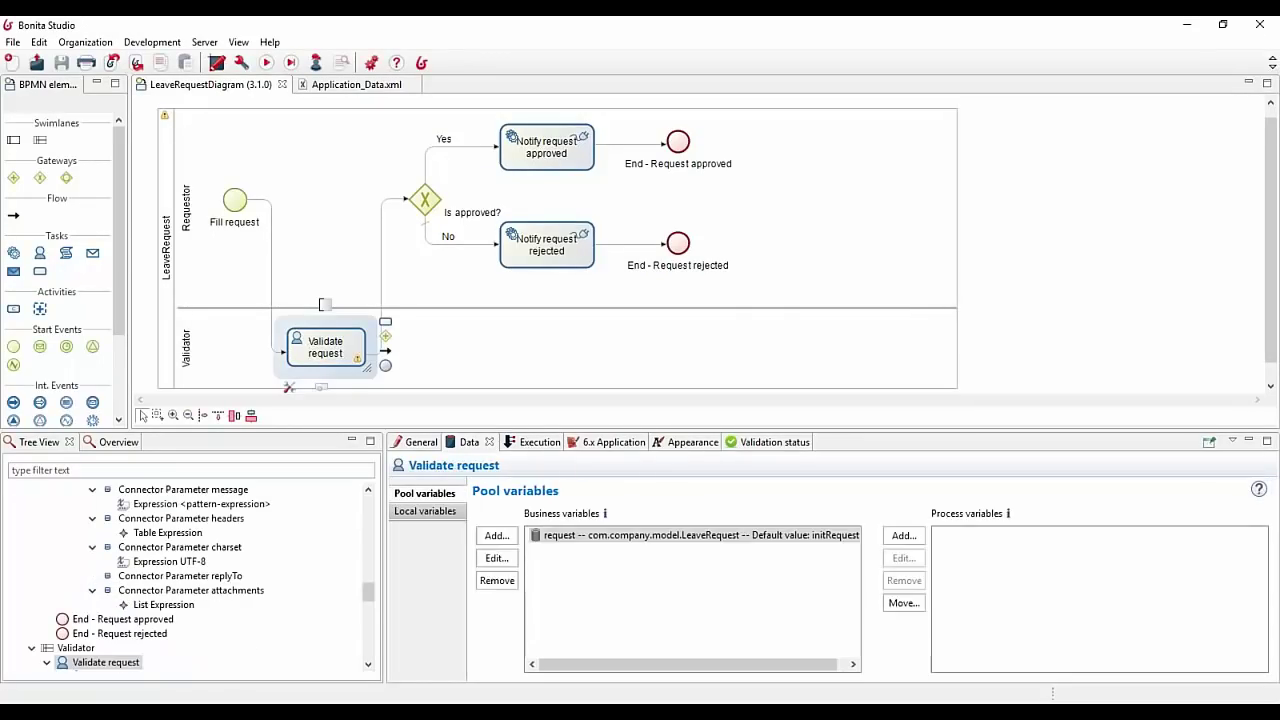
left_click(518, 155)
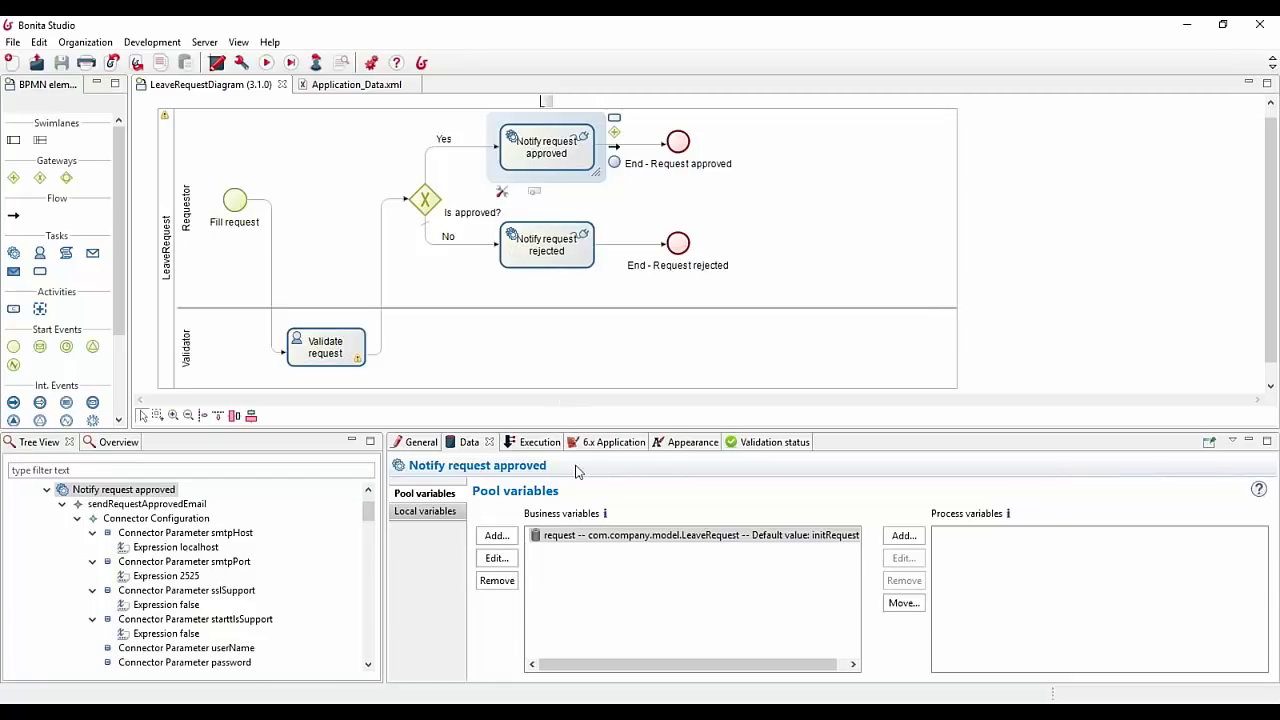
left_click(293, 354)
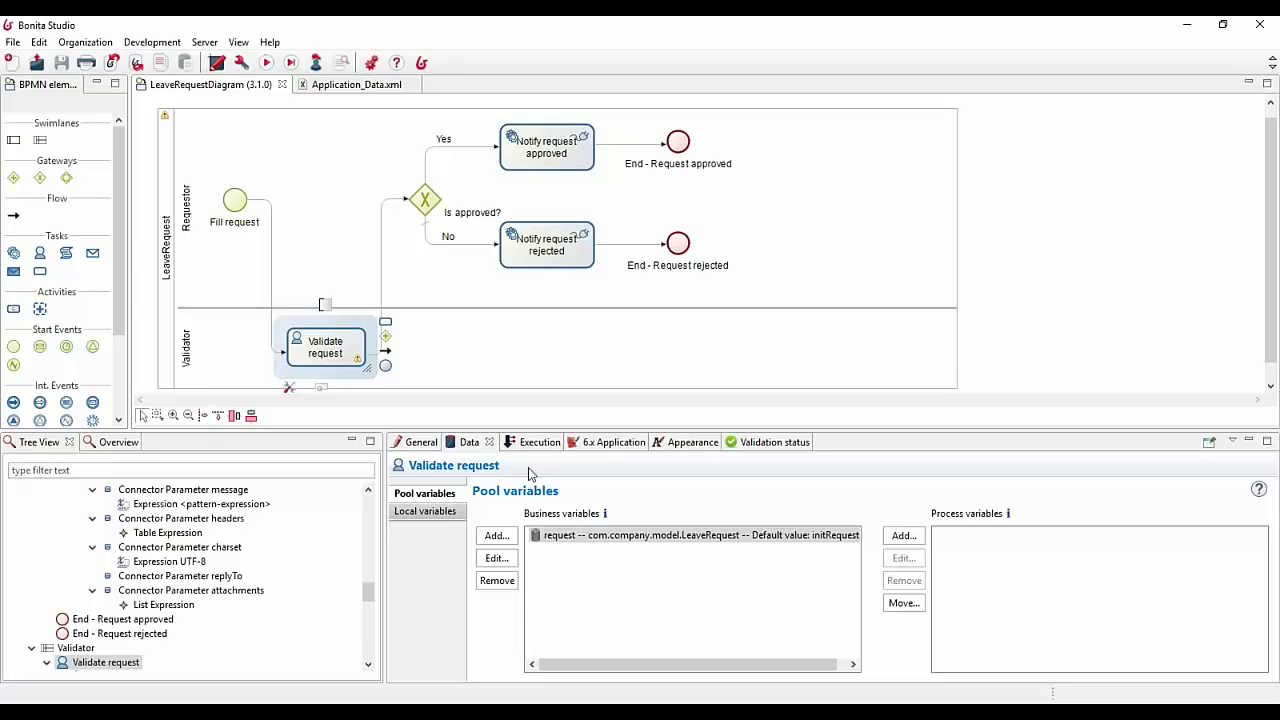
left_click(424, 450)
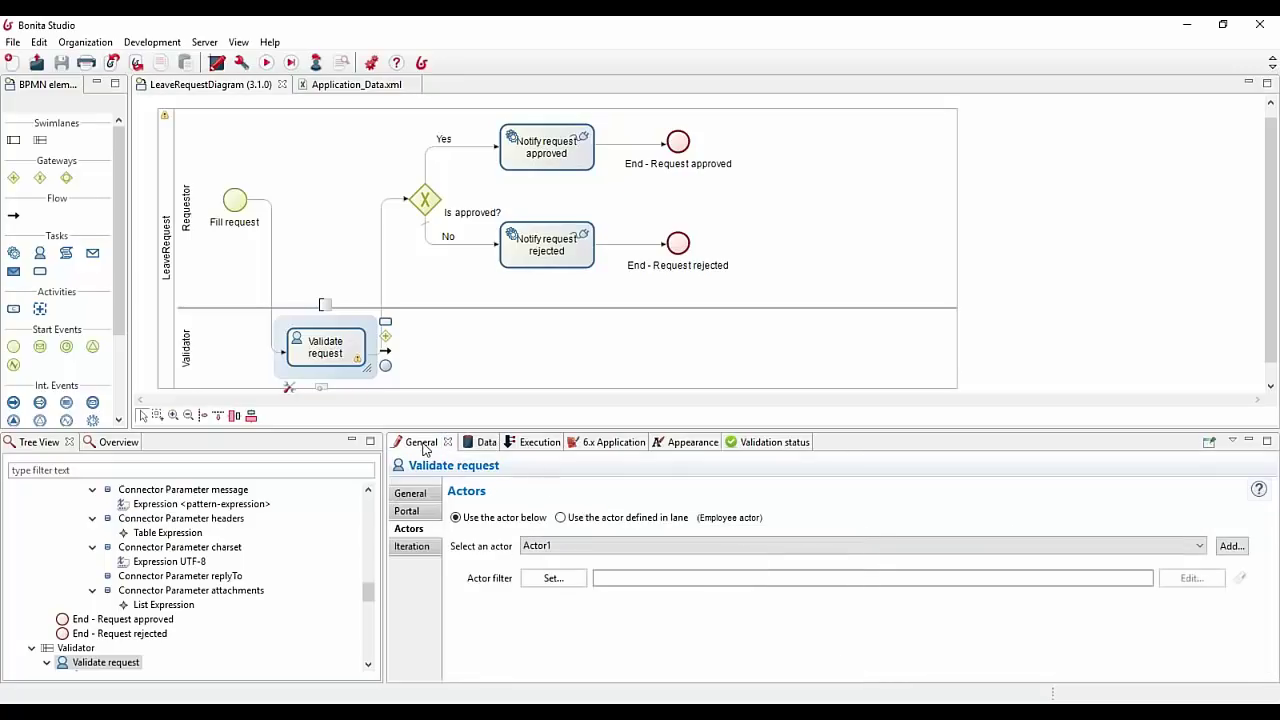
left_click(407, 511)
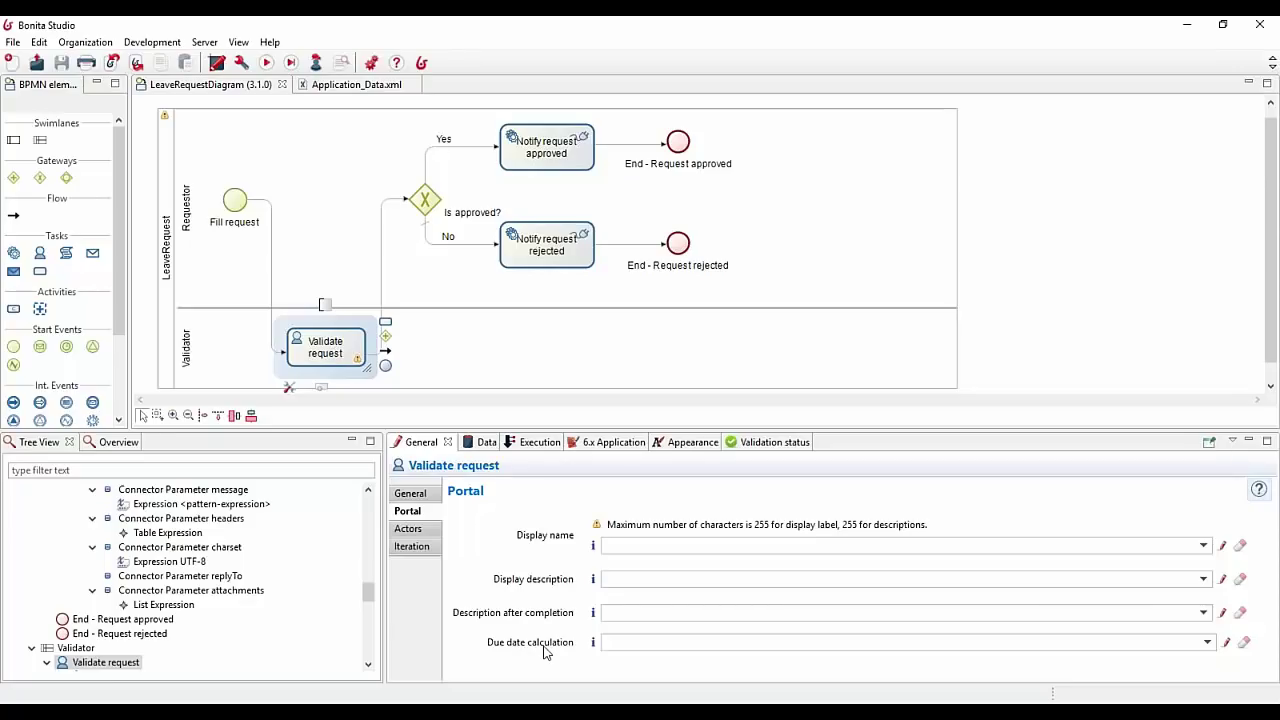
left_click(658, 643)
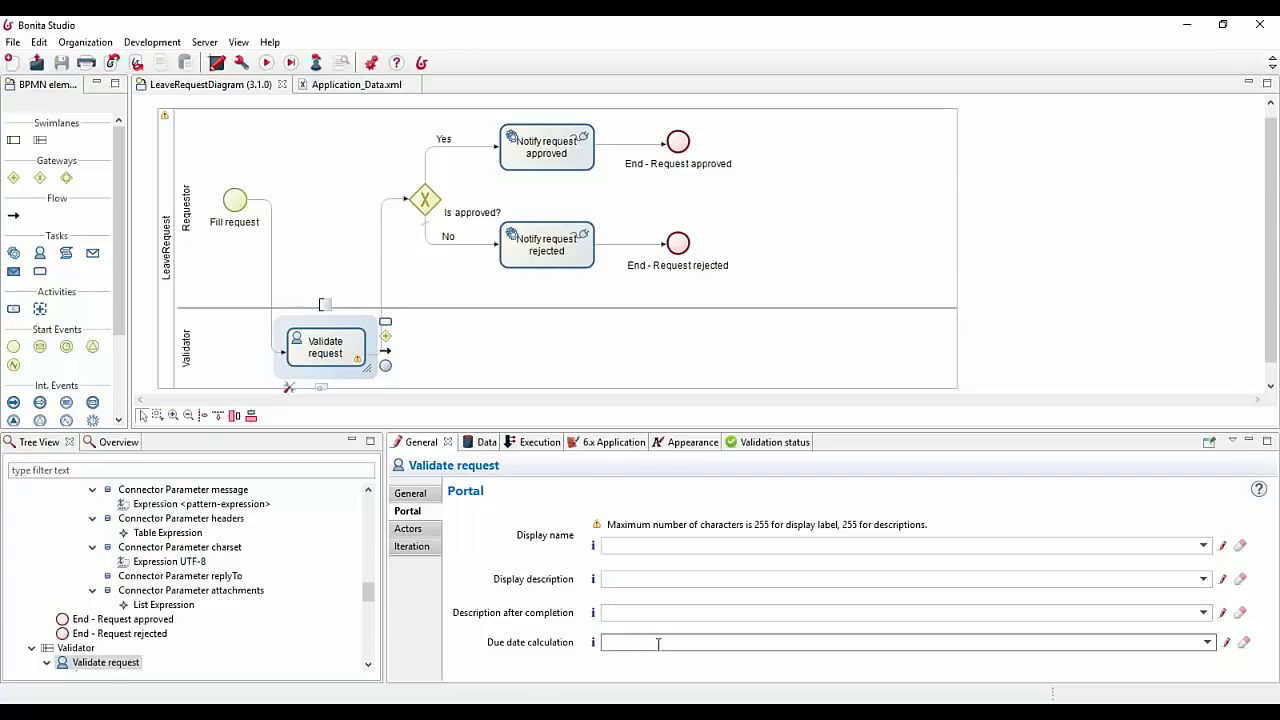
left_click(1225, 643)
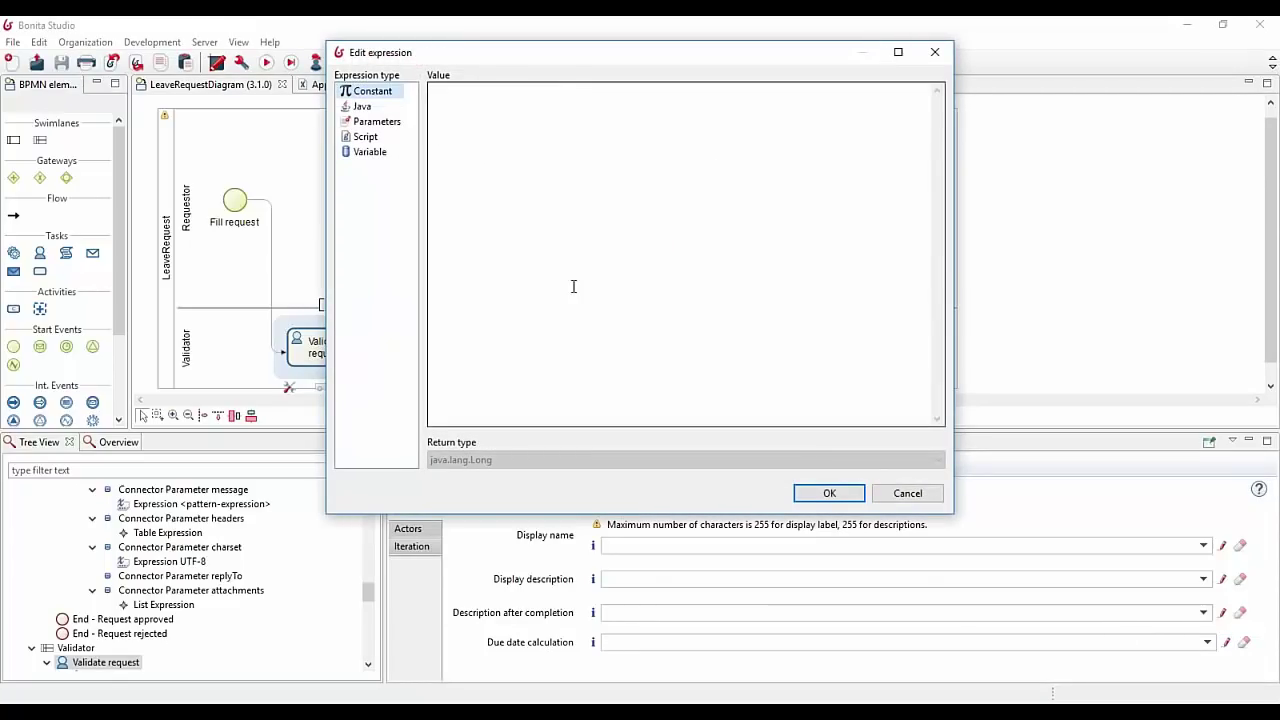
mouse_move(557, 62)
left_mouse_down()
mouse_move(553, 82)
mouse_move(534, 56)
left_mouse_up()
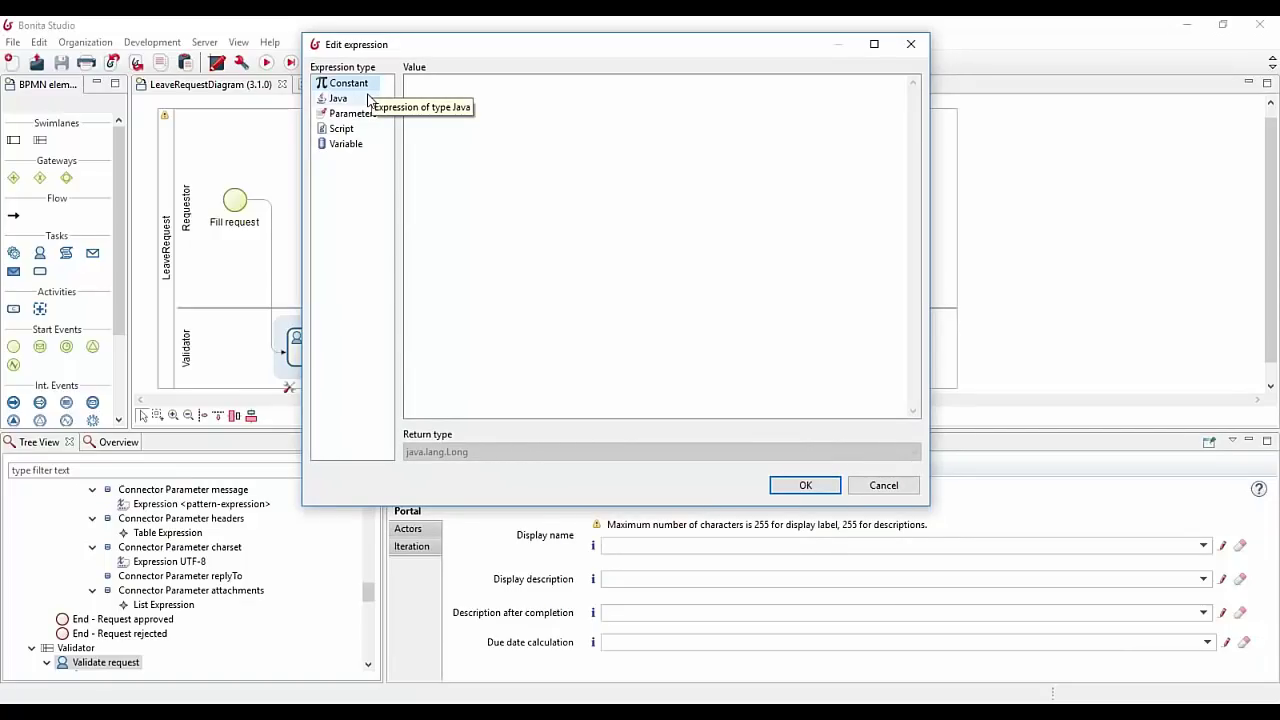
left_click_drag(391, 45, 409, 44)
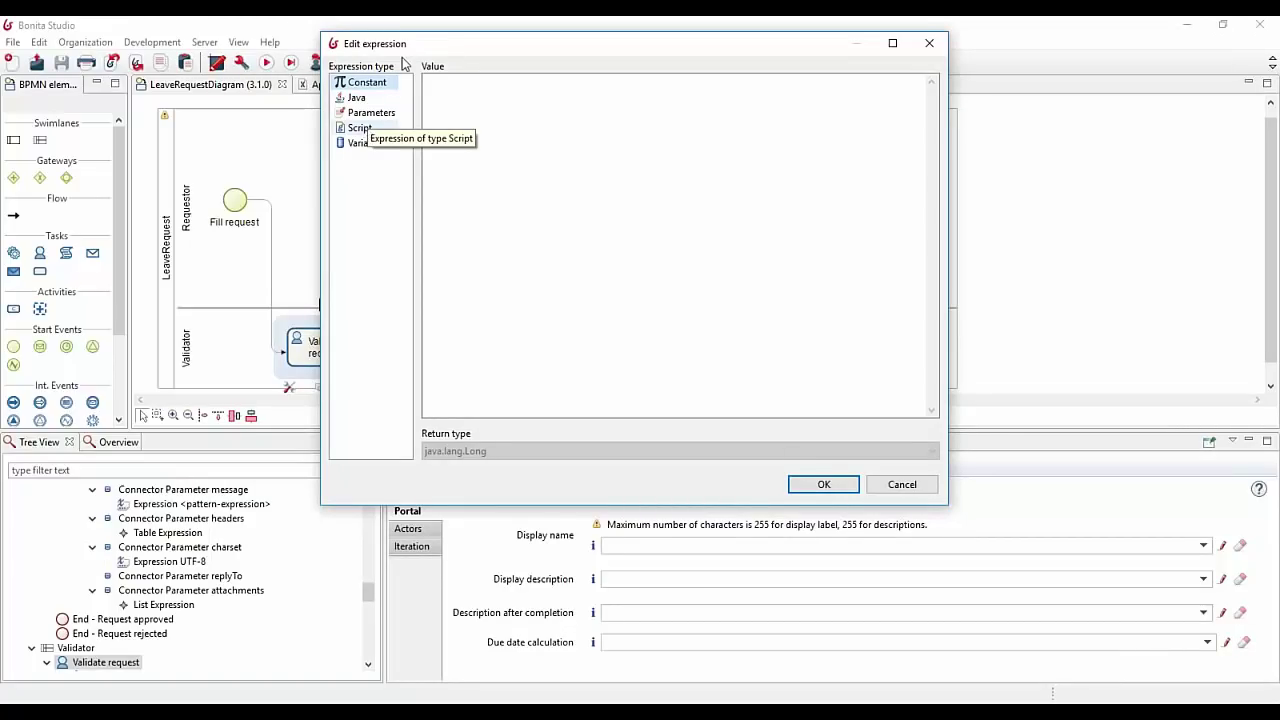
left_click_drag(407, 50, 433, 48)
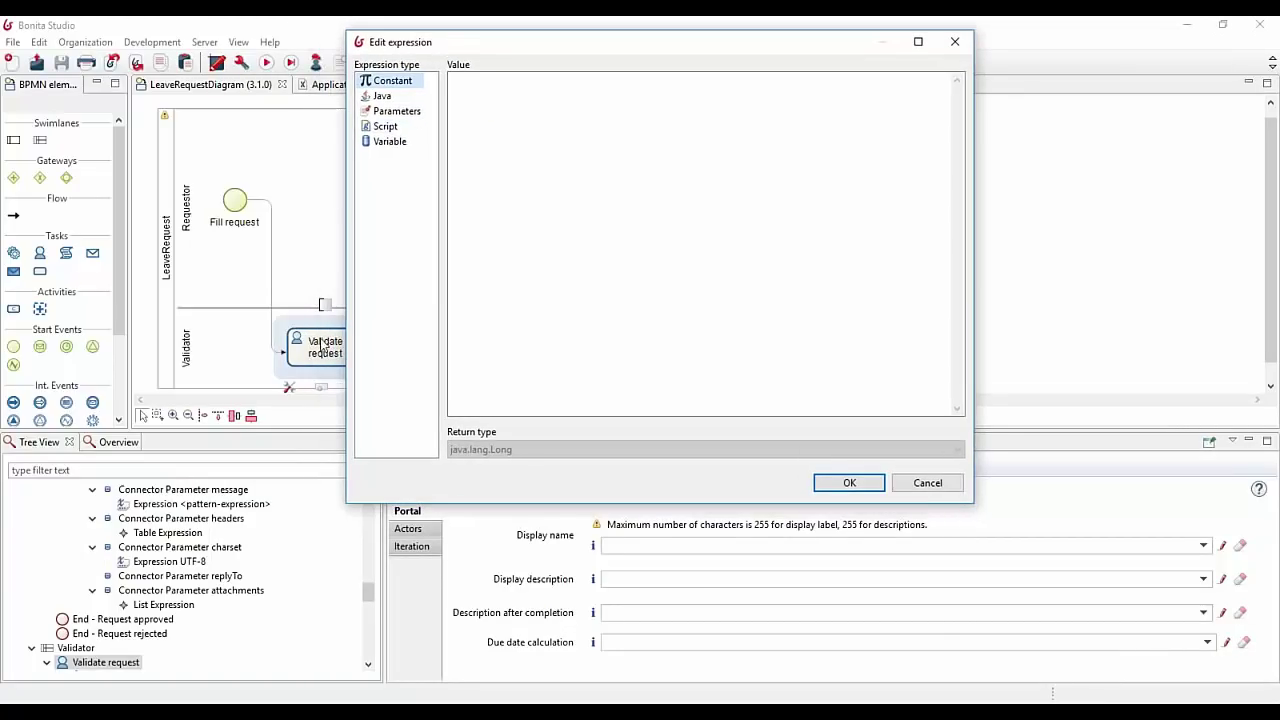
left_click(386, 128)
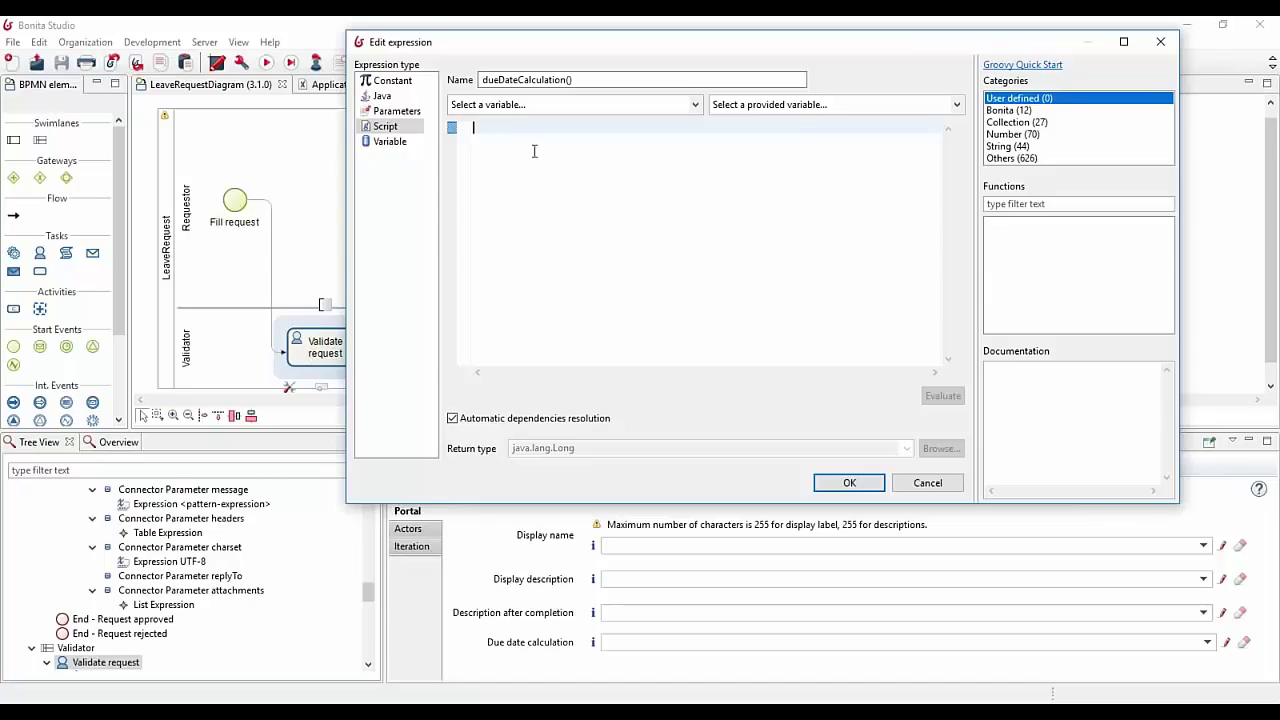
left_click(927, 484)
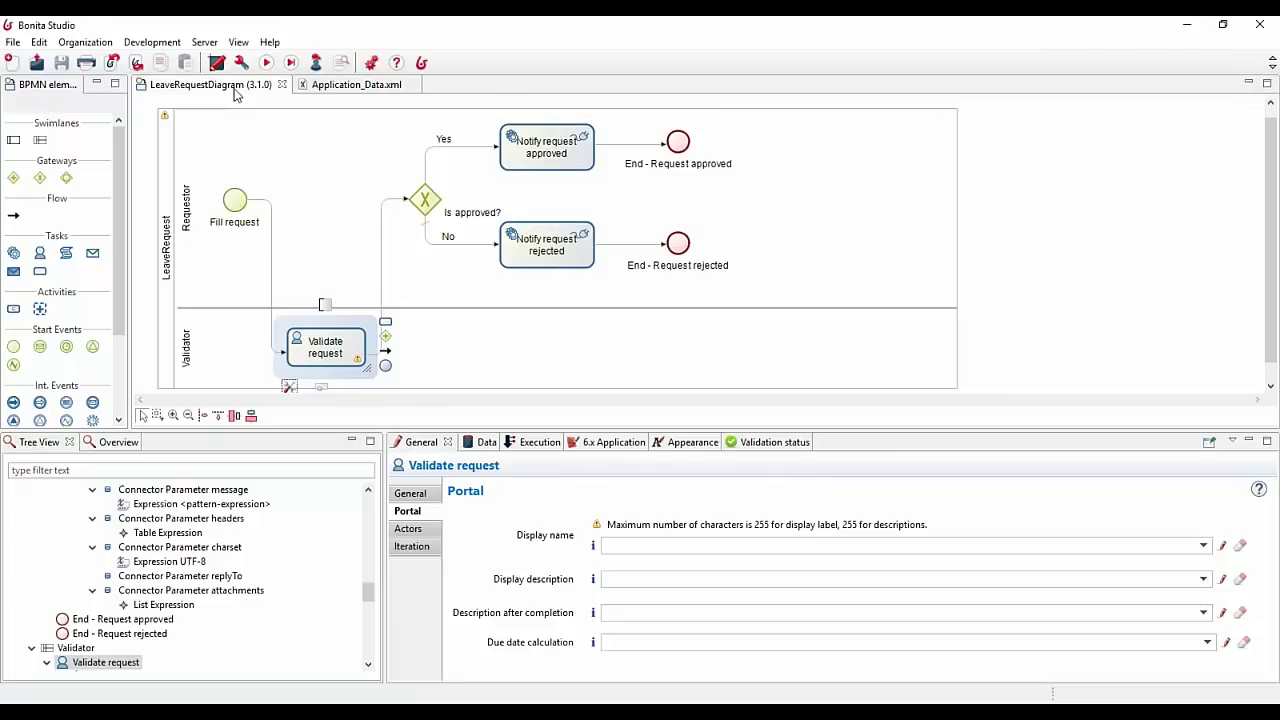
Step: Dismiss the Development > Connectors menu and show Validate request's Execution tab with no incoming connectors
left_click(162, 46)
mouse_move(173, 63)
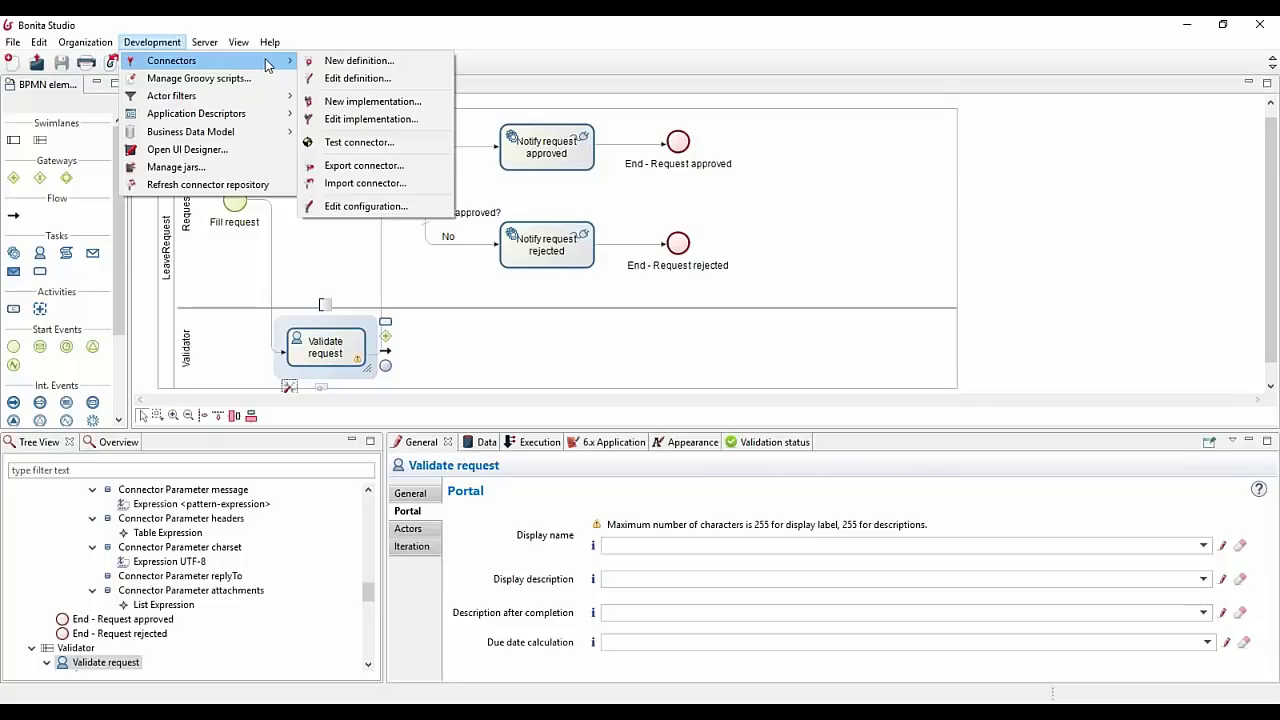
left_click(354, 40)
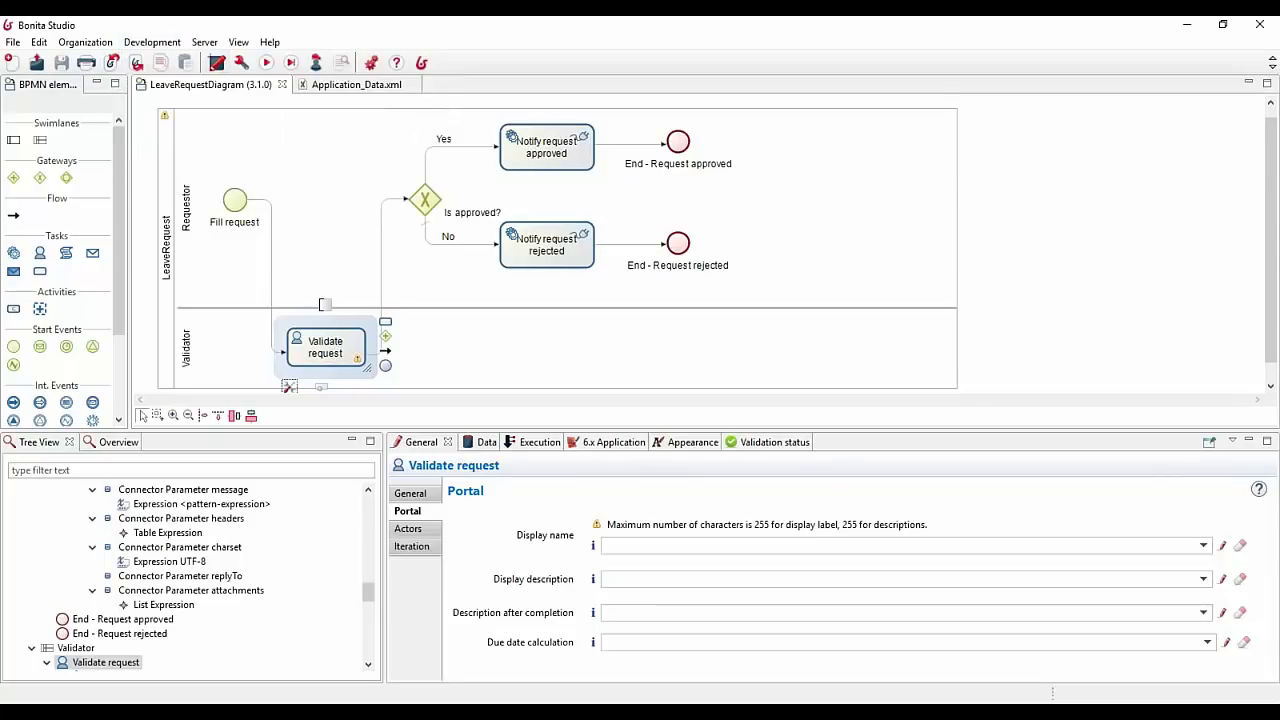
left_click(518, 440)
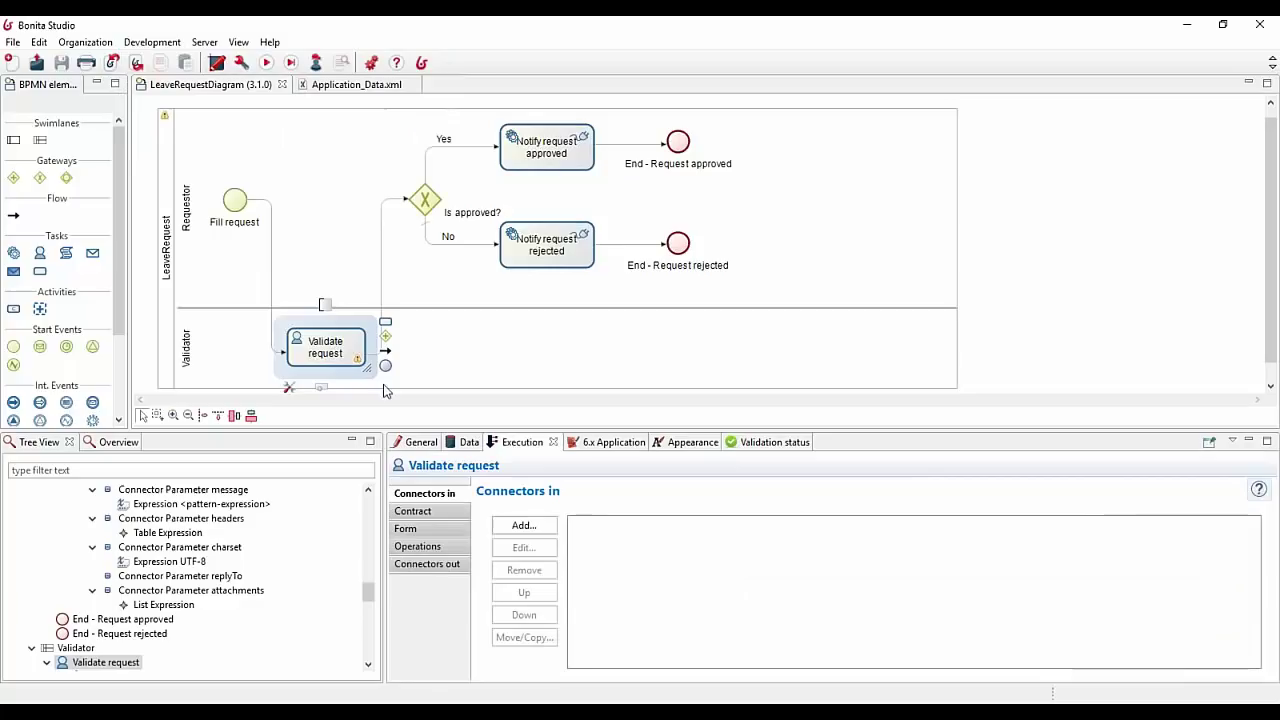
Step: Add a Script > Groovy 2.4 incoming connector to Validate request, named 'name'
left_click(510, 530)
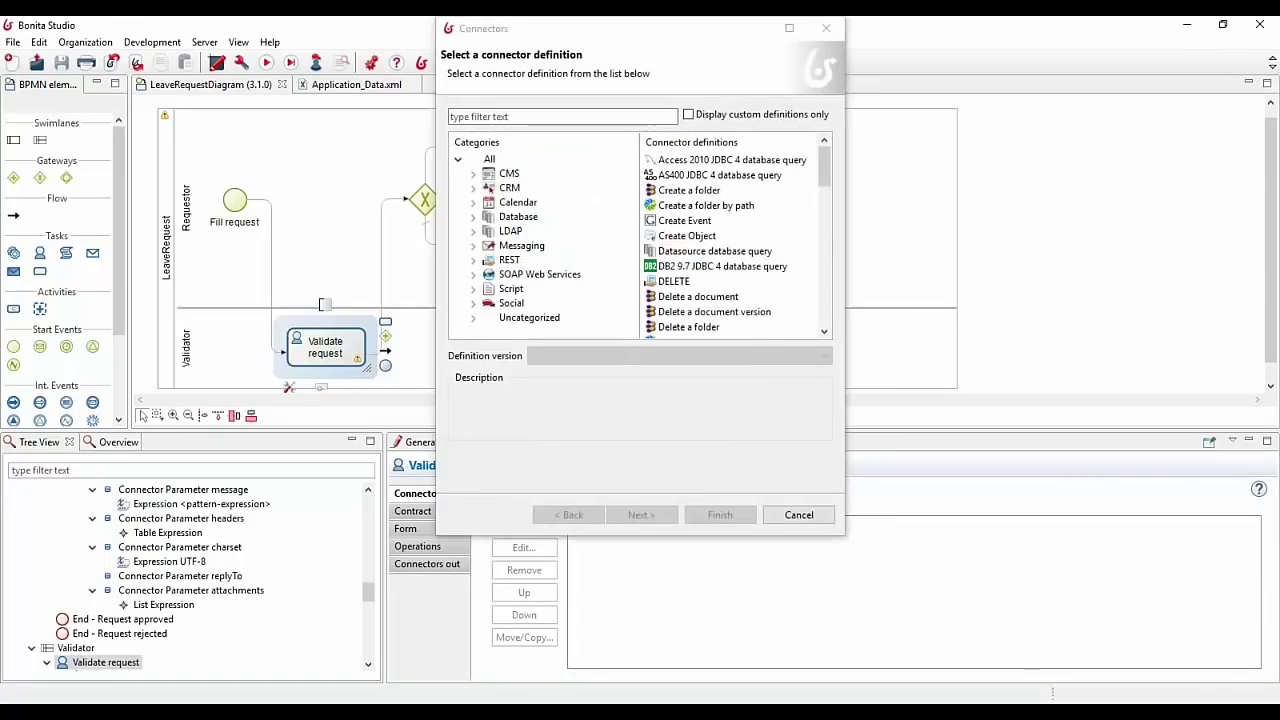
left_click(496, 264)
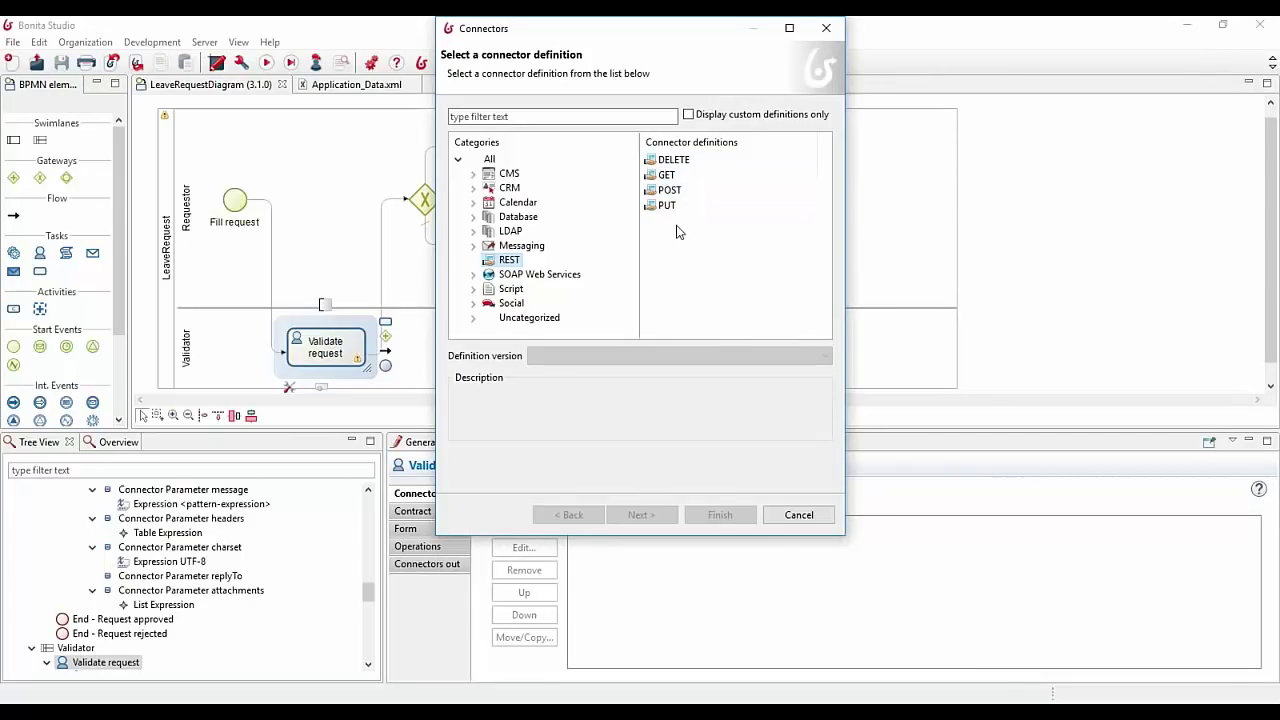
left_click(498, 299)
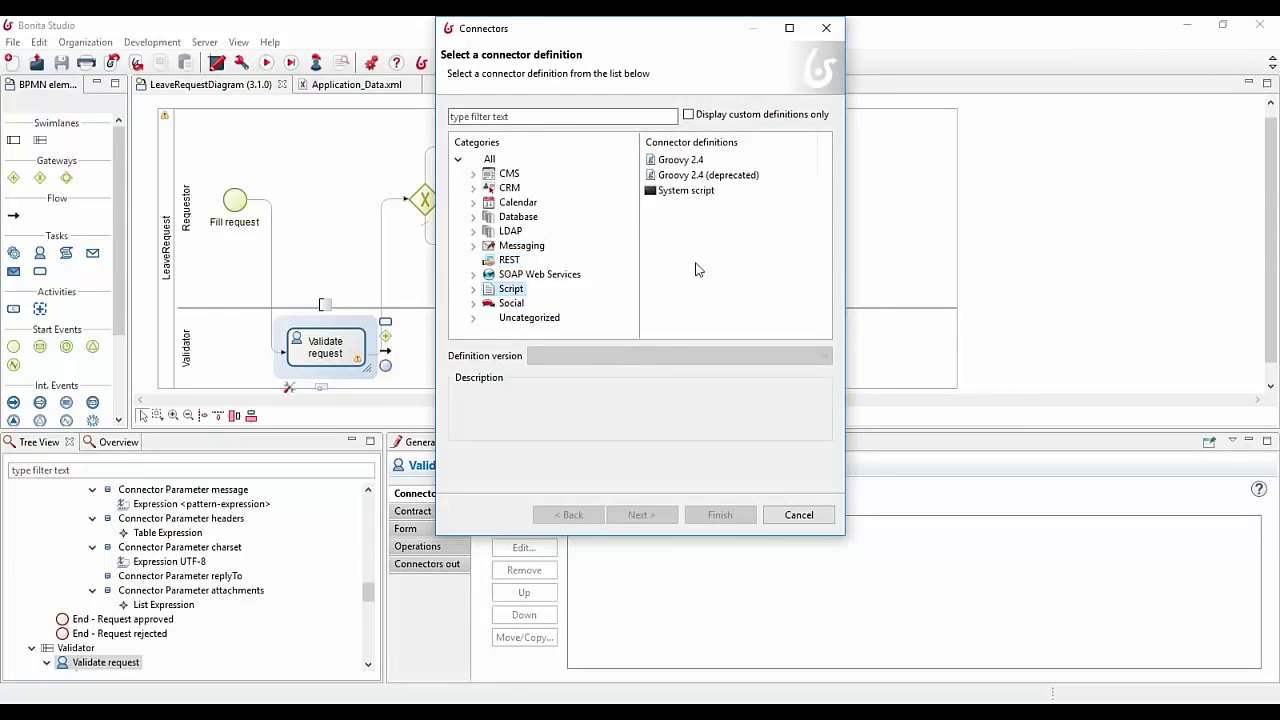
left_click(692, 162)
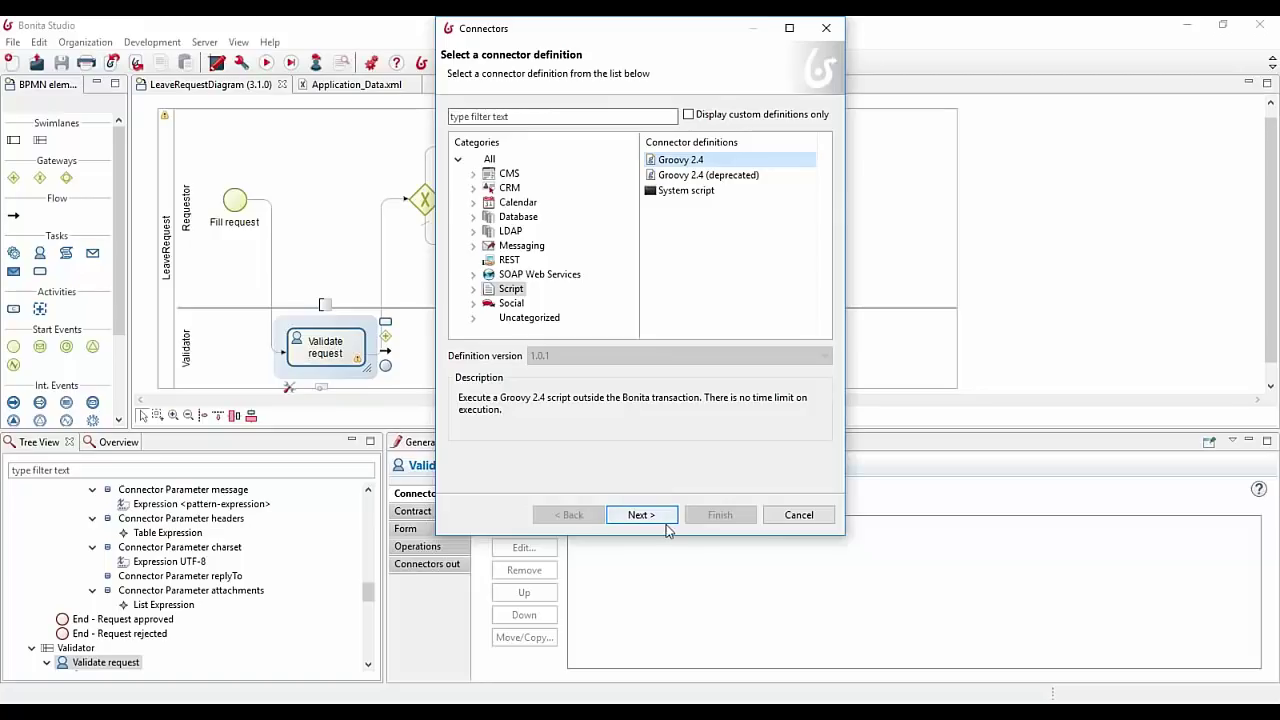
left_click(652, 518)
type("name")
left_click(651, 514)
Step: Open the connector's script expression editor, move it lower, and look at the provided variables
left_click(806, 116)
left_click_drag(549, 37, 543, 135)
left_click(718, 178)
left_click(748, 172)
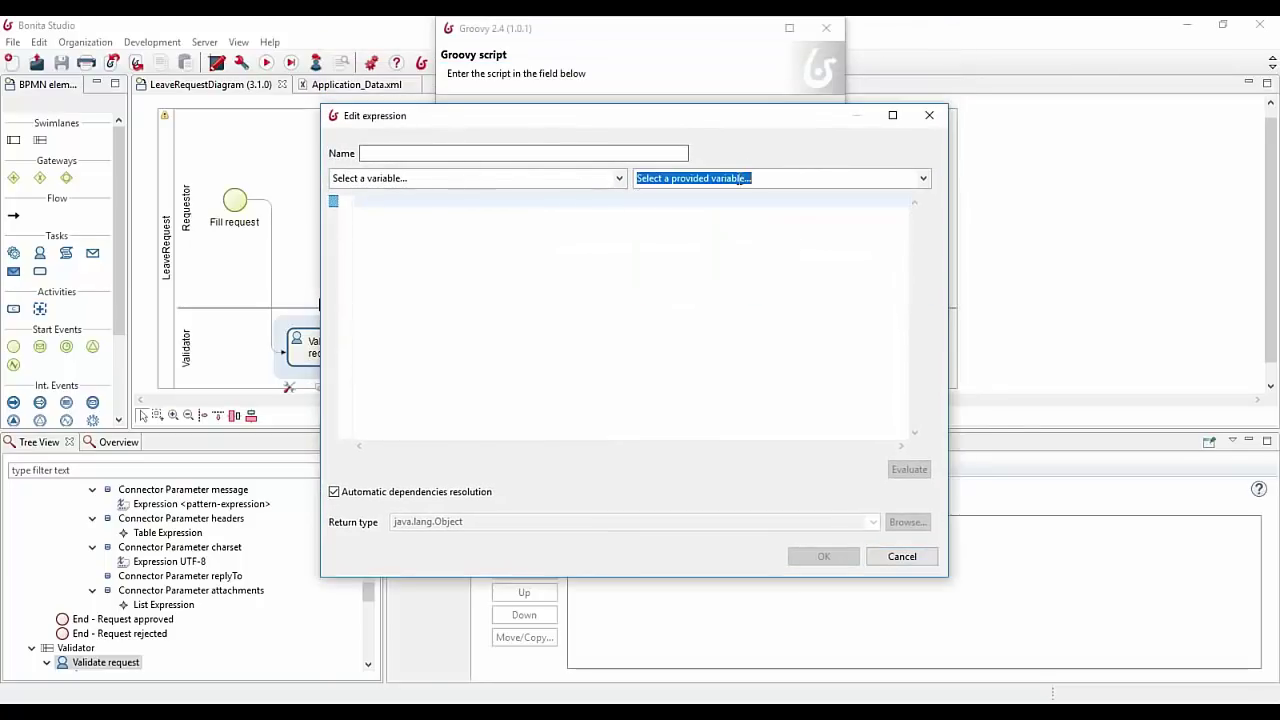
Step: Insert the request : com.company.model.LeaveRequest process variable into the Groovy script
left_click(923, 180)
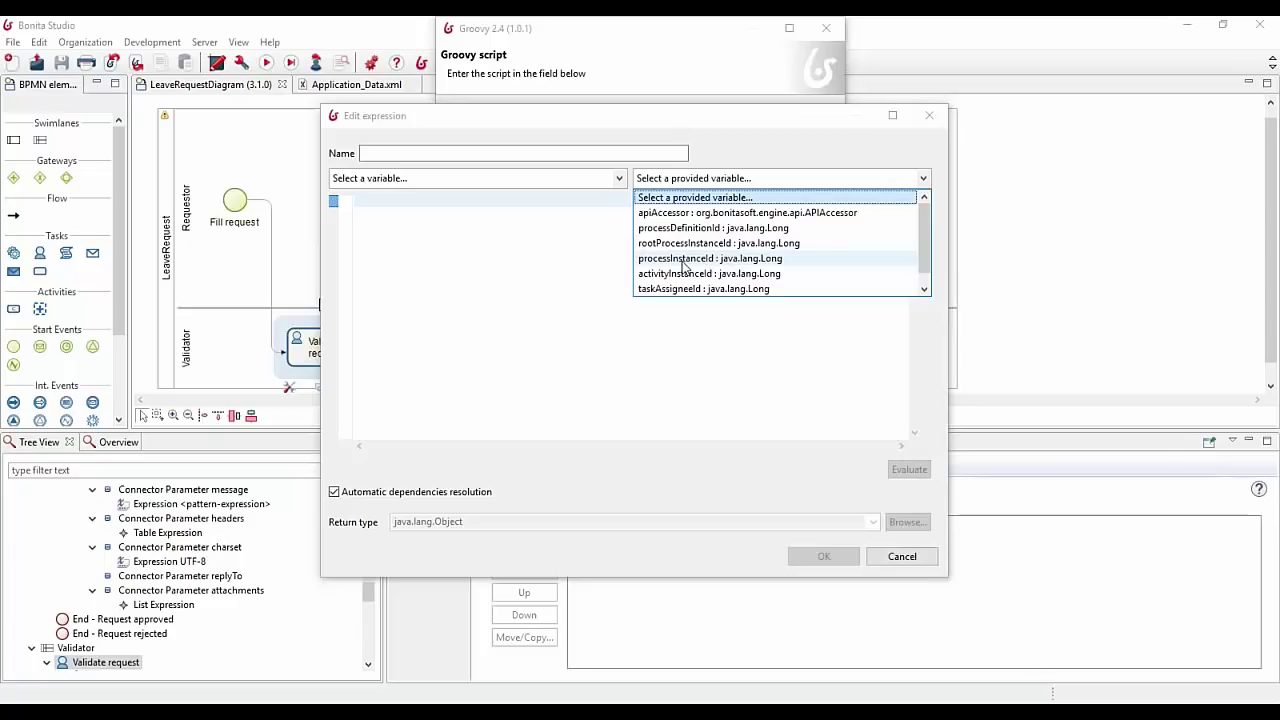
left_click(505, 240)
left_click(619, 178)
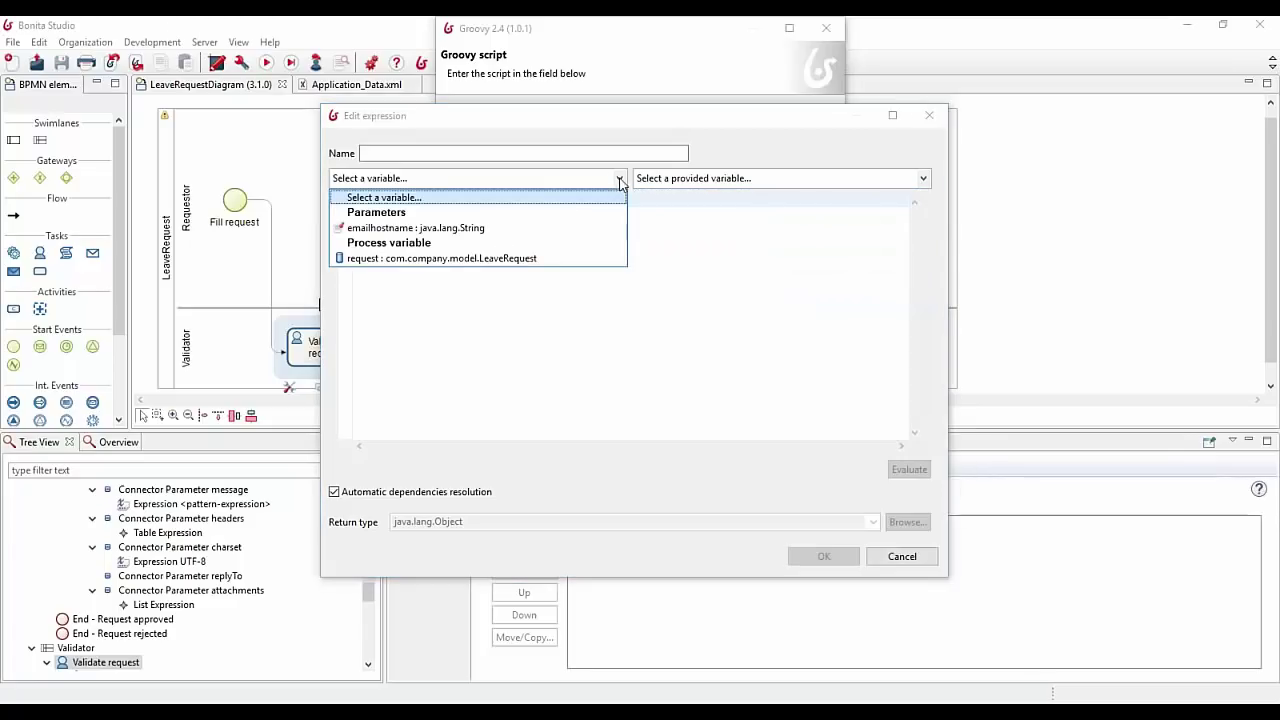
left_click(390, 262)
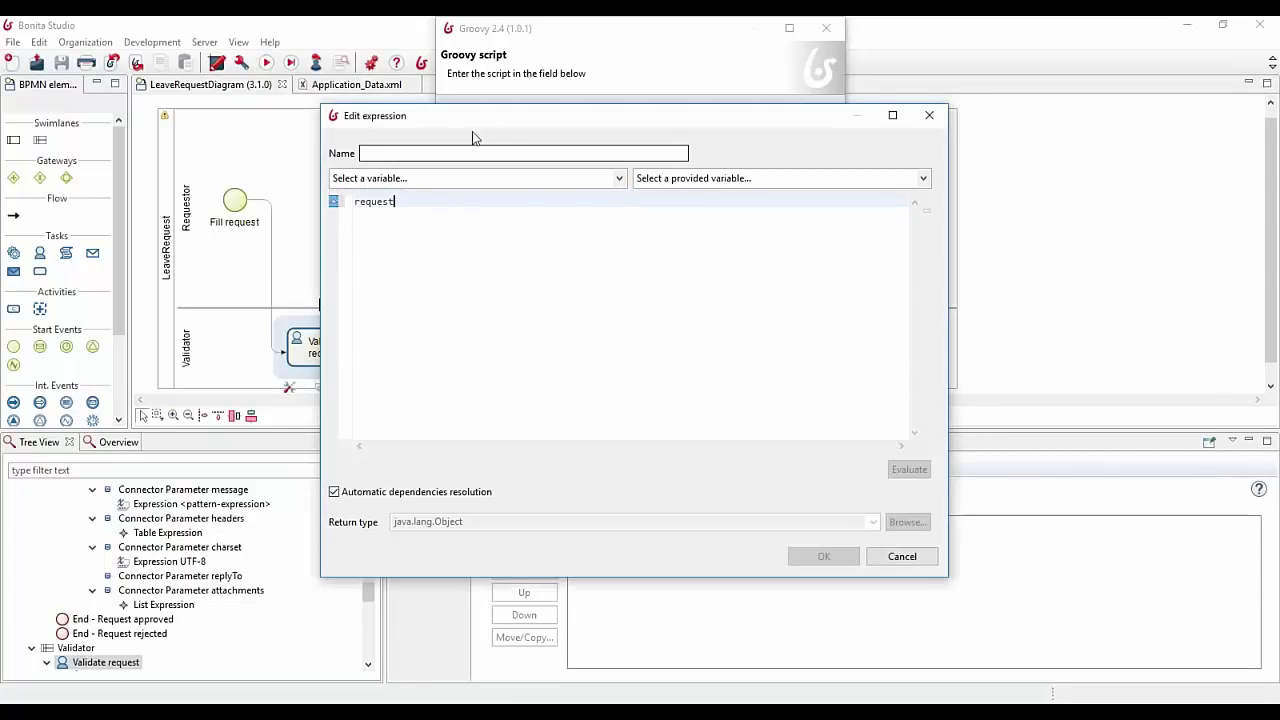
left_click_drag(475, 117, 459, 137)
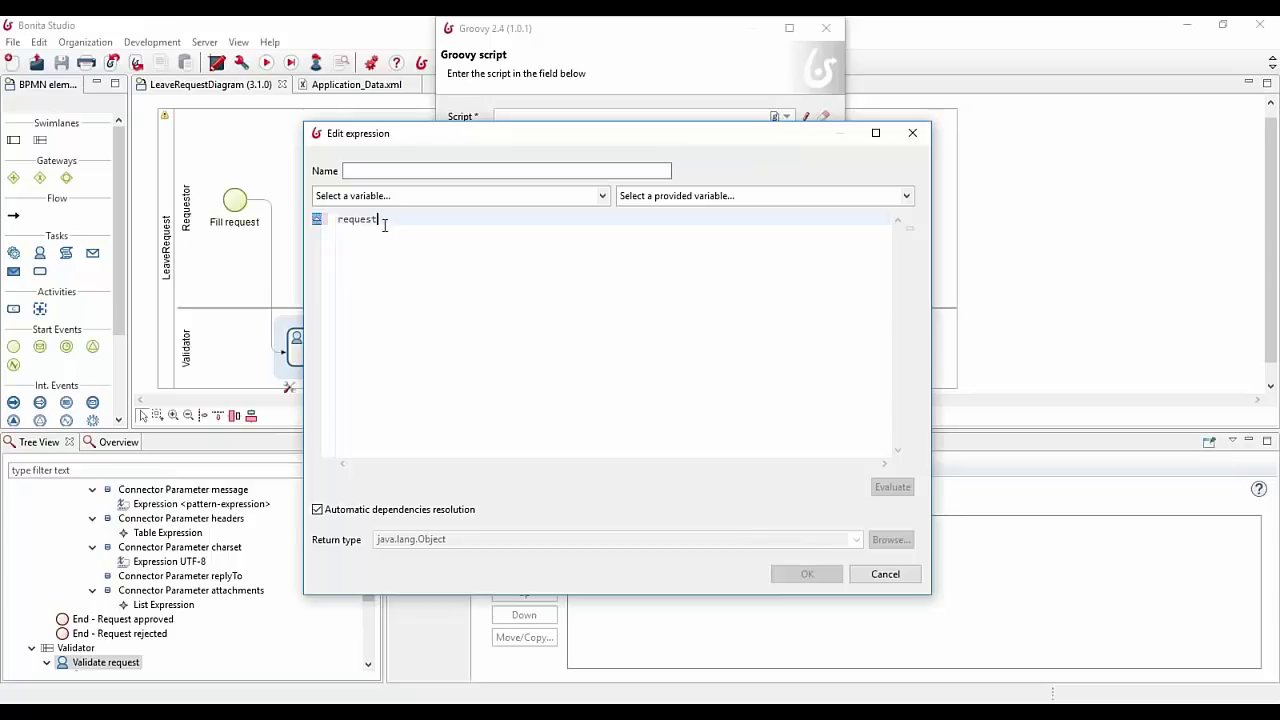
Step: Replace request in the script with the leaveRequestDAO provided variable
type(".")
key("BackSpace")
left_click(427, 220)
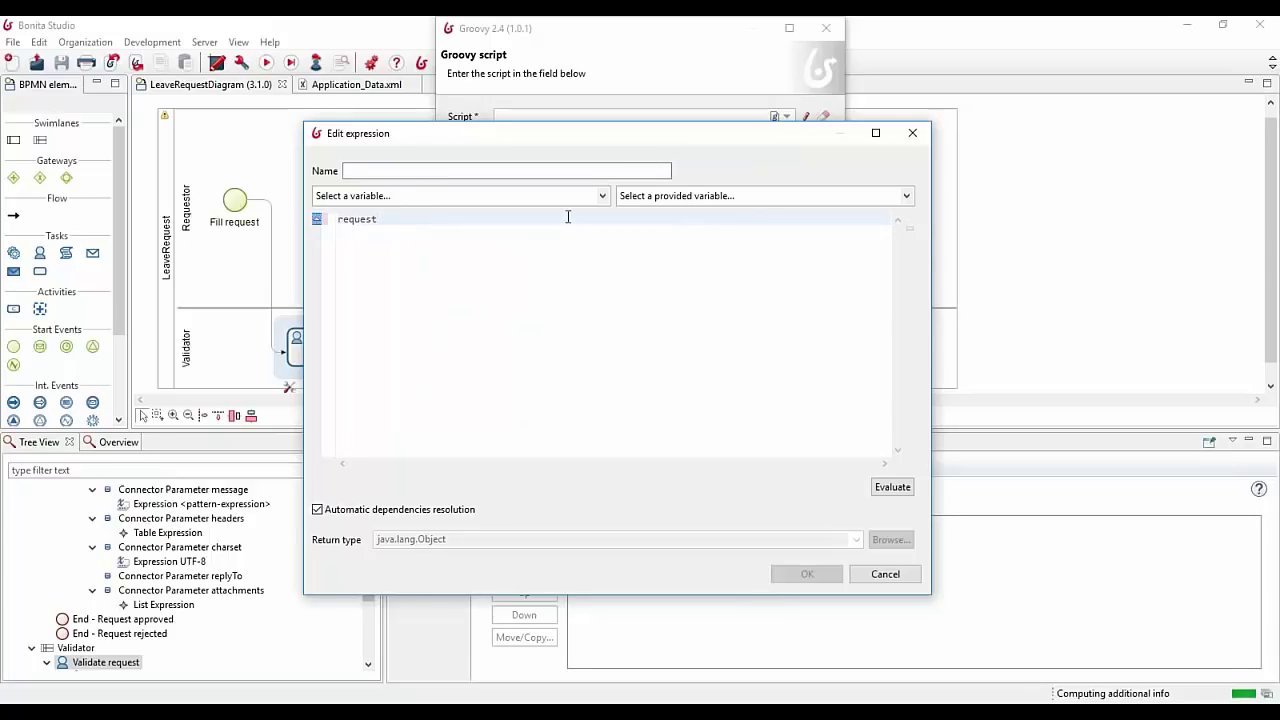
left_click(677, 196)
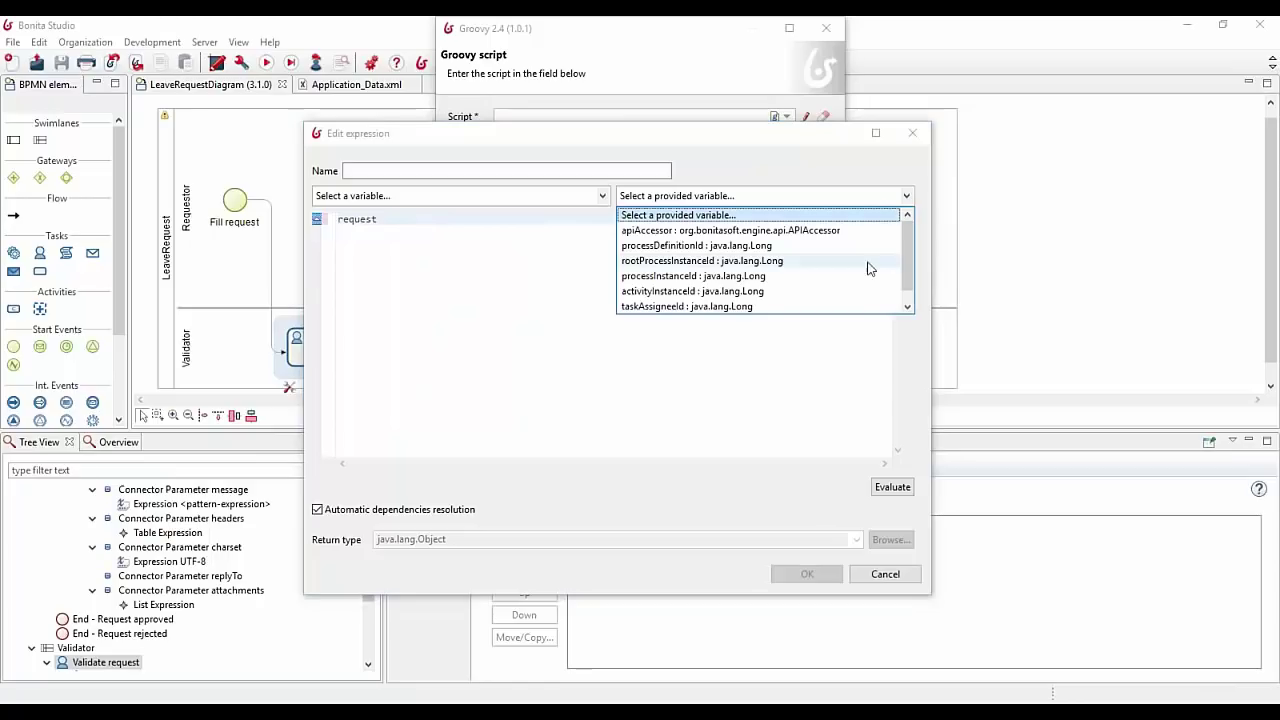
scroll(912, 253, "down", 1)
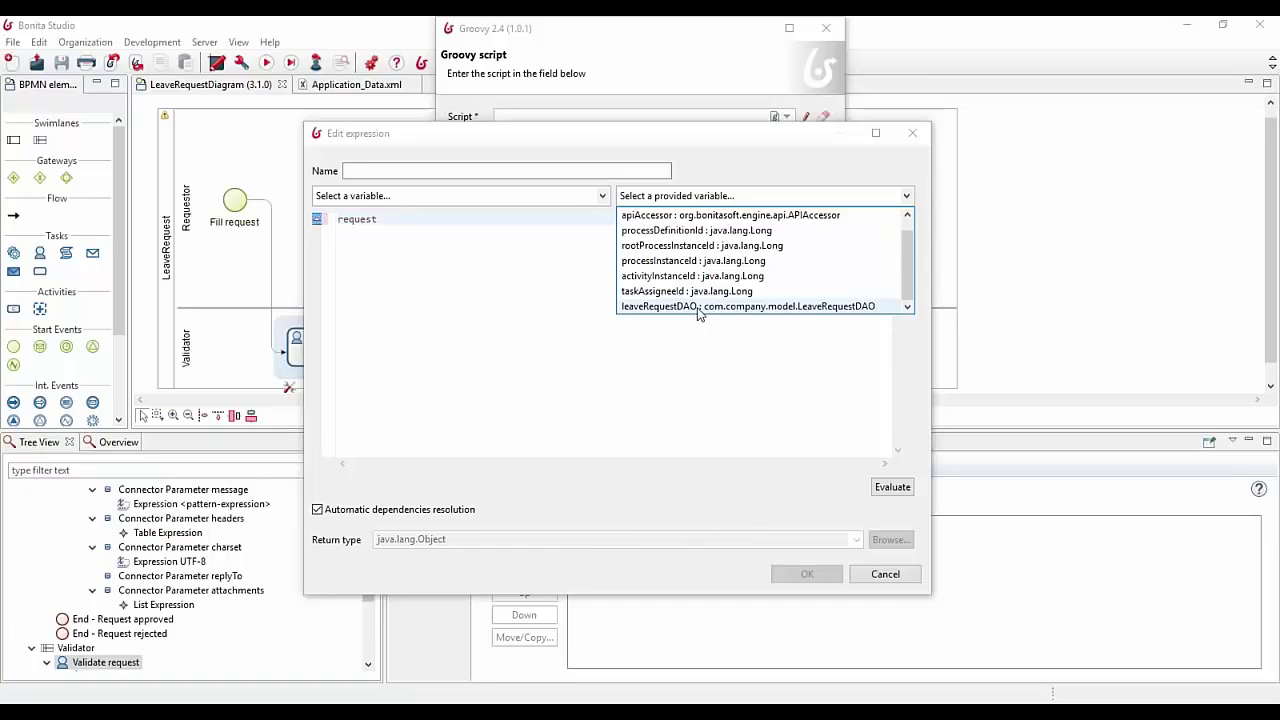
left_click(698, 306)
left_click_drag(378, 219, 335, 250)
key("BackSpace")
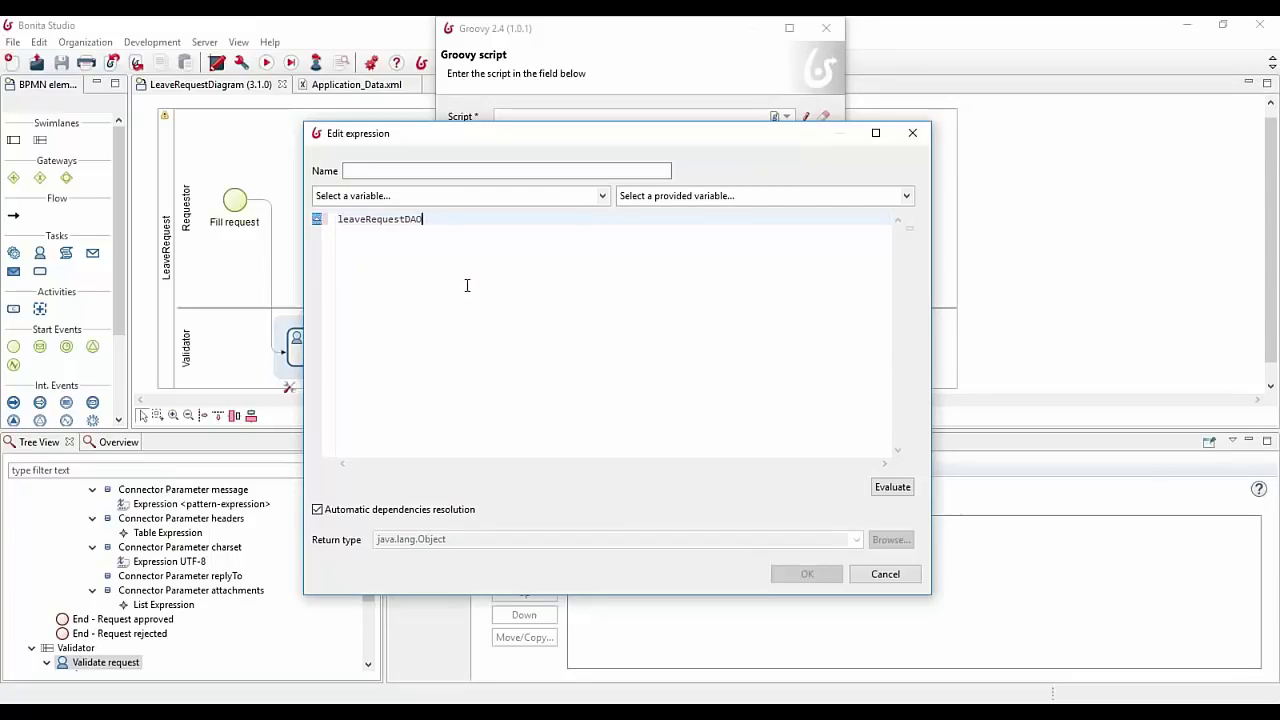
Step: Insert leaveRequestDAO.findByDayCount, review its dayCount and startIndex arguments, then cancel both editors
type(".")
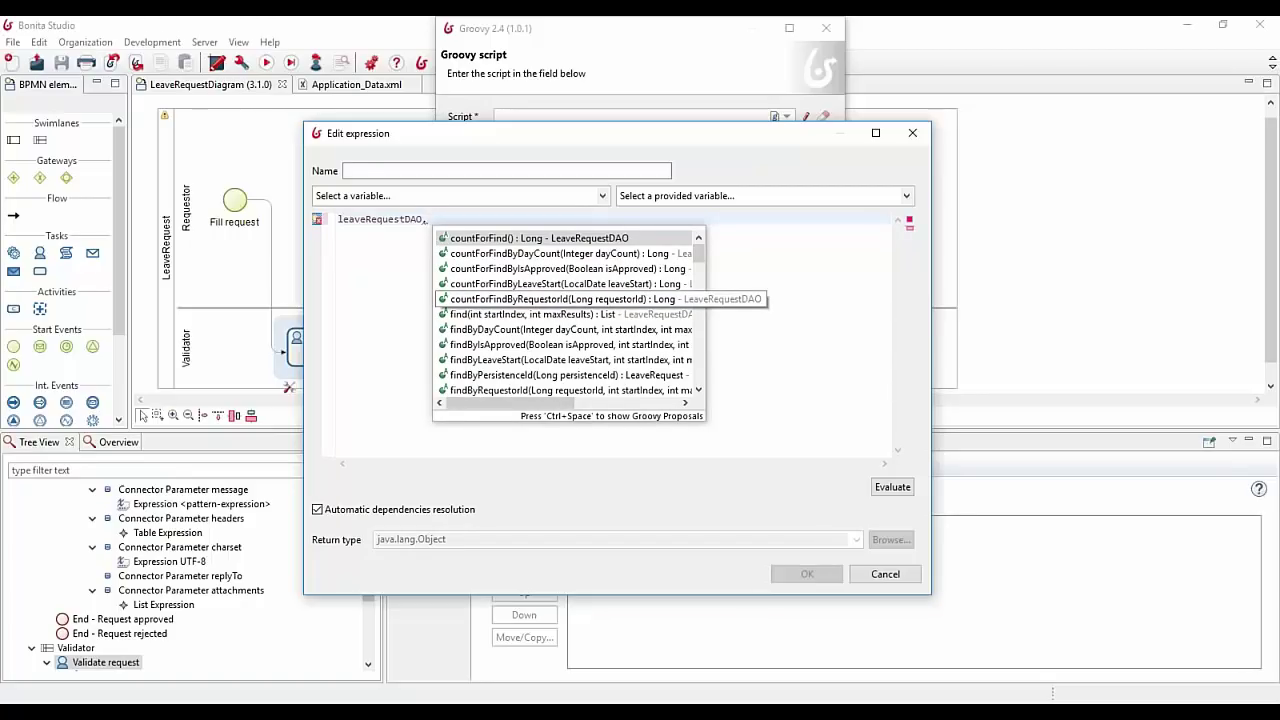
mouse_move(698, 260)
left_mouse_down()
mouse_move(700, 362)
mouse_move(696, 270)
left_mouse_up()
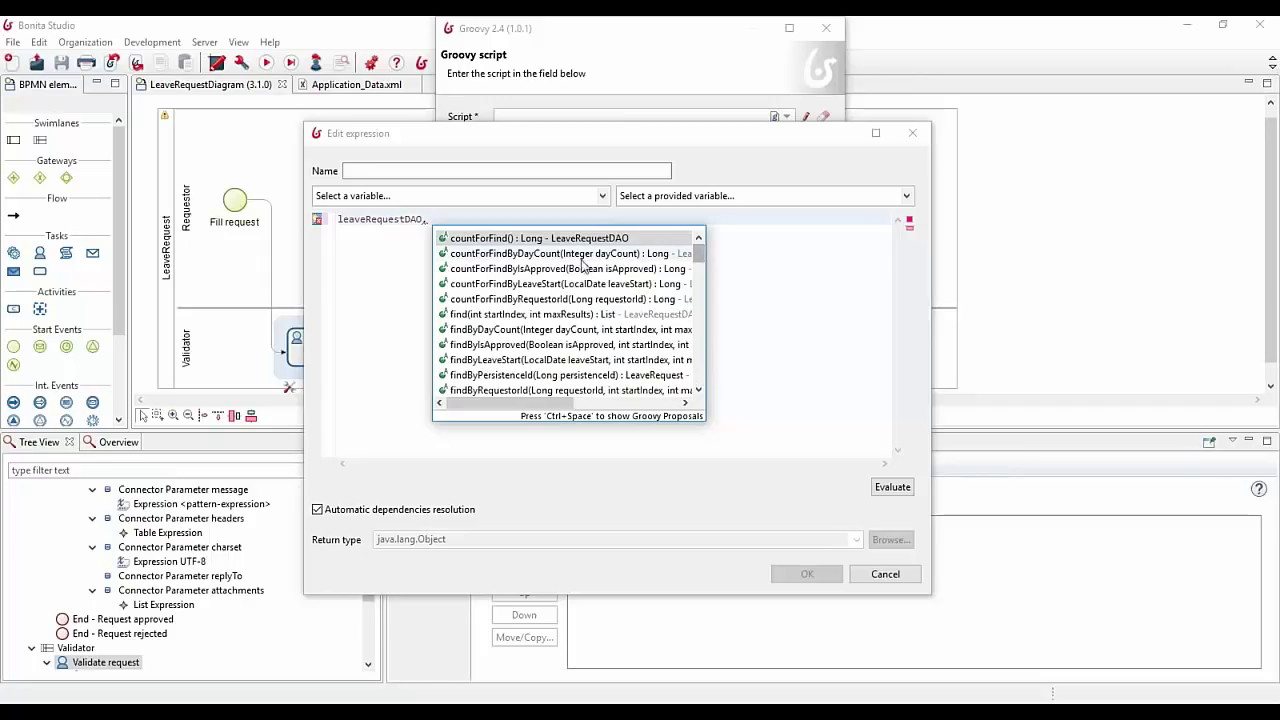
left_click(517, 335)
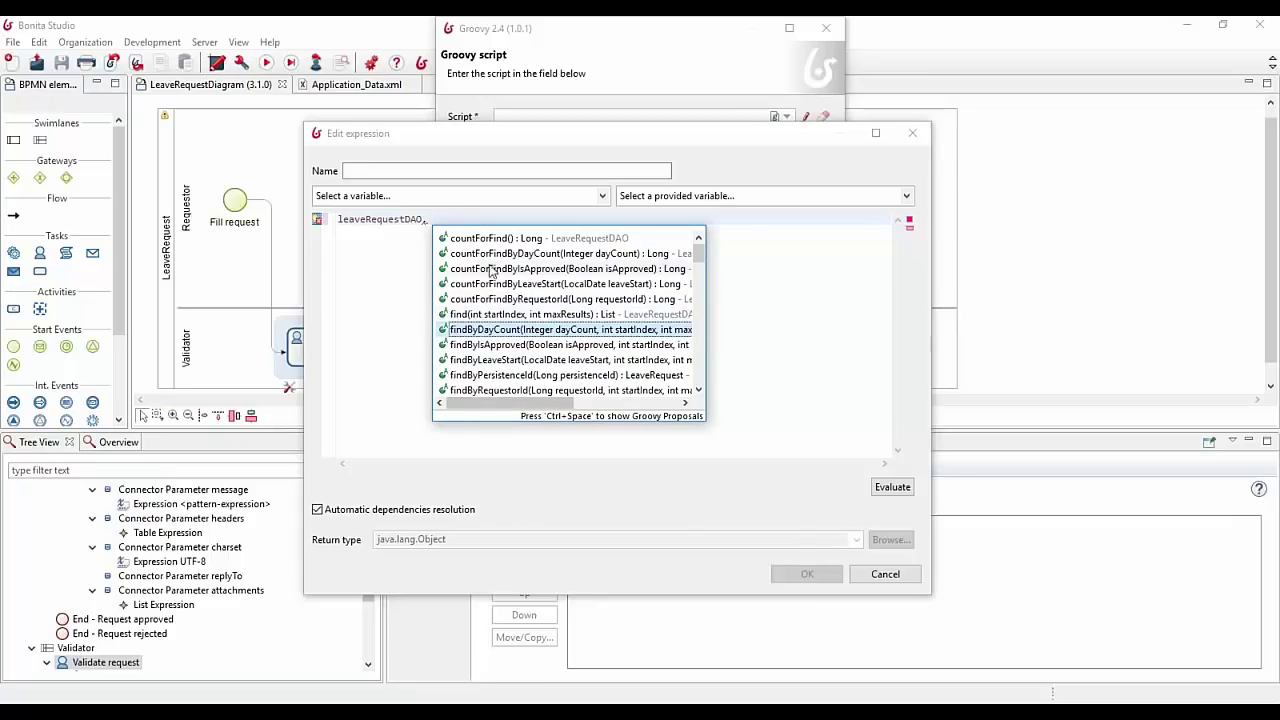
double_click(515, 337)
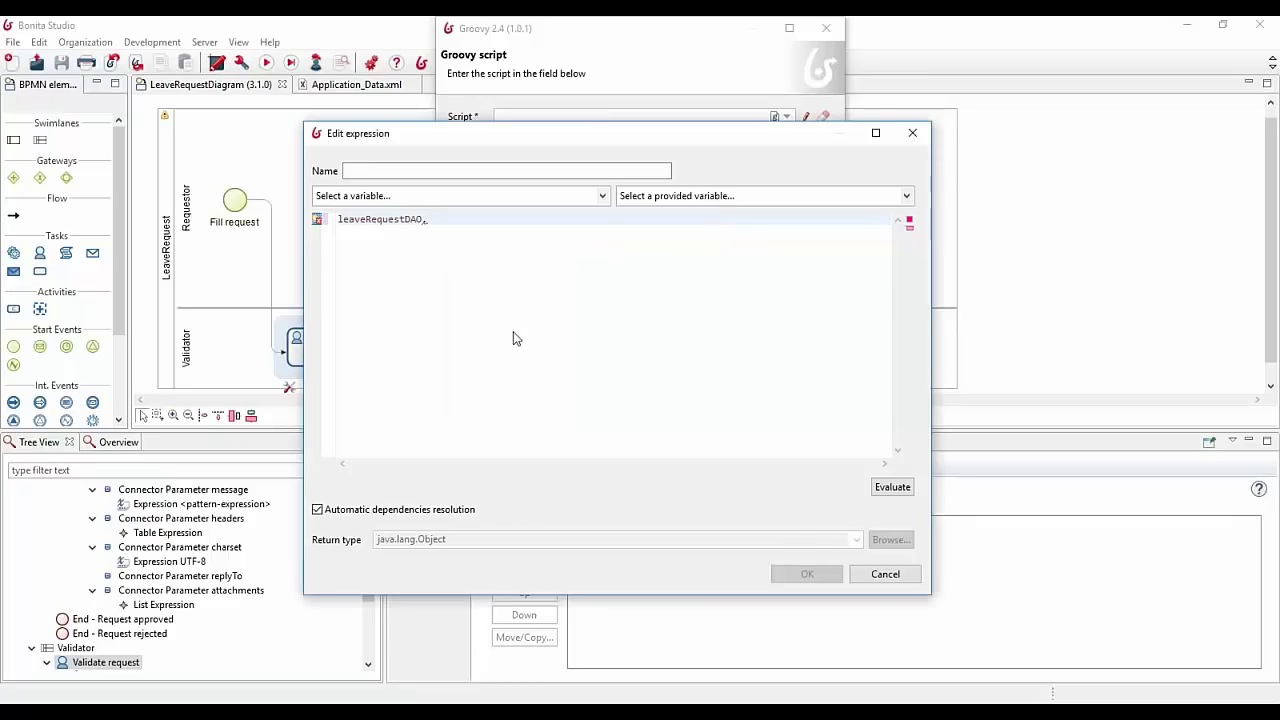
double_click(458, 220)
double_click(418, 221)
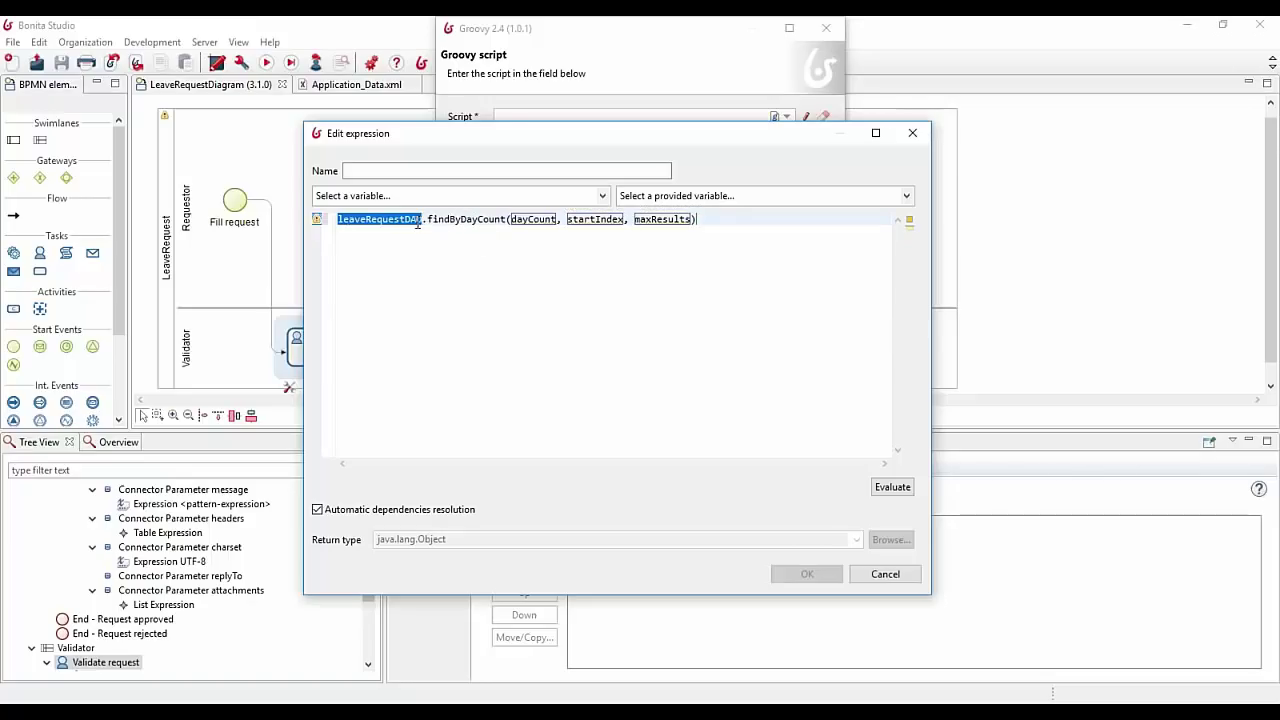
double_click(533, 220)
double_click(586, 220)
double_click(530, 220)
left_click(869, 574)
left_click(788, 514)
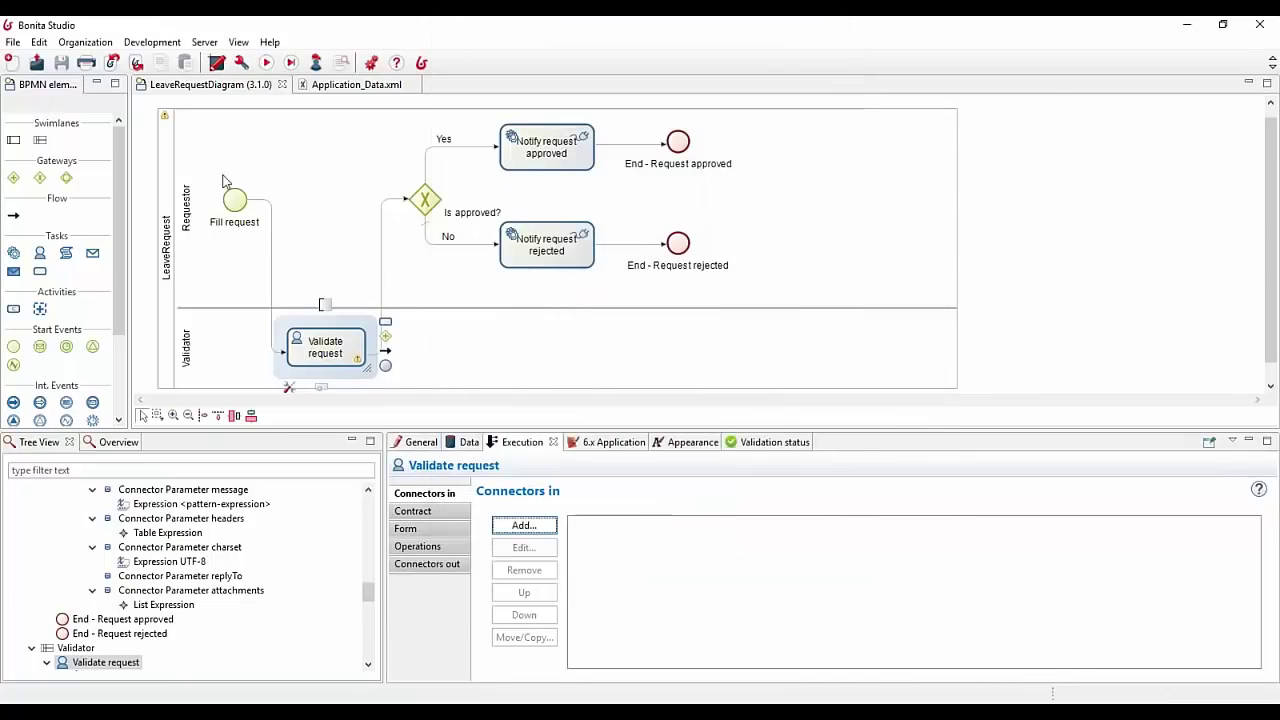
Step: Open Development > Business Data Model > Define... to show LeaveRequest's attributes in com.company.model
left_click(112, 44)
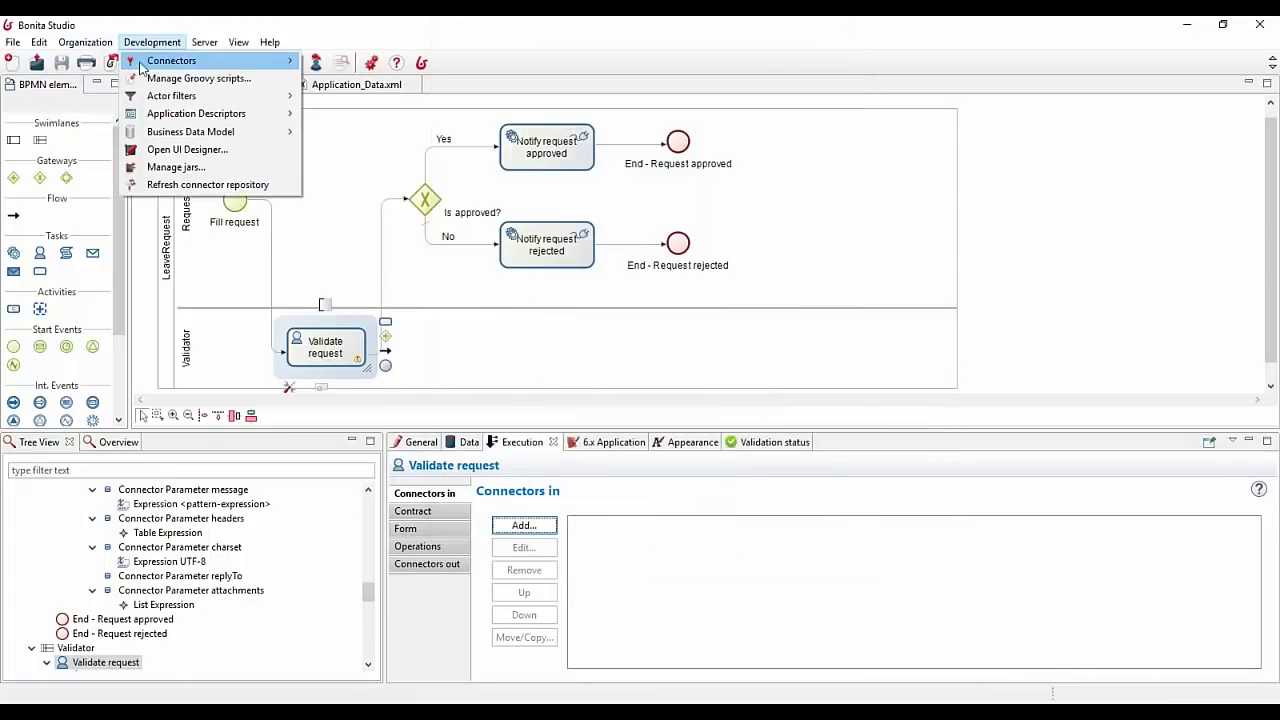
mouse_move(152, 64)
mouse_move(246, 132)
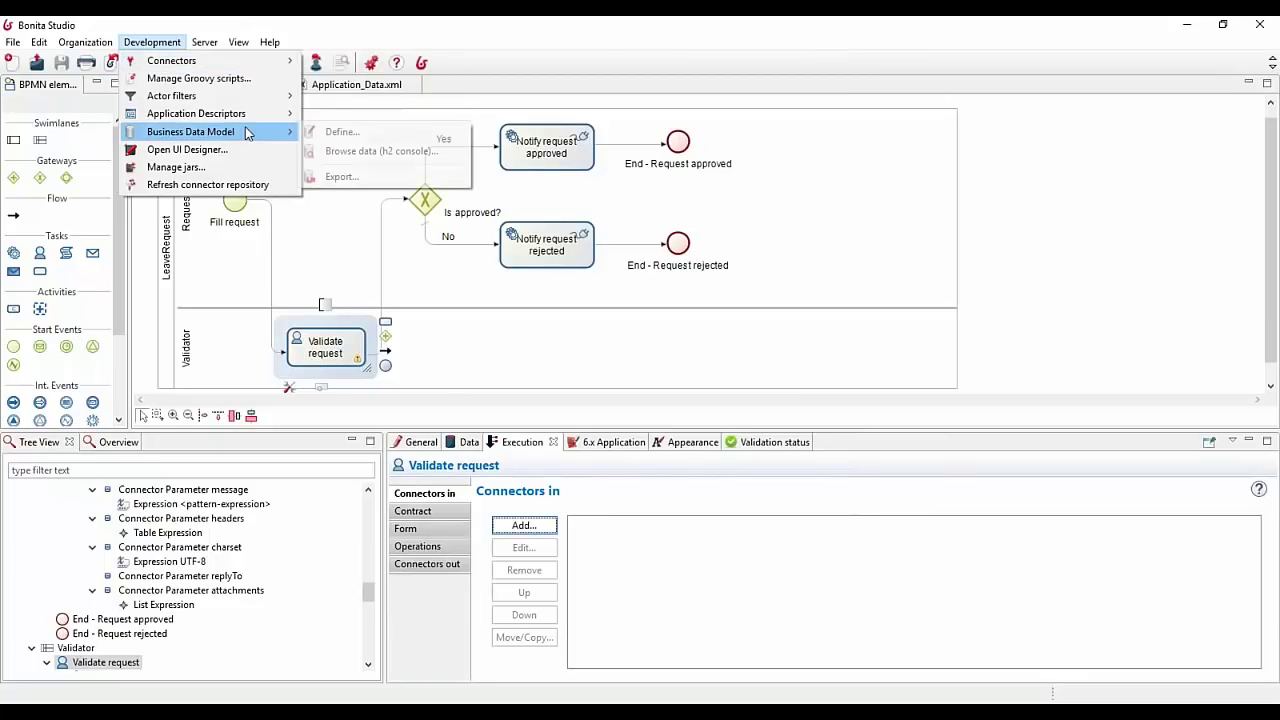
left_click(332, 131)
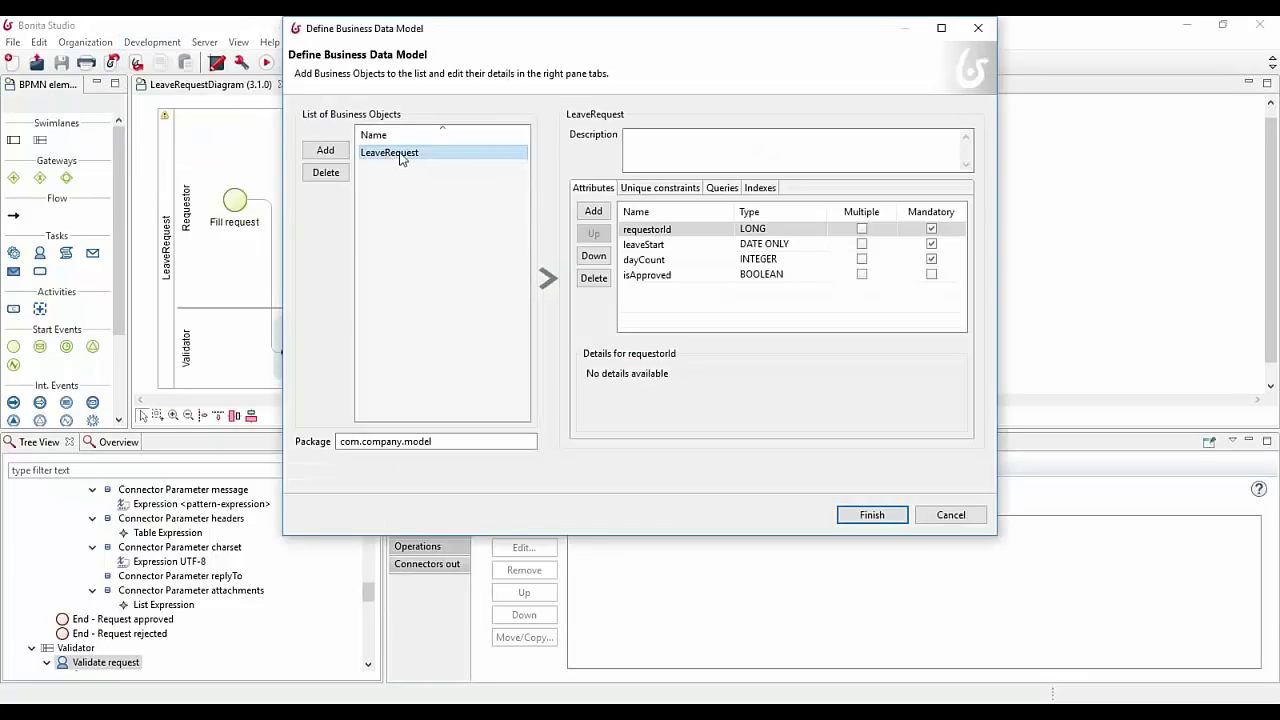
Step: Select dayCount and add, then remove, a sample unique constraint on LeaveRequest
left_click(658, 260)
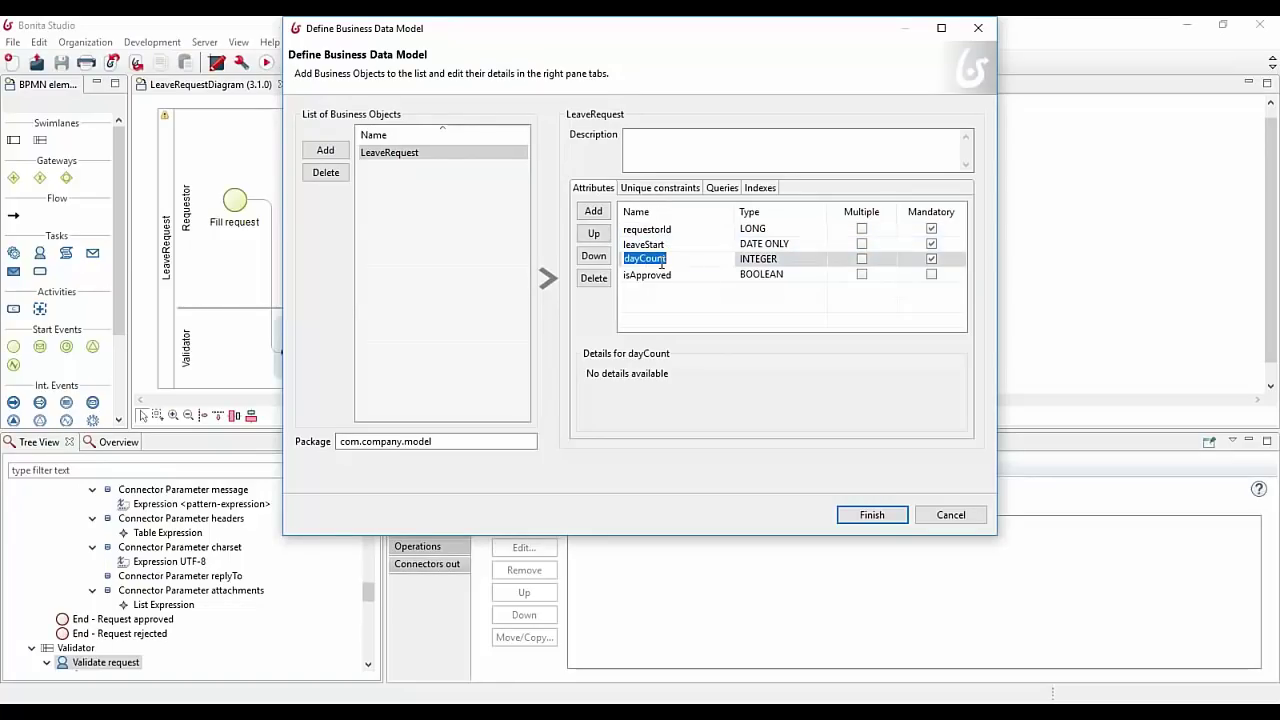
left_click(665, 193)
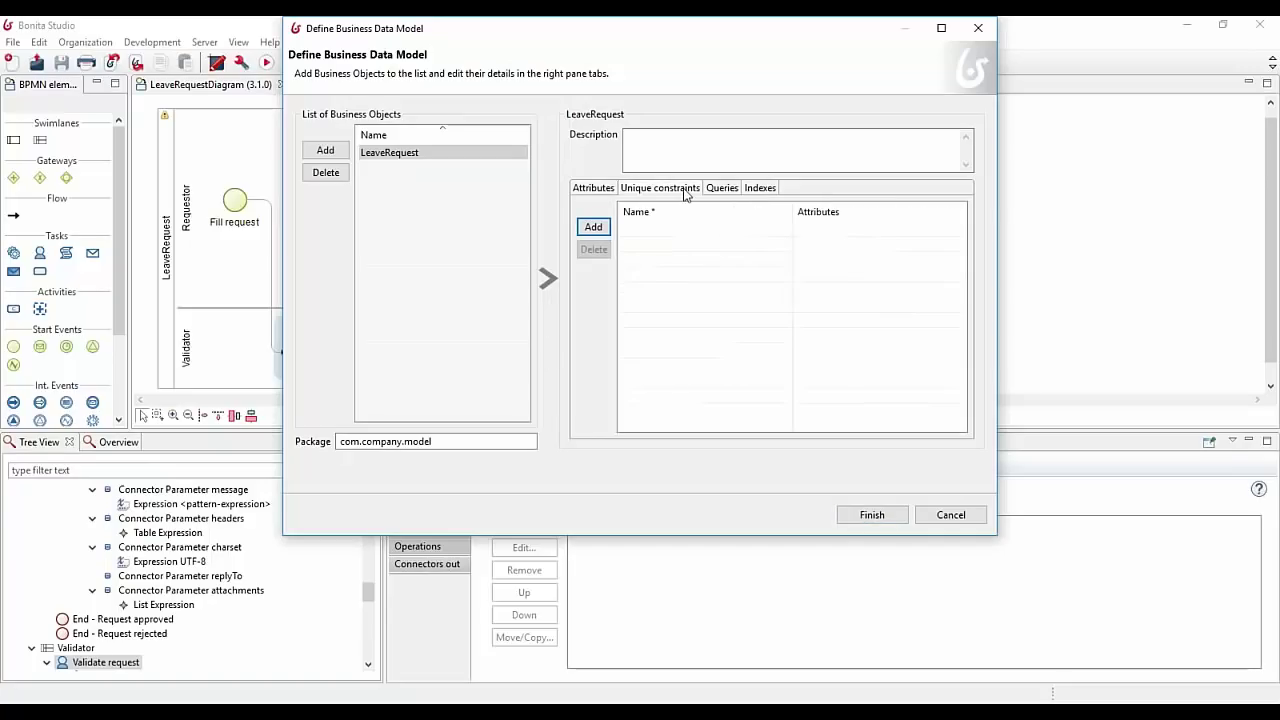
left_click(593, 227)
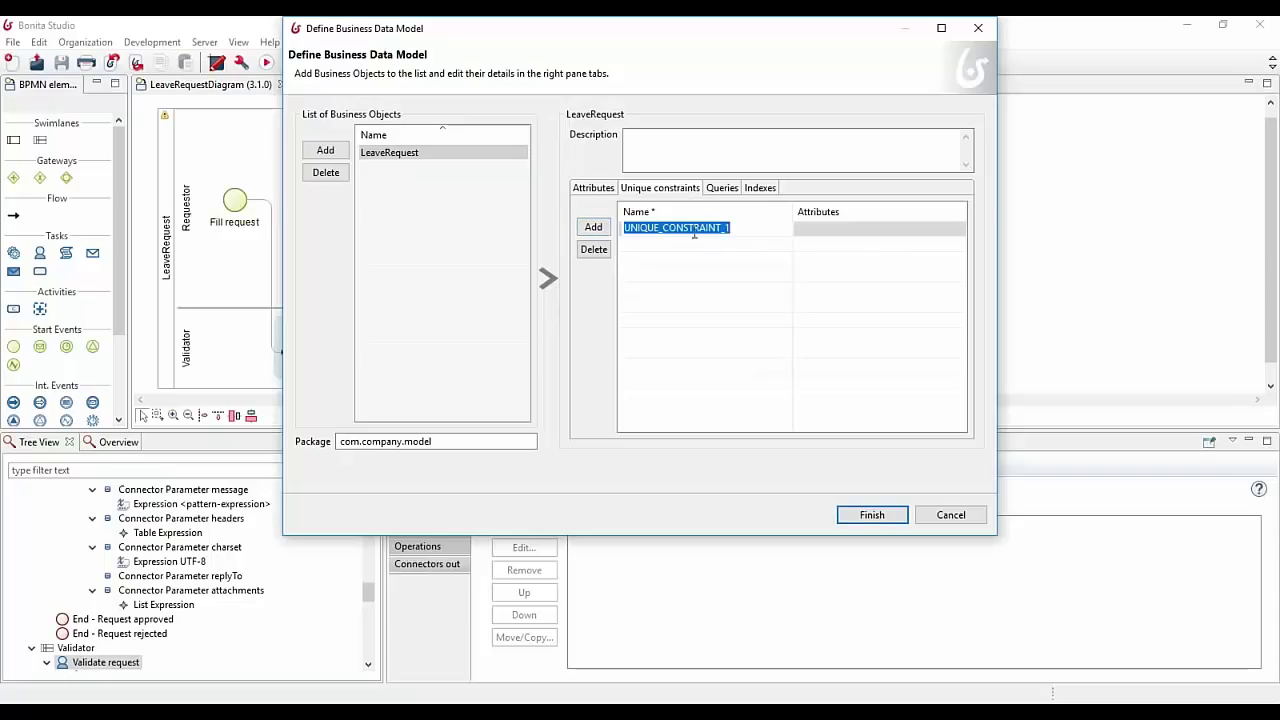
left_click(594, 249)
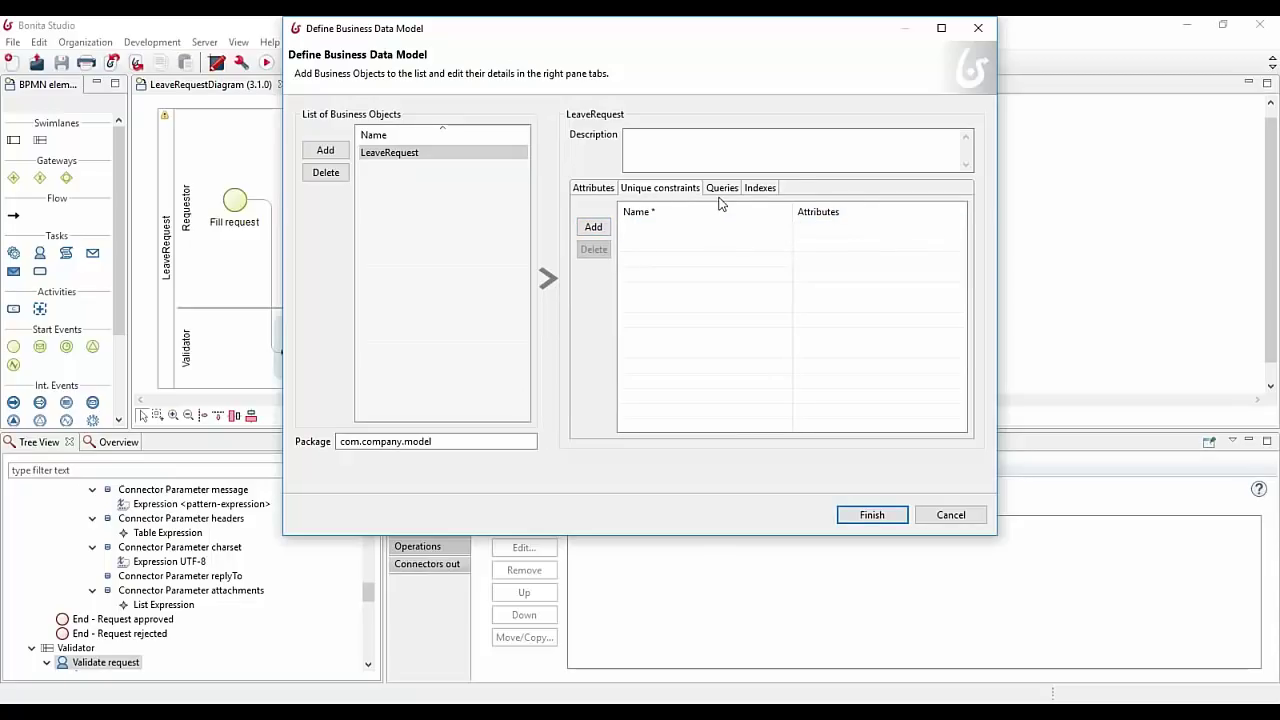
Step: Add and remove a sample INDEX_1 index, then show LeaveRequest's generated default queries
left_click(759, 190)
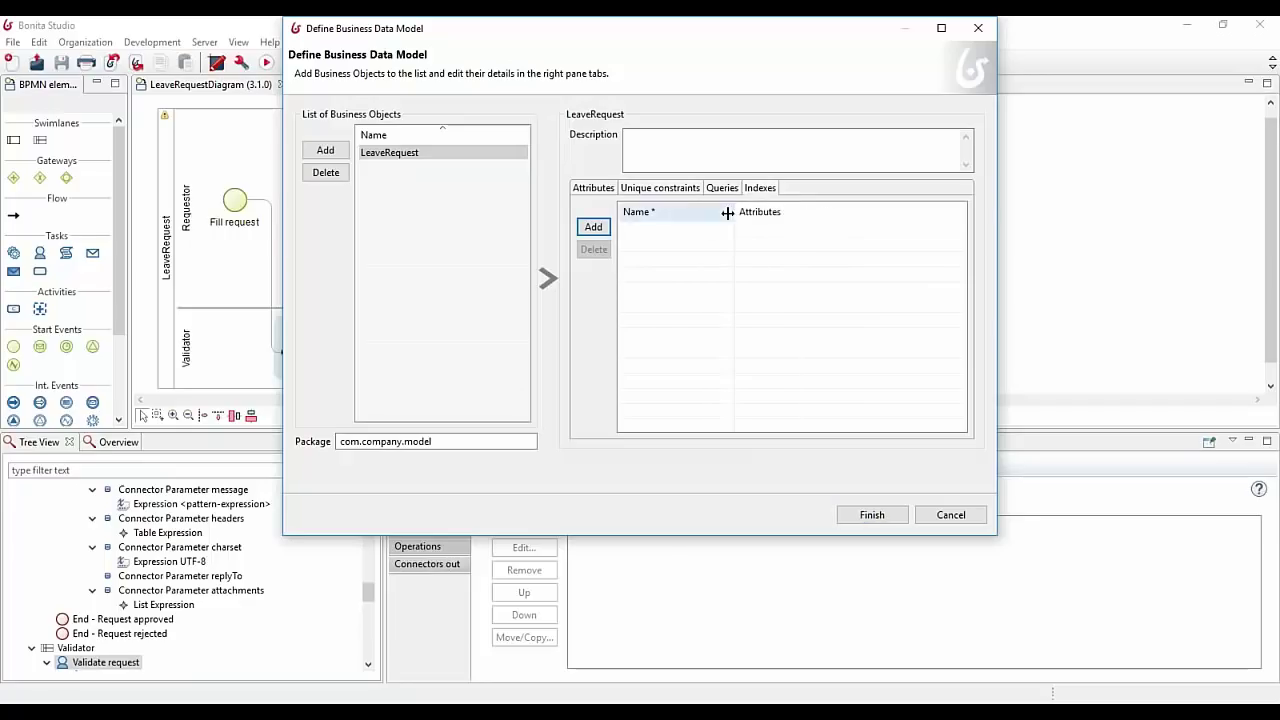
left_click(593, 227)
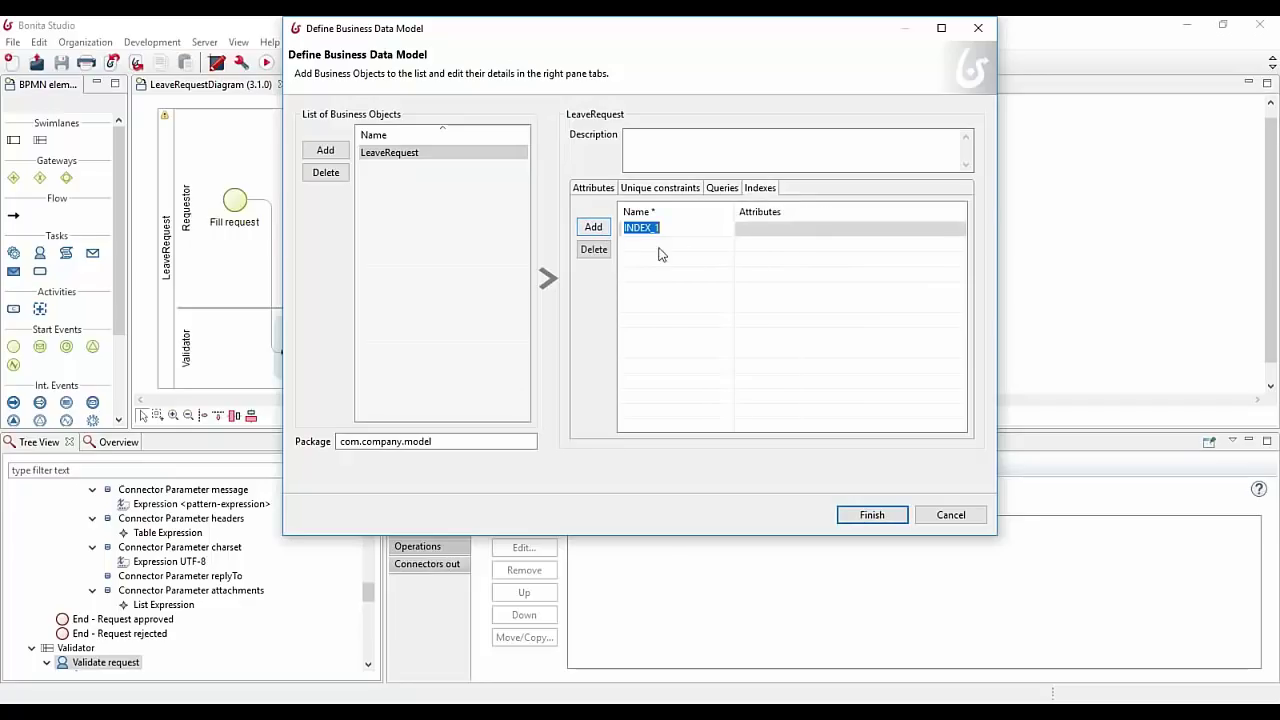
left_click(758, 233)
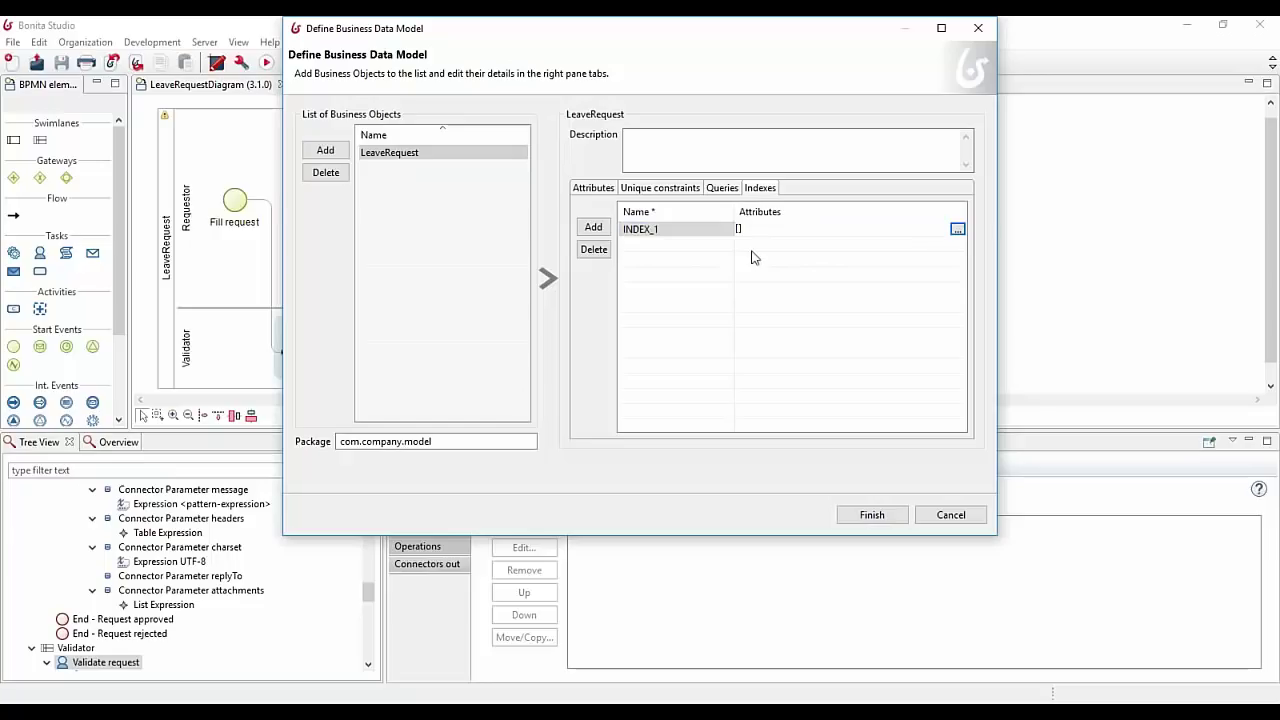
left_click(603, 252)
left_click(724, 190)
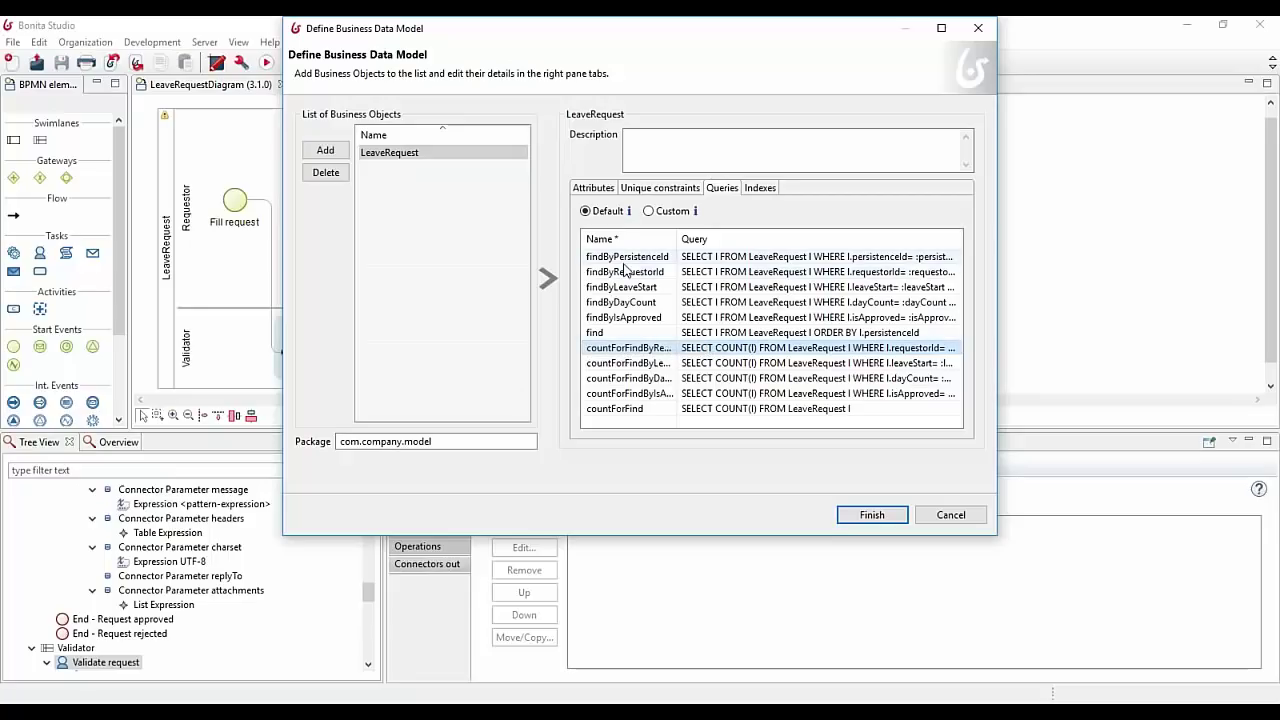
Step: Inspect countForFindByRequestId and findByRequestId, then select the Custom queries option
left_click(628, 349)
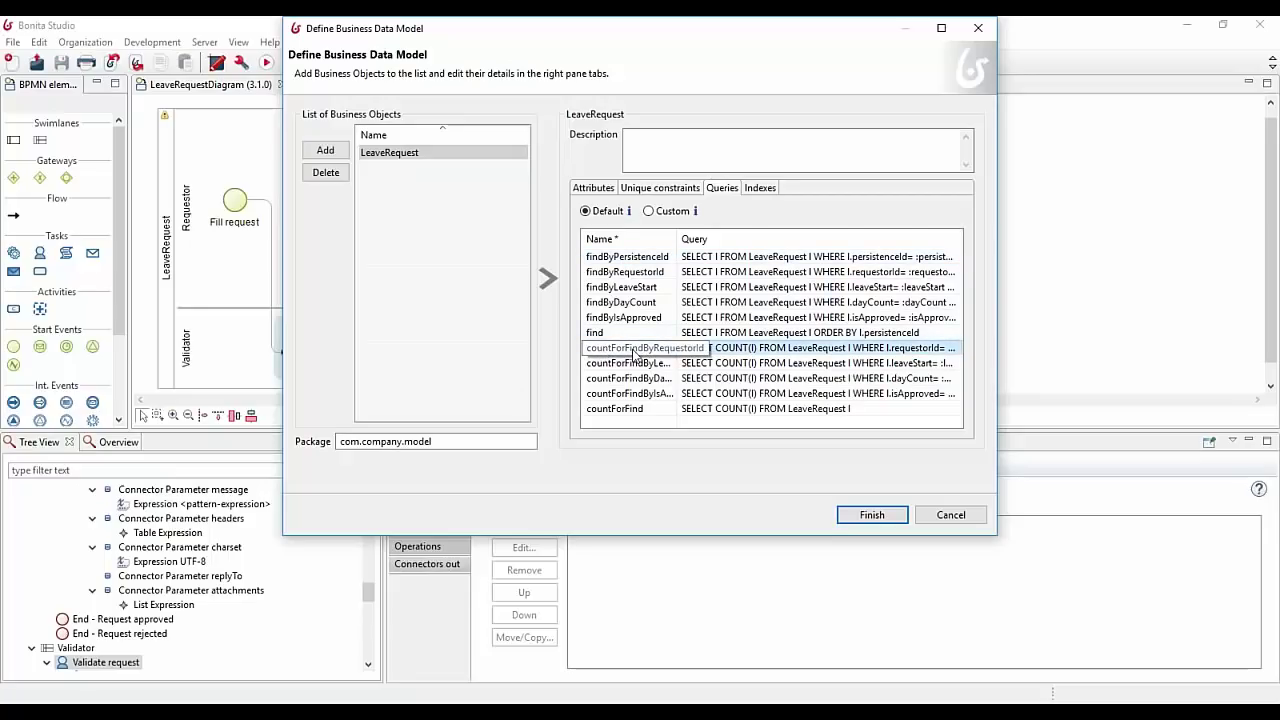
left_click(626, 273)
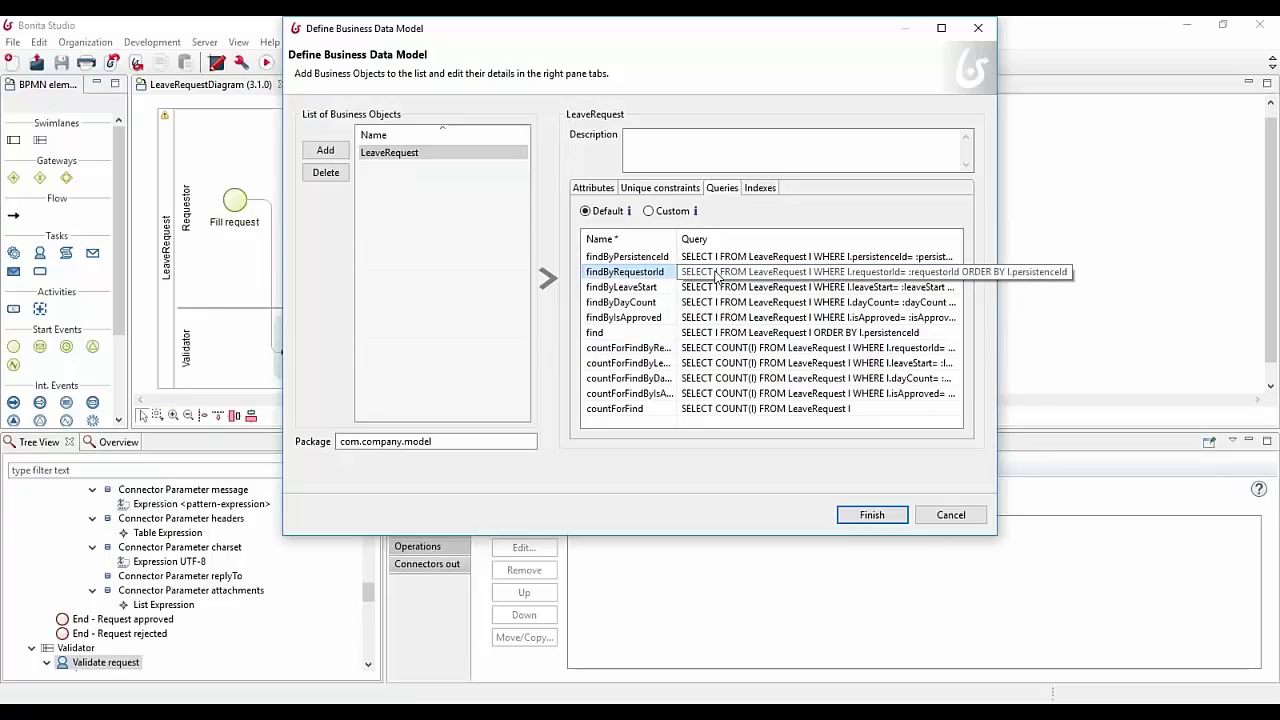
left_click(650, 211)
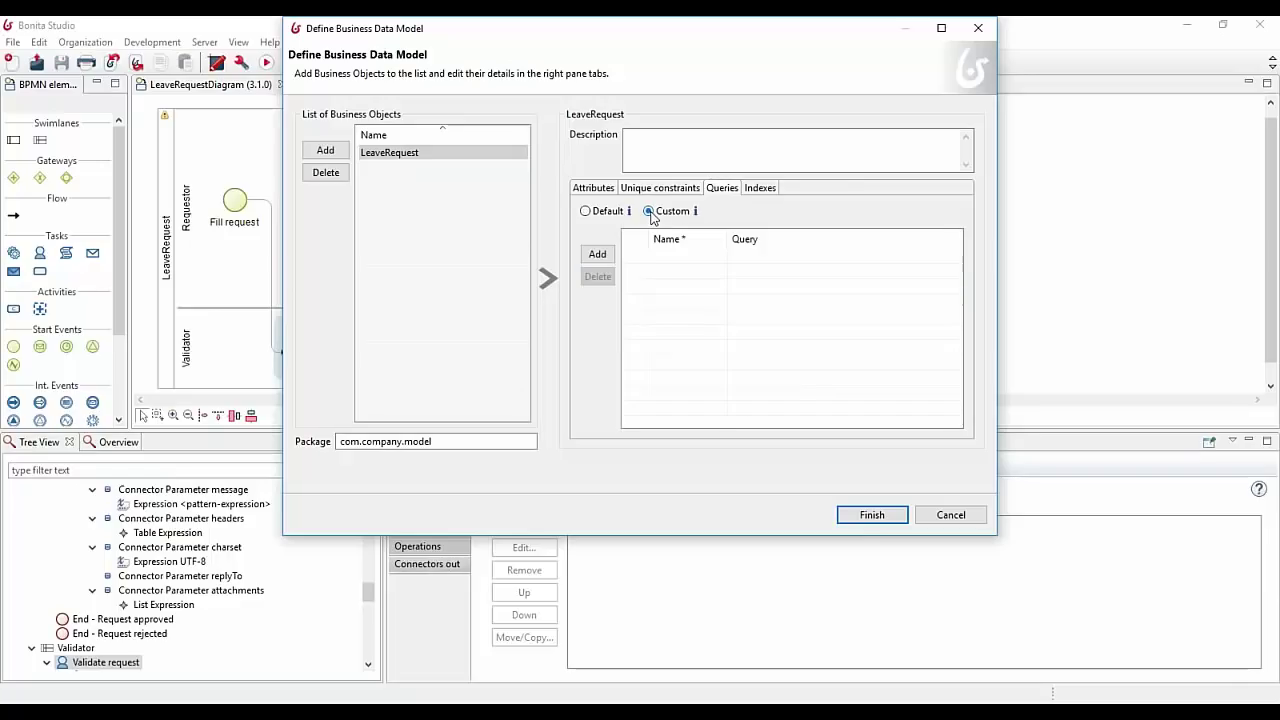
Step: Add custom query query1 on LeaveRequest and open its JPQL editor, discarding a first edit attempt
left_click(608, 256)
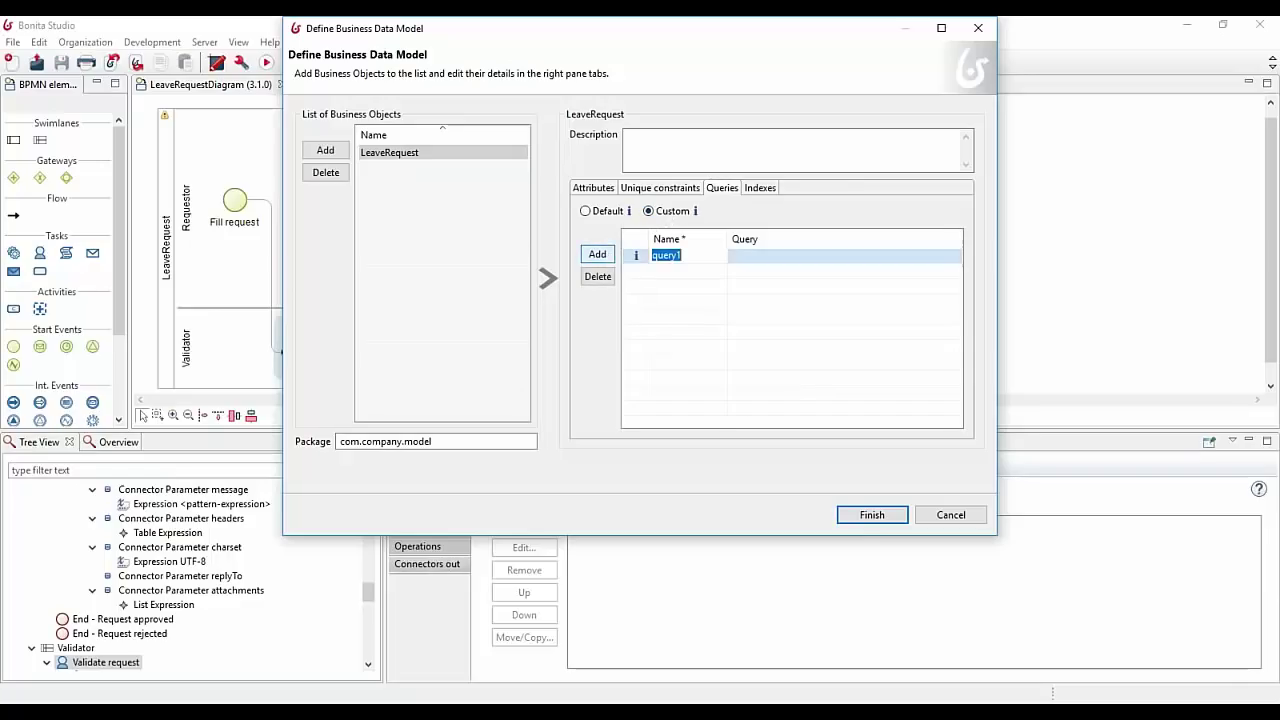
left_click(743, 262)
left_click(953, 257)
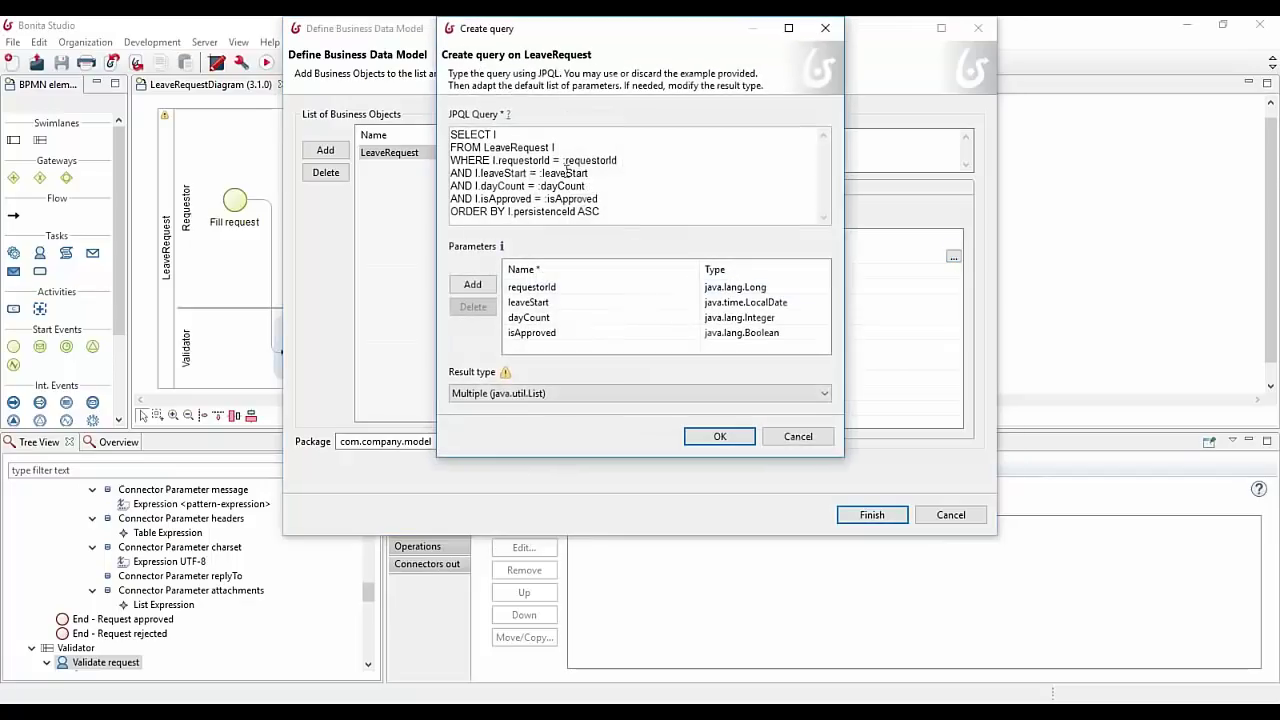
left_click(531, 288)
key("Delete")
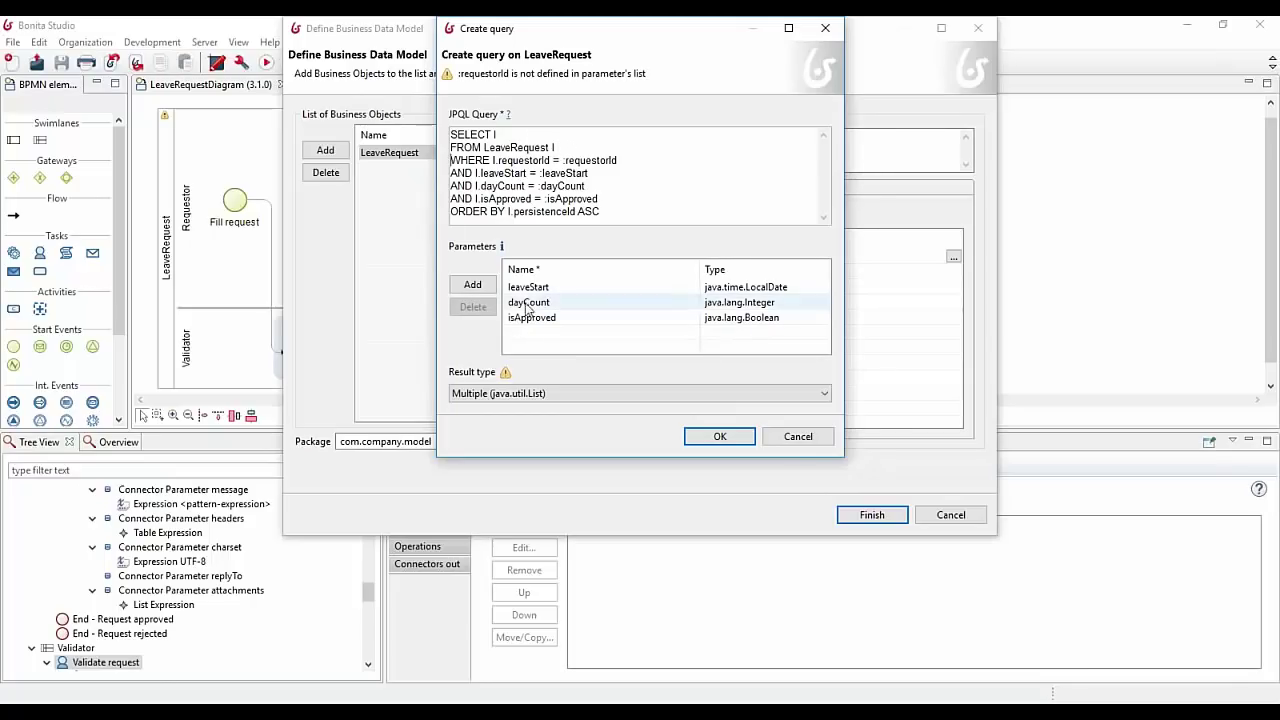
left_click(798, 436)
Step: Remove the isApproved parameter and condition from query1, keep a multiple-row list result, and apply the model
left_click(952, 258)
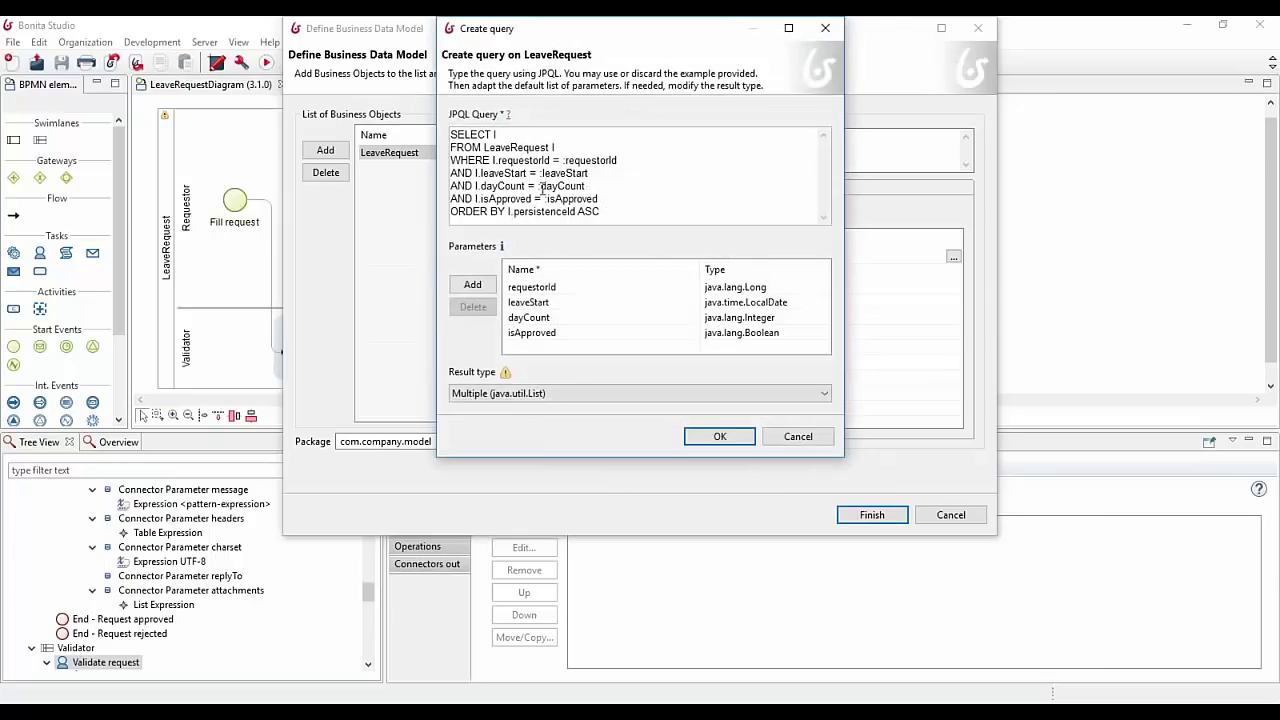
left_click(535, 331)
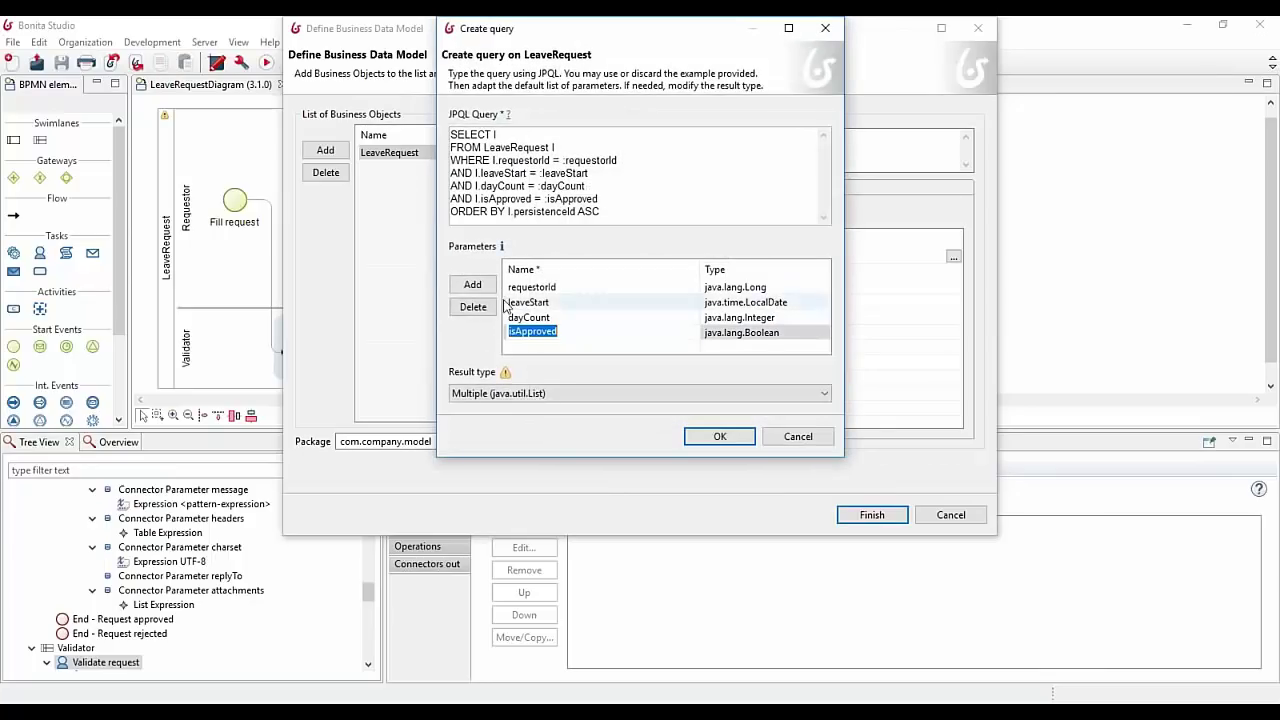
left_click(473, 306)
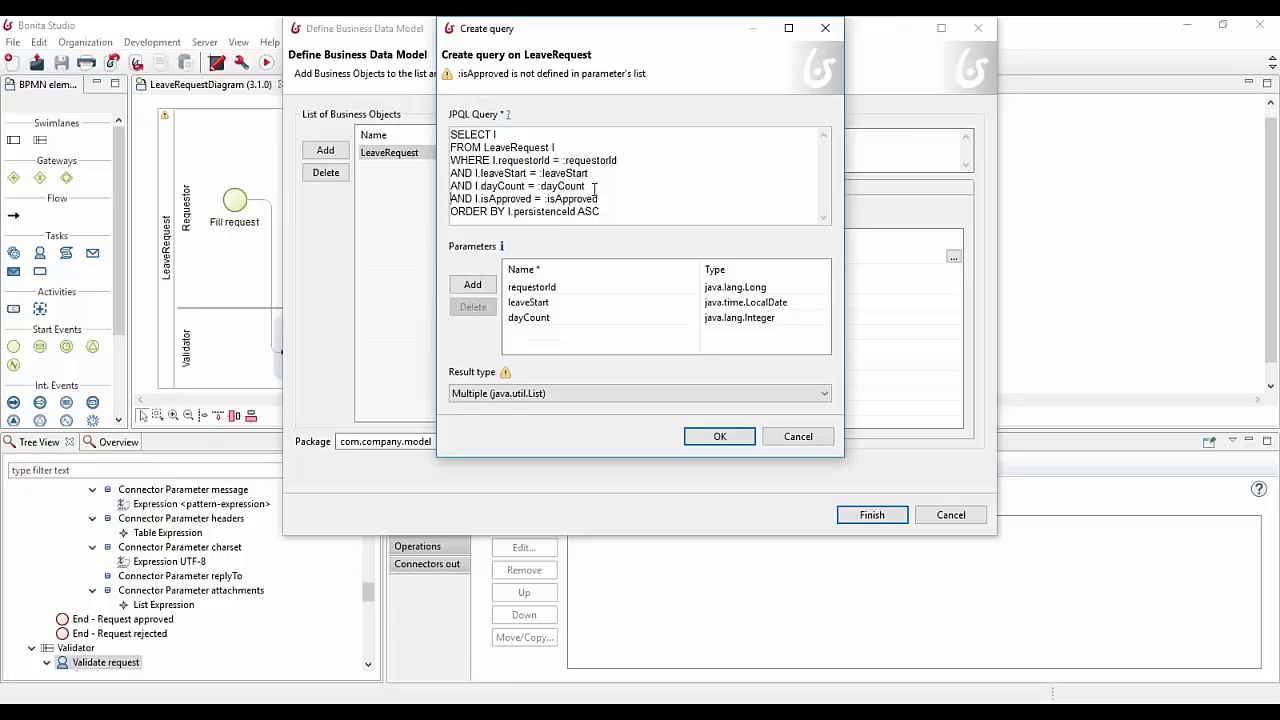
key("BackSpace")
key("BackSpace")
key("BackSpace")
key("BackSpace")
key("BackSpace")
key("BackSpace")
key("BackSpace")
key("BackSpace")
key("BackSpace")
key("BackSpace")
key("BackSpace")
key("BackSpace")
key("BackSpace")
key("BackSpace")
key("BackSpace")
key("BackSpace")
key("BackSpace")
key("BackSpace")
key("BackSpace")
key("BackSpace")
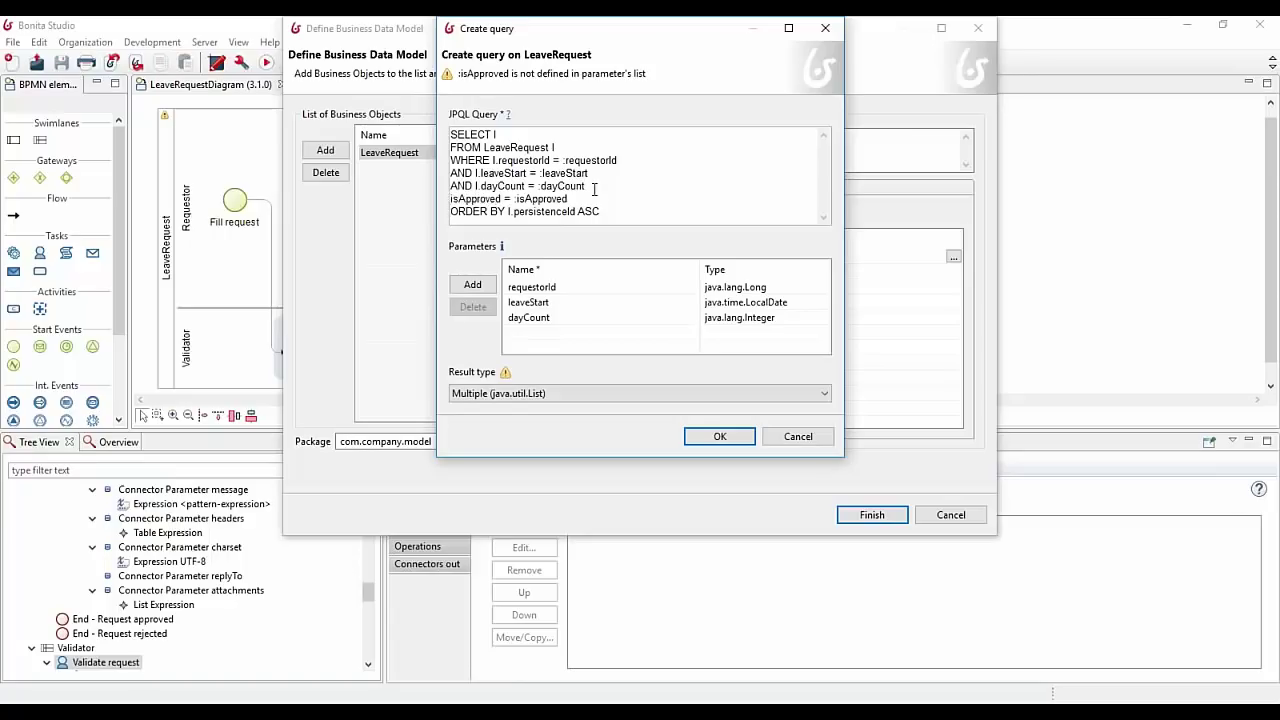
key("BackSpace")
key("BackSpace")
key("BackSpace")
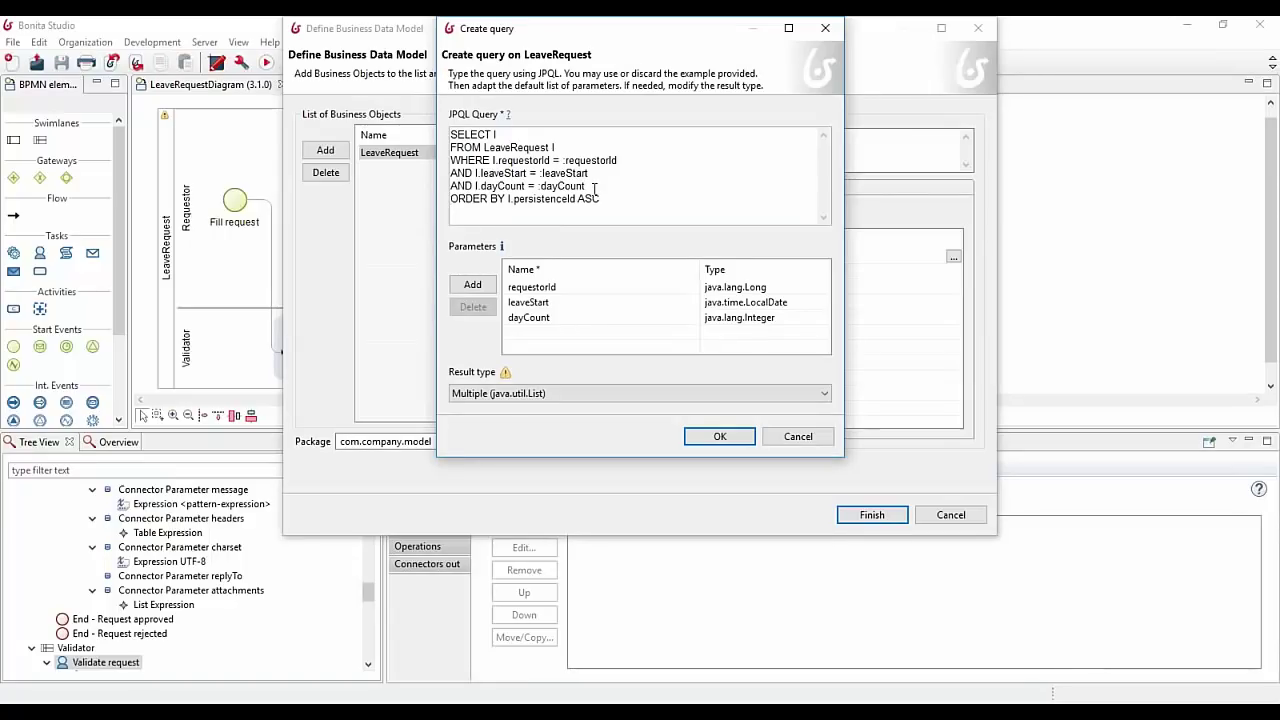
left_click(632, 396)
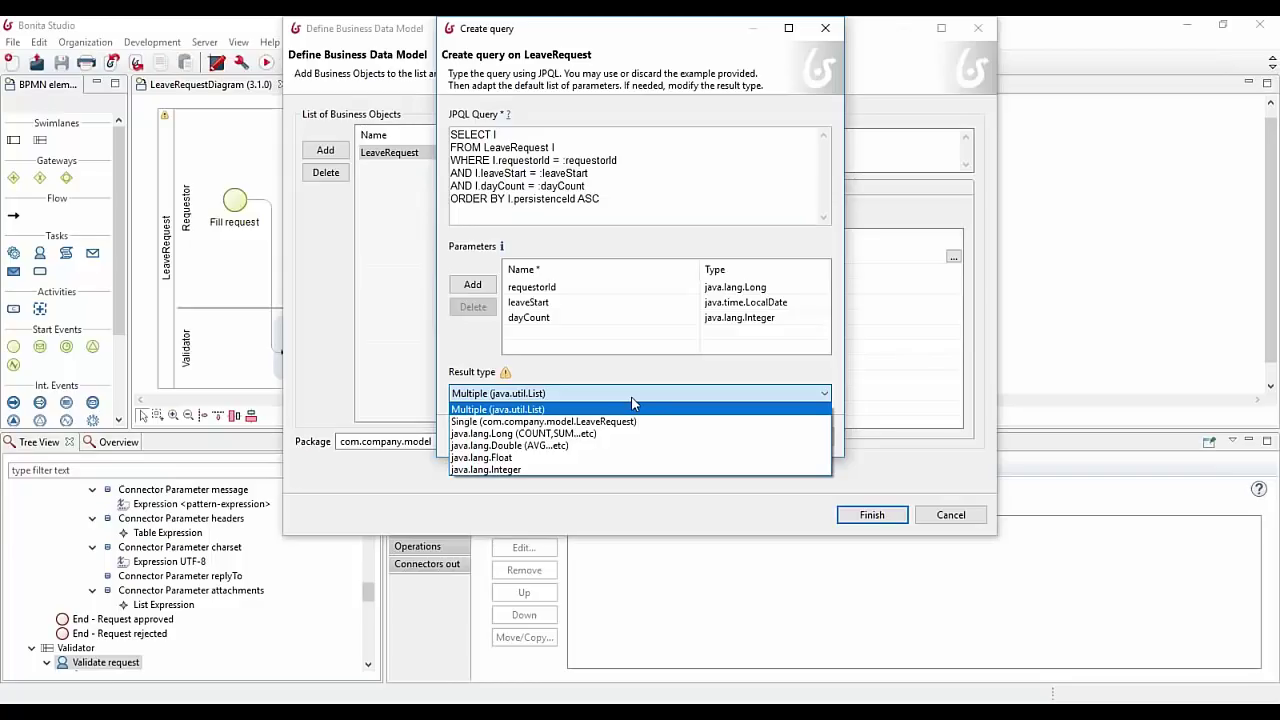
left_click(595, 392)
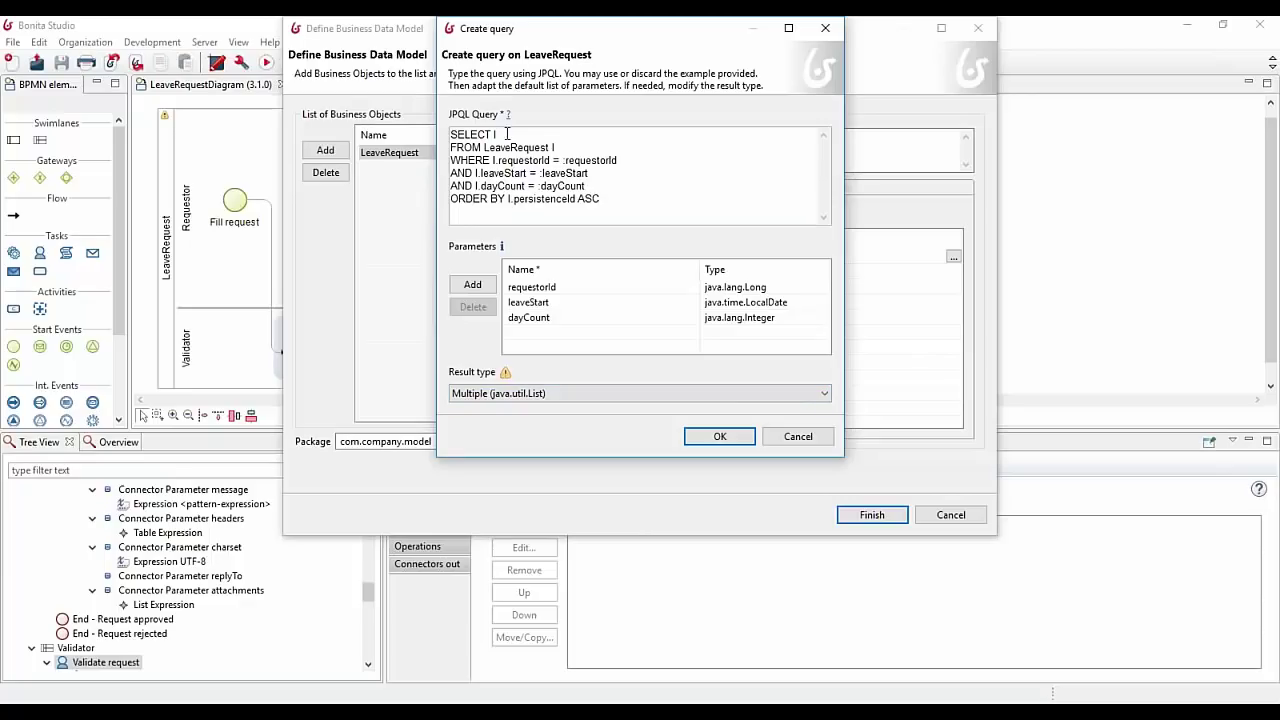
left_click(708, 438)
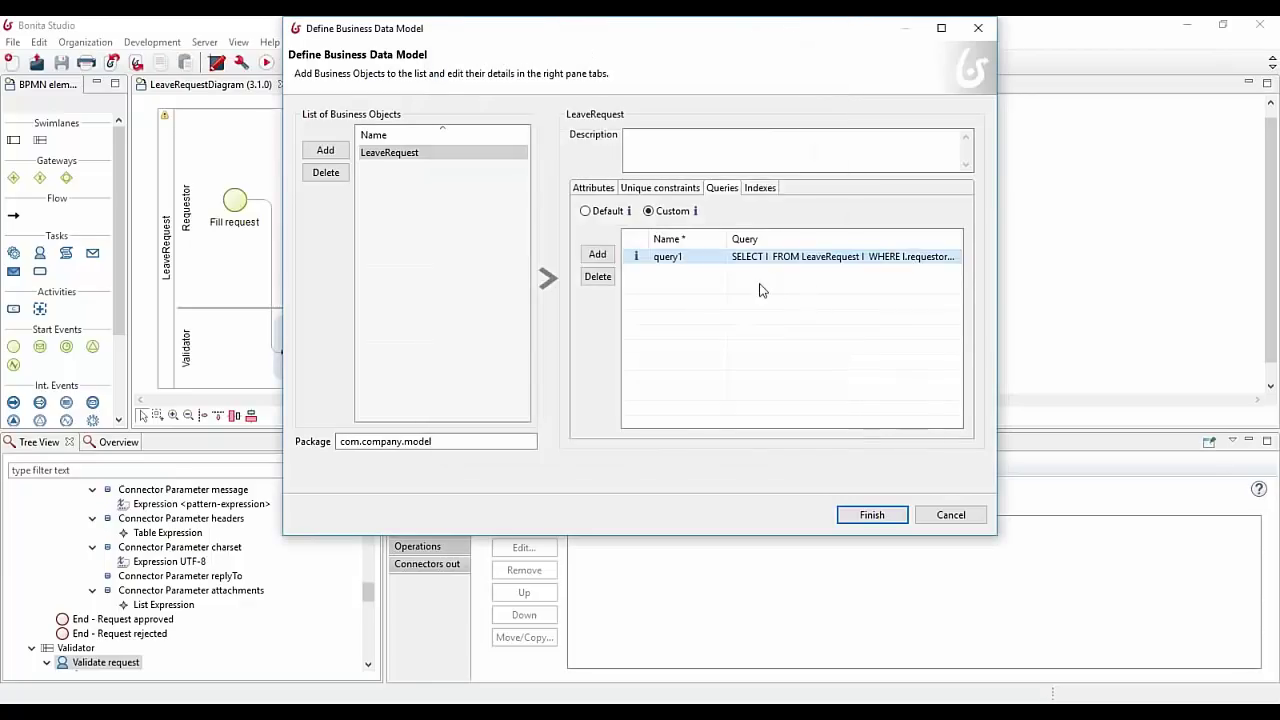
left_click(882, 516)
Step: Accept the impact warning to deploy the model, then edit the request business variable
left_click(720, 319)
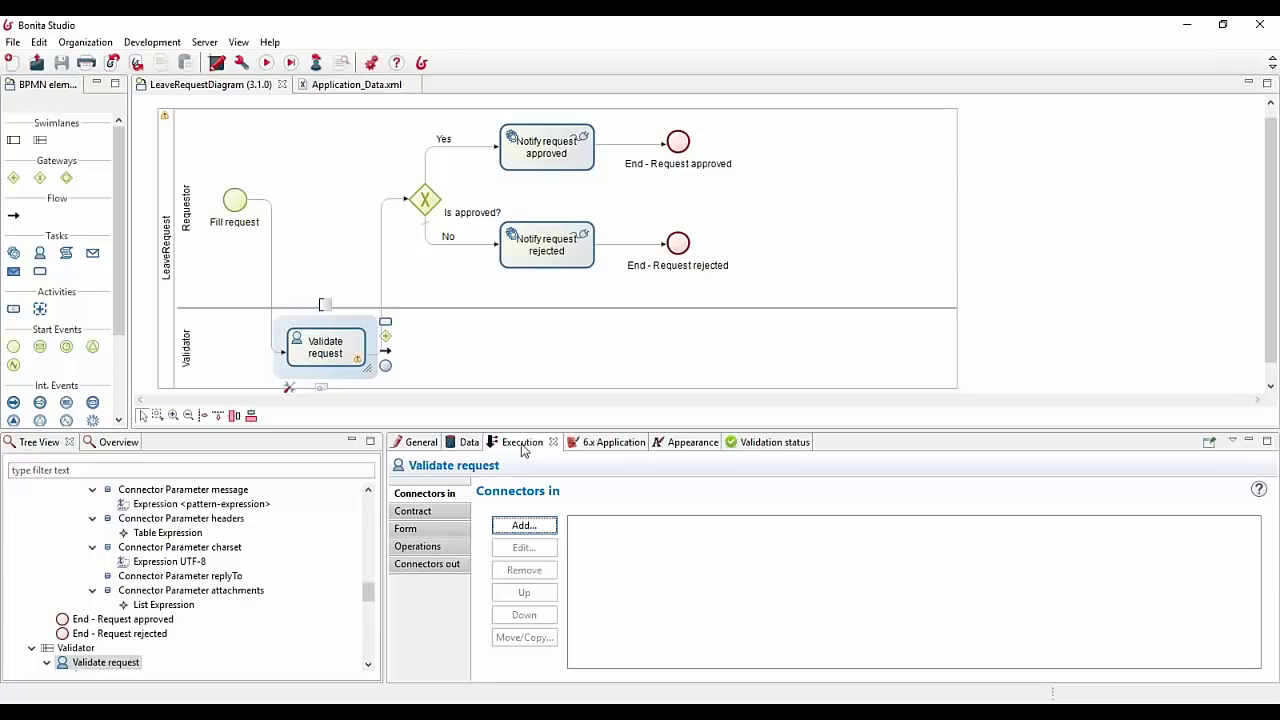
left_click(467, 445)
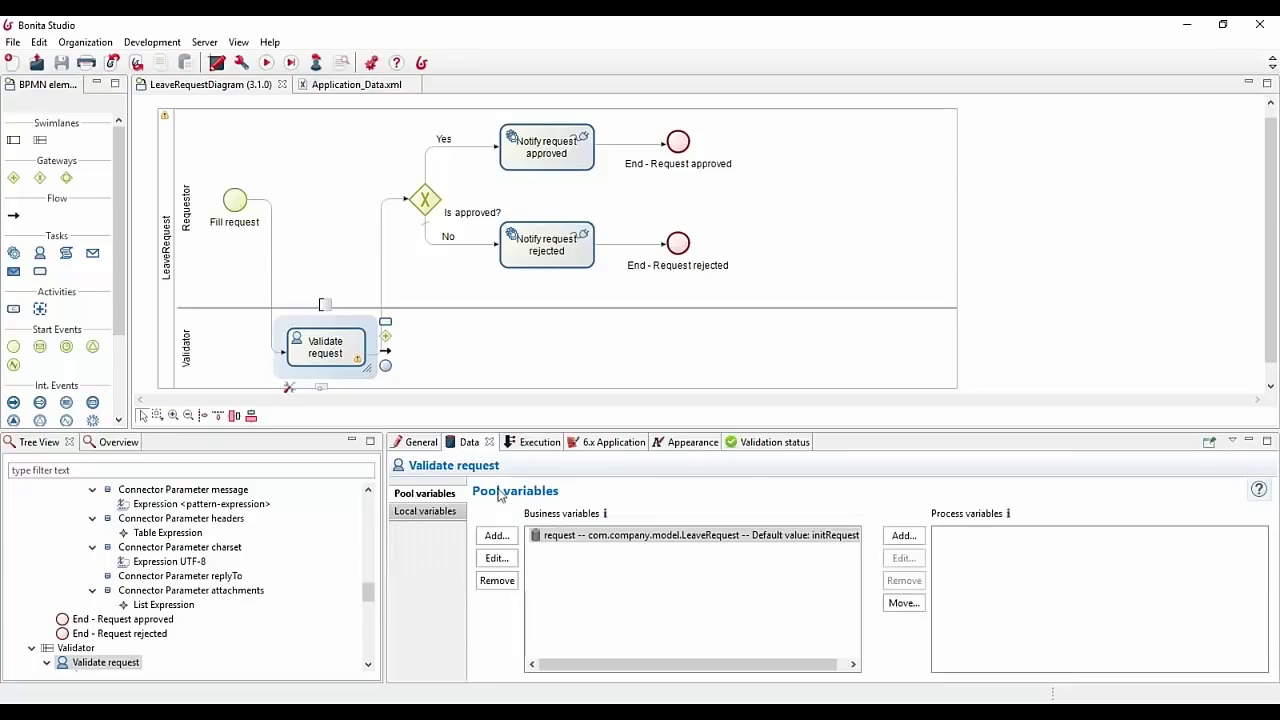
double_click(560, 541)
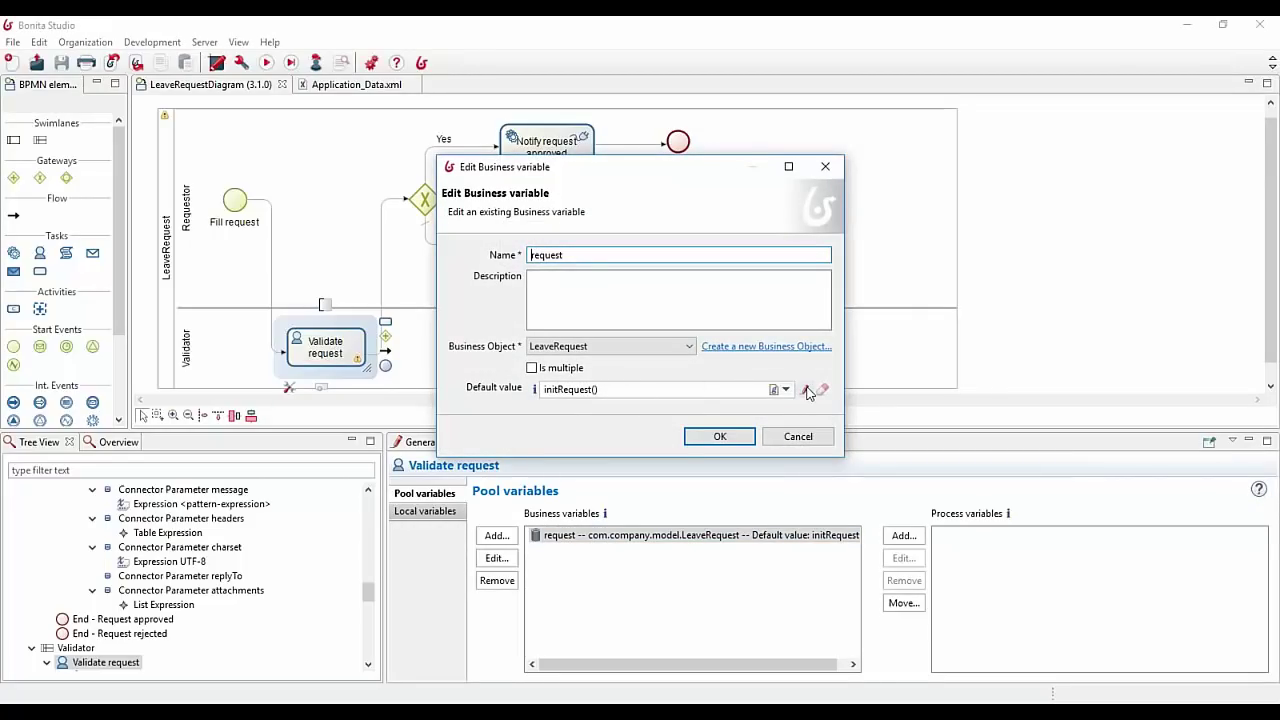
Step: Clear the existing initRequest() default-value script
left_click(805, 389)
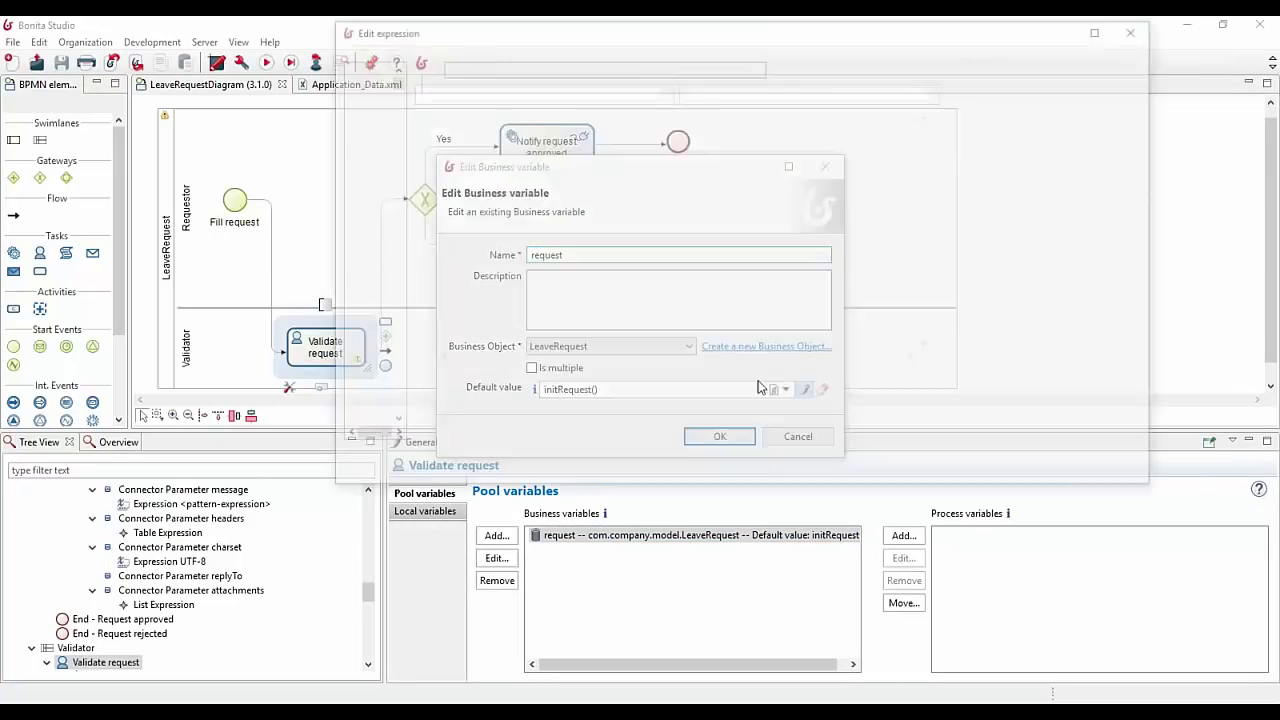
left_click(690, 132)
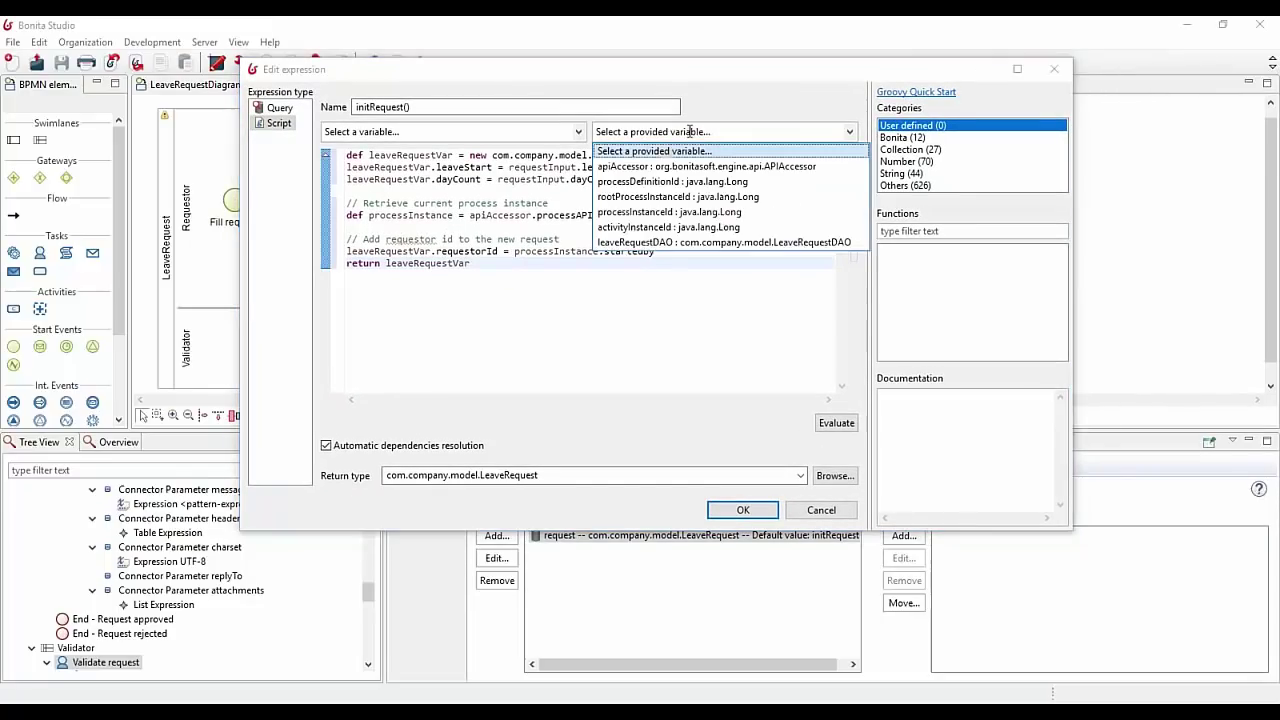
left_click(525, 256)
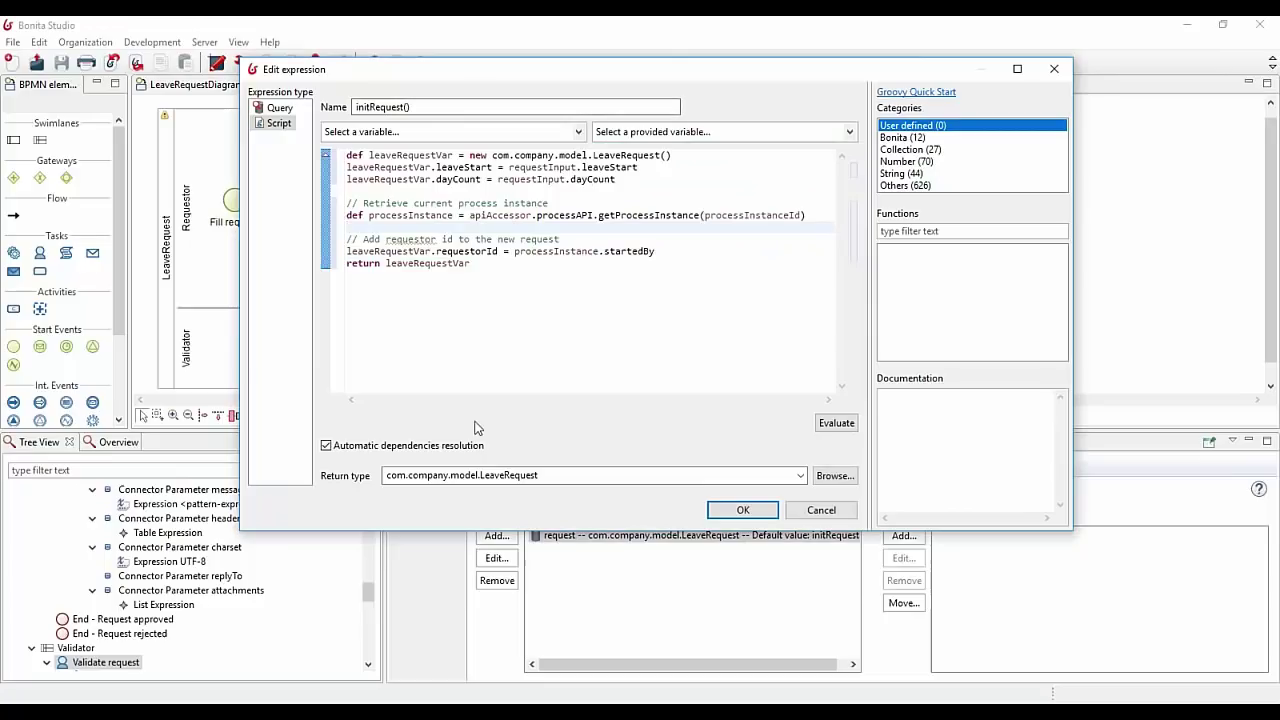
key("ctrl+a")
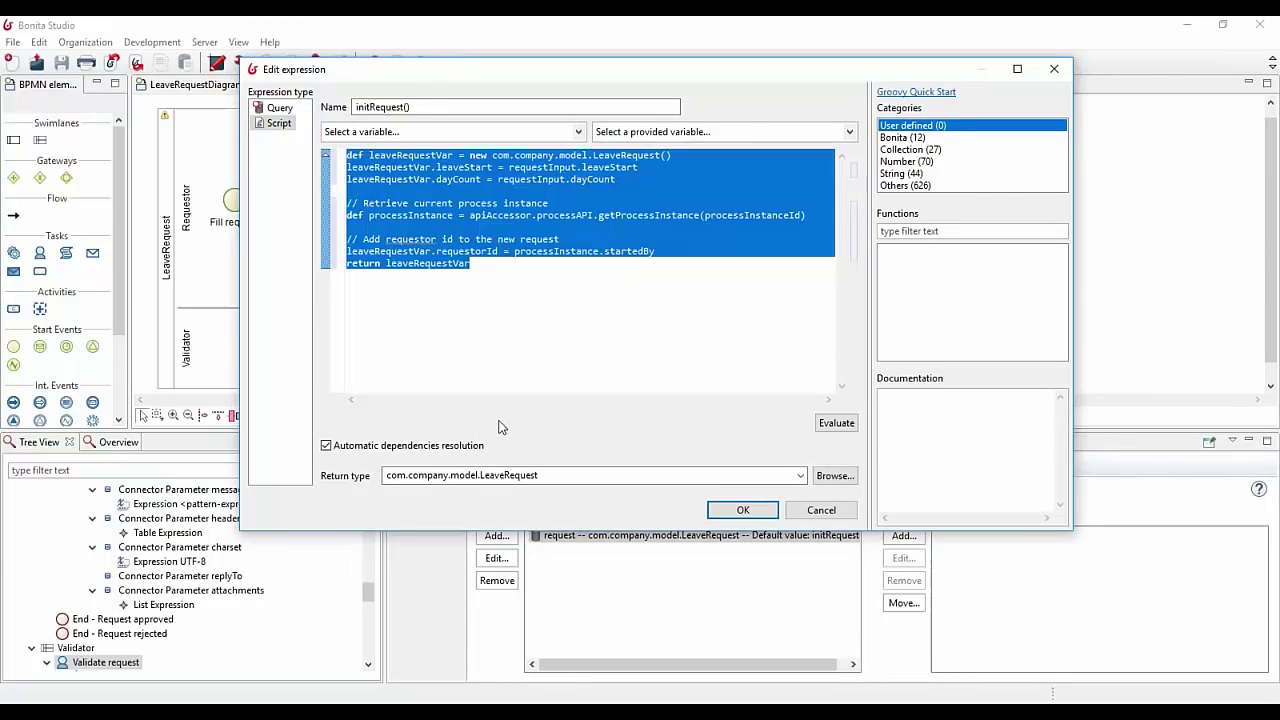
key("BackSpace")
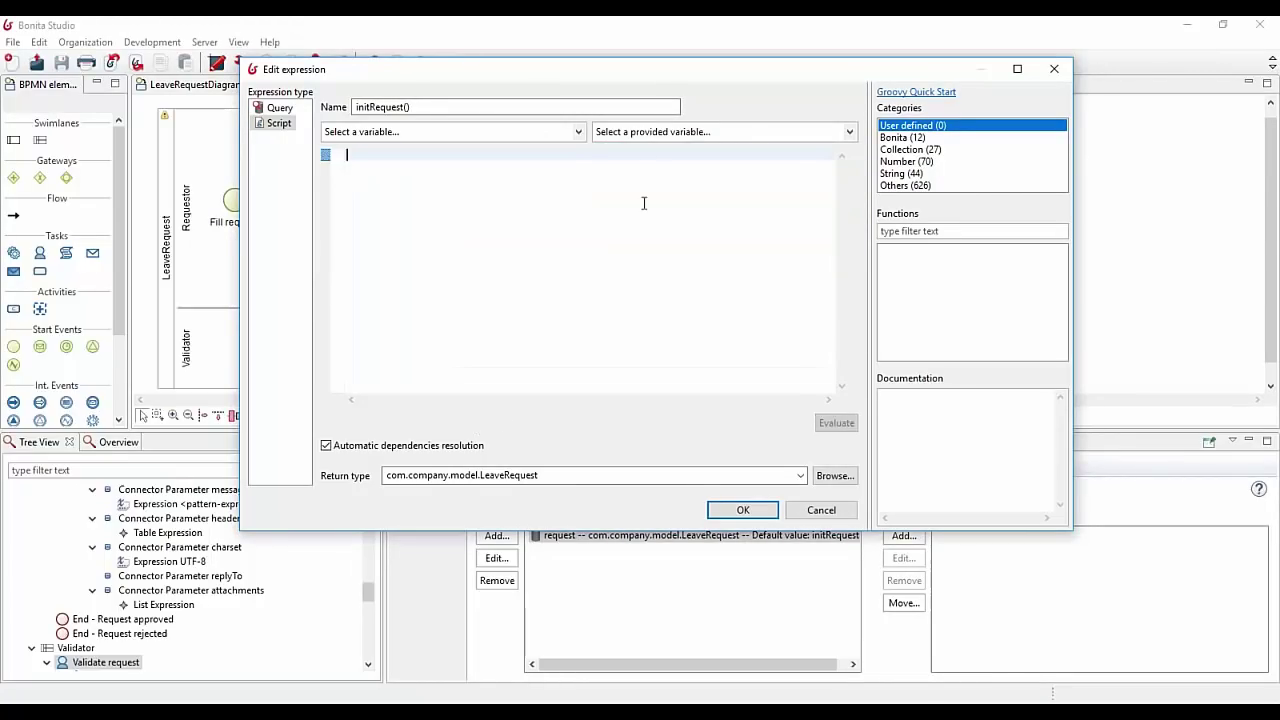
Step: Insert a leaveRequestDAO.query1 call with its requestorId, leaveStart, dayCount and paging arguments
left_click(700, 131)
left_click(665, 243)
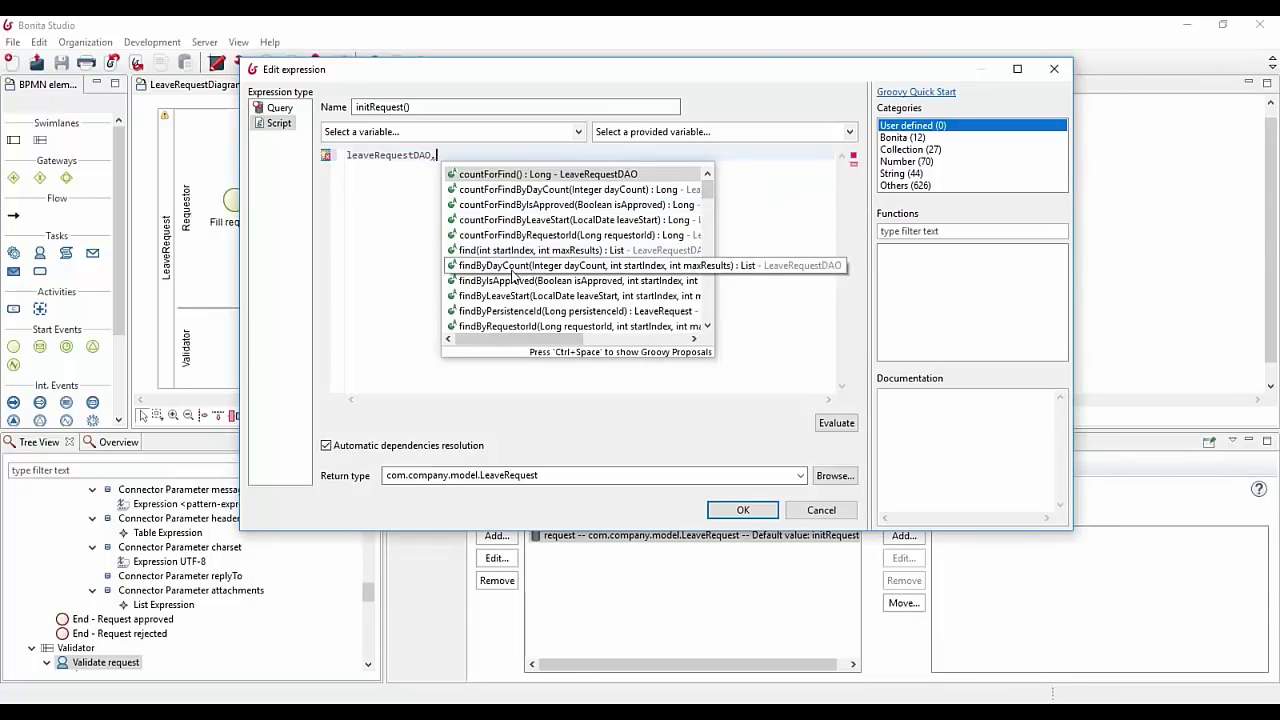
scroll(512, 276, "down", 1)
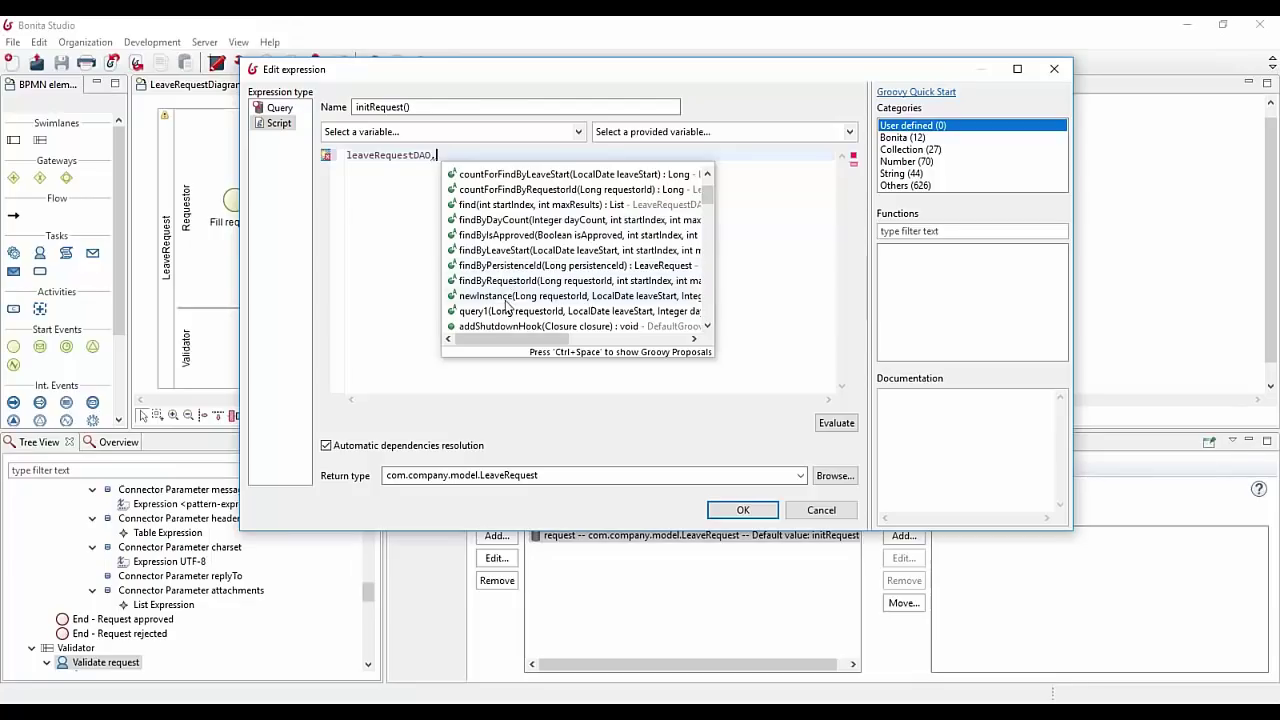
double_click(492, 311)
double_click(462, 155)
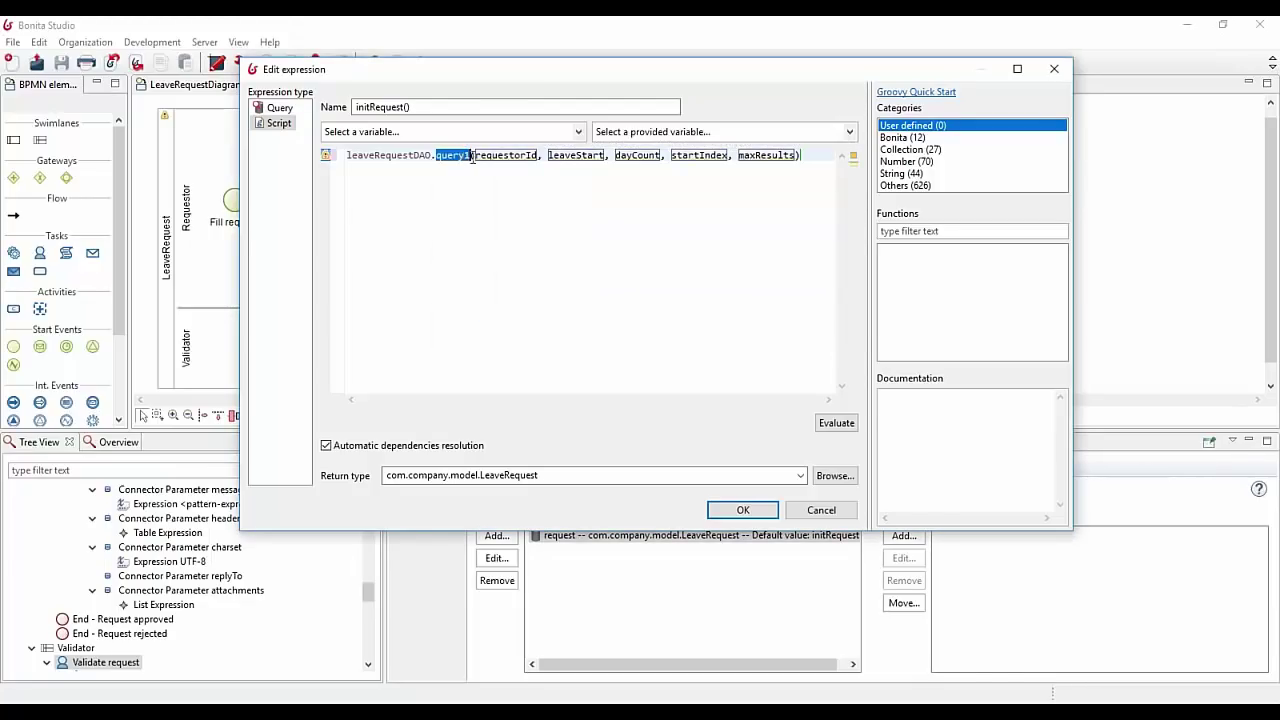
key("Tab")
double_click(570, 155)
double_click(687, 156)
double_click(754, 156)
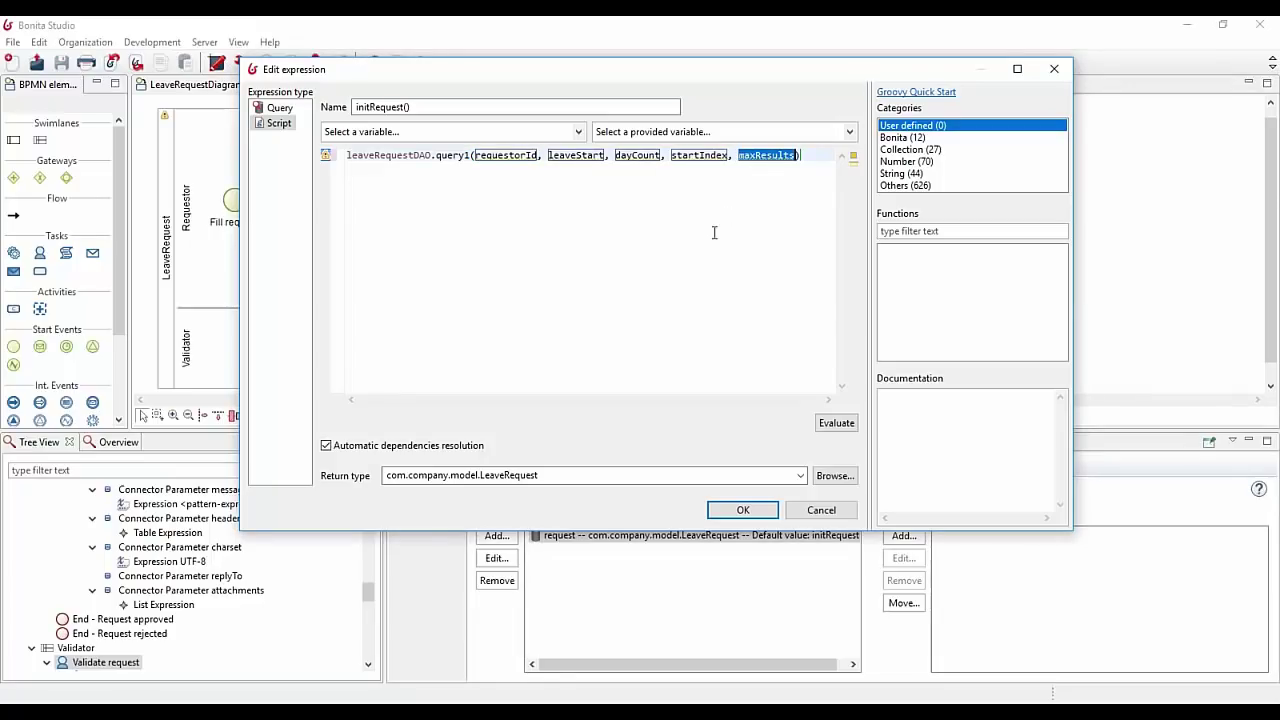
key("Tab")
Step: Assign the query1 result to List<LeaveRequest> list and import com.company.model.LeaveRequest
key("Home")
type("List<> ")
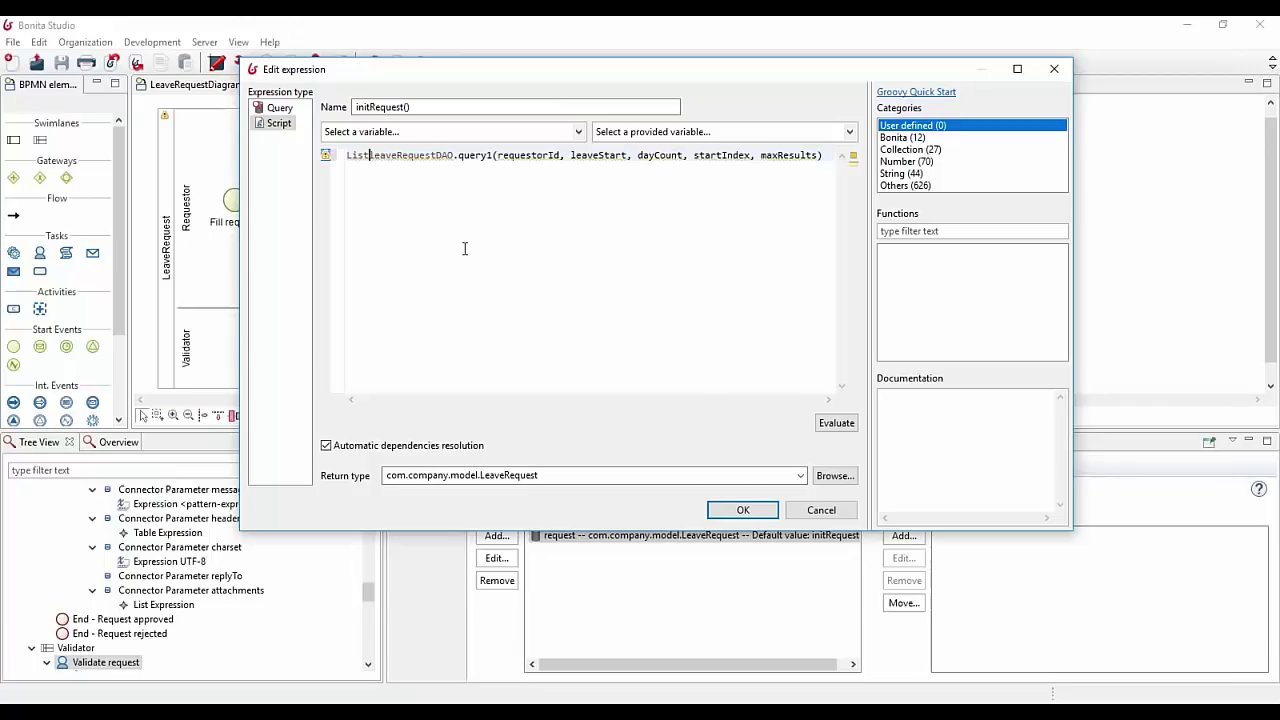
type("list =")
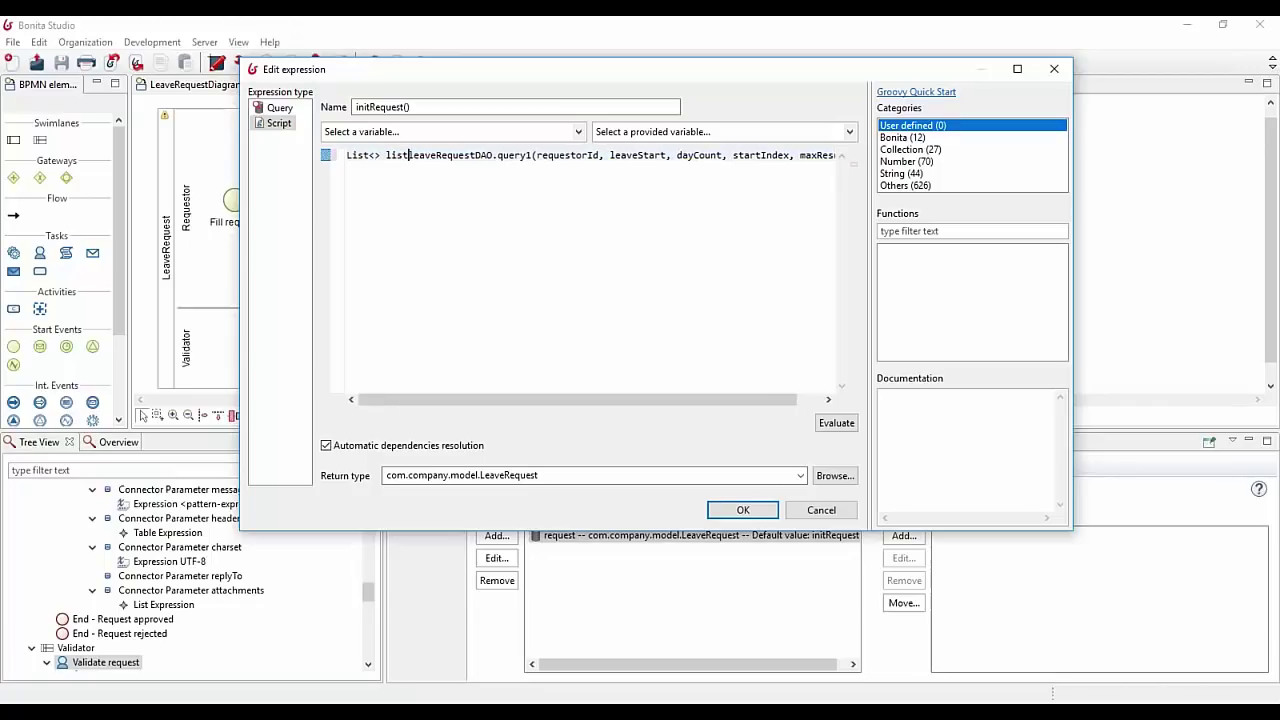
key("shift+Right")
key("shift+Right")
key("shift+Right")
key("shift+Right")
key("shift+Right")
key("shift+Right")
key("shift+Right")
key("shift+Right")
key("shift+Right")
key("shift+Right")
key("shift+Right")
key("shift+Right")
key("ctrl+c")
left_click(375, 155)
key("ctrl+v")
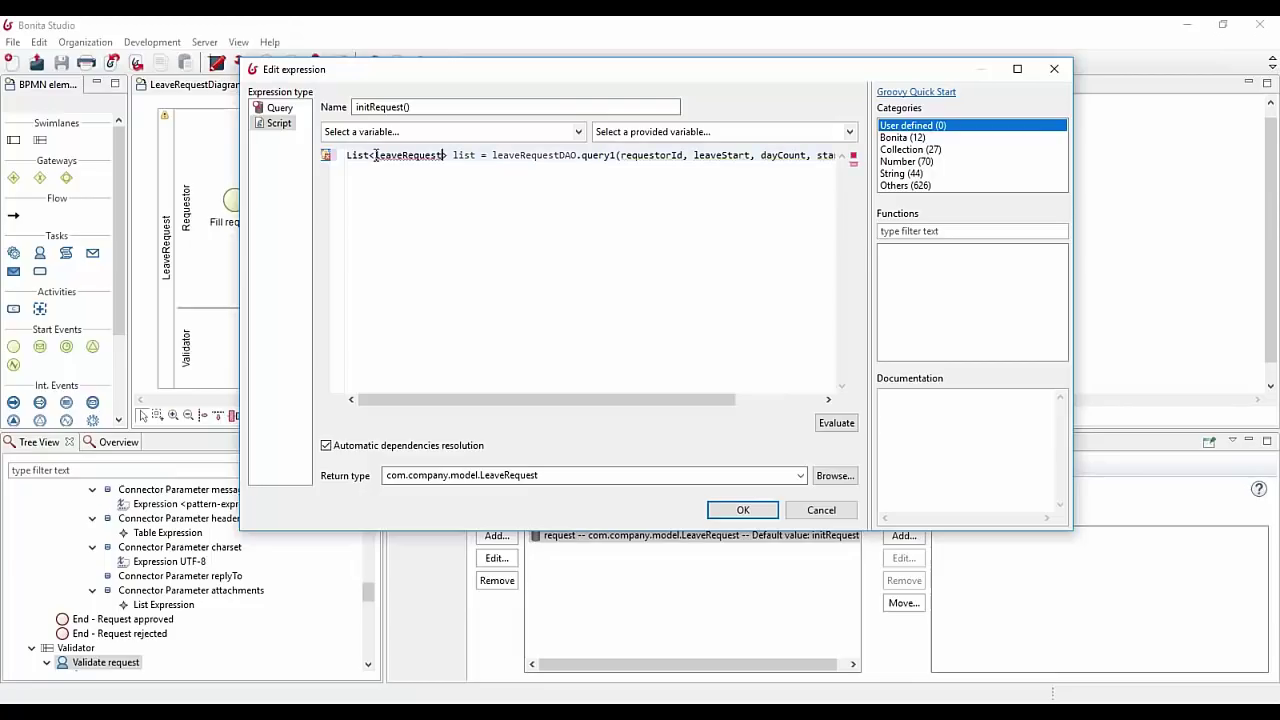
left_click(375, 155)
key("shift+Right")
type("L")
mouse_move(428, 162)
left_click(447, 210)
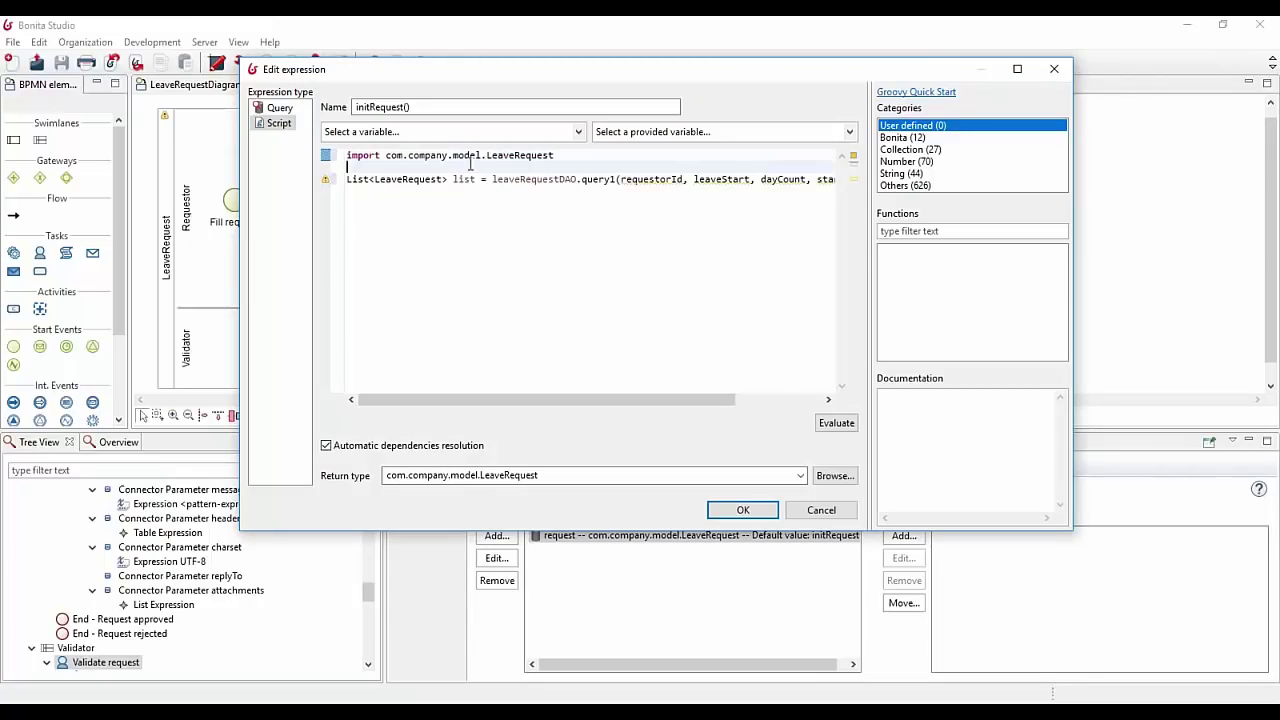
double_click(463, 179)
Step: Add a new line list.get(0).persistenceId below the query assignment
mouse_move(603, 179)
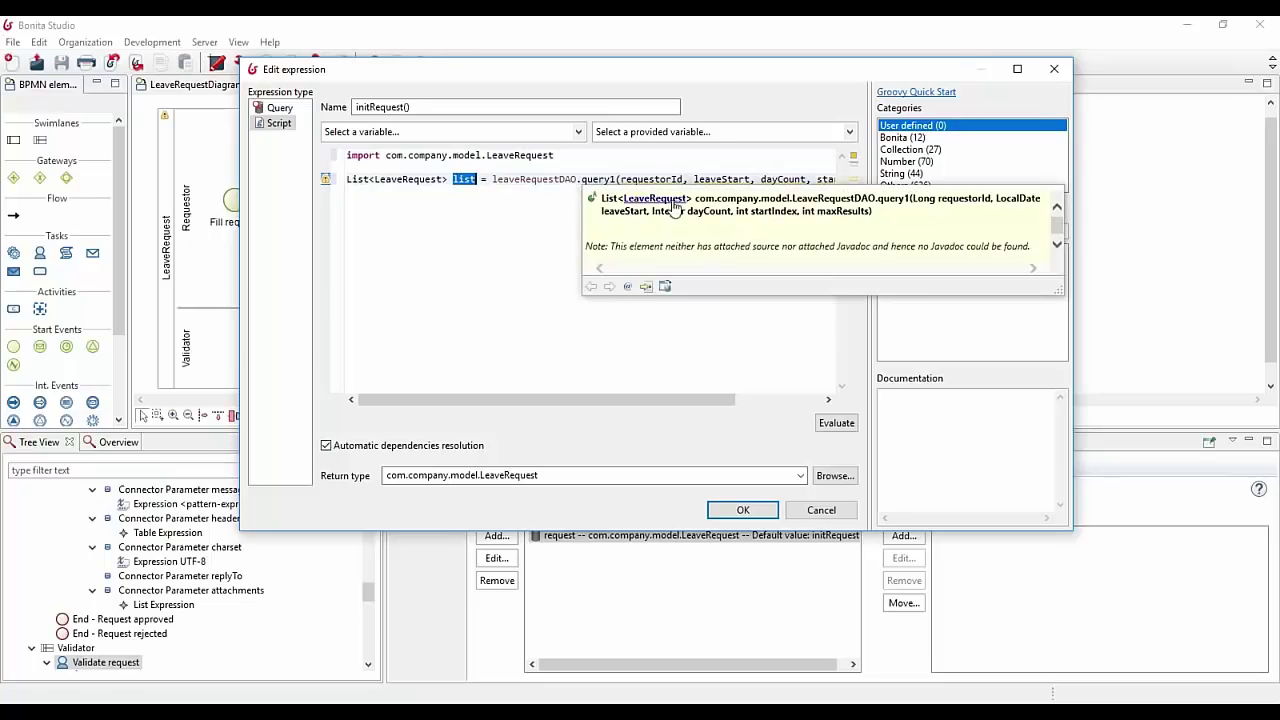
key("ctrl+c")
key("End")
key("Return")
key("ctrl+v")
type(".get")
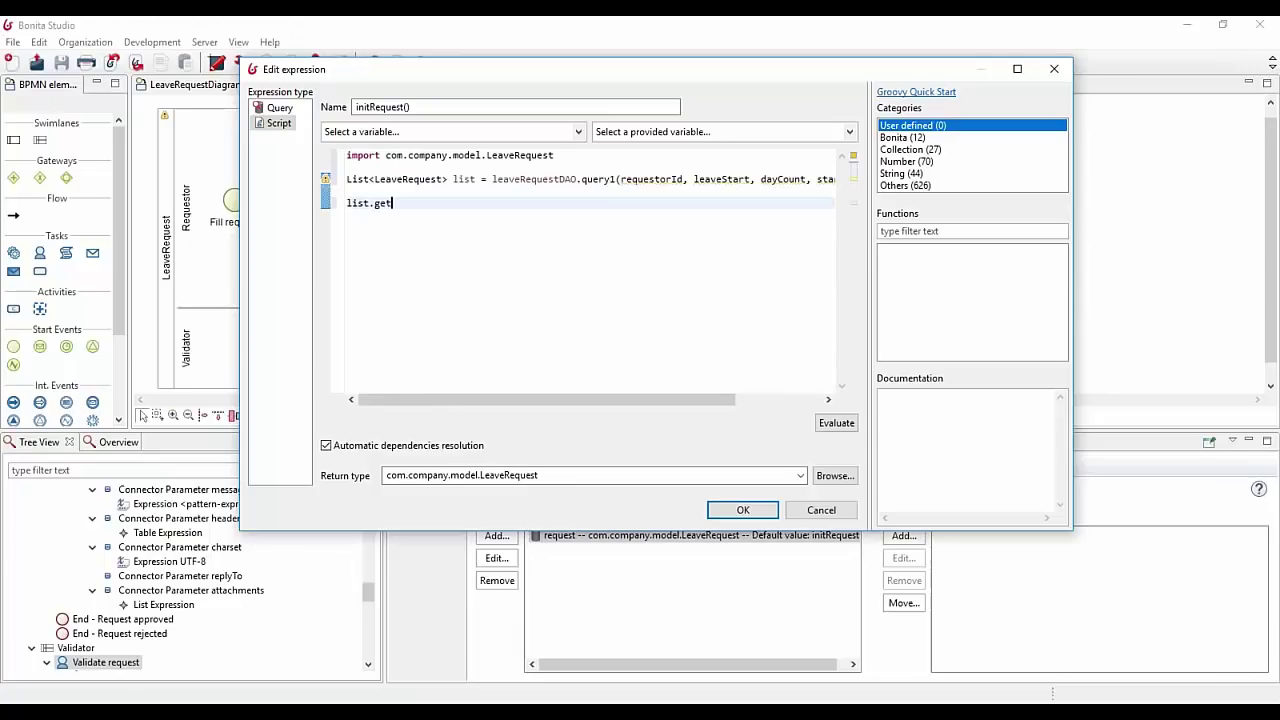
key("Return")
key("BackSpace")
type("0")
key("End")
type(".")
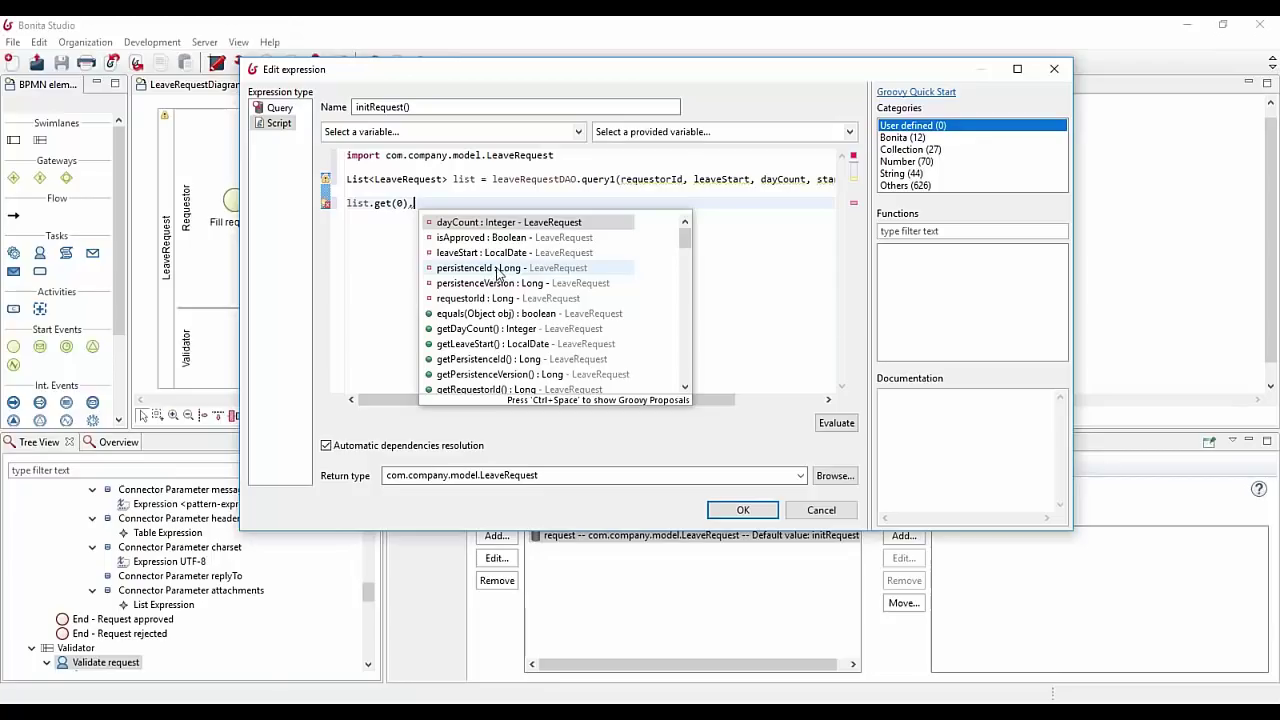
double_click(497, 270)
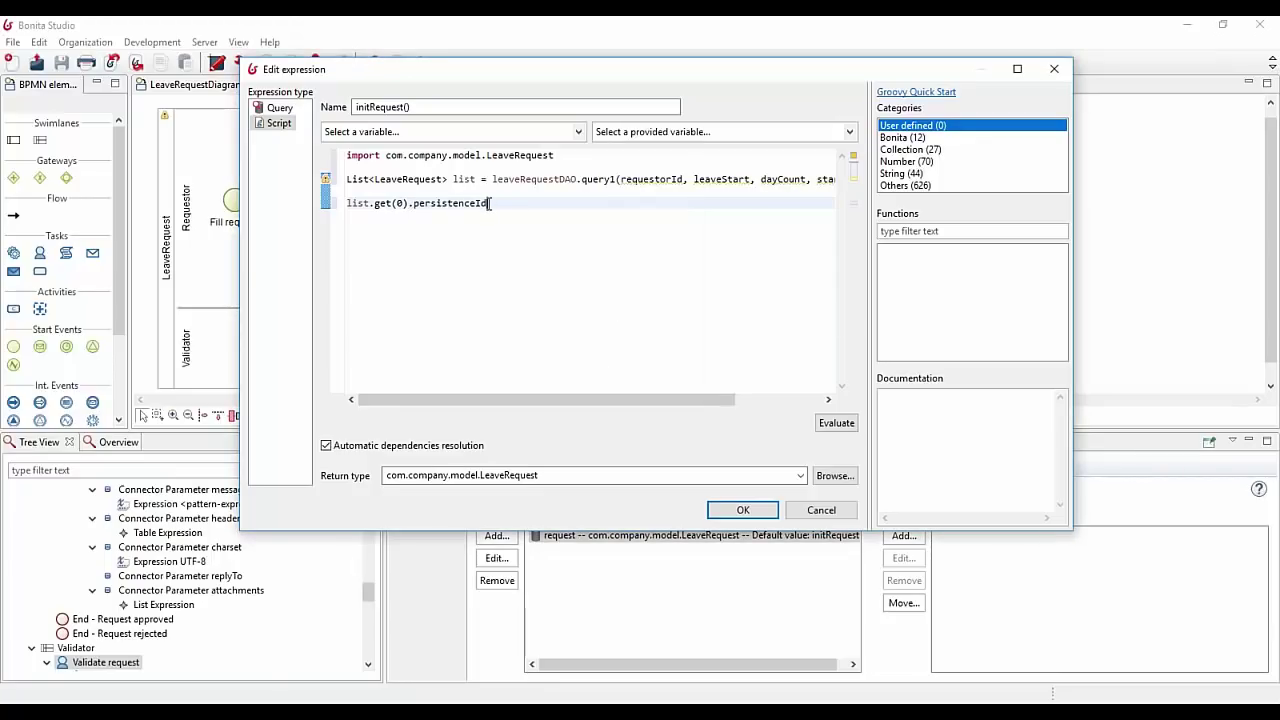
Step: Turn that line into return list.get(0), fixing the typo and dropping .persistenceId
left_click_drag(488, 203, 348, 205)
left_click(350, 203)
type("retutn")
double_click(365, 203)
type("return")
left_click(446, 203)
key("shift+End")
key("Delete")
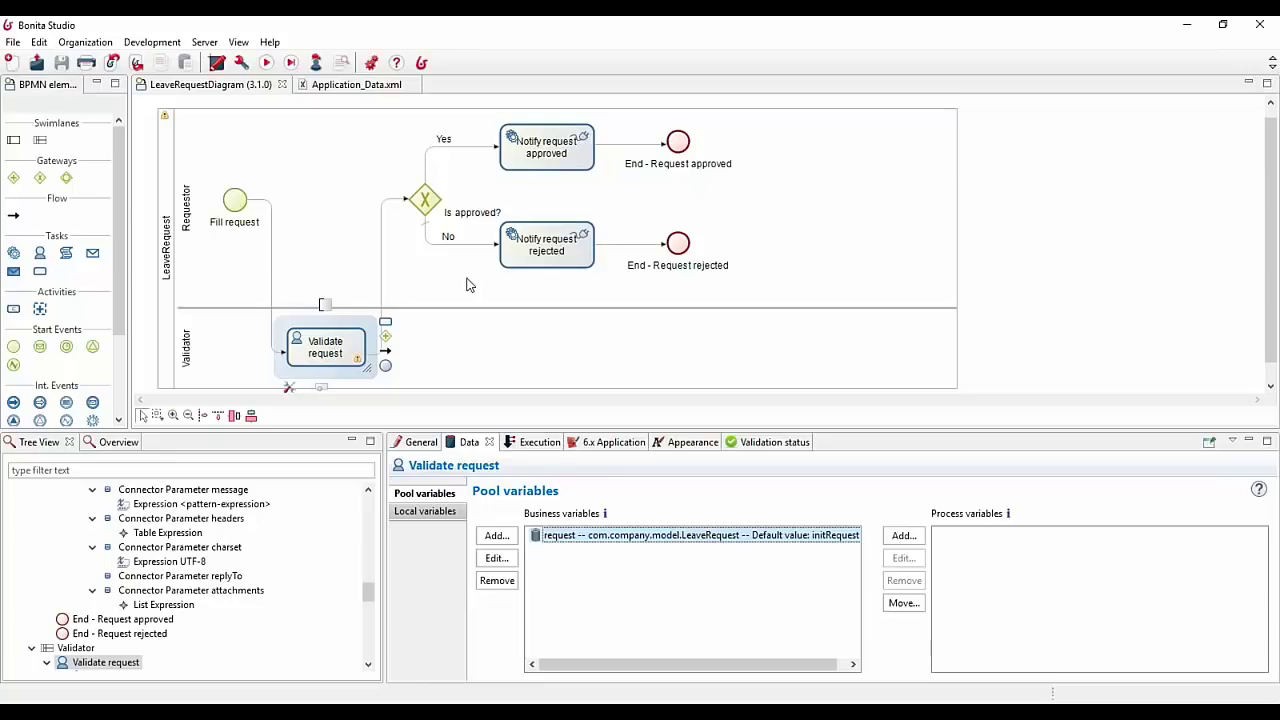
Step: Deselect the Validate request task and go to the PROCESS DEPLOYMENT slide in bonita-camp-slides.pdf
left_click(983, 289)
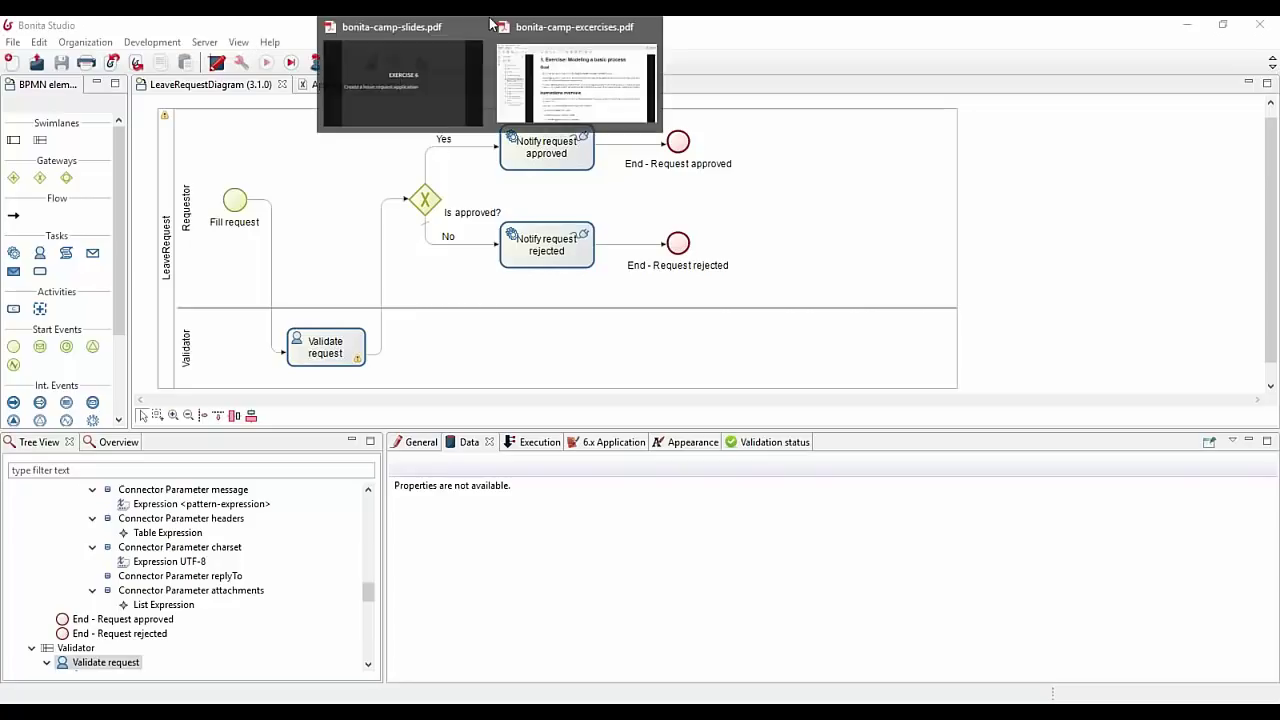
left_click(439, 69)
left_click(231, 541)
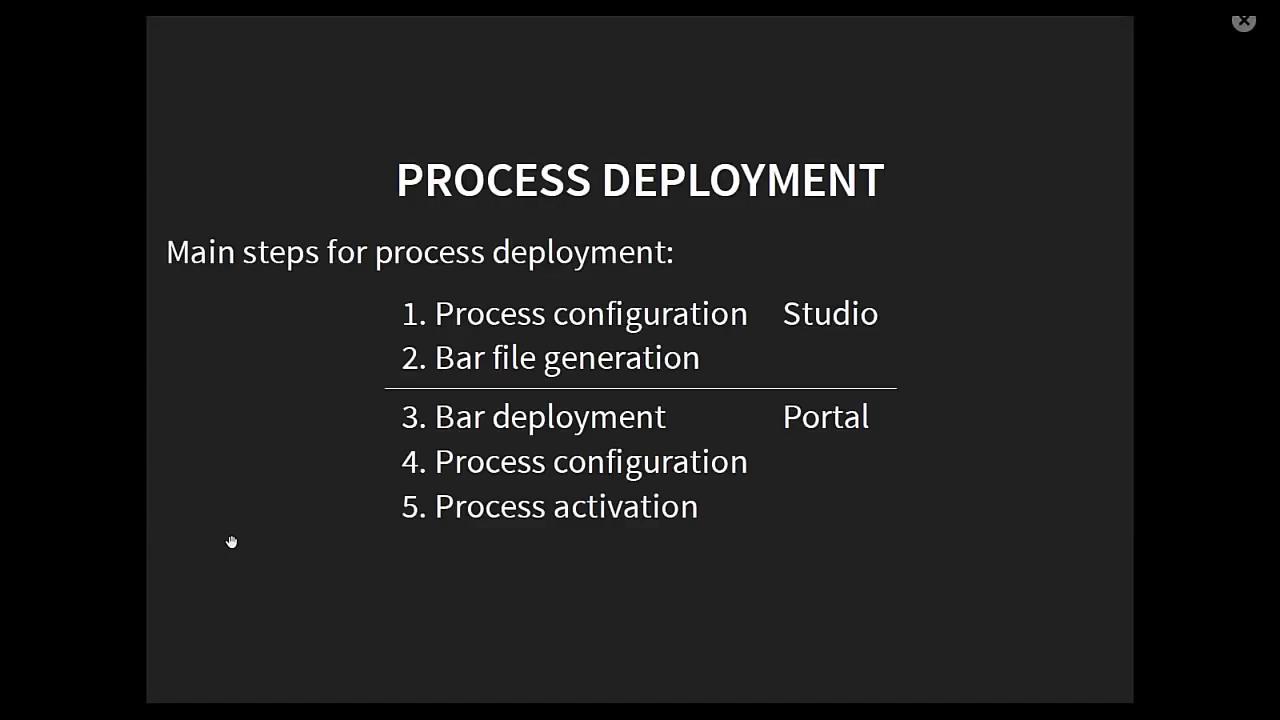
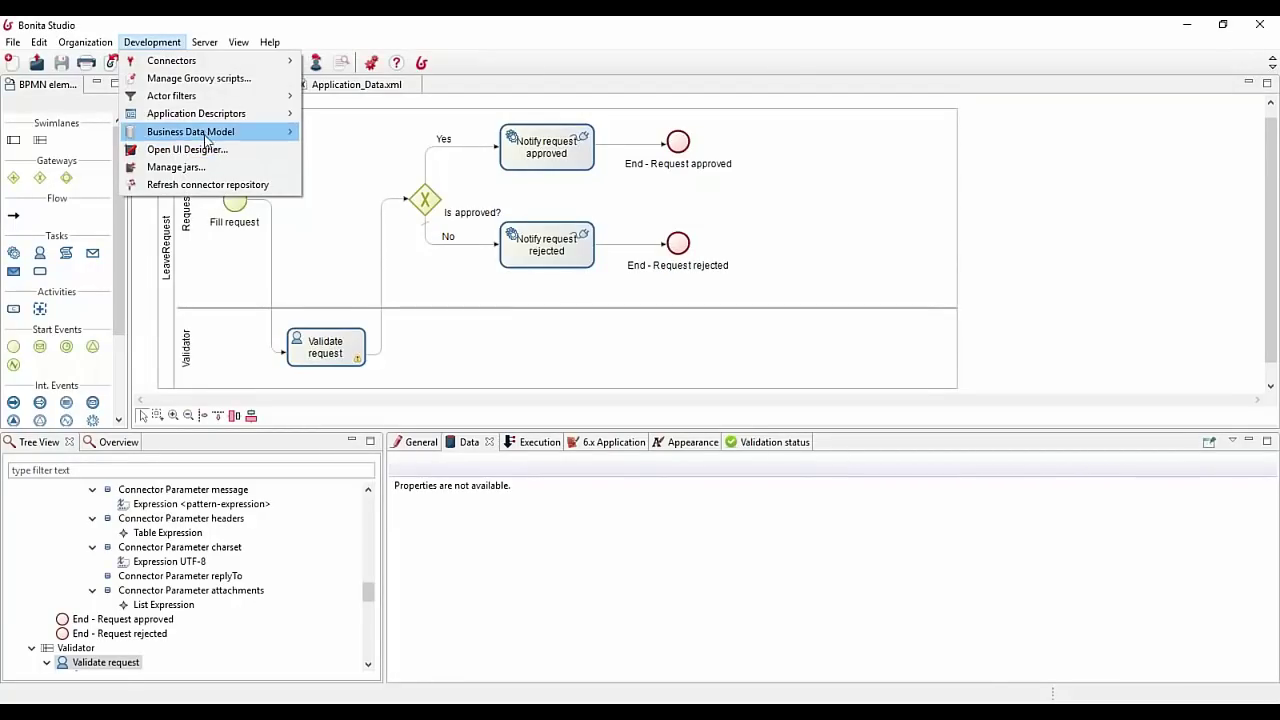
Step: Dismiss the Development menu without choosing anything and open the Server menu instead
key("Escape")
left_click(207, 43)
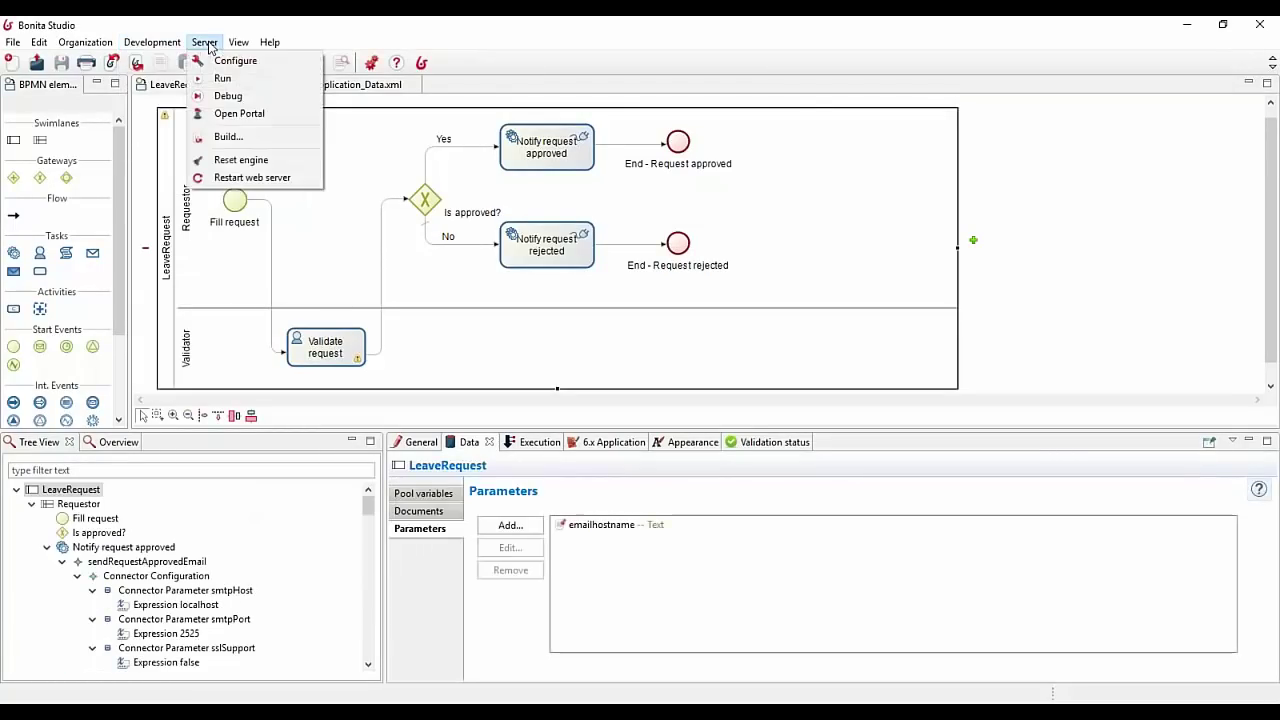
left_click(228, 137)
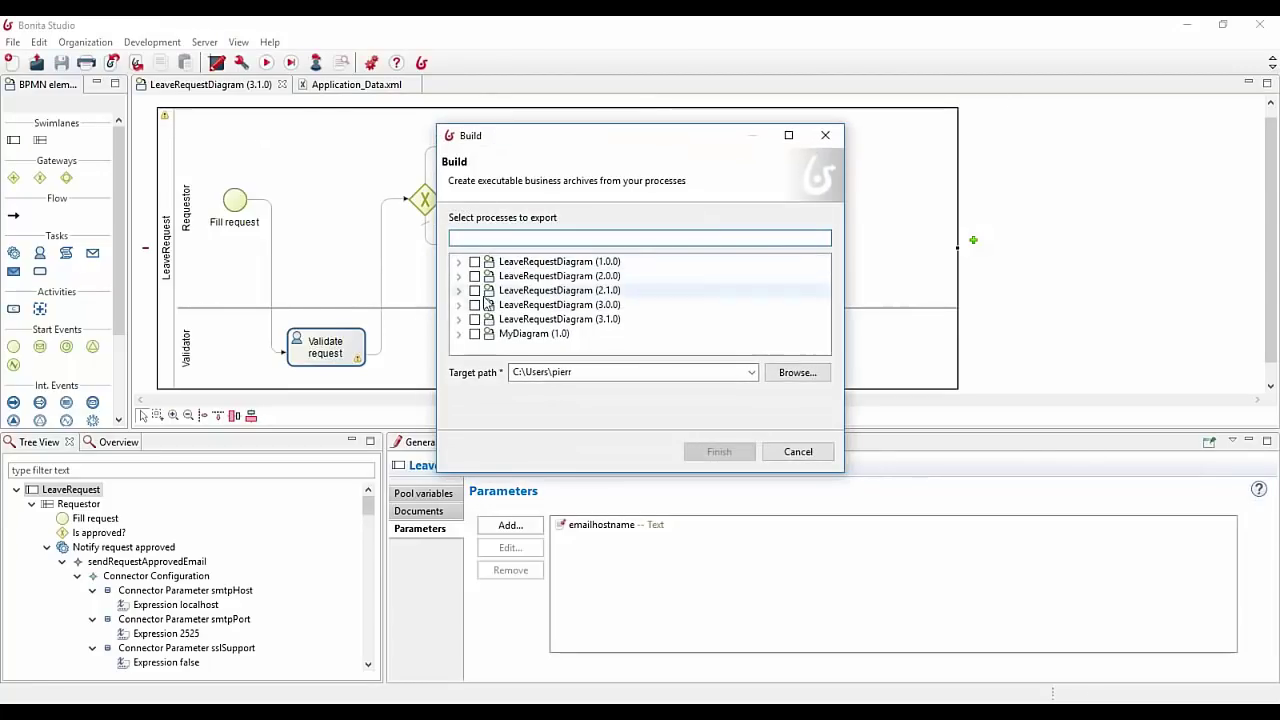
left_click(475, 334)
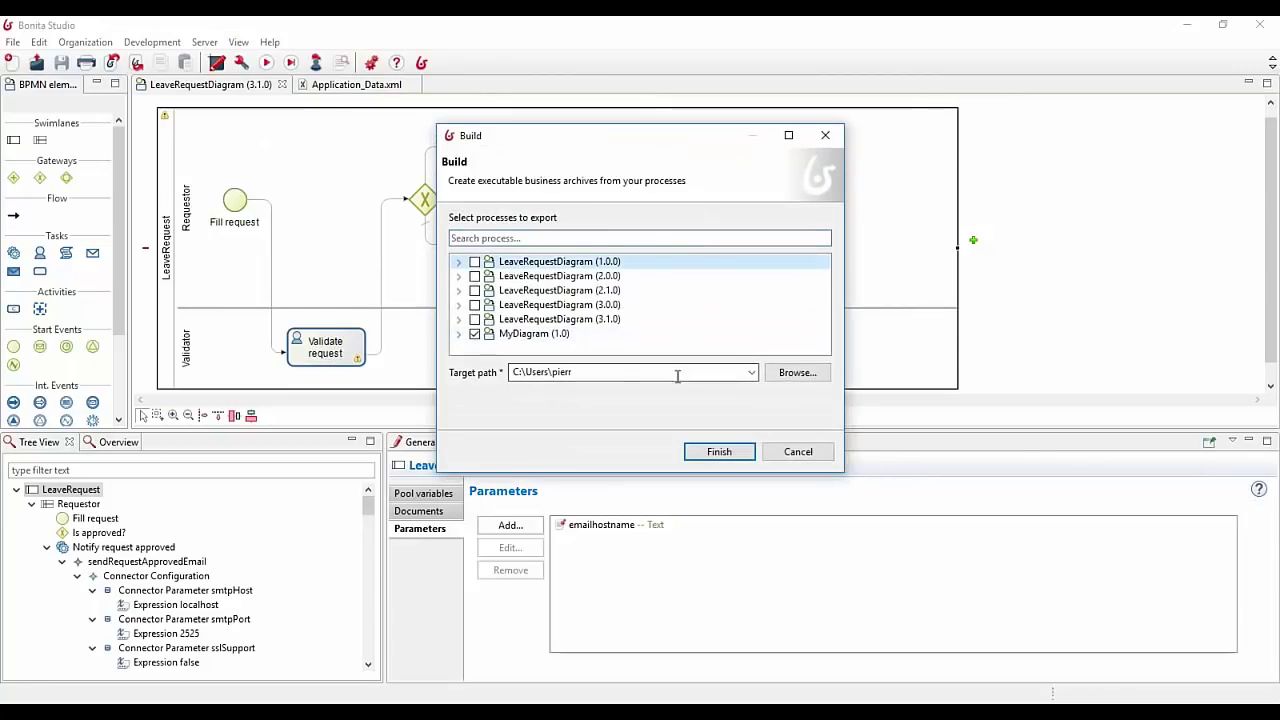
left_click(620, 372)
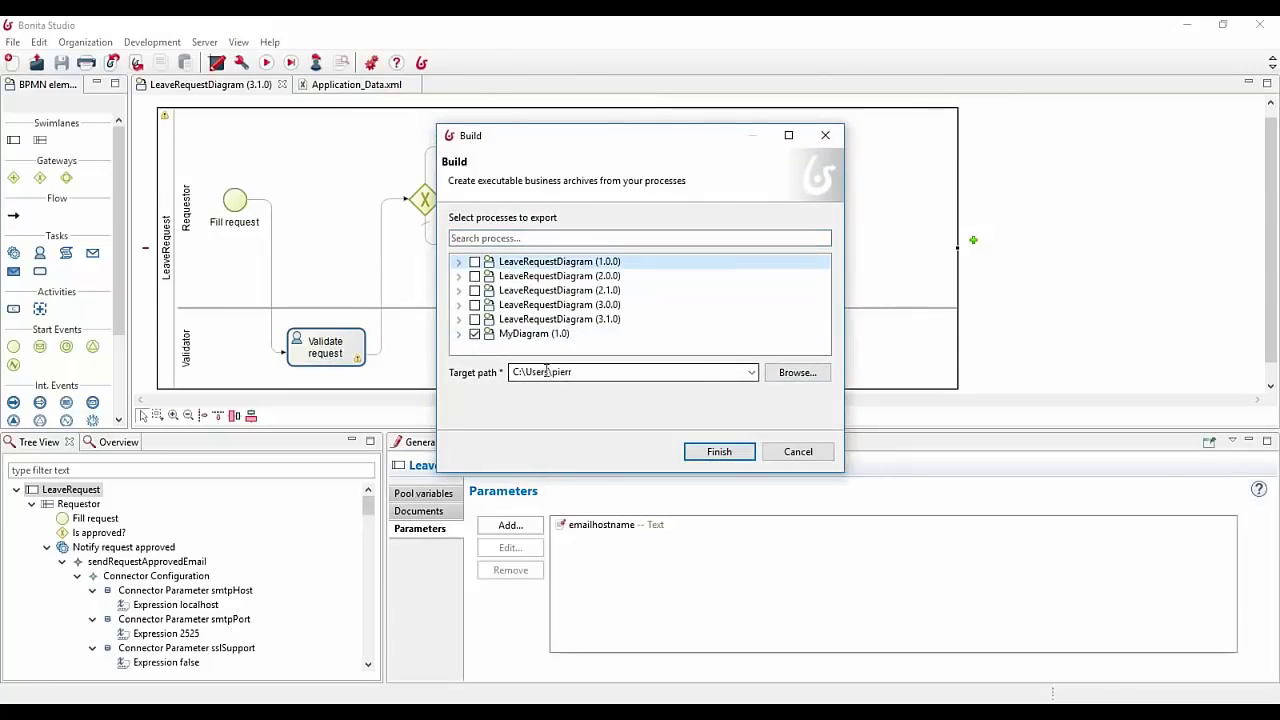
key("BackSpace")
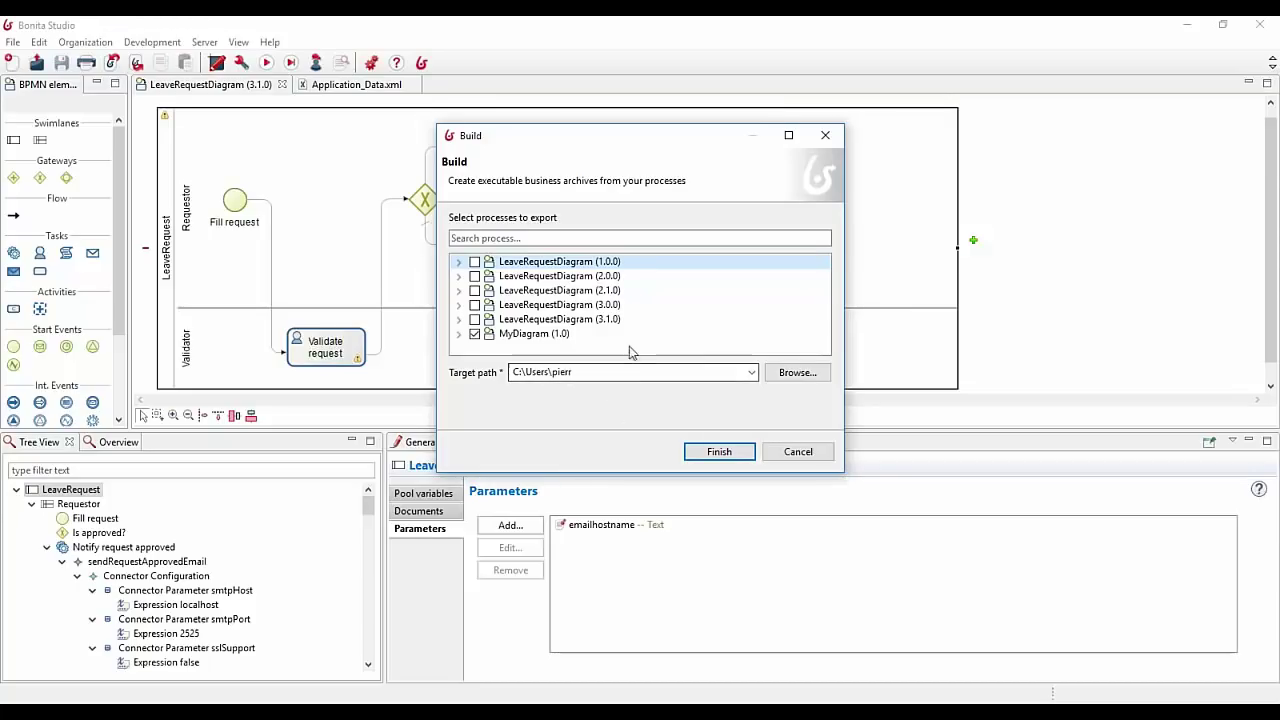
left_click(800, 452)
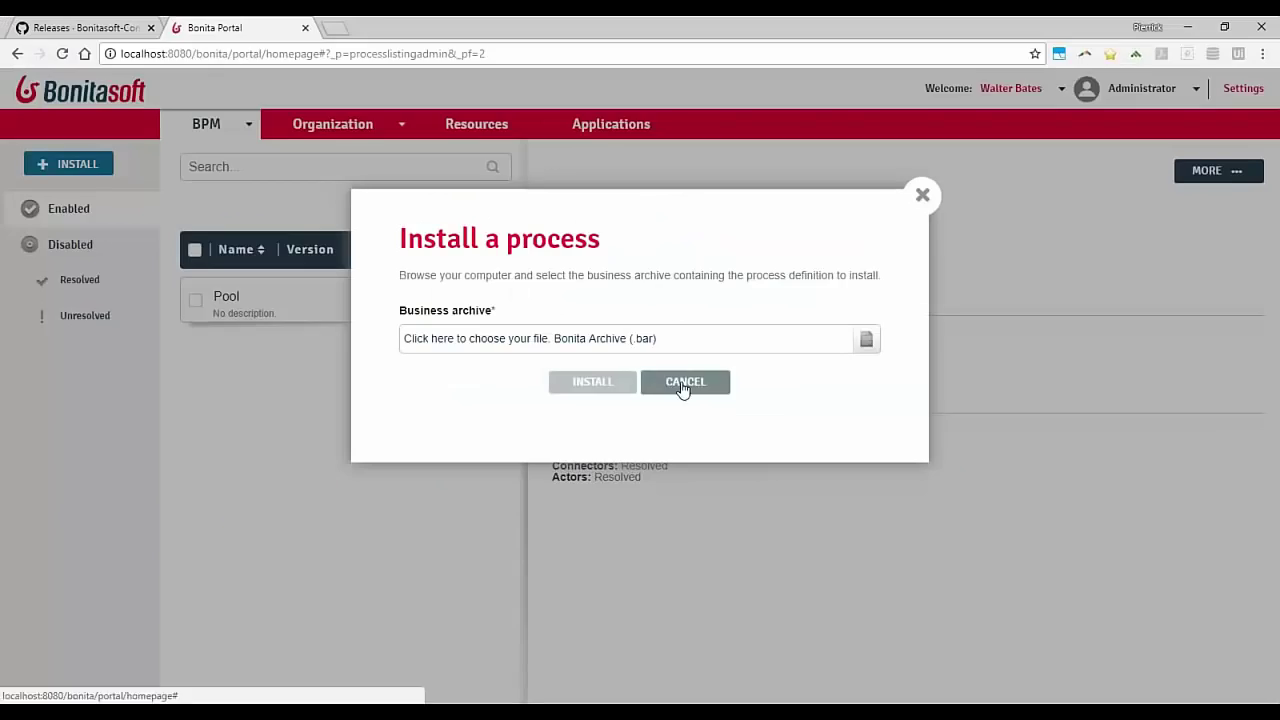
left_click(683, 381)
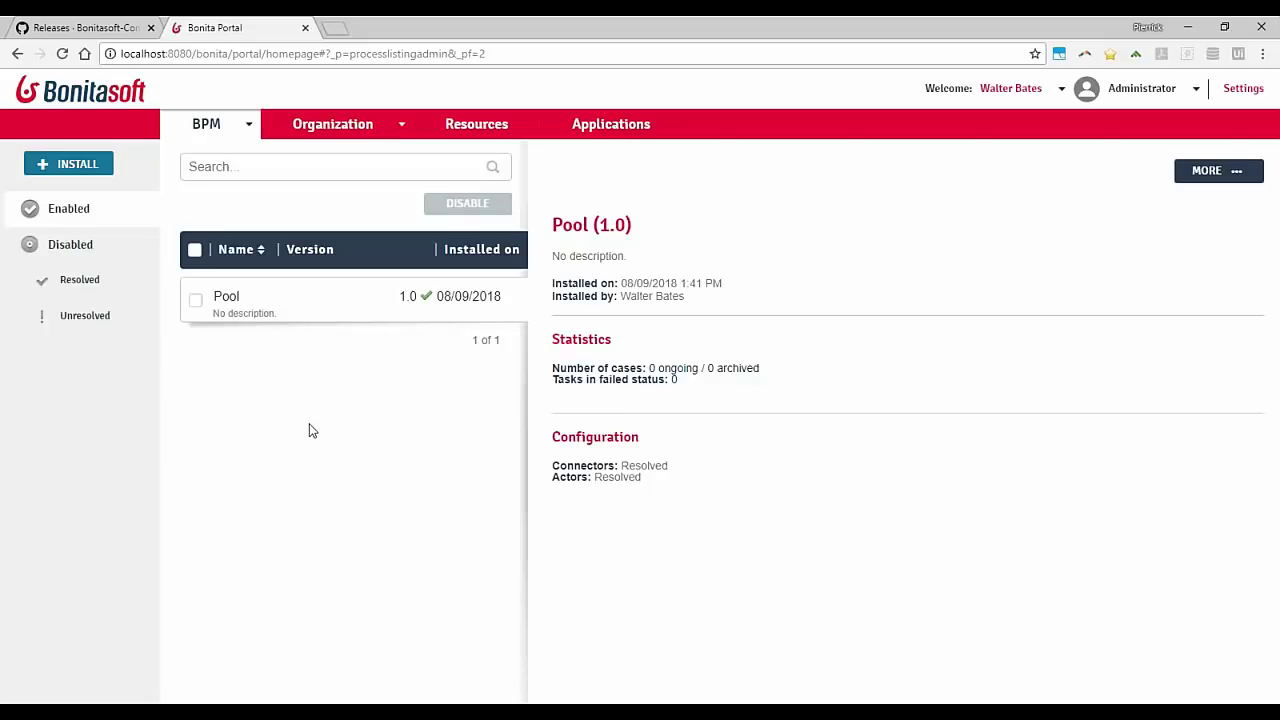
Step: Go to the portal's Resources list of custom pages
left_click(474, 124)
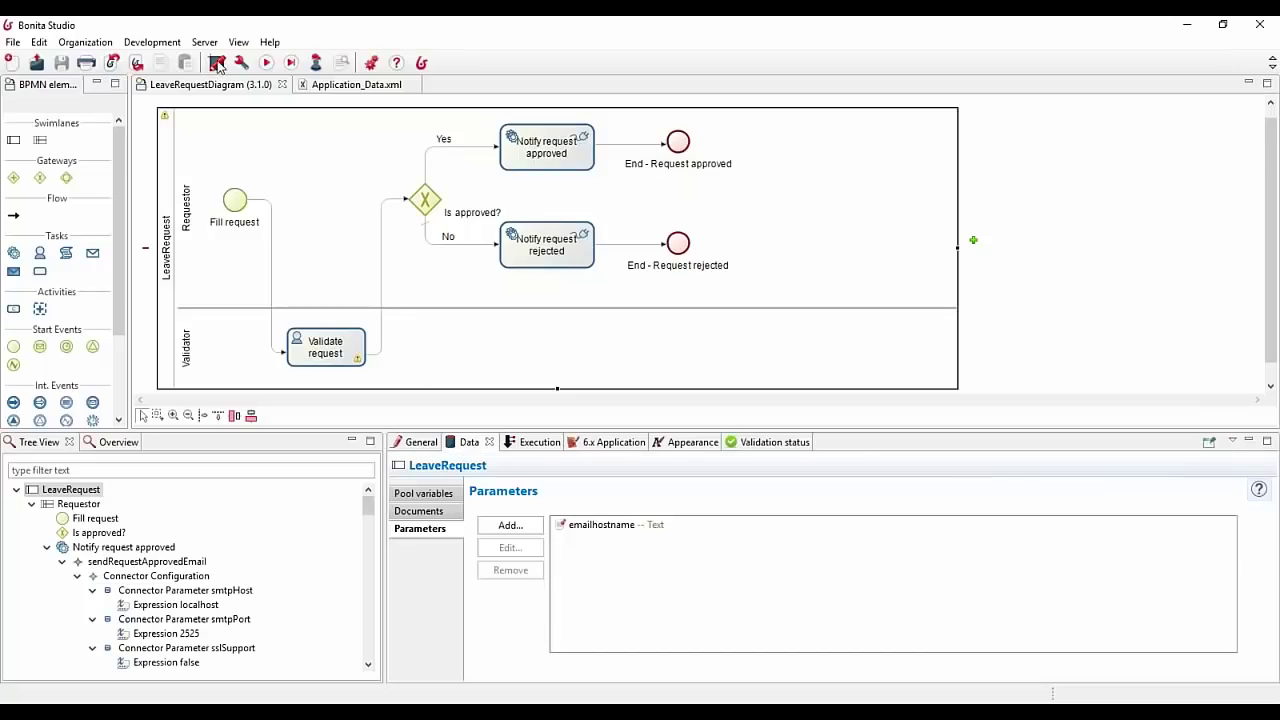
Step: Review the LeaveRequest local configuration's actor mapping and cancel without changes
left_click(241, 64)
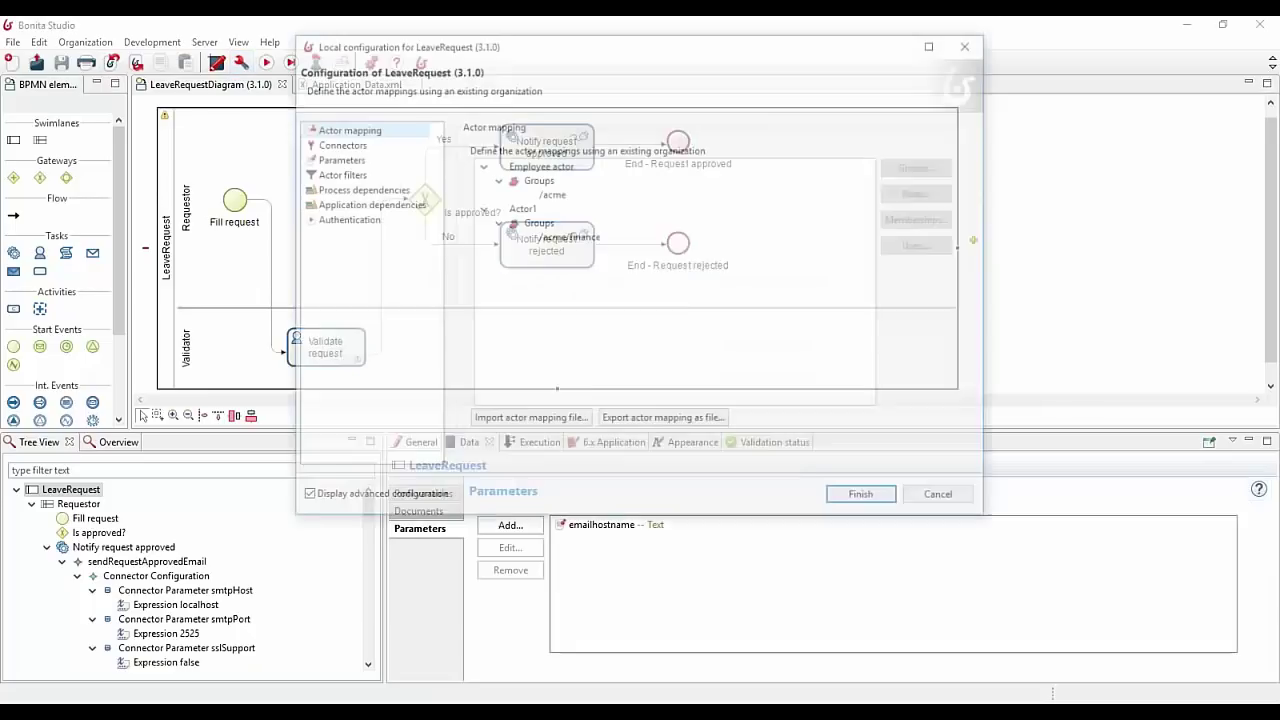
left_click_drag(509, 43, 505, 62)
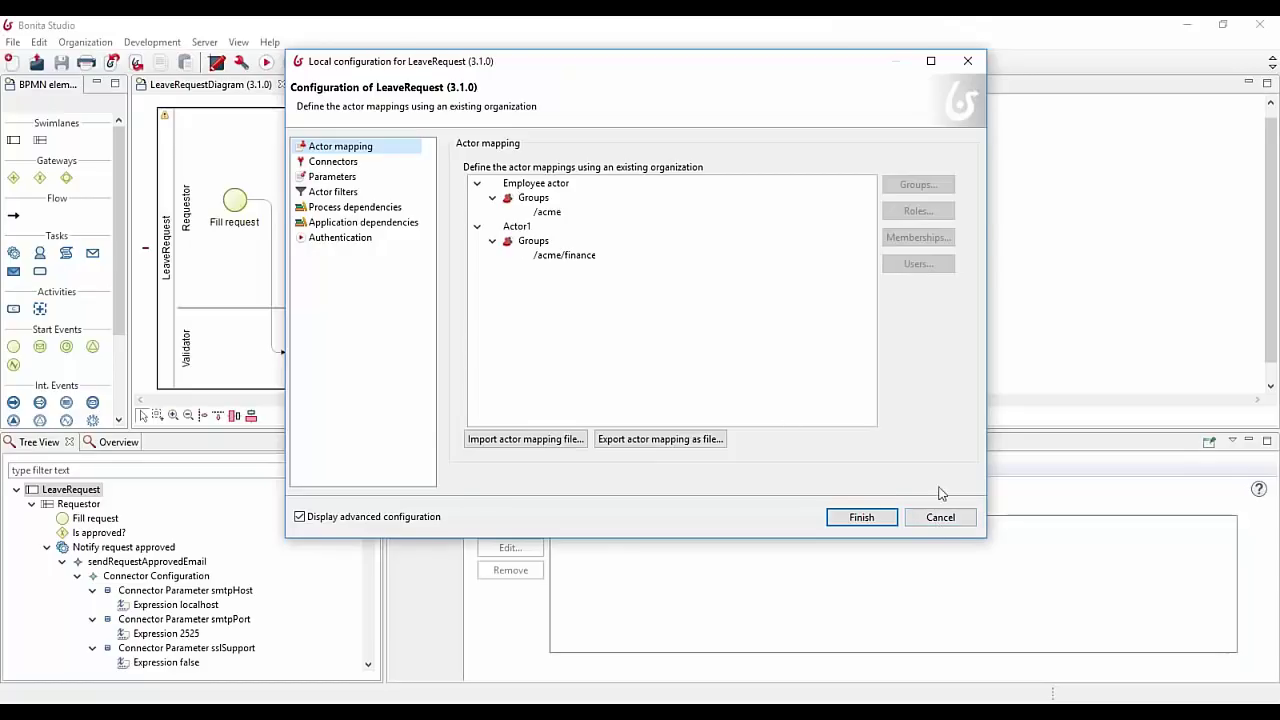
left_click(953, 522)
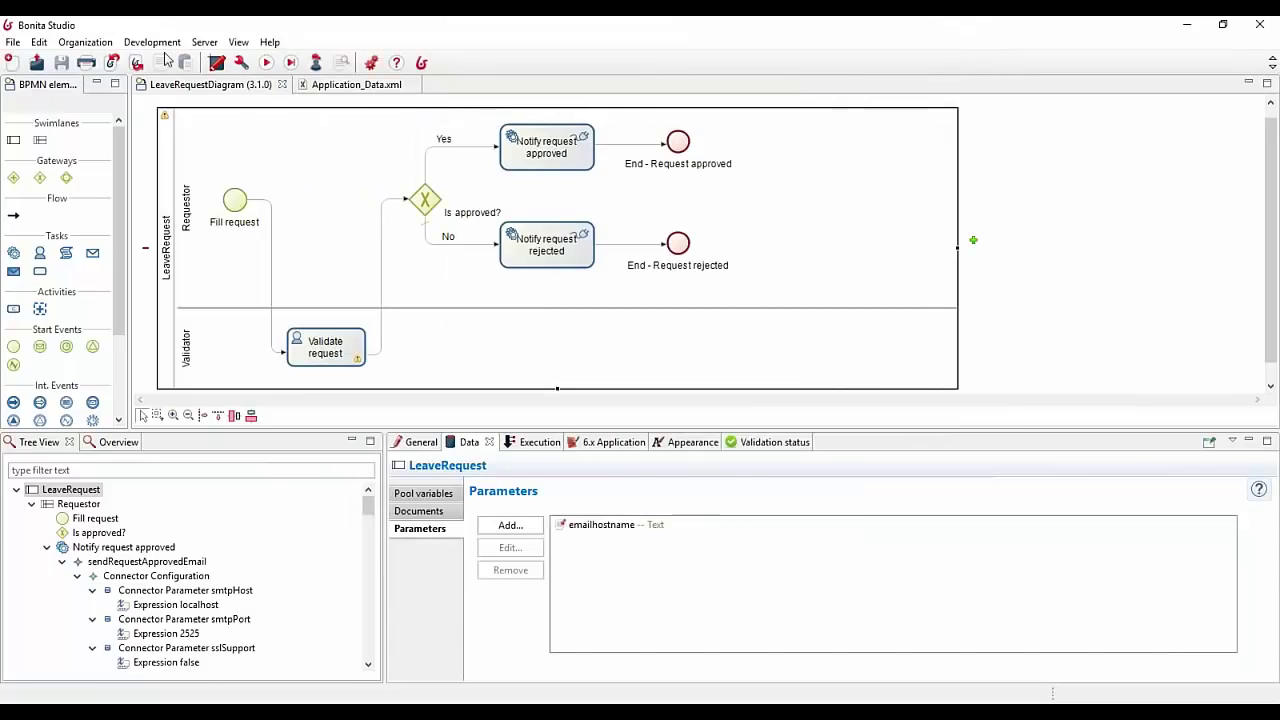
Step: Browse the Development and Server menus, then return to the portal's Resources page
left_click(160, 44)
mouse_move(204, 42)
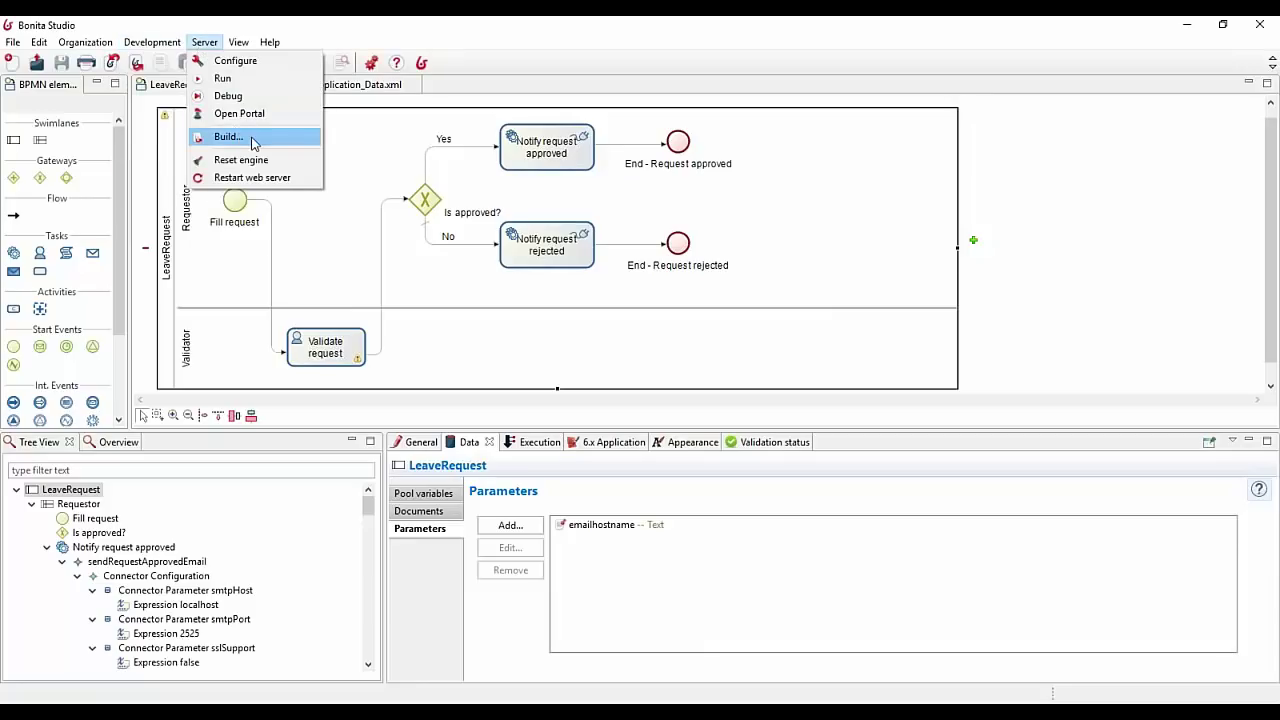
left_click(442, 37)
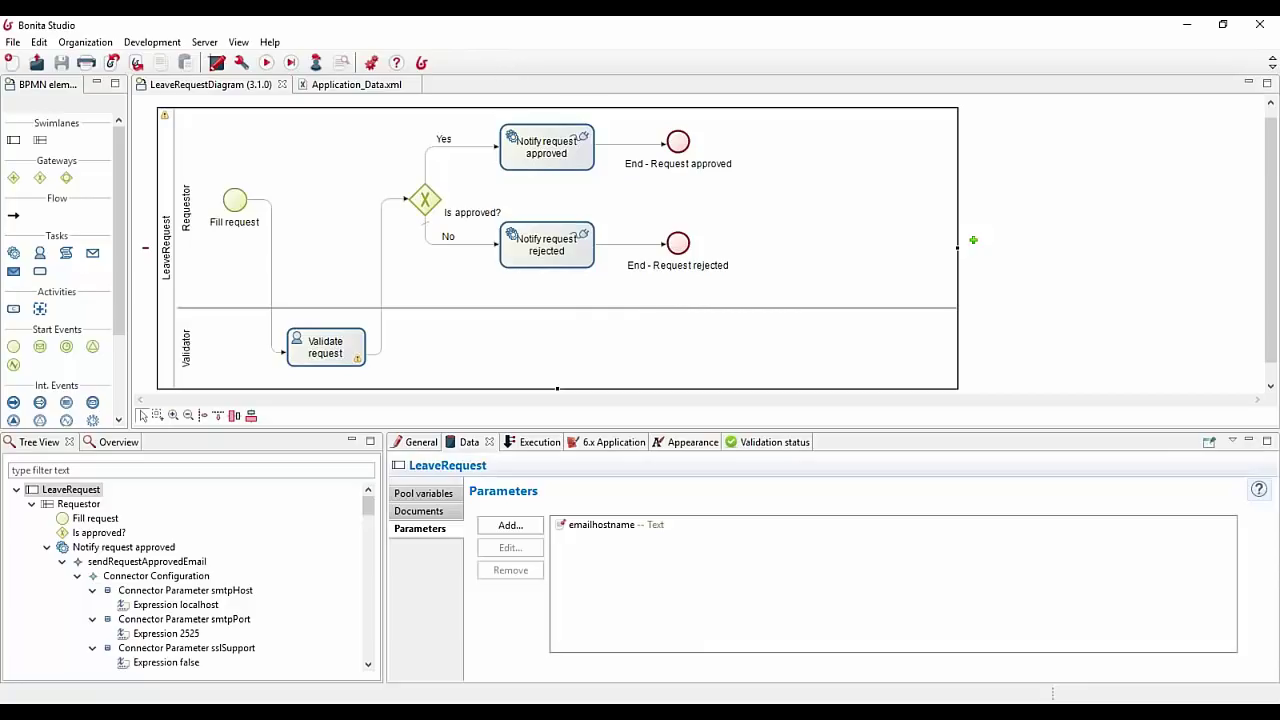
key("alt+Tab")
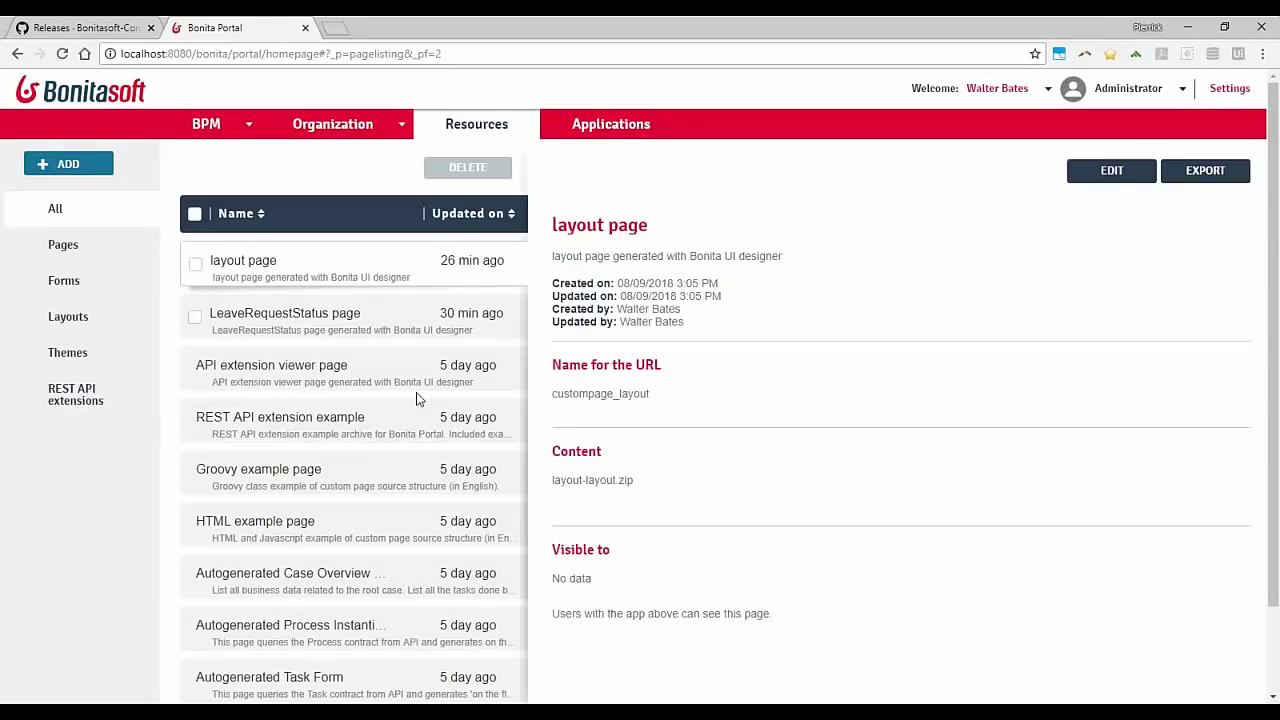
Step: Show the PROCESS DEPLOYMENT slide, then go to BPM > Processes in the portal
key("alt+Tab")
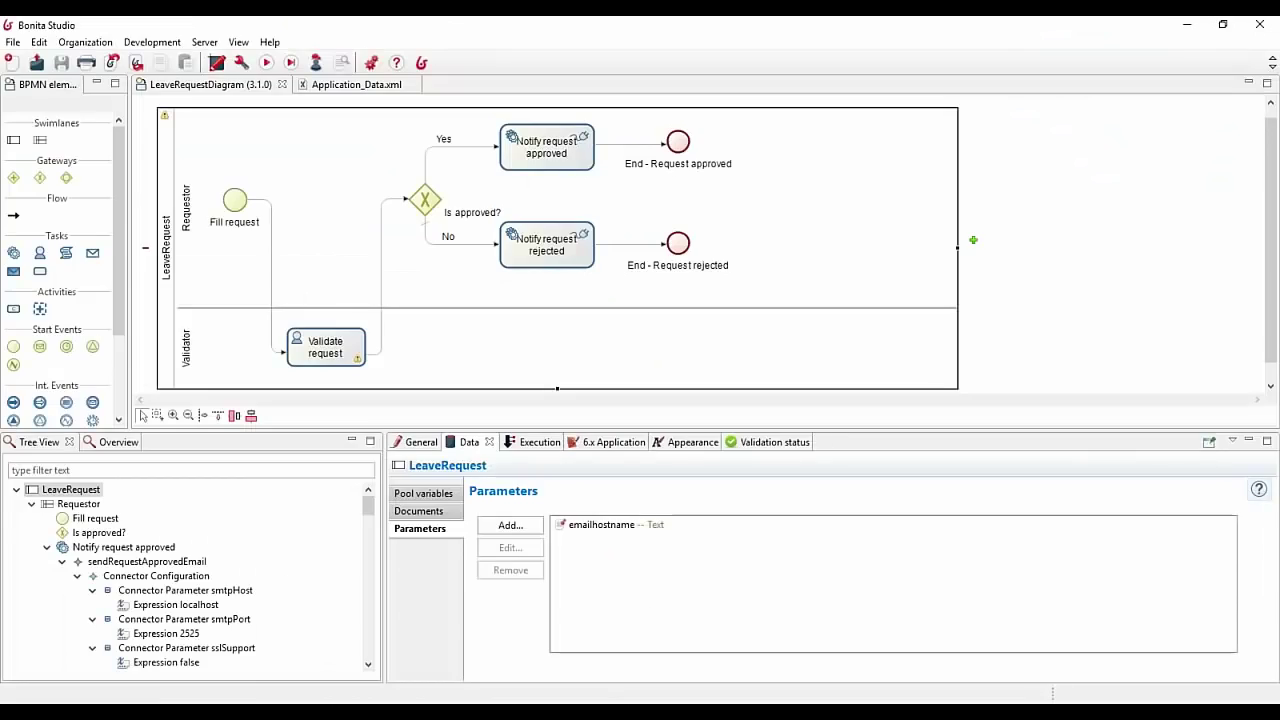
left_click(441, 121)
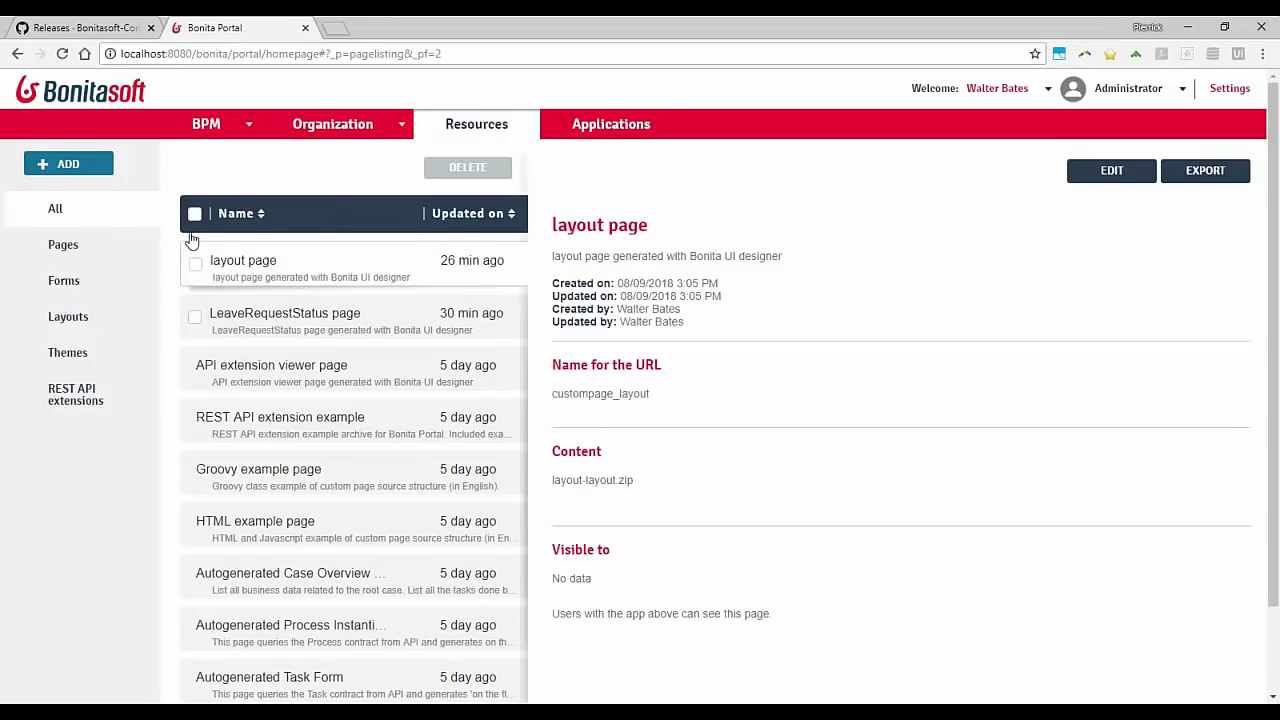
left_click(206, 123)
left_click(208, 203)
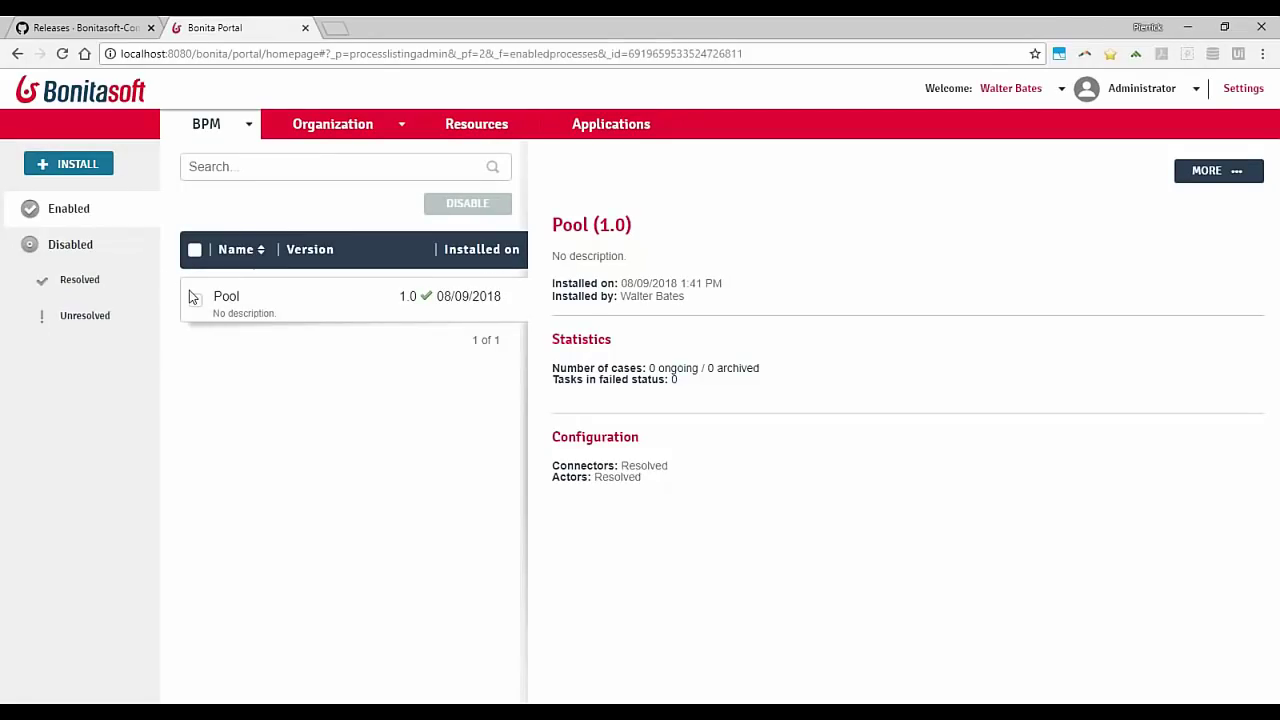
Step: Disable the Pool process and select it in the Disabled process list
left_click(195, 300)
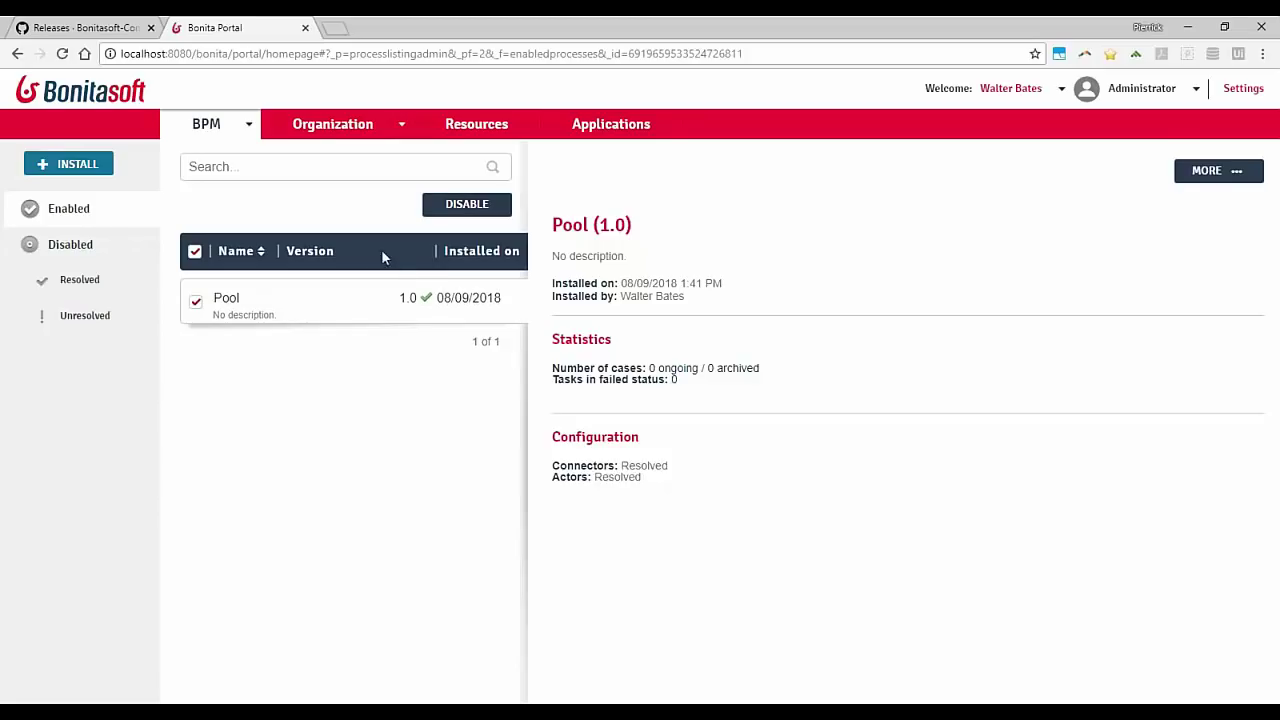
left_click(467, 206)
left_click(75, 248)
left_click(195, 300)
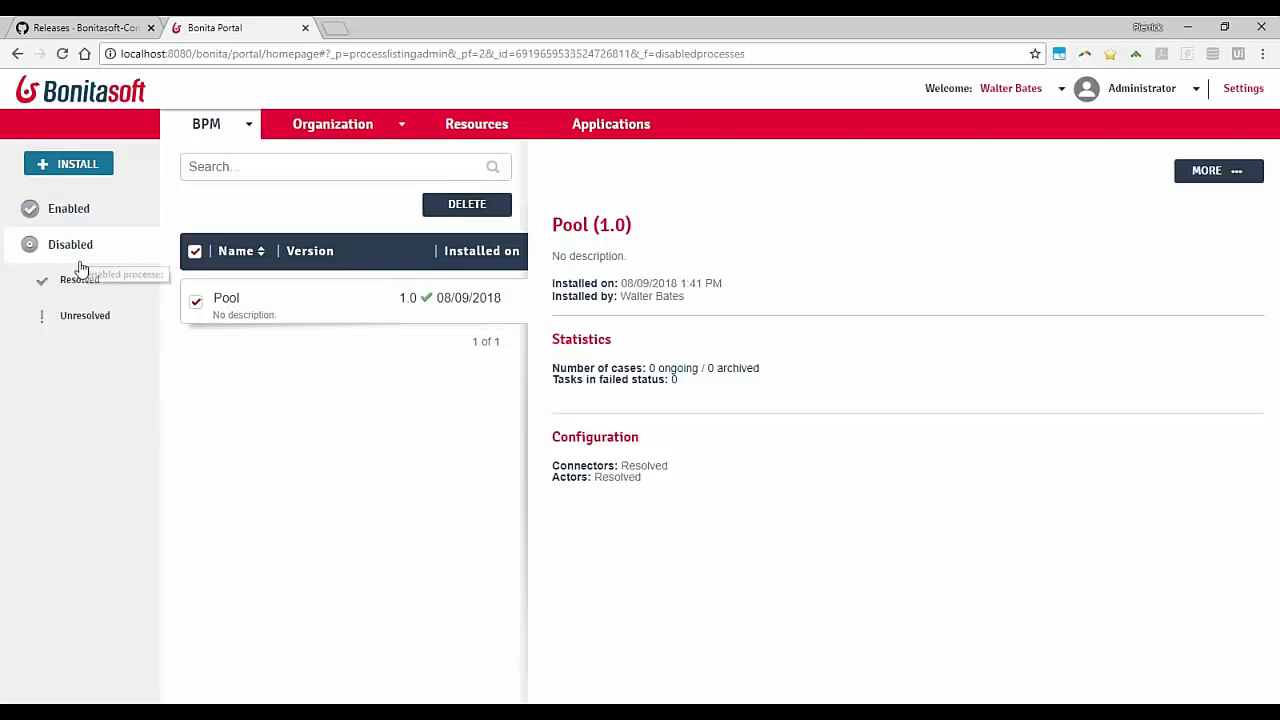
Step: Compare enabled and disabled lists, filter disabled to Resolved, and open Pool's details
left_click(72, 210)
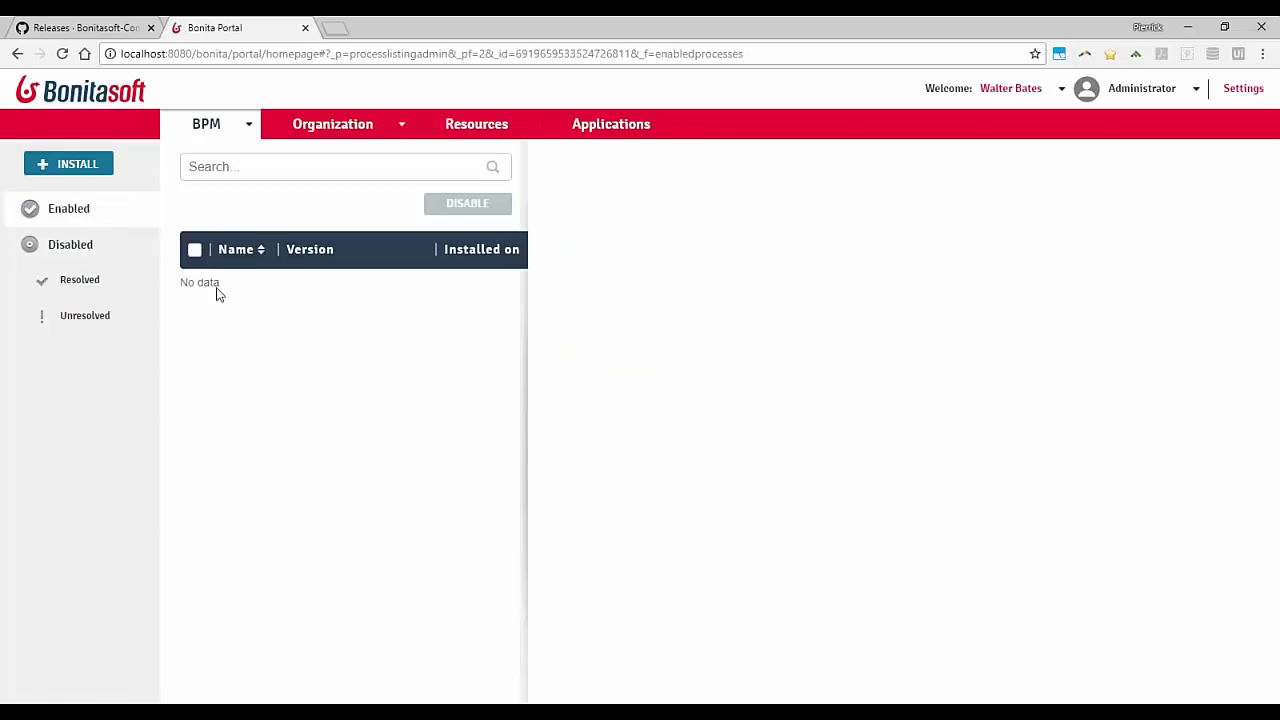
left_click(85, 242)
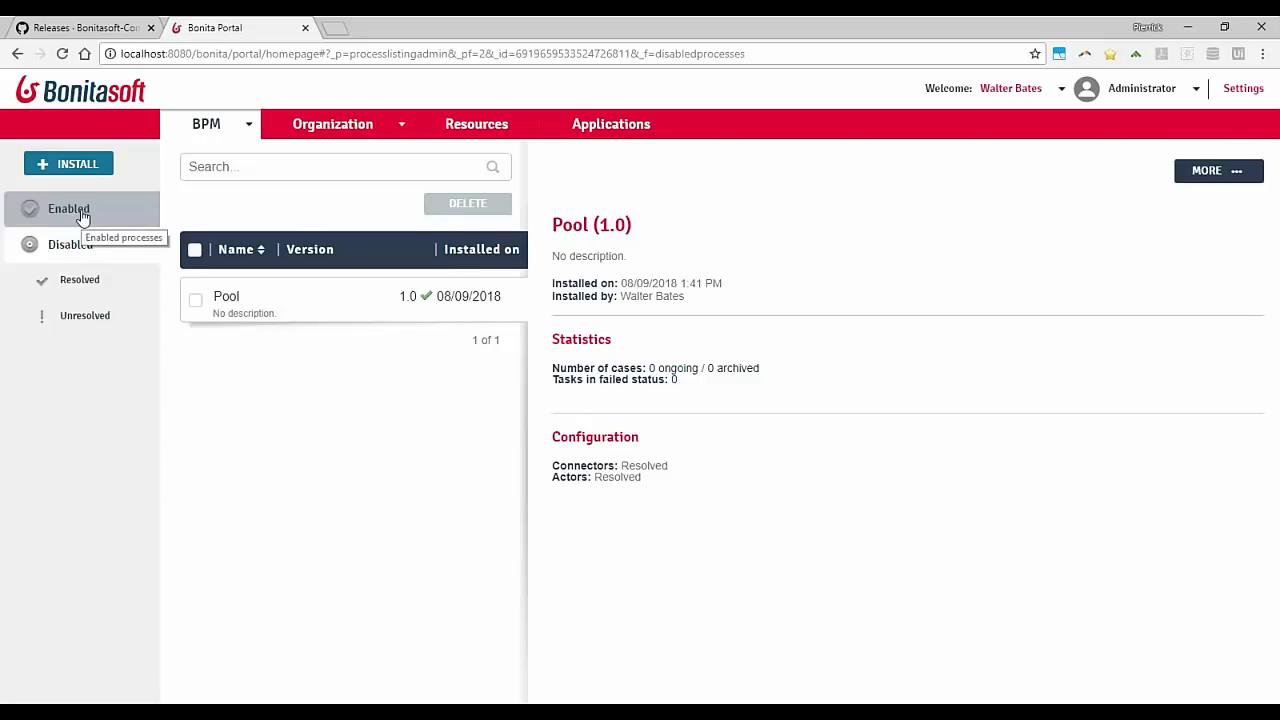
left_click(88, 283)
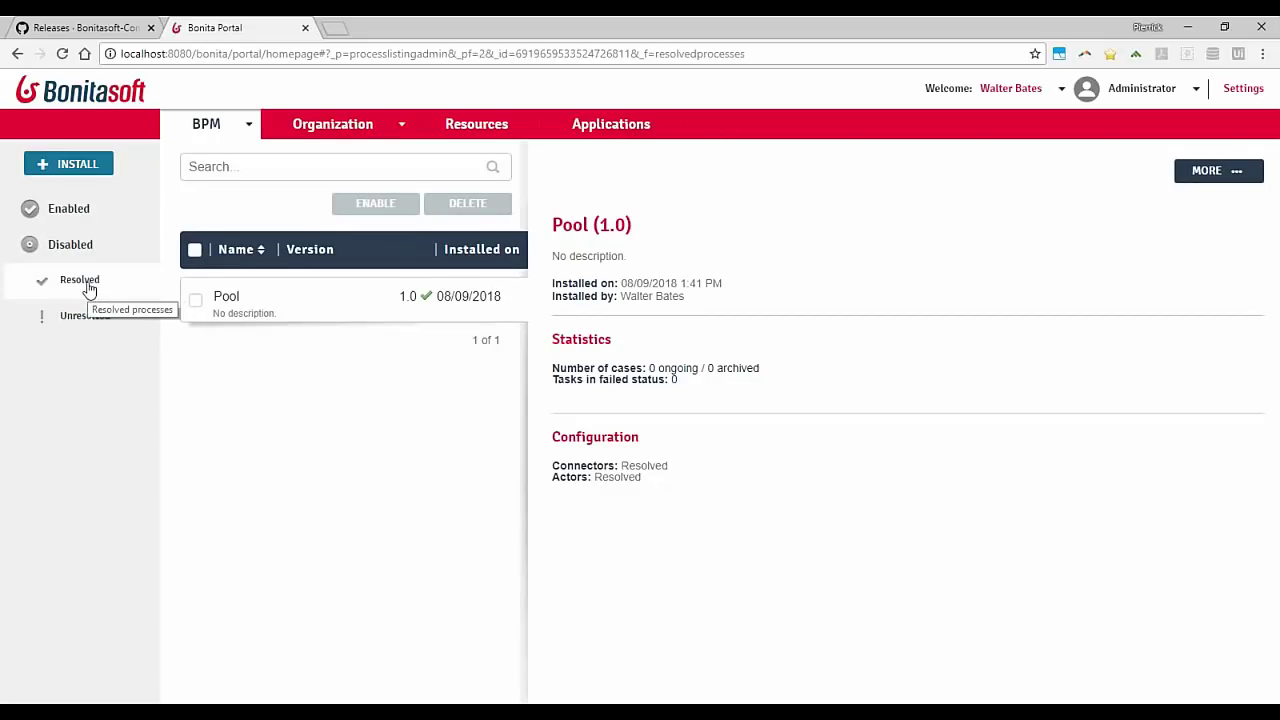
left_click(1200, 172)
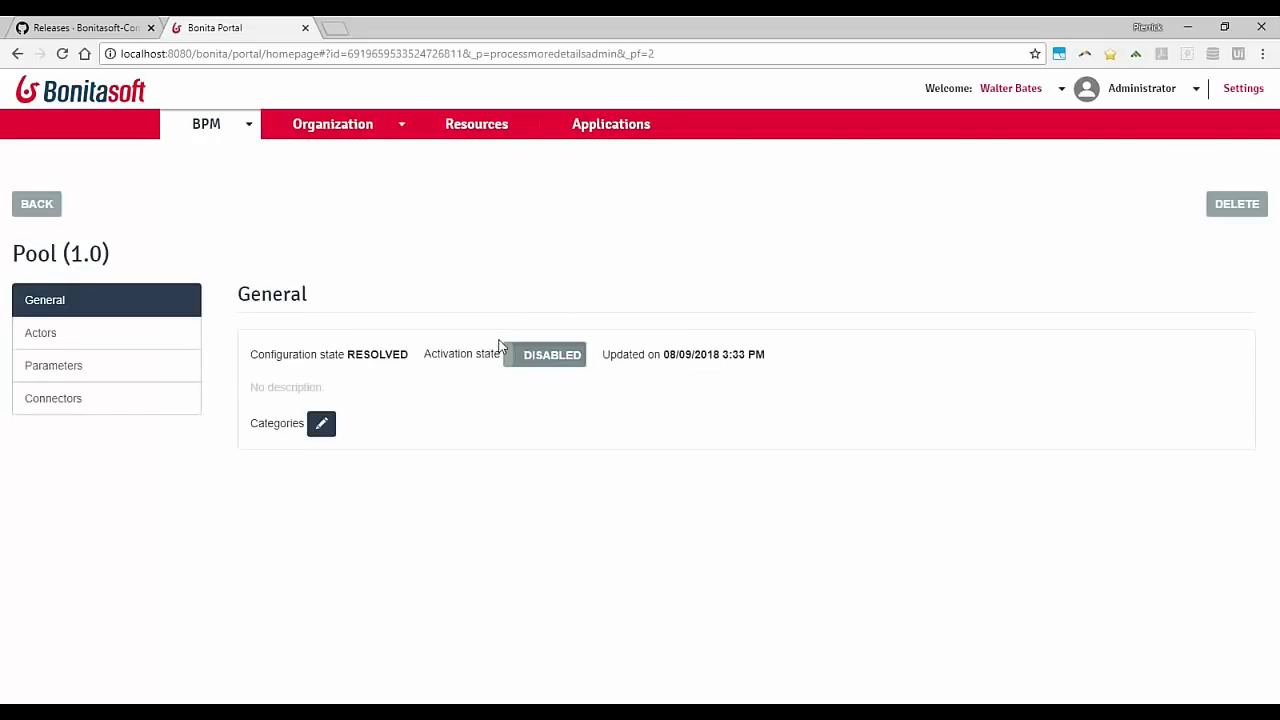
Step: Remove the mapped user and all mapped groups from the Employee actor
left_click(71, 345)
left_click(620, 496)
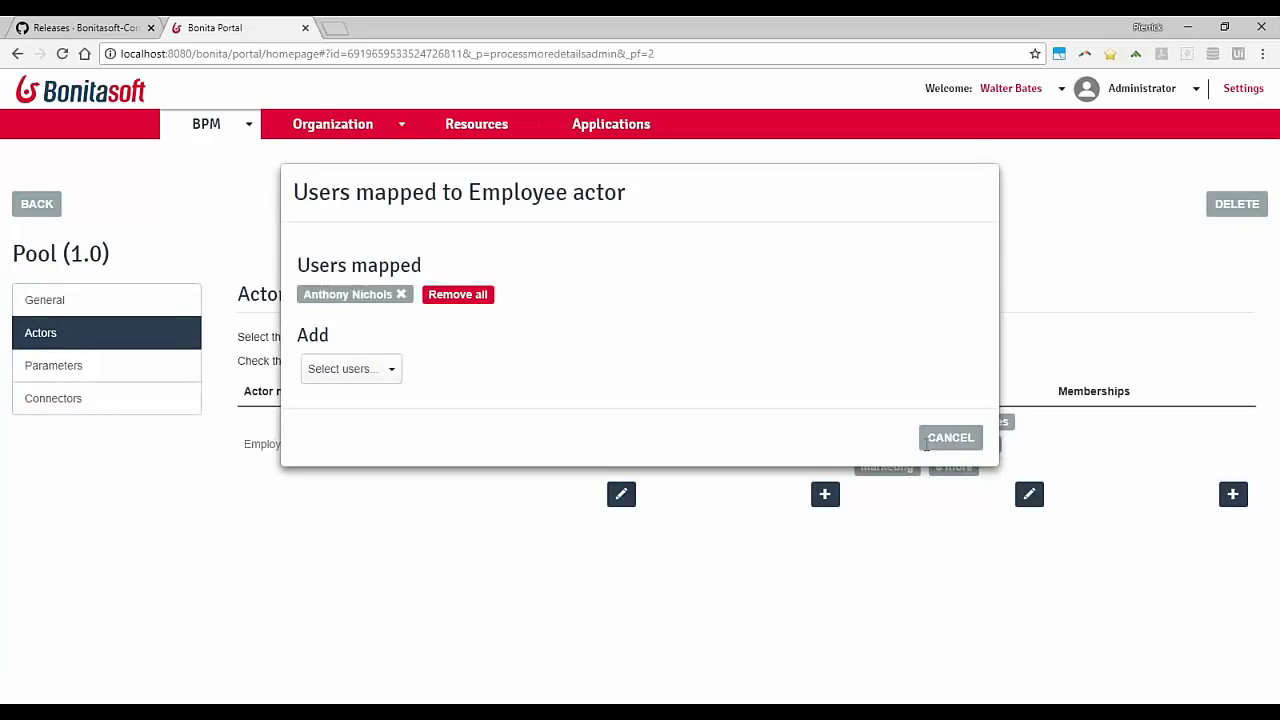
left_click(893, 498)
left_click(1030, 495)
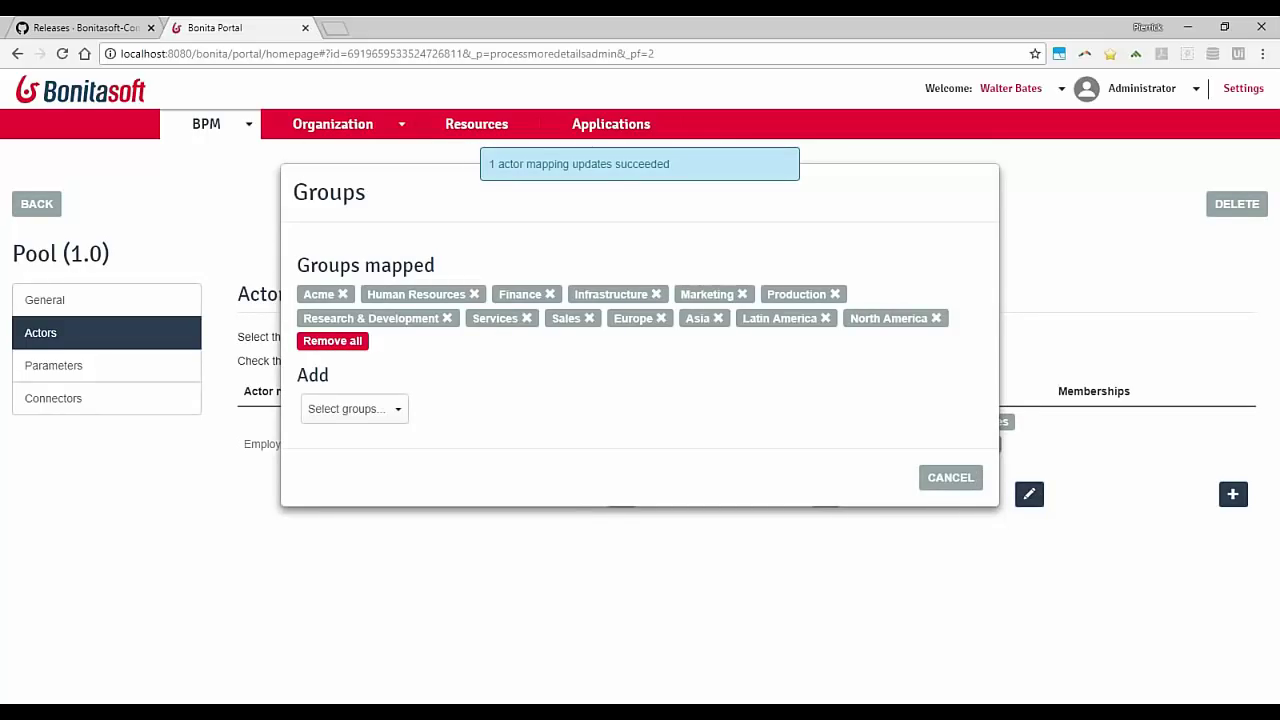
left_click(332, 340)
left_click(886, 538)
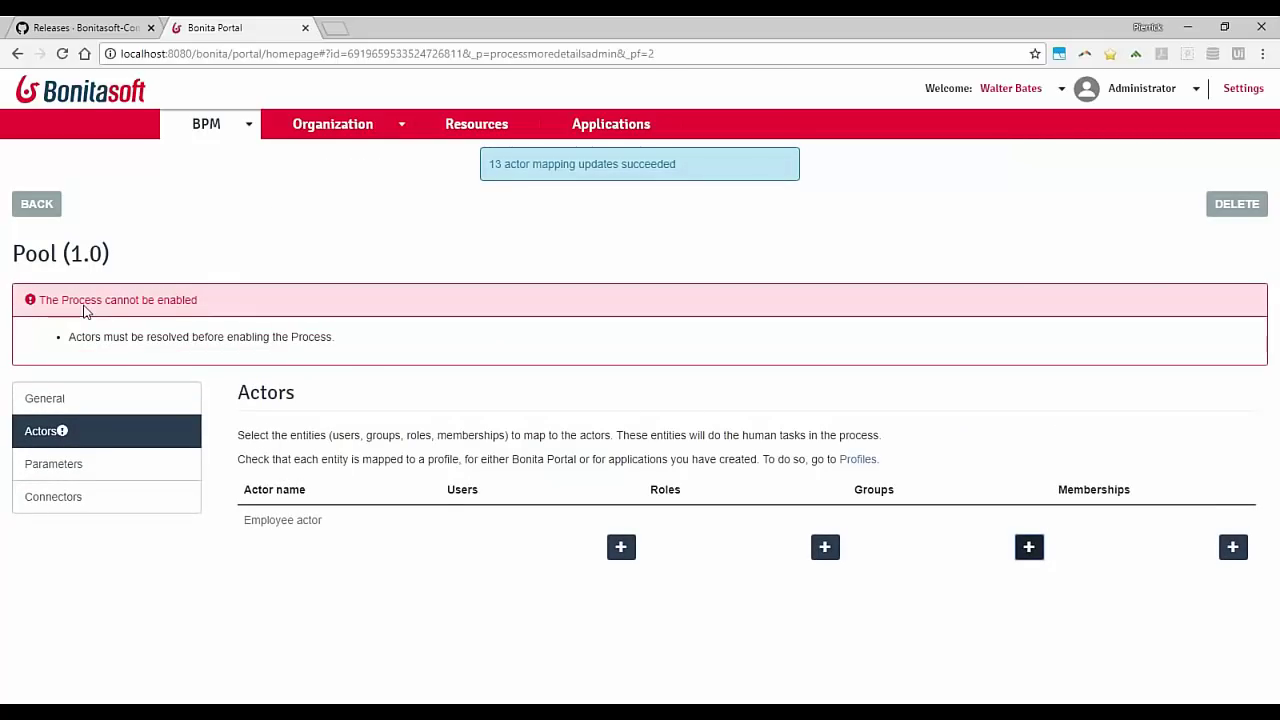
Step: Highlight the words 'enabled' and 'resolved' in the actor warning message
double_click(173, 302)
left_click(213, 309)
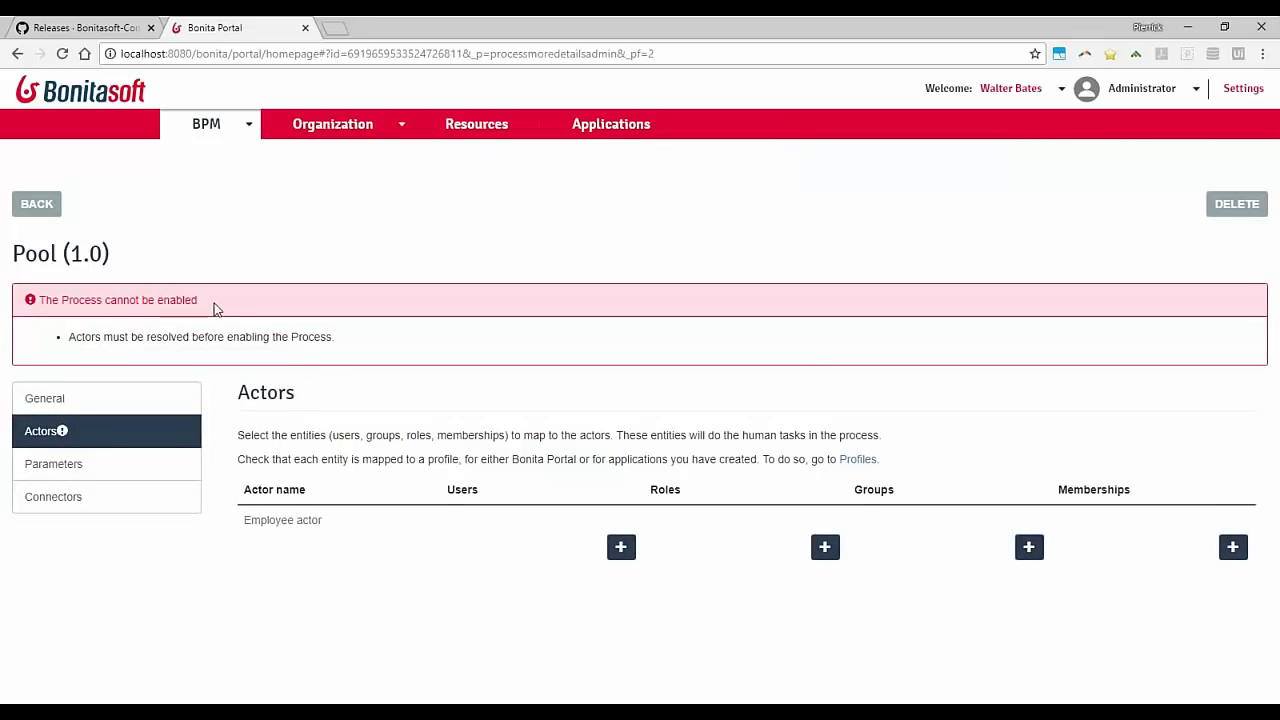
double_click(166, 336)
left_click(281, 352)
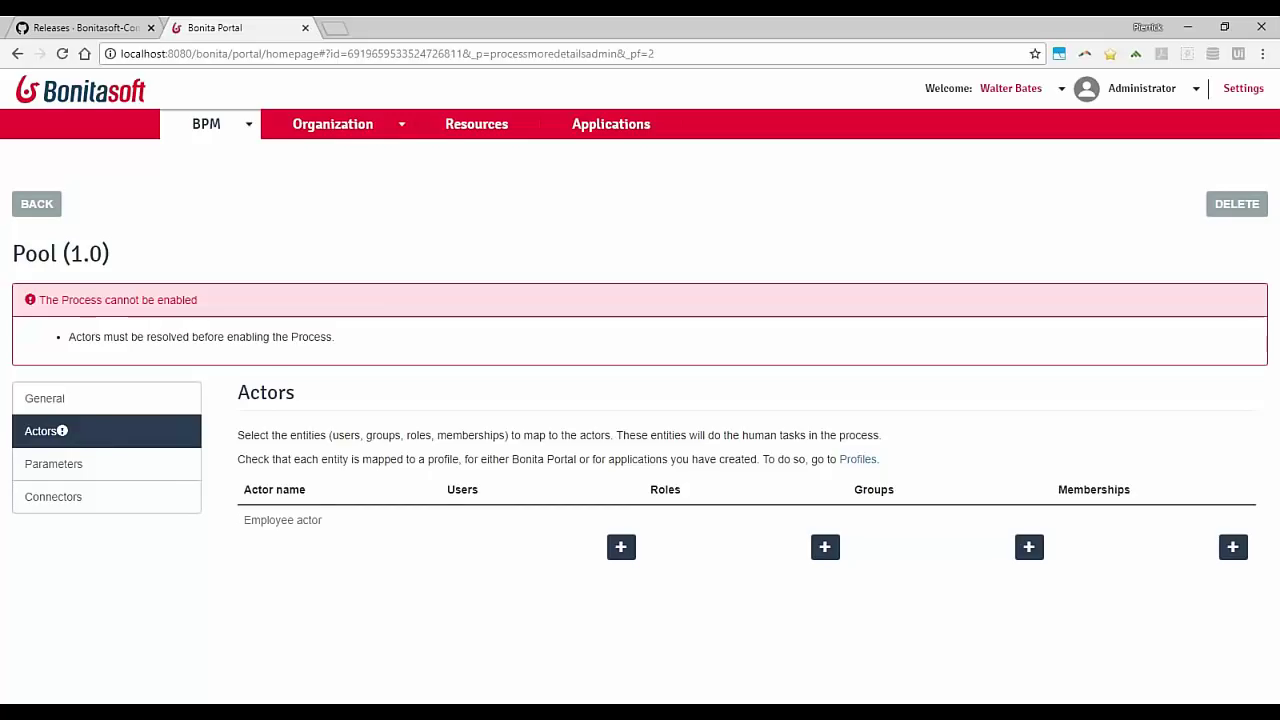